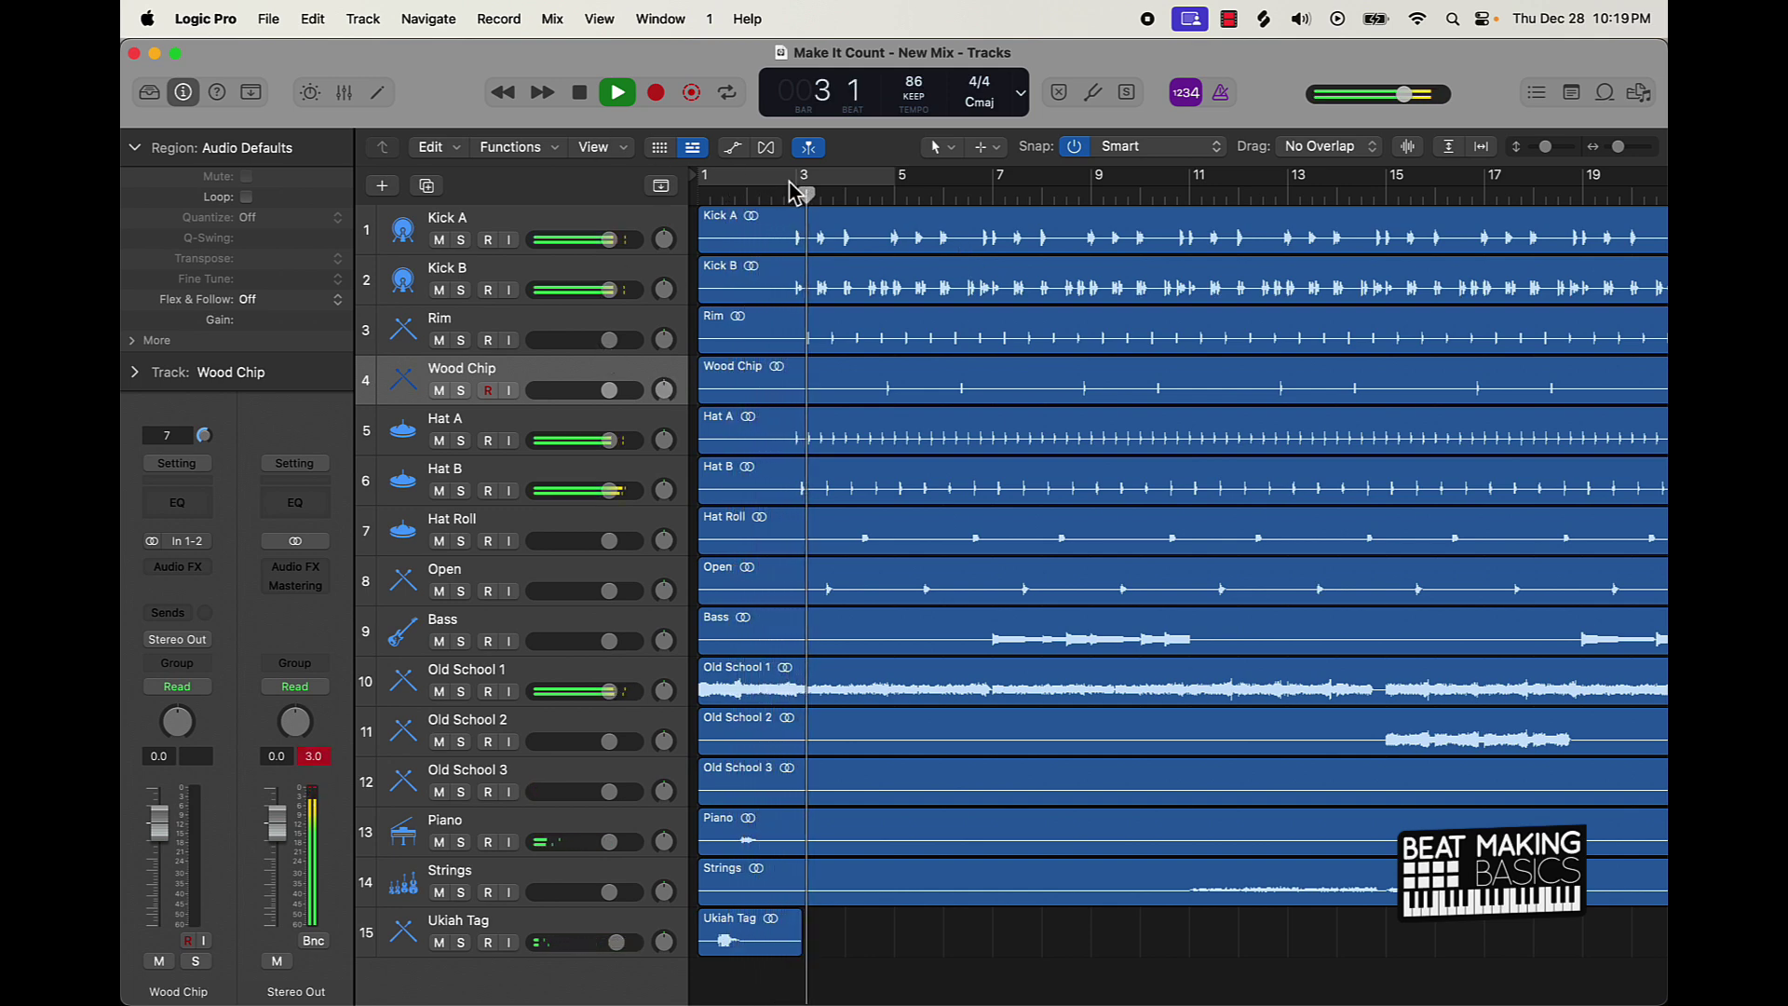
Step: Cycle bars 3 to 7, stop playback, and pull every track fader in the mixer down to −∞
drag(779, 182, 878, 181)
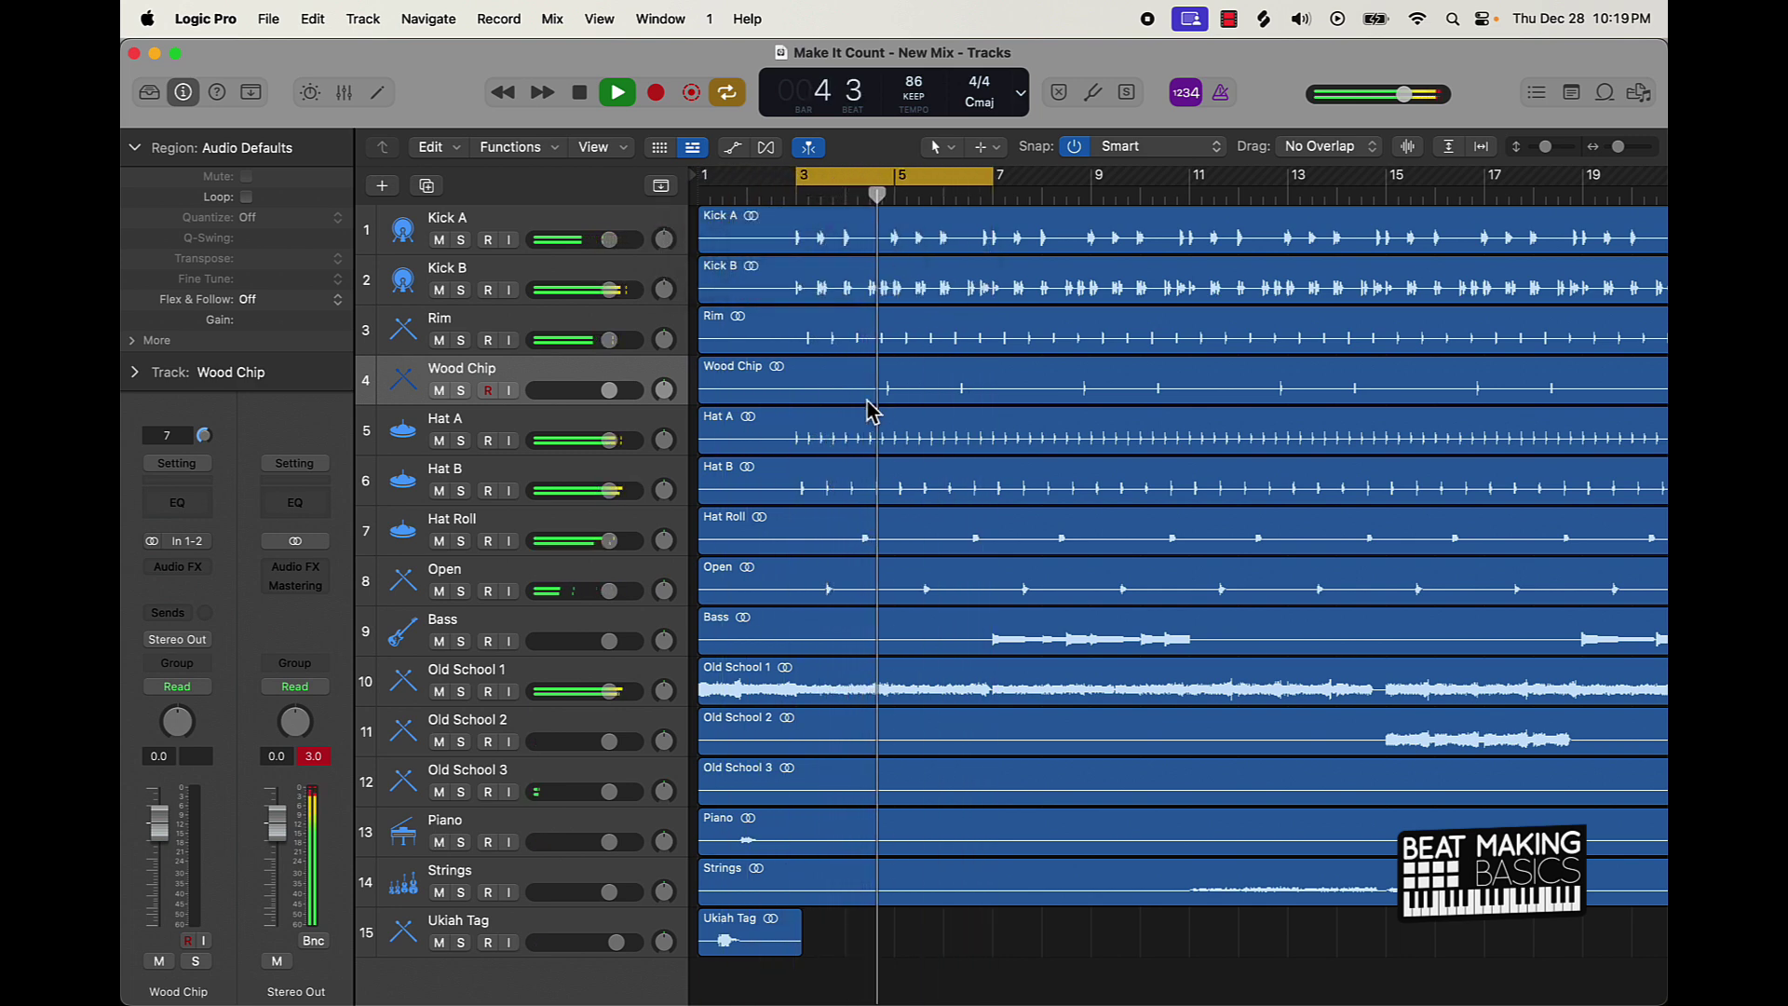
key(space)
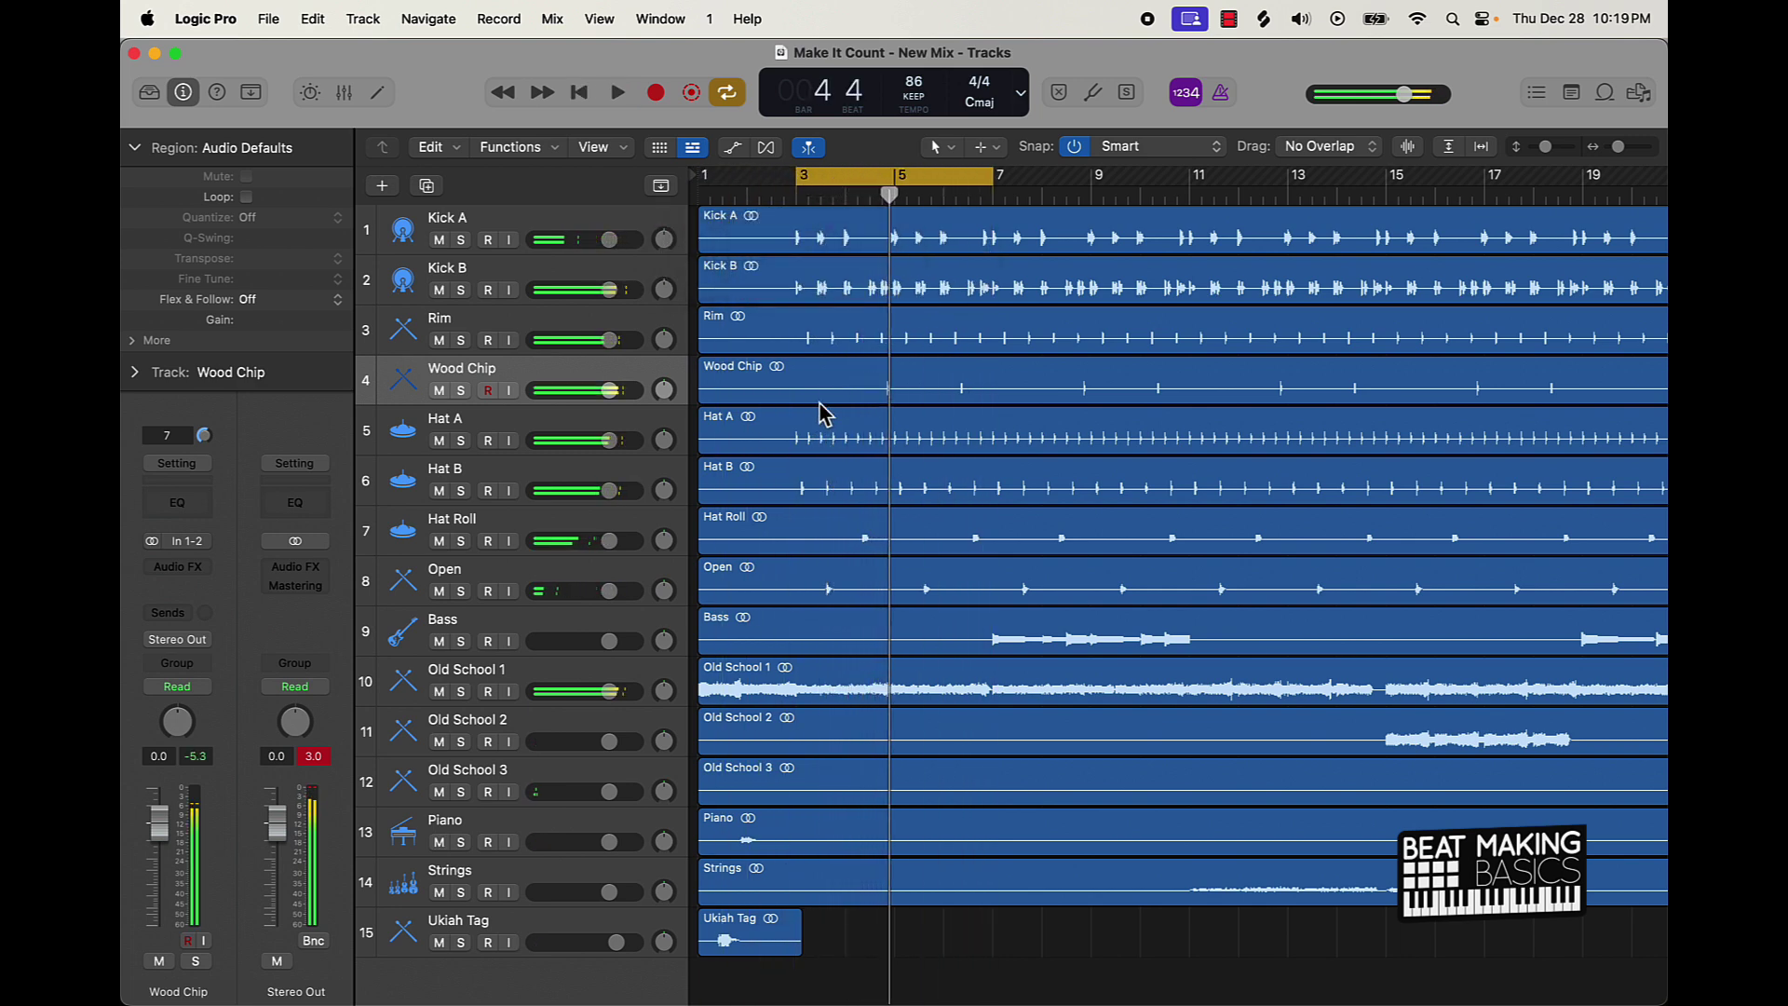
click(349, 101)
click(1437, 951)
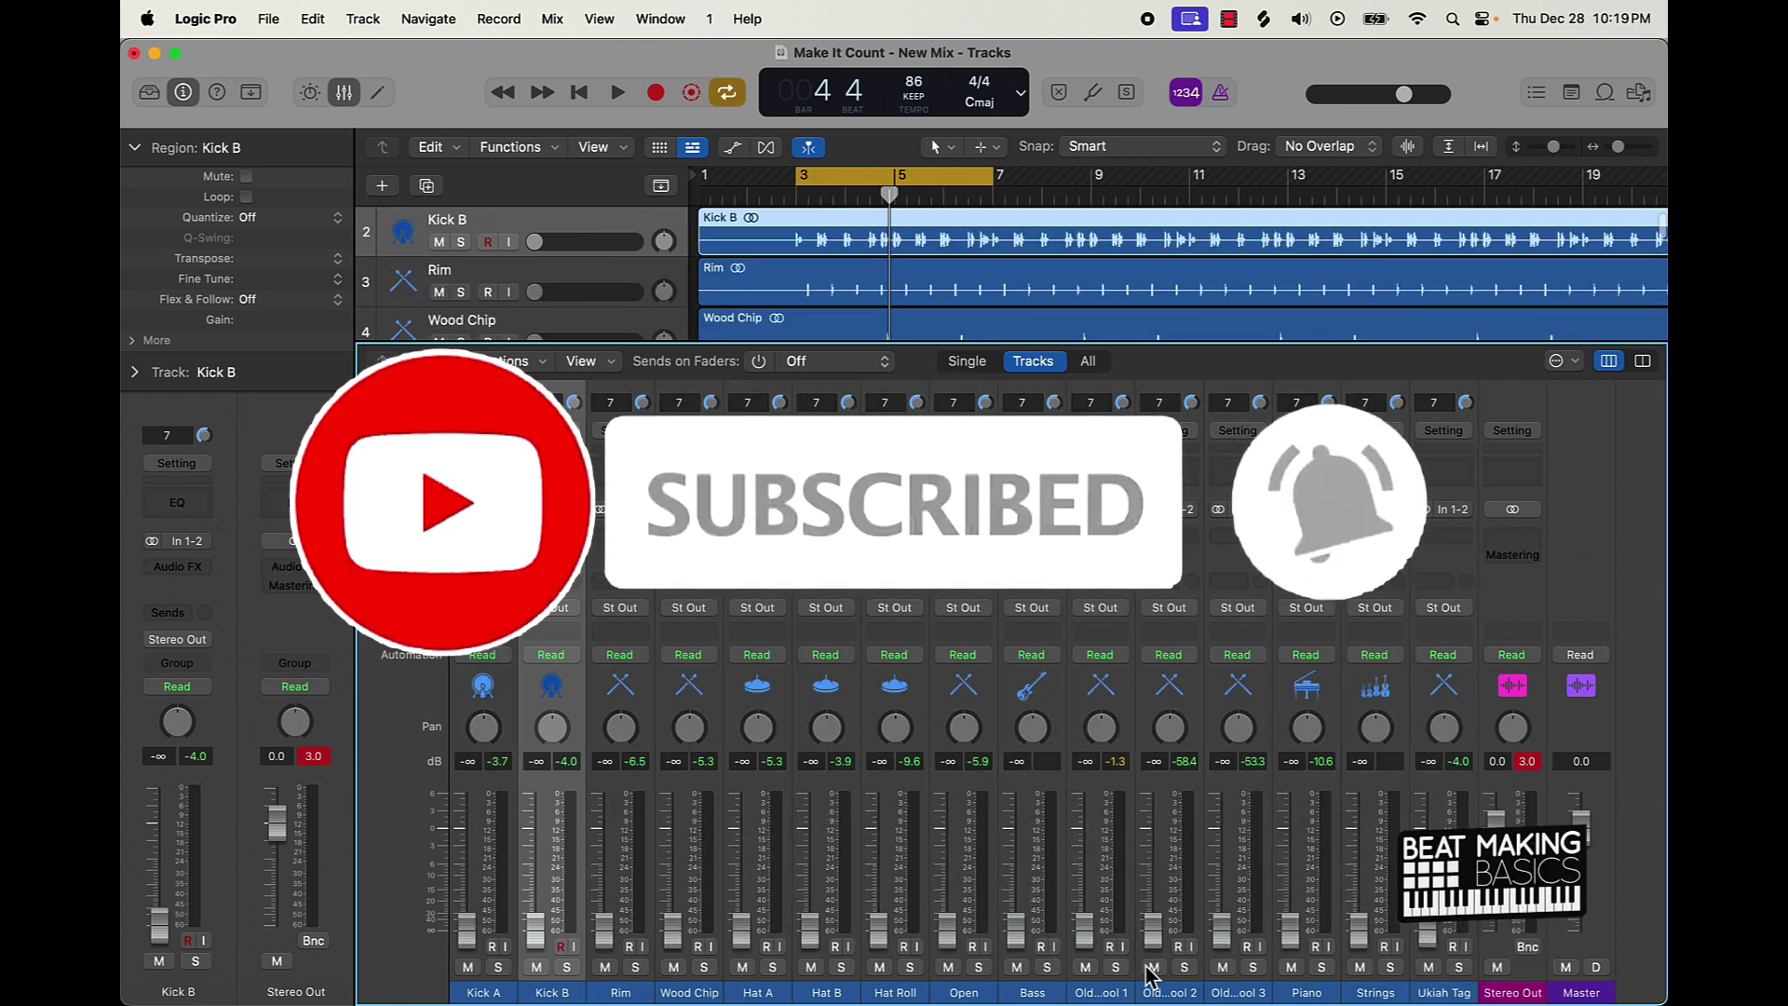
Step: Raise the Old School 1 fader to about −6.4 dB while playing the cycled section, and stop playback
scroll(813, 298, down, 4)
scroll(801, 298, down, 4)
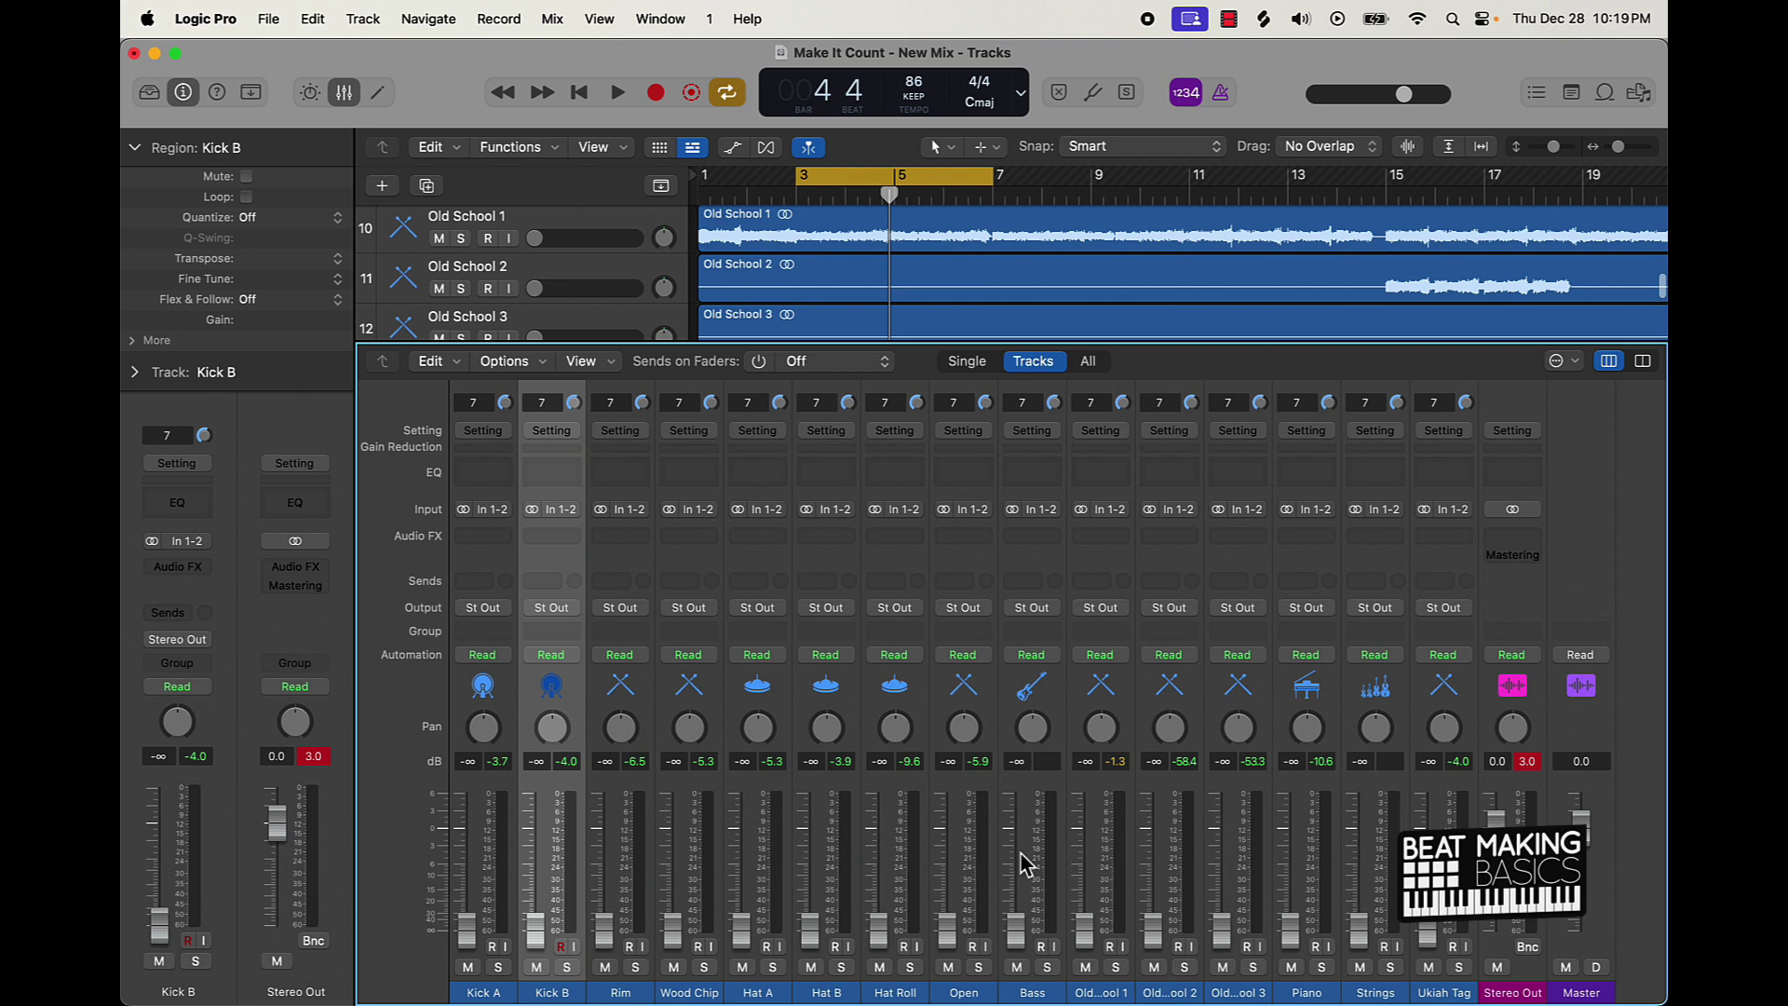
key(space)
mouse_move(1097, 844)
mouse_down()
mouse_move(1097, 876)
mouse_move(1084, 863)
mouse_up()
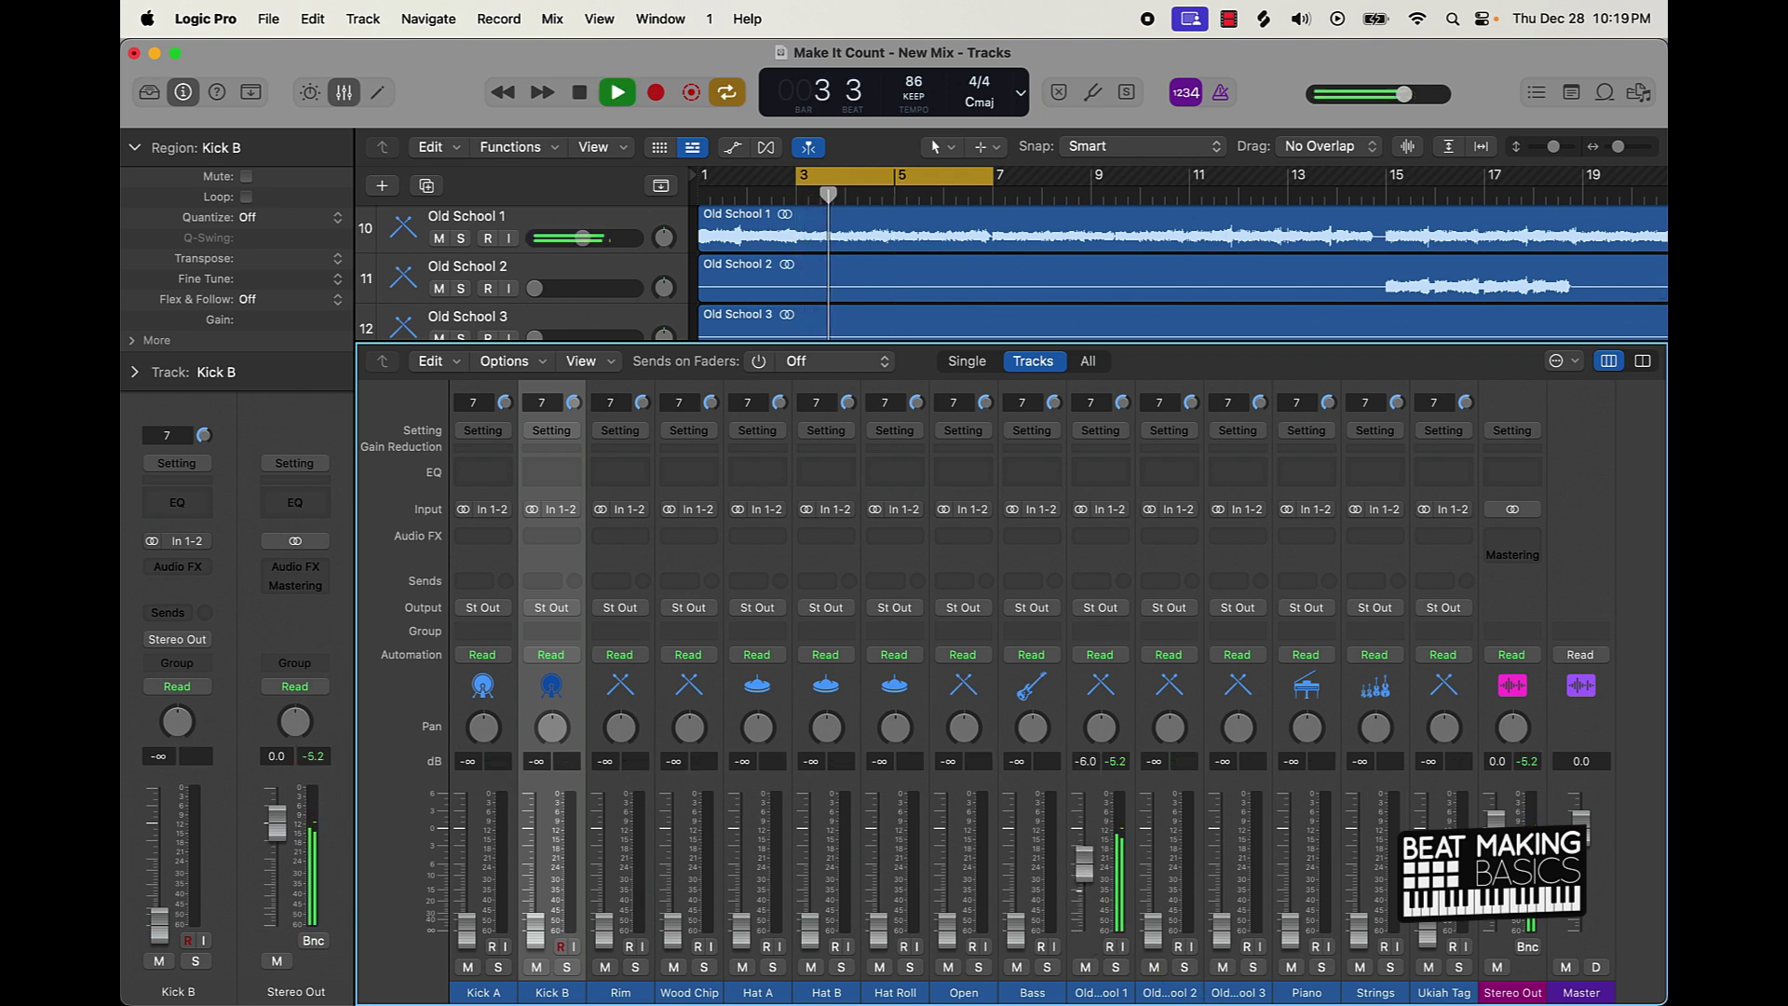
key(space)
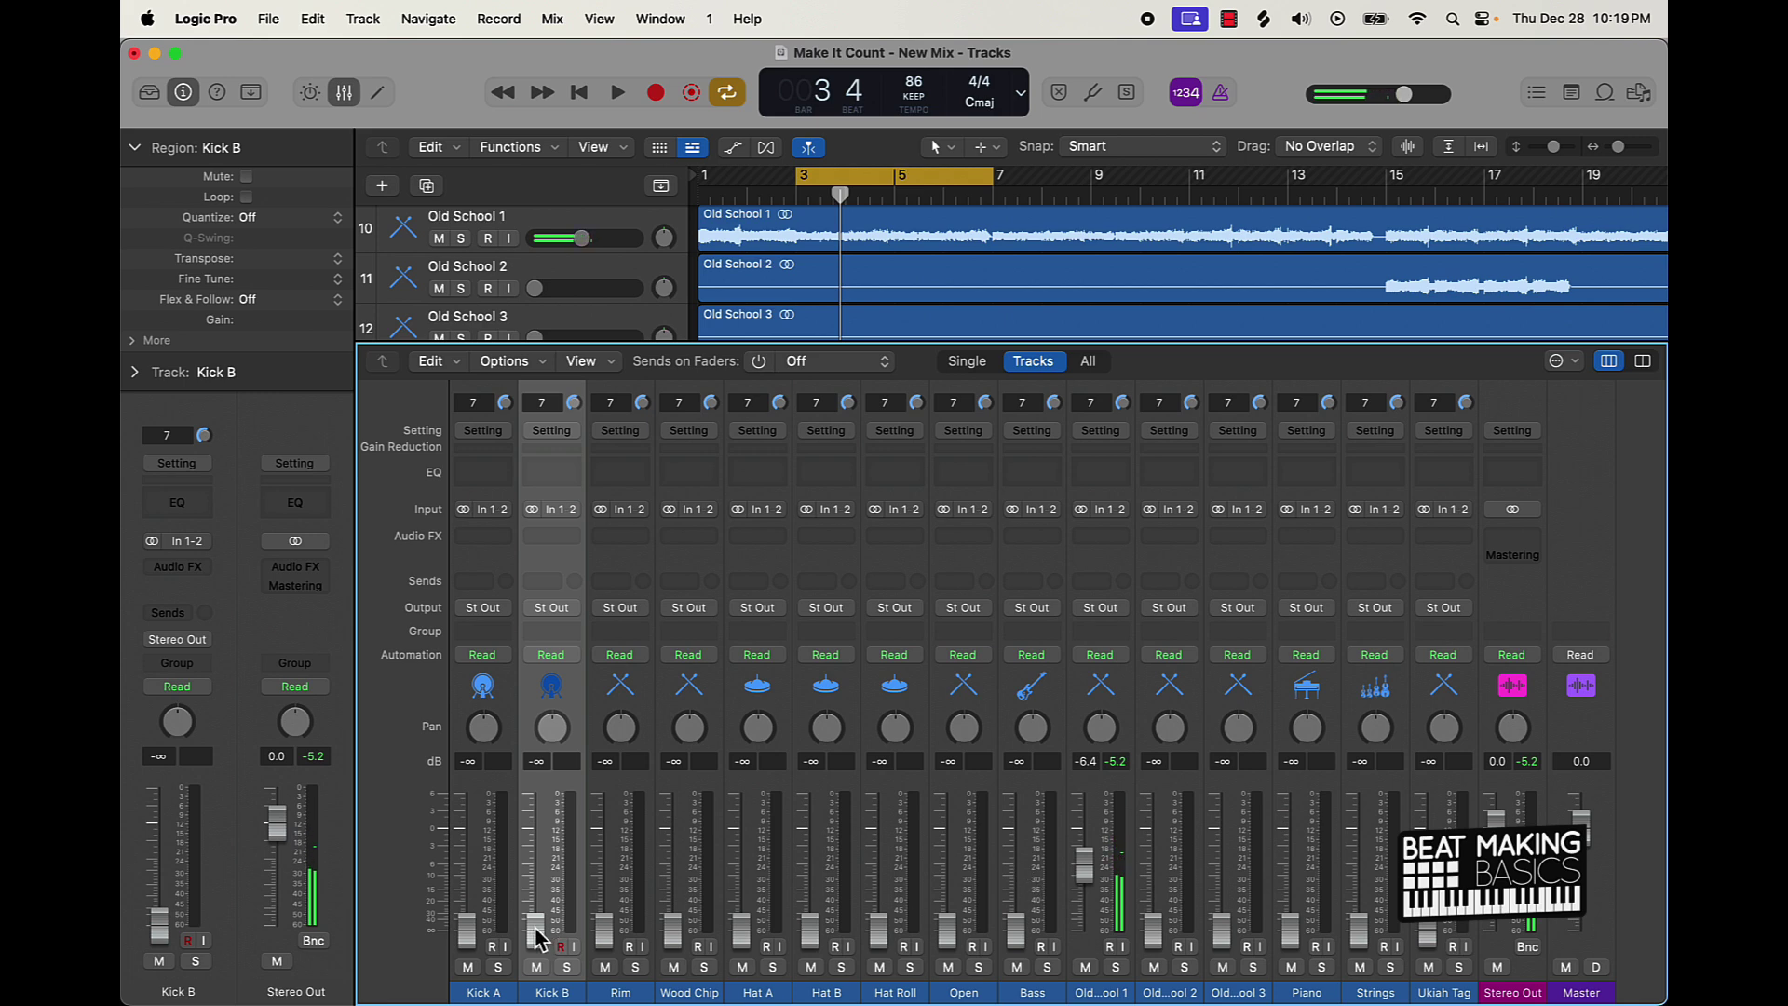
Step: Bring in both kicks during playback, balancing Kick A at −5.5 dB and Kick B at −2.4 dB
drag(541, 991, 469, 852)
key(space)
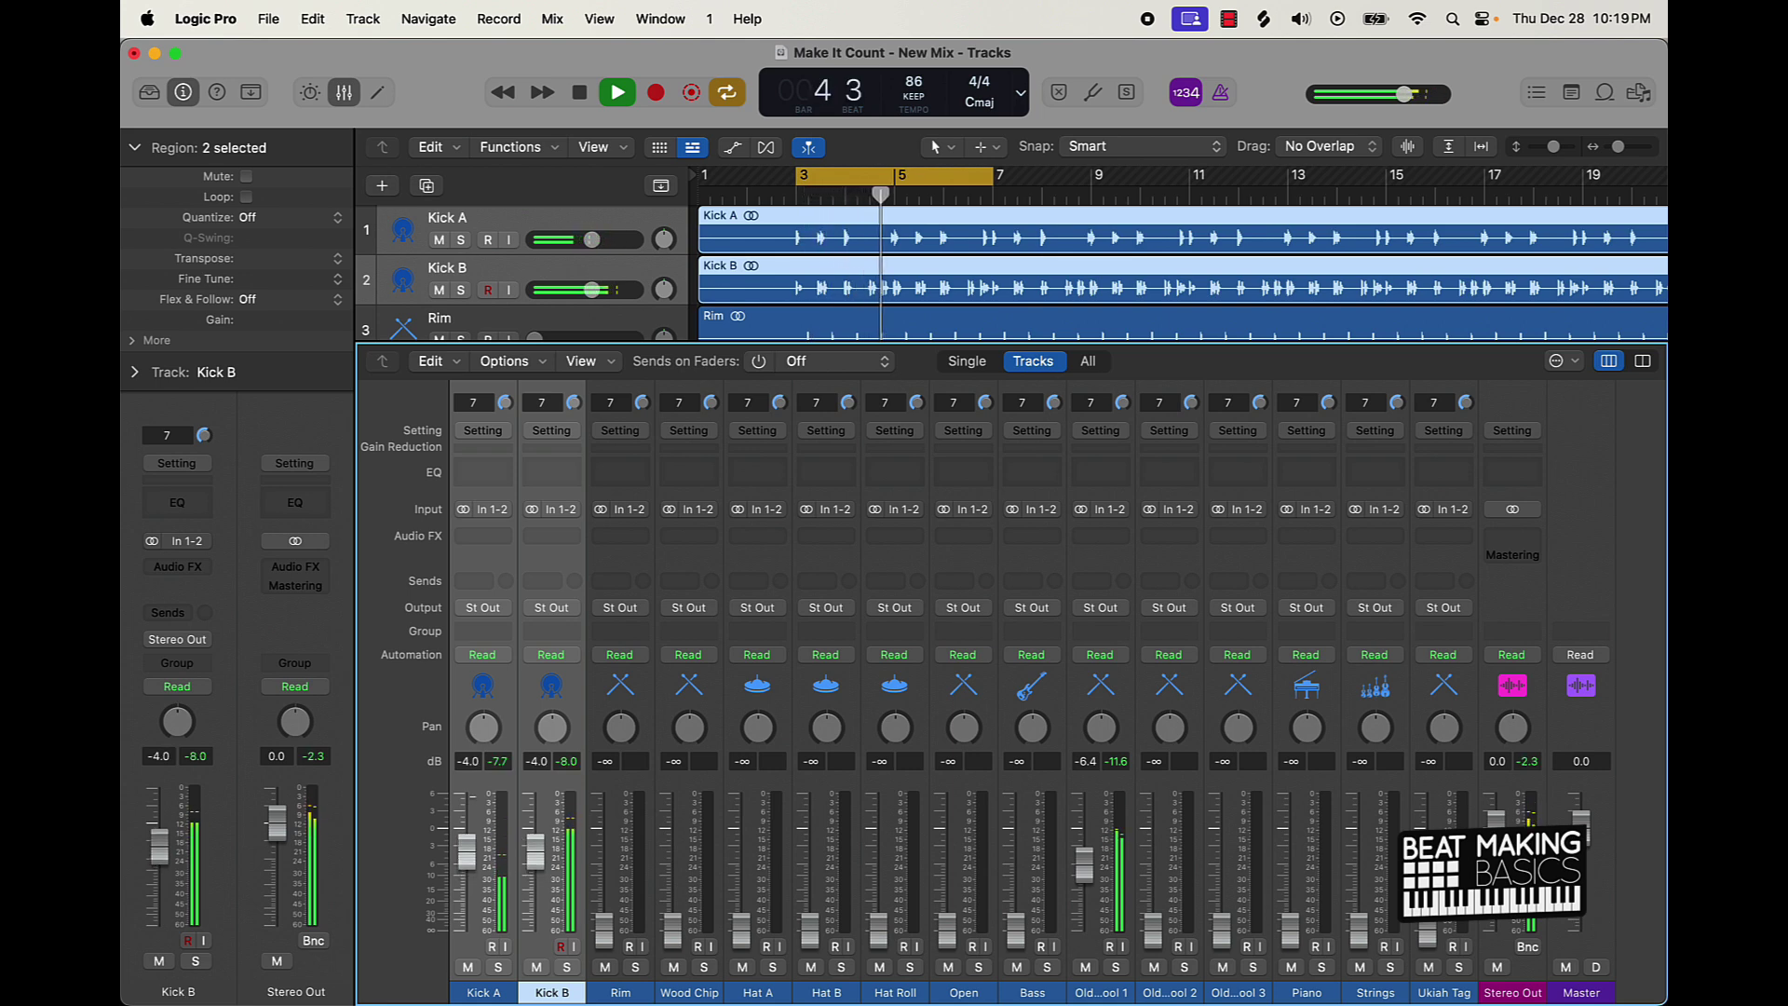
click(545, 955)
drag(536, 850, 466, 864)
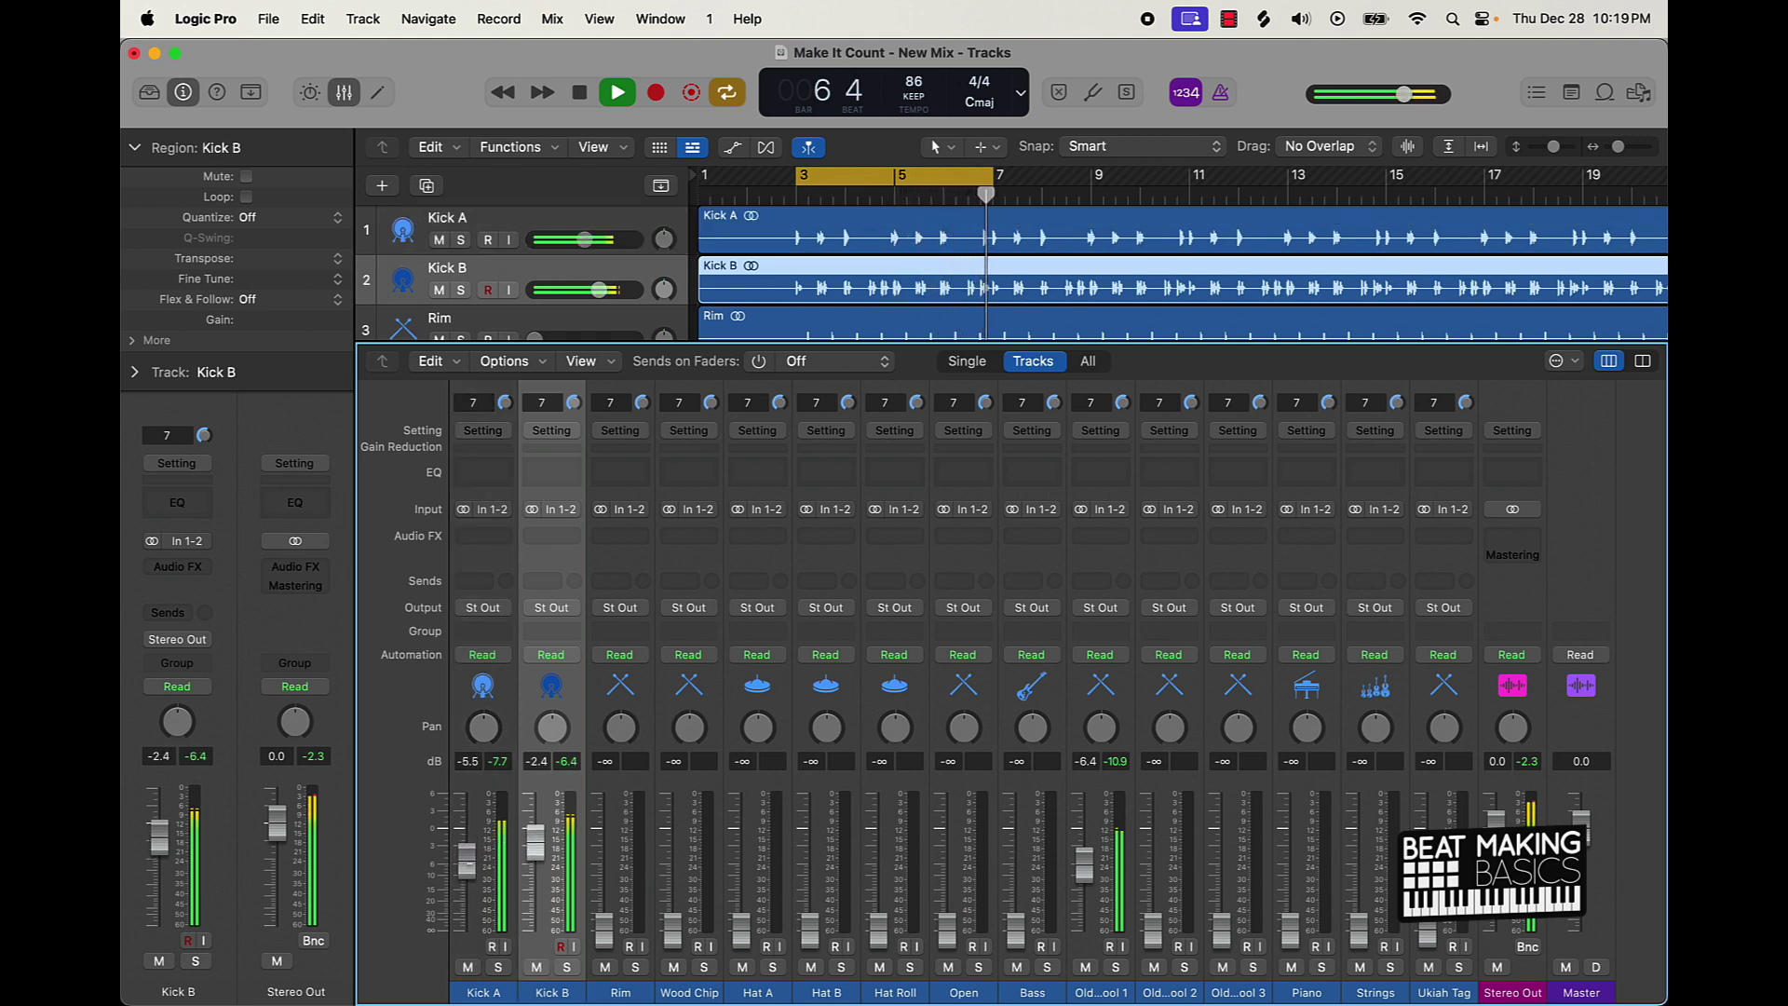
Step: Raise the Rim fader to −1.0 dB and the Wood Chip fader to about −12 dB
drag(601, 936, 601, 838)
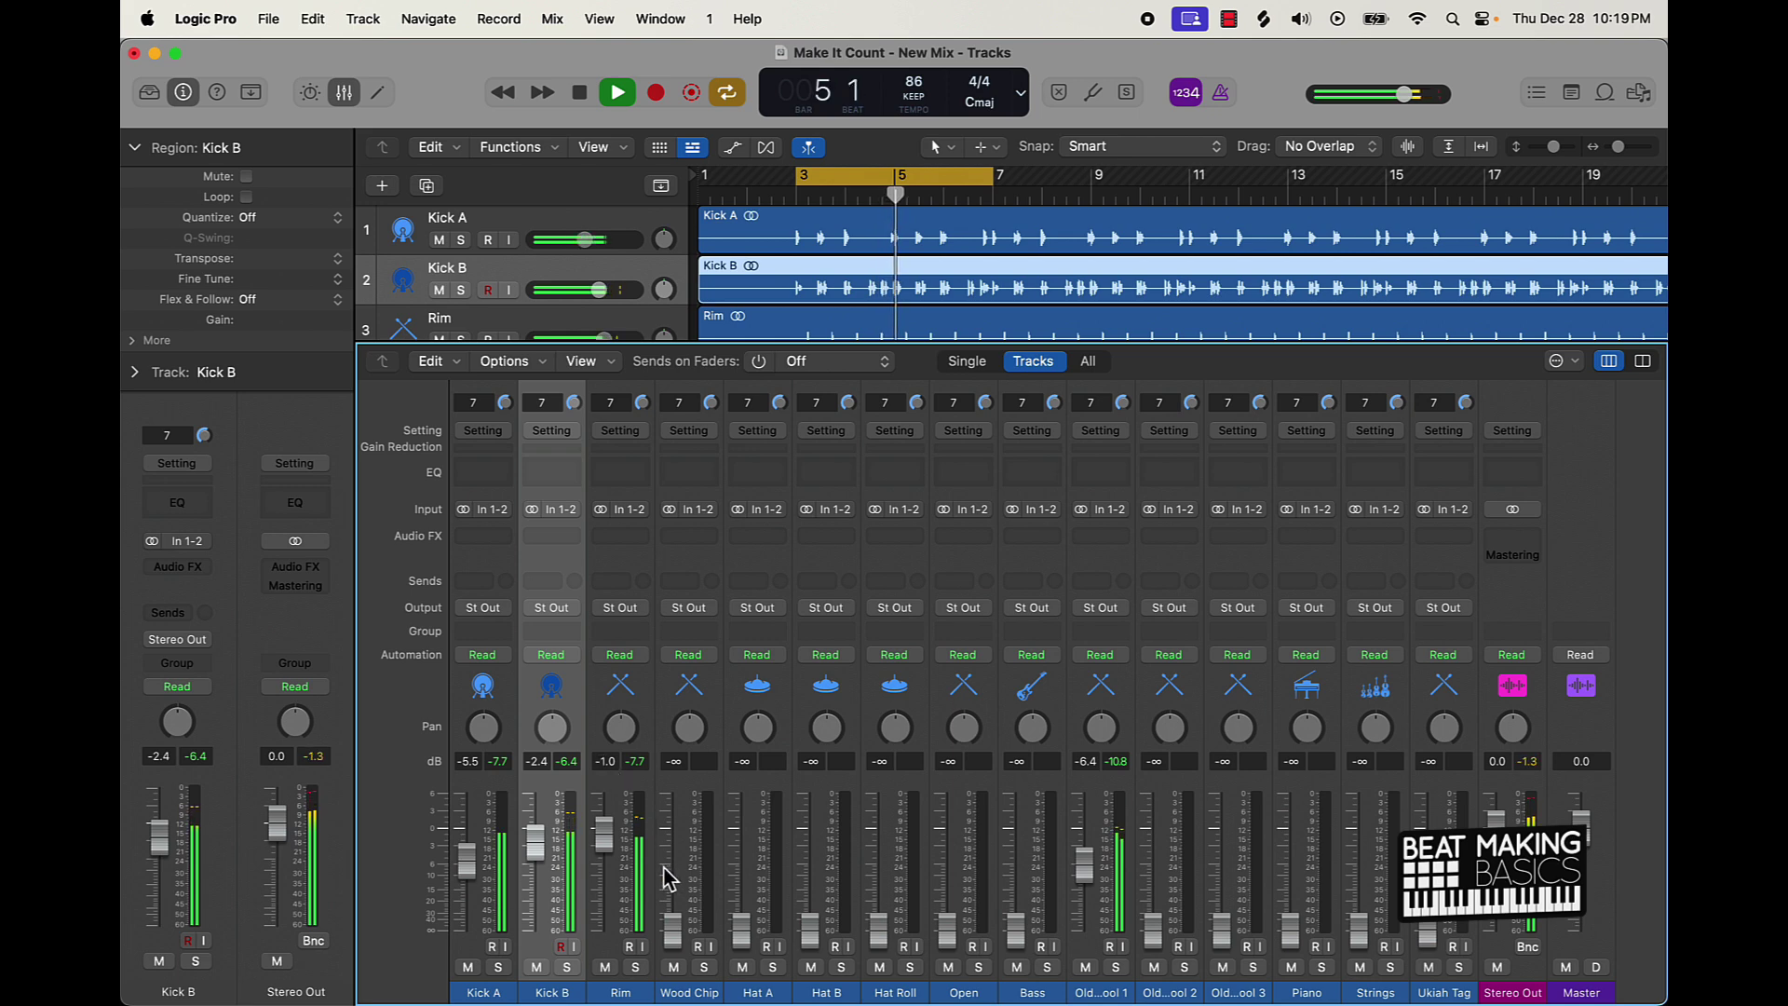
drag(674, 939, 672, 868)
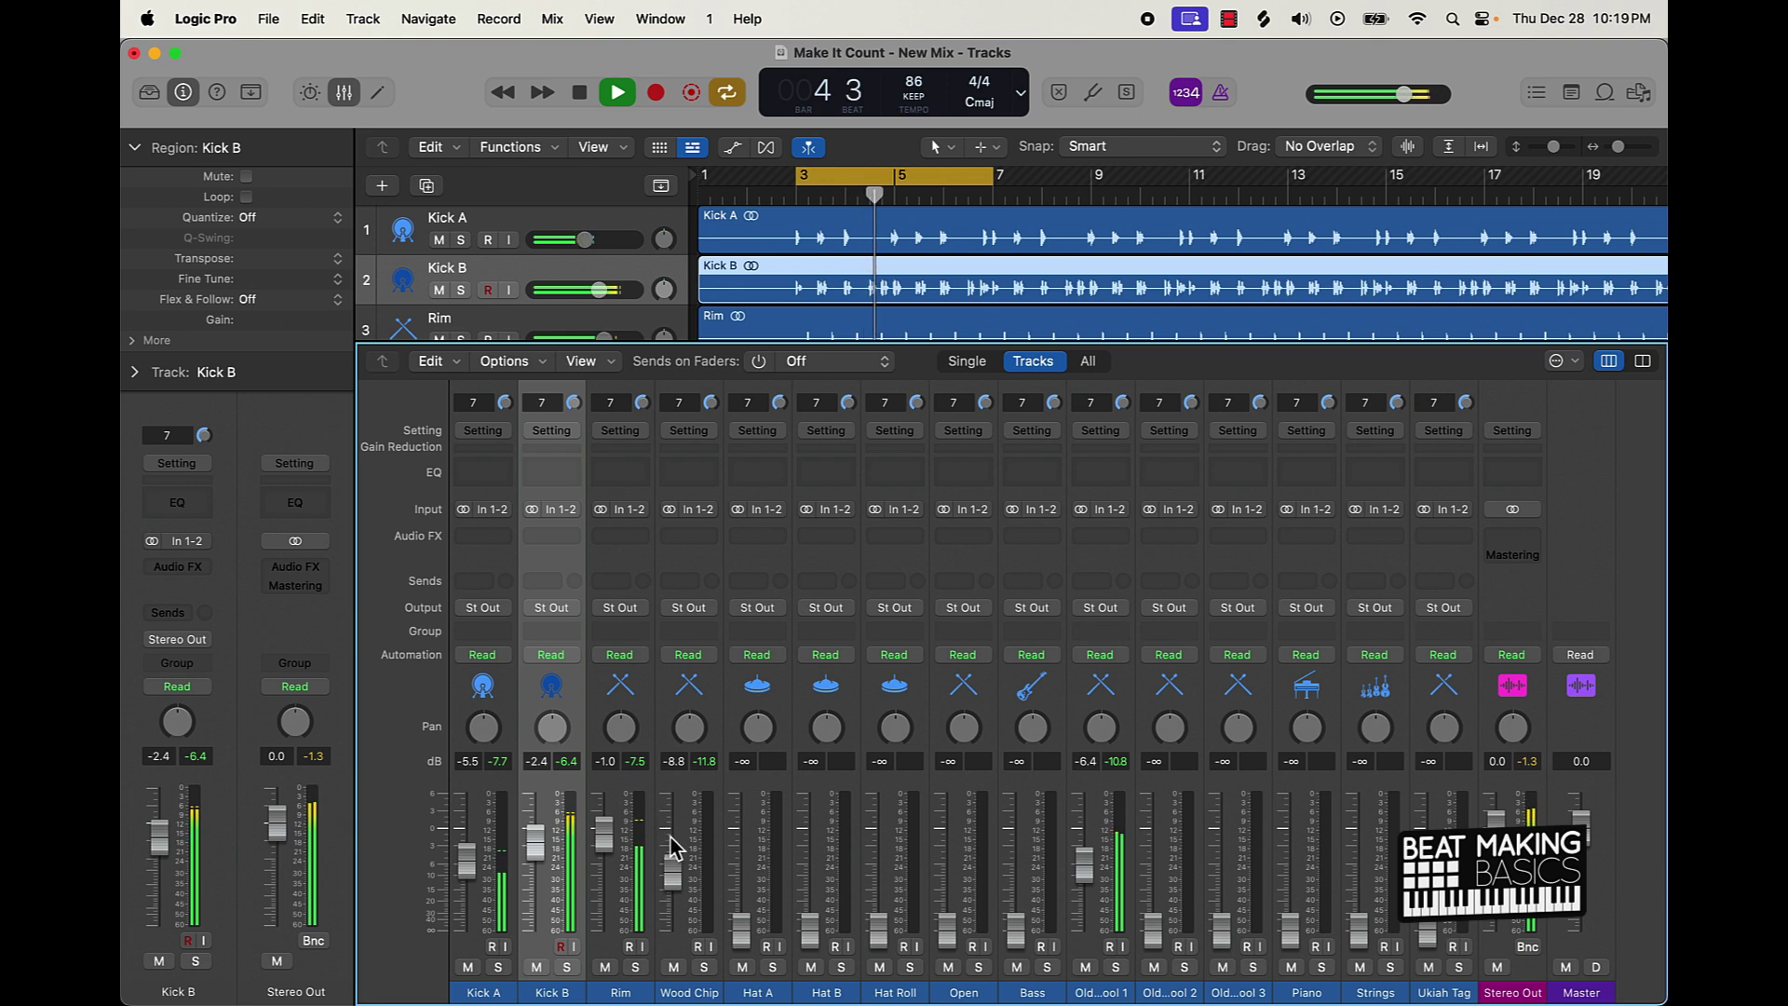
drag(678, 877, 678, 881)
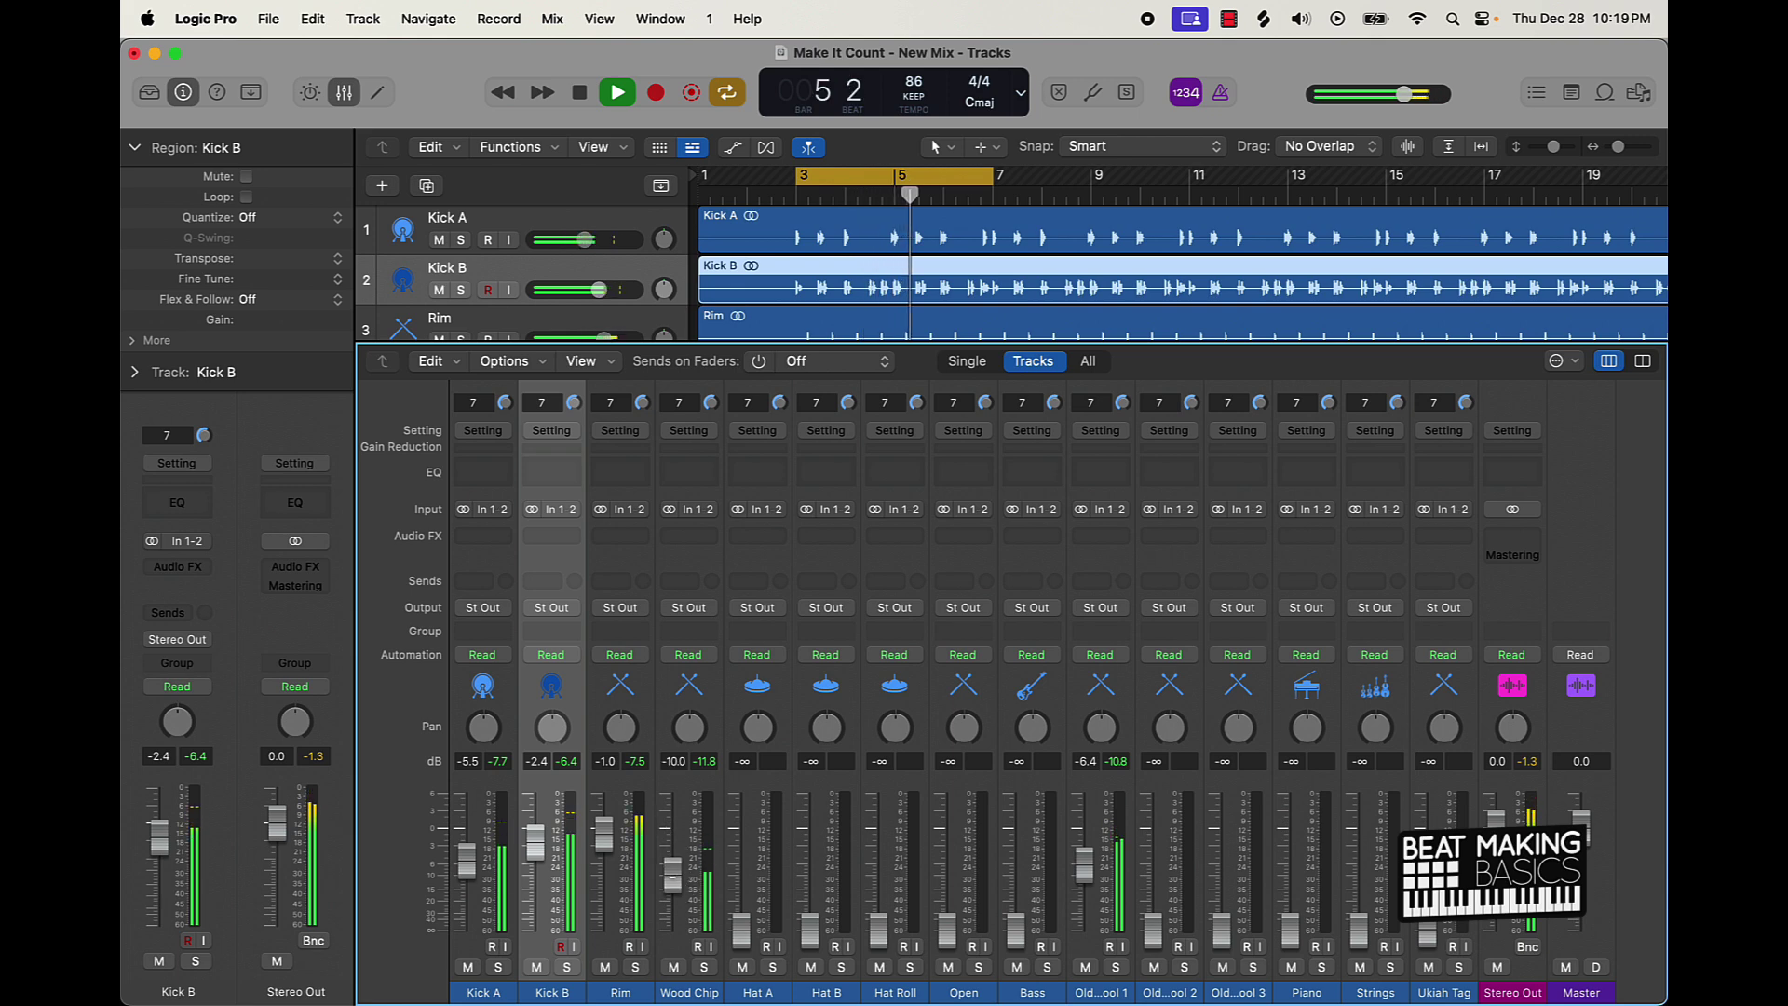
Step: Set the cymbal levels: Hat A −13.6 dB, Hat B −10.8 dB, Hat Roll −13.2 dB and Open −10.4 dB
drag(741, 936, 741, 884)
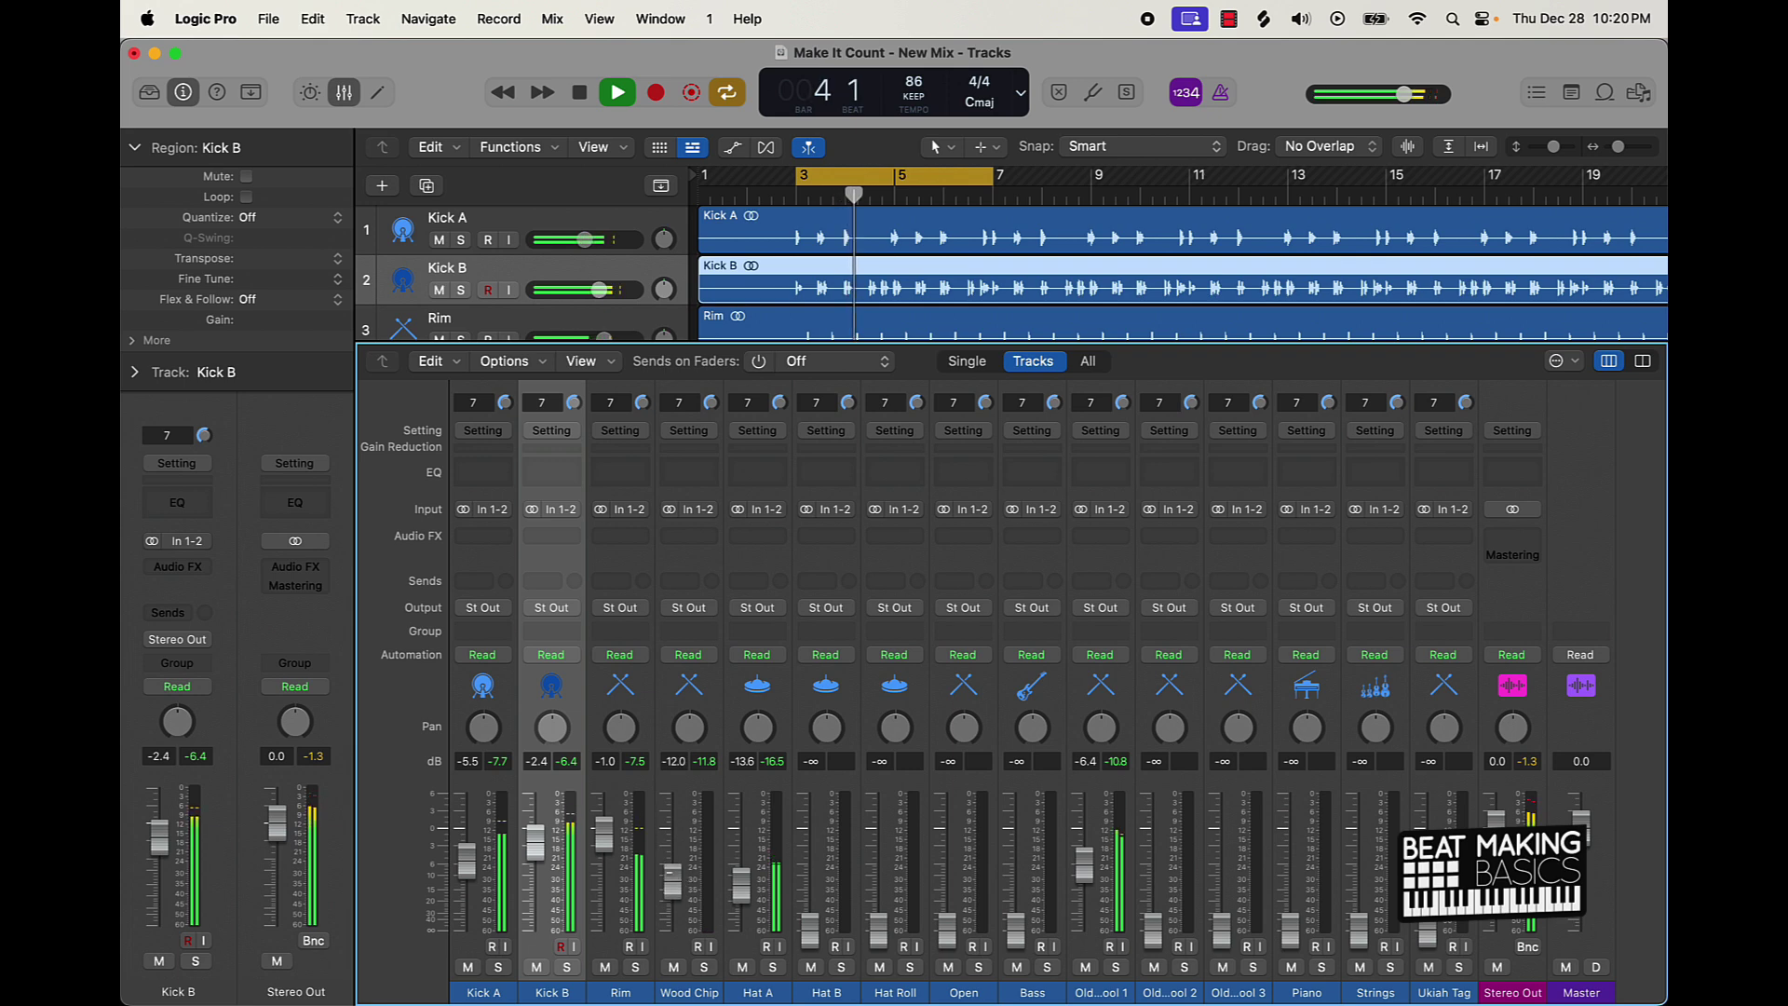
drag(818, 934, 817, 886)
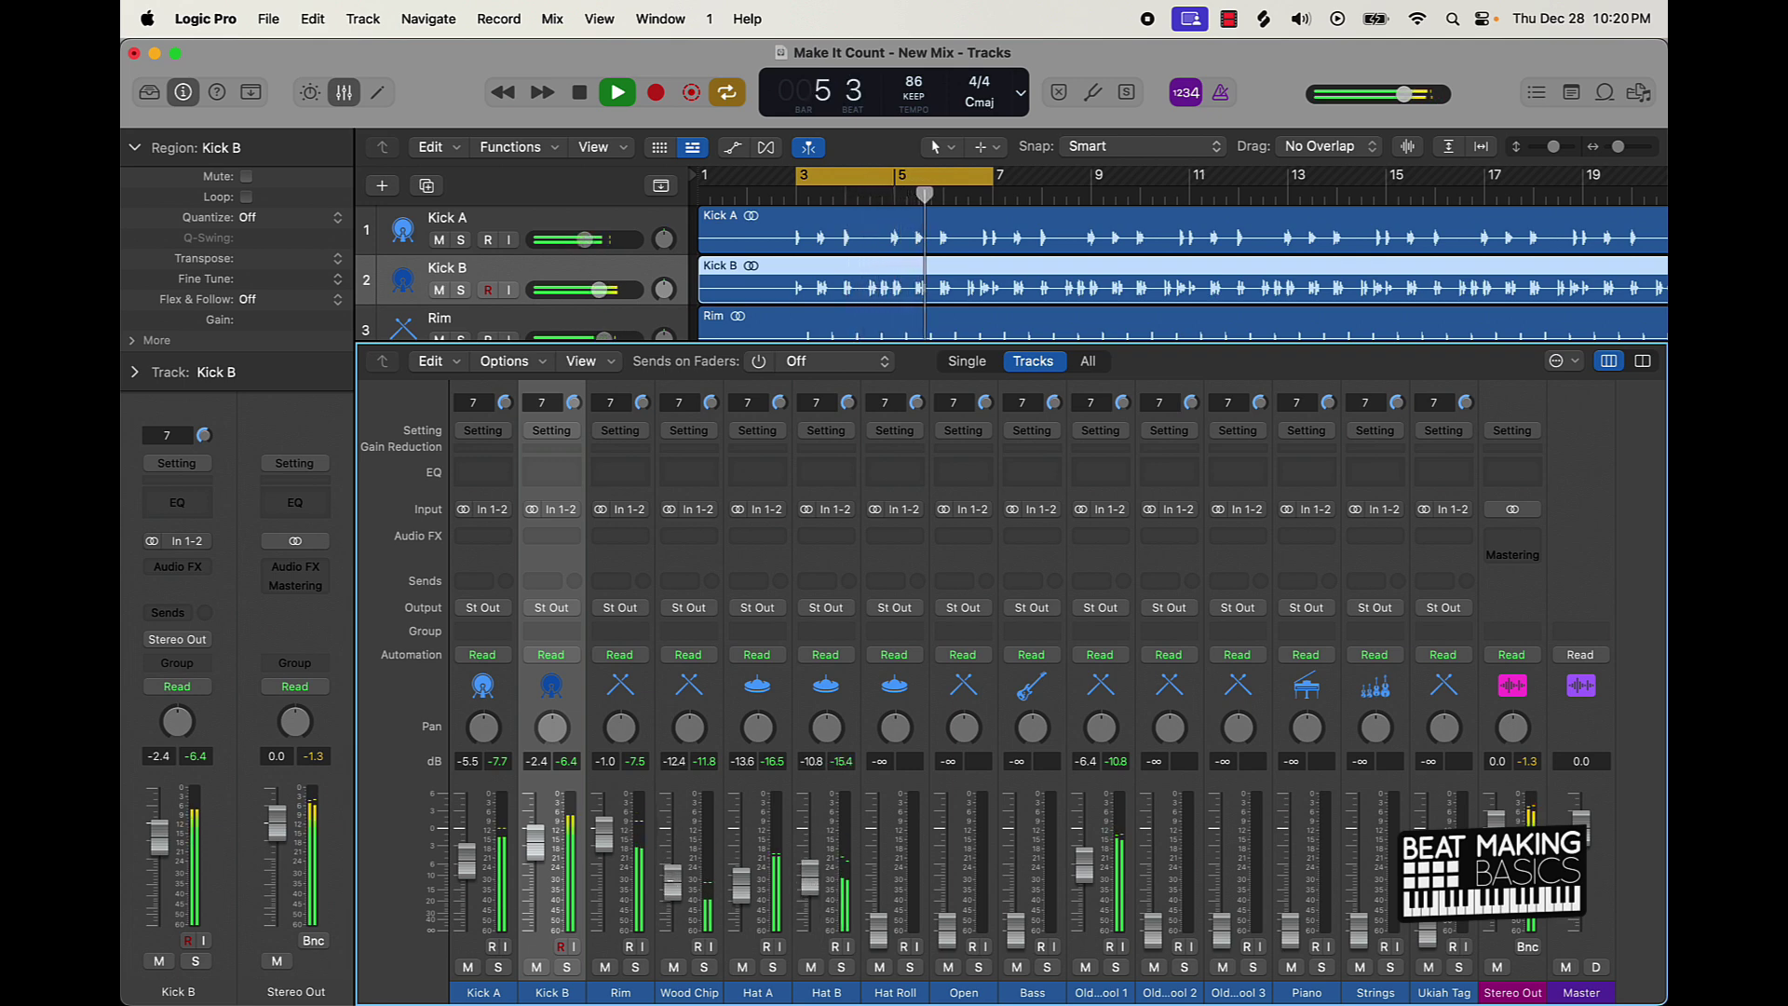
drag(878, 930, 879, 882)
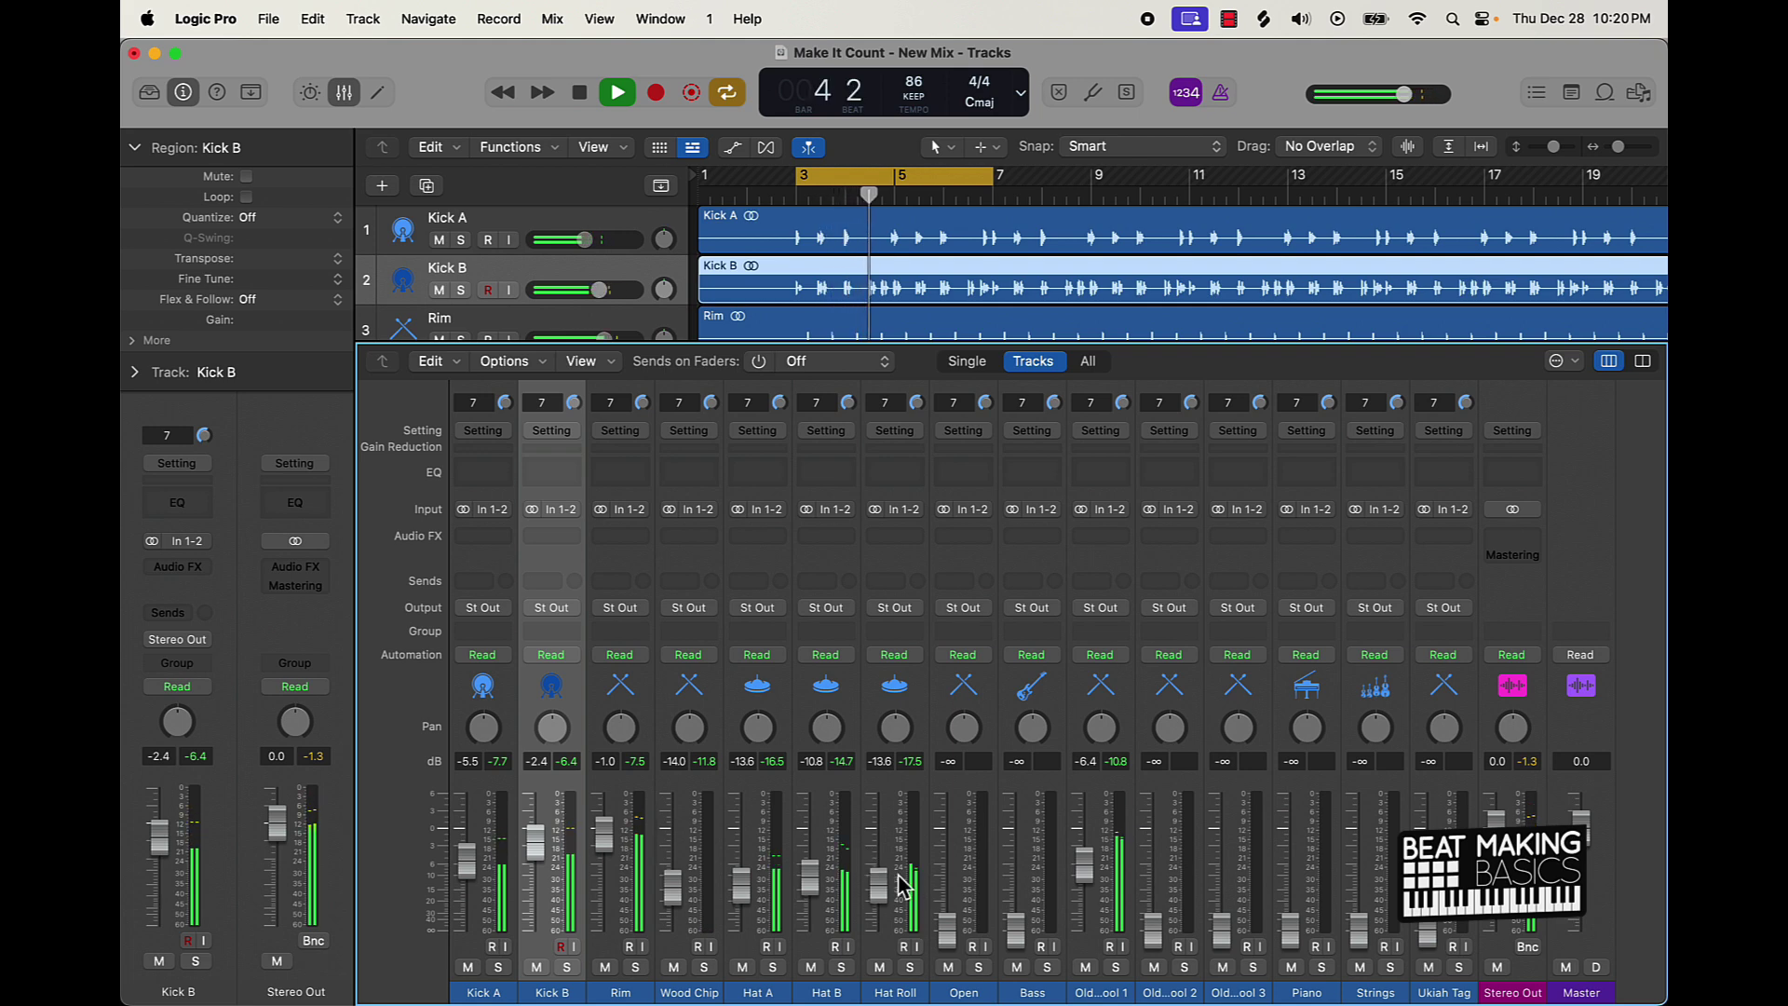
drag(948, 926, 947, 872)
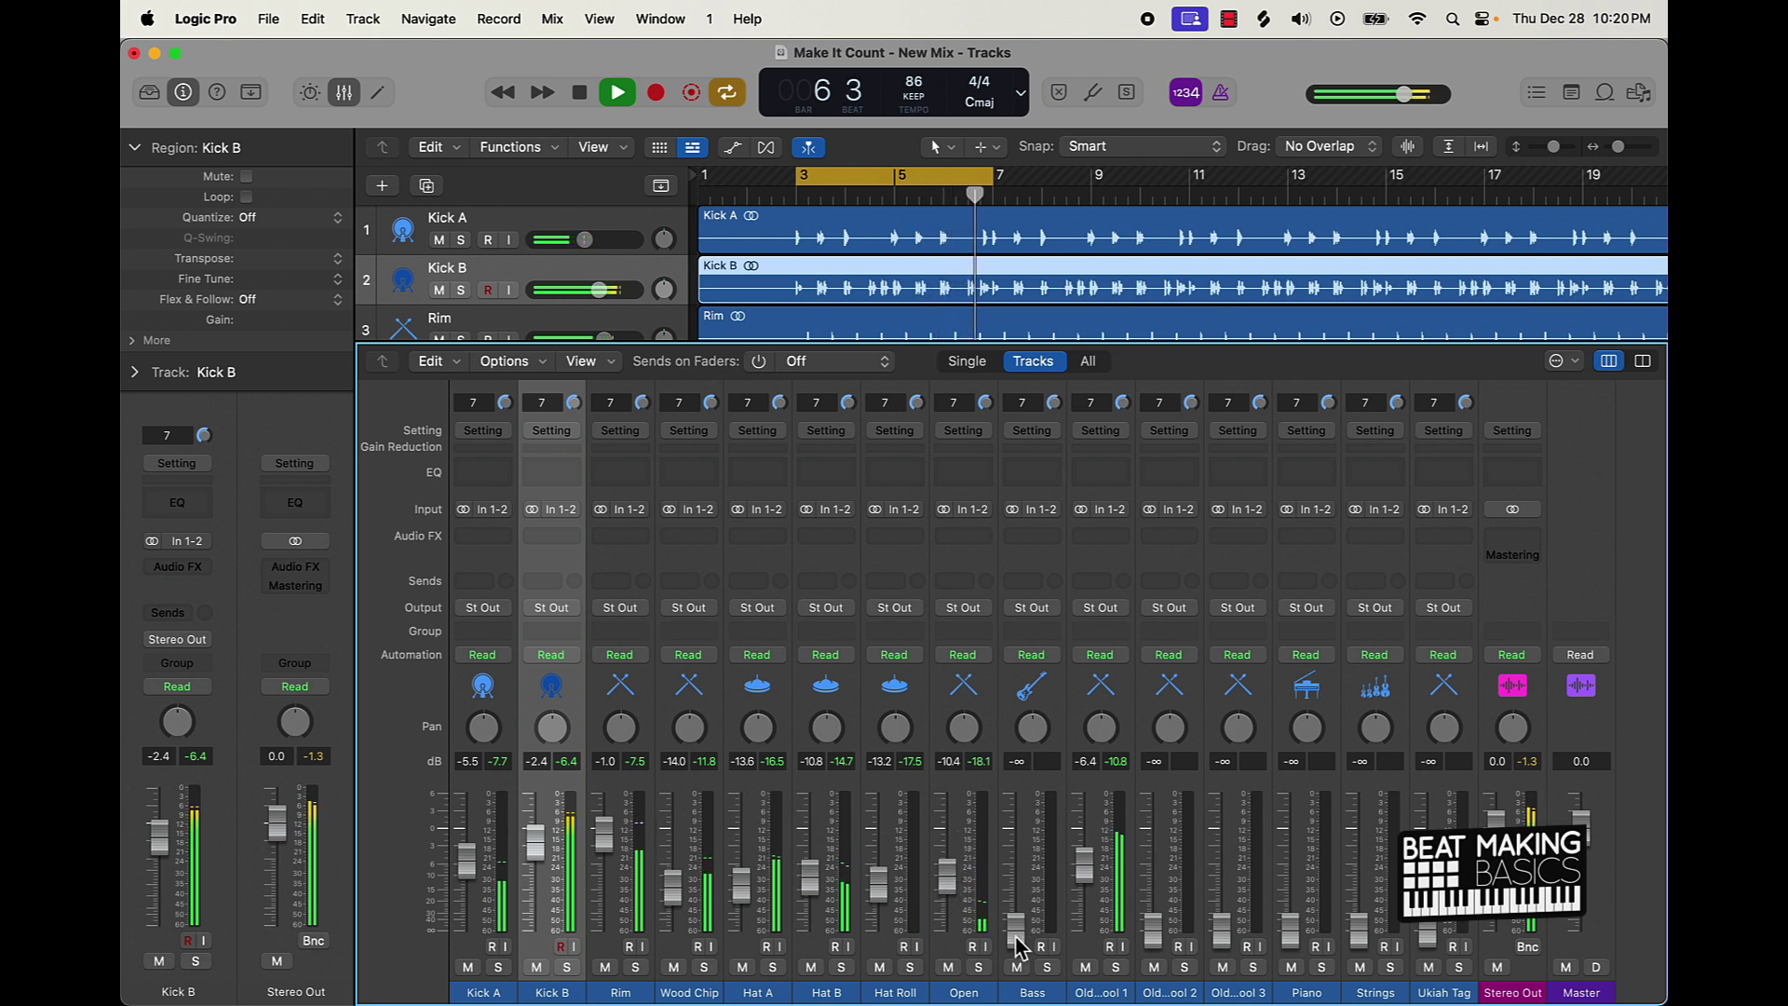
Step: Move the cycle range to bars 7 to 11 and raise the Bass fader to −3.5 dB
mouse_move(1016, 929)
mouse_down()
mouse_move(1016, 852)
mouse_move(1016, 930)
mouse_up()
scroll(781, 260, down, 2)
scroll(778, 260, down, 10)
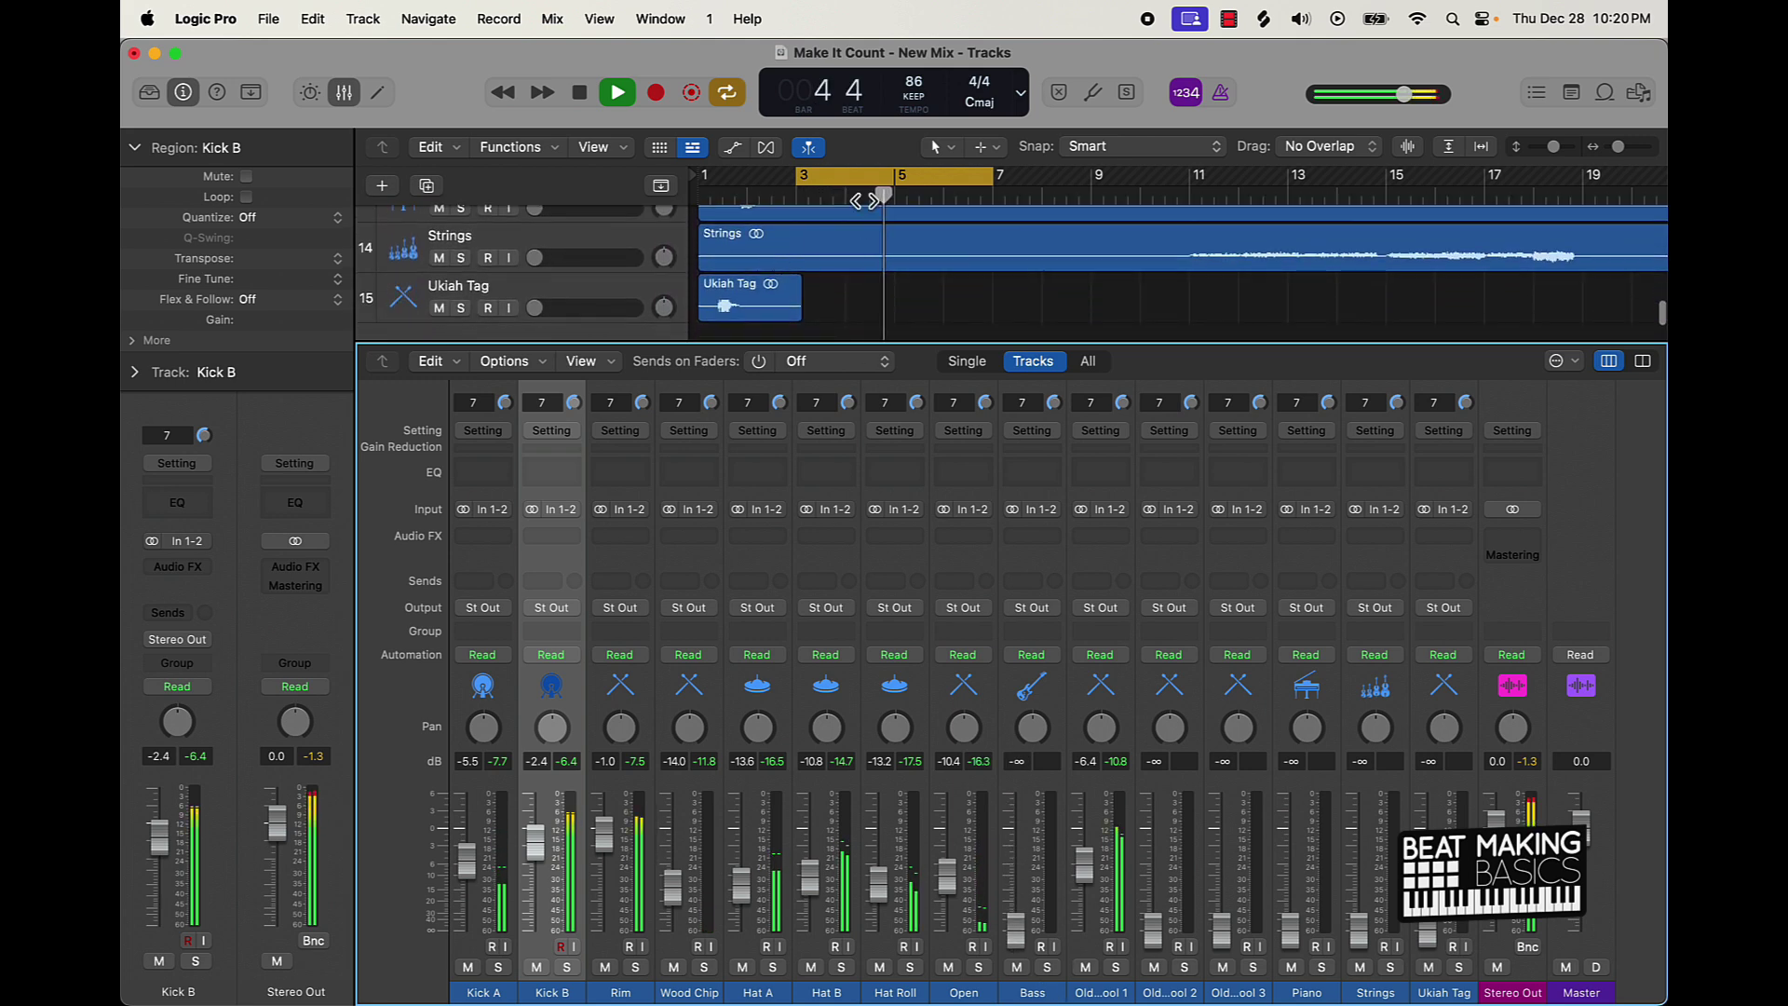
drag(879, 184, 1066, 179)
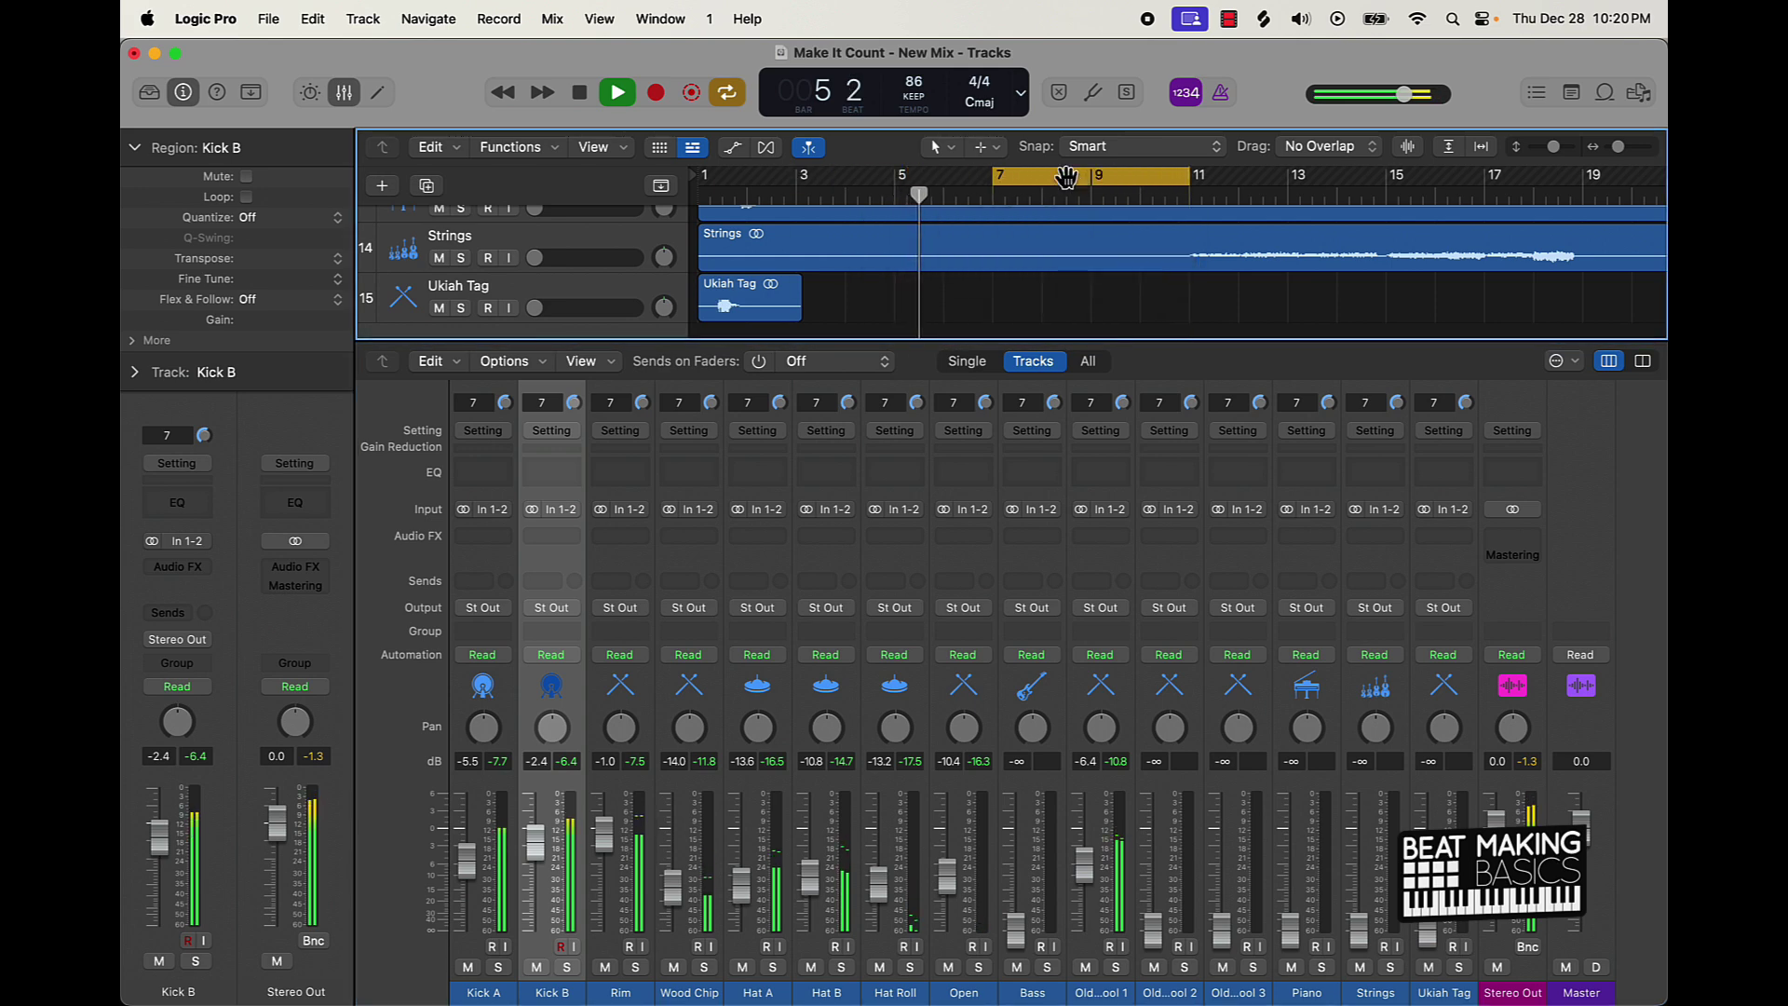
drag(1016, 927, 1016, 847)
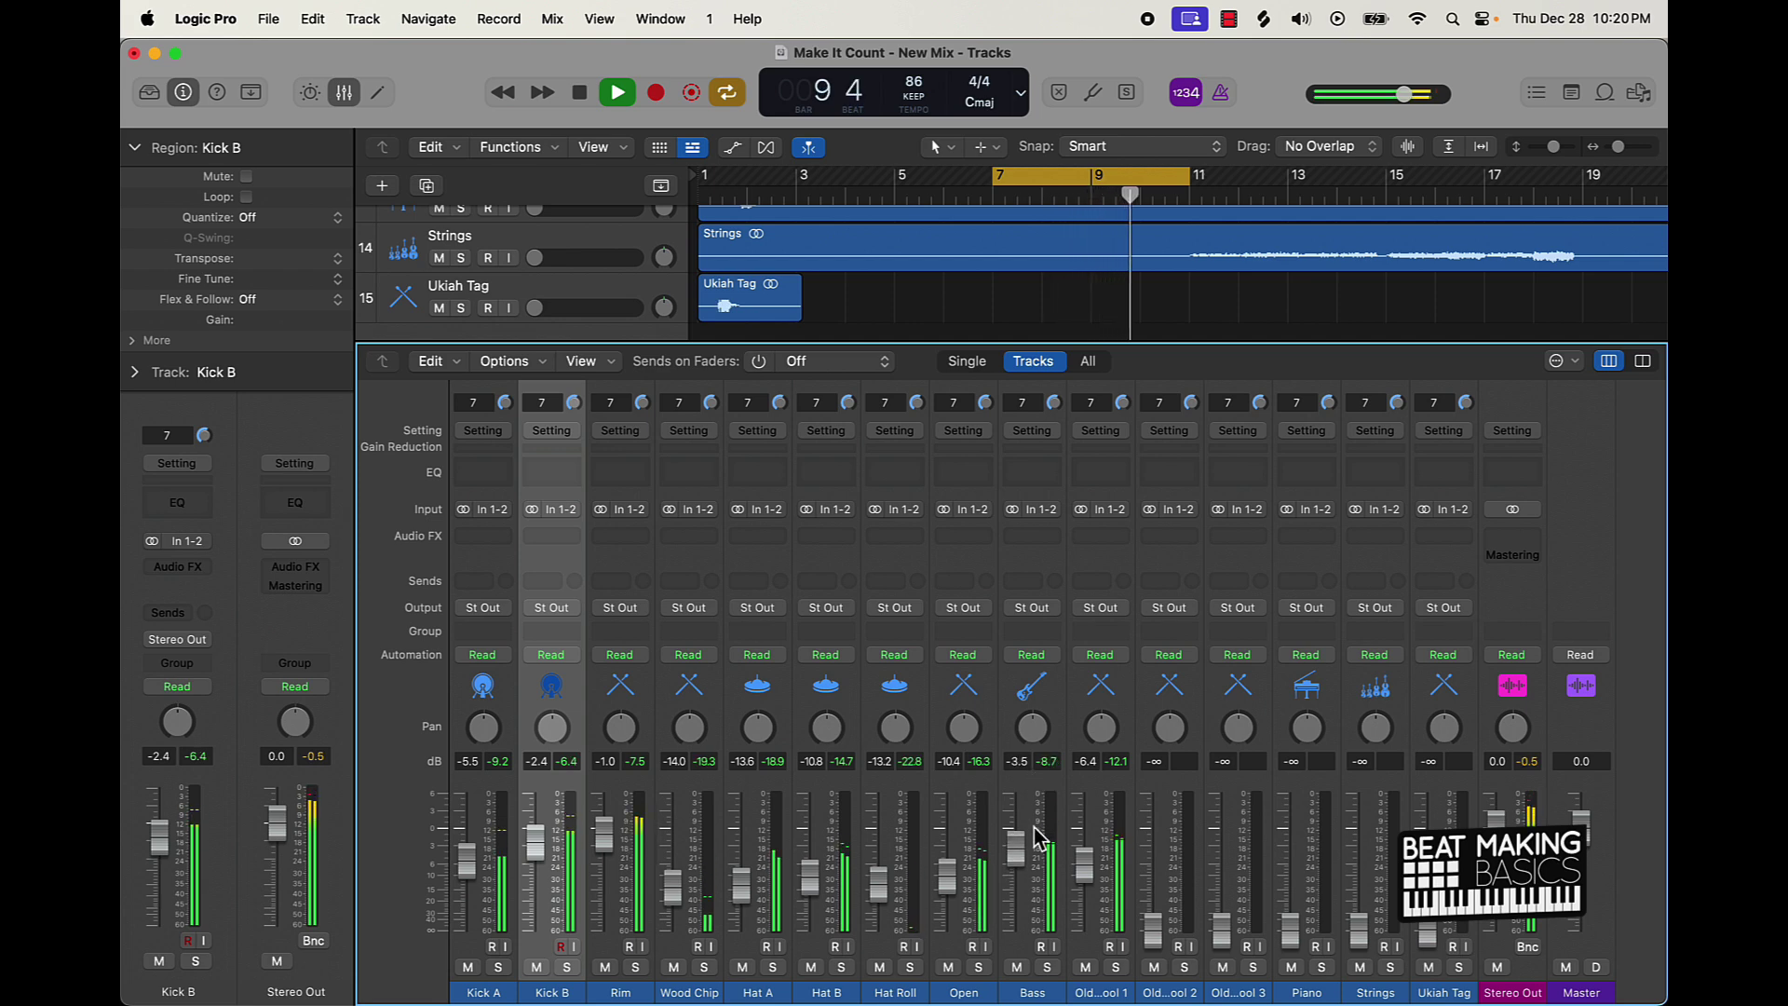
Step: Set Old School 2 to −10.8 dB, Old School 3 to −13.0 dB, Piano to −11.0 dB and Strings to −12.8 dB
drag(1155, 931, 1153, 880)
drag(1221, 929, 1291, 876)
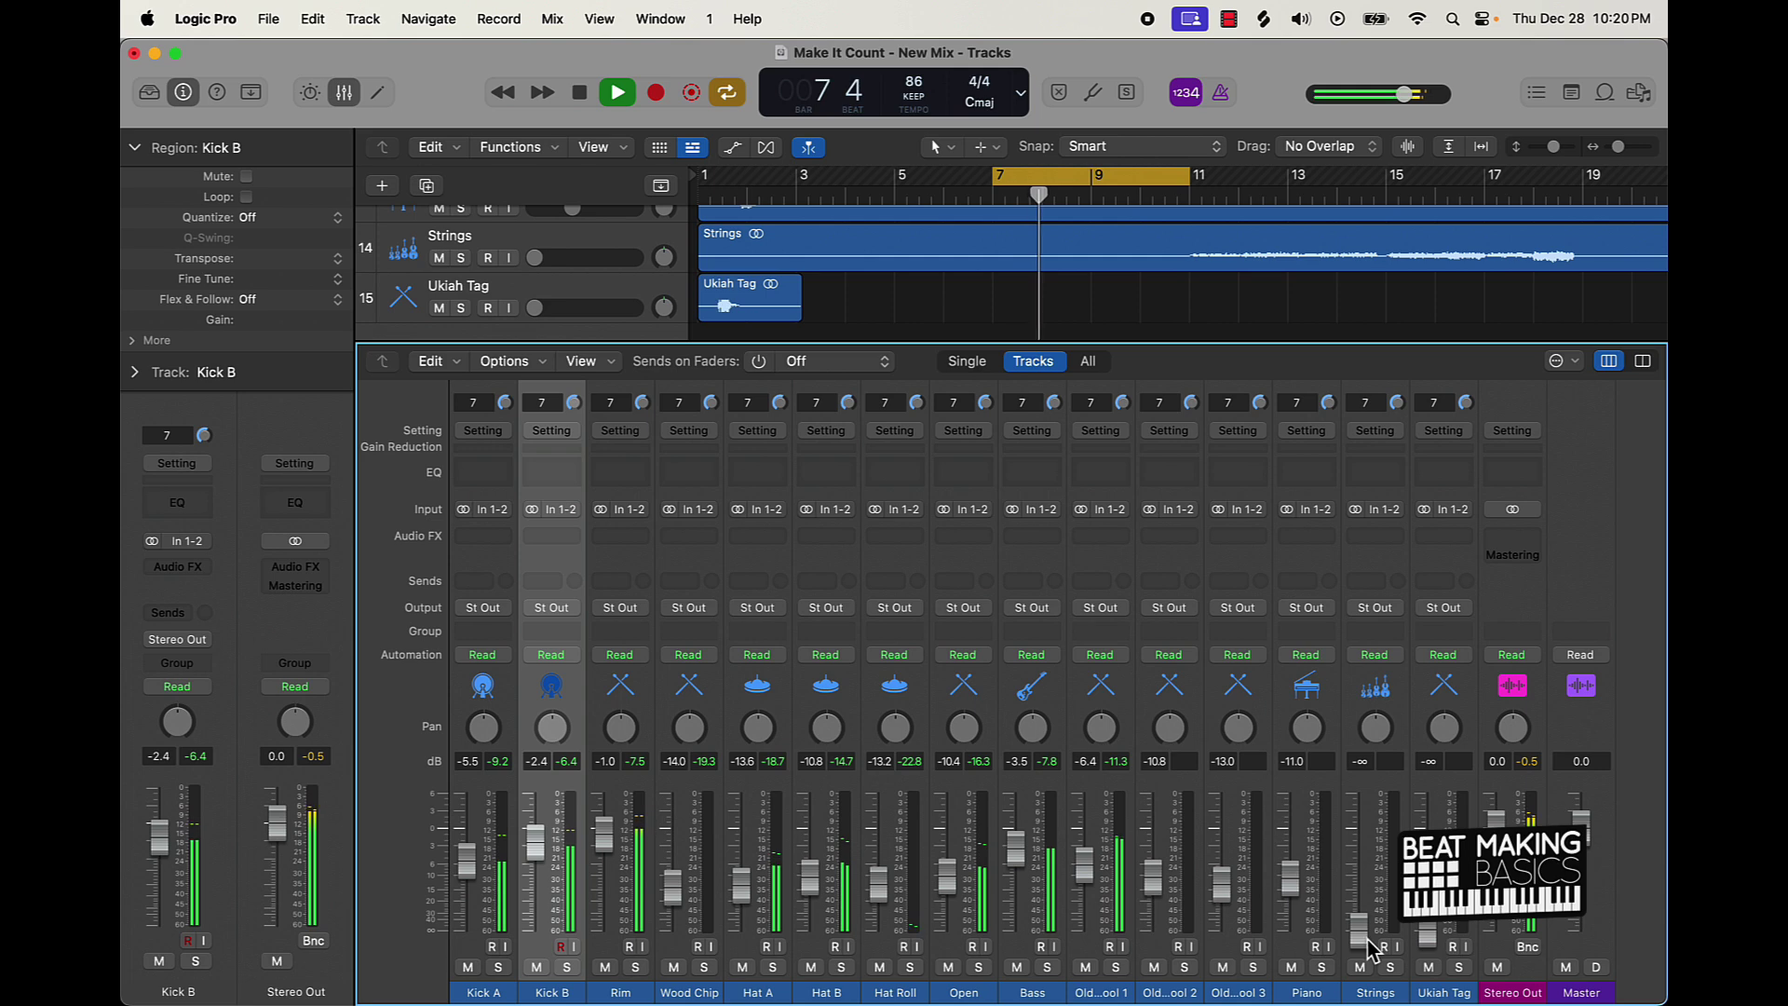
drag(1367, 945, 1366, 896)
Step: Audition the cycle over bars 11 to 15 and 15 to 19, and set Old School 2 to −10.0 dB
drag(1077, 180, 1264, 180)
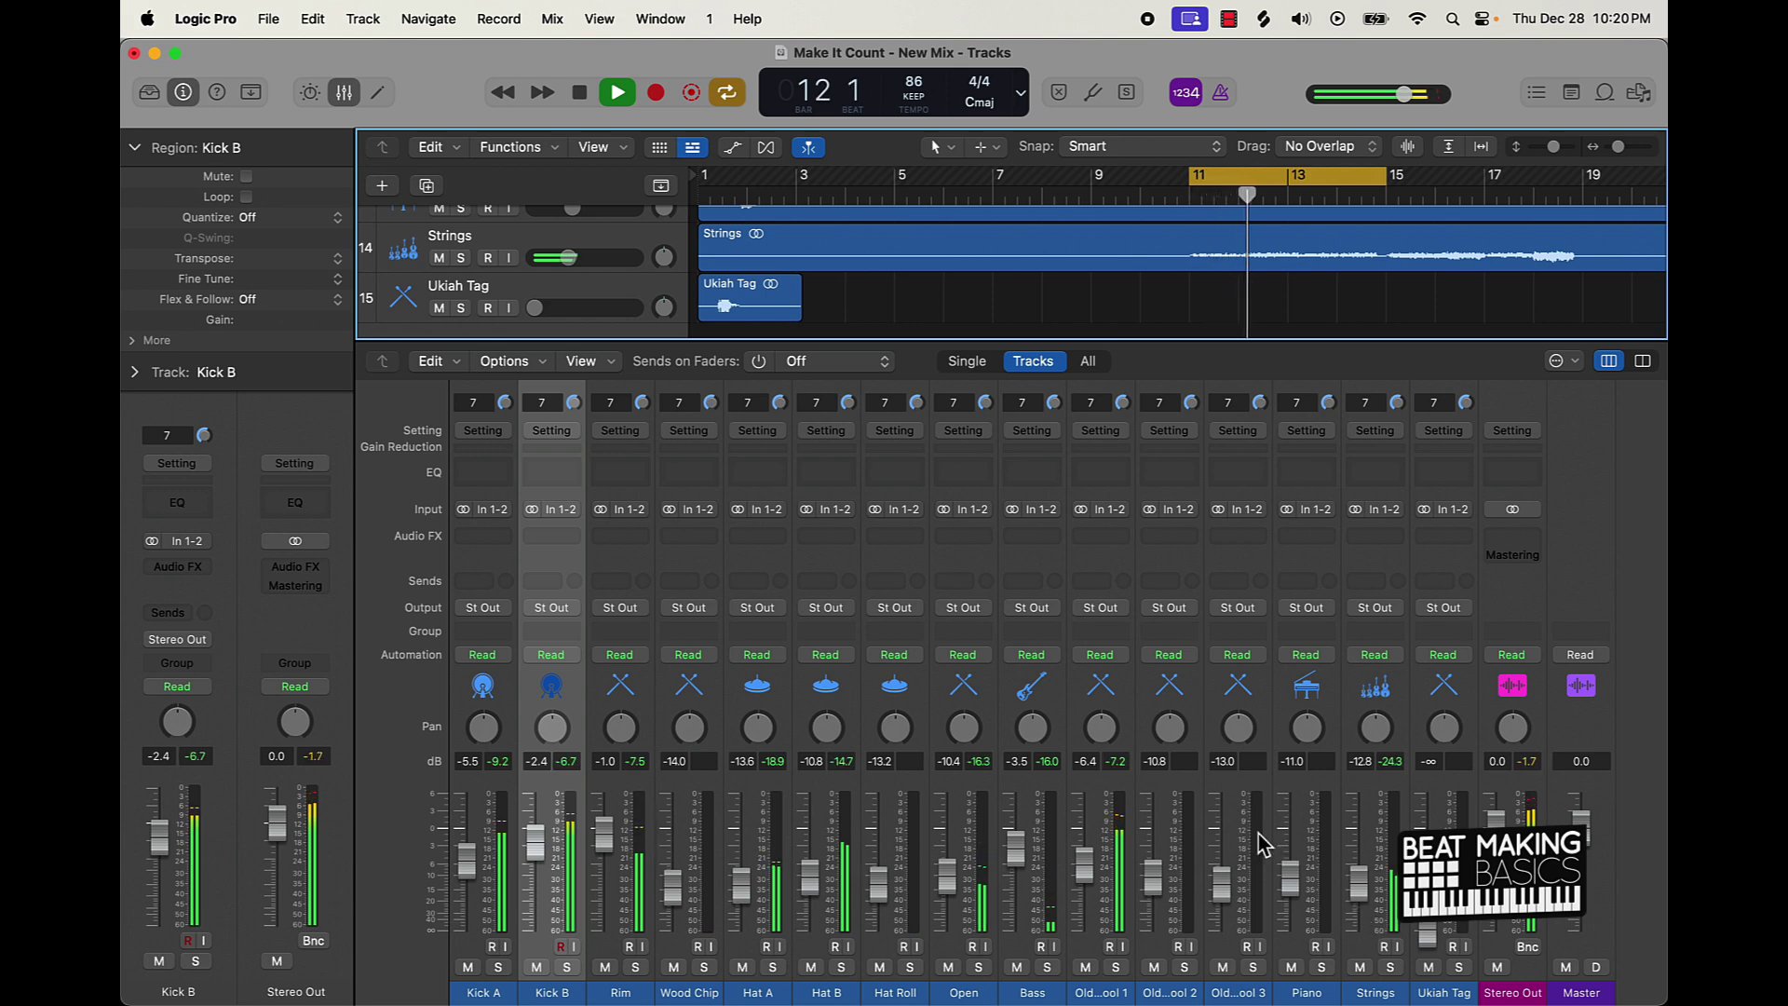
drag(1271, 189, 1469, 191)
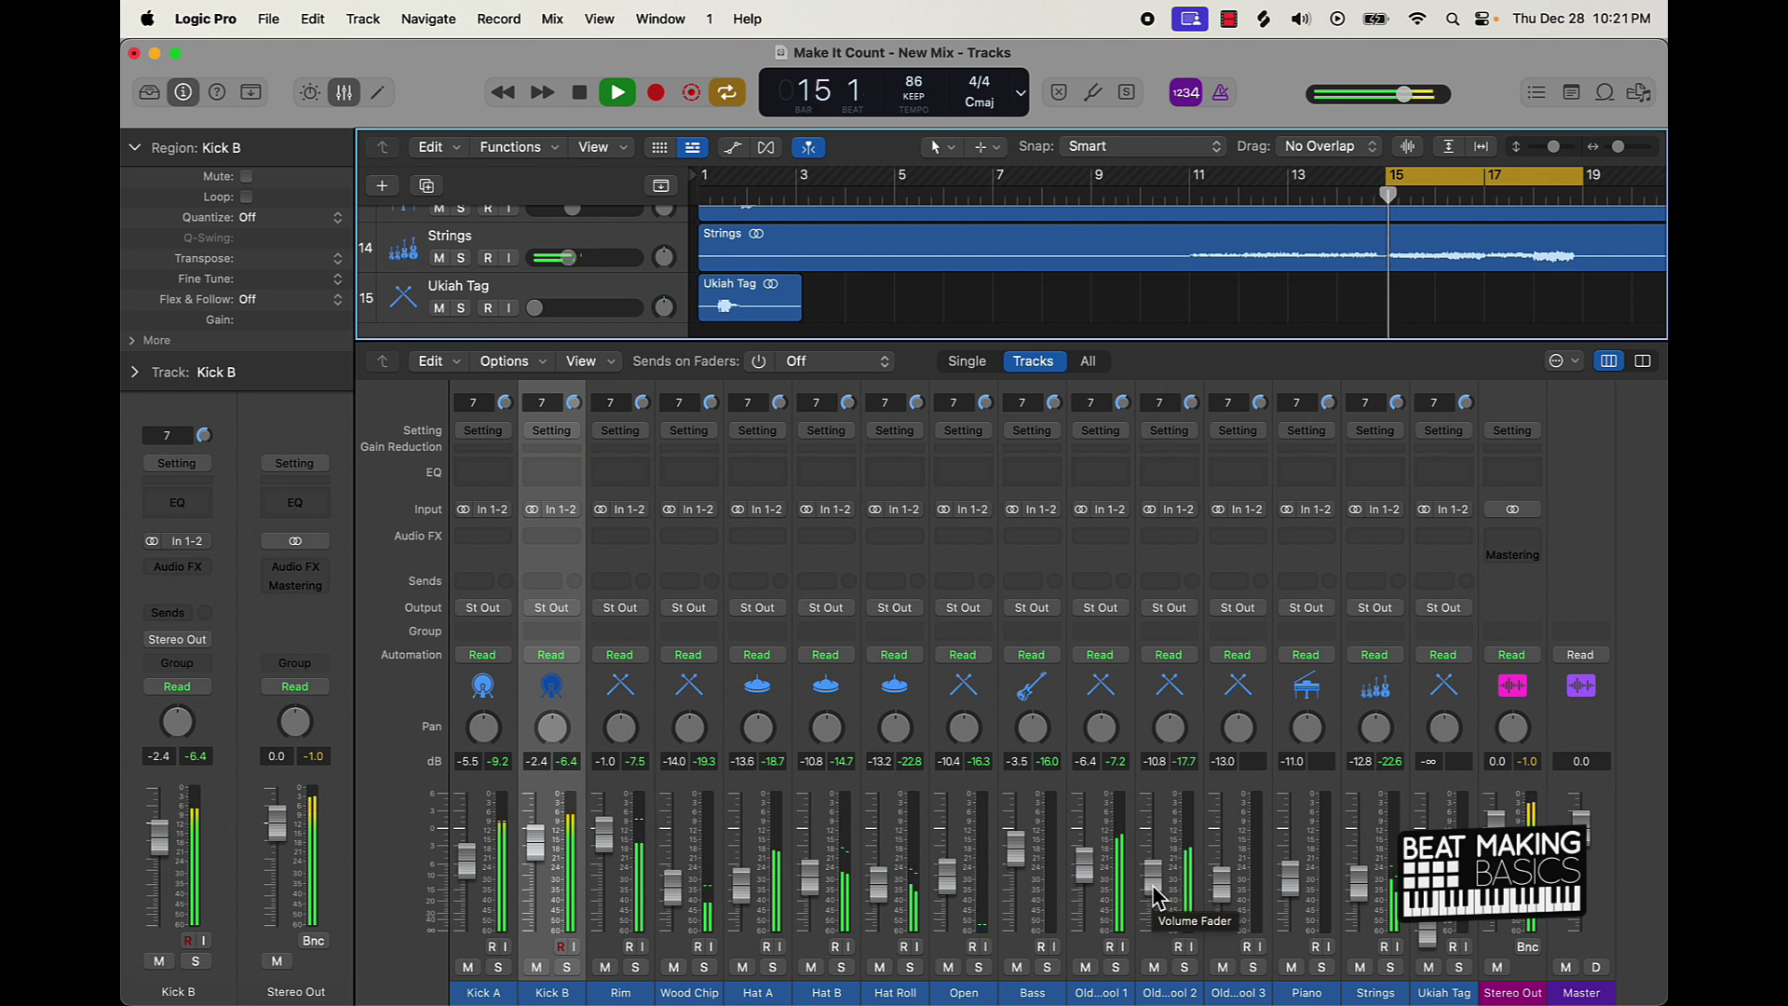
drag(1155, 896, 1155, 887)
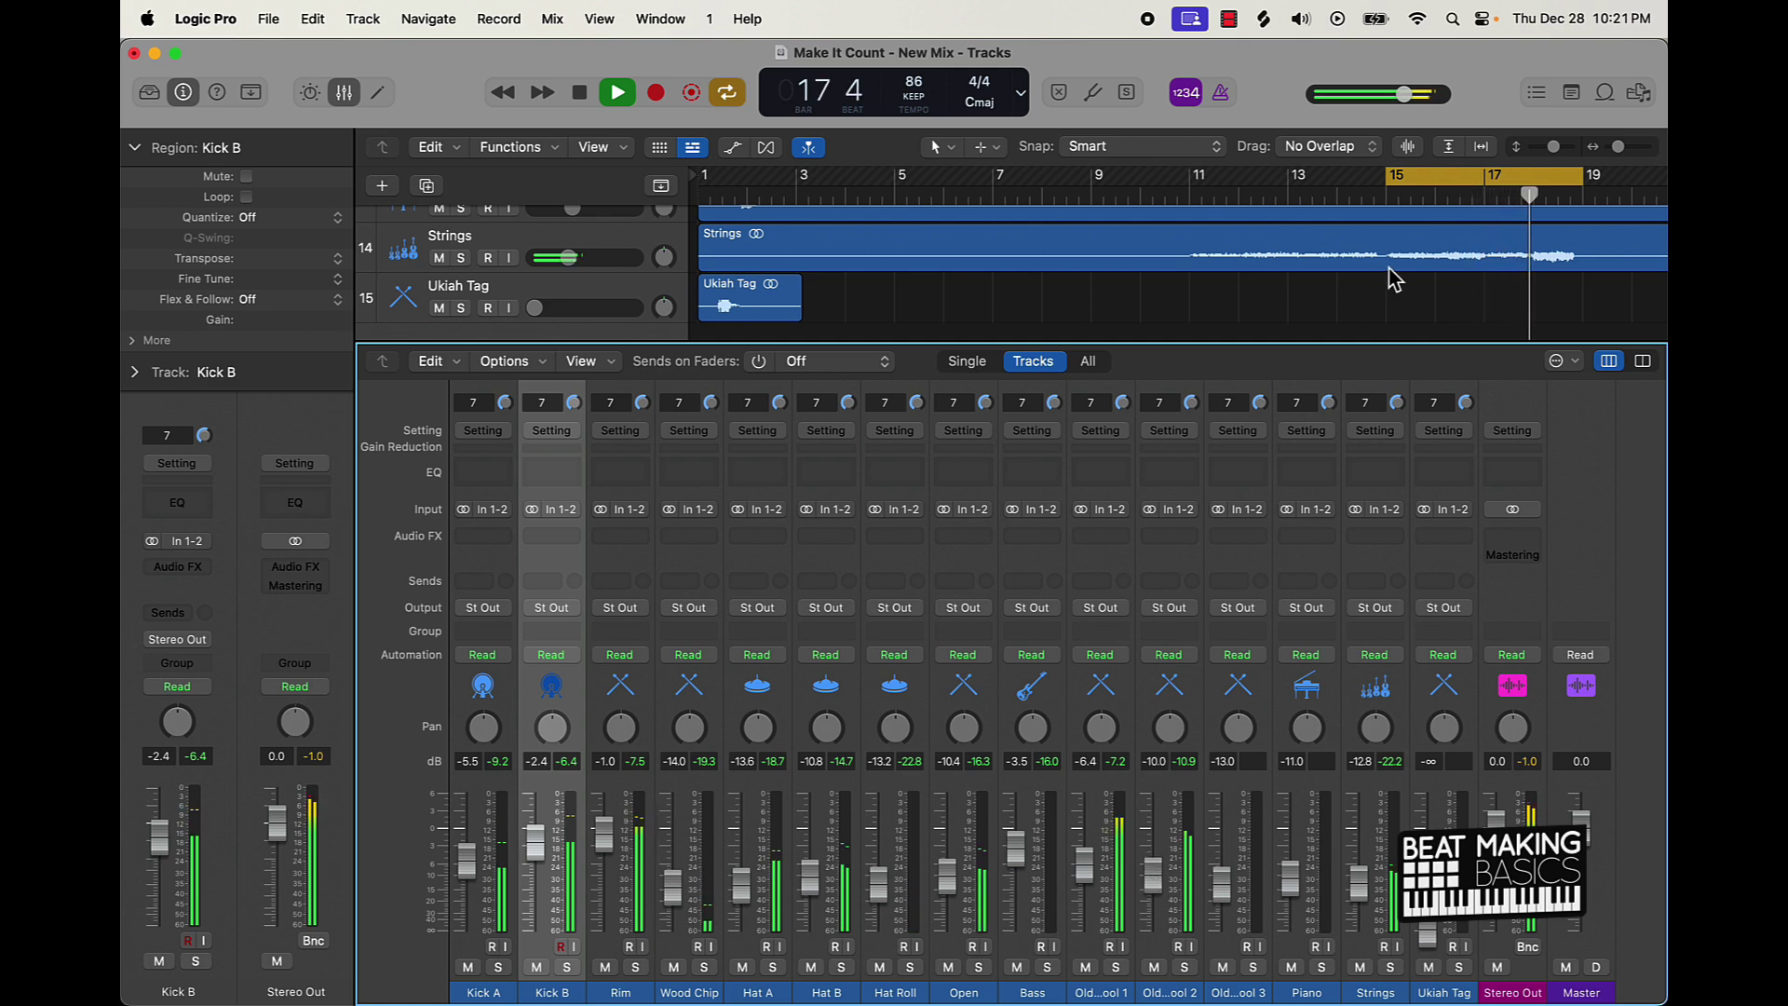
Step: Turn off cycle playback and lower the Bass fader to about −4.5 dB
click(1471, 182)
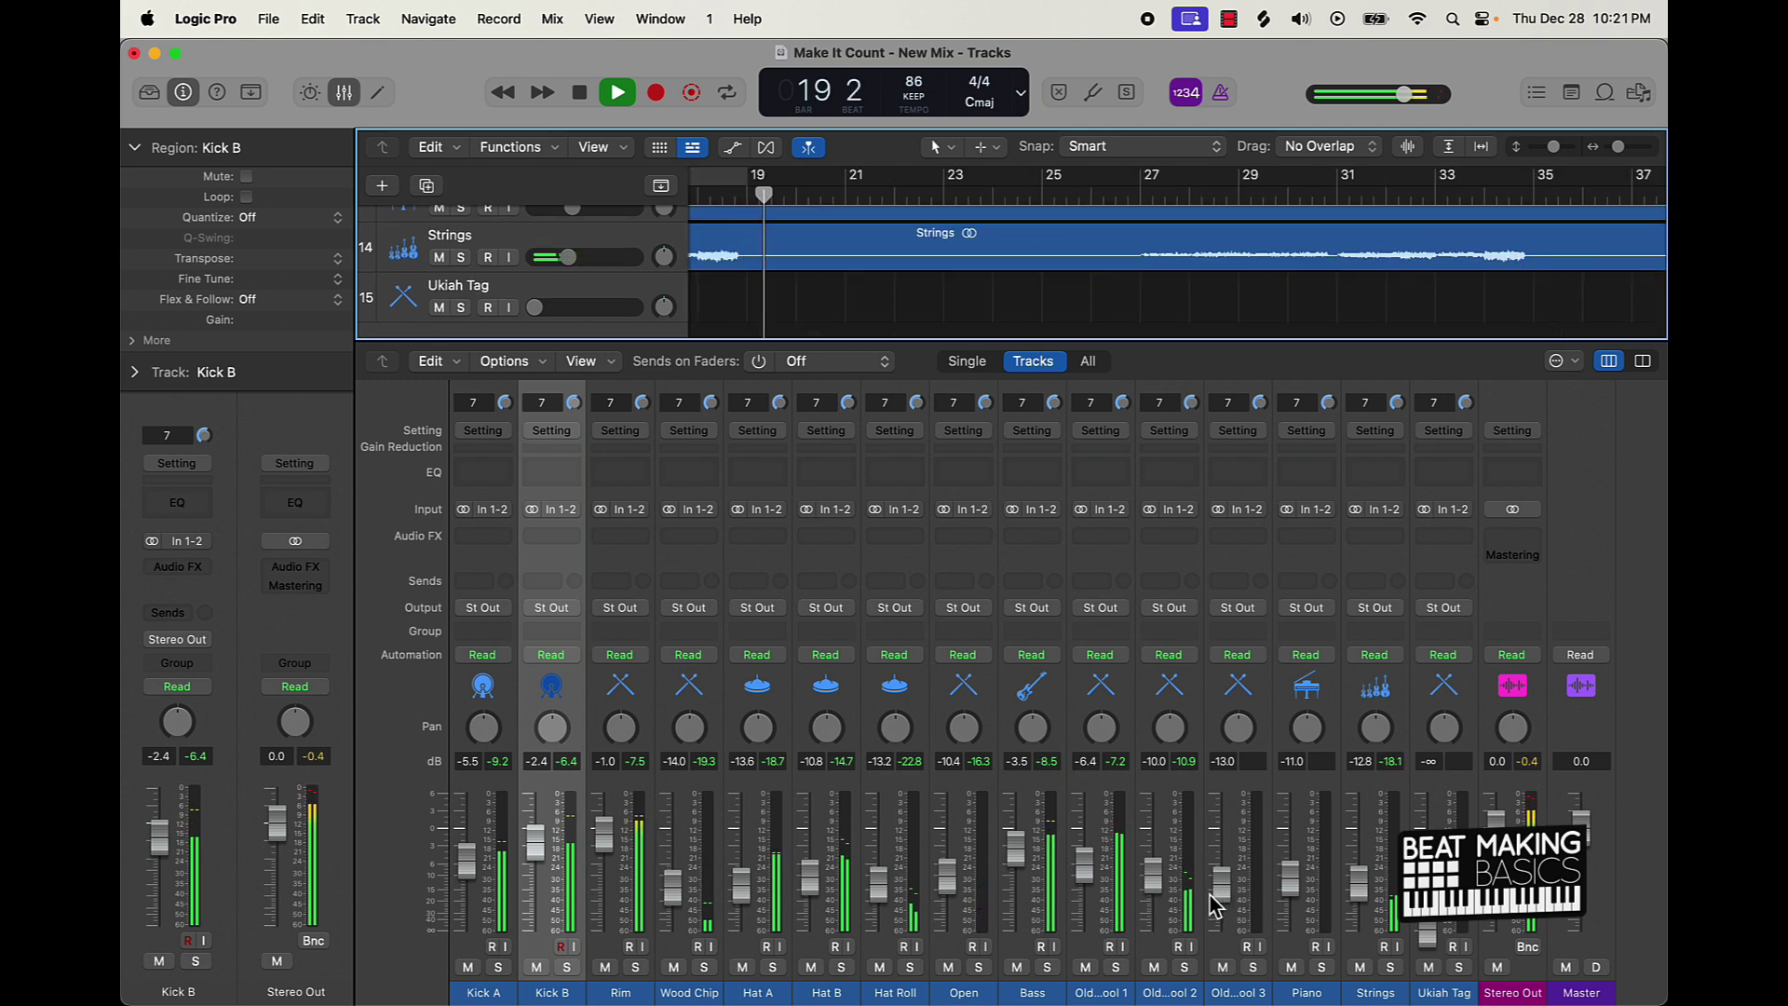
drag(1017, 846, 1016, 848)
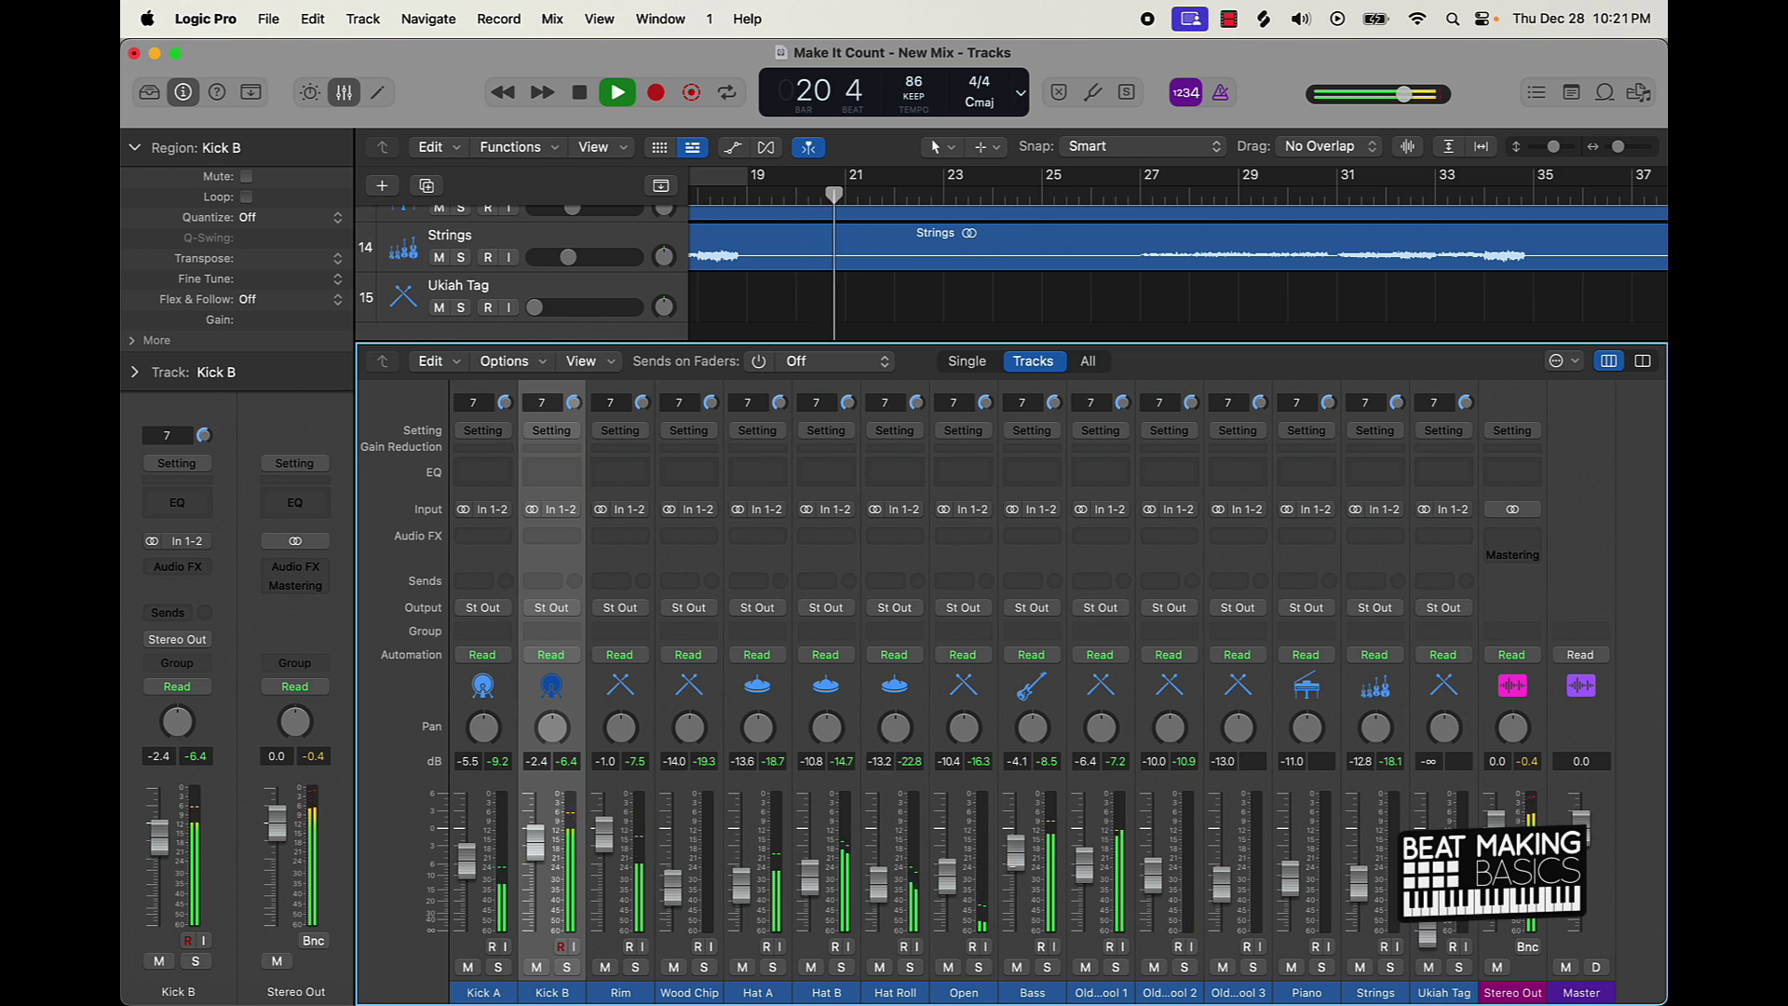
Step: Insert Ozone 11 Equalizer on Old School 1 with a Flat High-Pass at about 89 Hz and 24 dB/oct, and close the plug-in
click(1097, 537)
click(1155, 599)
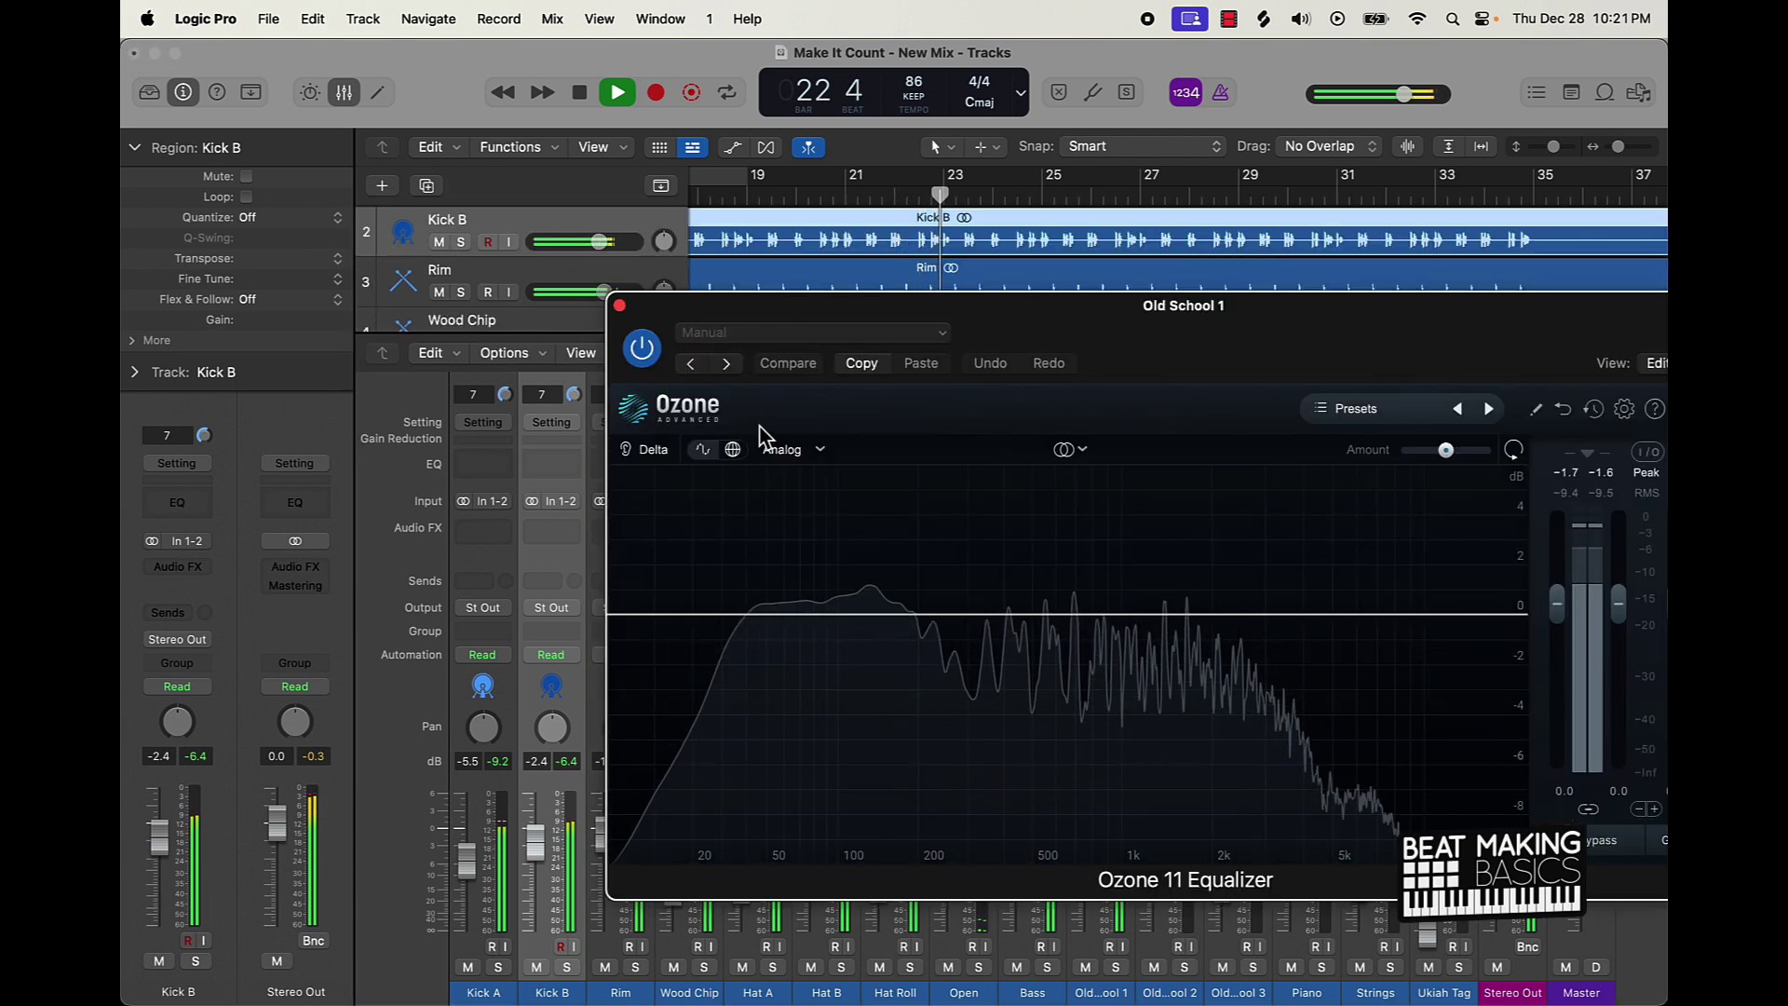
click(732, 614)
click(715, 513)
mouse_move(738, 667)
click(850, 667)
drag(747, 623, 844, 616)
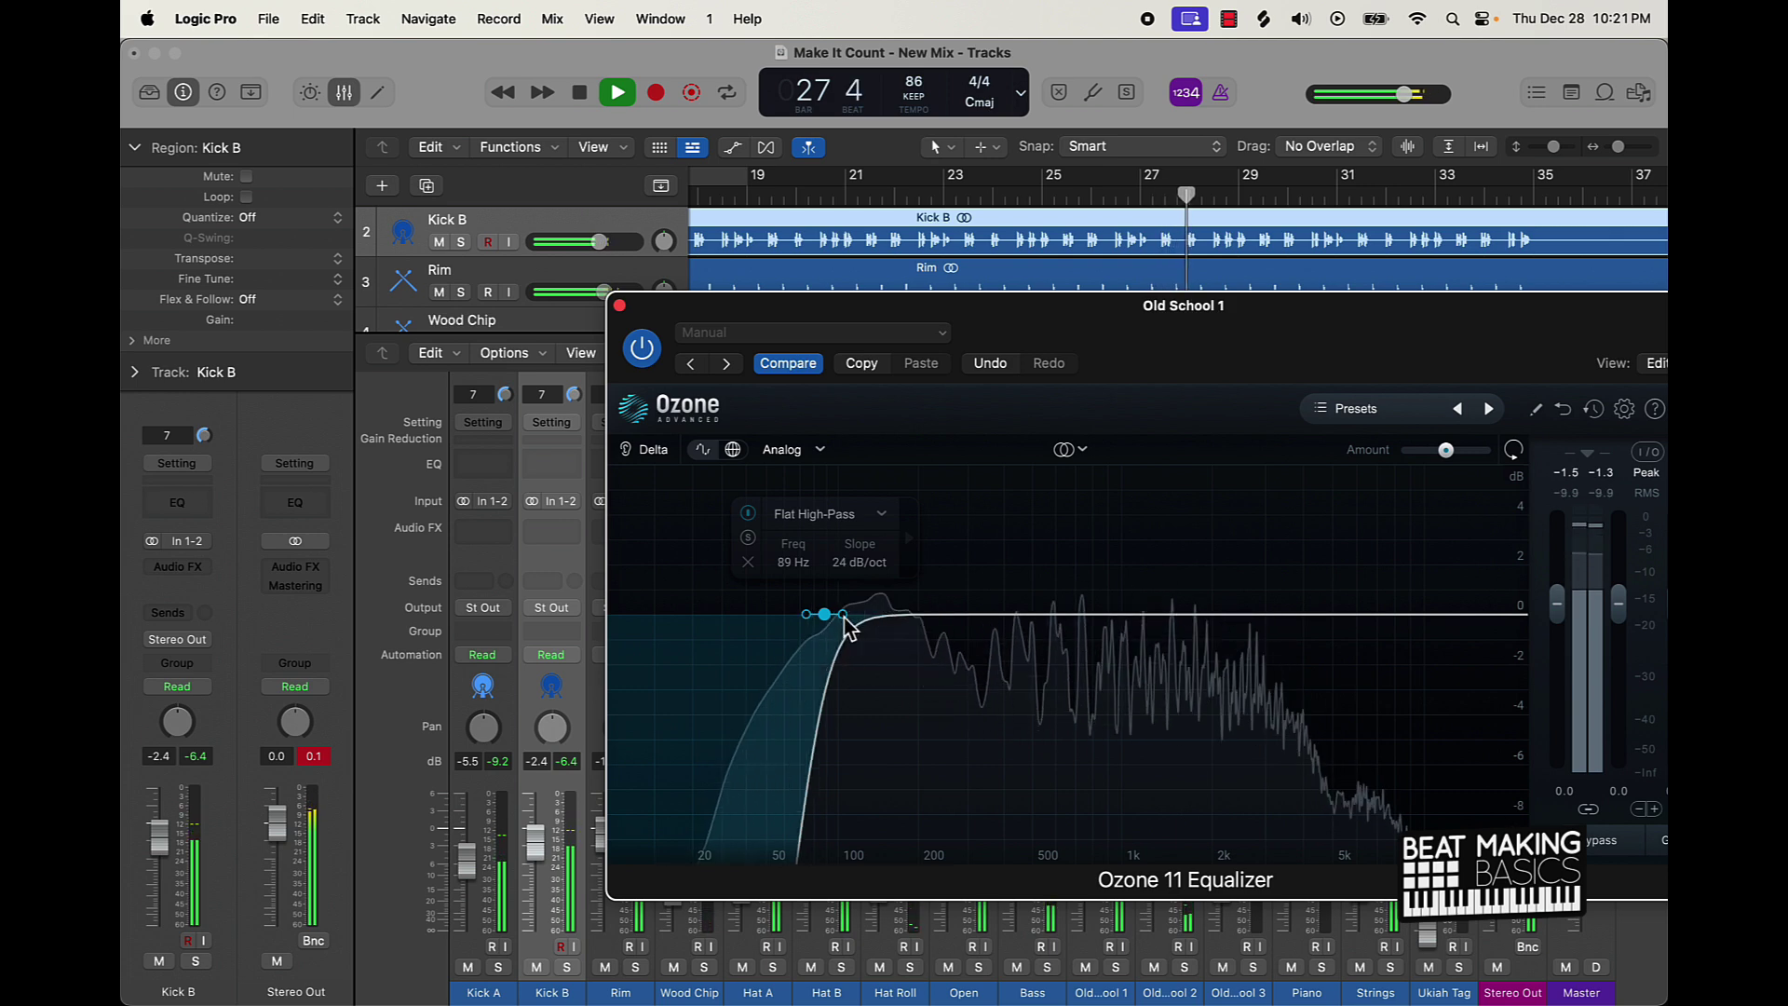
click(619, 305)
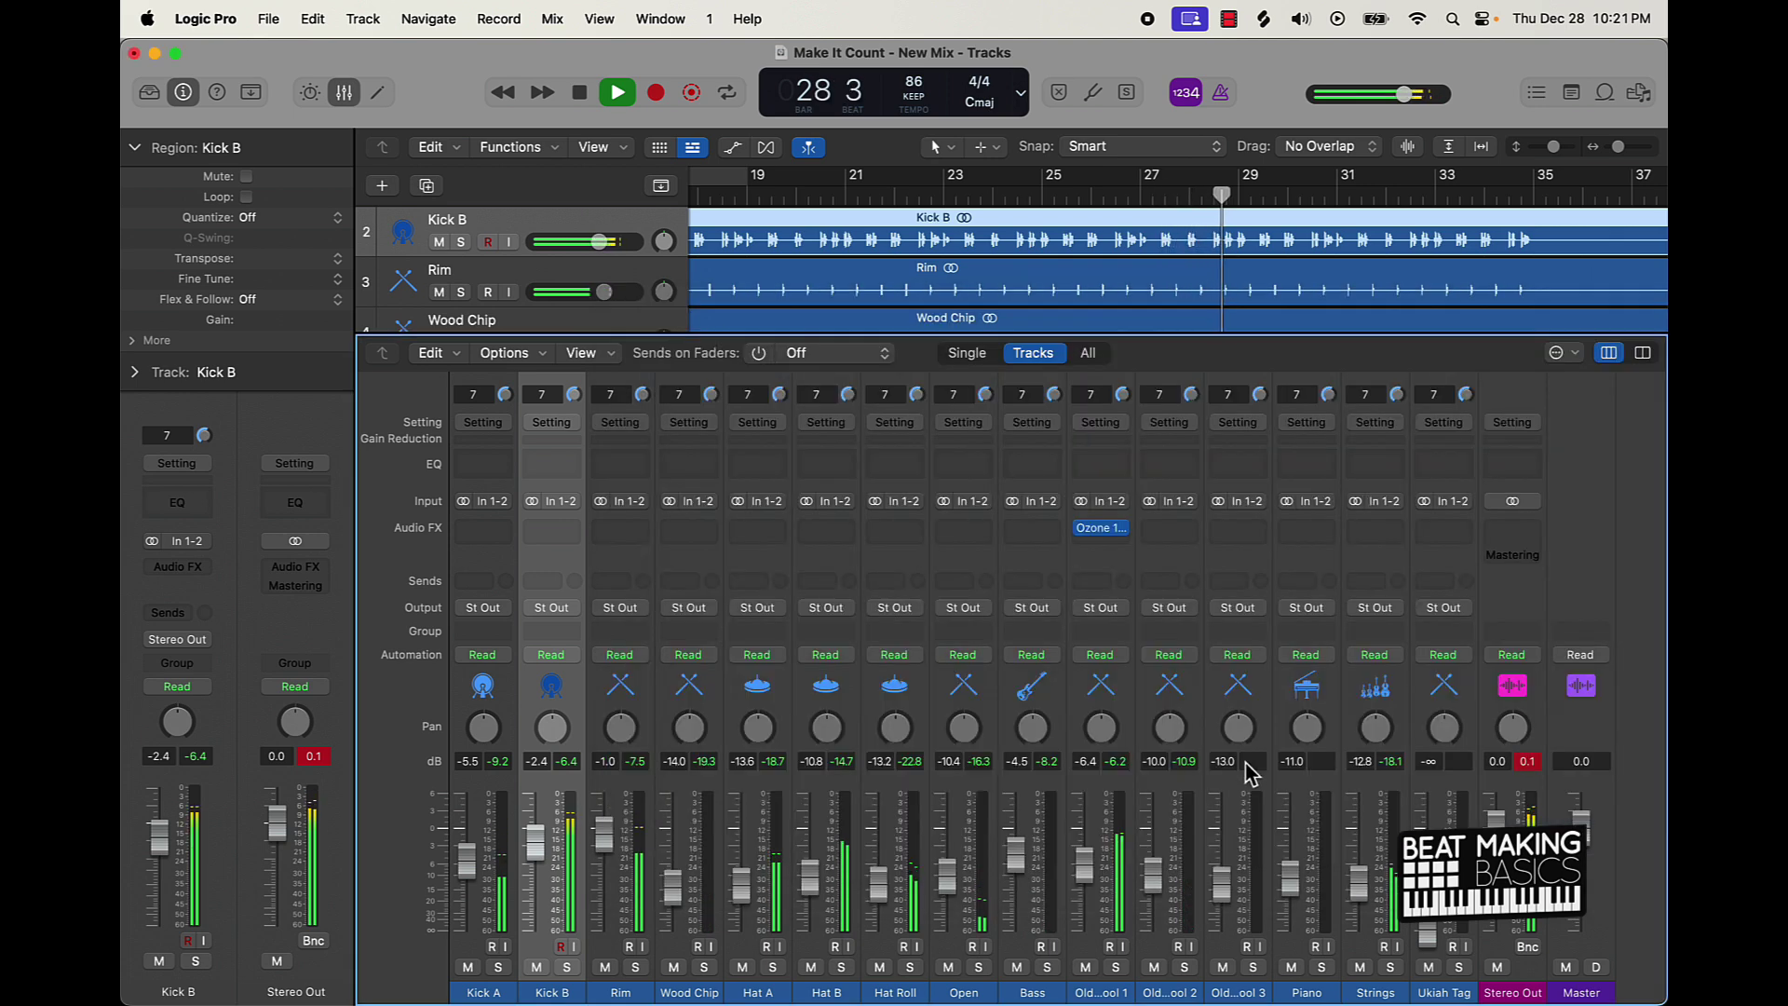
Step: Insert Ozone 11 Equalizer on Strings with a Flat High-Pass at about 228 Hz and 48 dB/oct, and close the plug-in
click(1375, 528)
click(1408, 575)
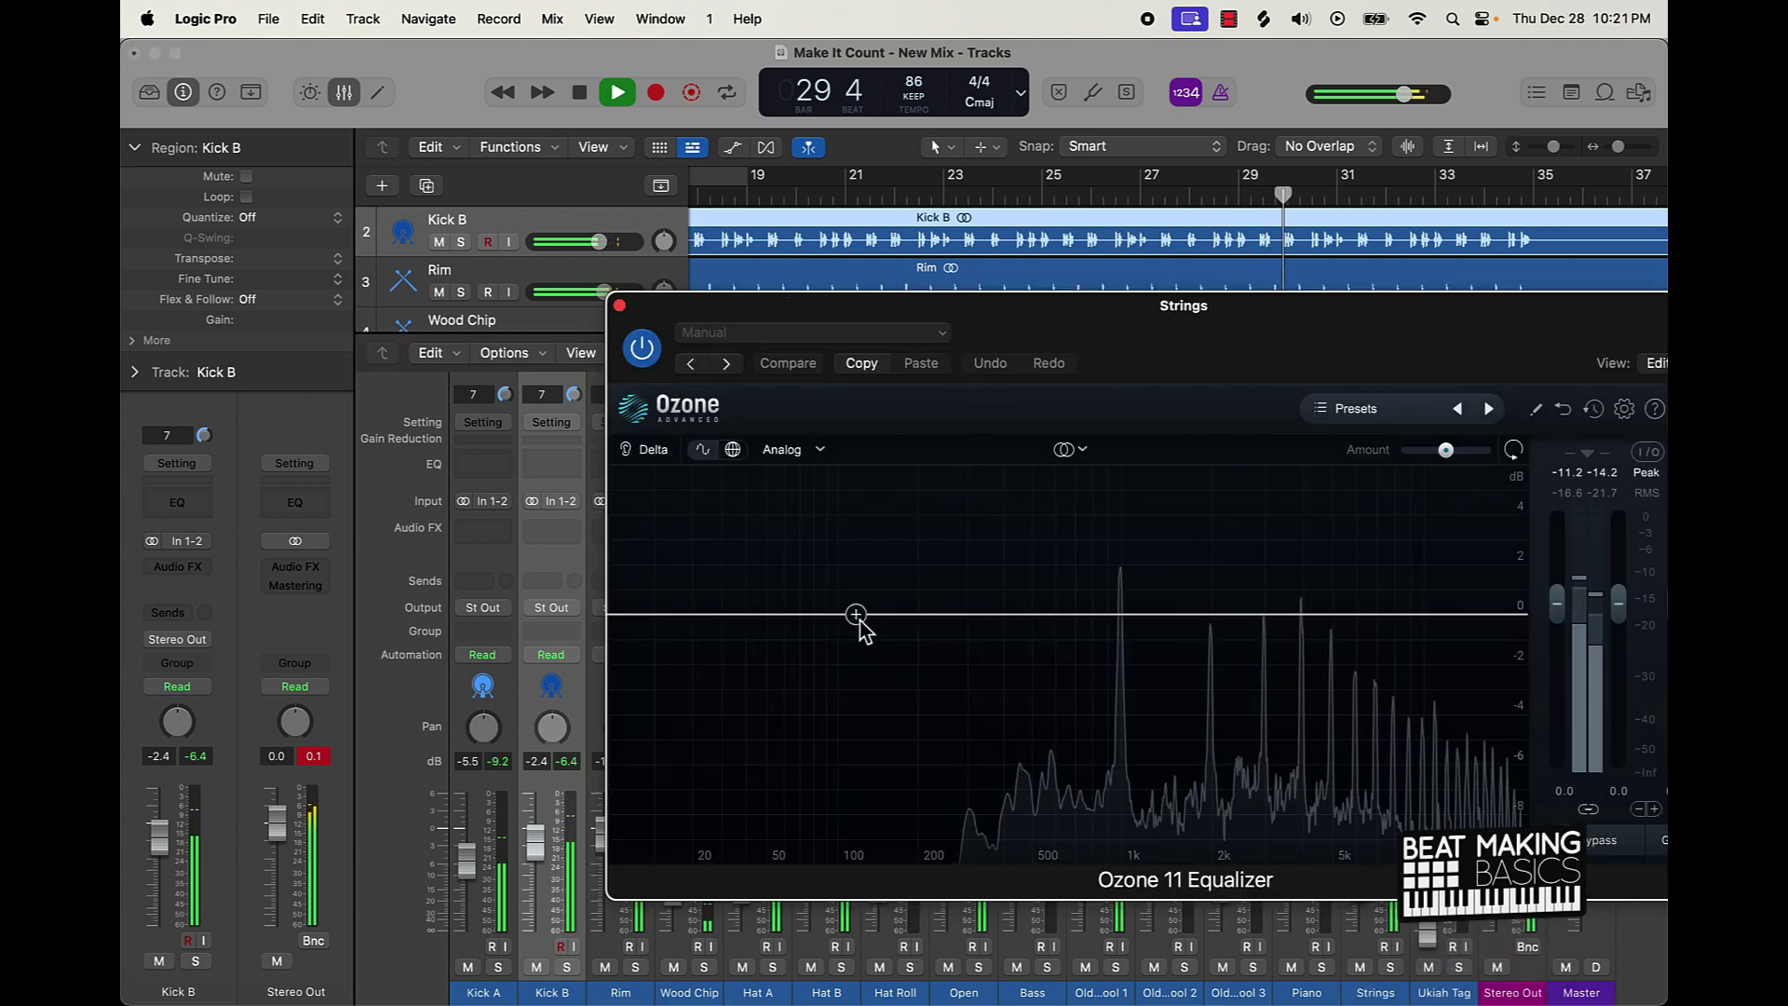
click(856, 614)
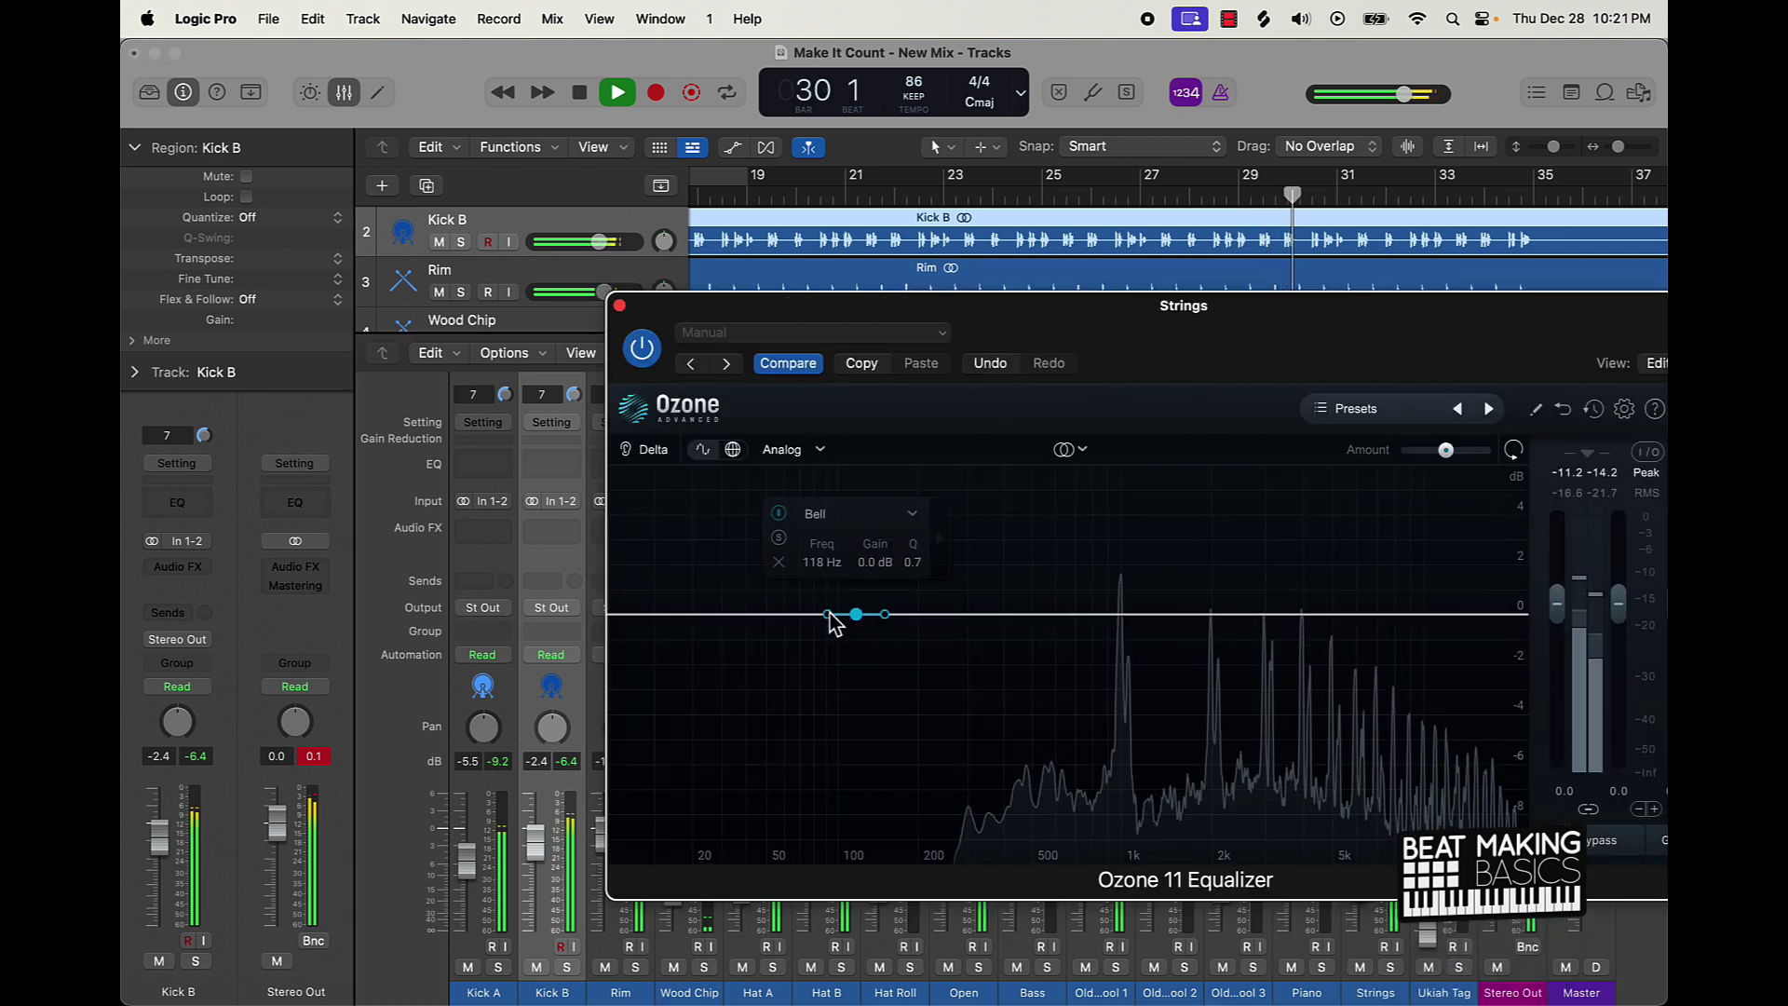
click(838, 516)
mouse_move(861, 665)
click(970, 667)
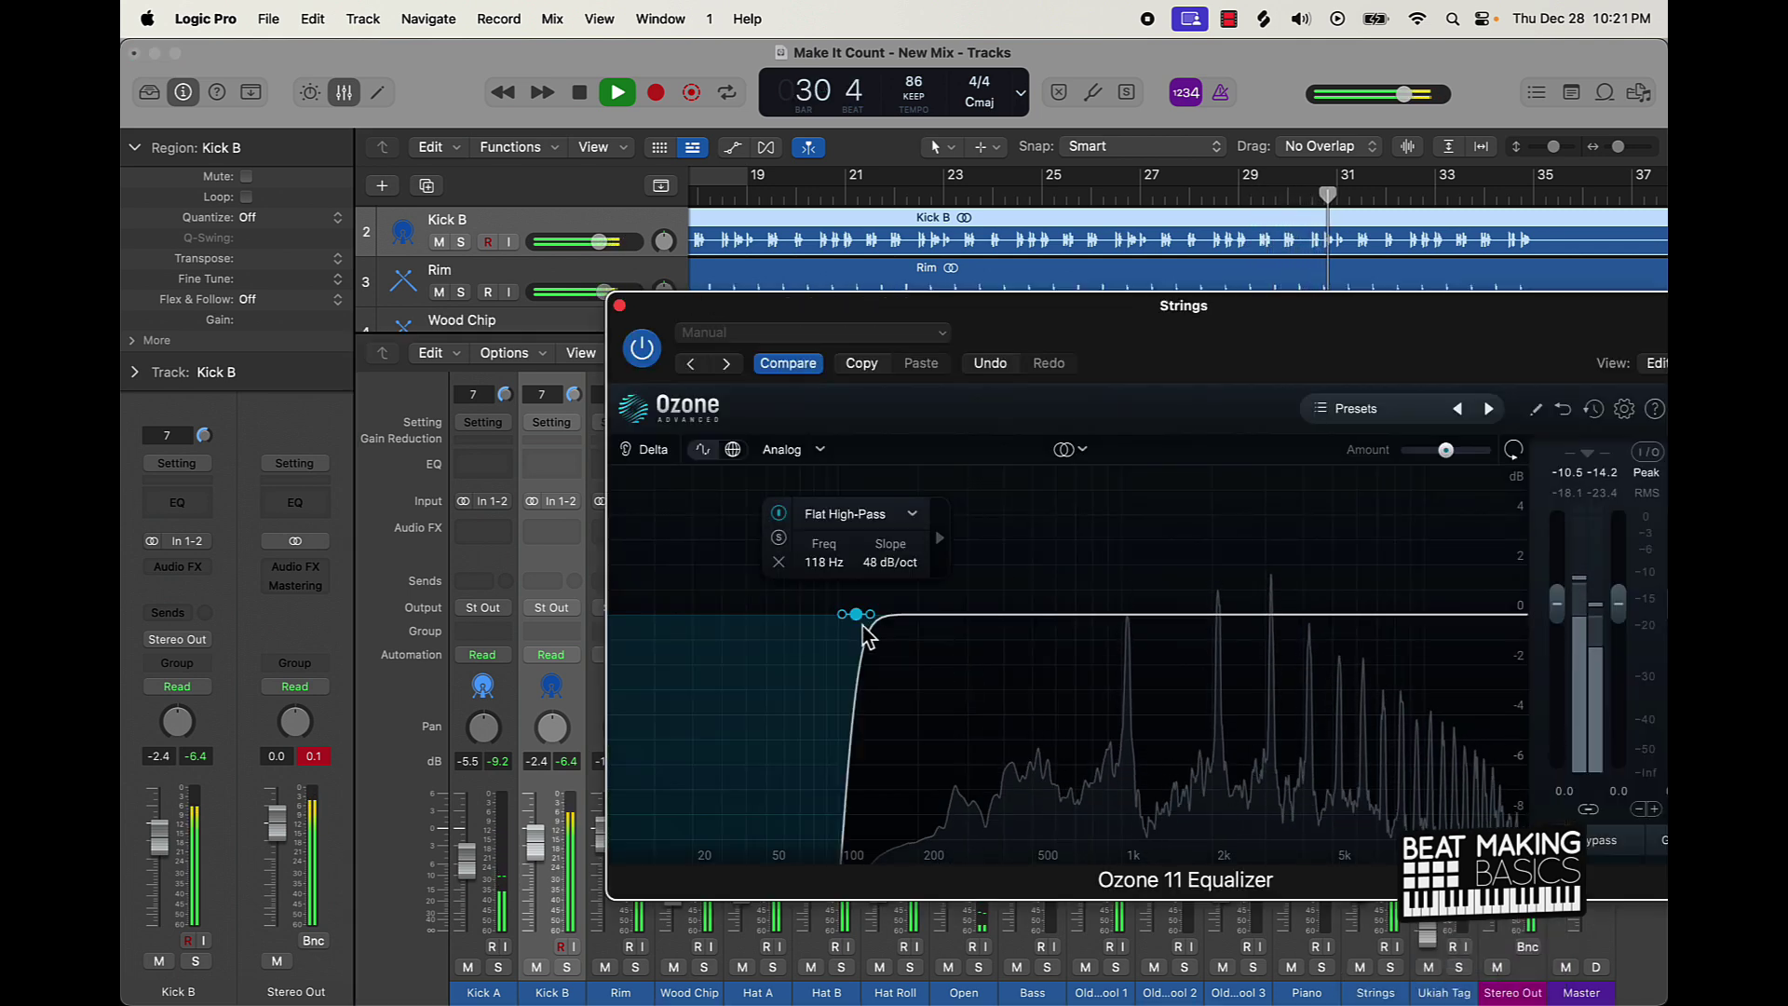
drag(868, 619, 939, 613)
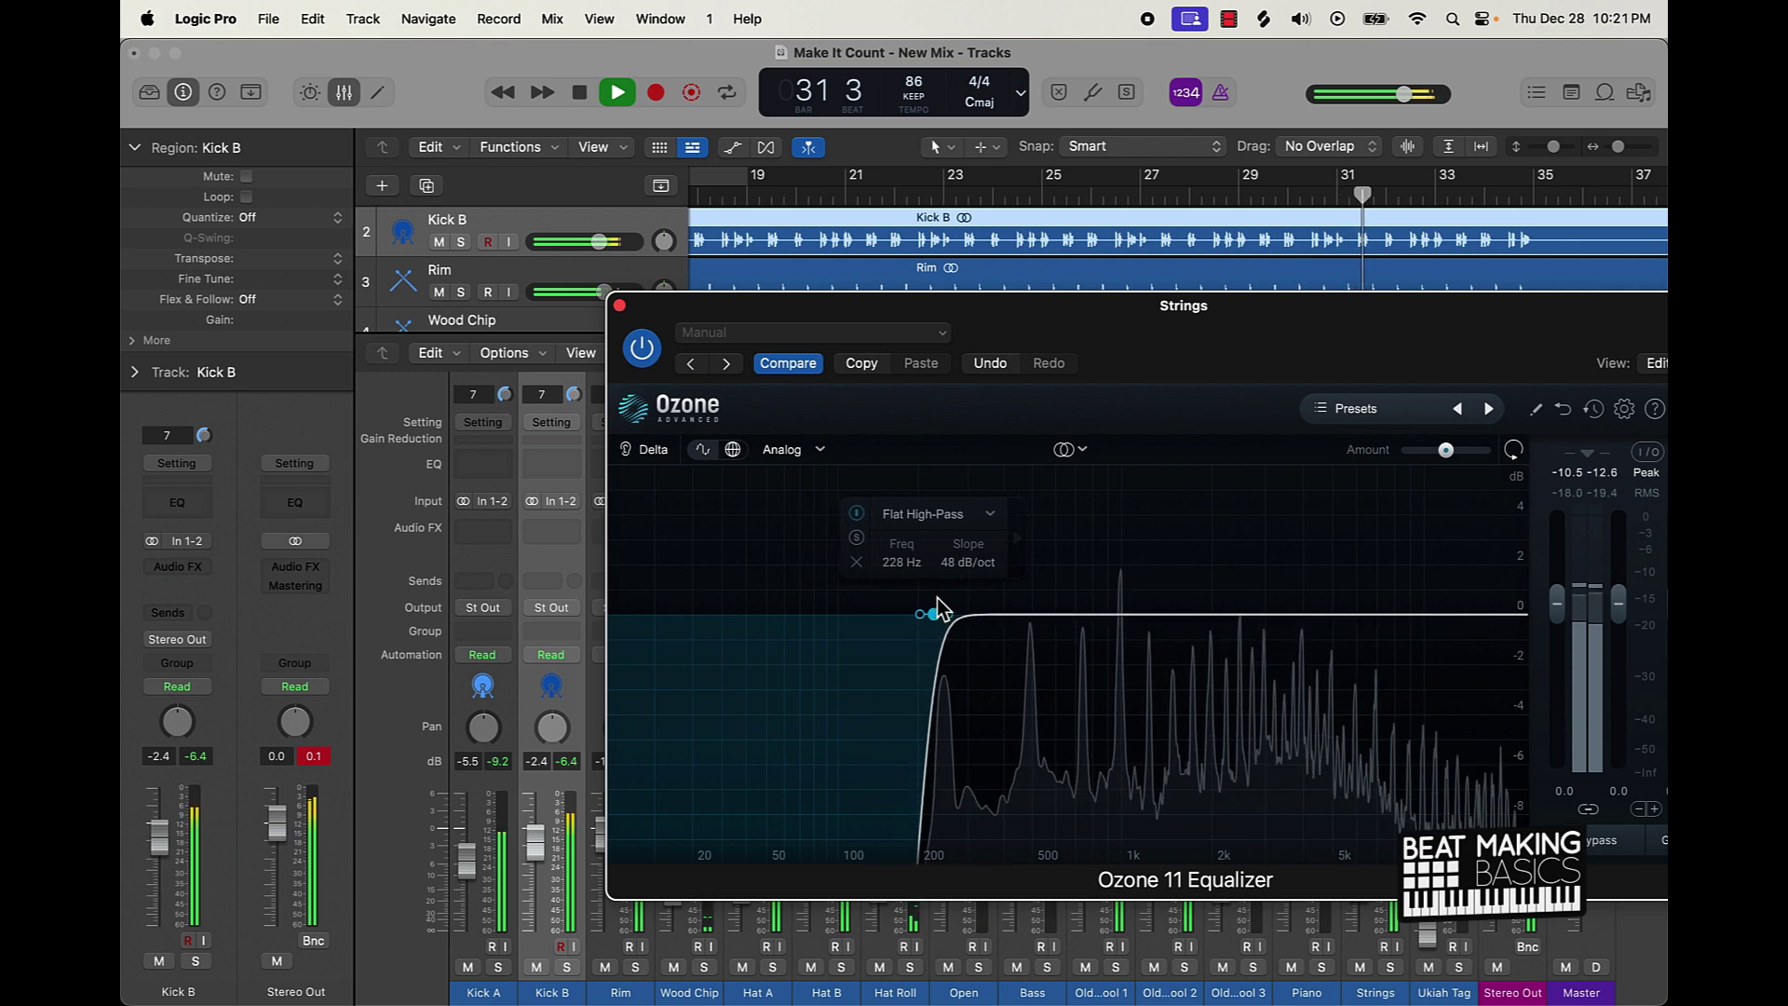
click(620, 305)
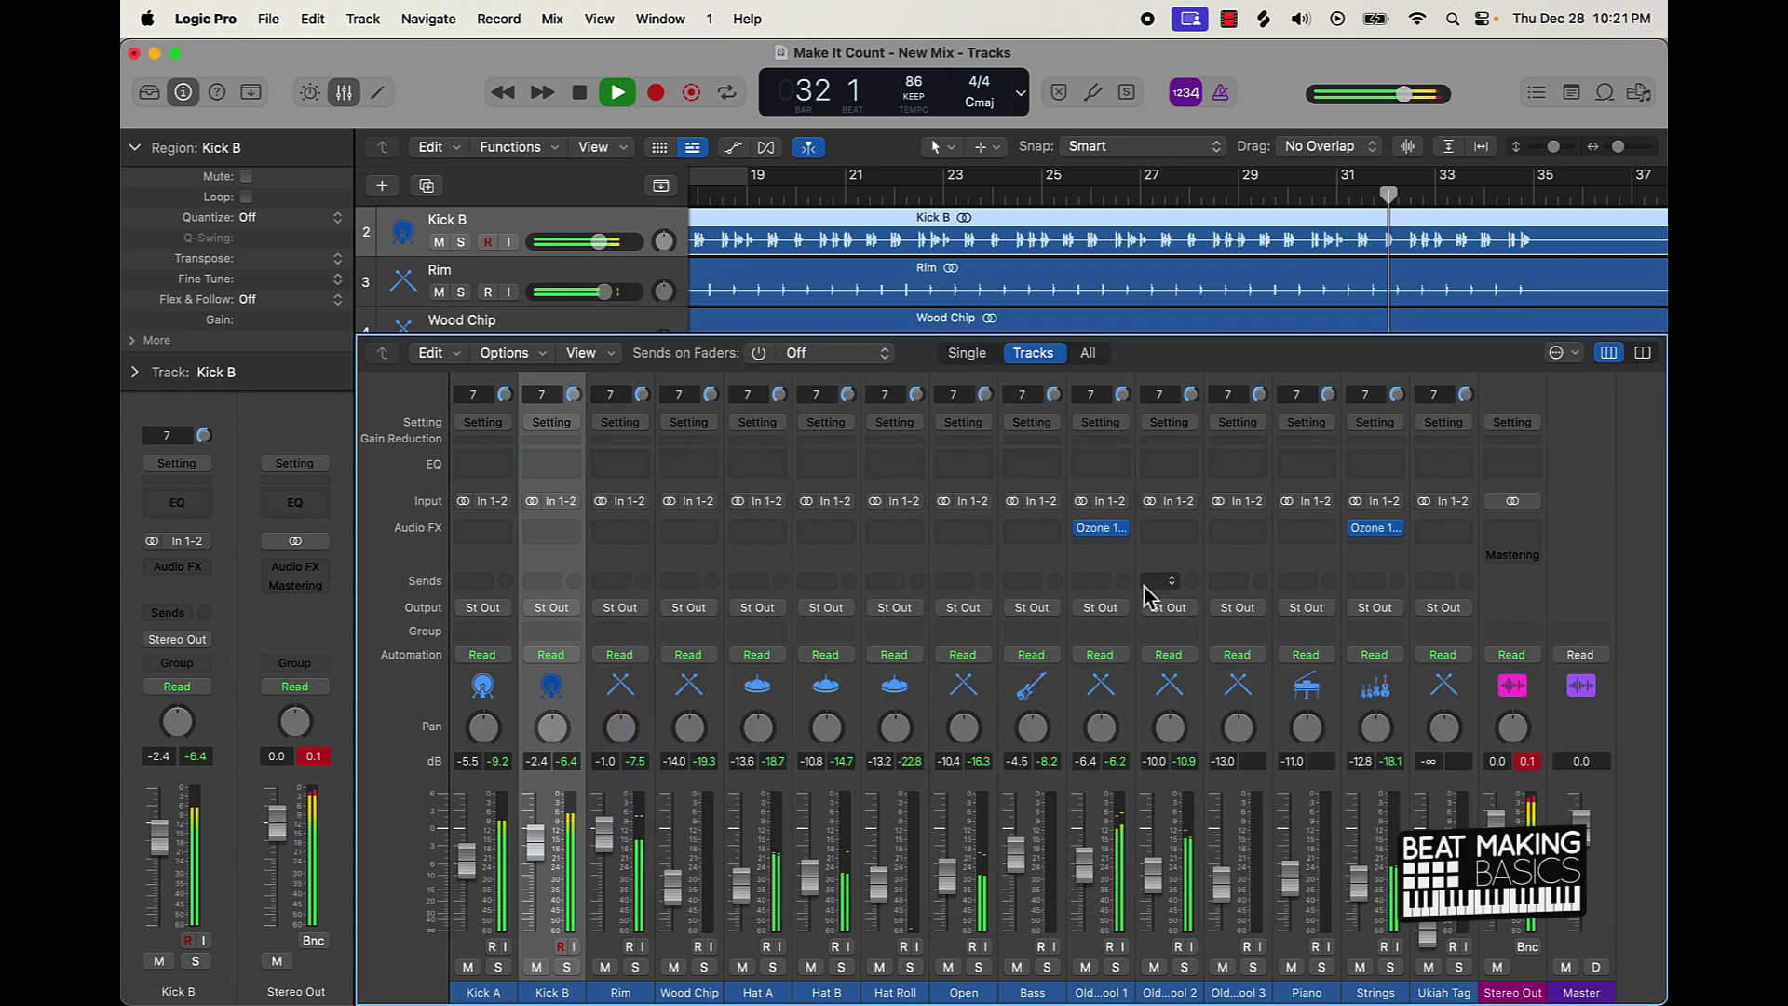
Step: Insert Ozone 11 Equalizer on Old School 2 with a Flat High-Pass at about 79 Hz and 48 dB/oct, and close the plug-in
click(1176, 528)
click(1208, 587)
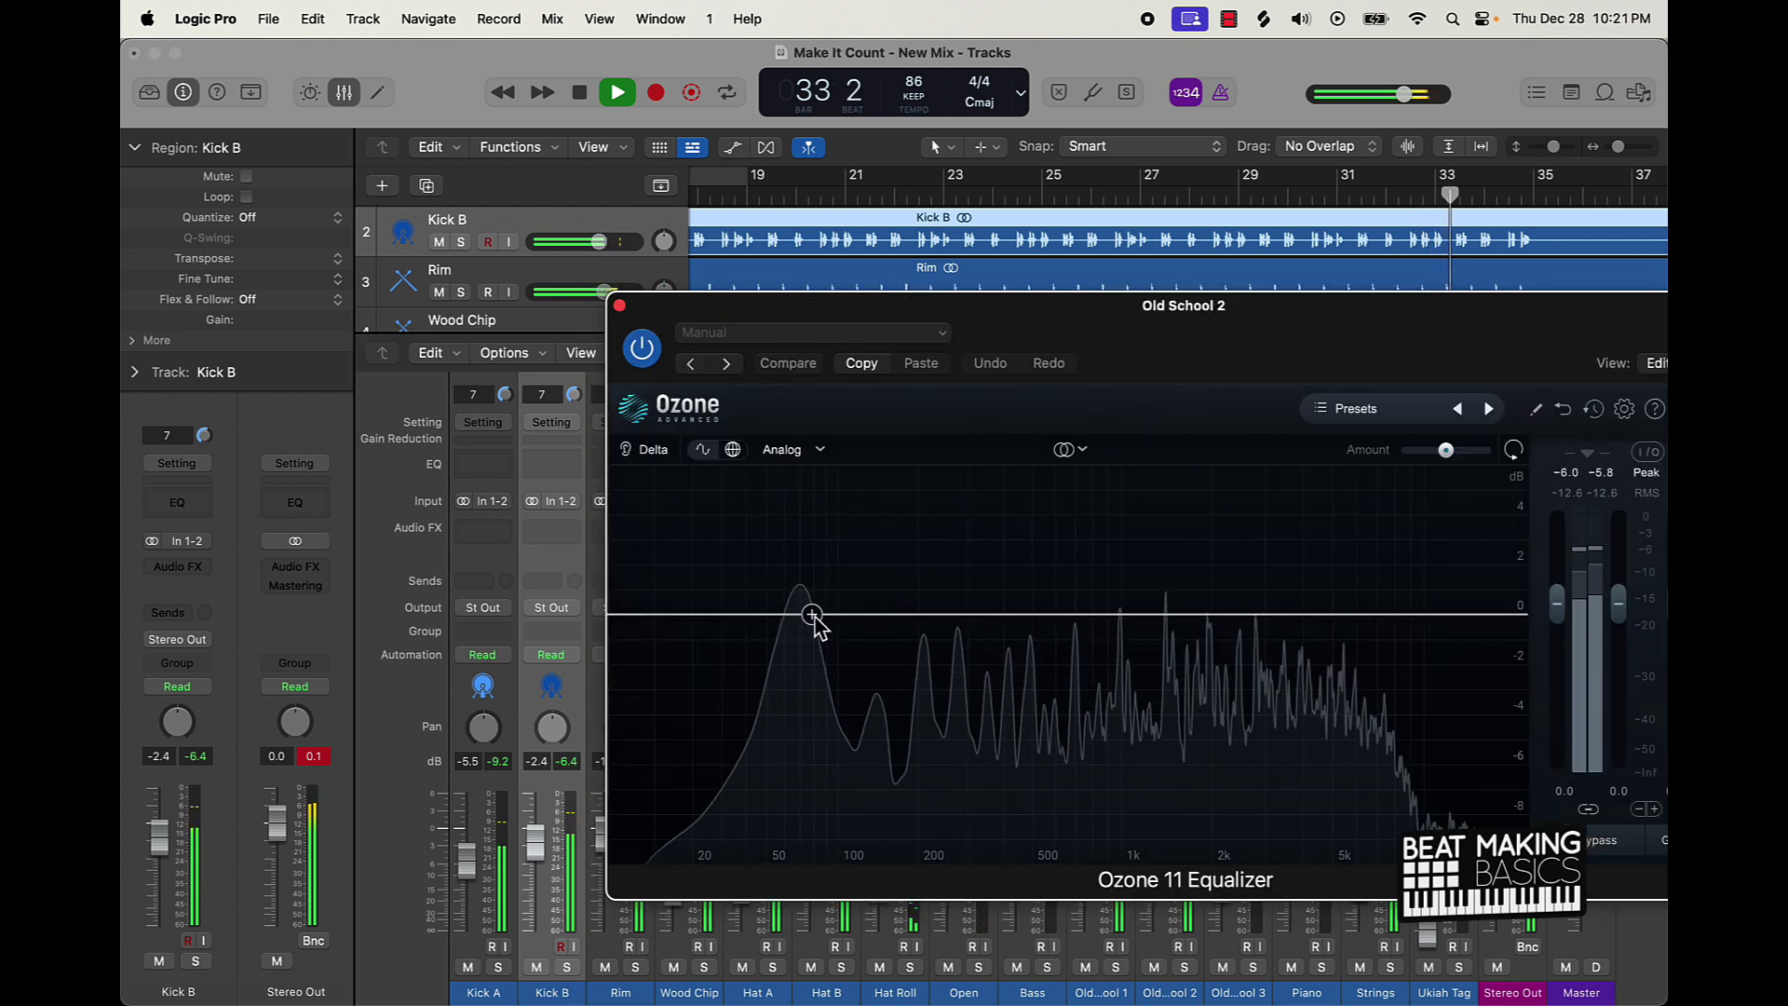
click(813, 614)
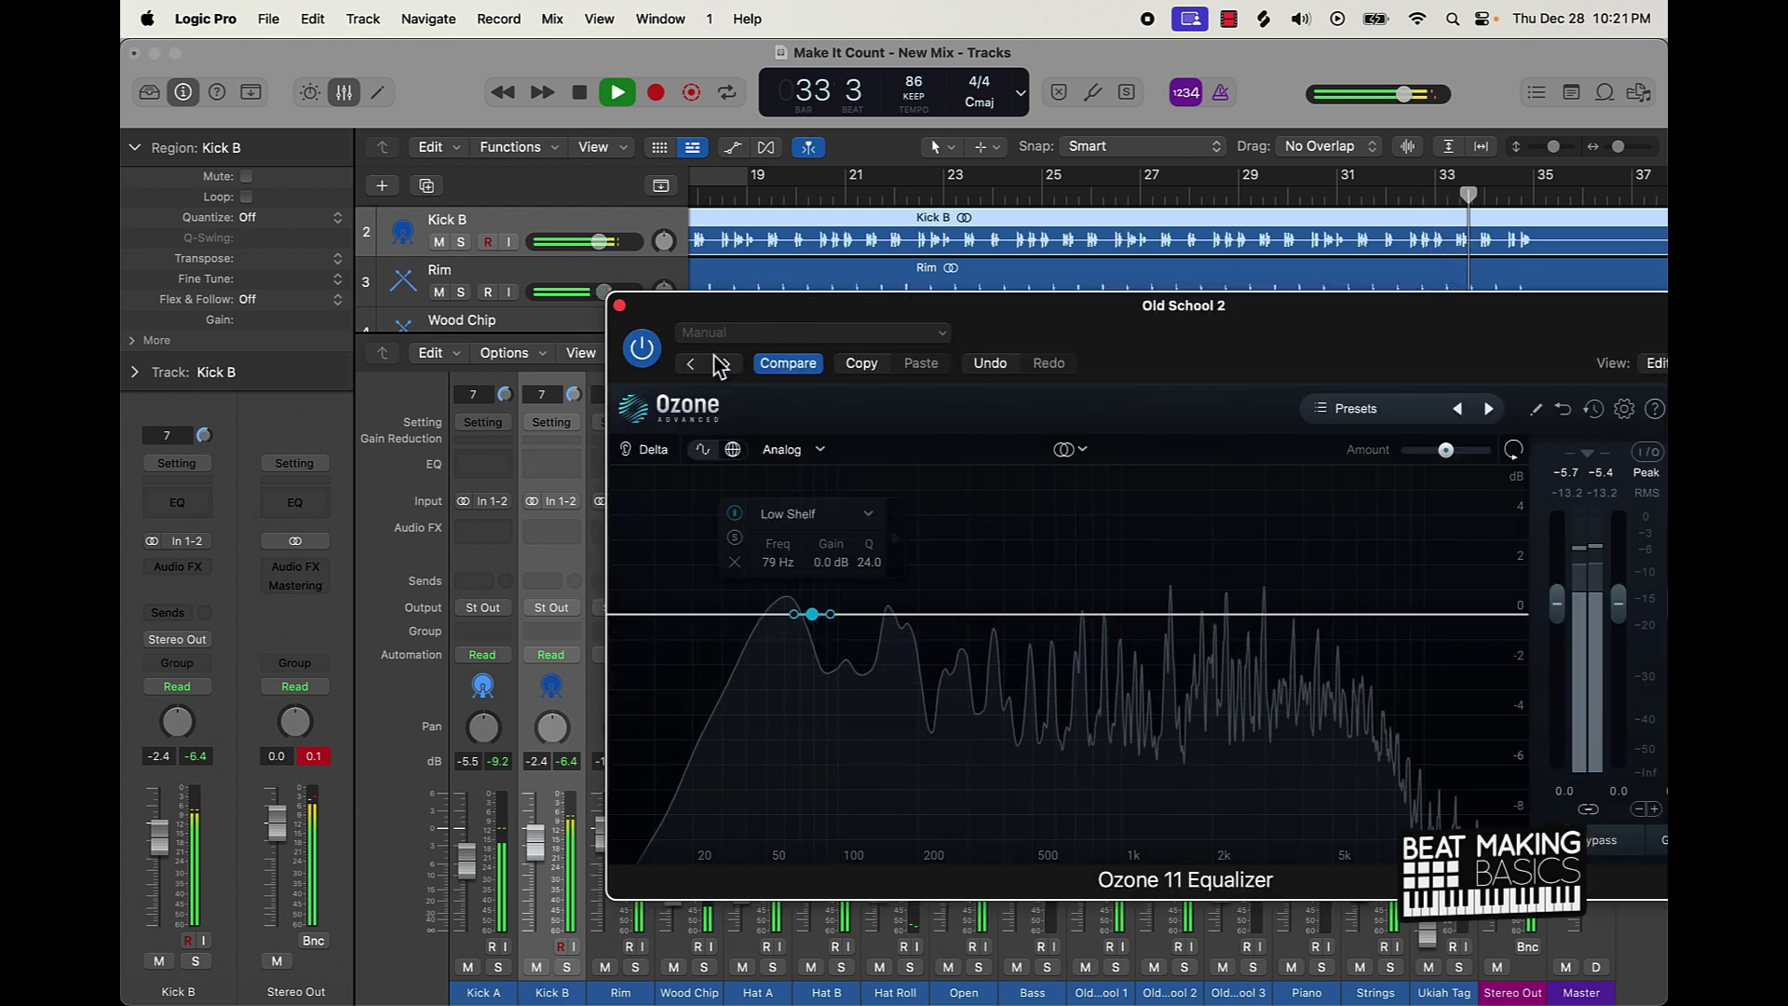
click(835, 519)
mouse_move(817, 665)
click(922, 667)
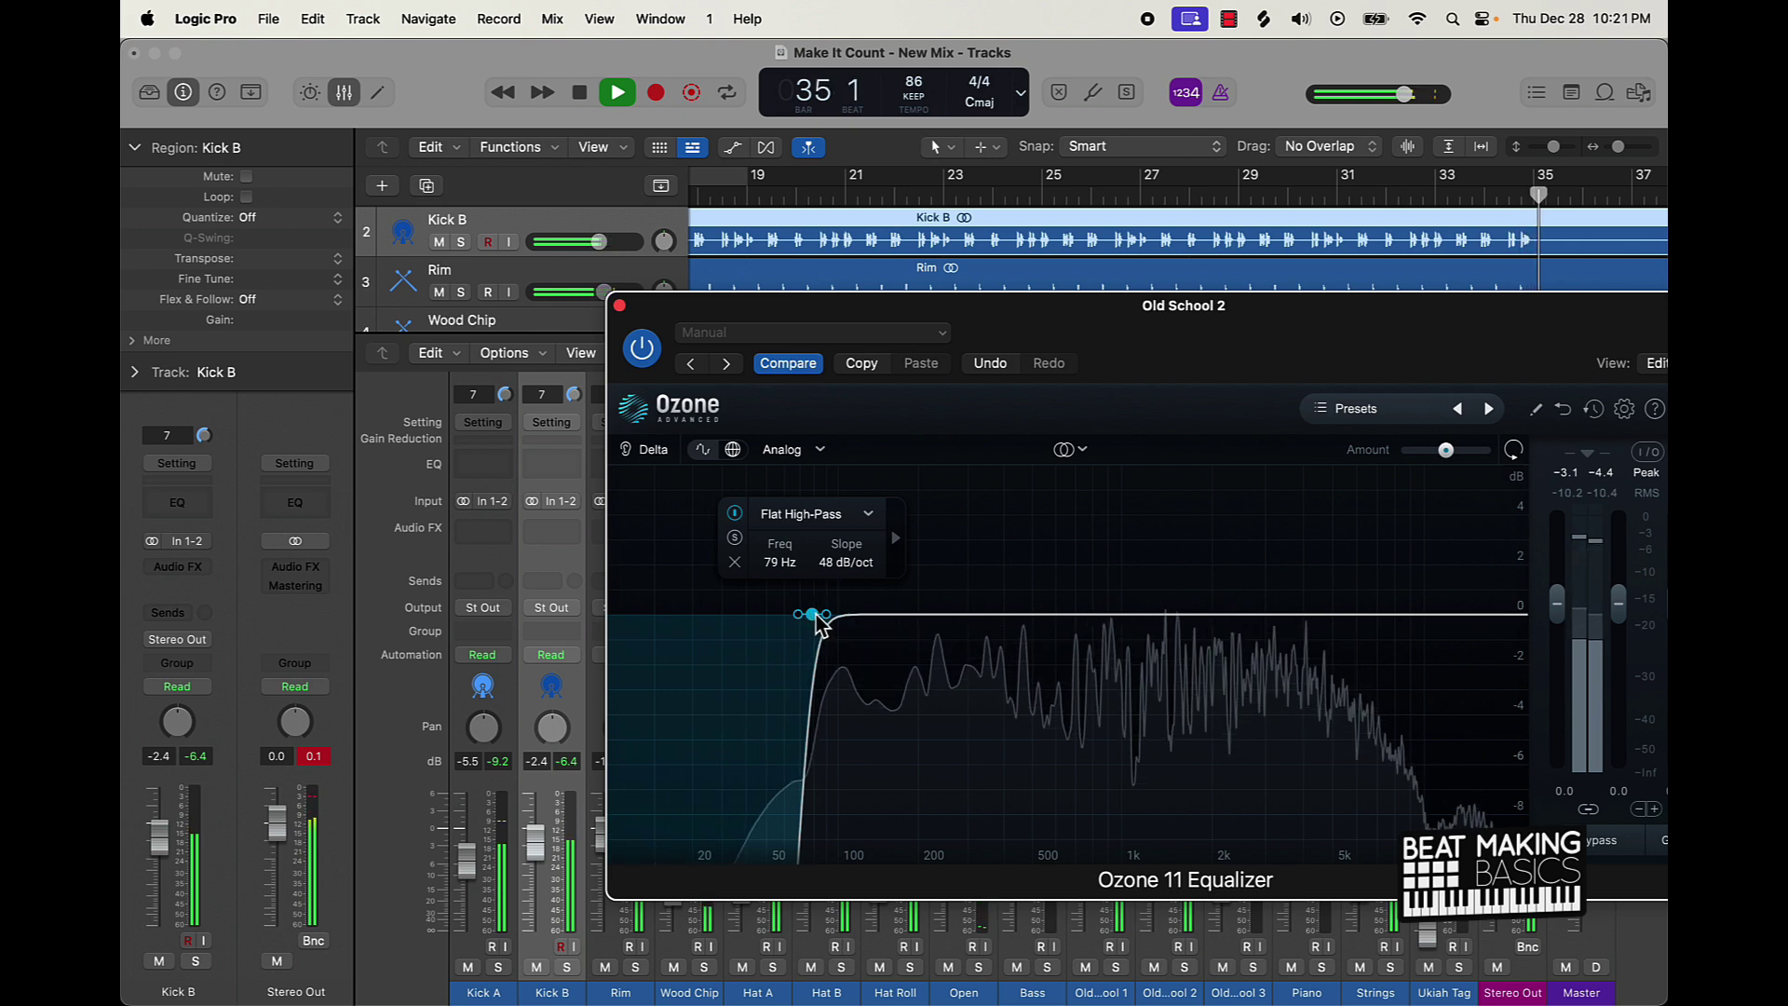
click(620, 304)
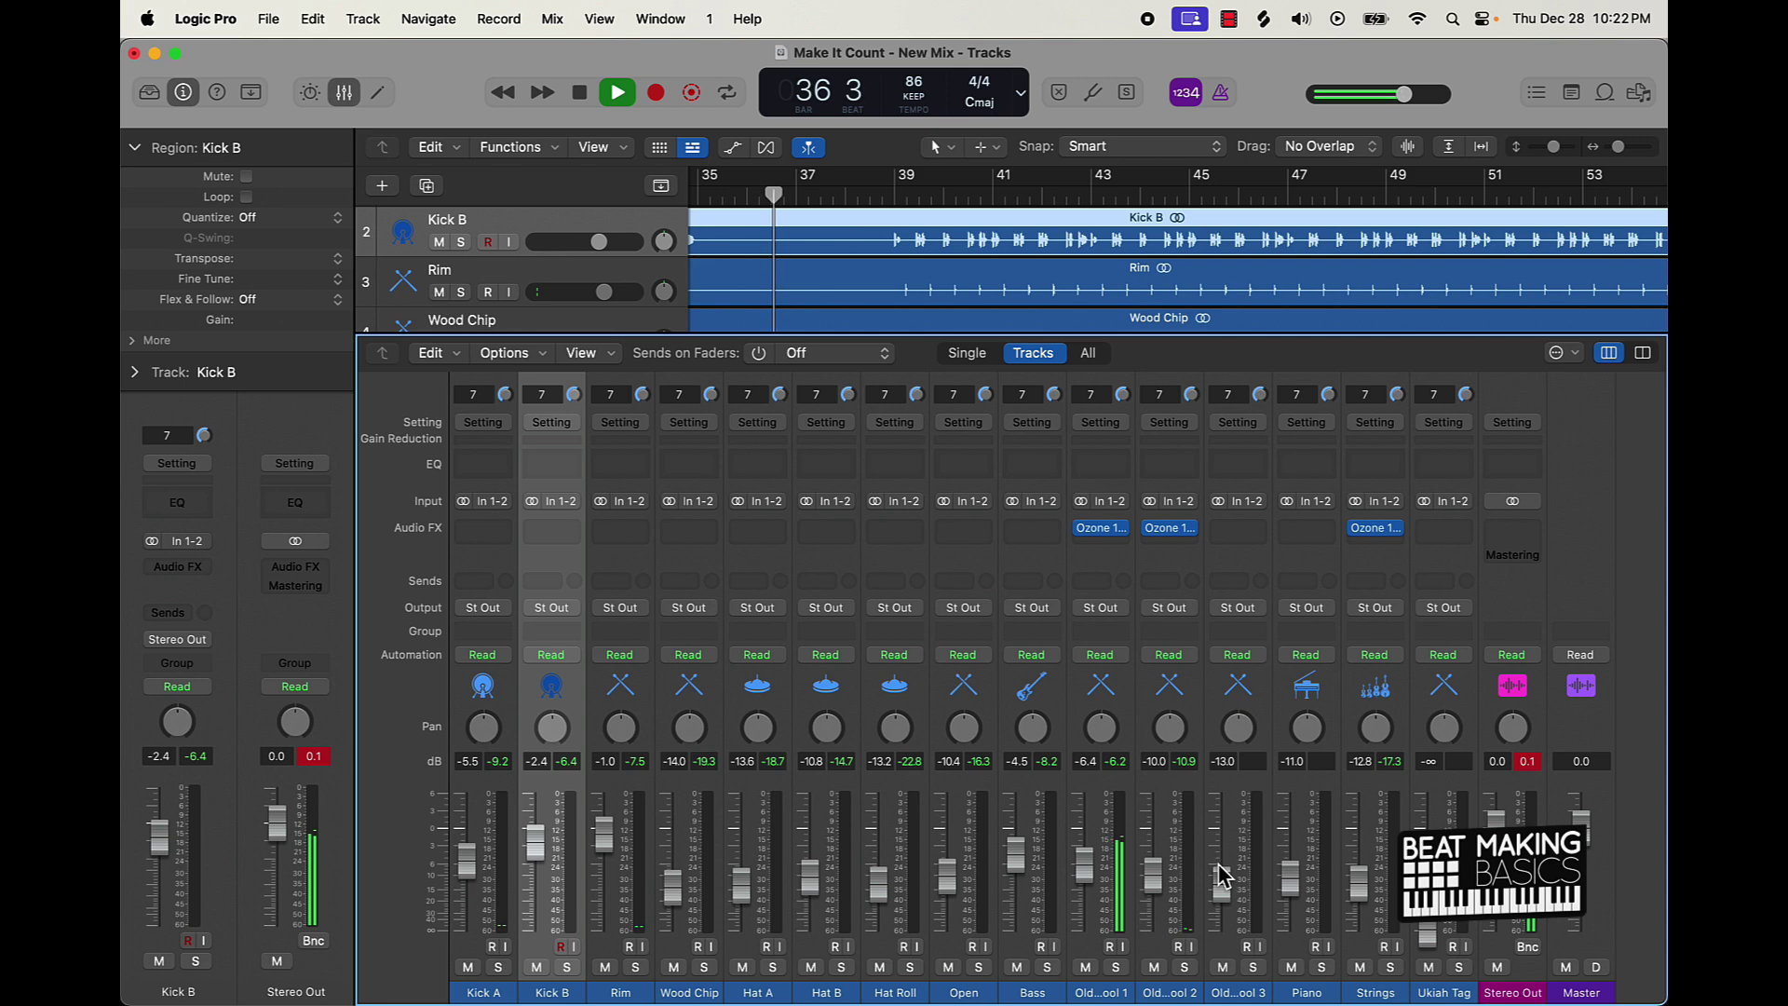
Step: Raise the Old School 3 fader to −11.8 dB and Piano to −10.4 dB, and reset the Stereo Out peak reading
drag(1223, 880, 1223, 877)
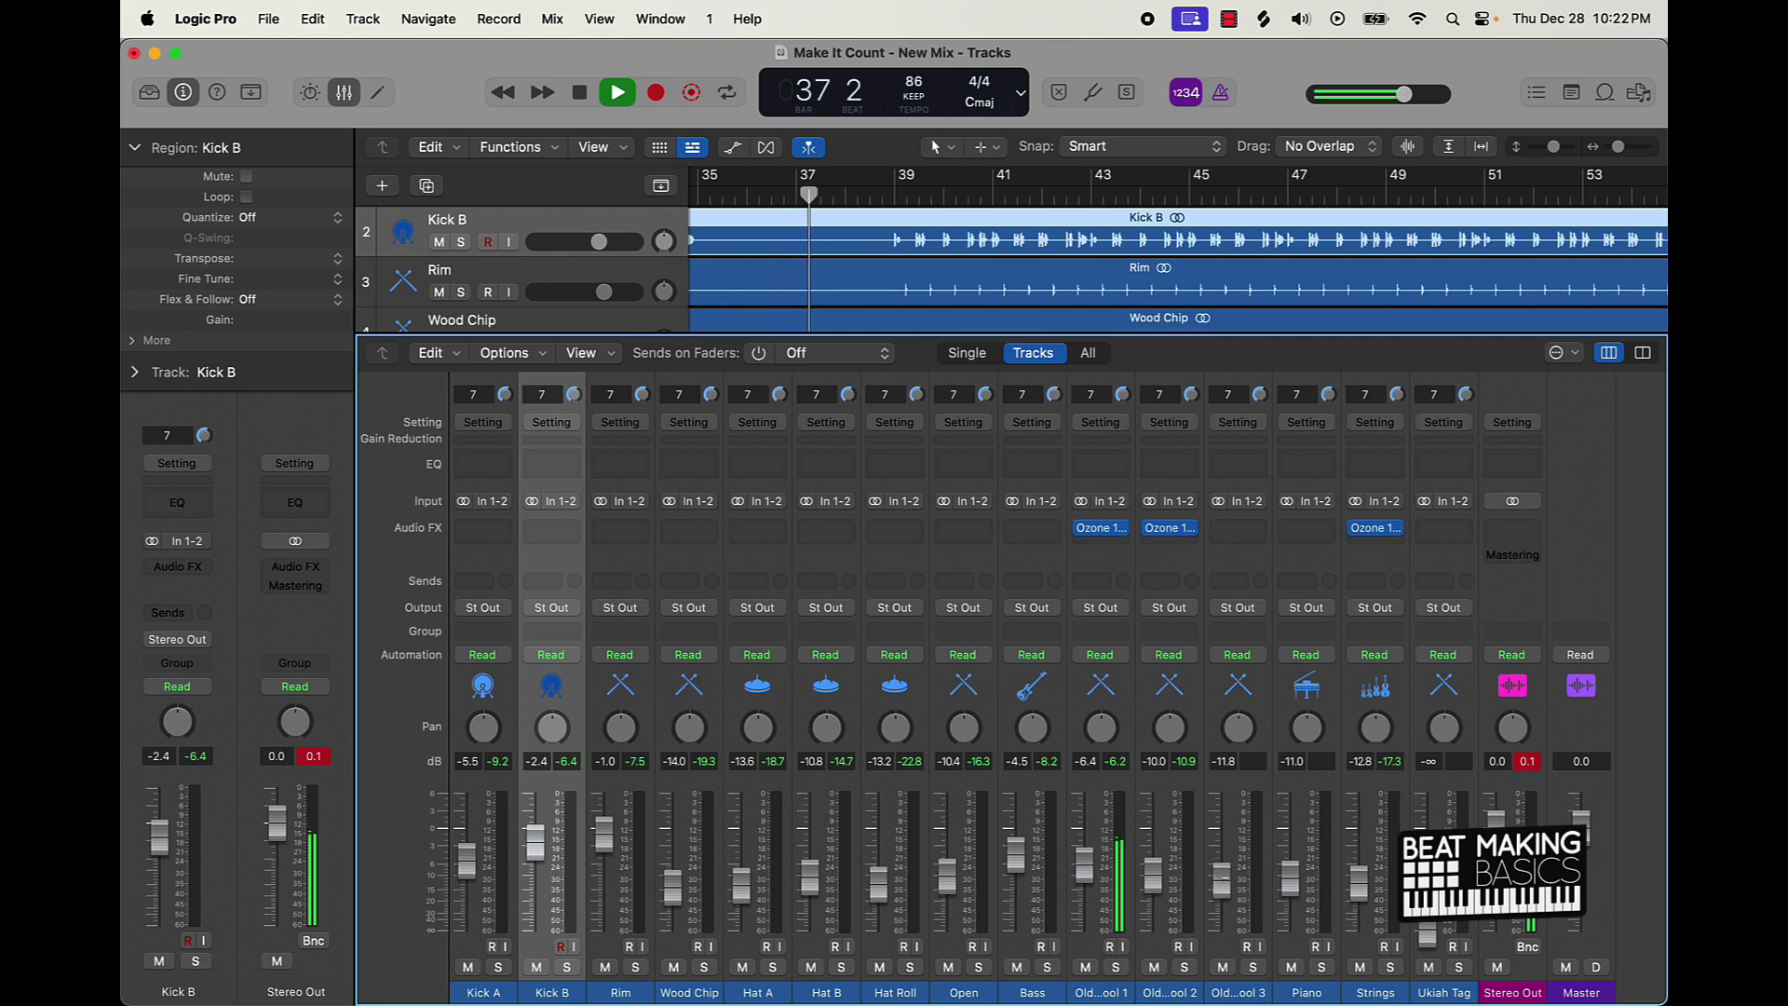
drag(1291, 879, 1291, 877)
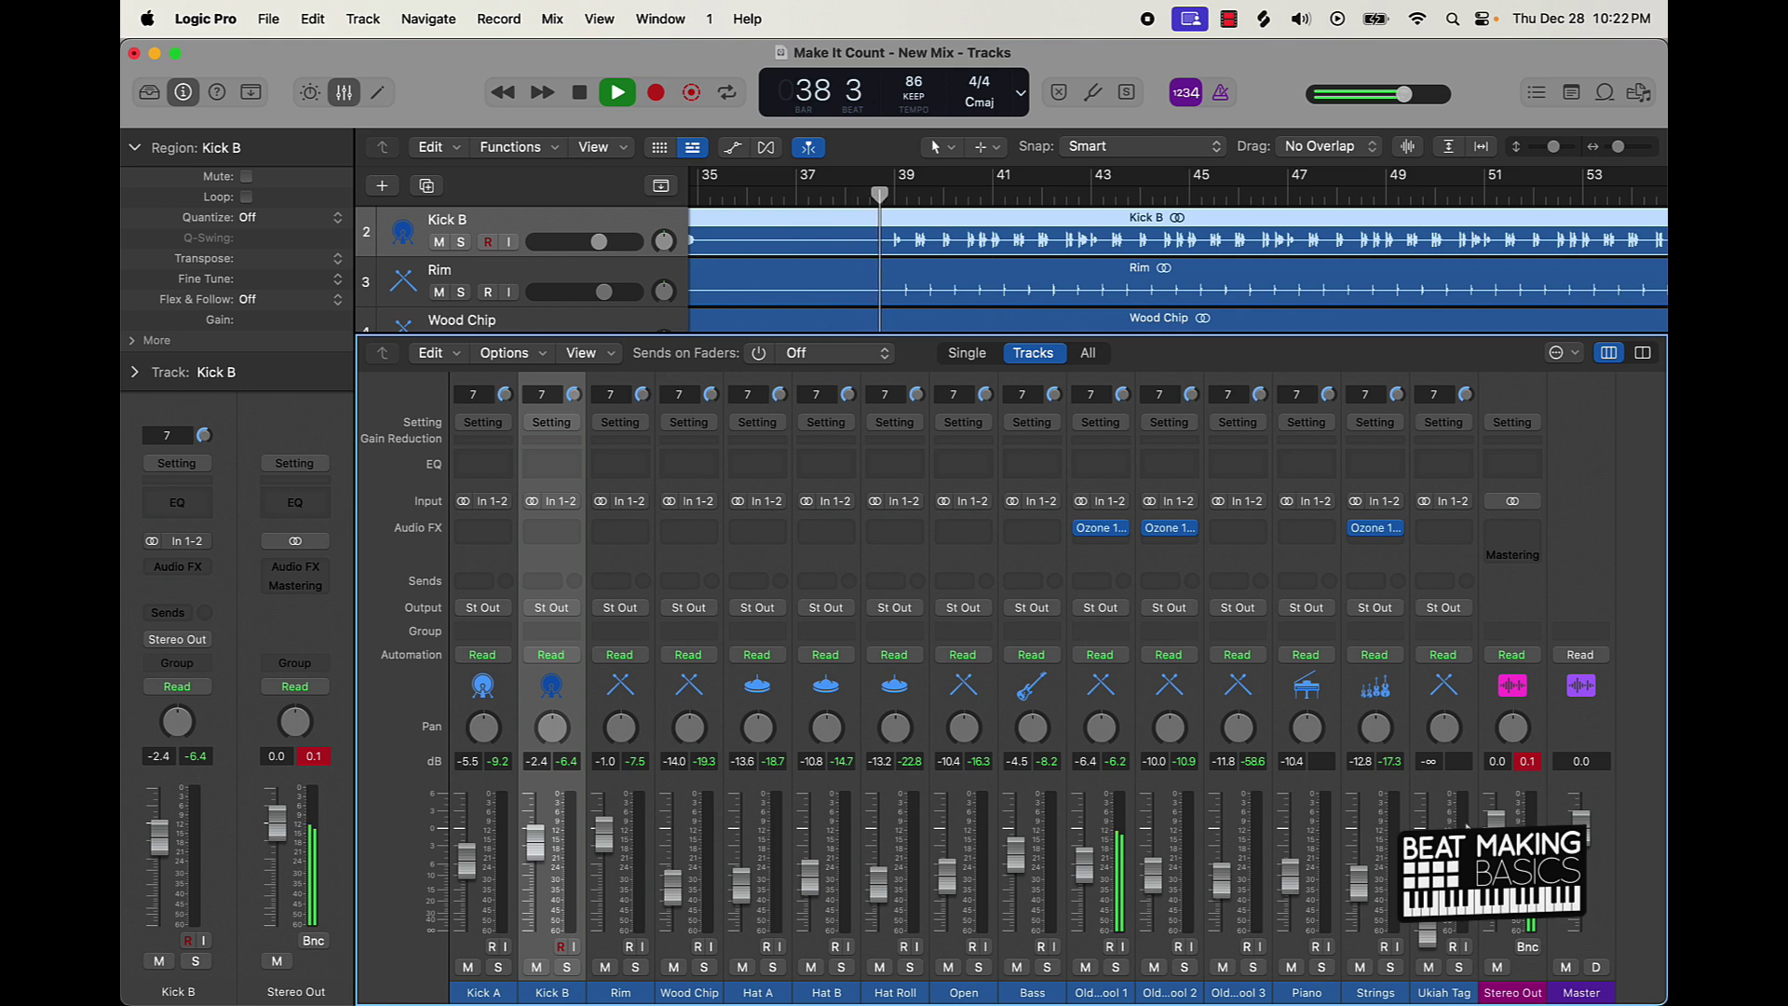
click(1526, 766)
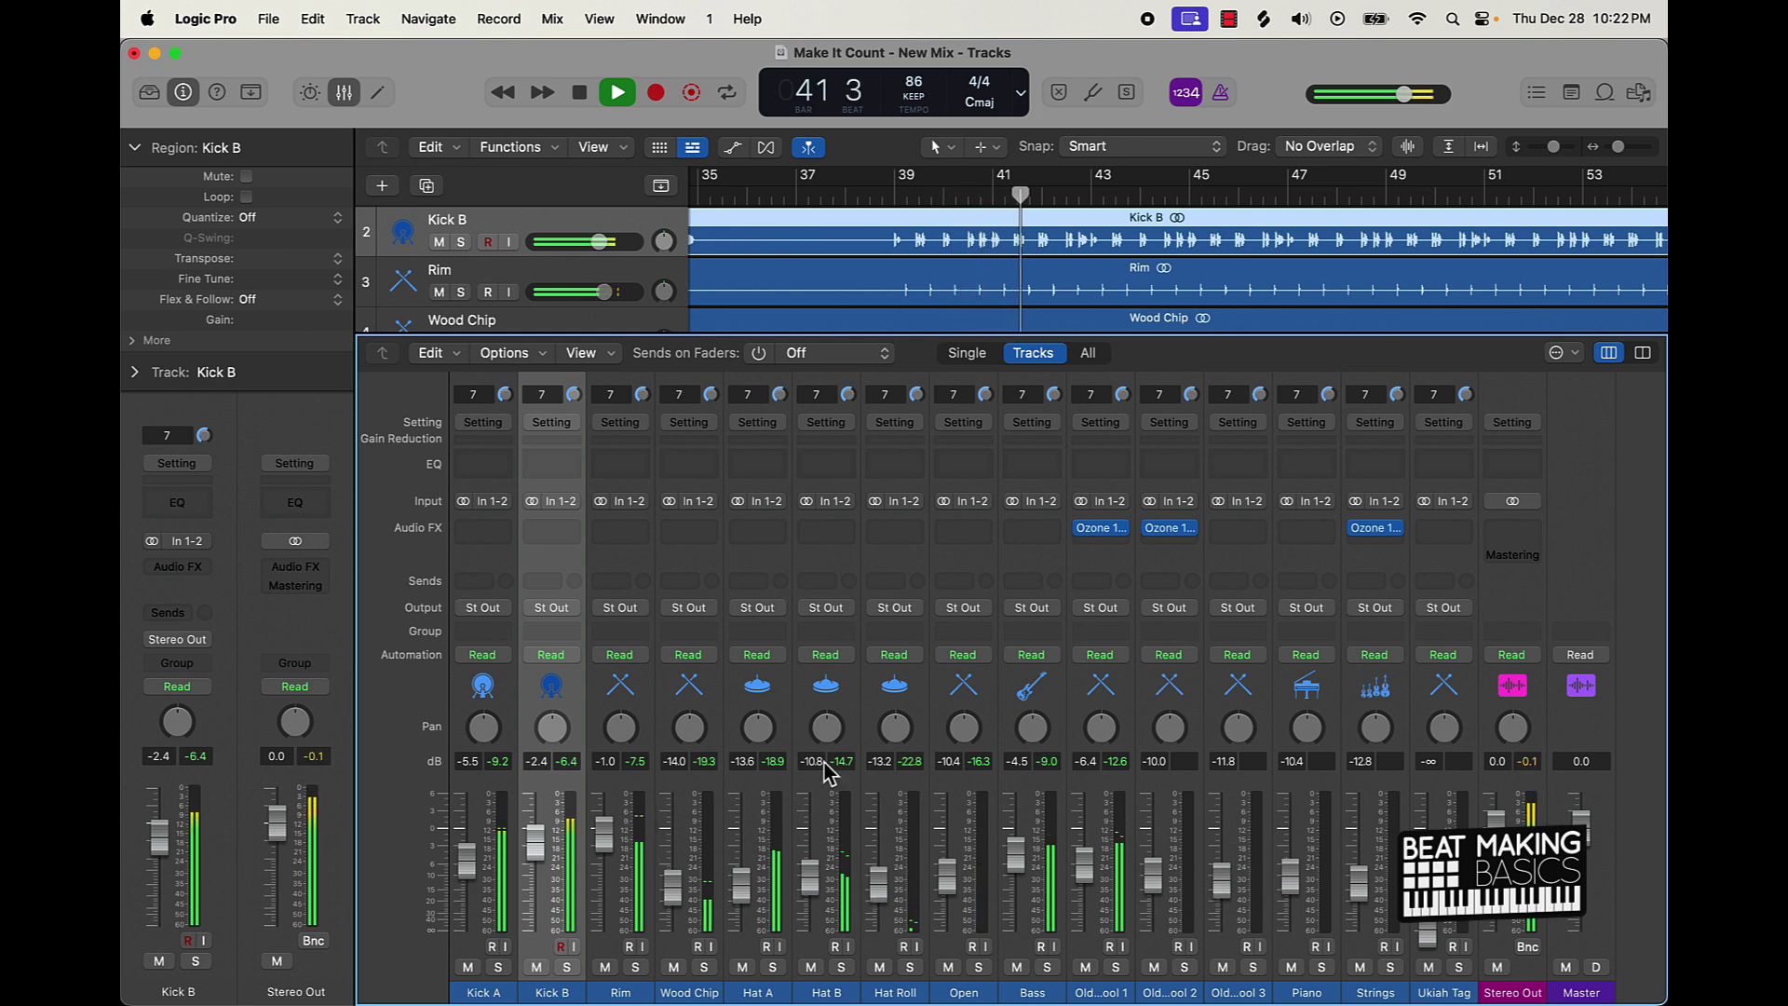
Step: Pan Hat B to +16, Hat A to −5, Hat Roll to −13, Open to +24 and Wood Chip to +21, and lower Hat A to −16.8 dB
drag(826, 727, 826, 721)
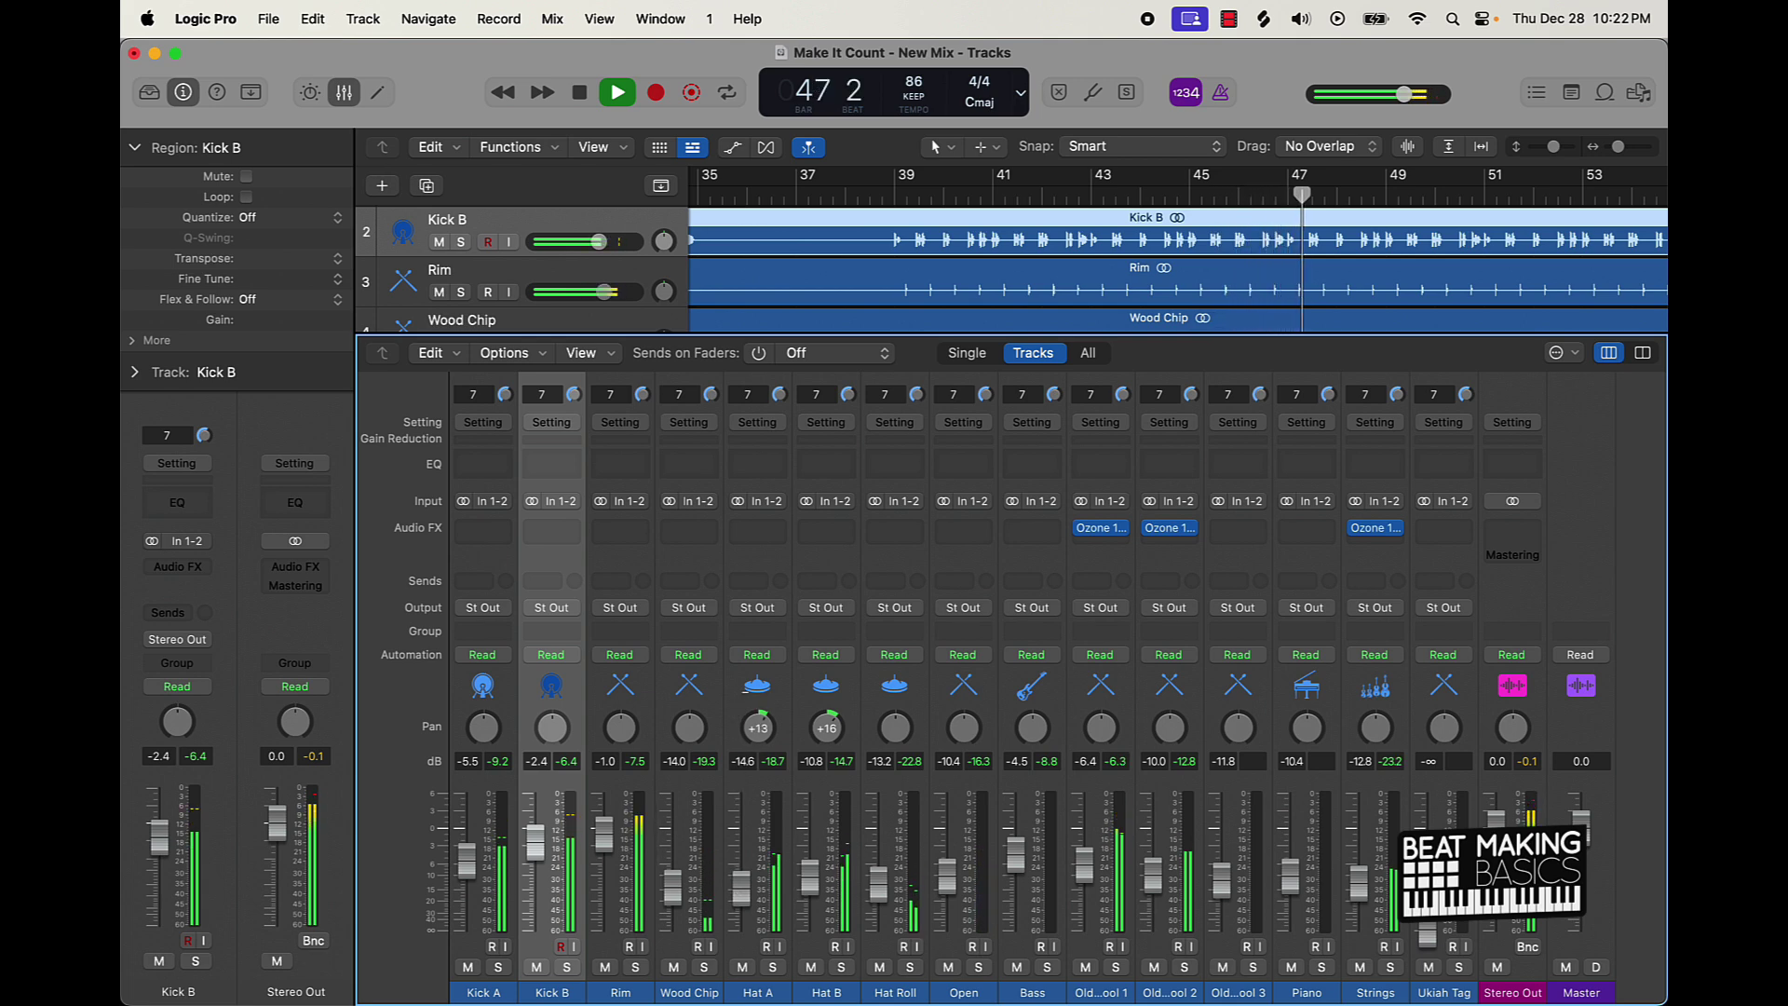
drag(743, 691, 740, 694)
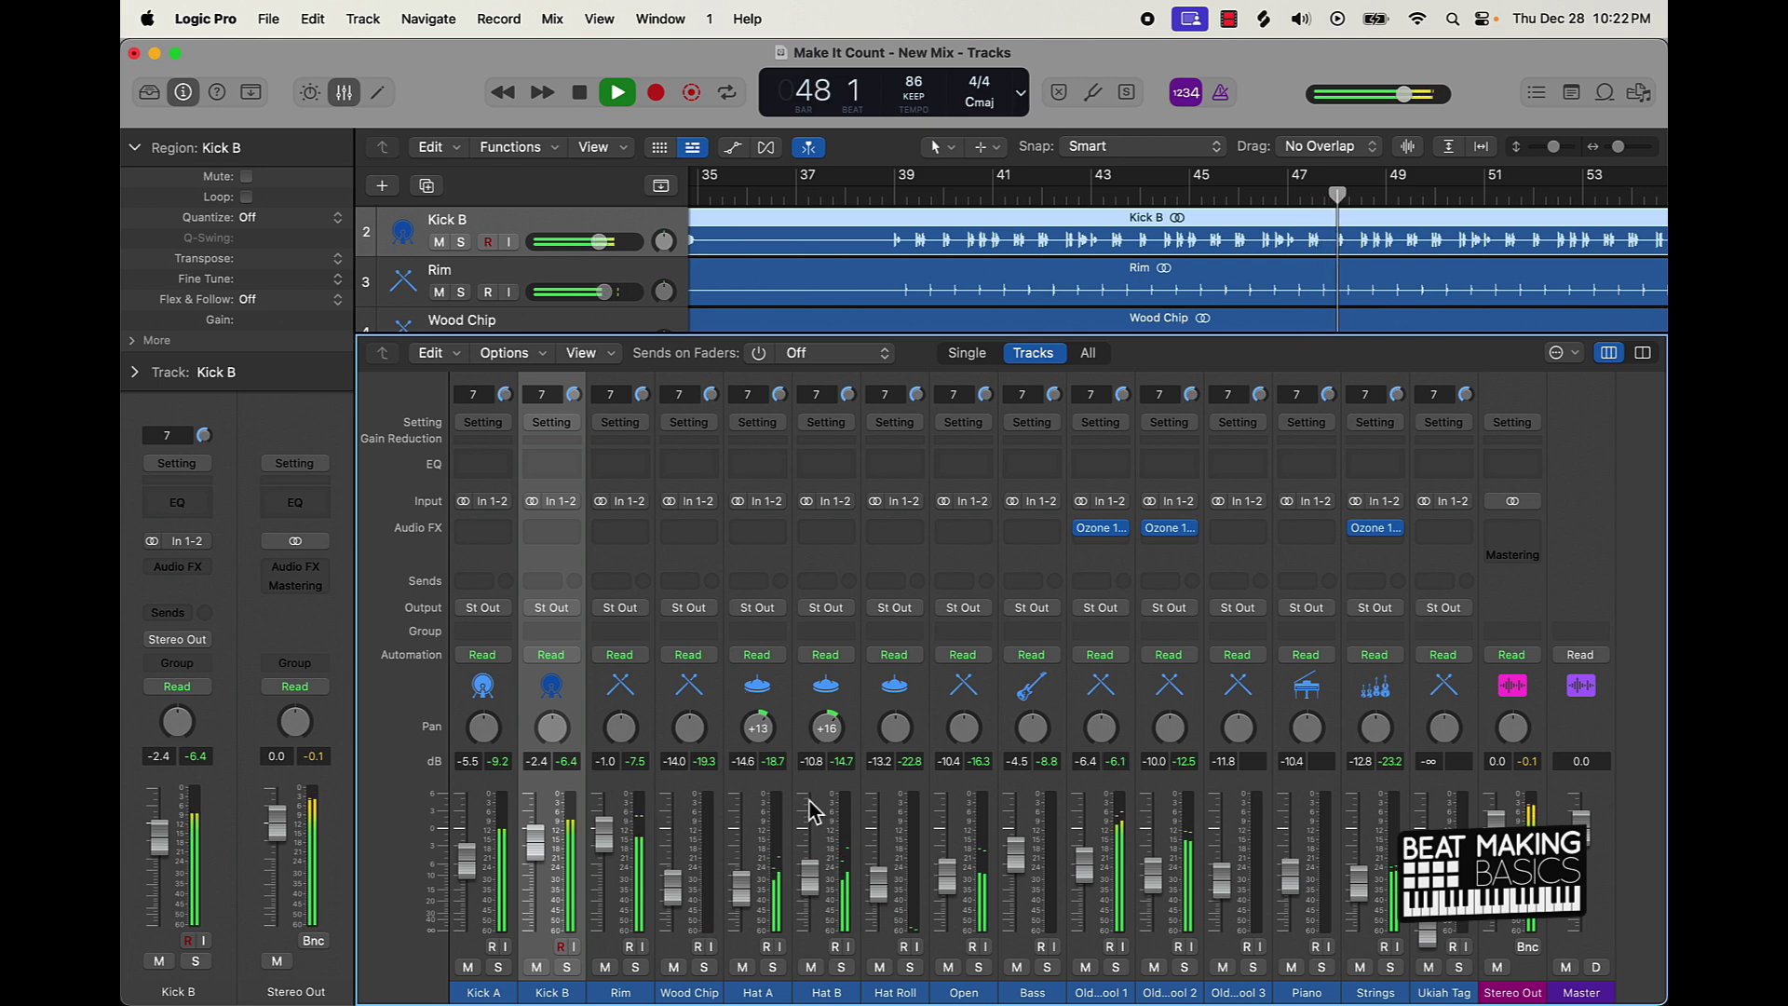
drag(753, 903, 752, 911)
drag(757, 727, 758, 724)
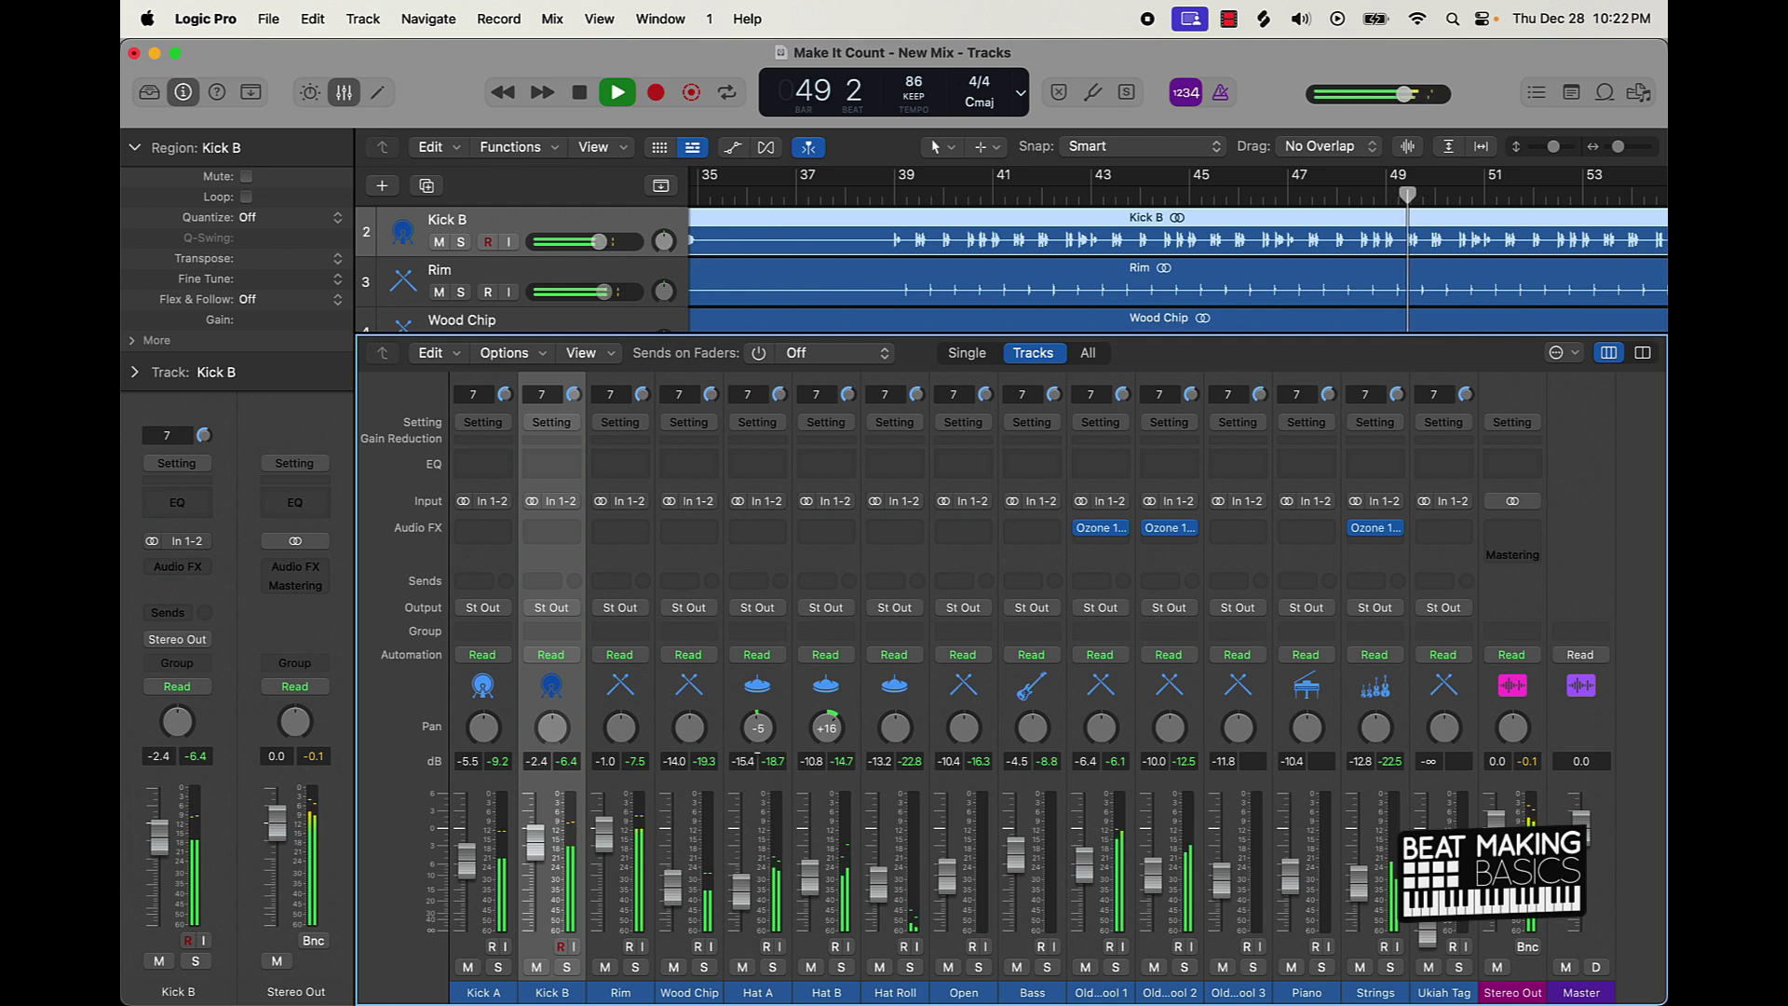
drag(762, 825, 762, 831)
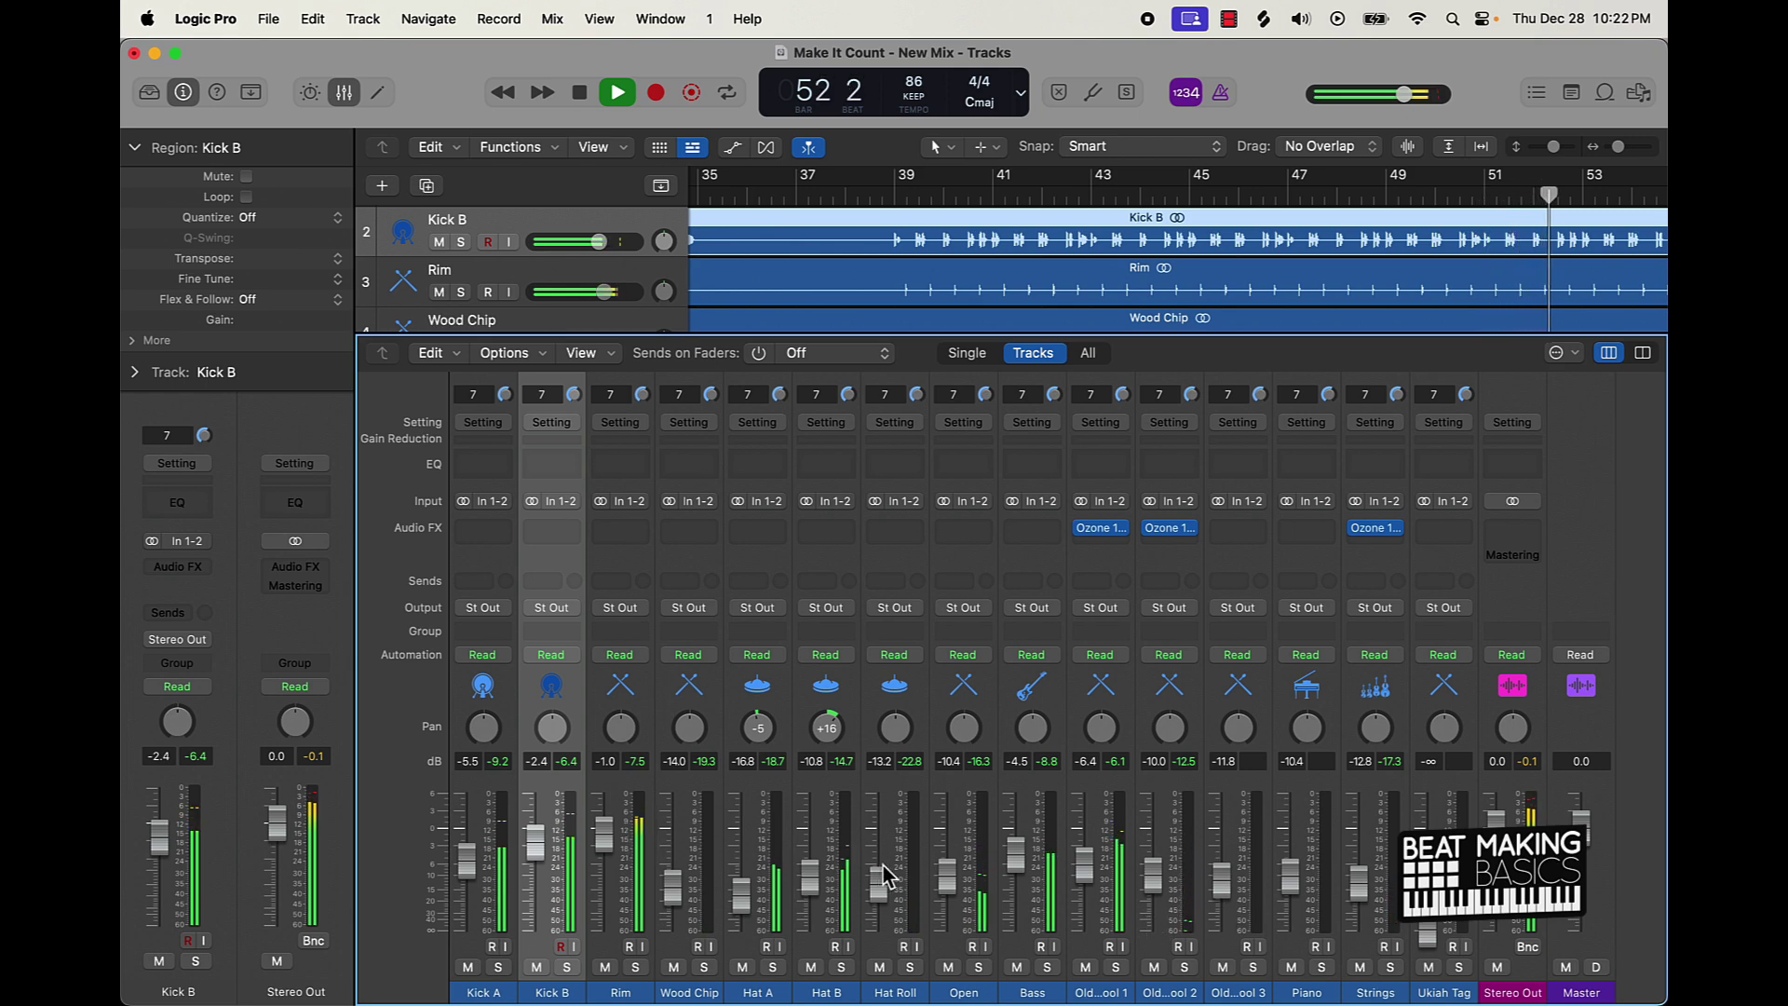
drag(897, 728, 963, 687)
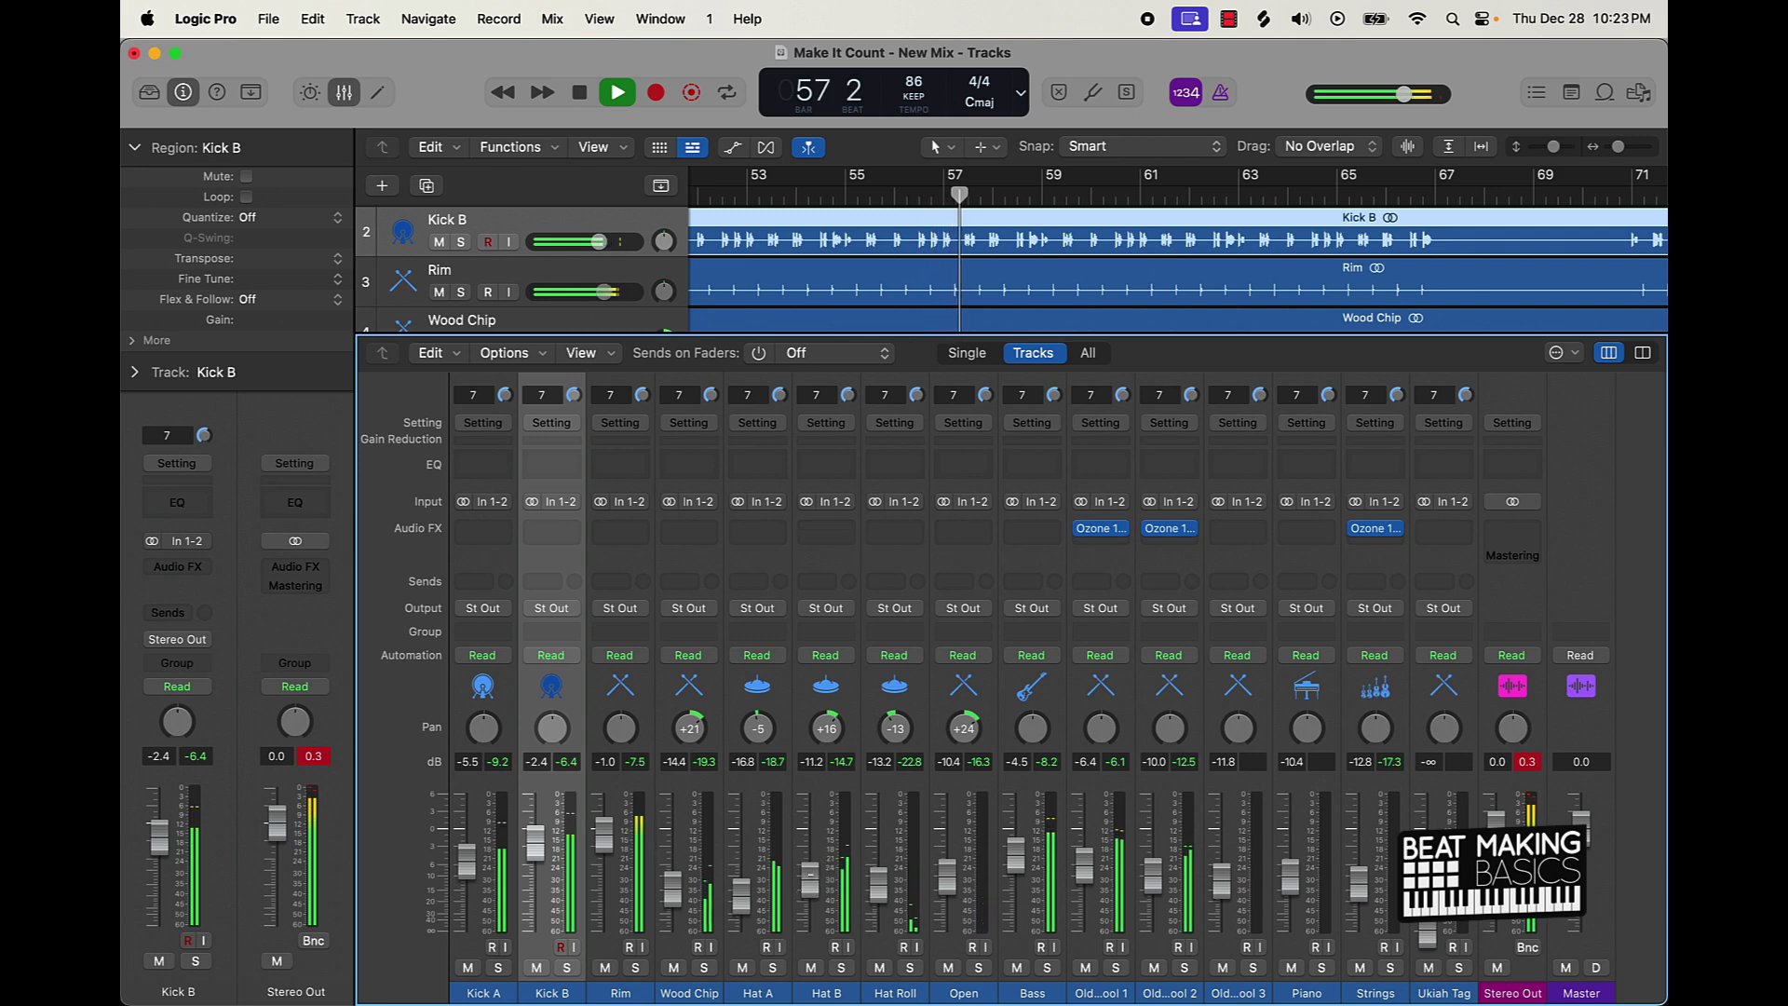
Step: Insert Ozone 11 Equalizer on Hat A with a Flat High-Pass at about 288 Hz and 48 dB/oct, and close the plug-in
click(758, 533)
mouse_move(922, 573)
click(976, 572)
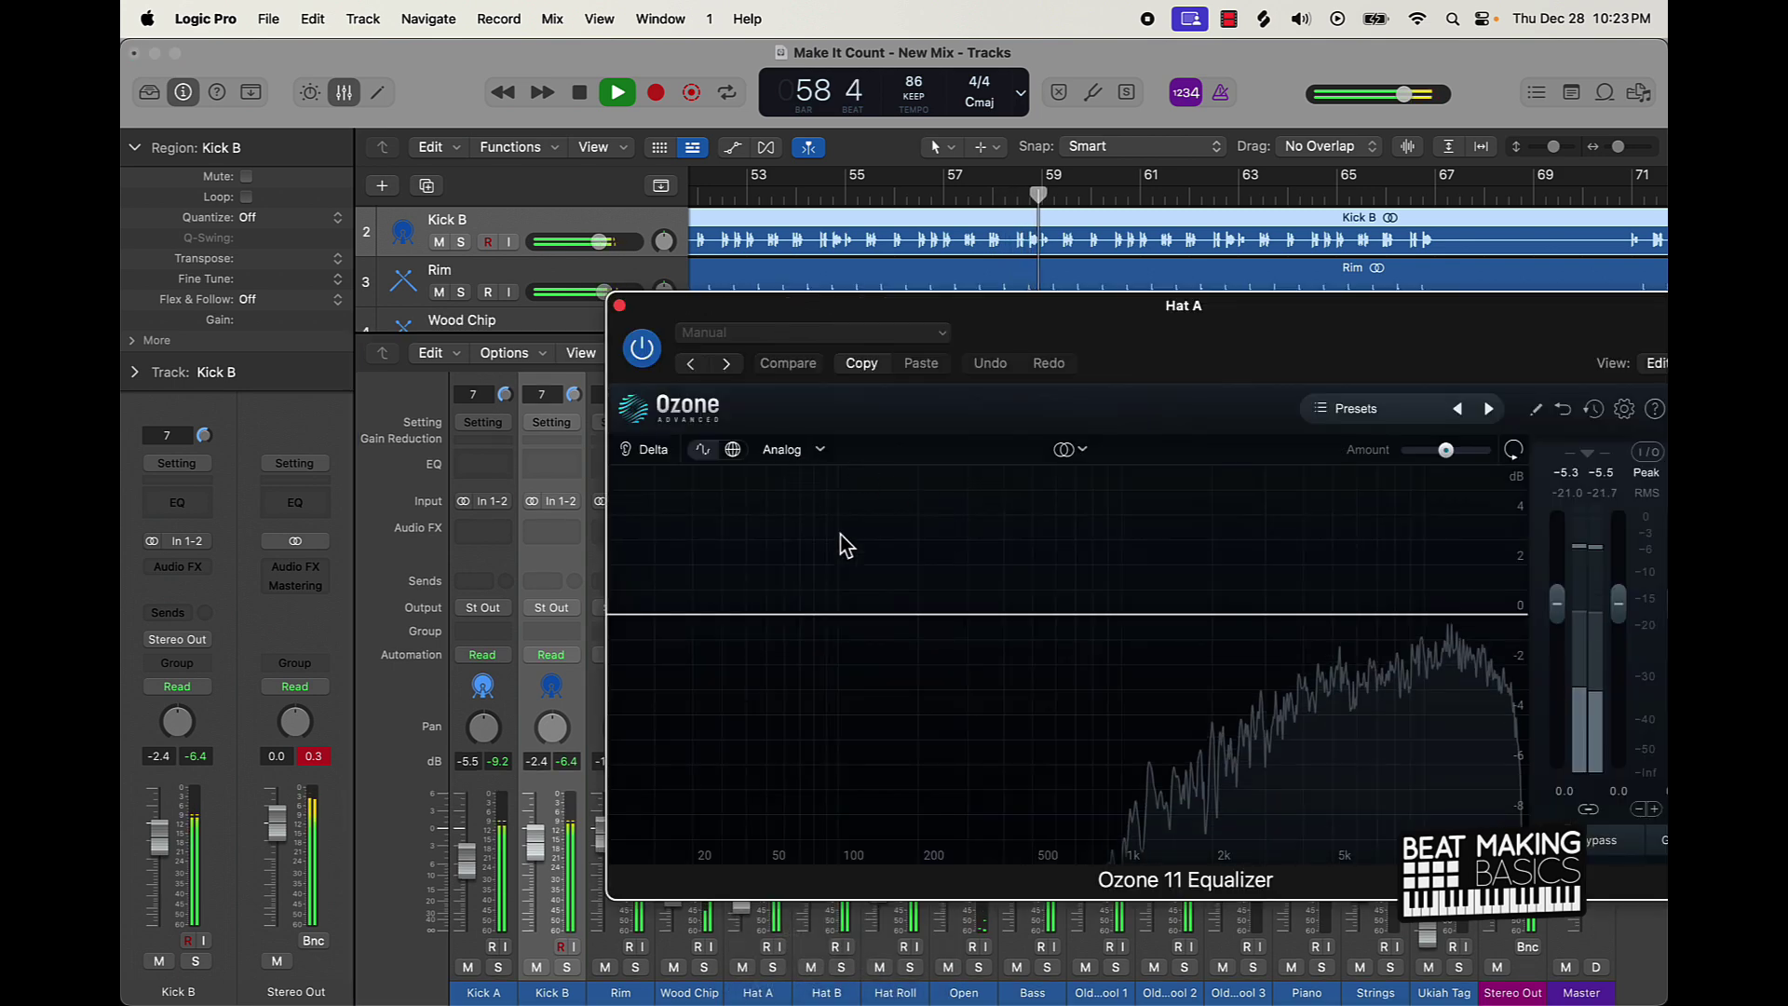
click(963, 613)
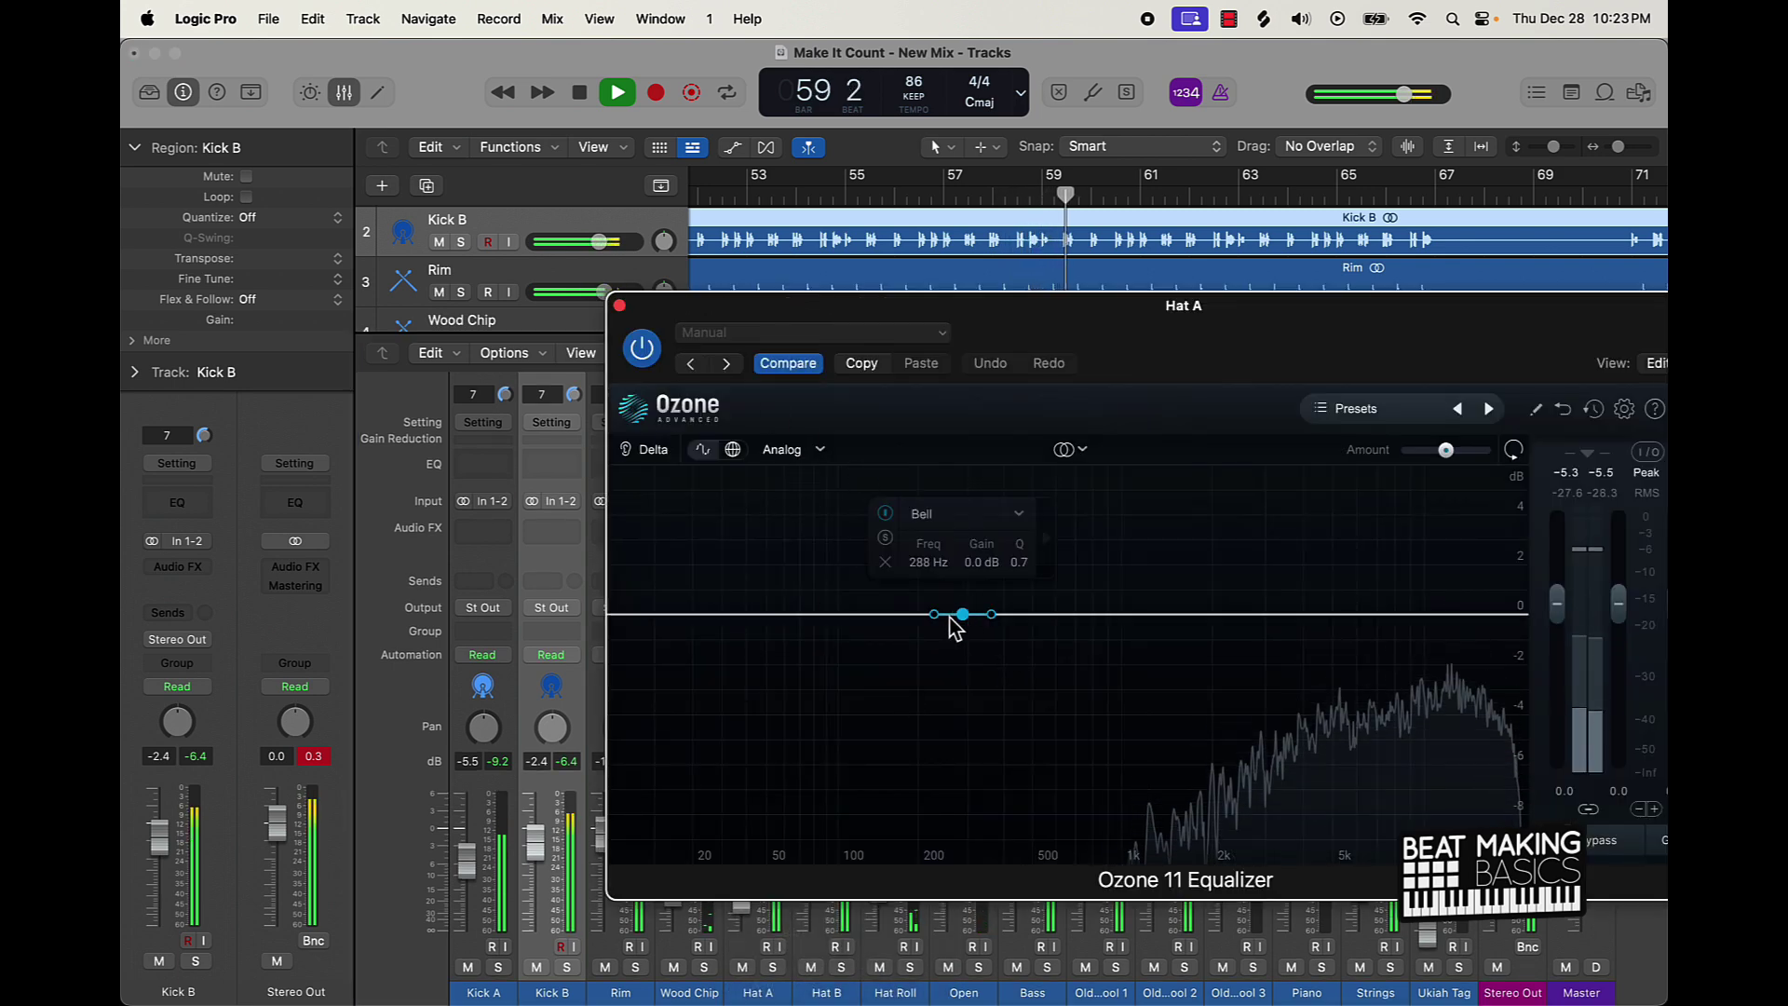
click(937, 519)
mouse_move(969, 663)
click(1076, 664)
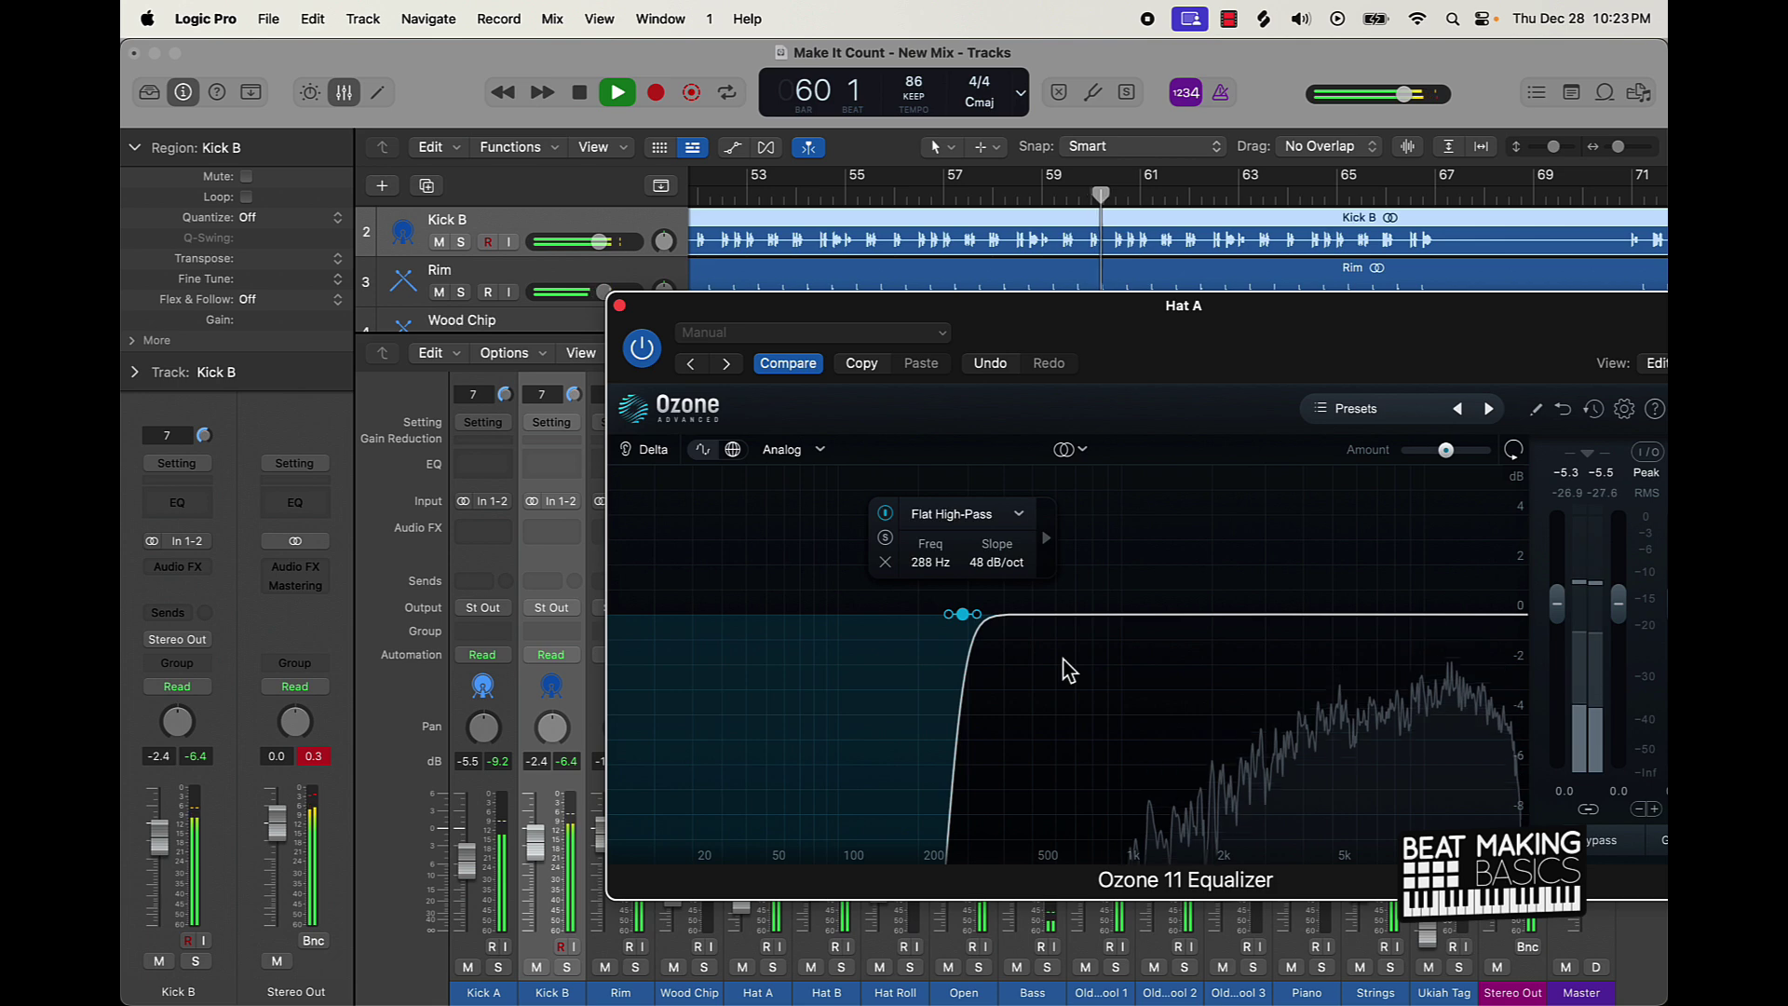
click(619, 305)
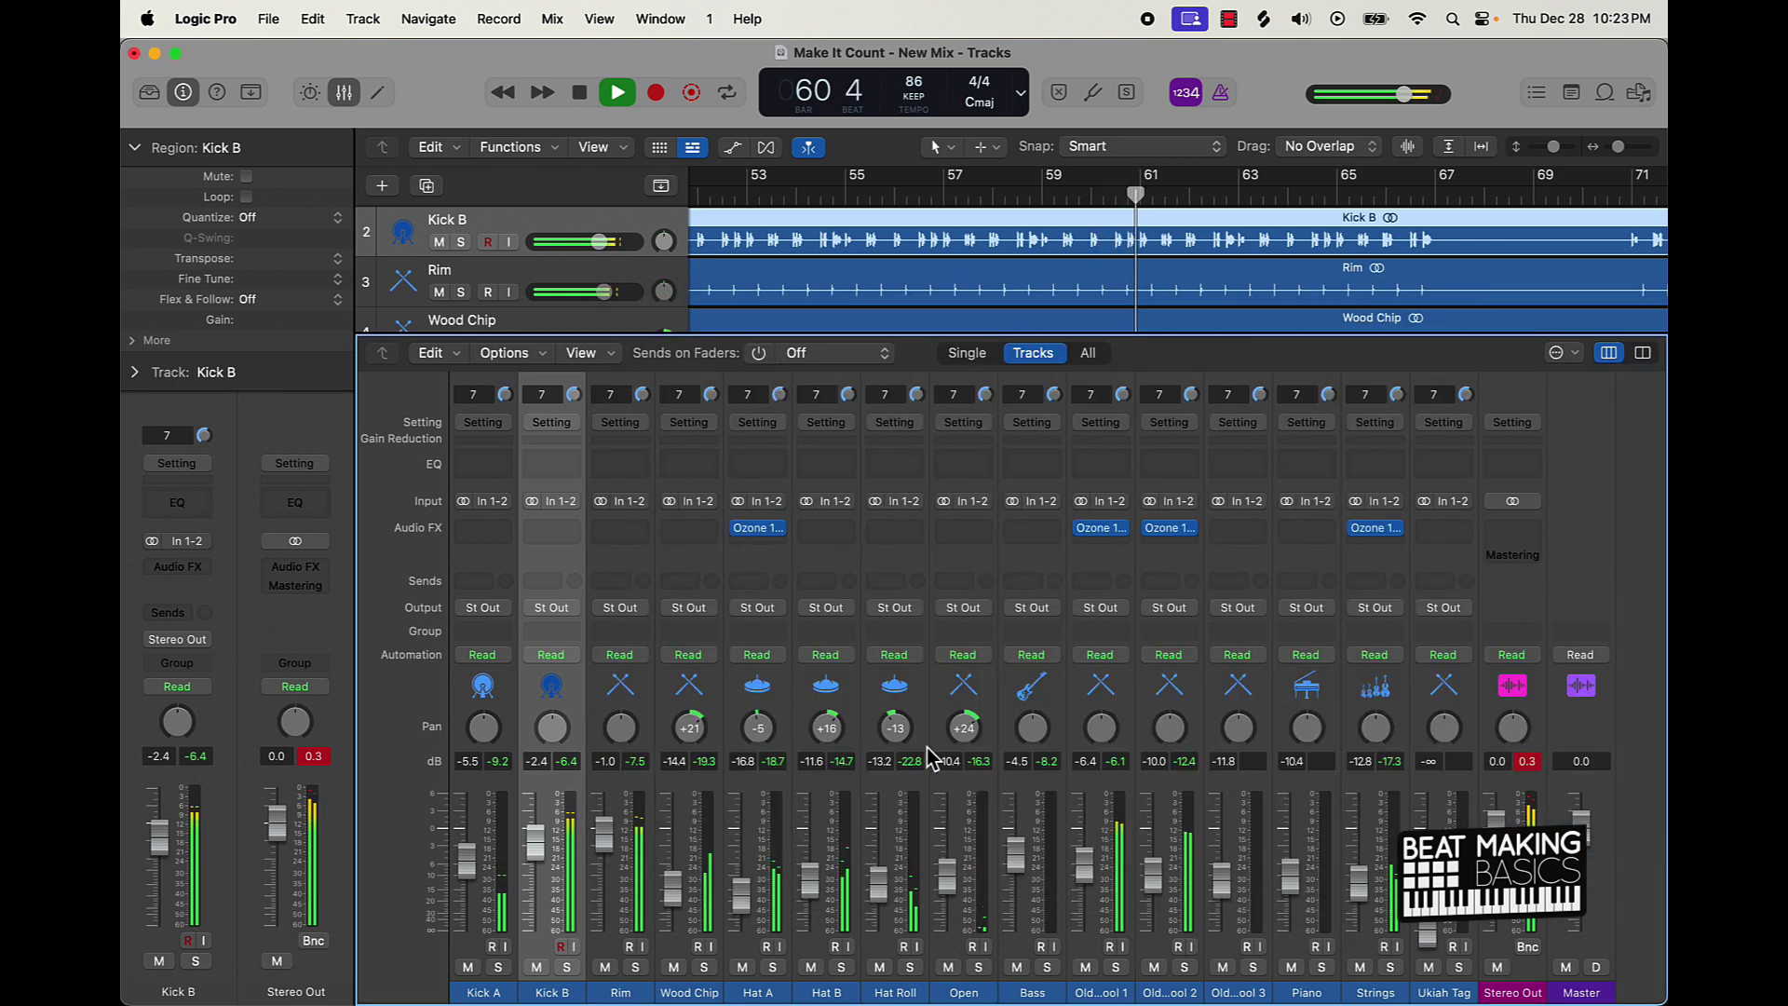
Step: Insert Ozone 11 Equalizer on Hat B with a Flat High-Pass at about 139 Hz and 48 dB/oct, and close the plug-in
click(826, 529)
click(910, 584)
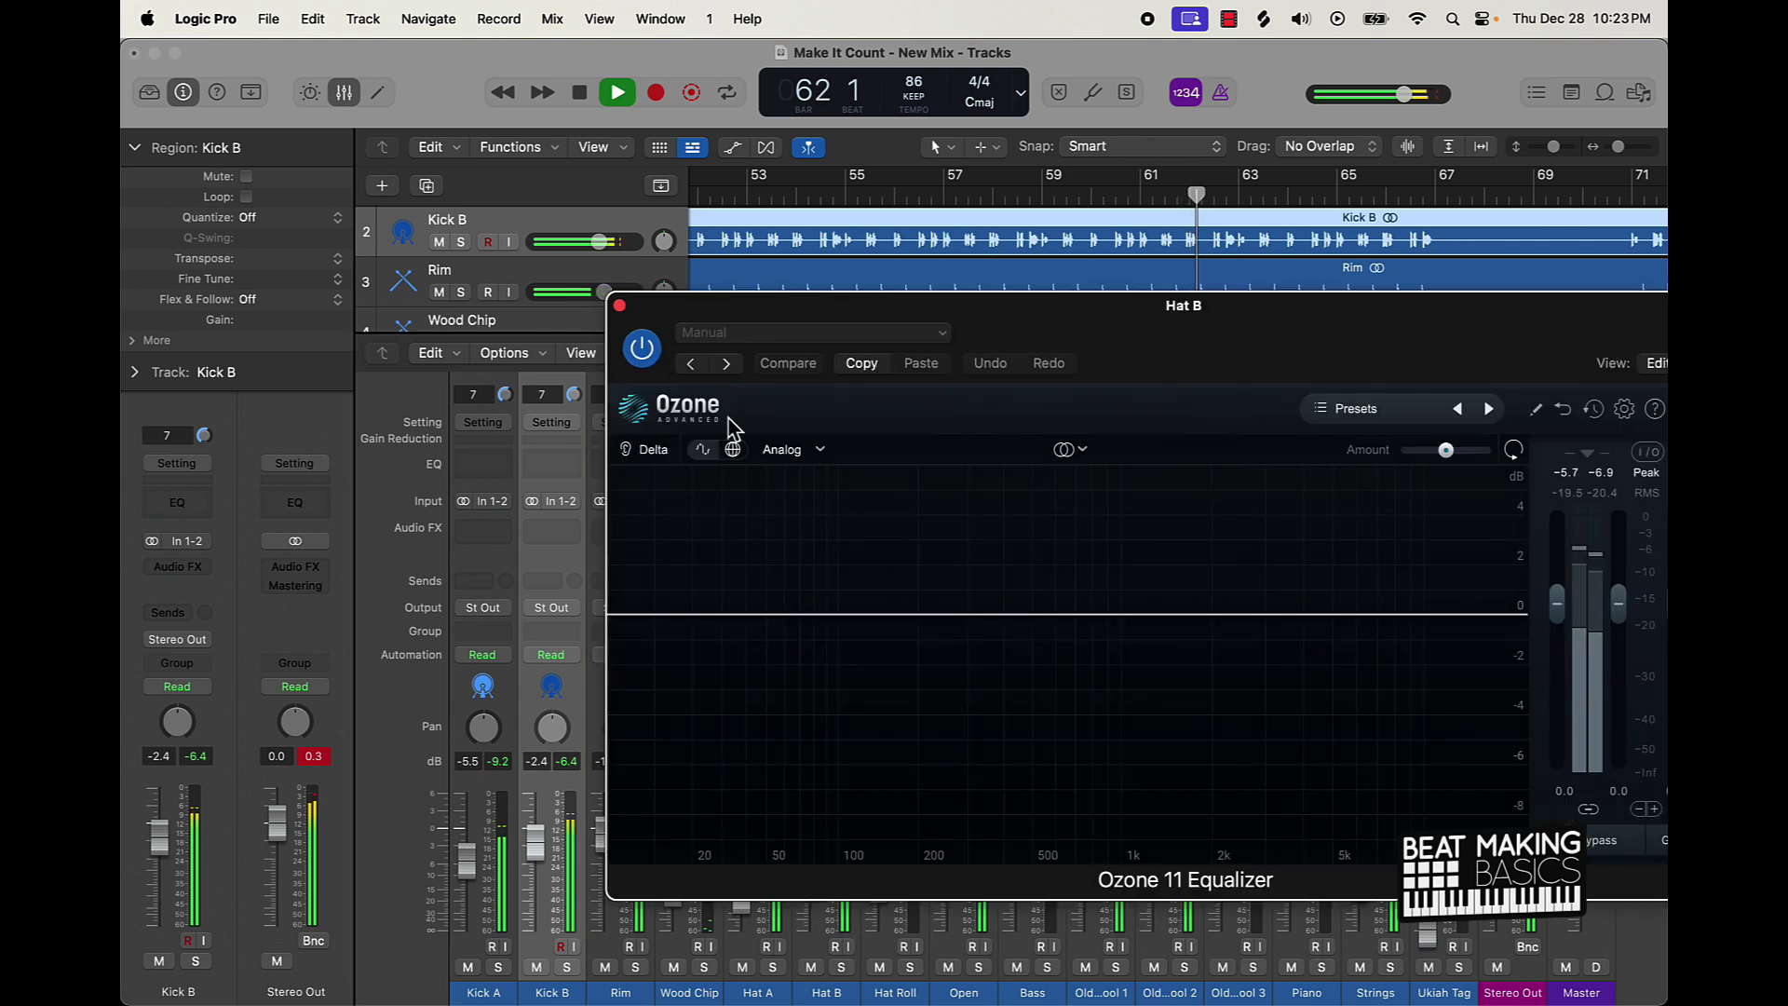
click(875, 614)
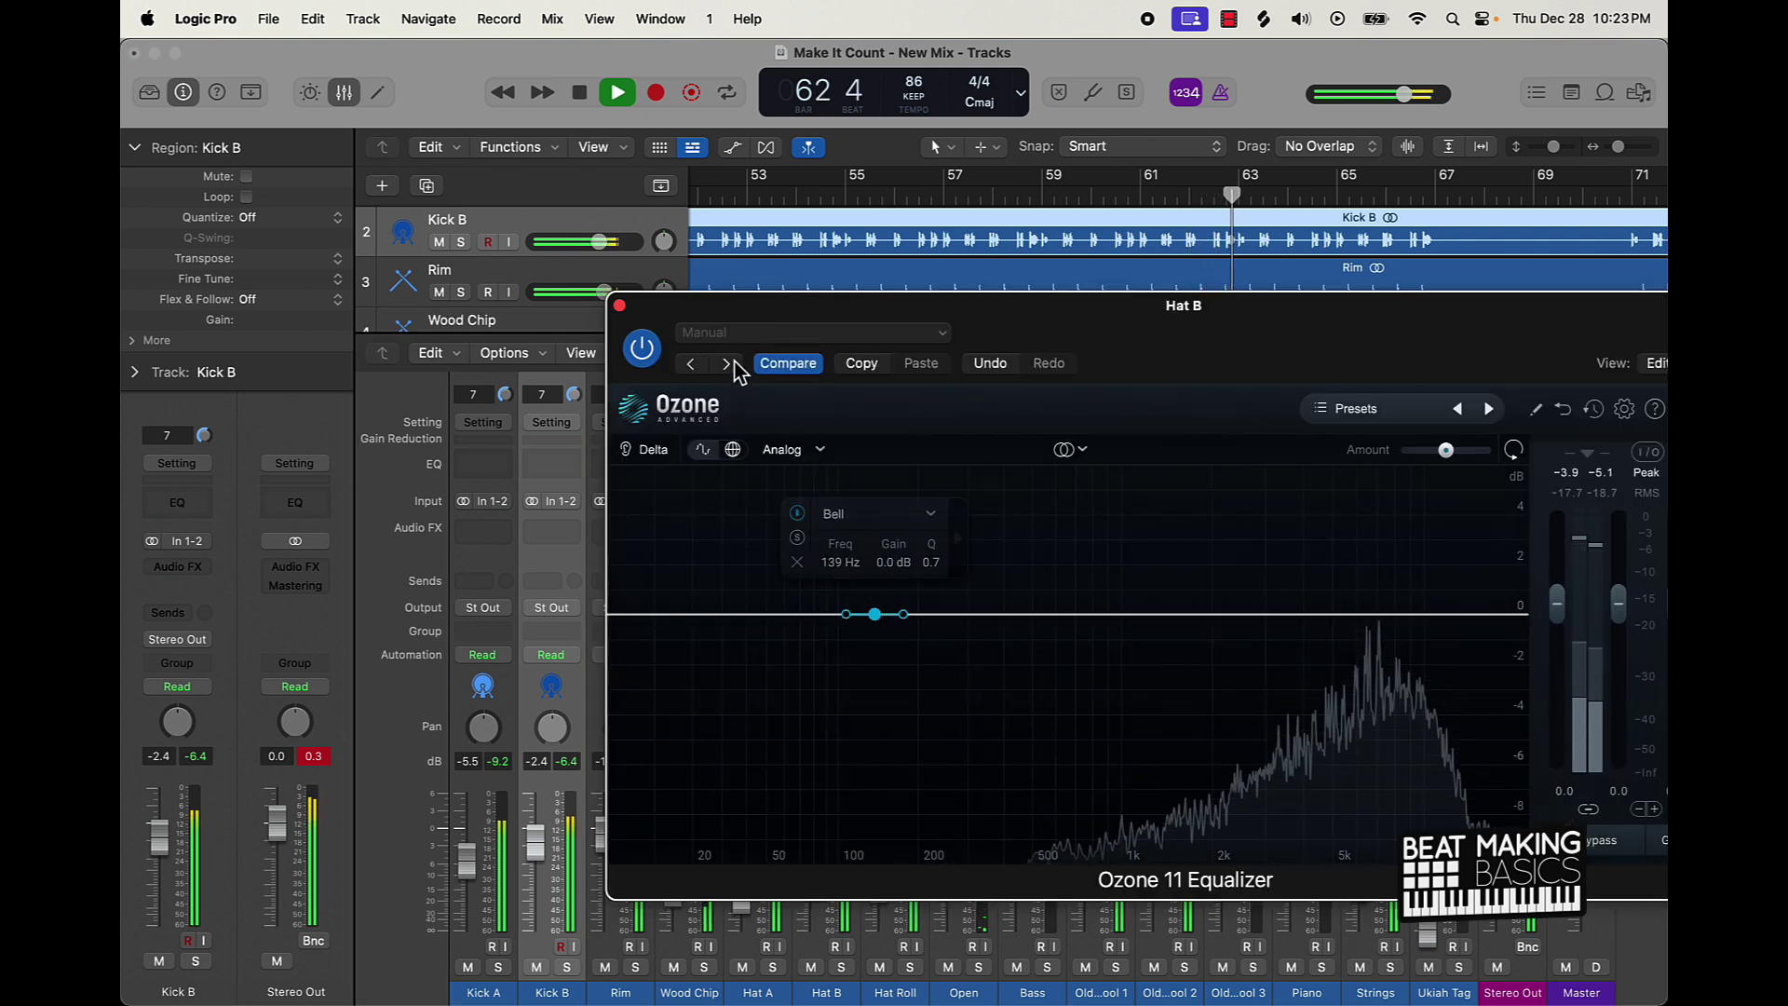
click(838, 514)
mouse_move(922, 666)
click(989, 665)
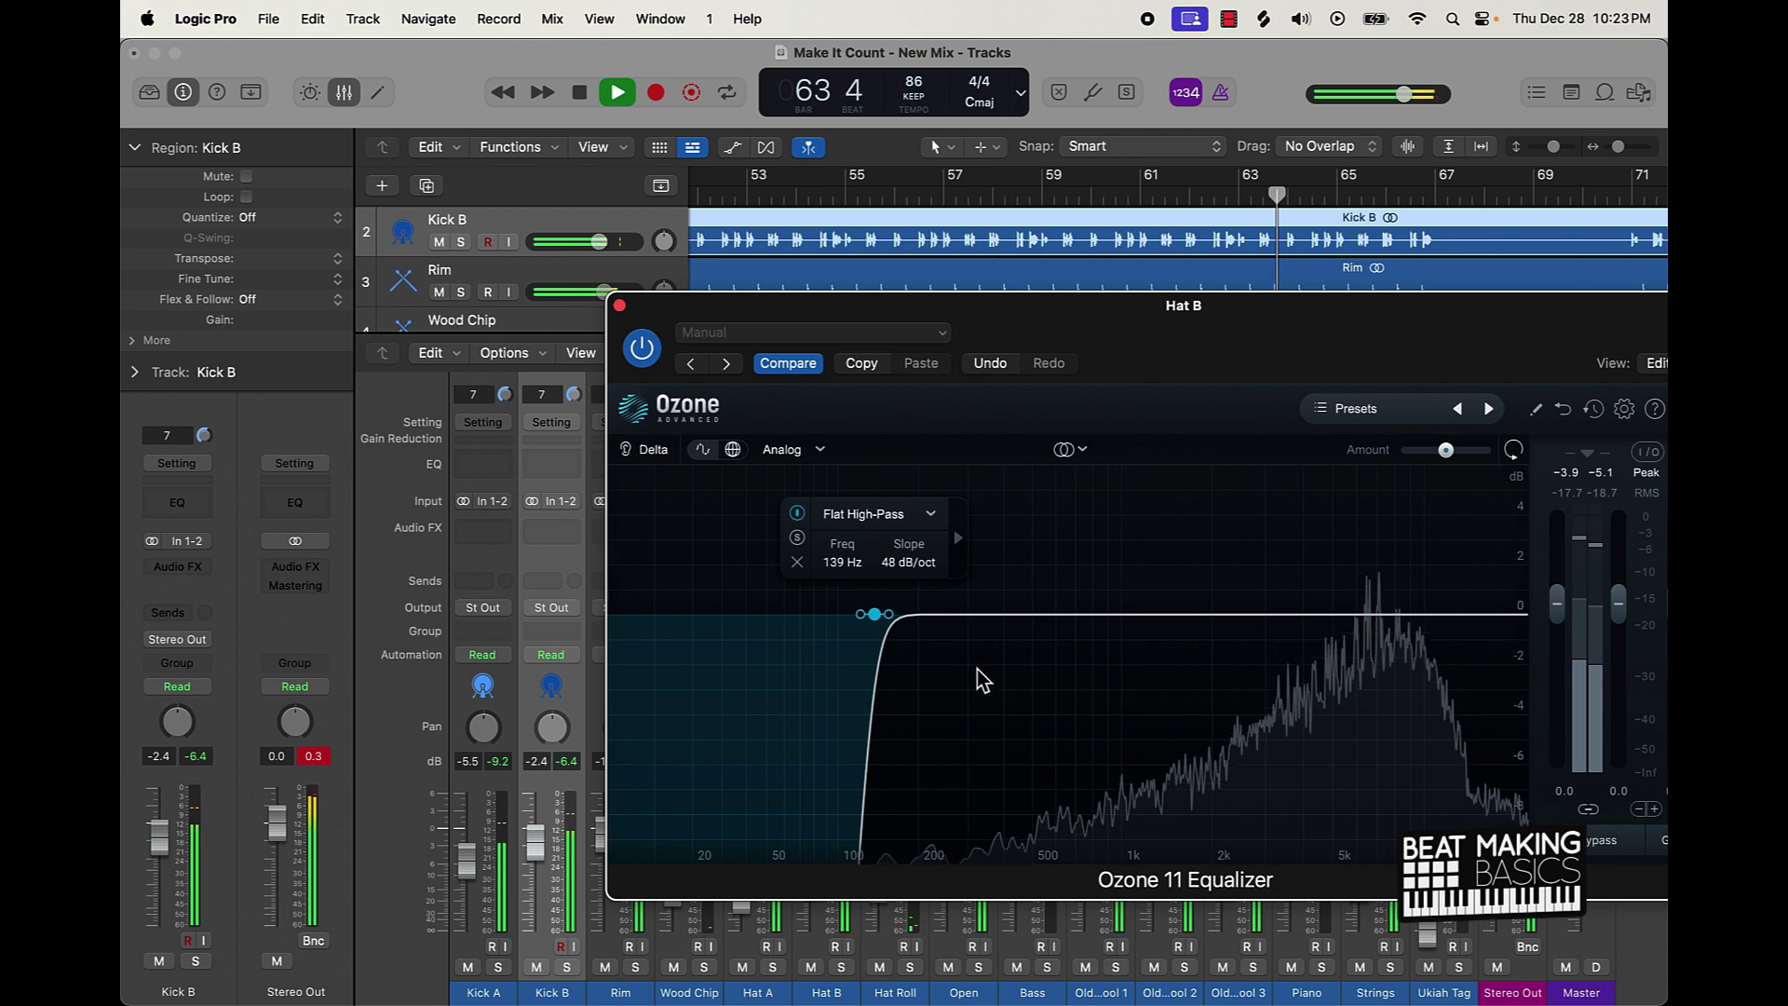
click(619, 305)
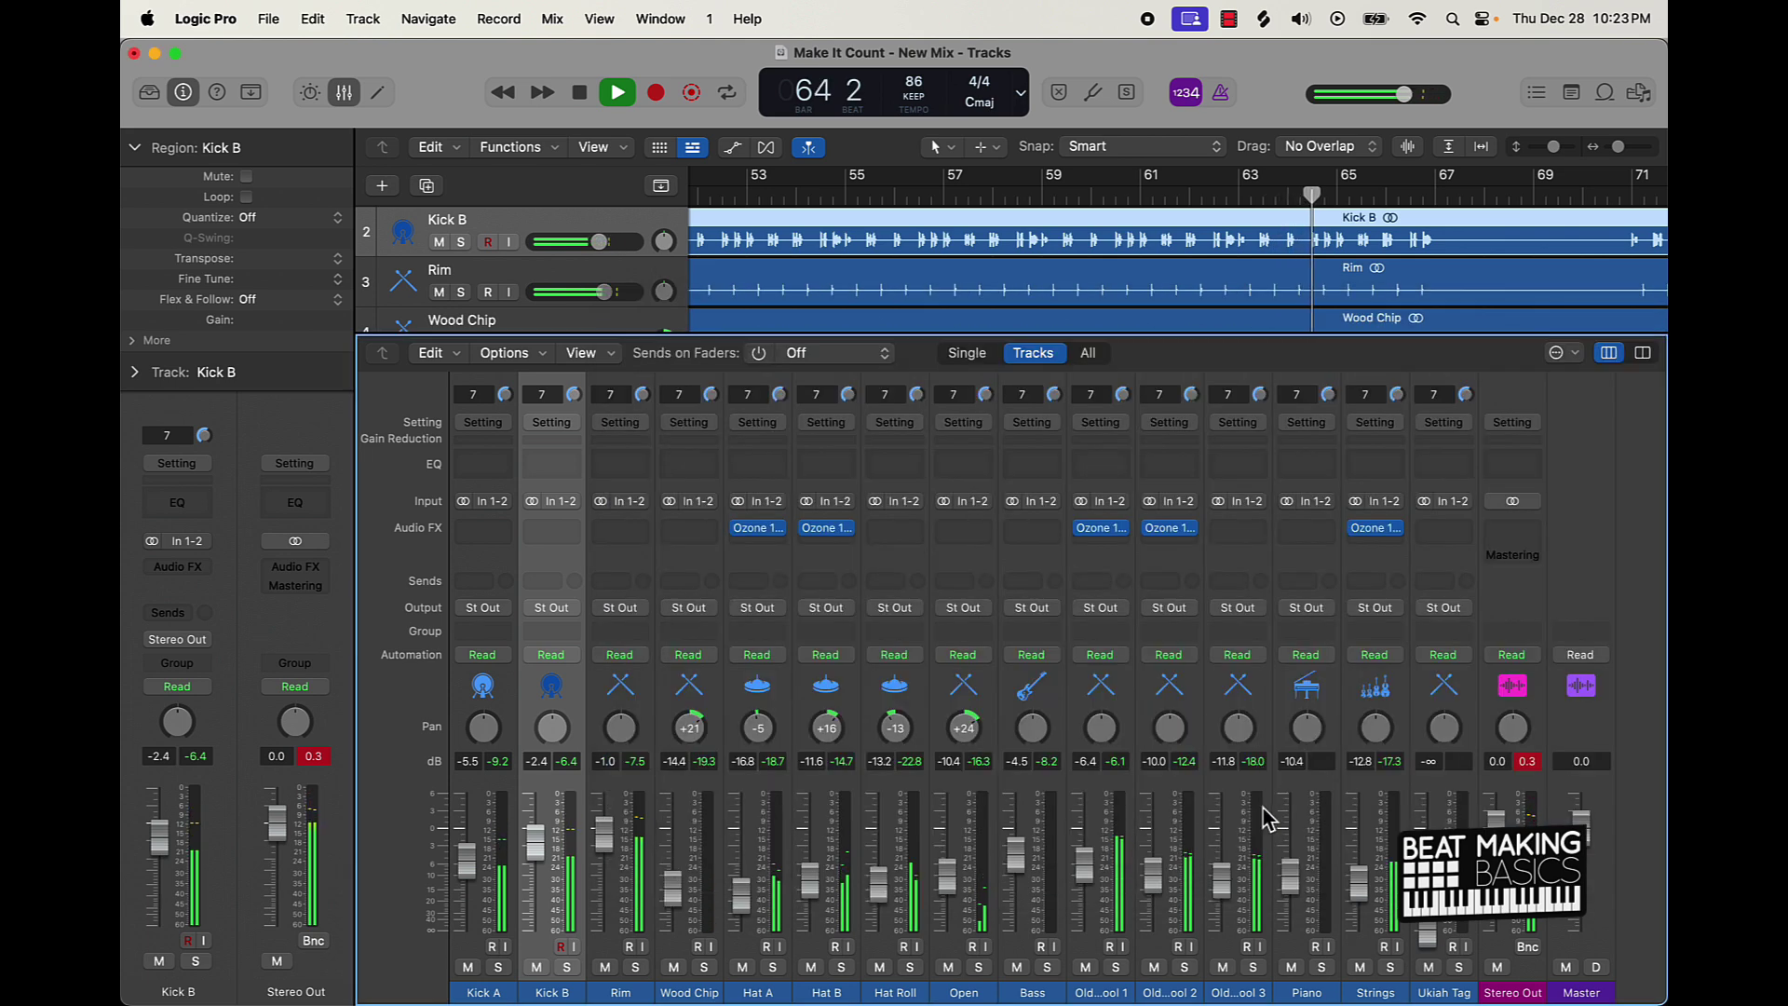
Step: Insert Ozone 11 Equalizer on Old School 3 with a low-frequency Flat High-Pass, close the plug-in, and raise the track's fader to −11.4 dB
click(1238, 528)
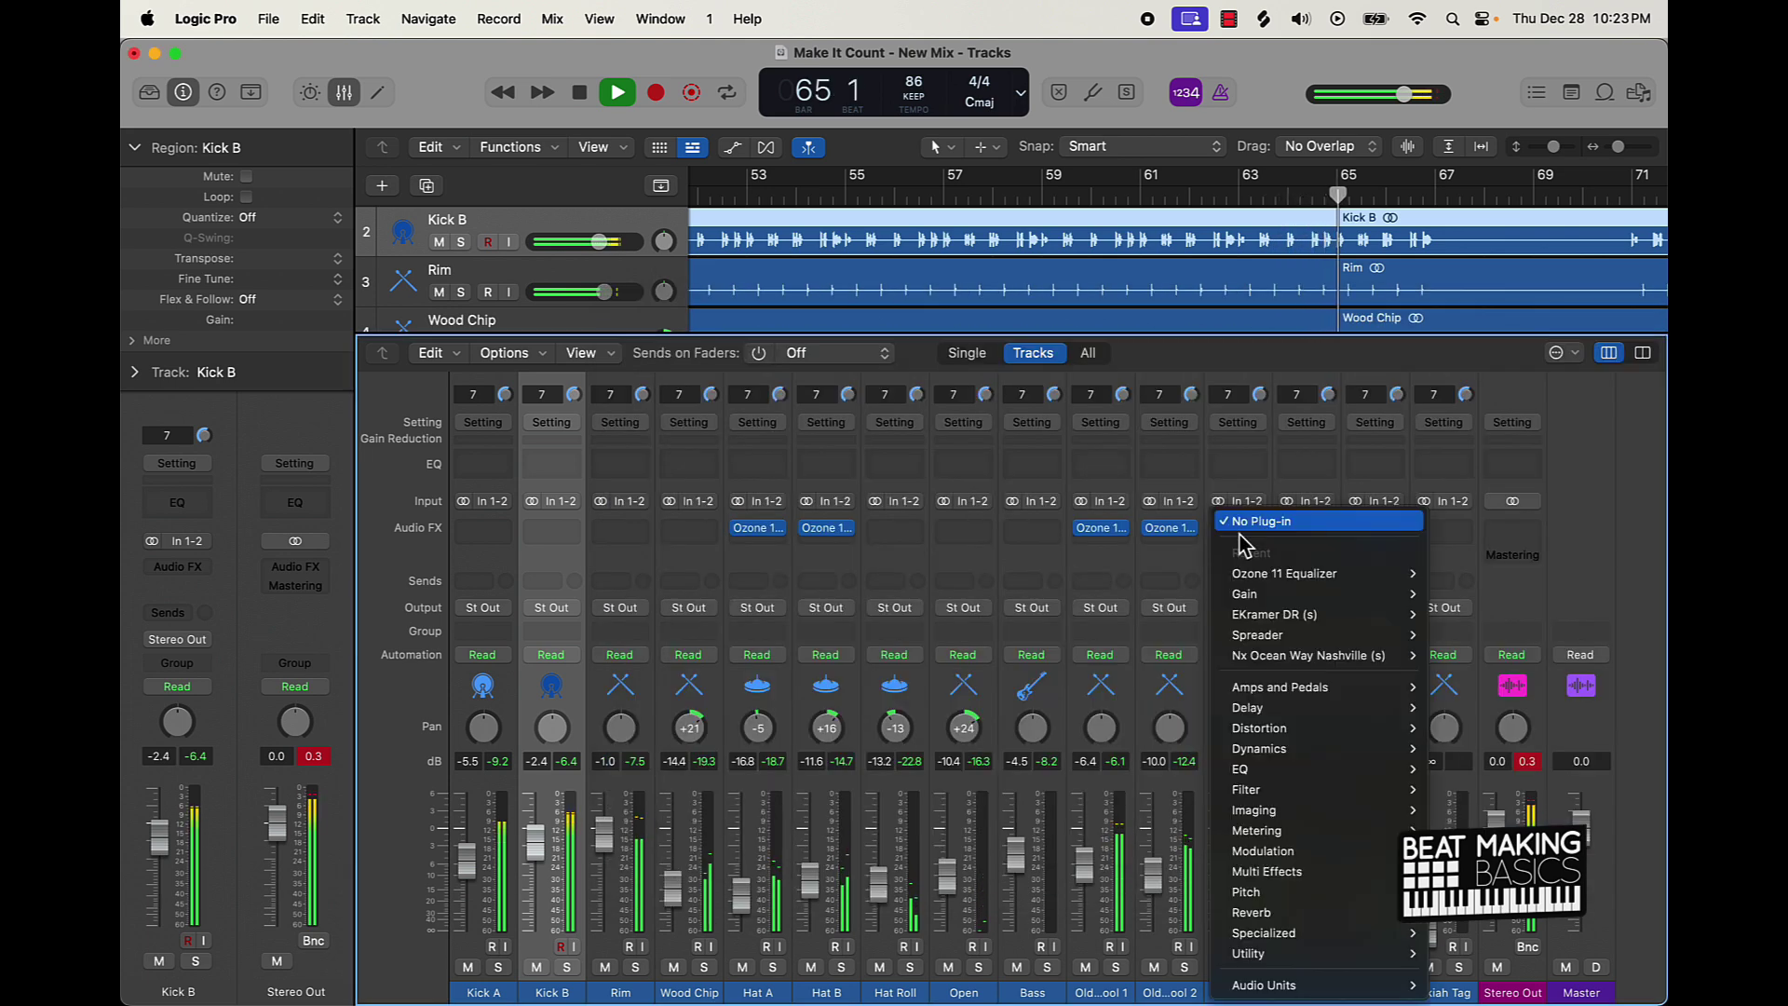
click(1285, 573)
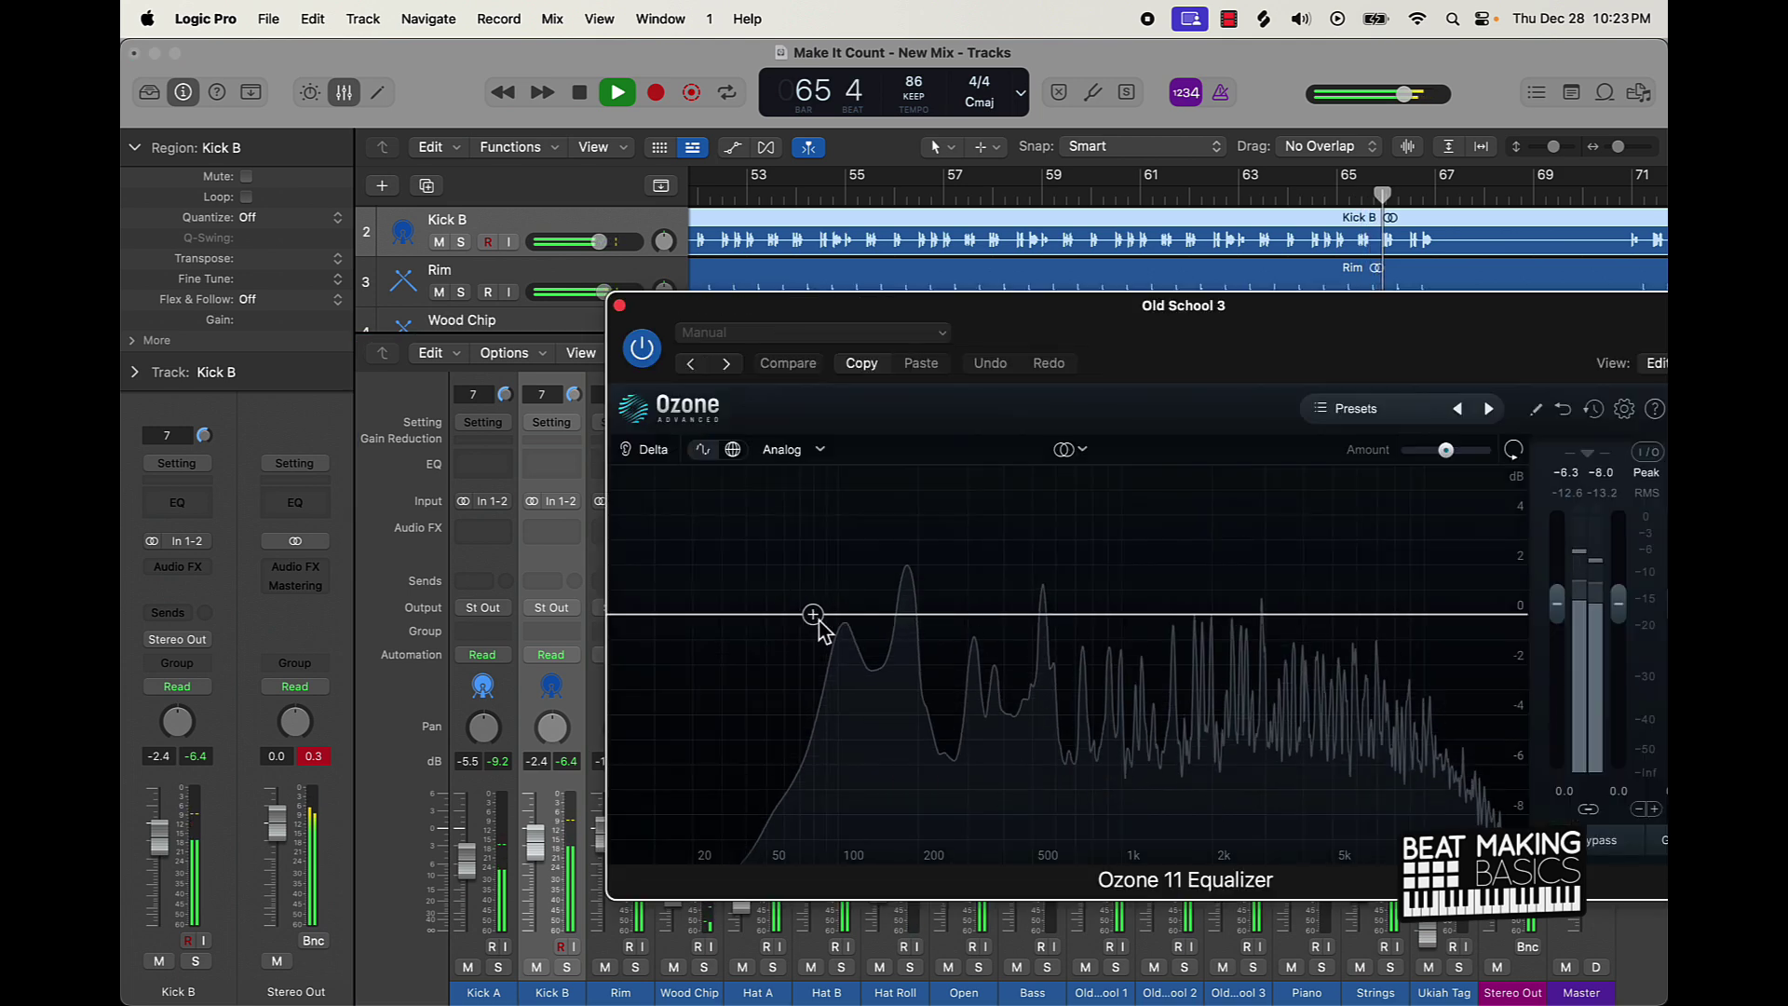
click(814, 616)
click(875, 513)
mouse_move(863, 667)
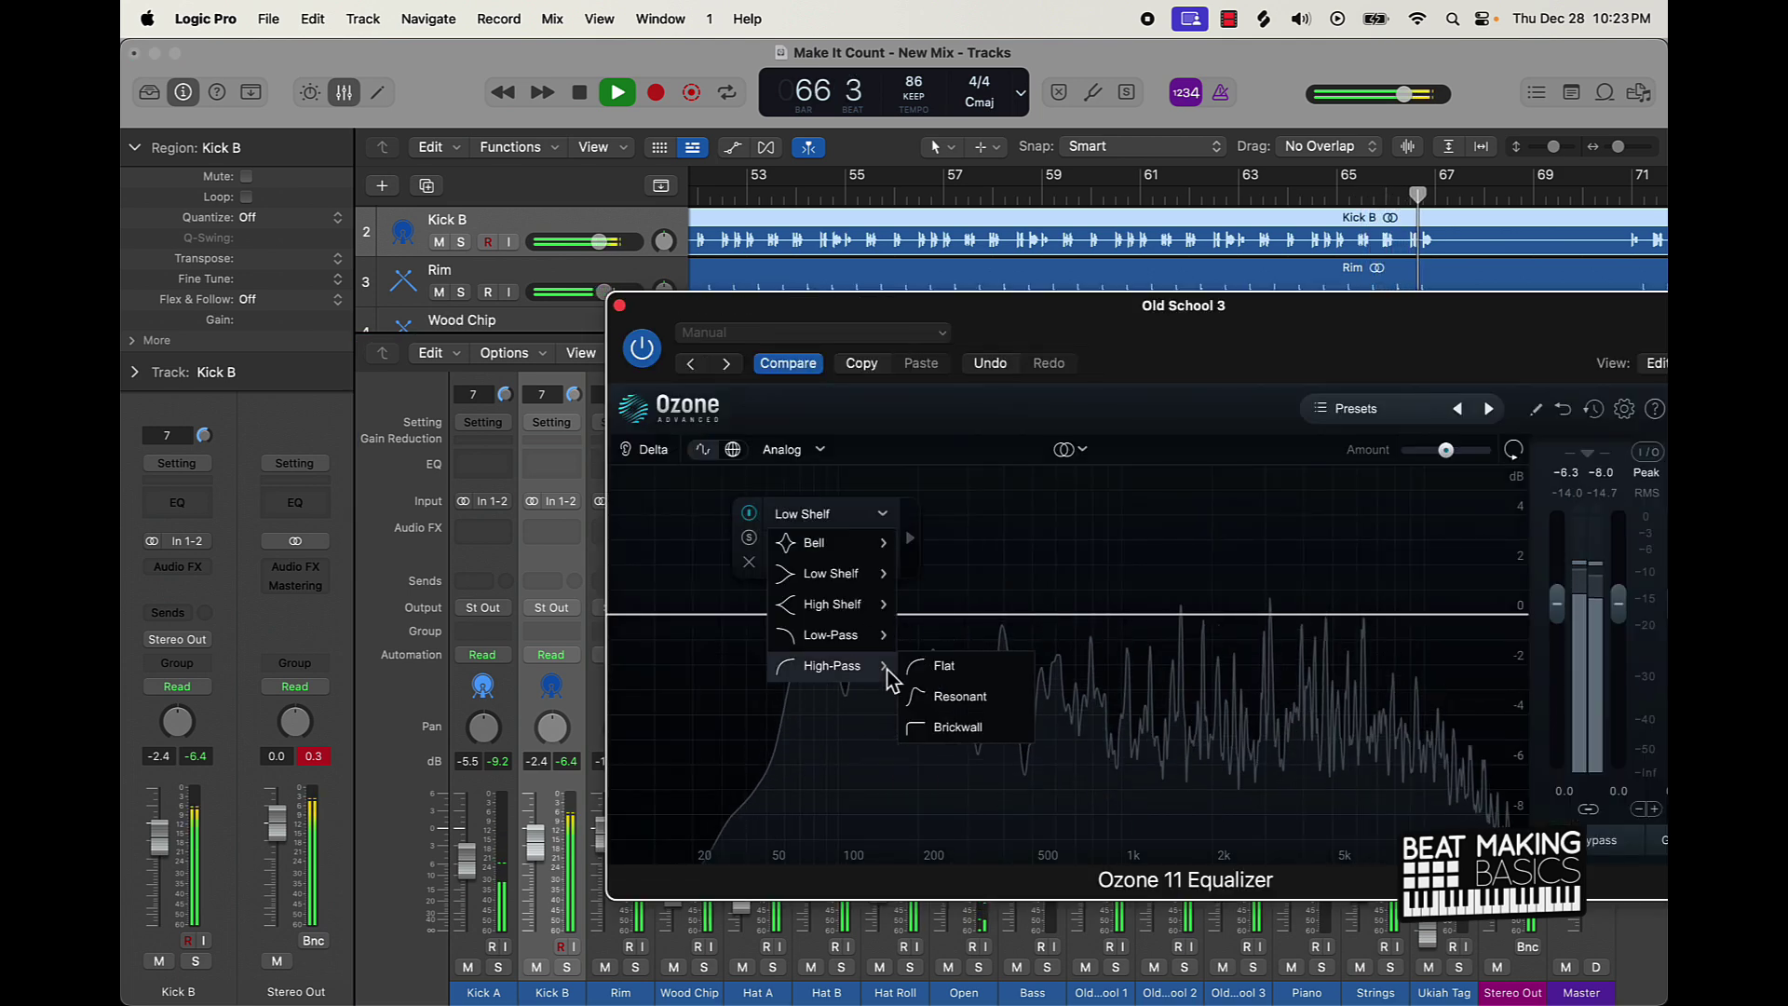
click(943, 665)
click(620, 304)
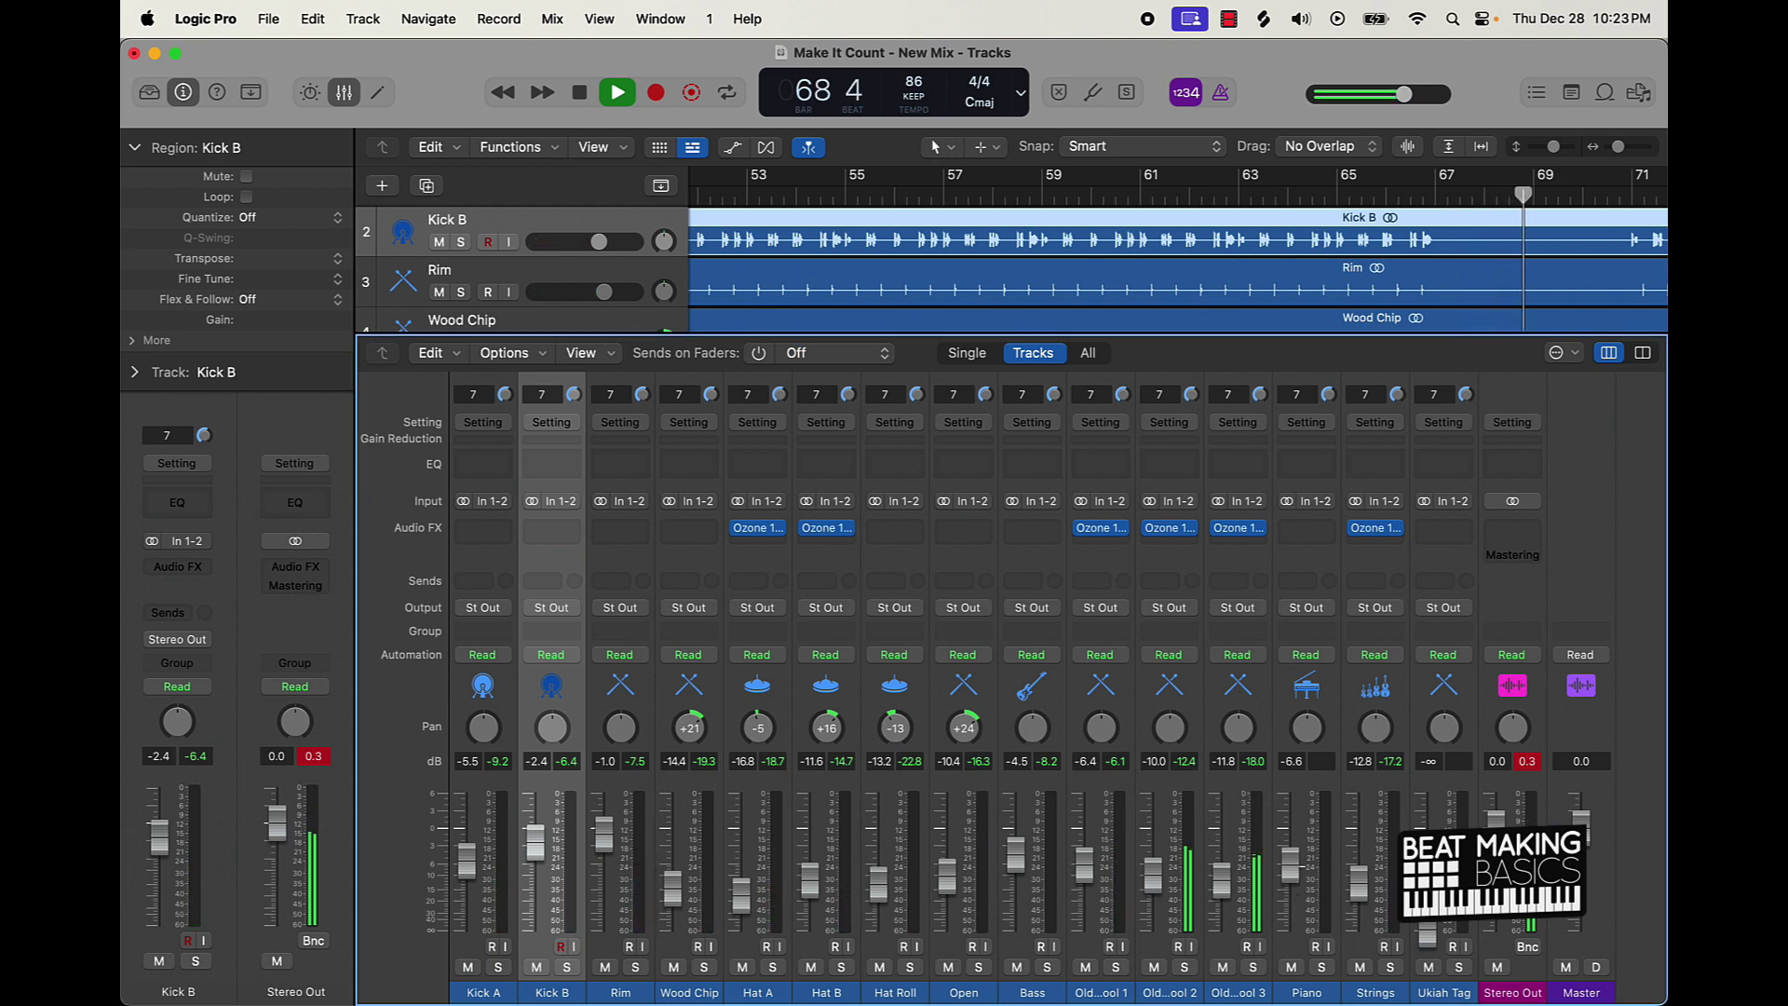
drag(1226, 886, 1227, 884)
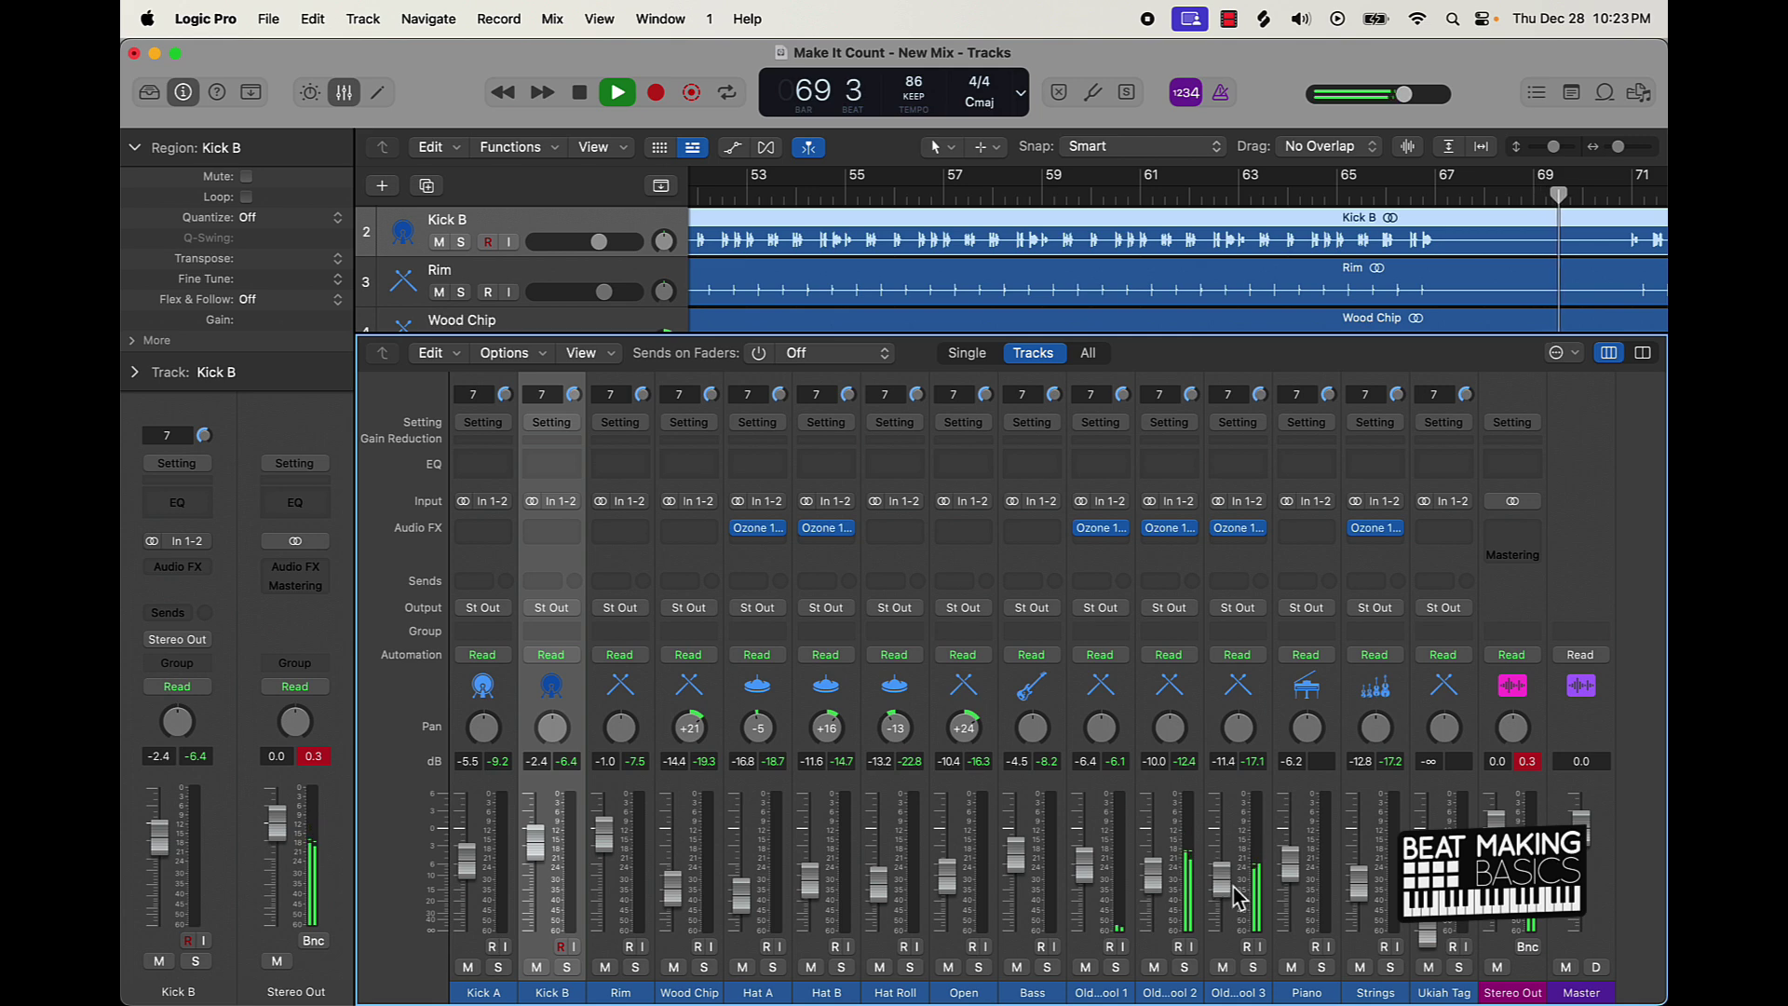
Step: Insert Ozone 11 Equalizer in stereo on Hat Roll with a Flat High-Pass at about 246 Hz and 24 dB/oct, and close the plug-in
click(889, 531)
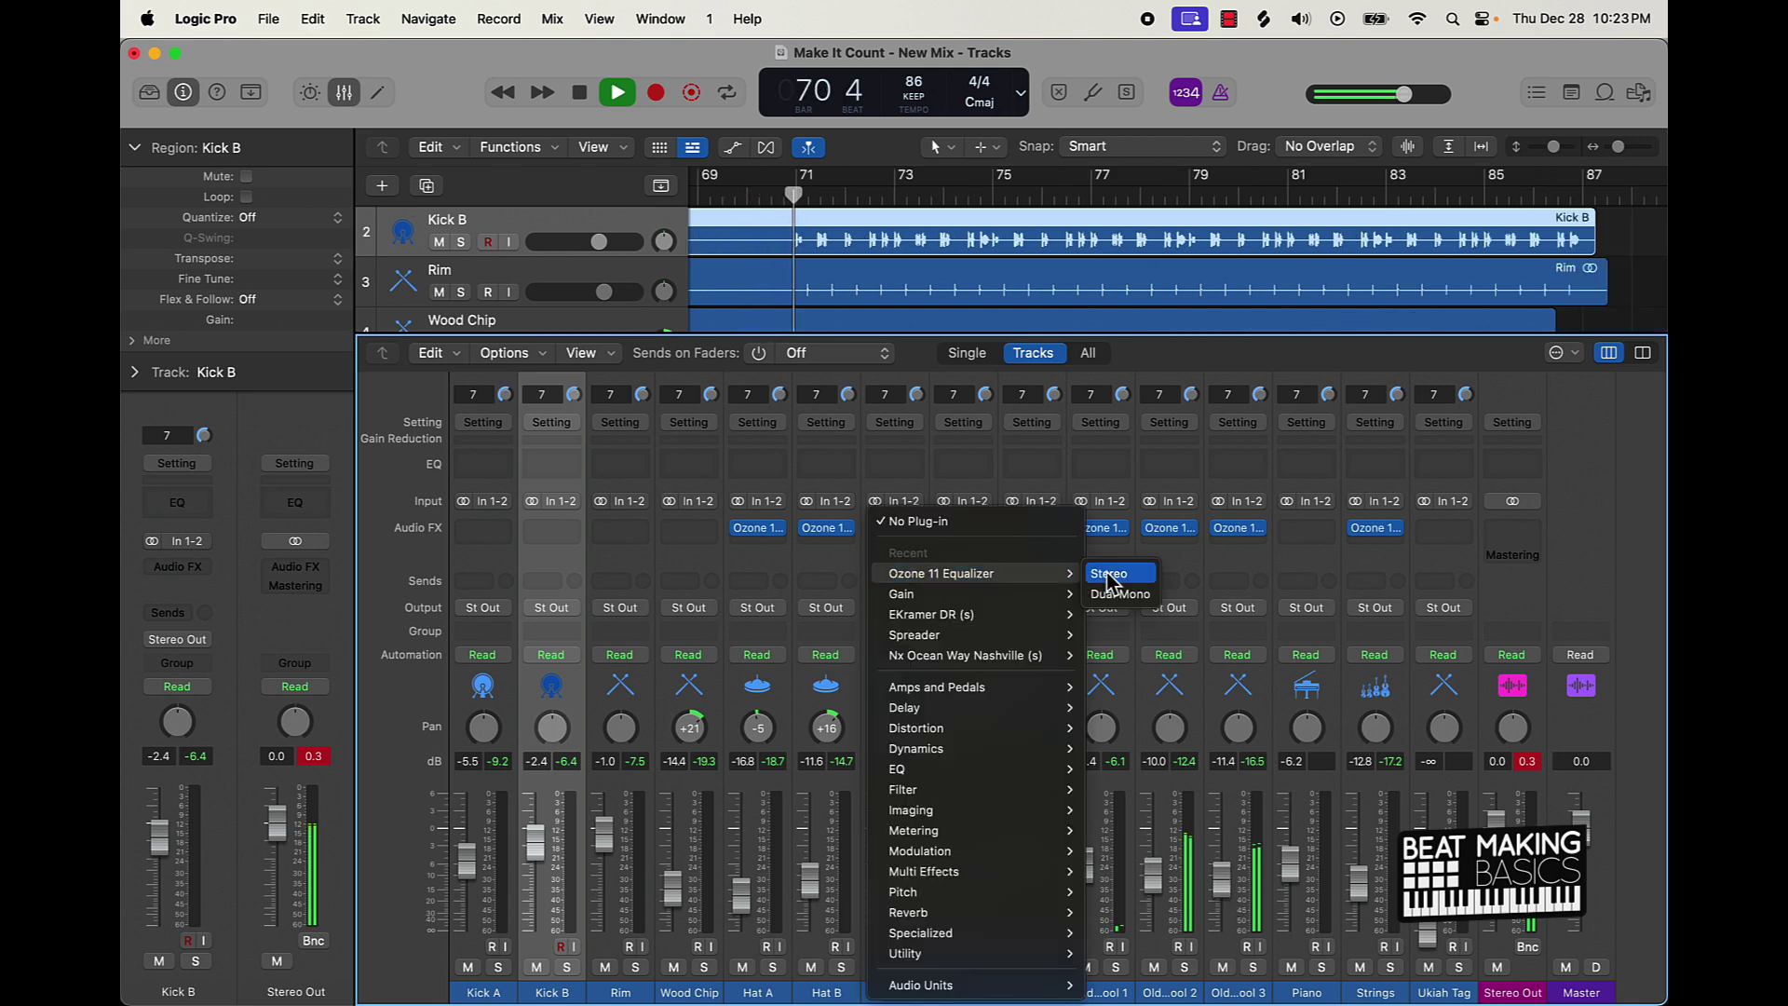
click(1104, 572)
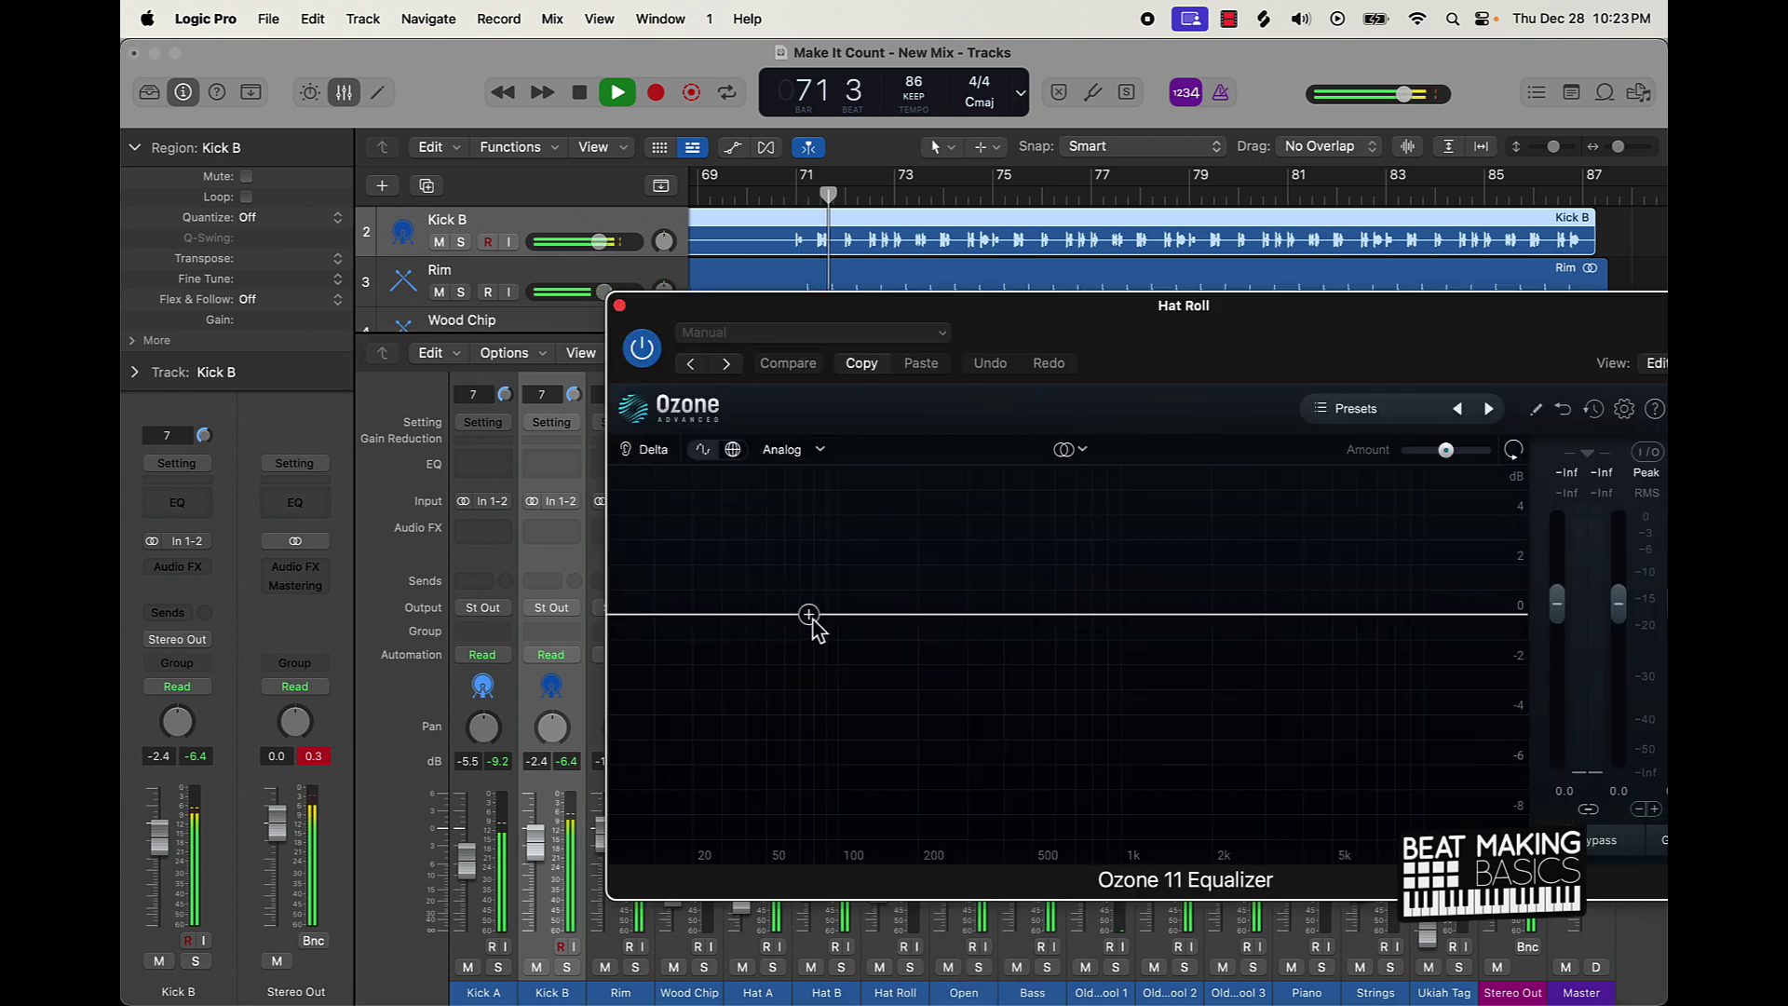
click(810, 615)
click(790, 513)
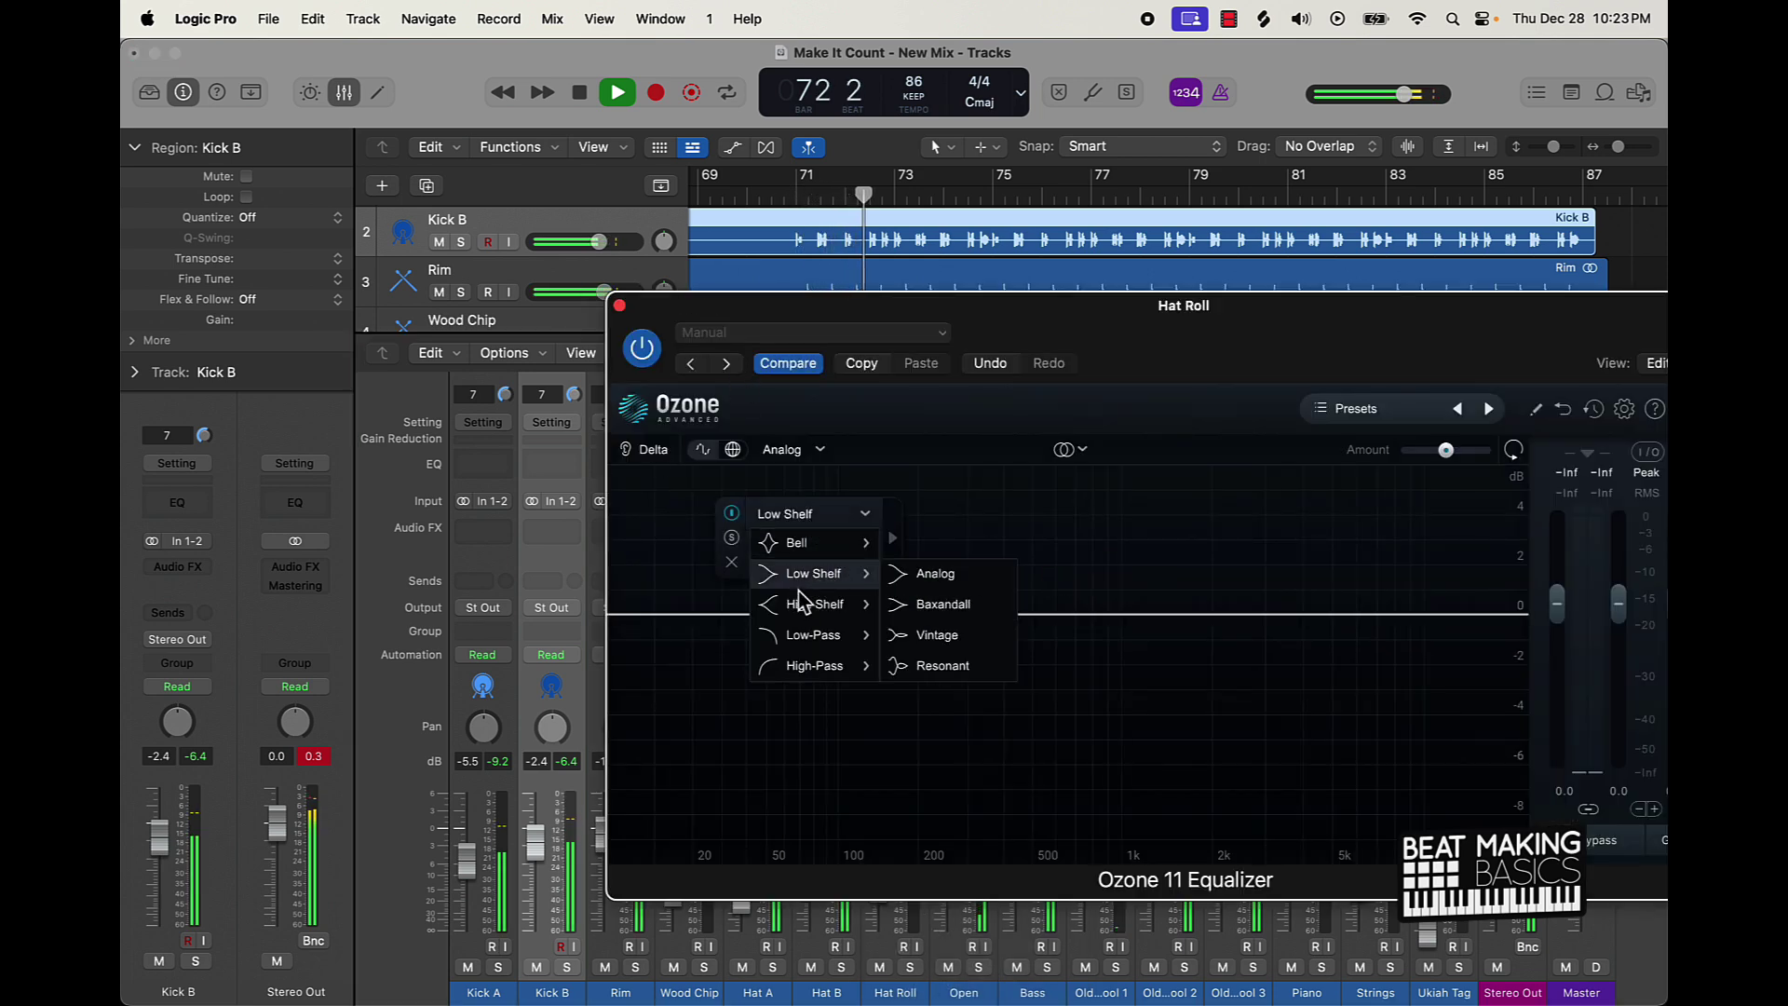
mouse_move(856, 665)
click(926, 665)
drag(812, 618, 932, 621)
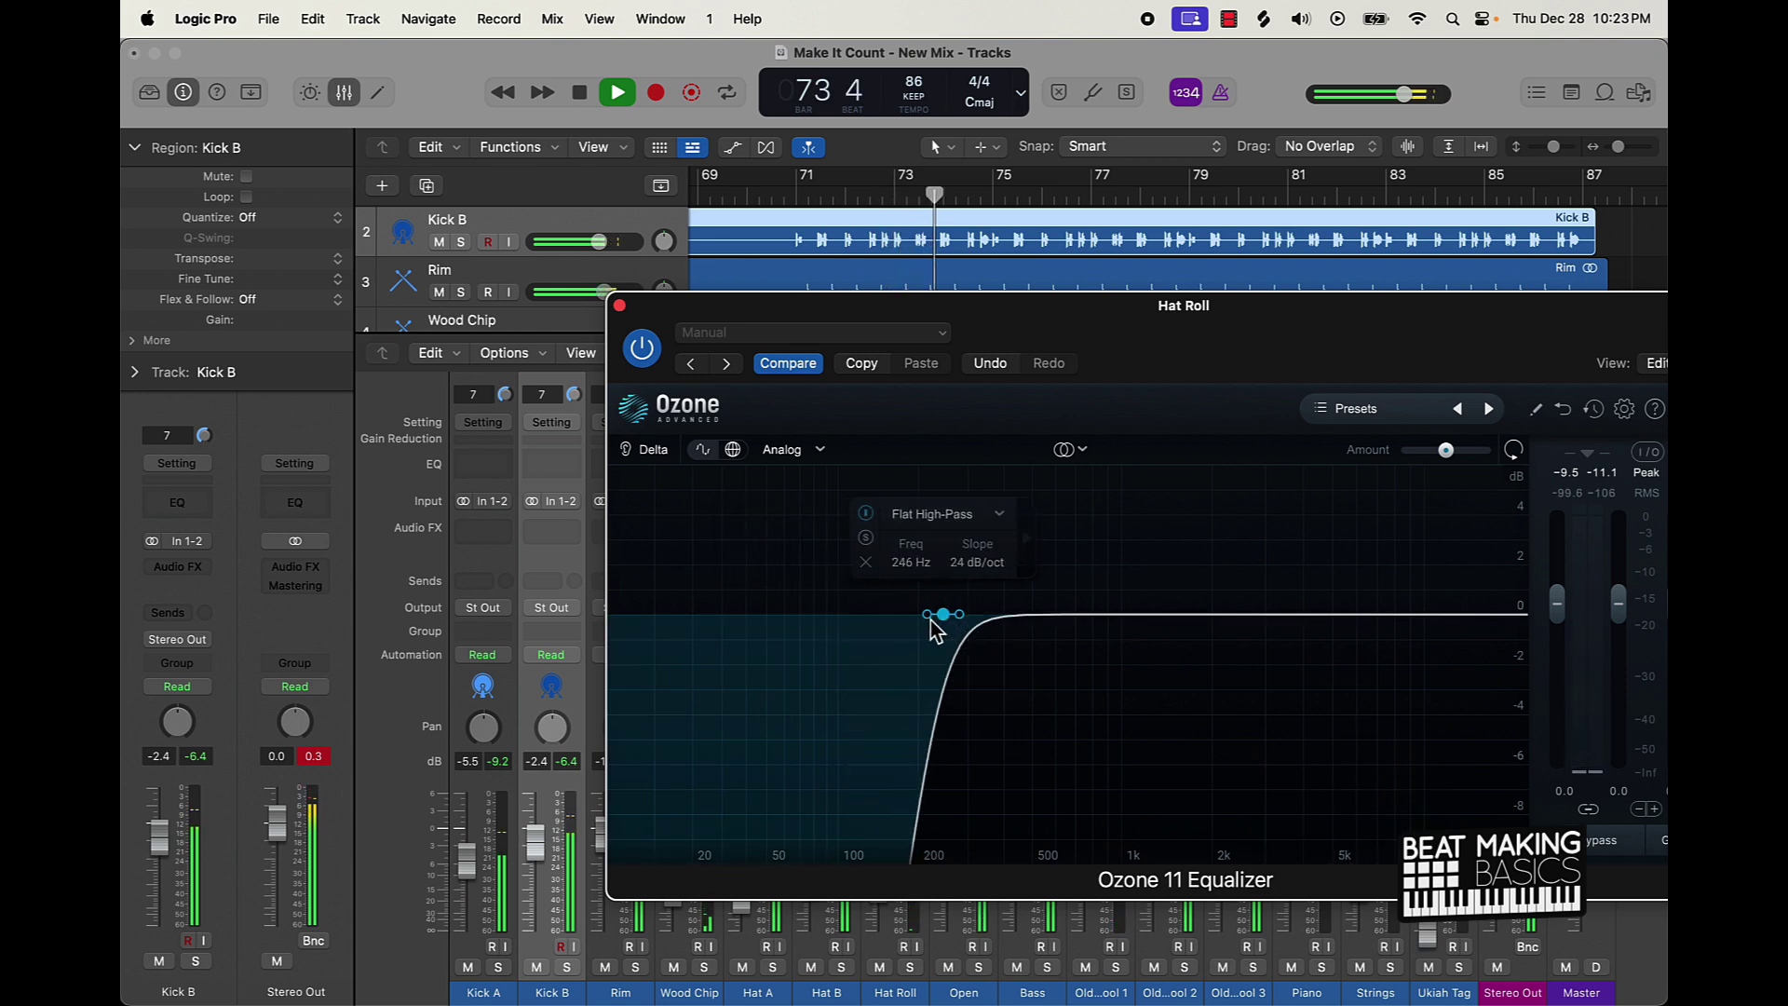
click(620, 306)
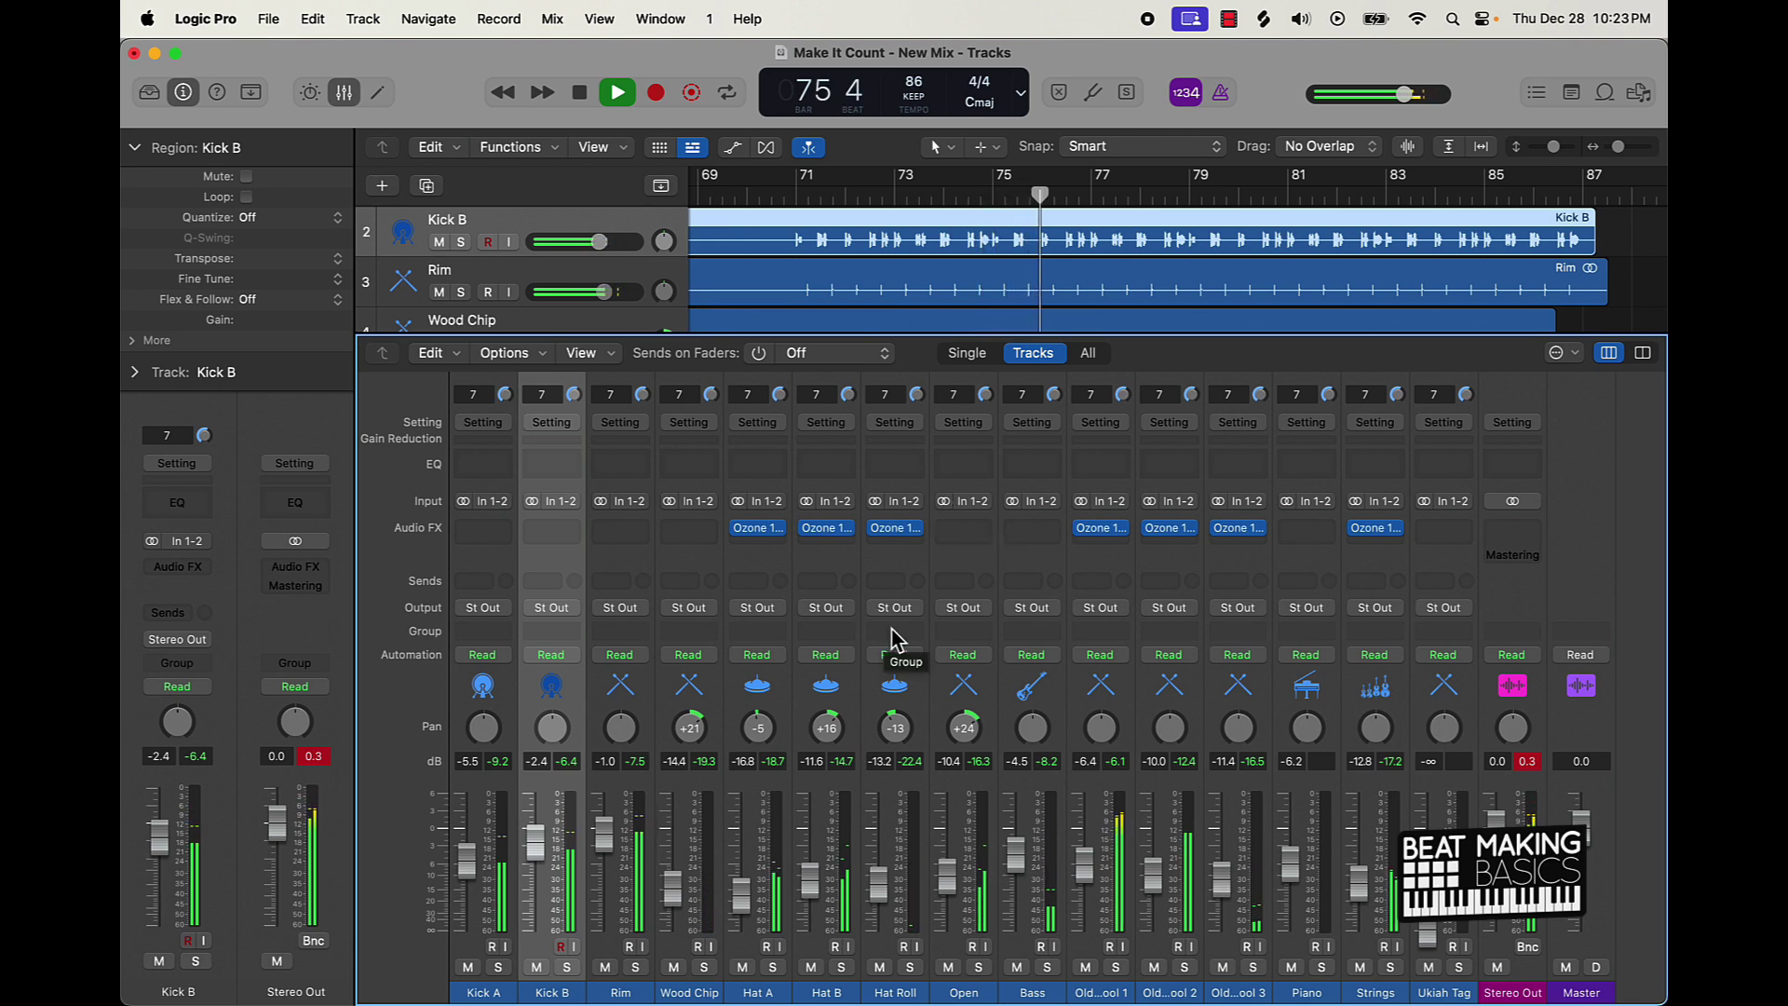
Step: Insert Ozone 11 Equalizer on Rim with a Flat High-Pass at about 129 Hz and 48 dB/oct, and close the plug-in
click(619, 527)
click(684, 574)
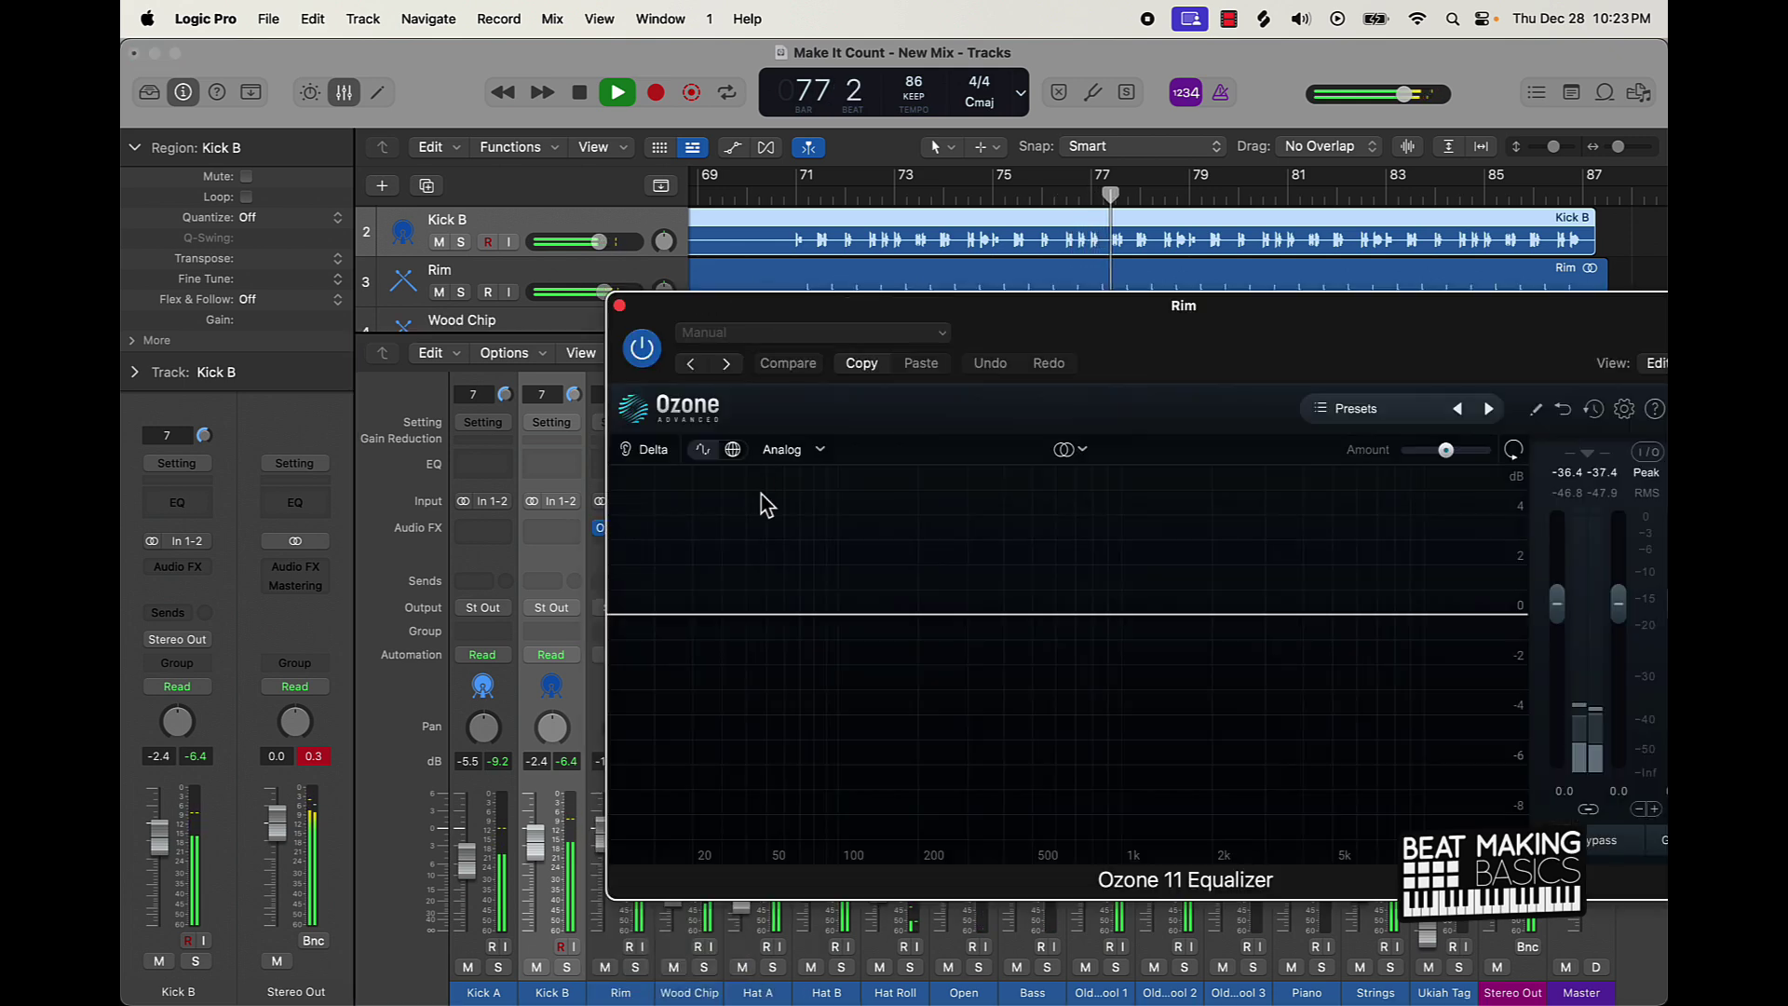
click(868, 513)
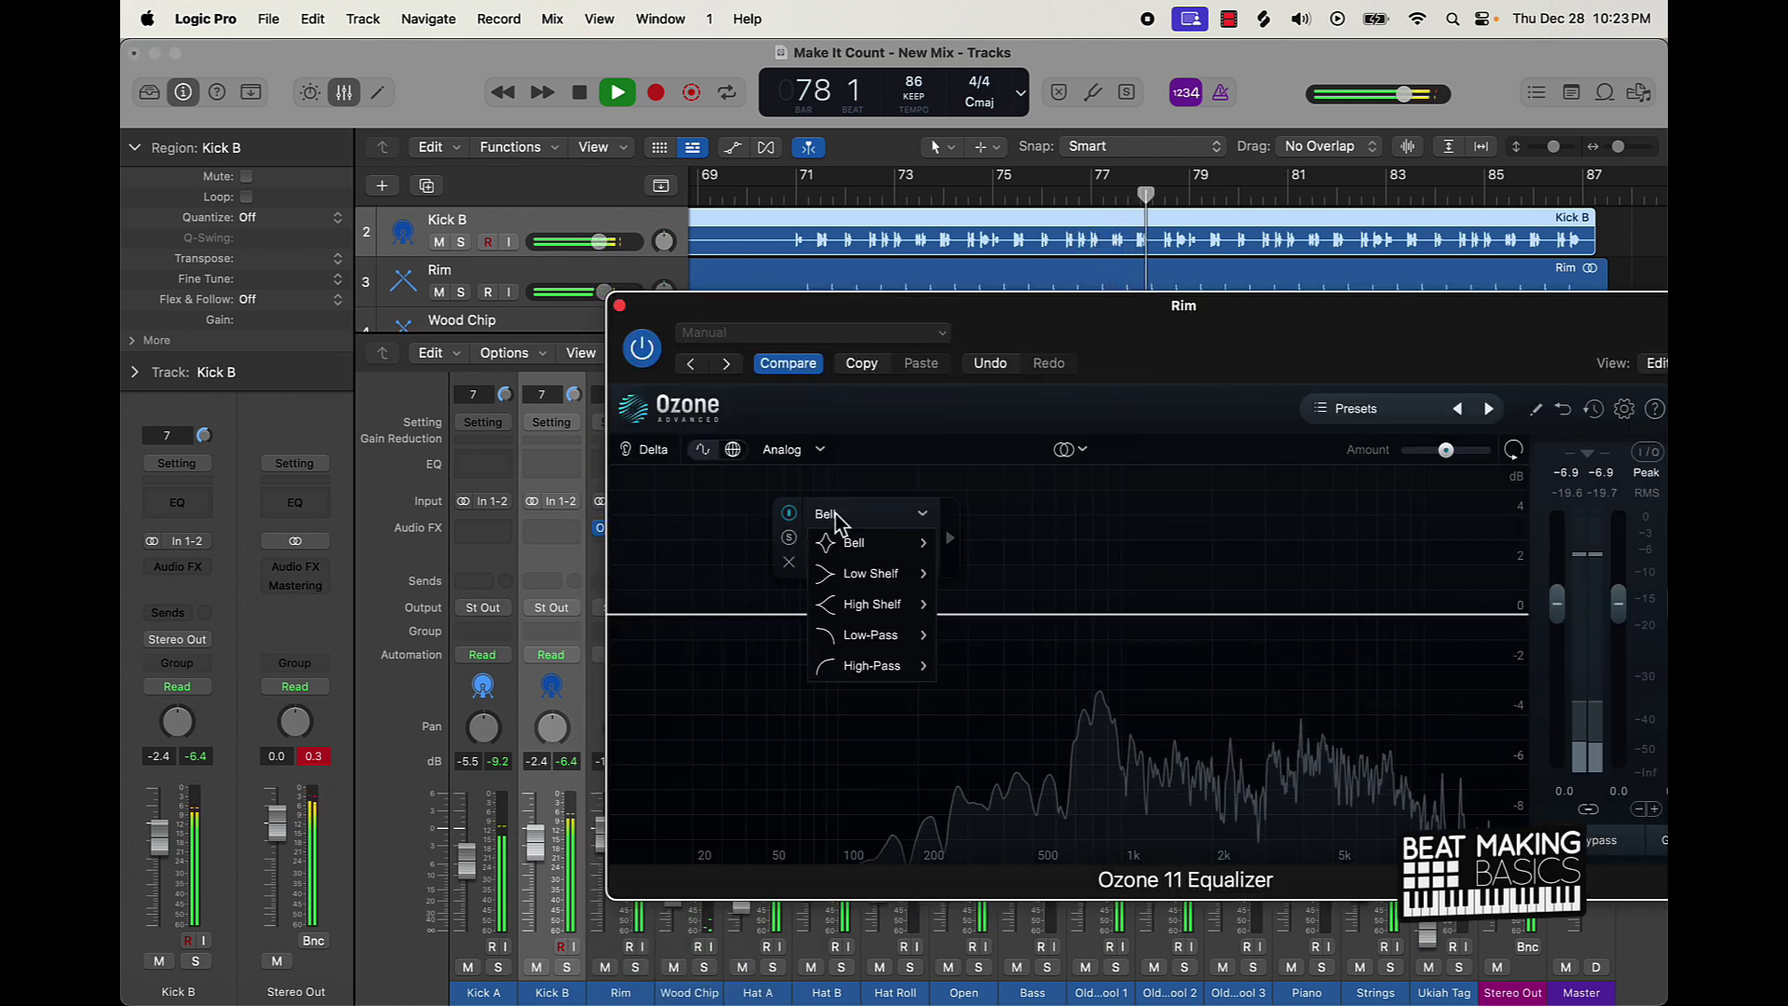
click(973, 666)
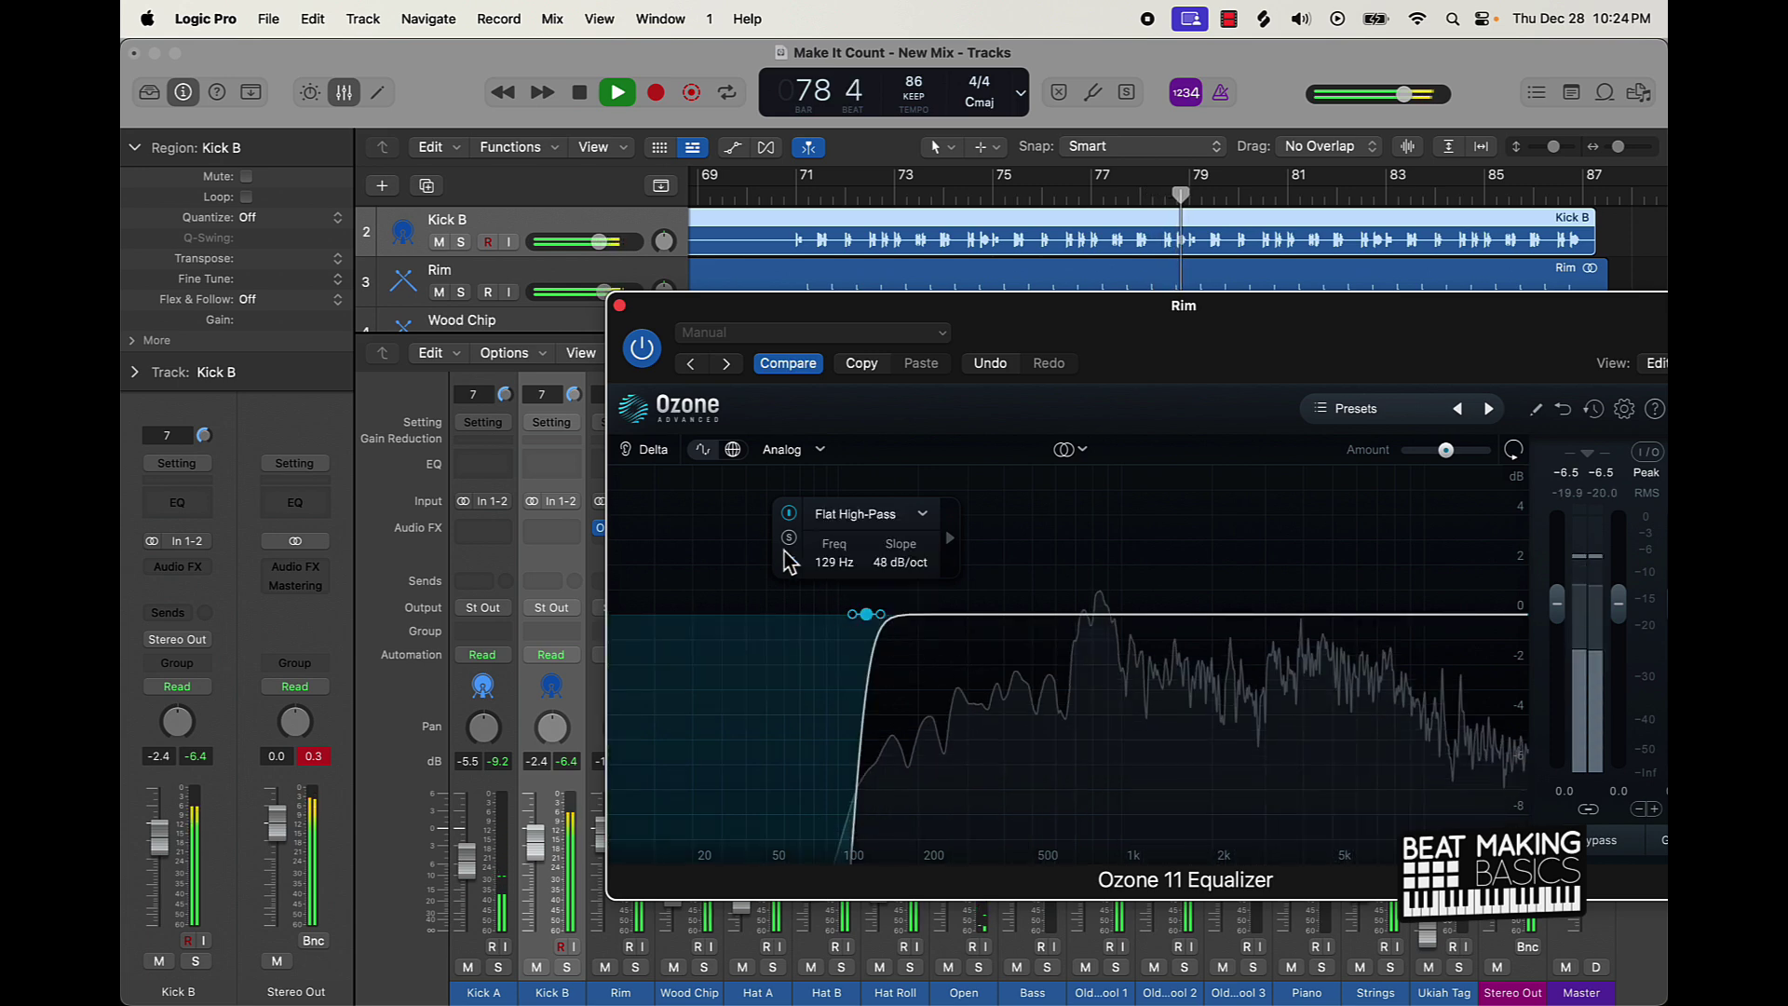
click(620, 306)
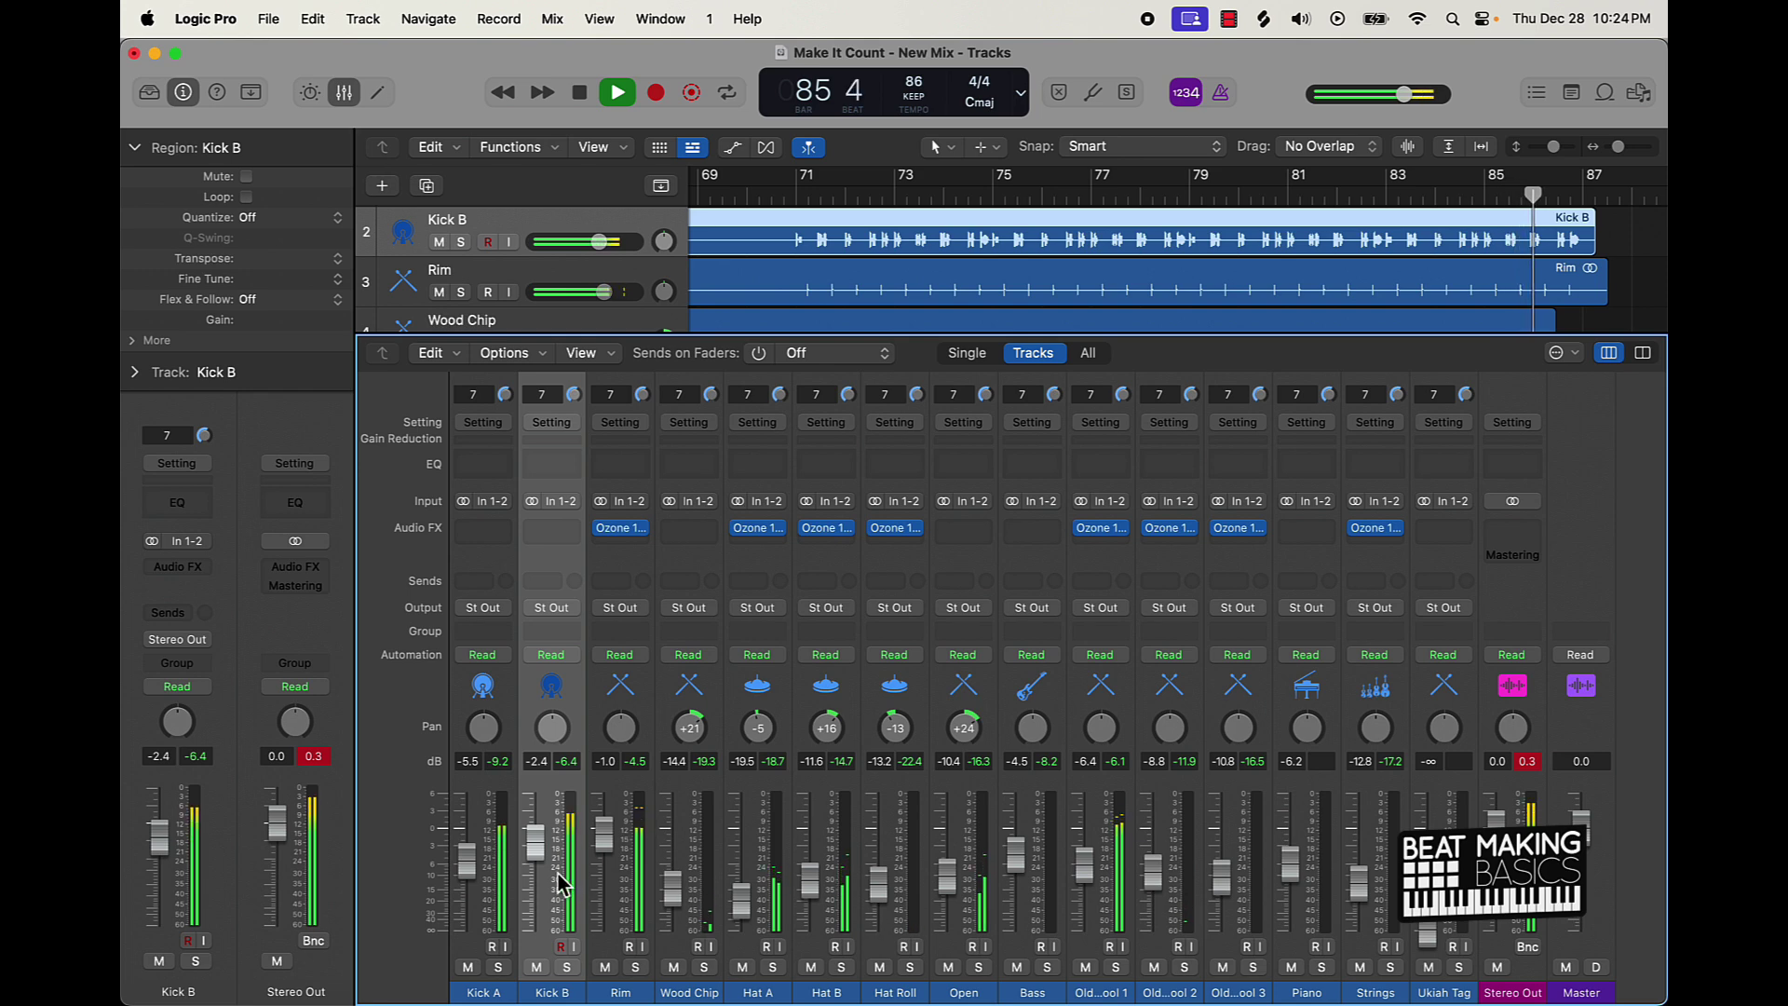
Step: Raise the Kick B fader to −0.9 dB
drag(535, 846, 535, 837)
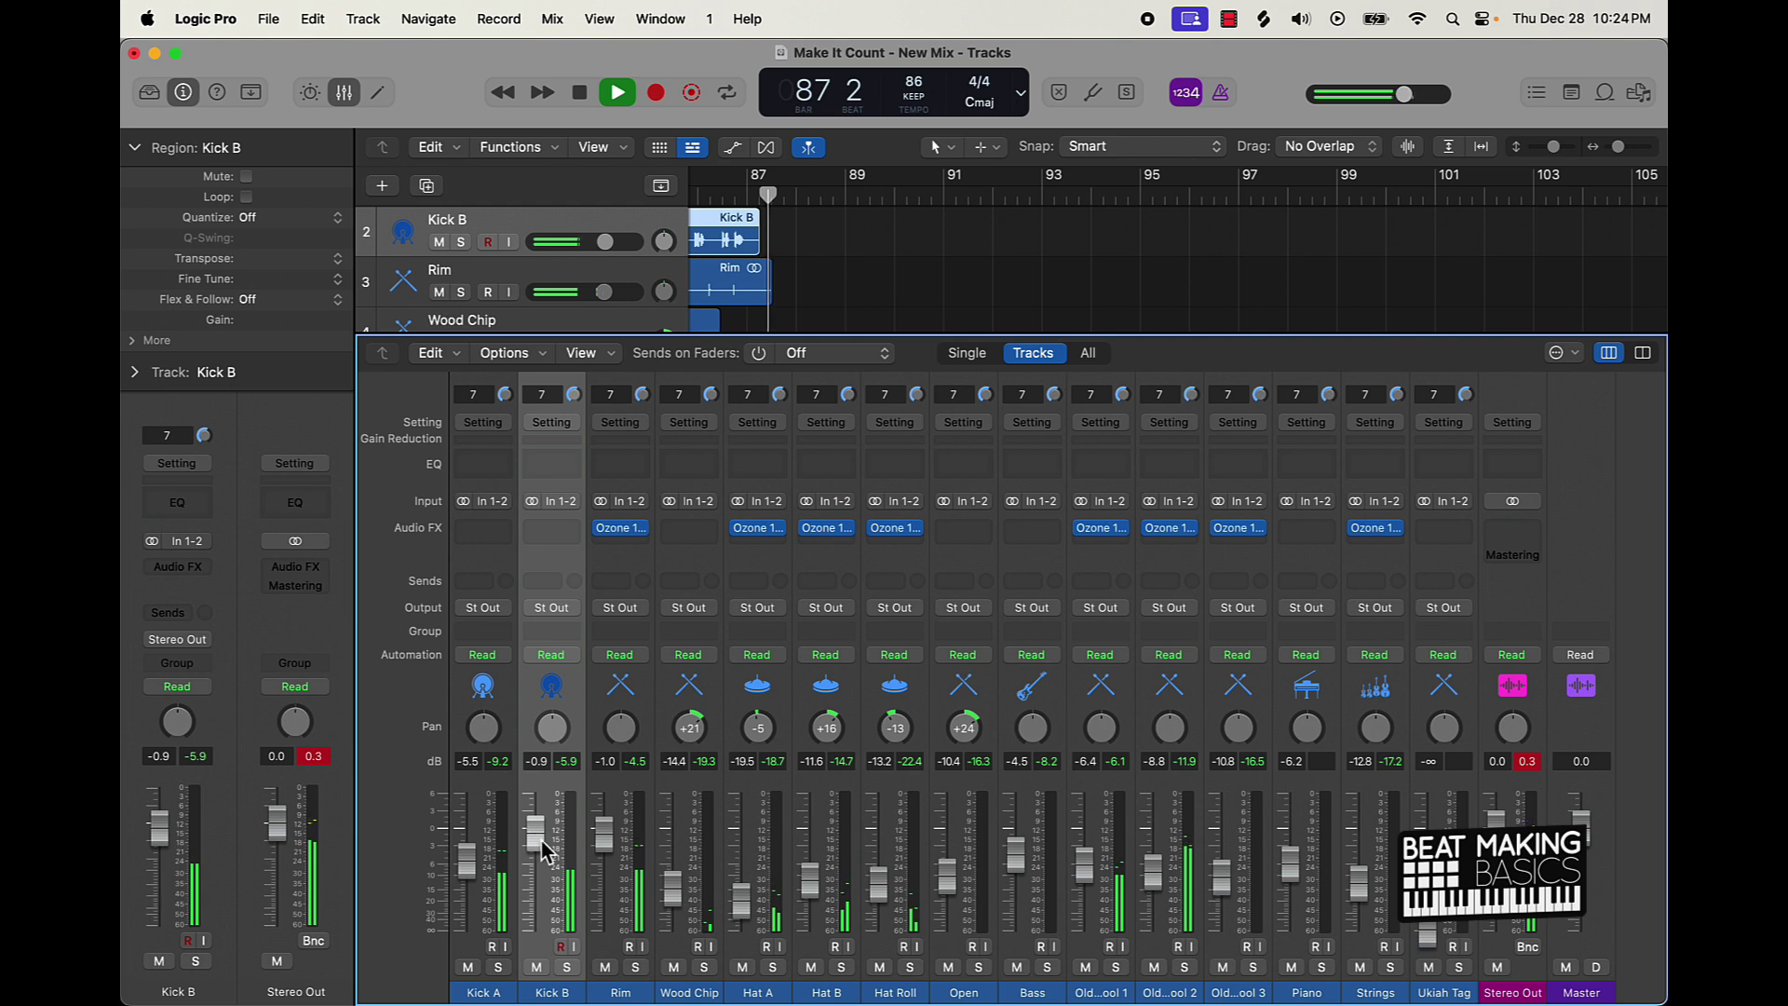
Step: Raise the Piano track level to −3.2 dB and stop playback at bar 91
click(343, 91)
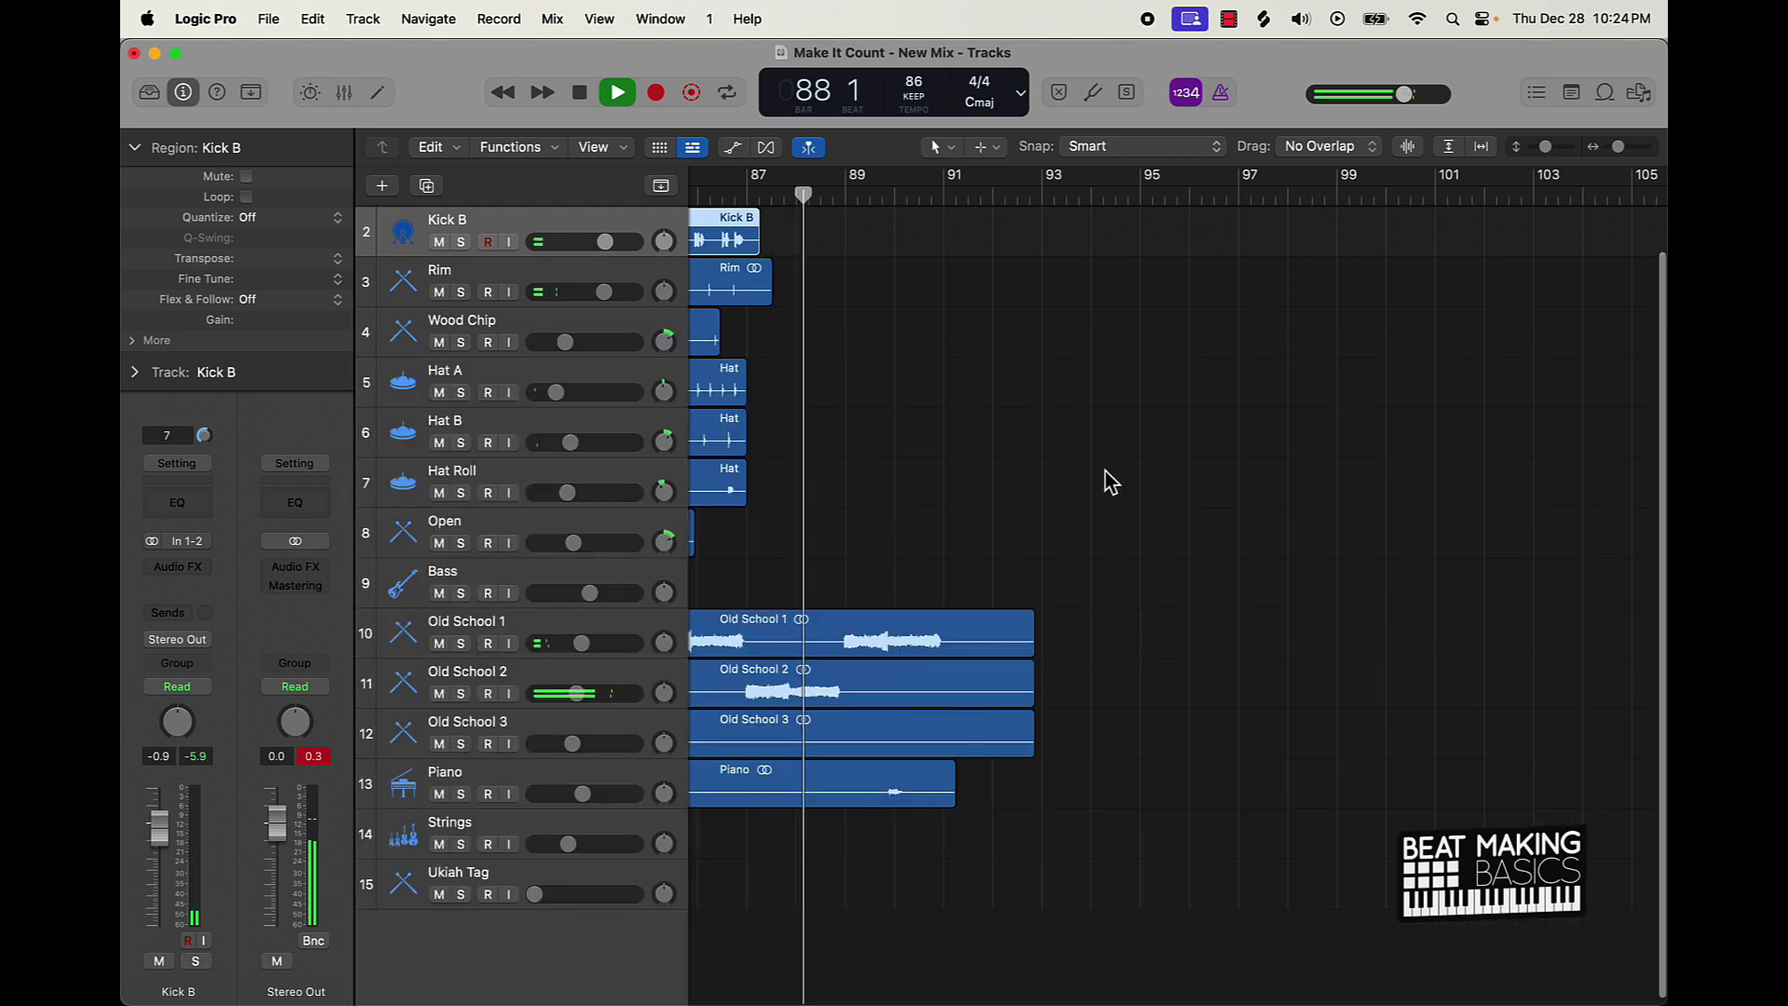
scroll(1129, 425, down, 3)
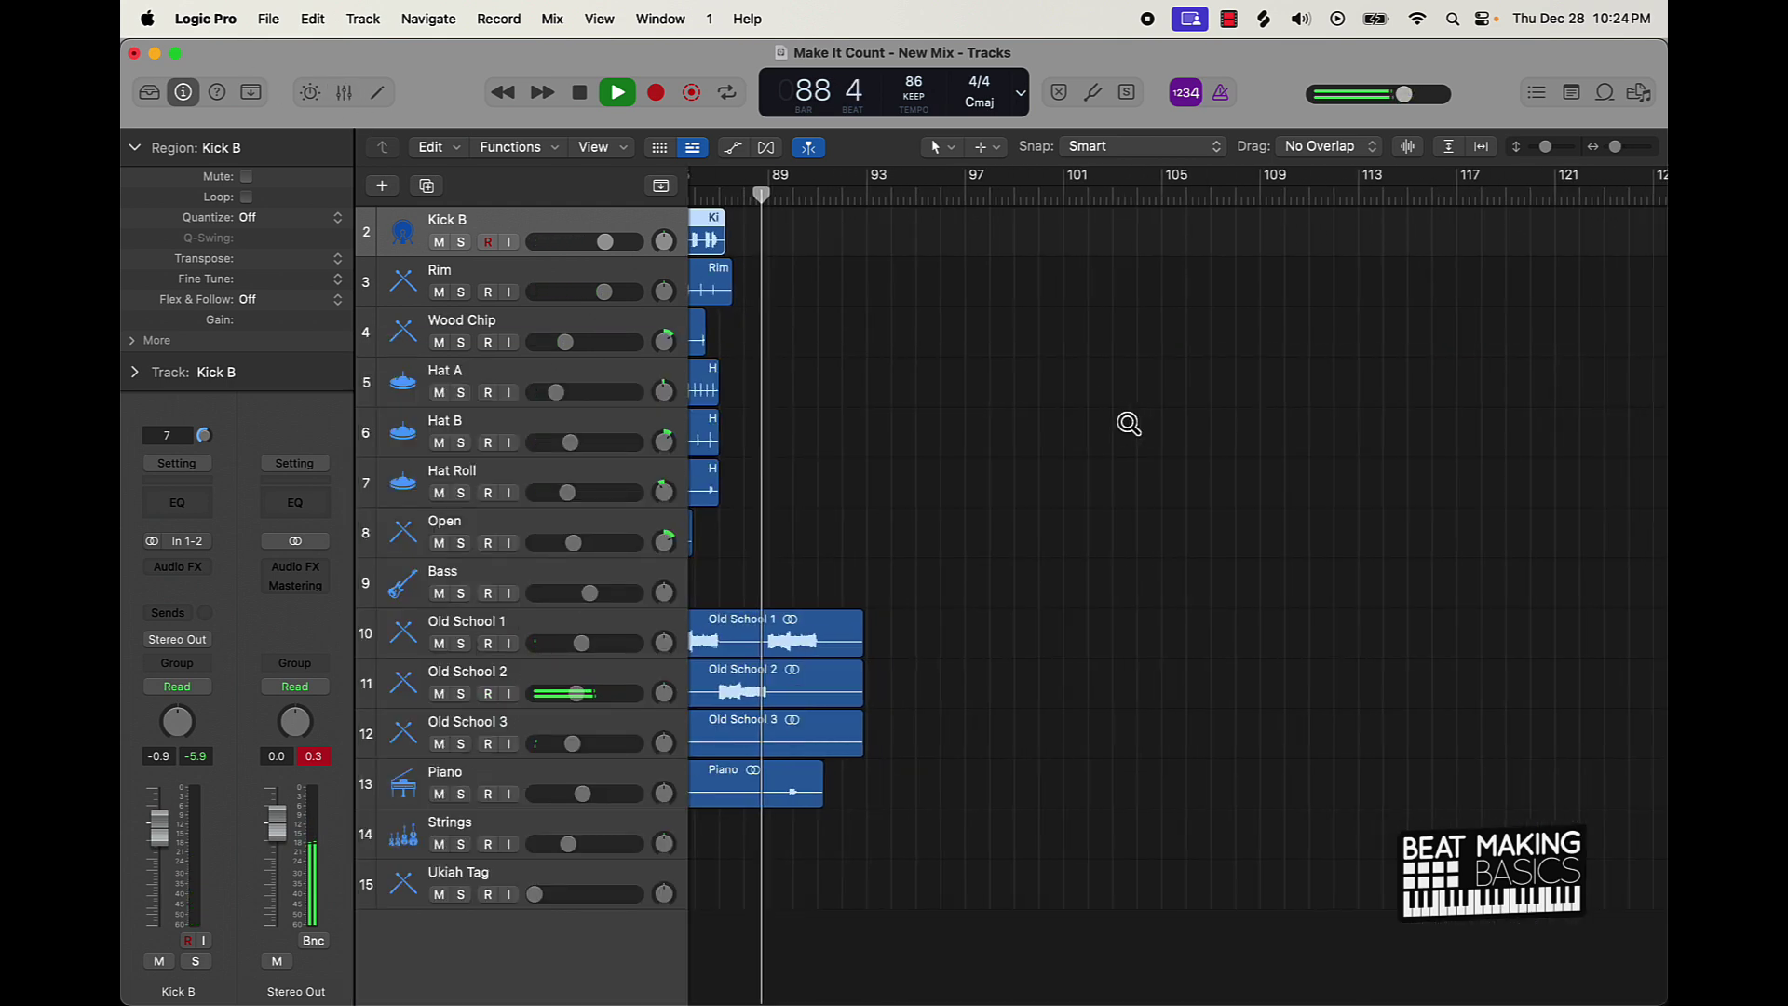
scroll(1129, 425, down, 3)
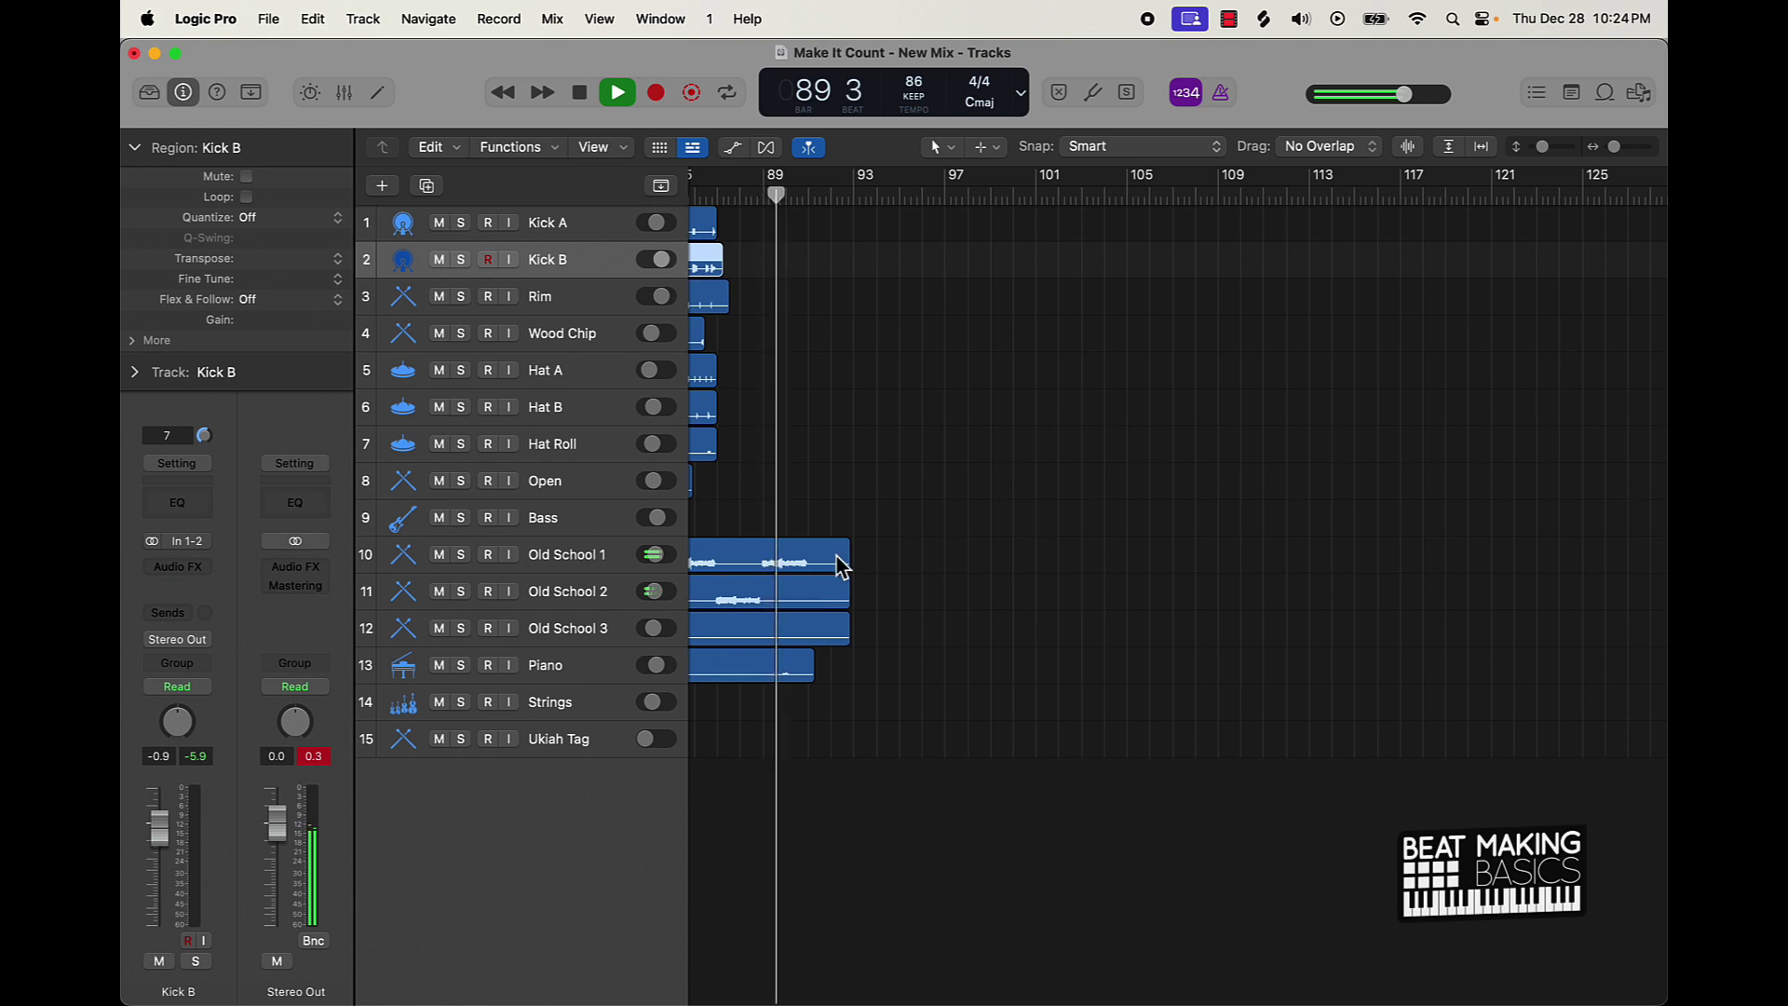
click(657, 664)
drag(658, 665, 659, 665)
key(space)
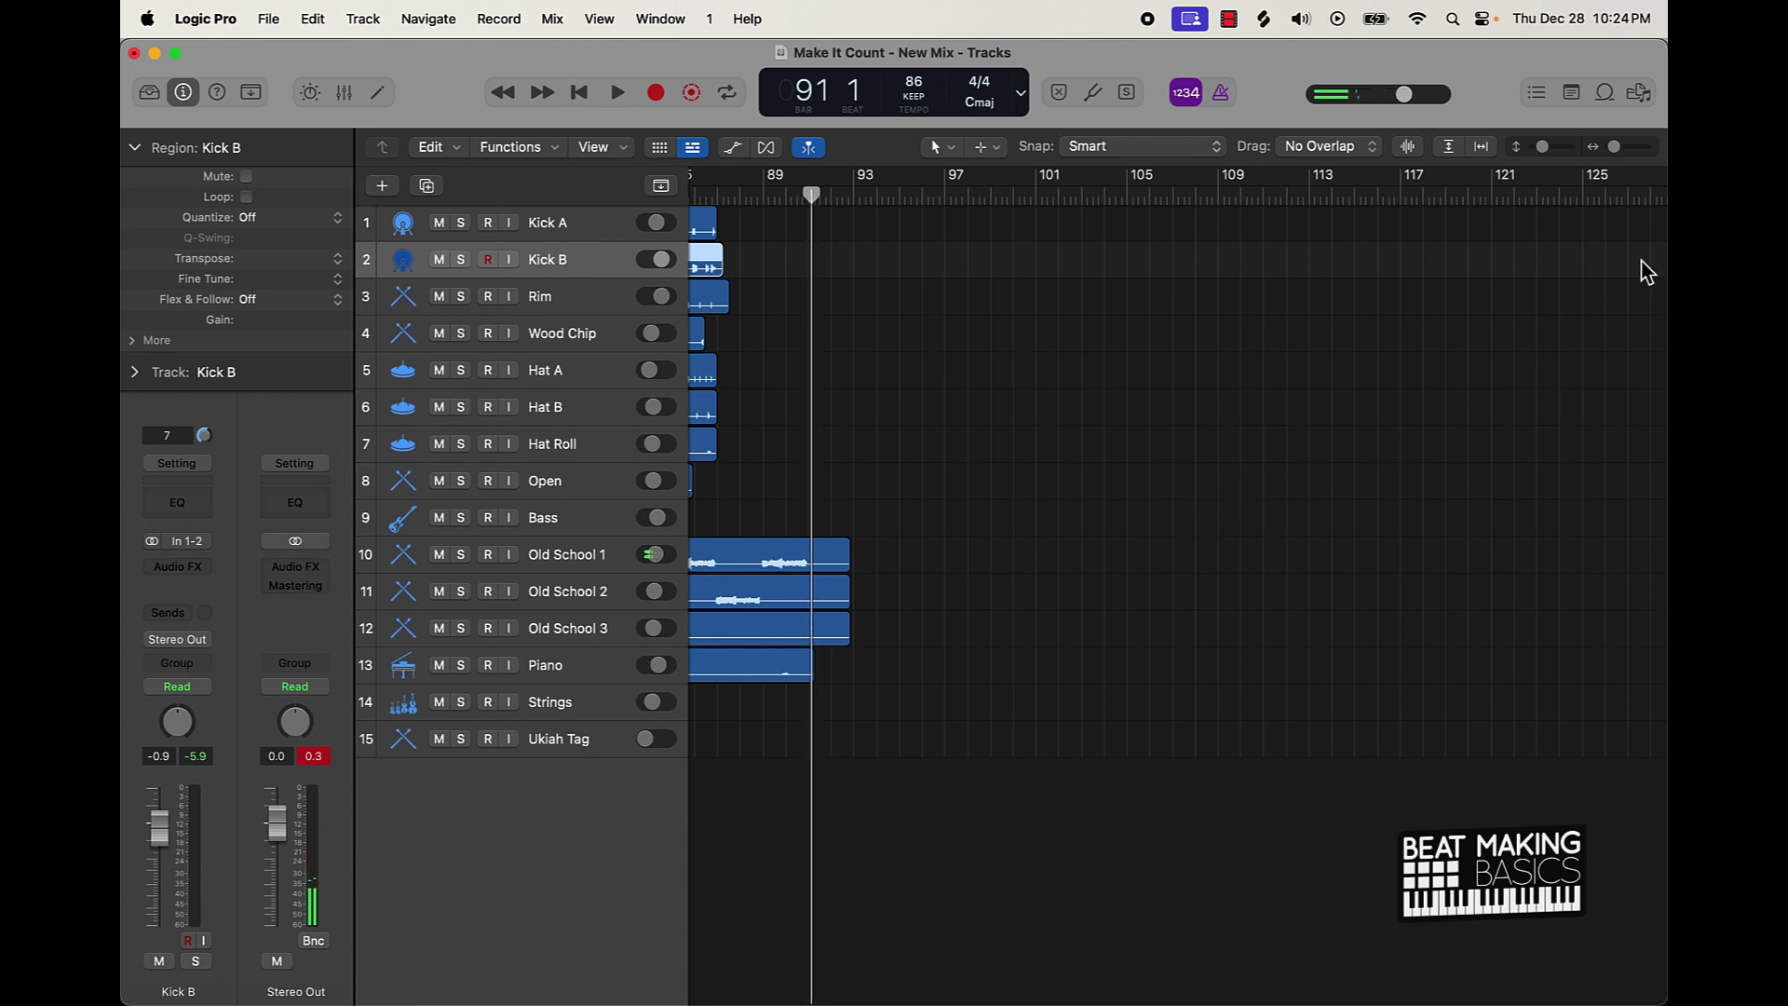
Step: Split the Old School 1, Old School 2, Old School 3 and Piano regions at bar 91 and delete the pieces after it
drag(925, 553, 788, 673)
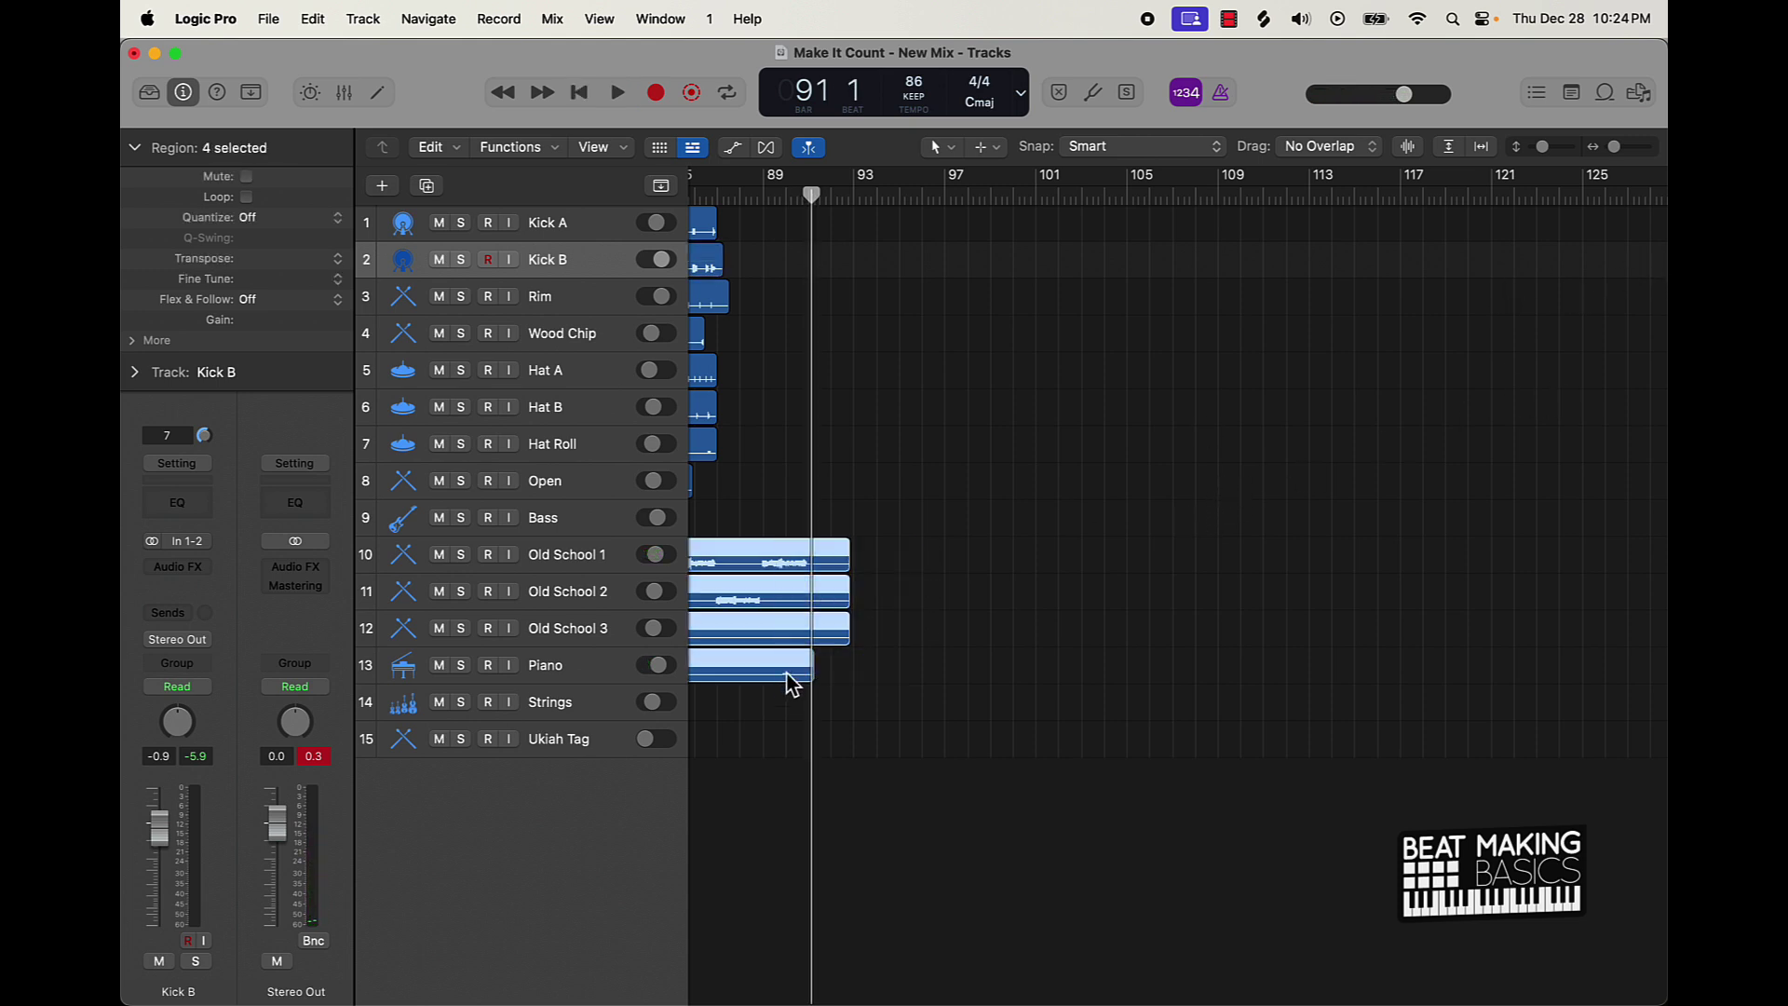
key(super+t)
key(Delete)
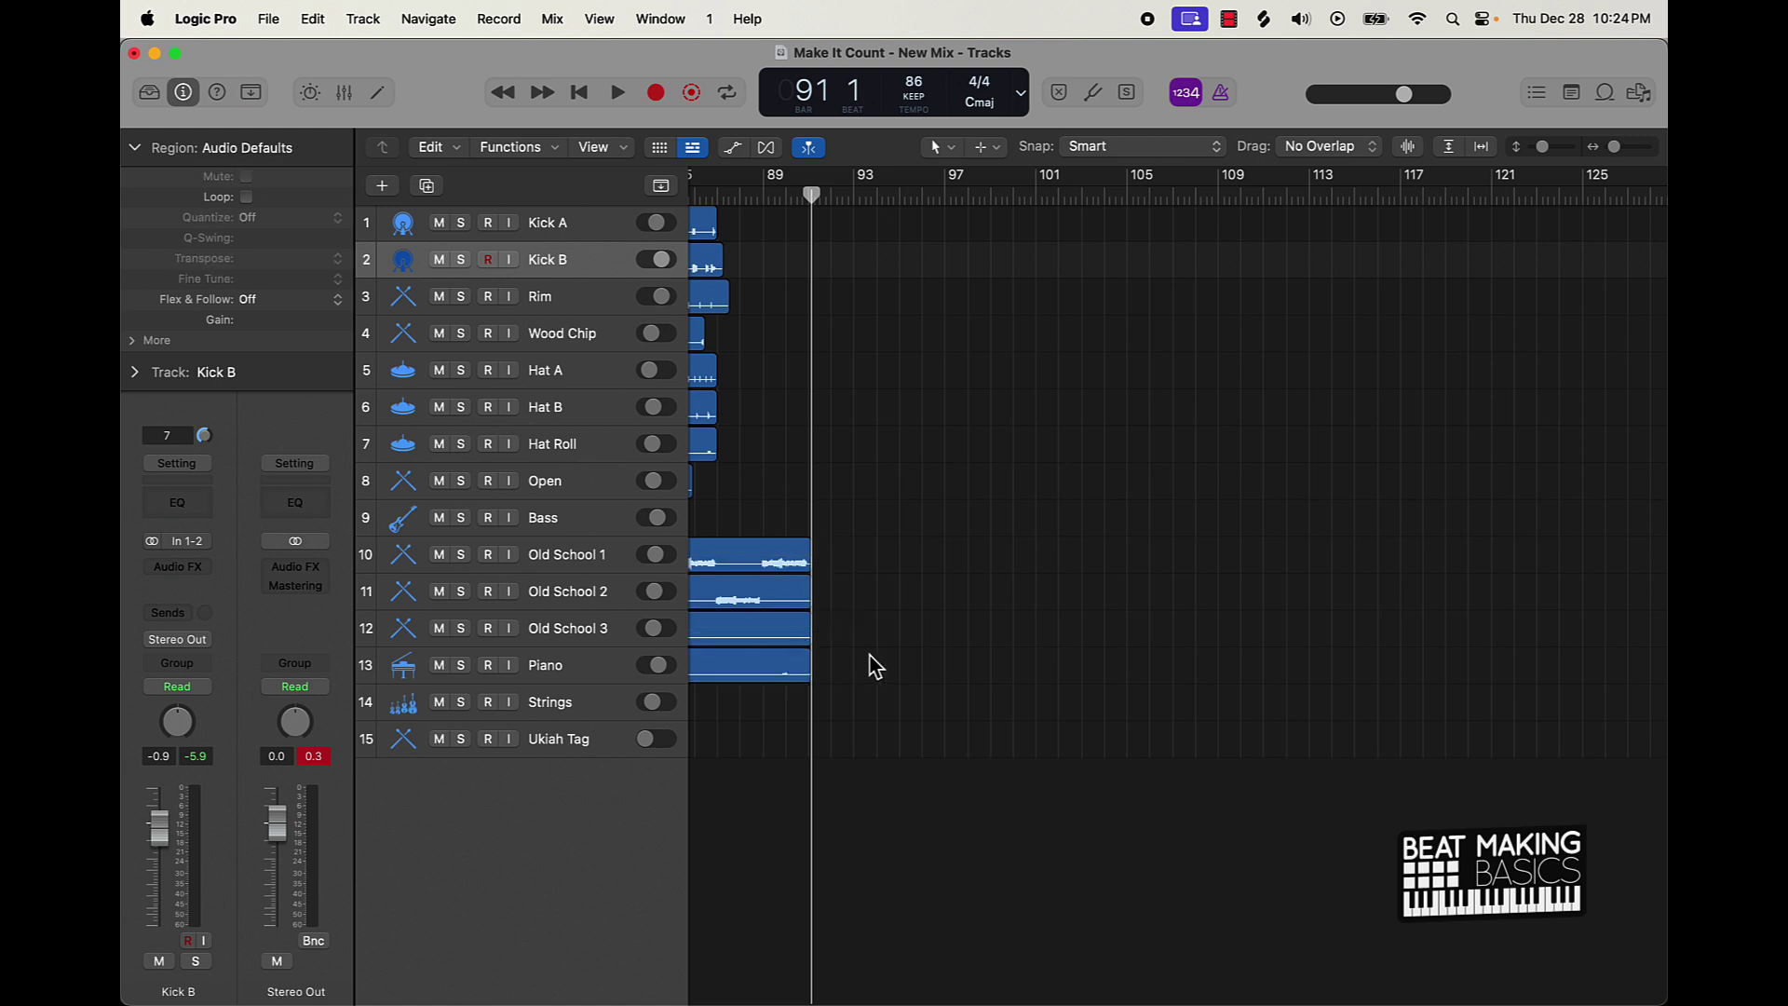
Step: Select the four trimmed Old School and Piano regions and switch to the Fade tool to fade their ends
drag(849, 563, 786, 698)
key(t)
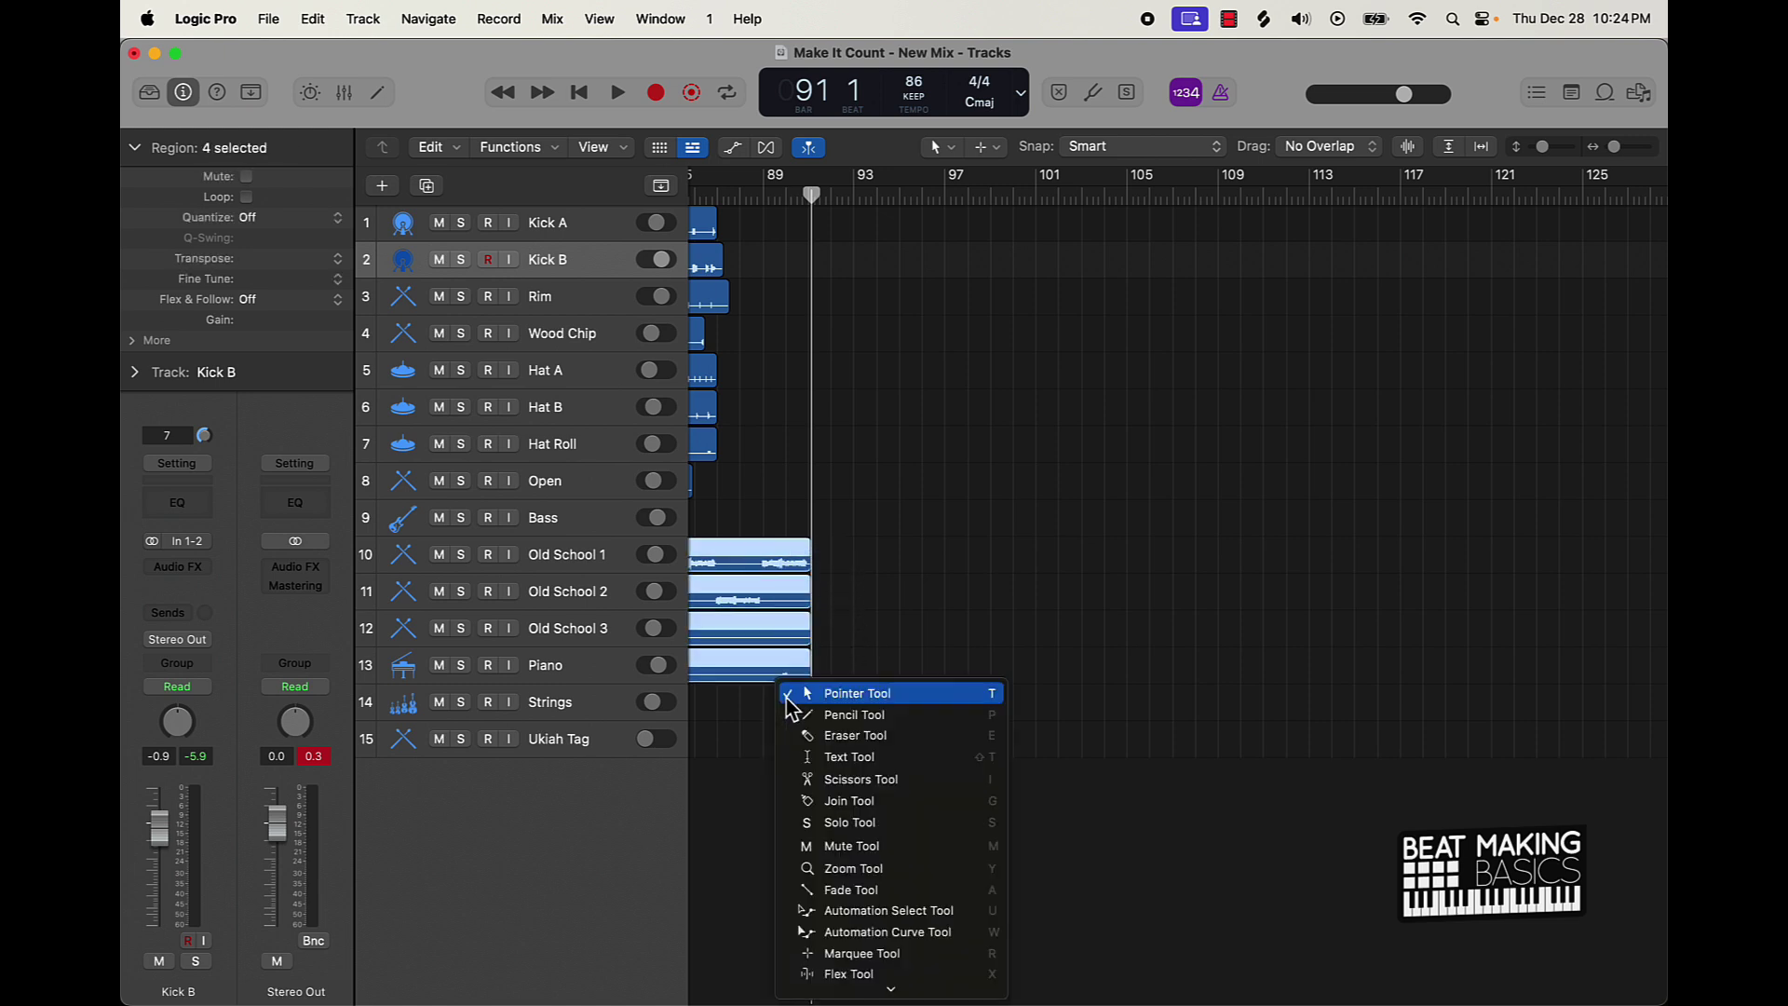
click(788, 698)
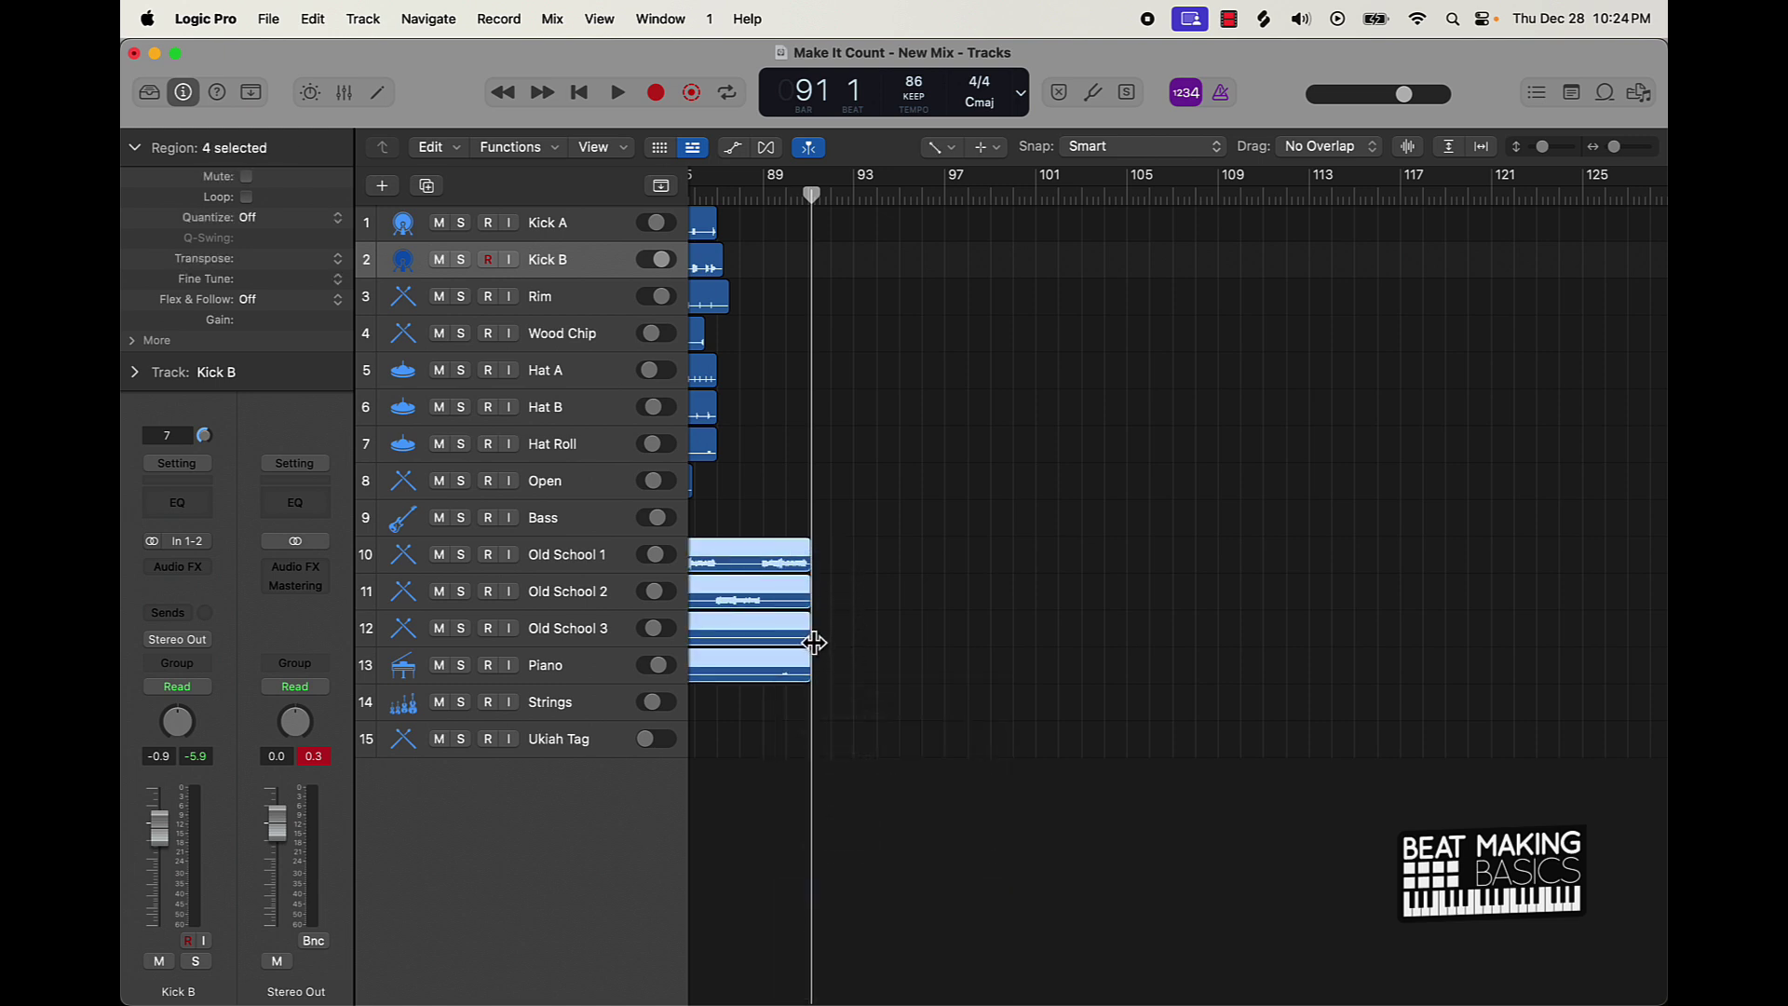
click(993, 601)
ctrl+alt+click(998, 589)
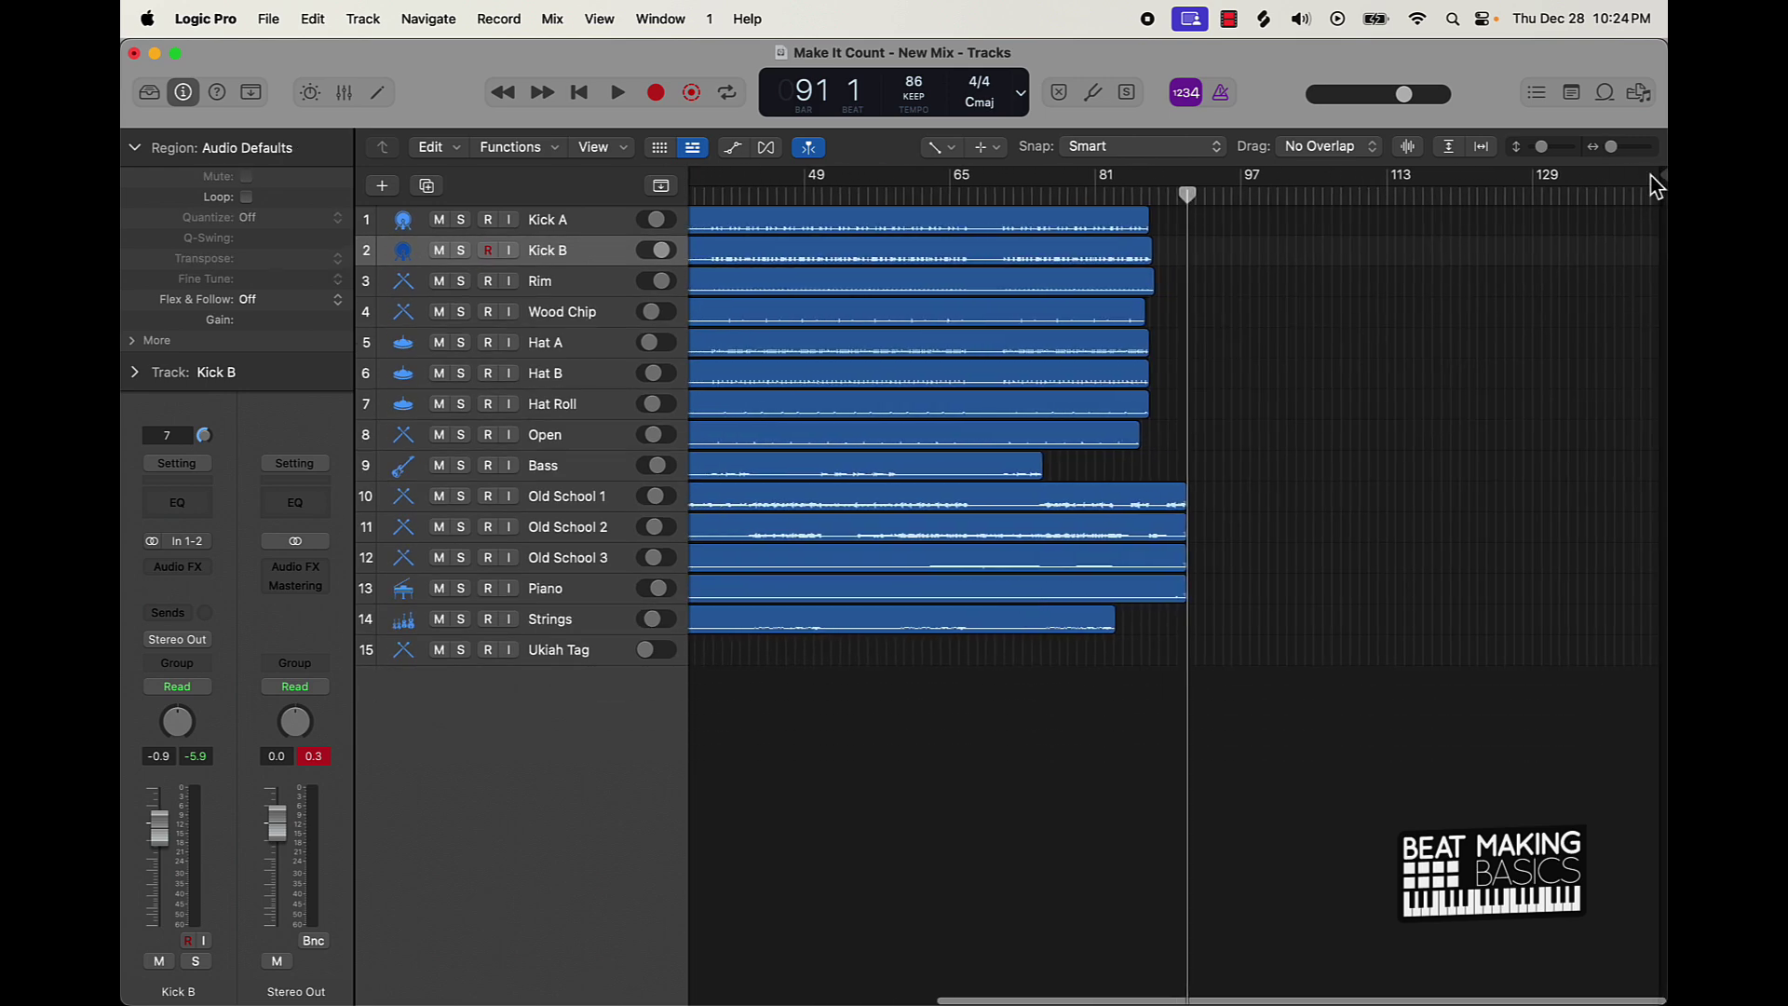
Step: Move the project end marker back to about bar 91, beat 2, just after the last regions
drag(1653, 182, 1183, 652)
ctrl+alt+click(1185, 654)
ctrl+alt+click(1193, 650)
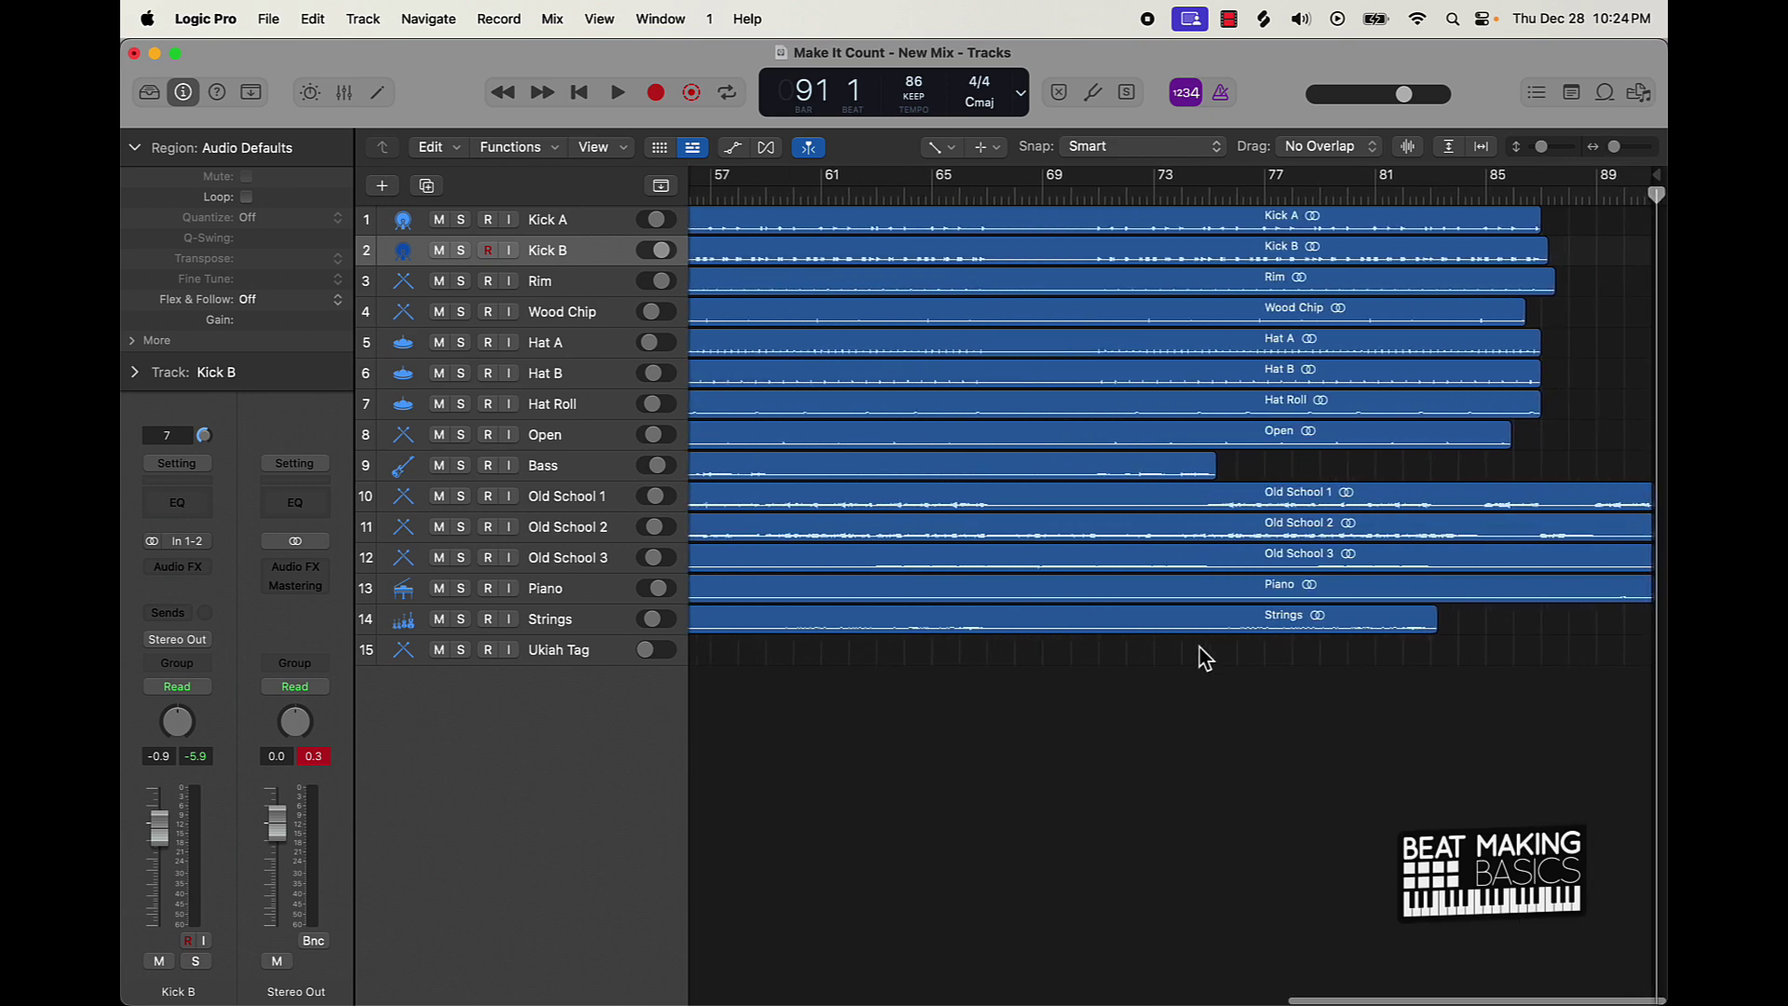
drag(1659, 196, 1618, 203)
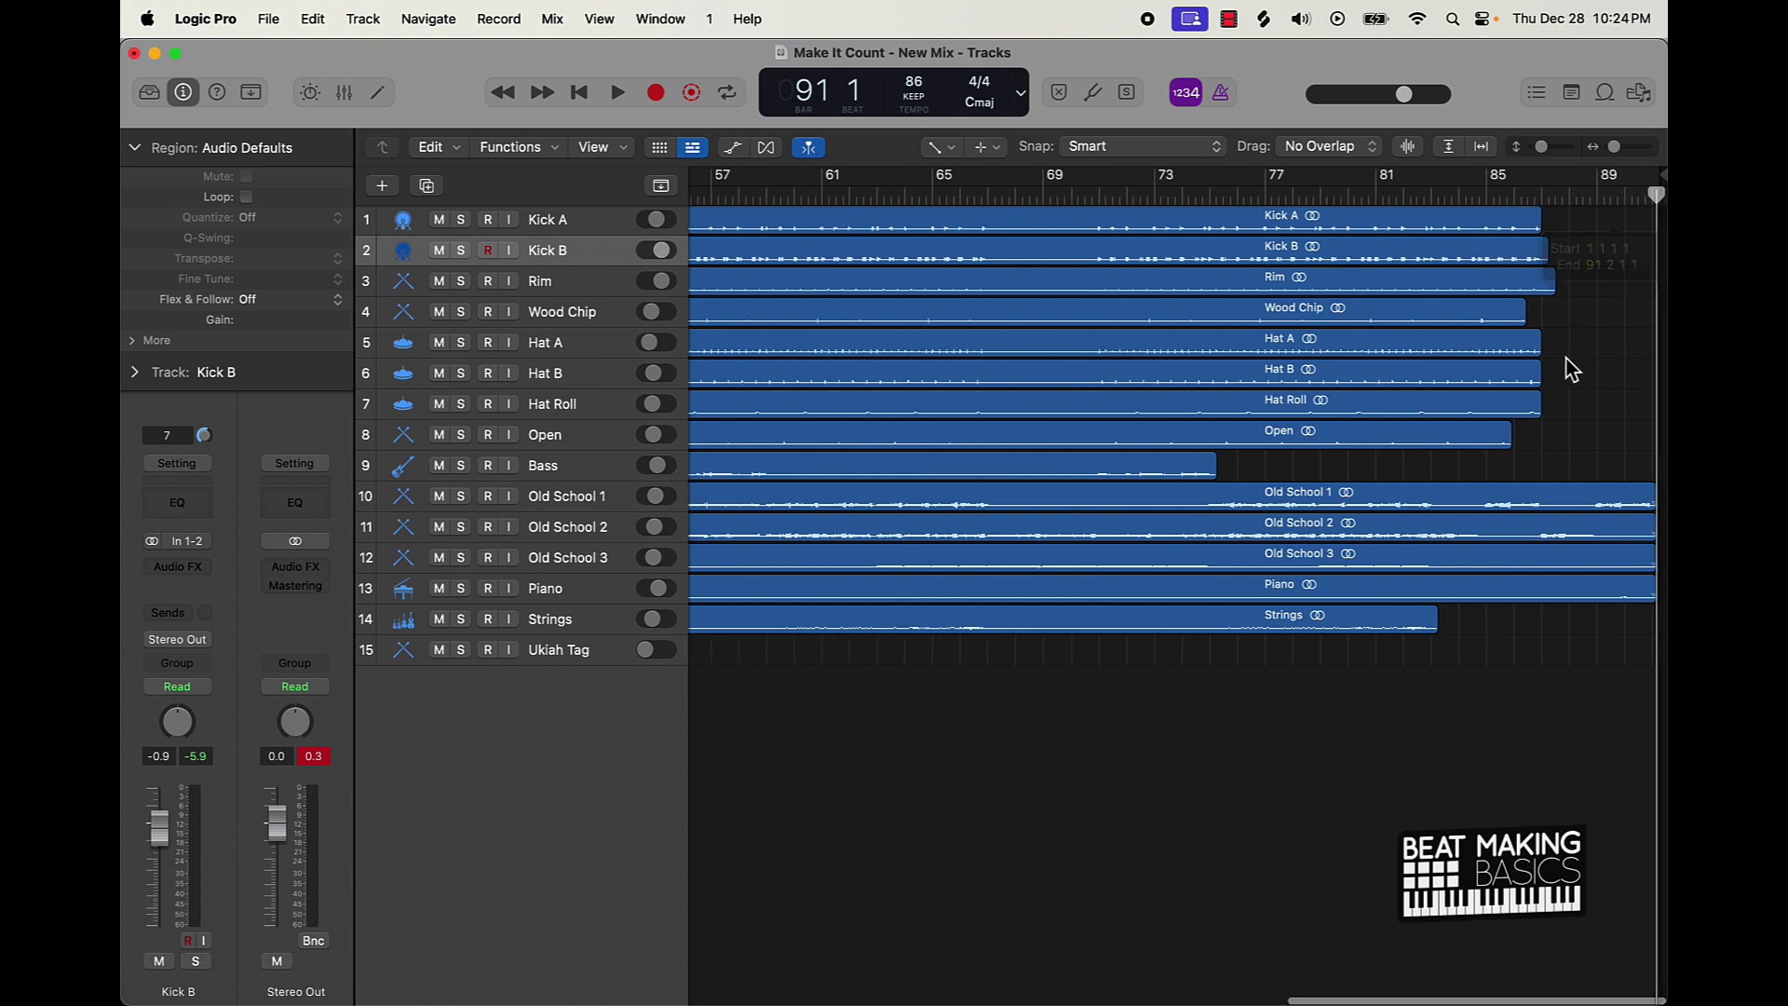
Step: Play the project from the beginning and switch back to the Pointer tool
key(Return)
key(space)
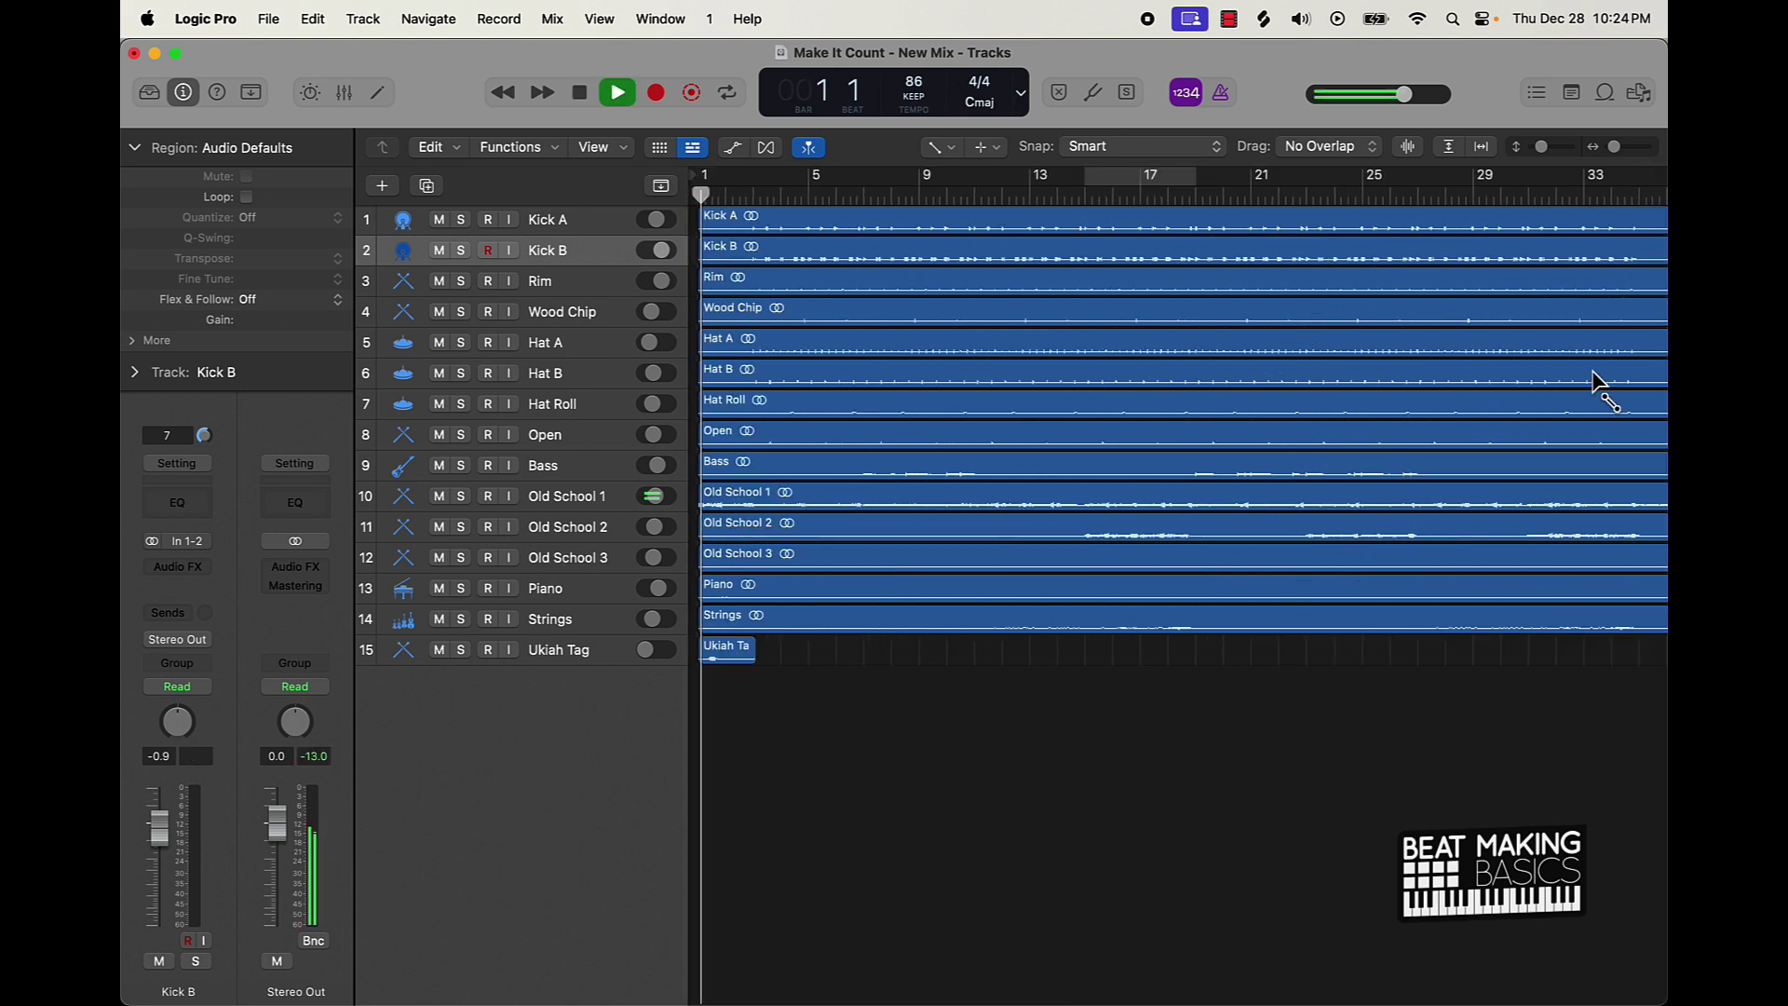
key(t)
click(843, 691)
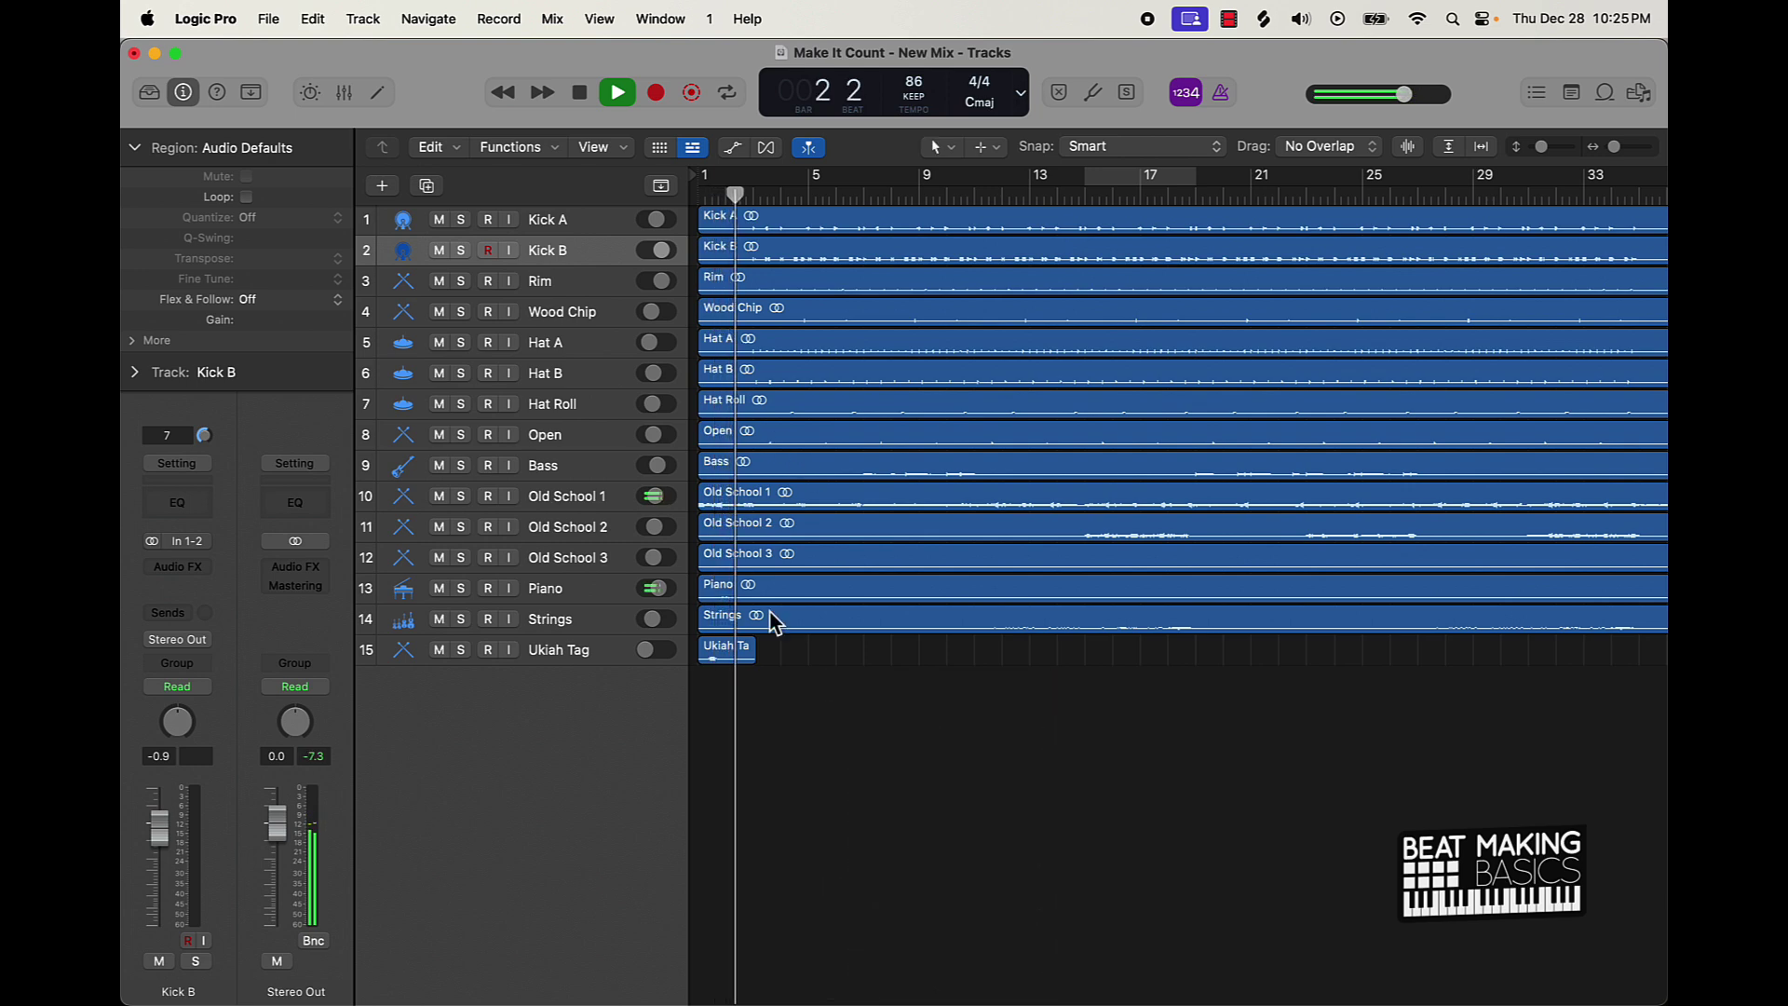
Step: Lower the Bass fader to −5.2 dB and raise the Ukiah Tag fader to −6.8 dB, replaying the intro to check them
click(347, 93)
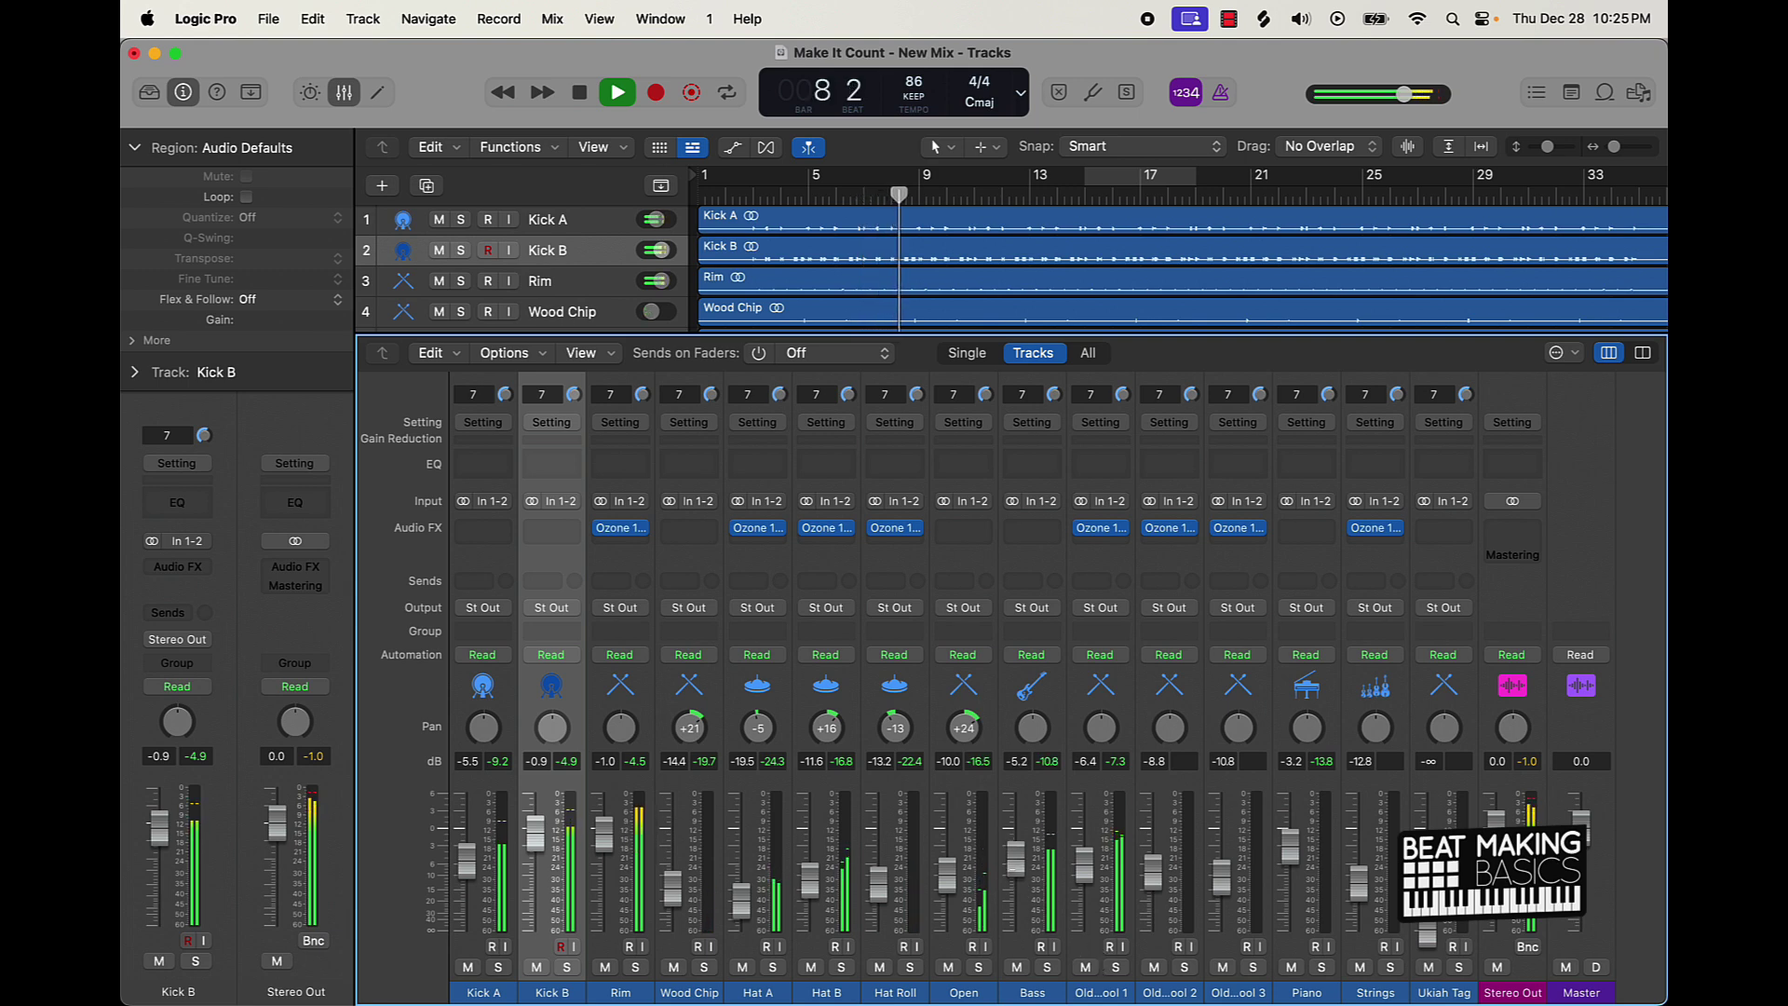
key(Return)
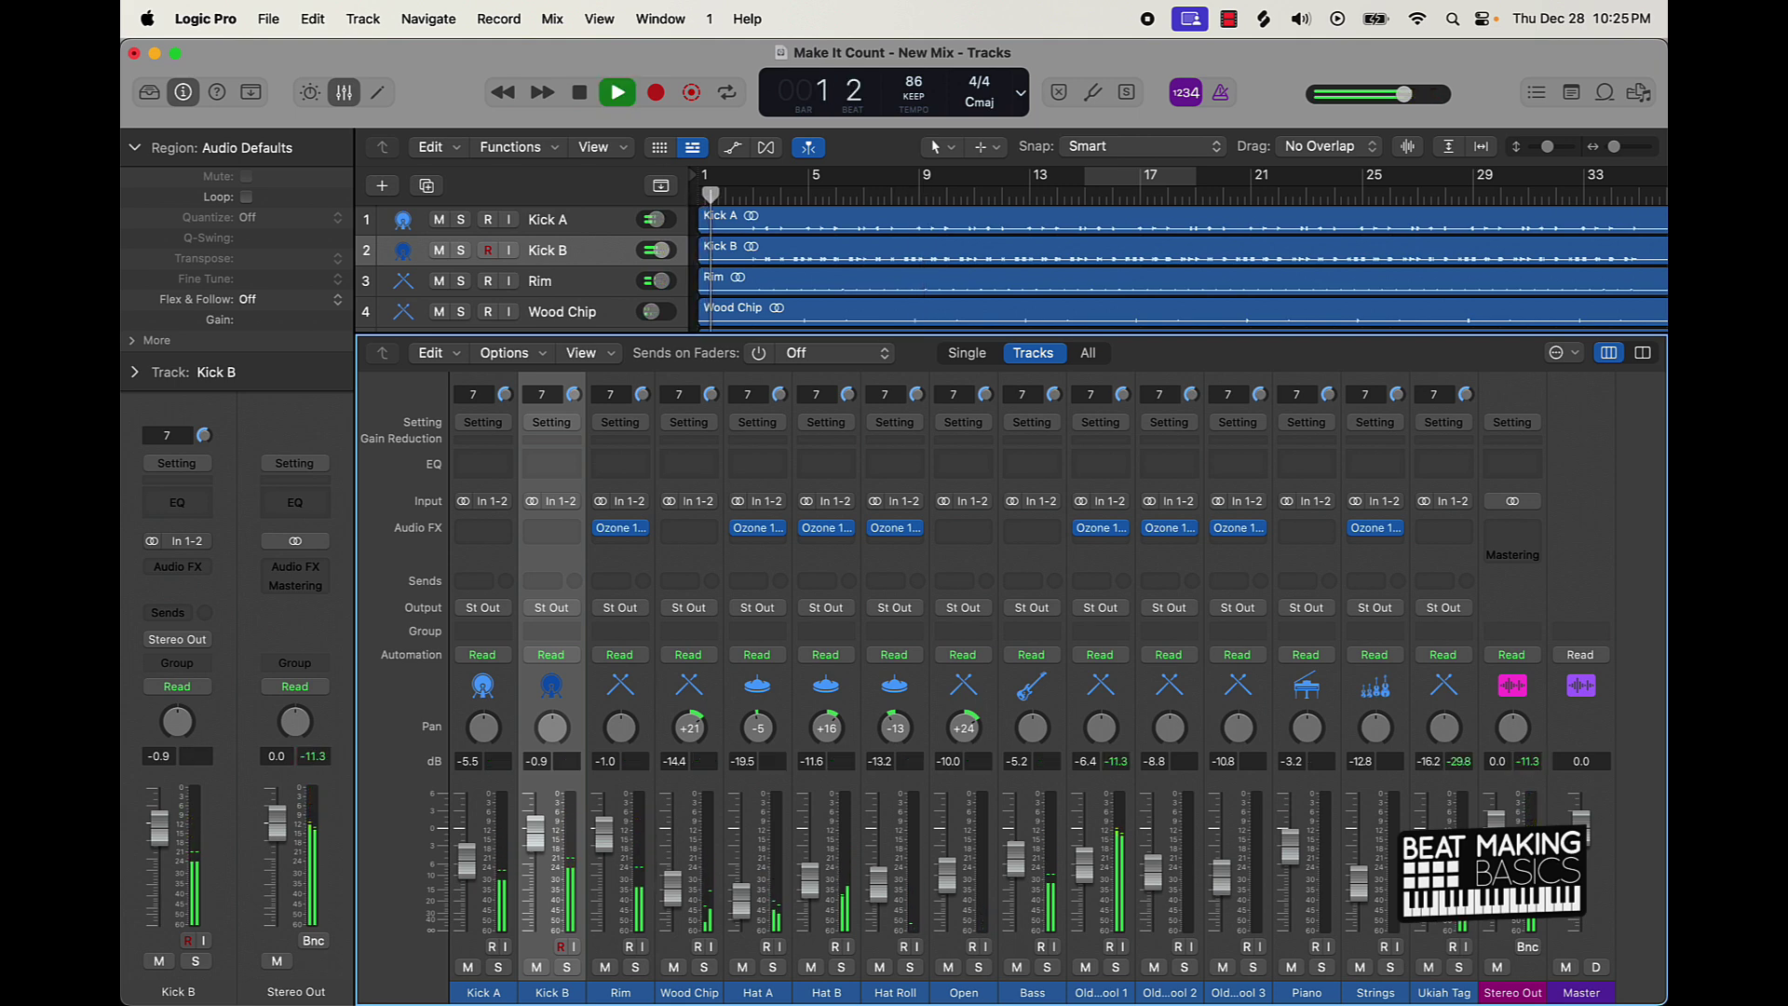
key(Return)
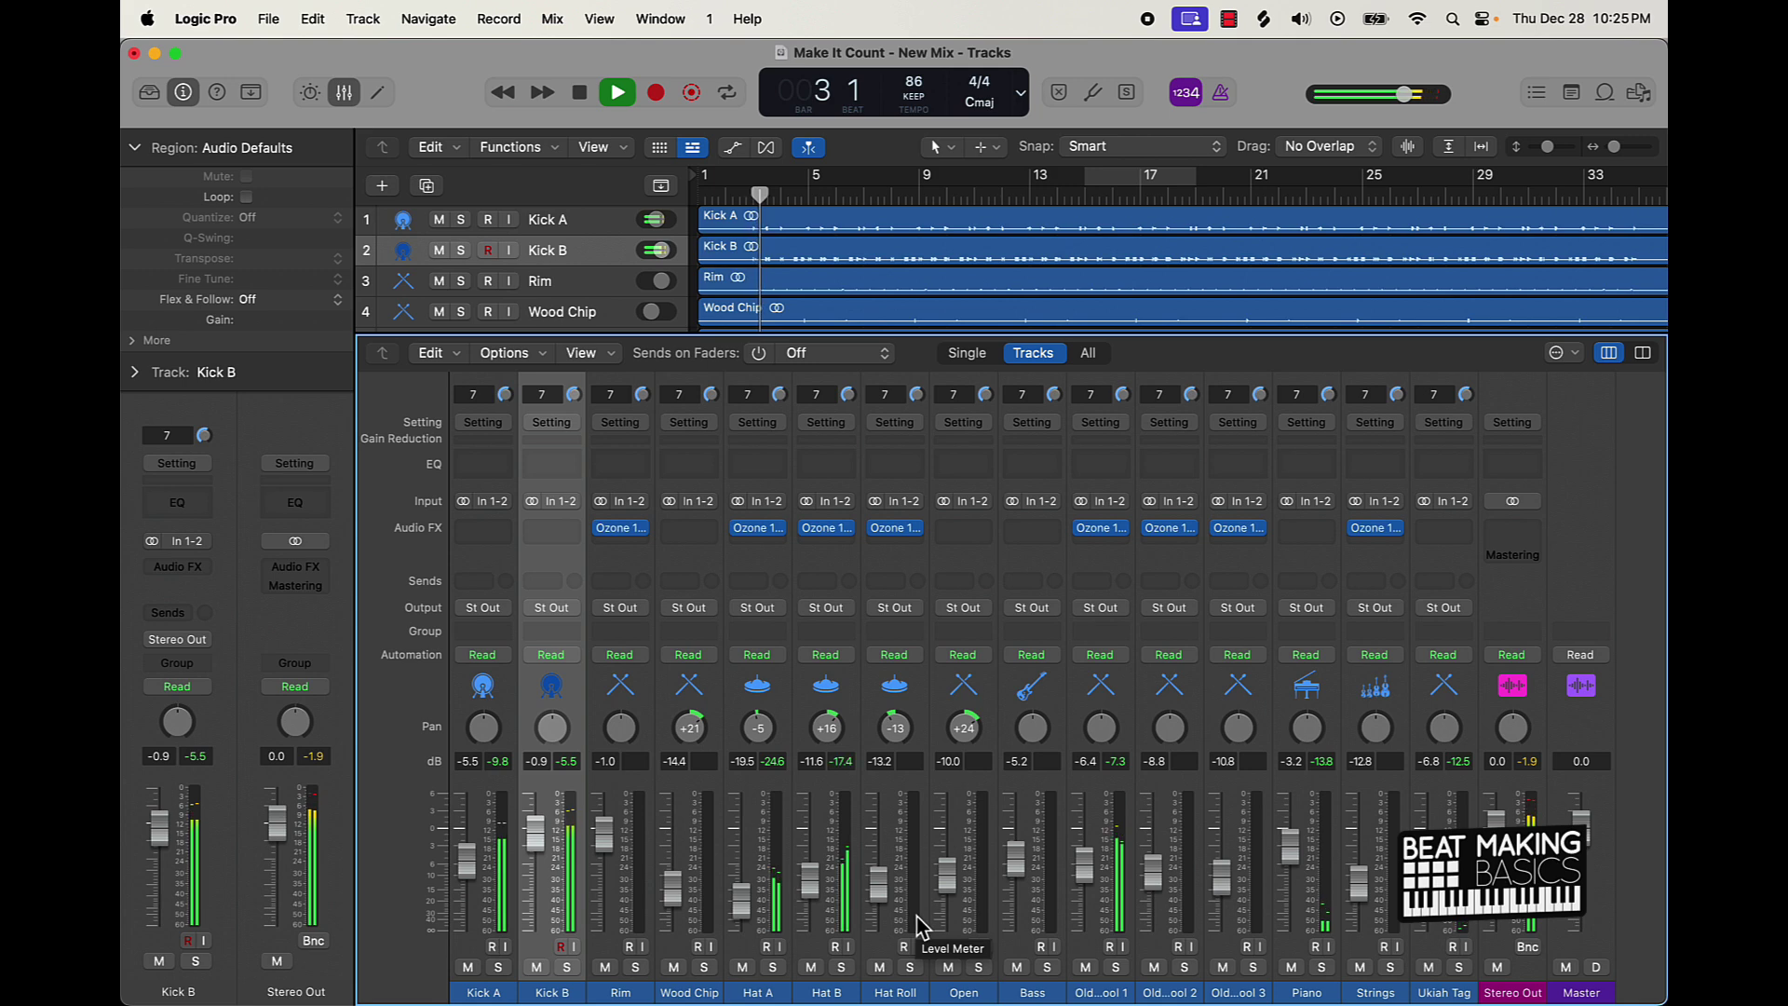
Step: Insert Spreader on Old School 1 with Intensity at 4 % and close the plug-in
click(1124, 555)
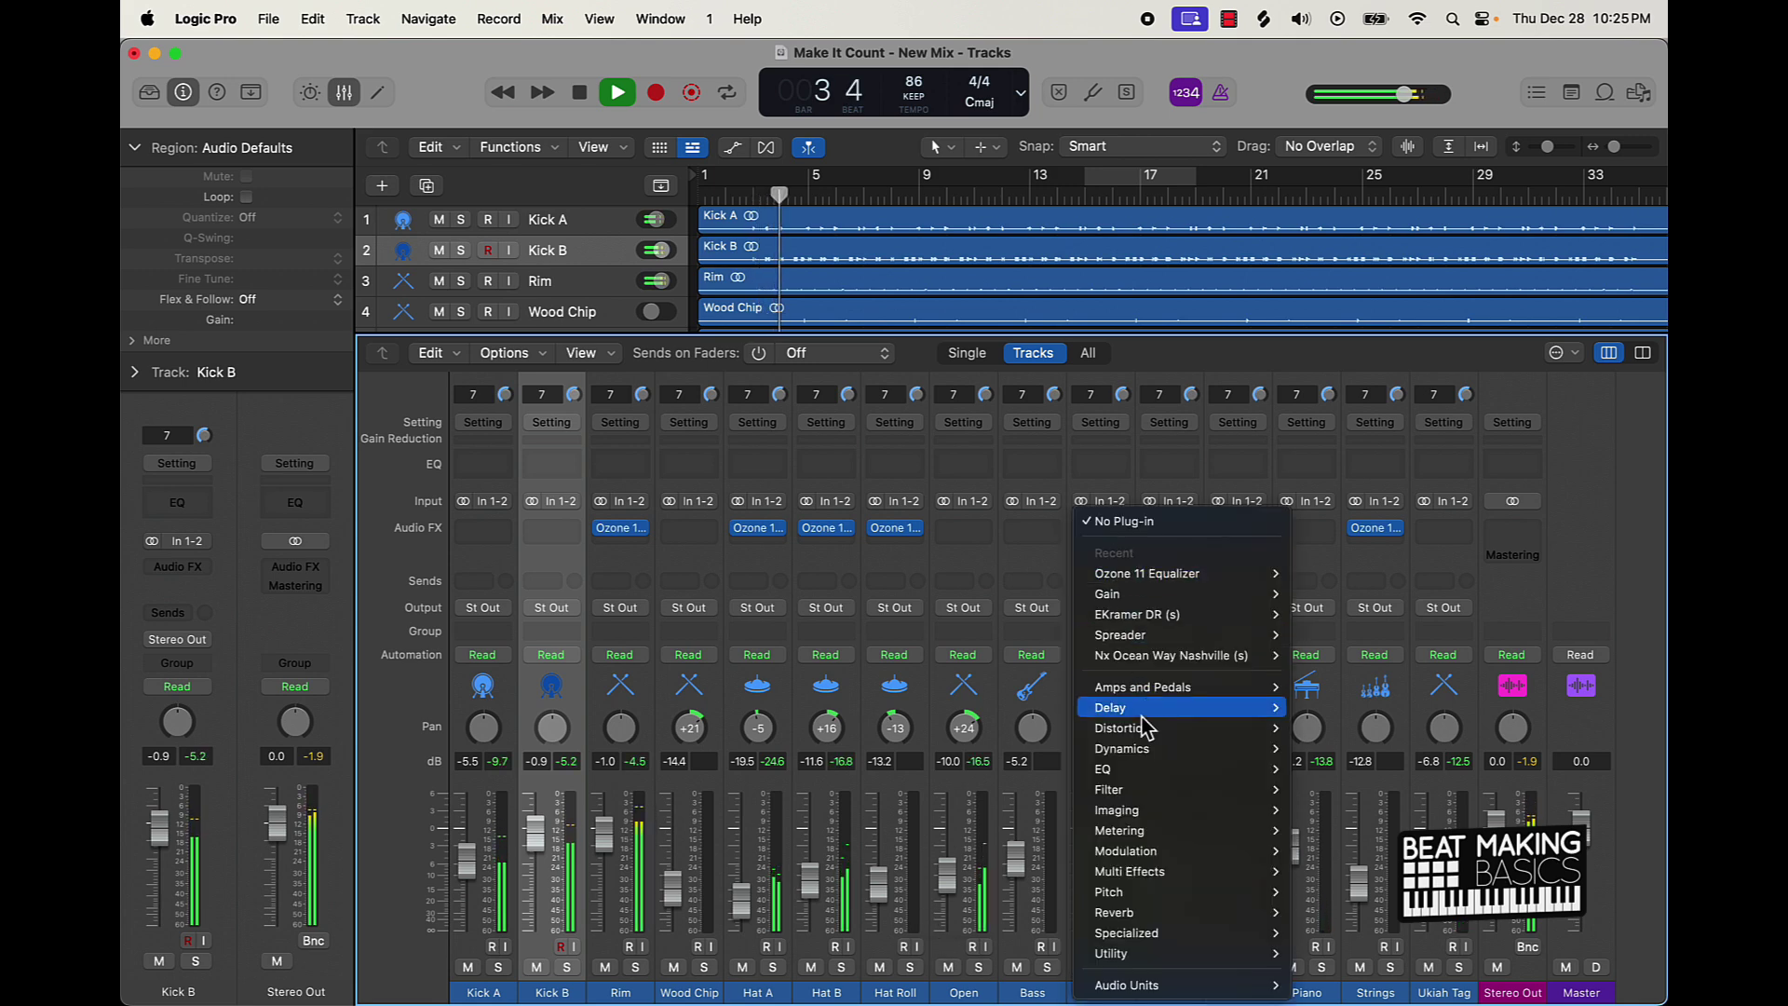
mouse_move(1153, 874)
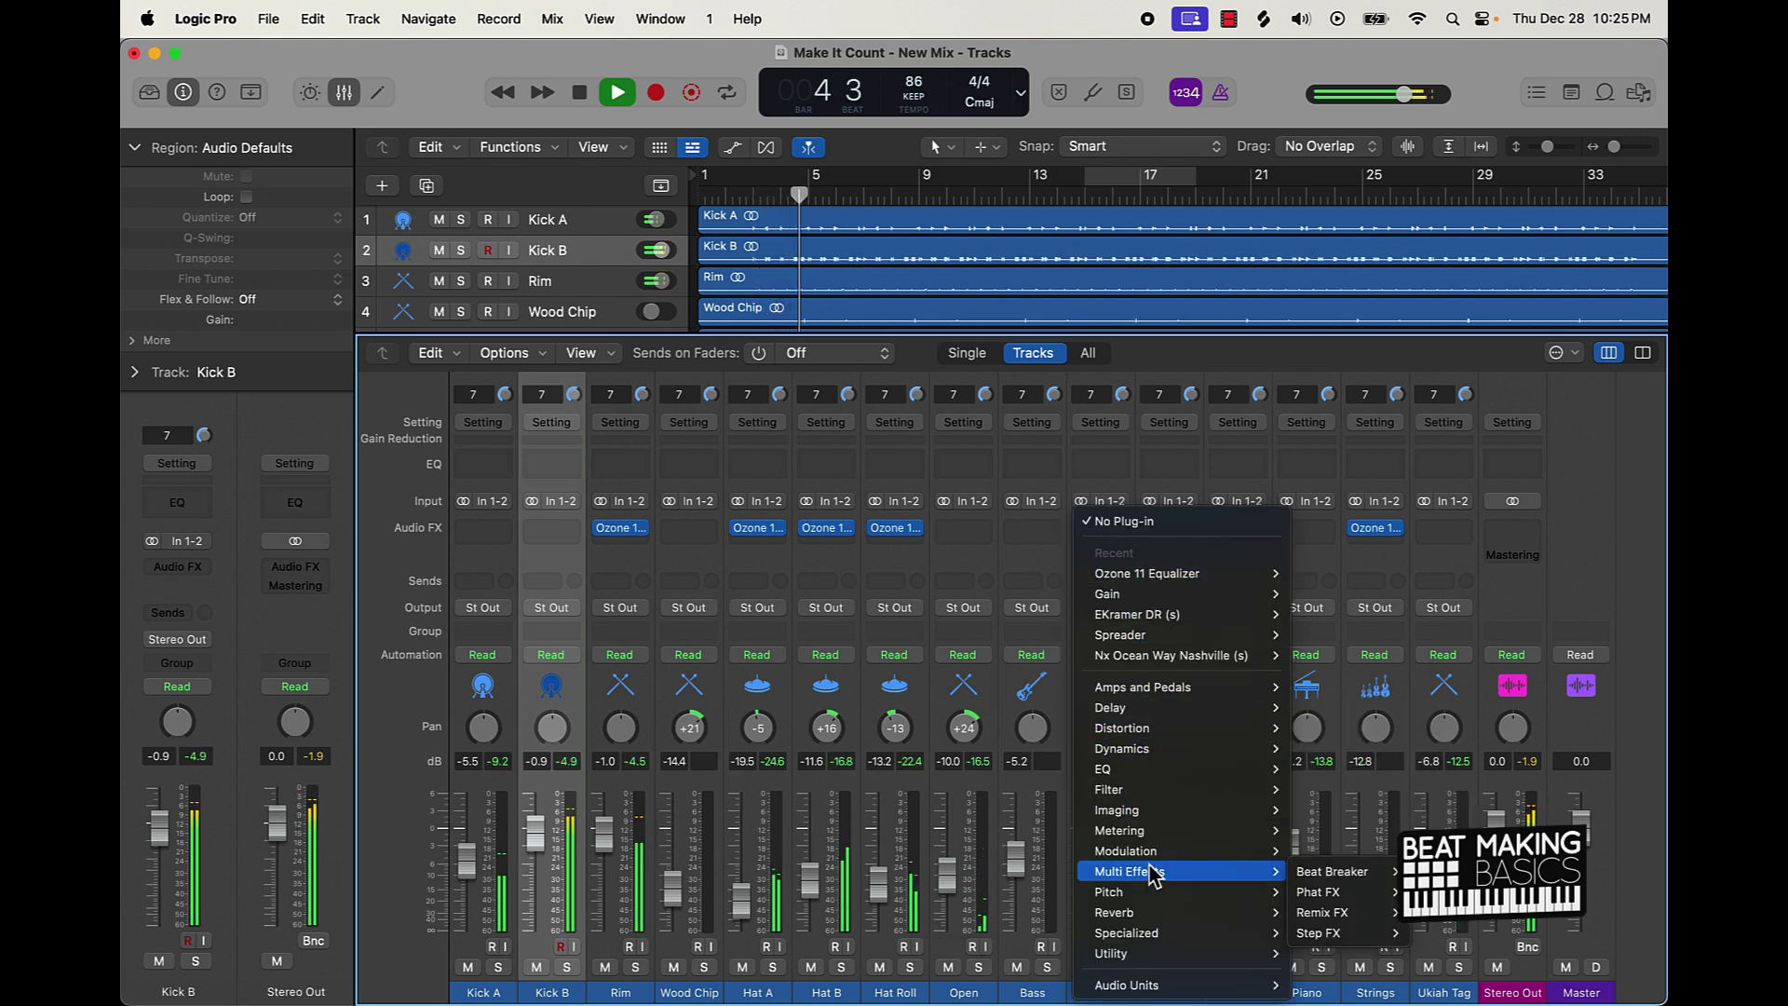
mouse_move(1248, 852)
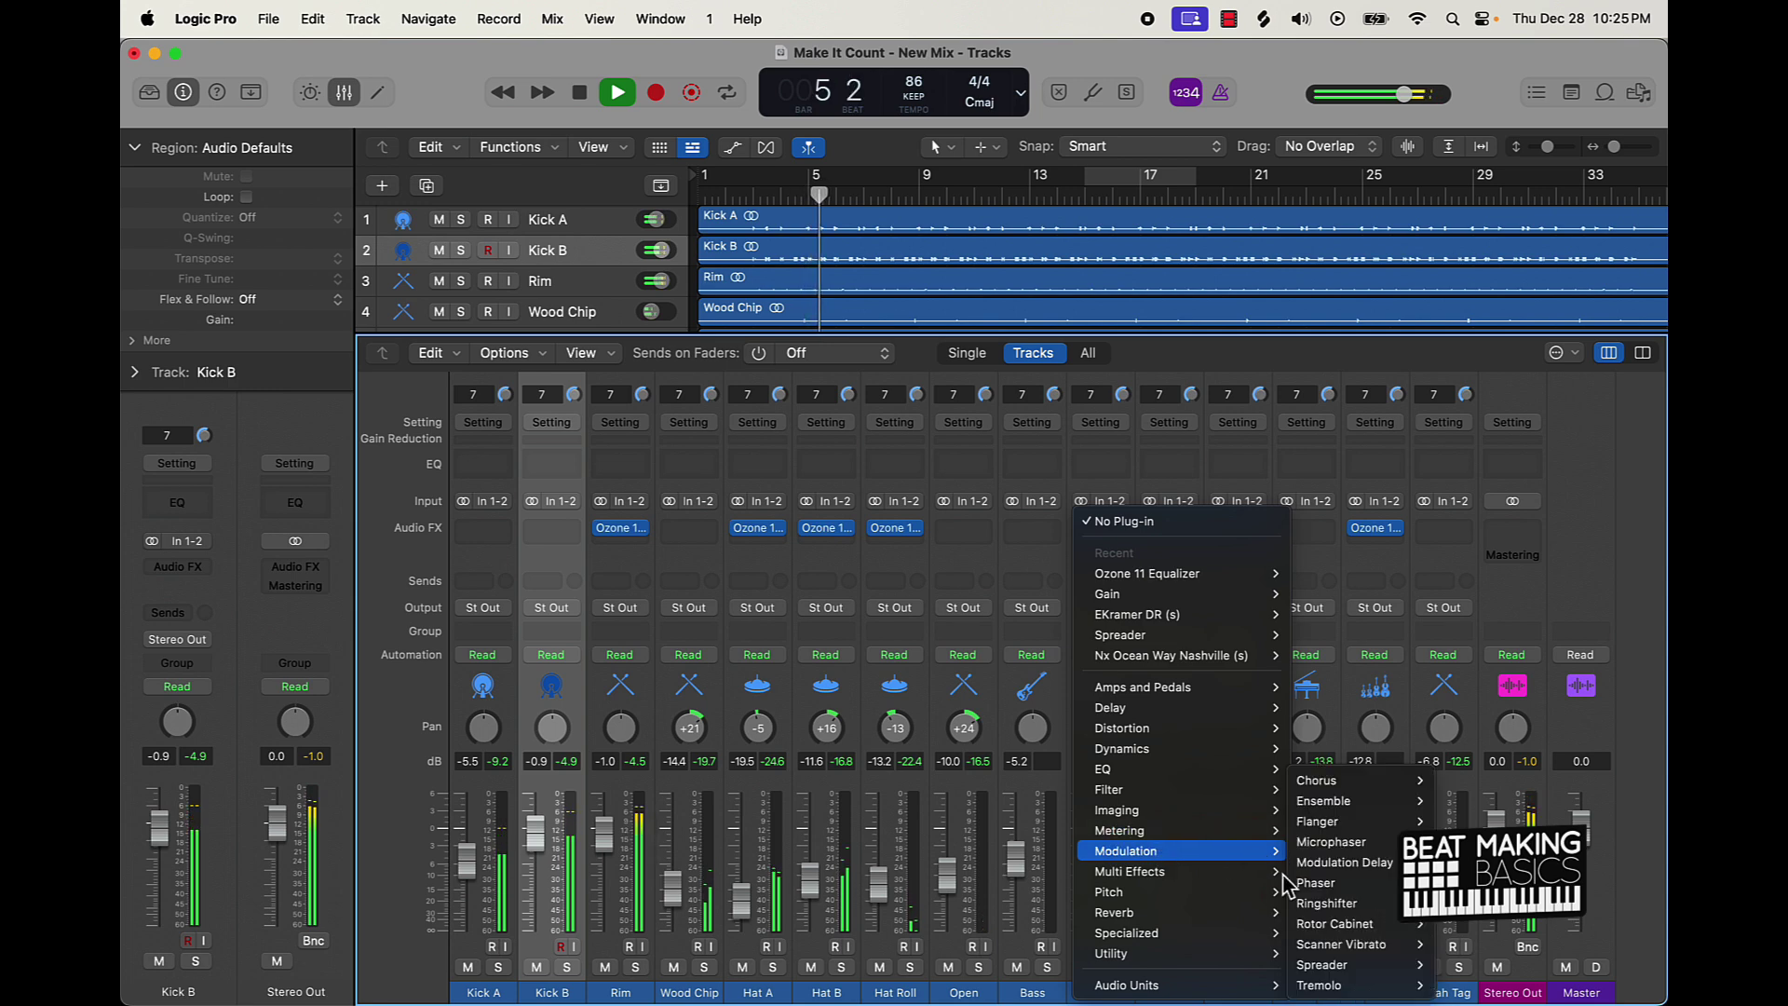
click(1332, 965)
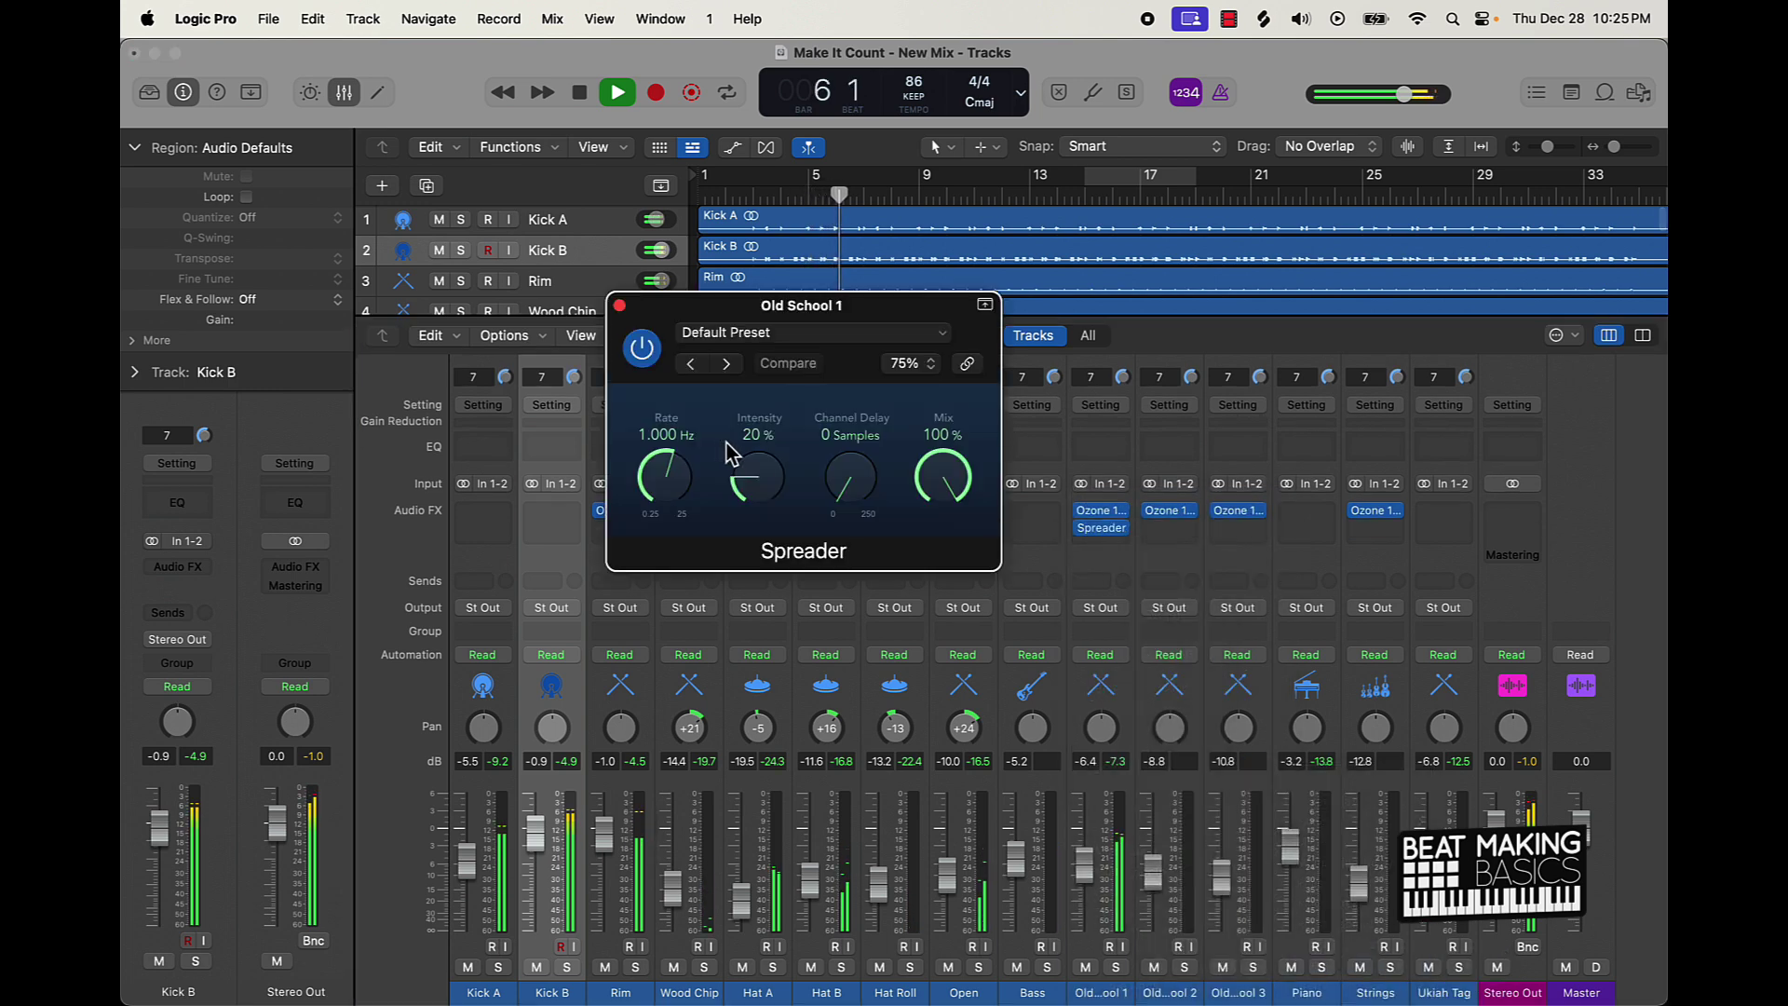
drag(750, 496, 757, 529)
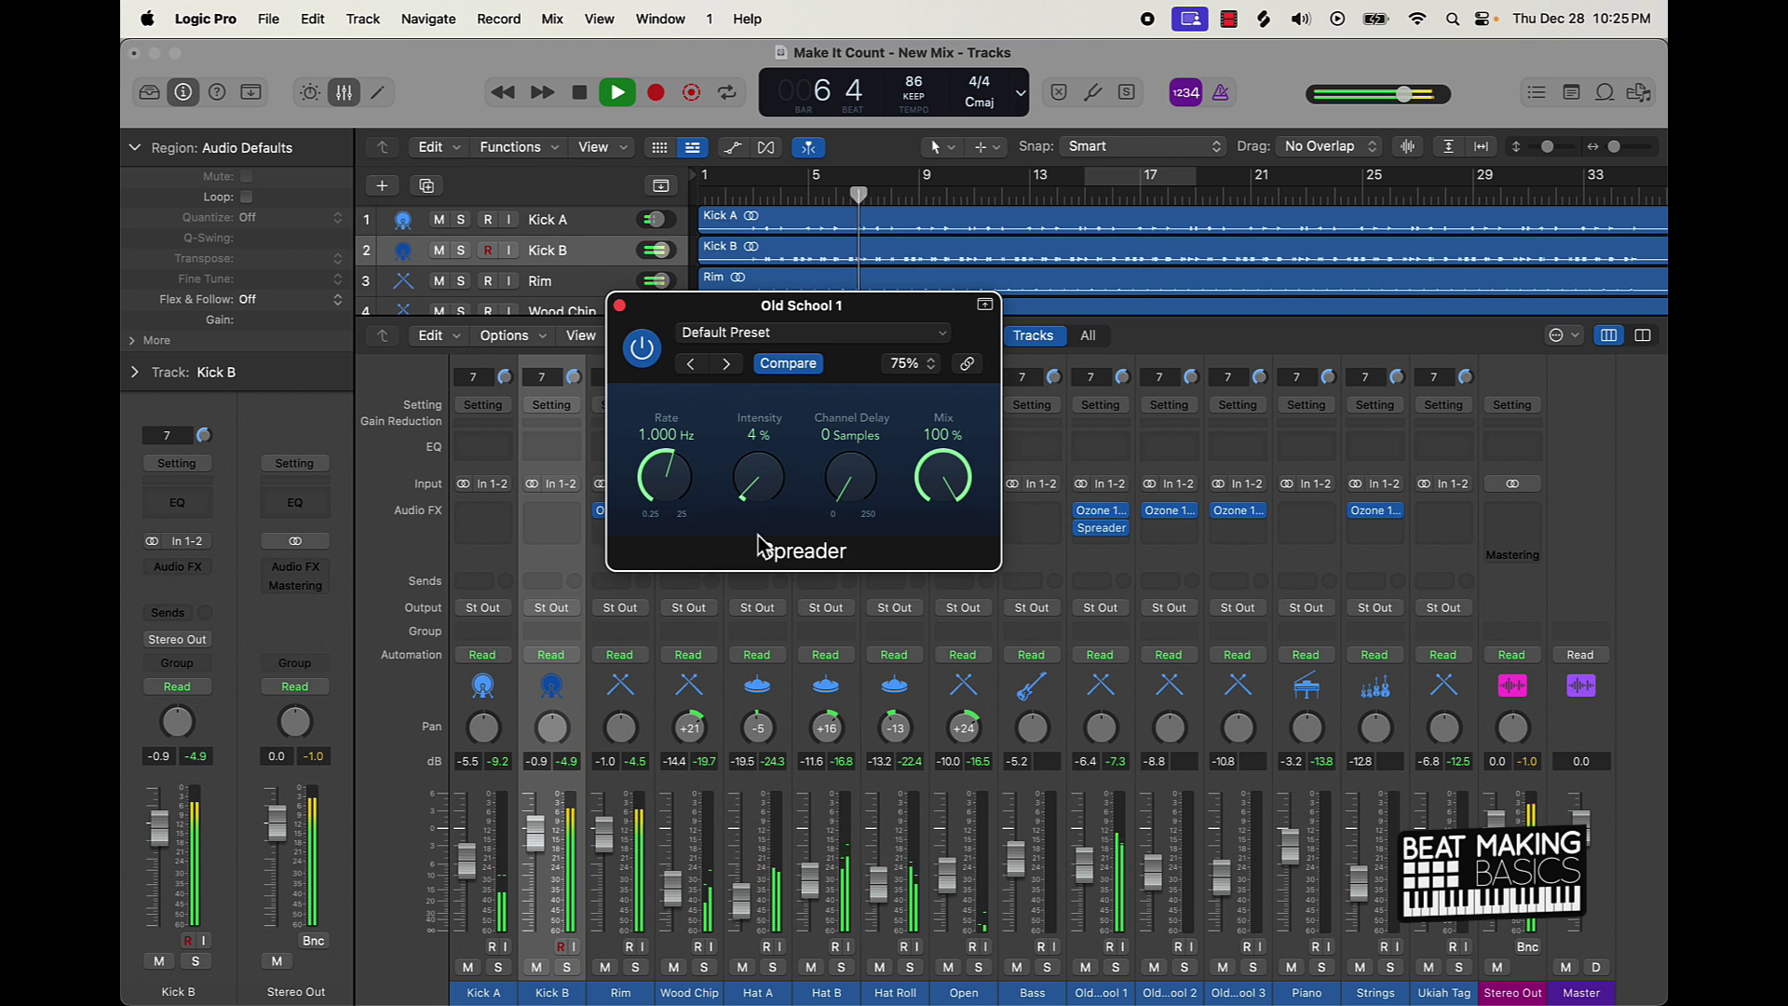
click(619, 305)
Step: Replace Spreader on Old School 1 with RC-20 Retro Color and turn off its Noise module
click(1123, 511)
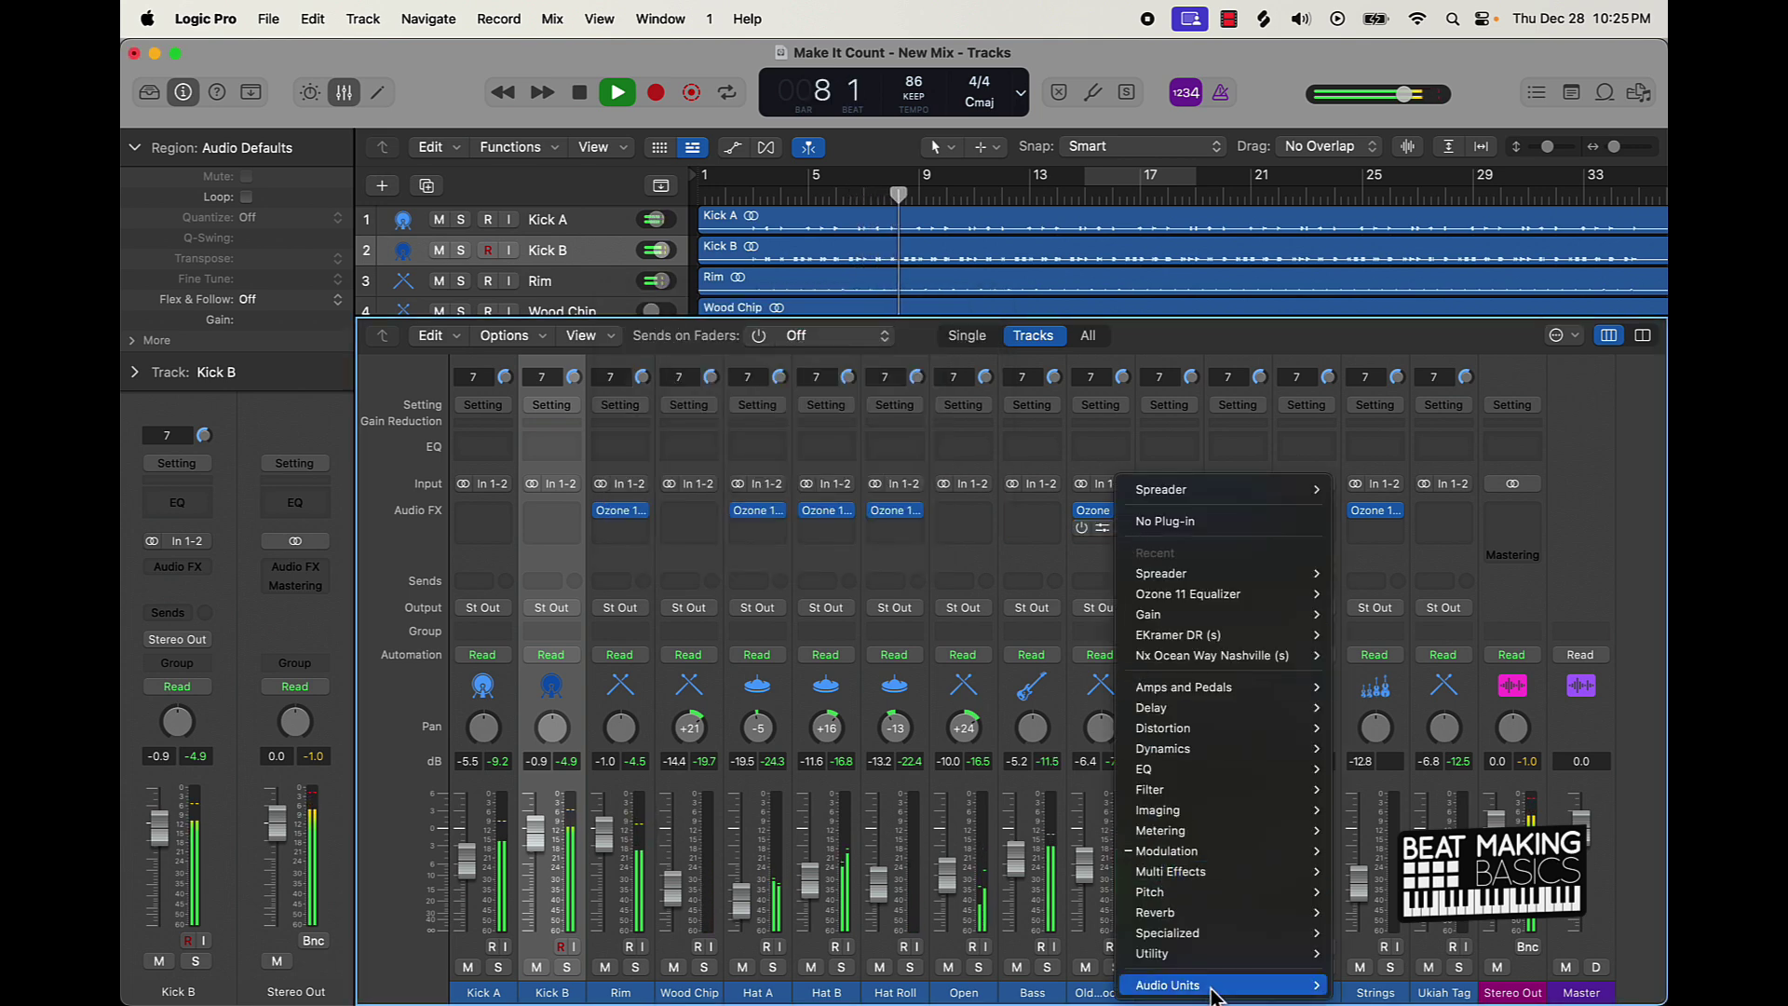
mouse_move(1295, 986)
click(1574, 985)
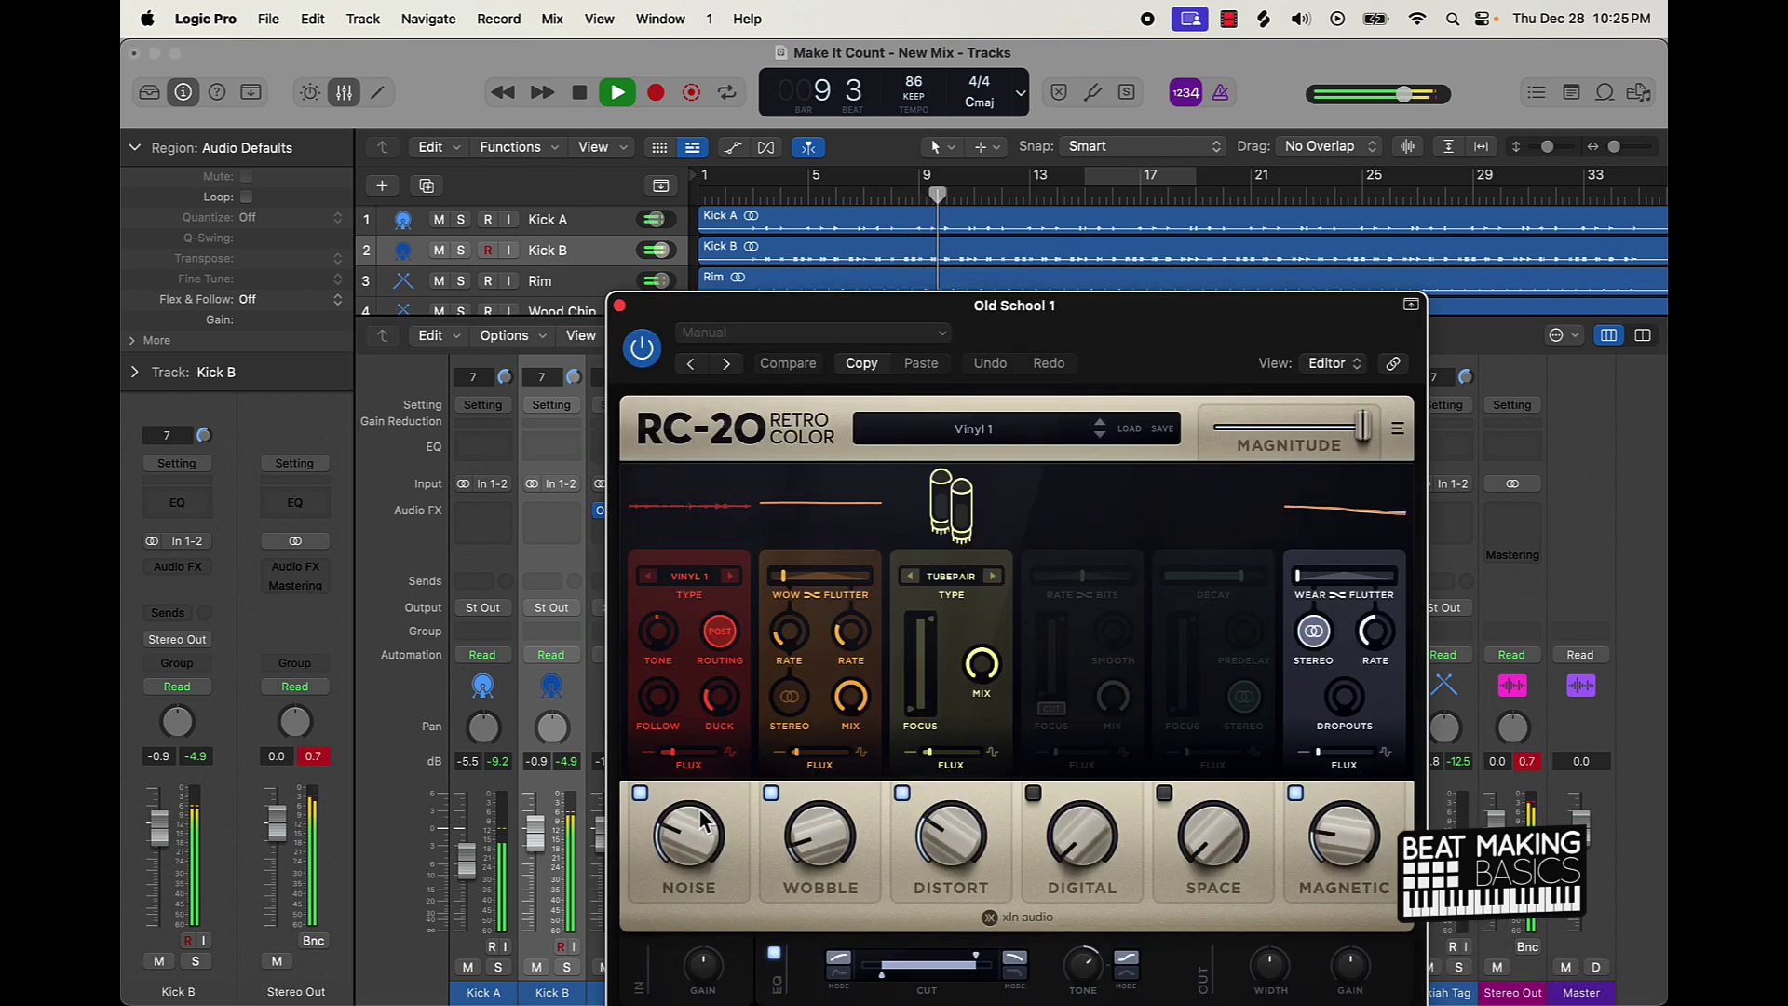
drag(697, 825, 652, 838)
click(642, 795)
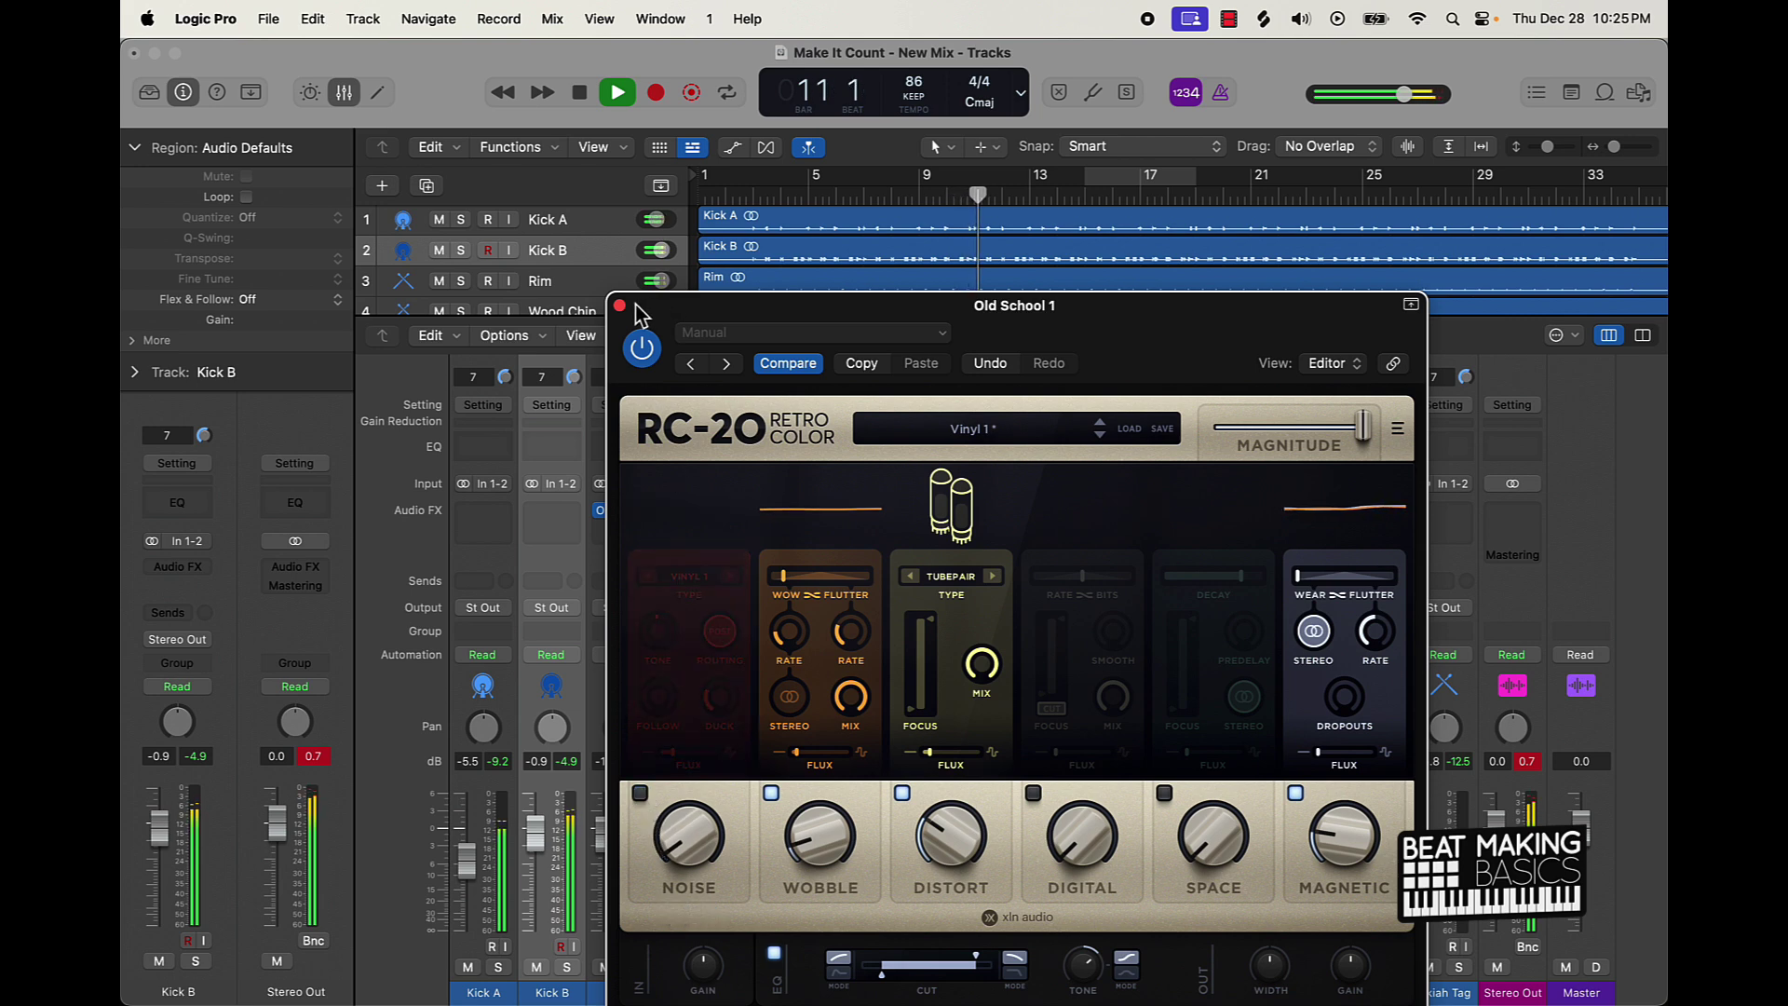
Step: Set RC-20's Distort to about 26 %, compare the sound bypassed, and lower the Old School 1 fader to −8.0 dB
mouse_move(963, 835)
mouse_down()
mouse_move(944, 901)
mouse_move(943, 813)
mouse_move(937, 836)
mouse_up()
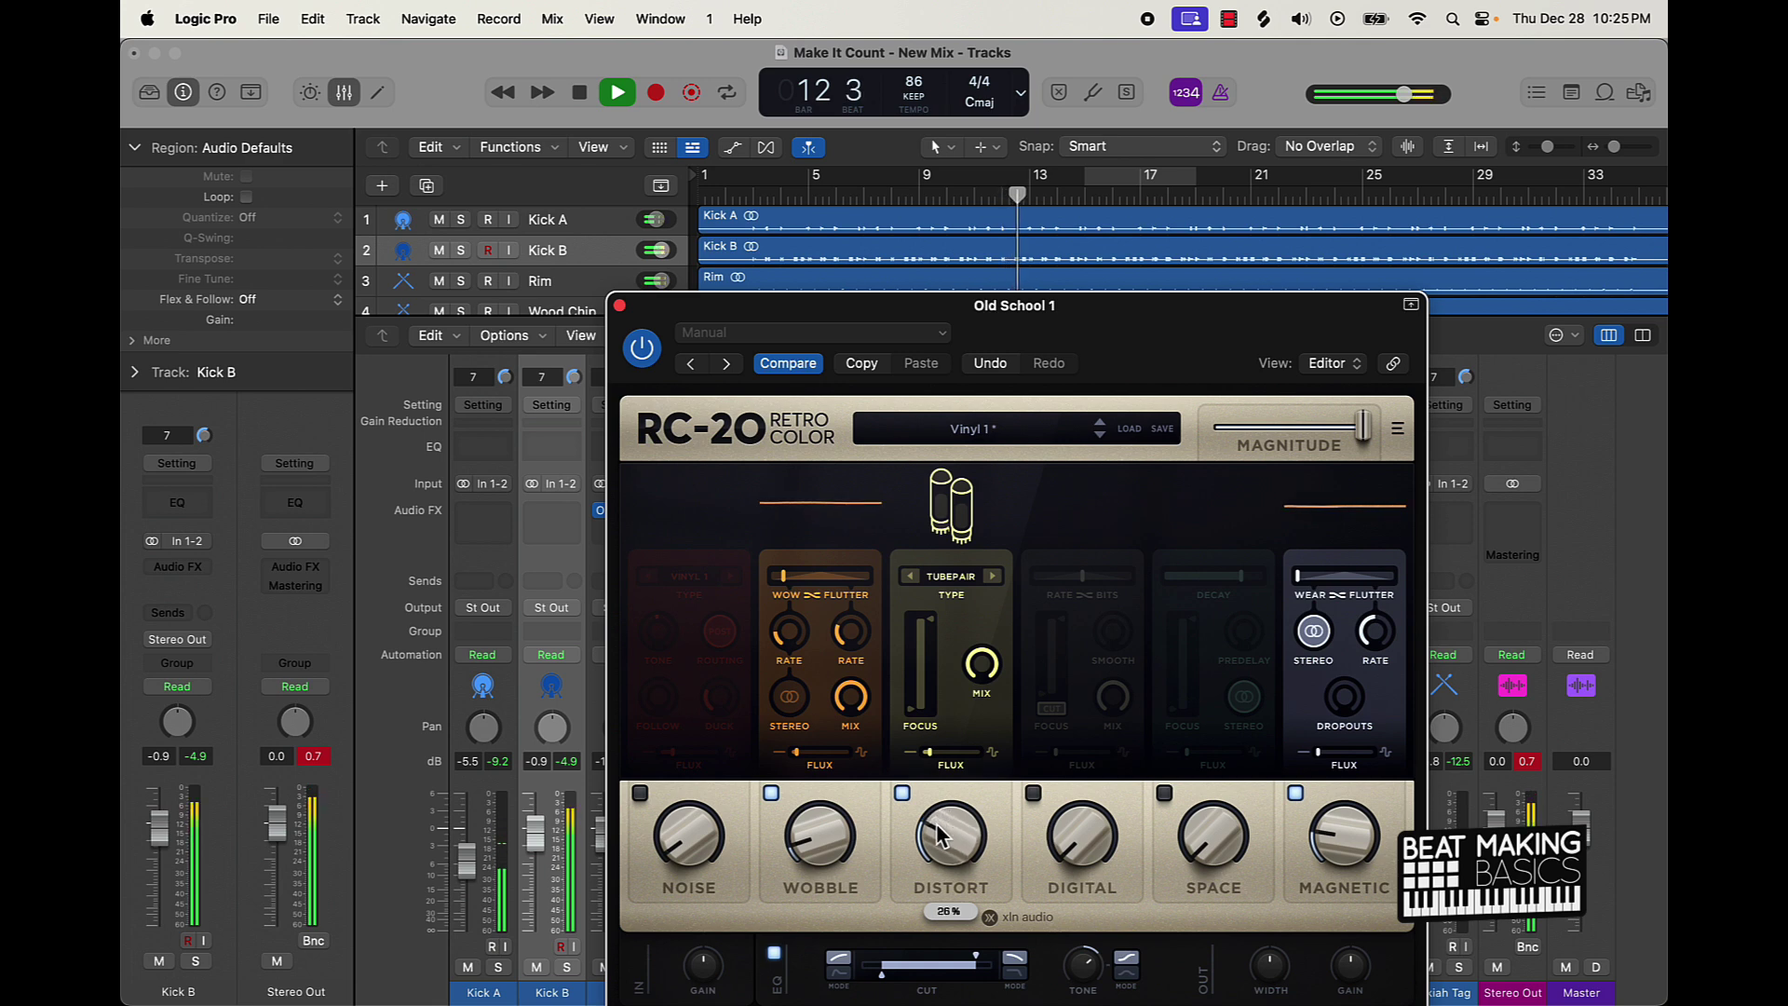
click(639, 346)
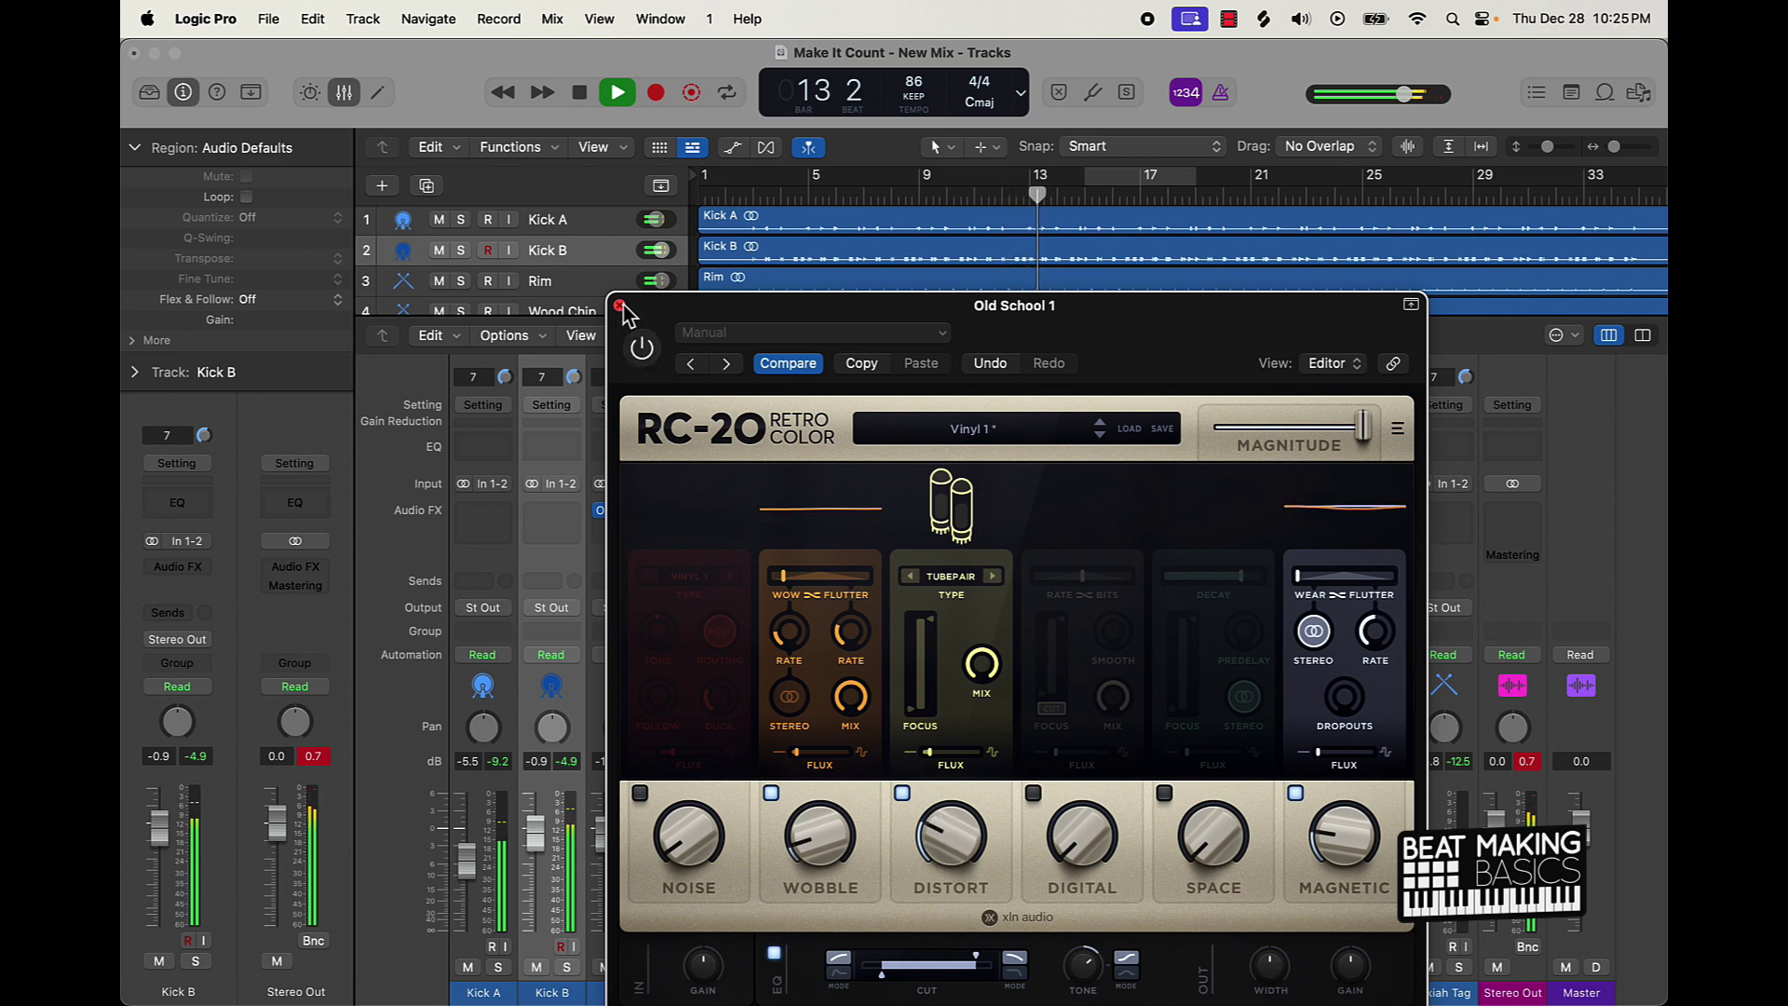
click(643, 346)
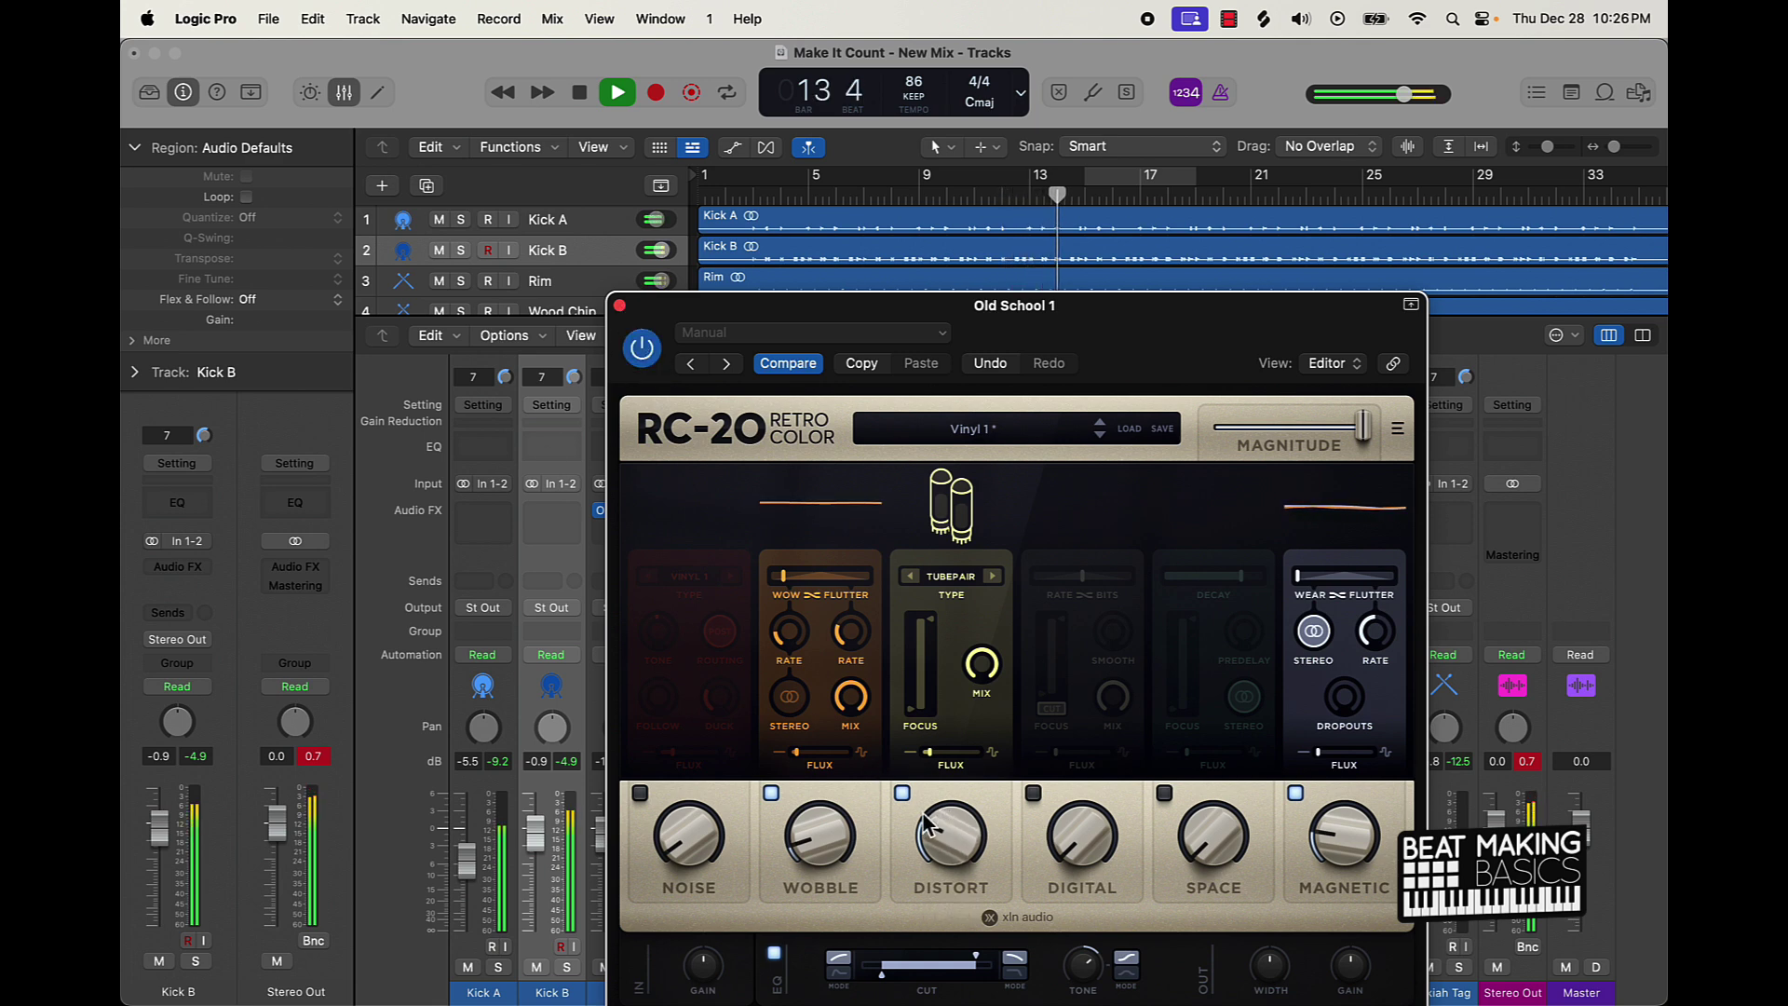
click(619, 306)
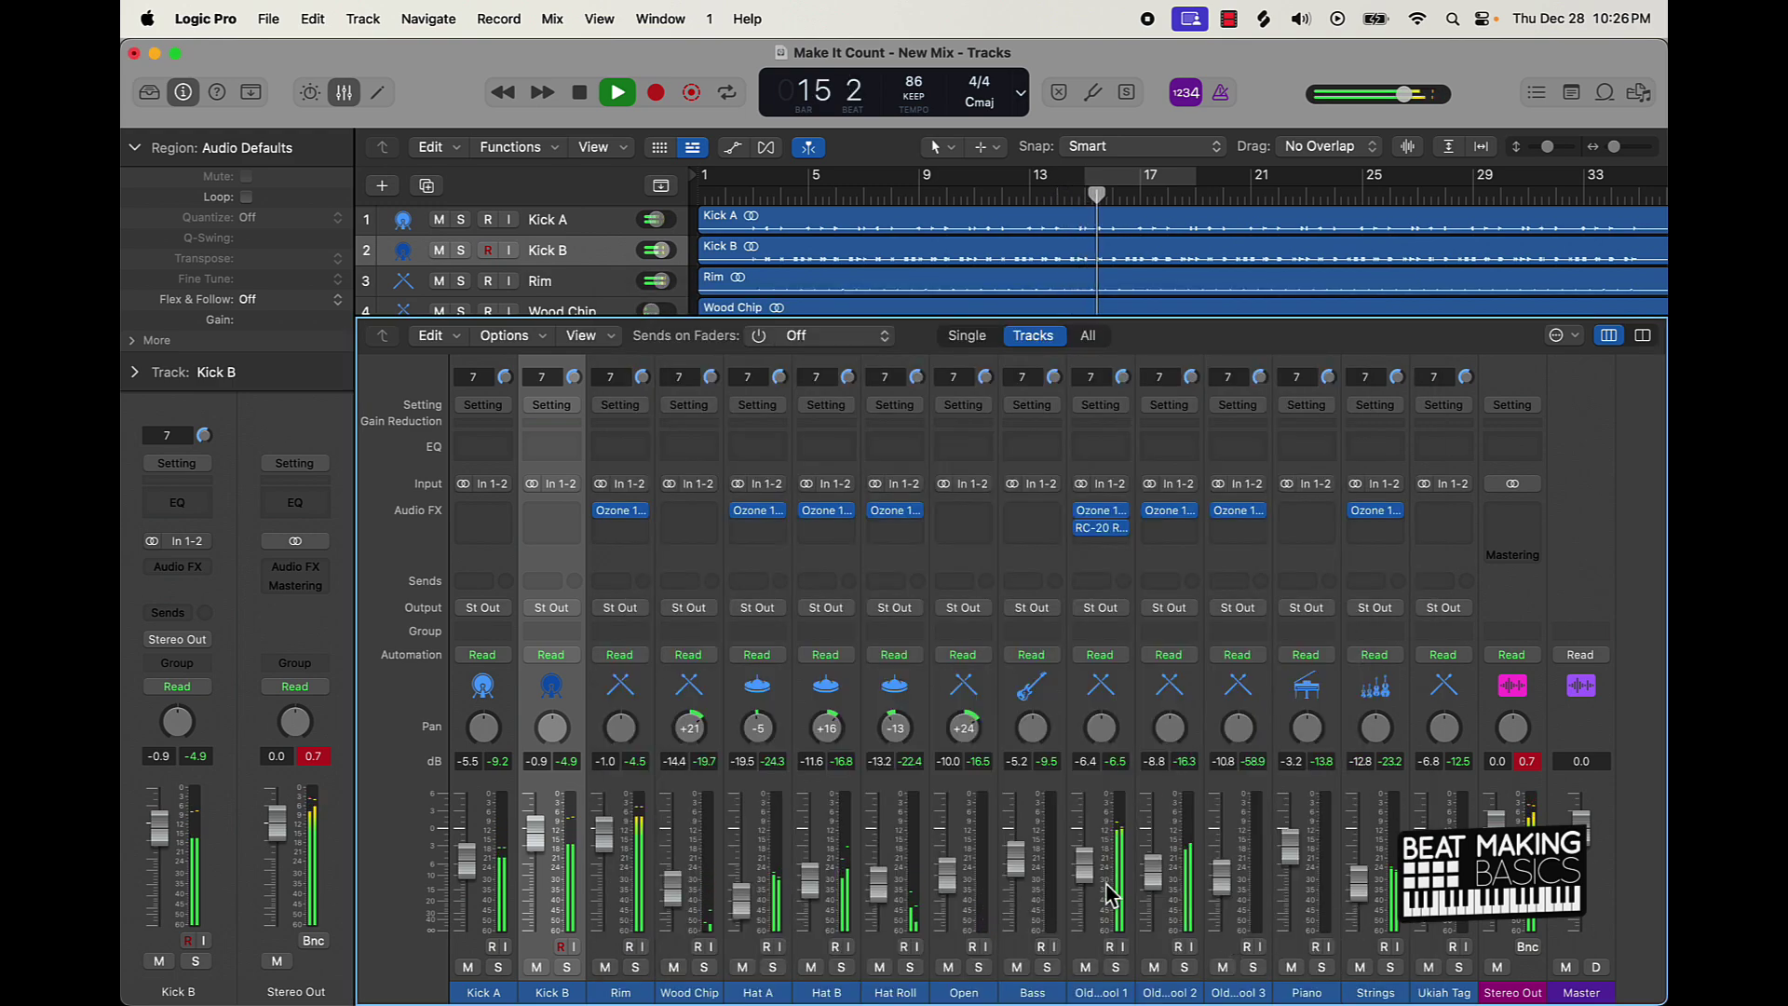
drag(1088, 878, 1088, 882)
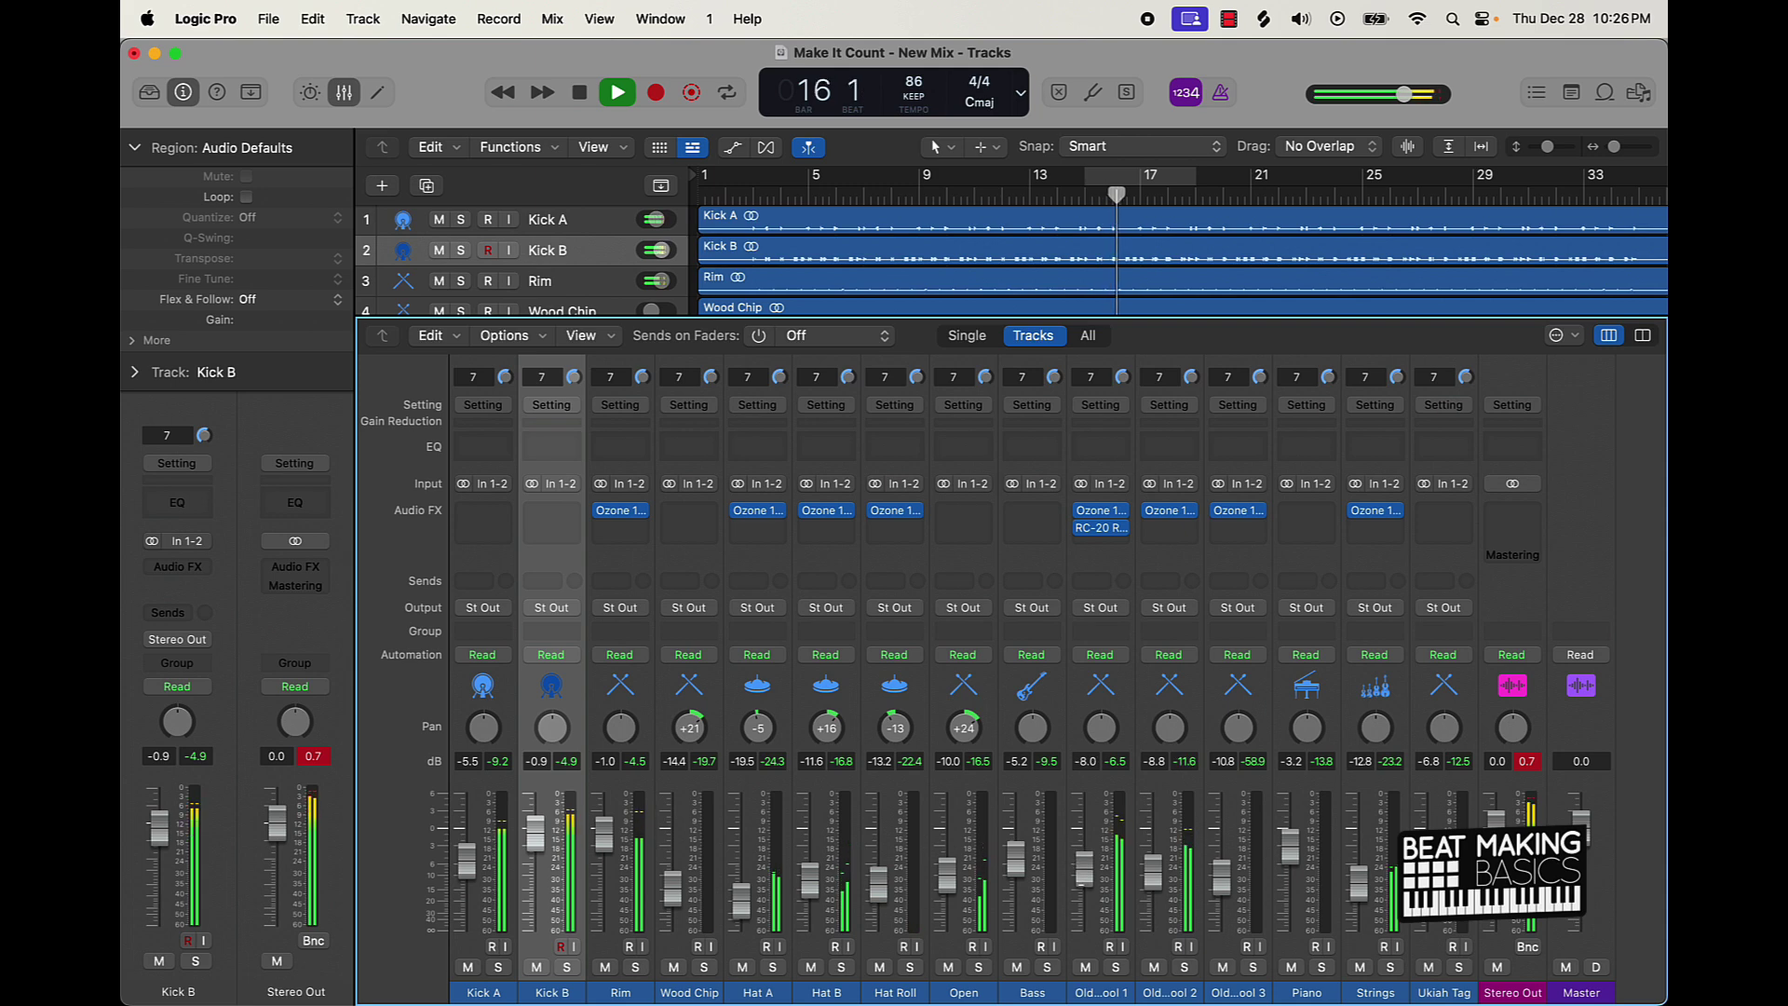
Step: Copy RC-20 from Old School 1 to Old School 2 and Old School 3, and lower the Old School 2 fader to −11.0 dB
drag(1103, 527, 1168, 527)
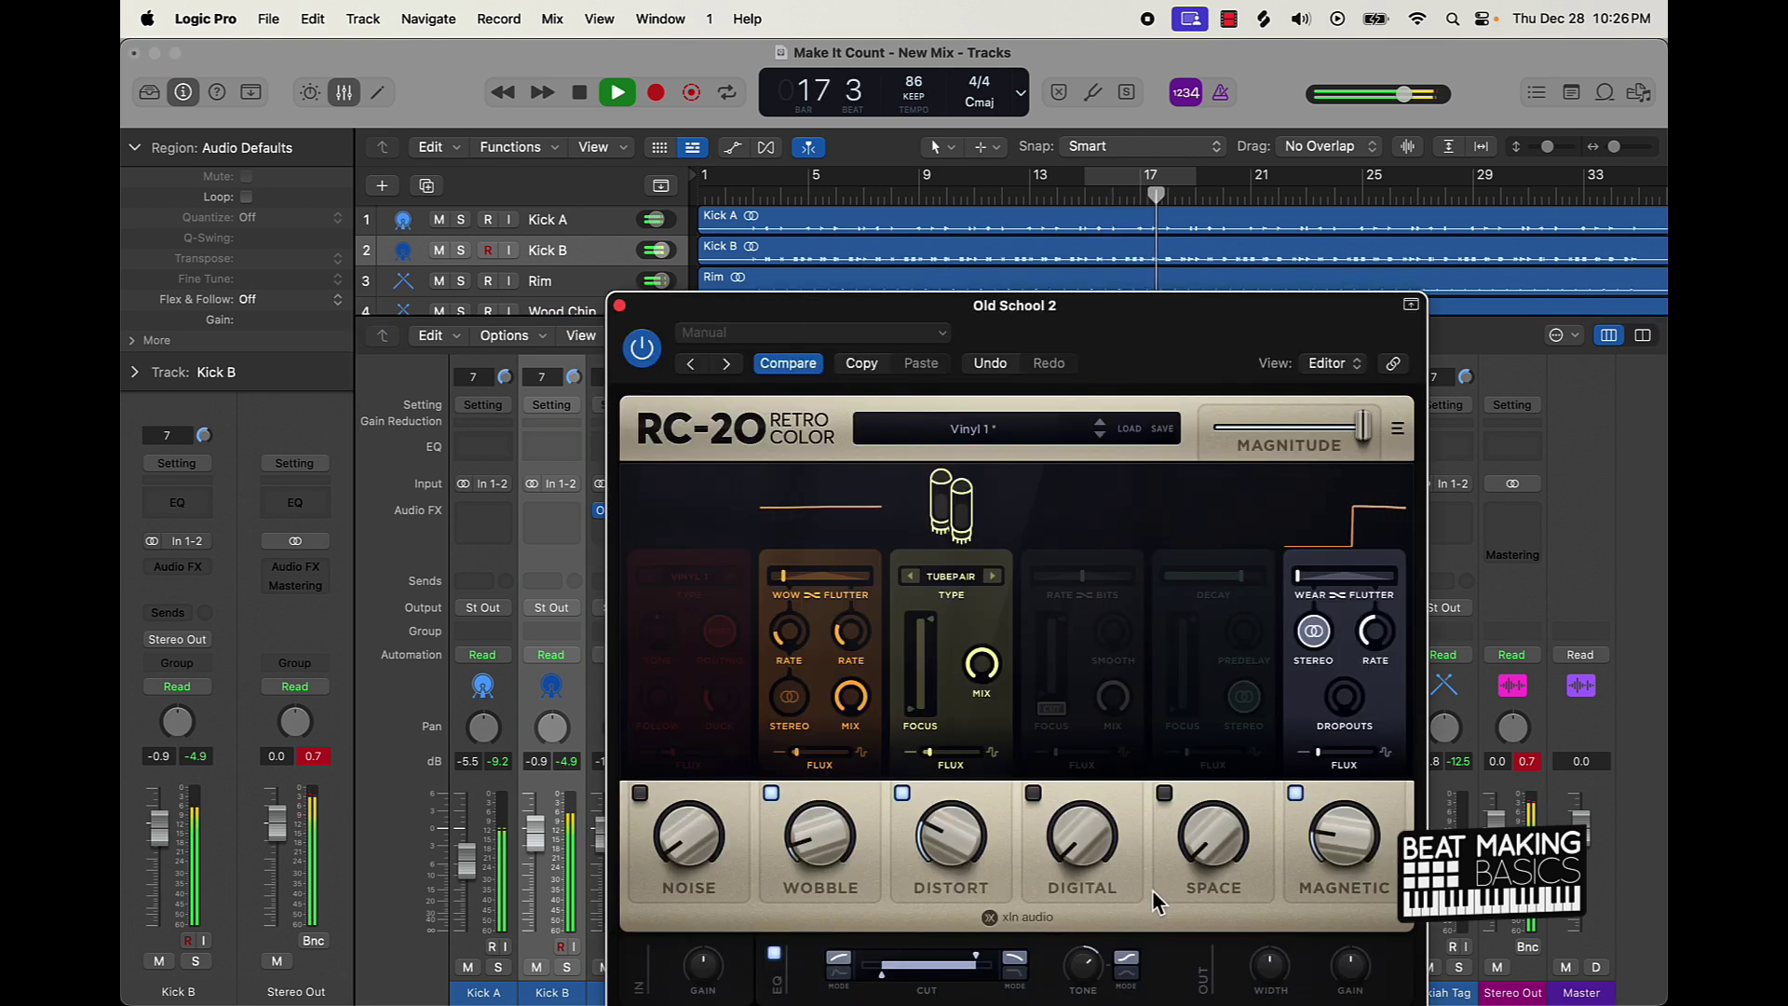
click(619, 305)
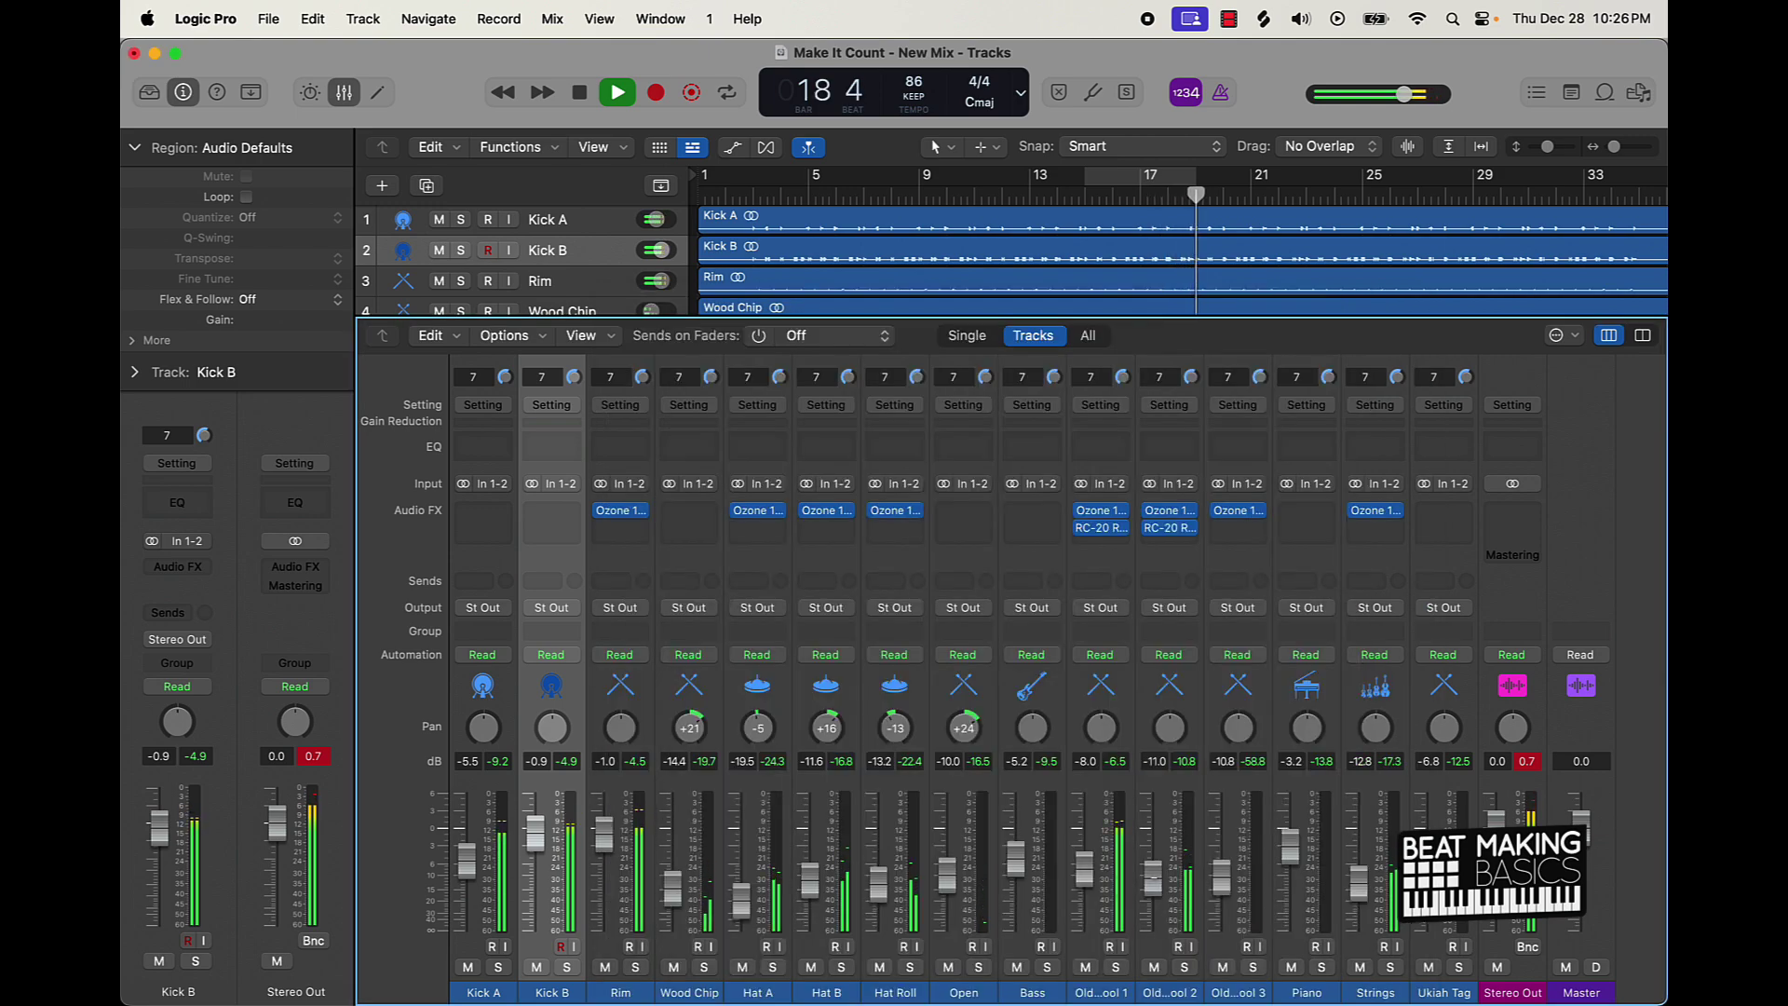
drag(1169, 527, 1239, 540)
click(1241, 528)
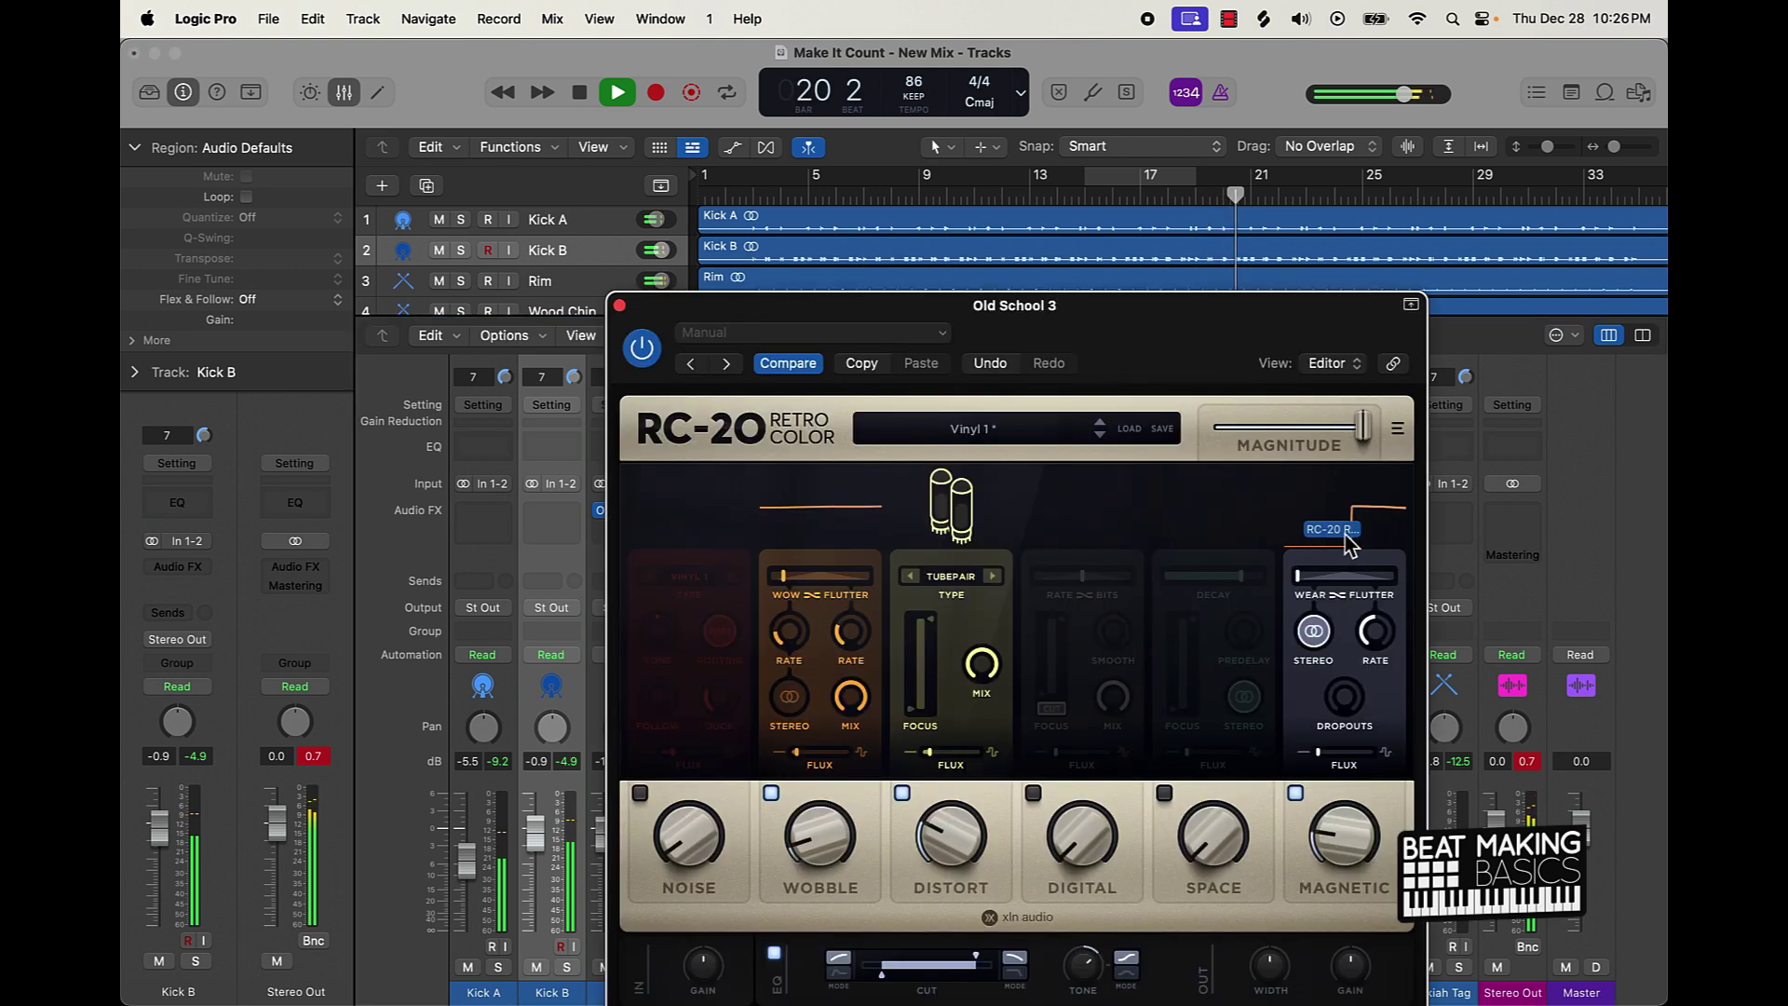
click(621, 307)
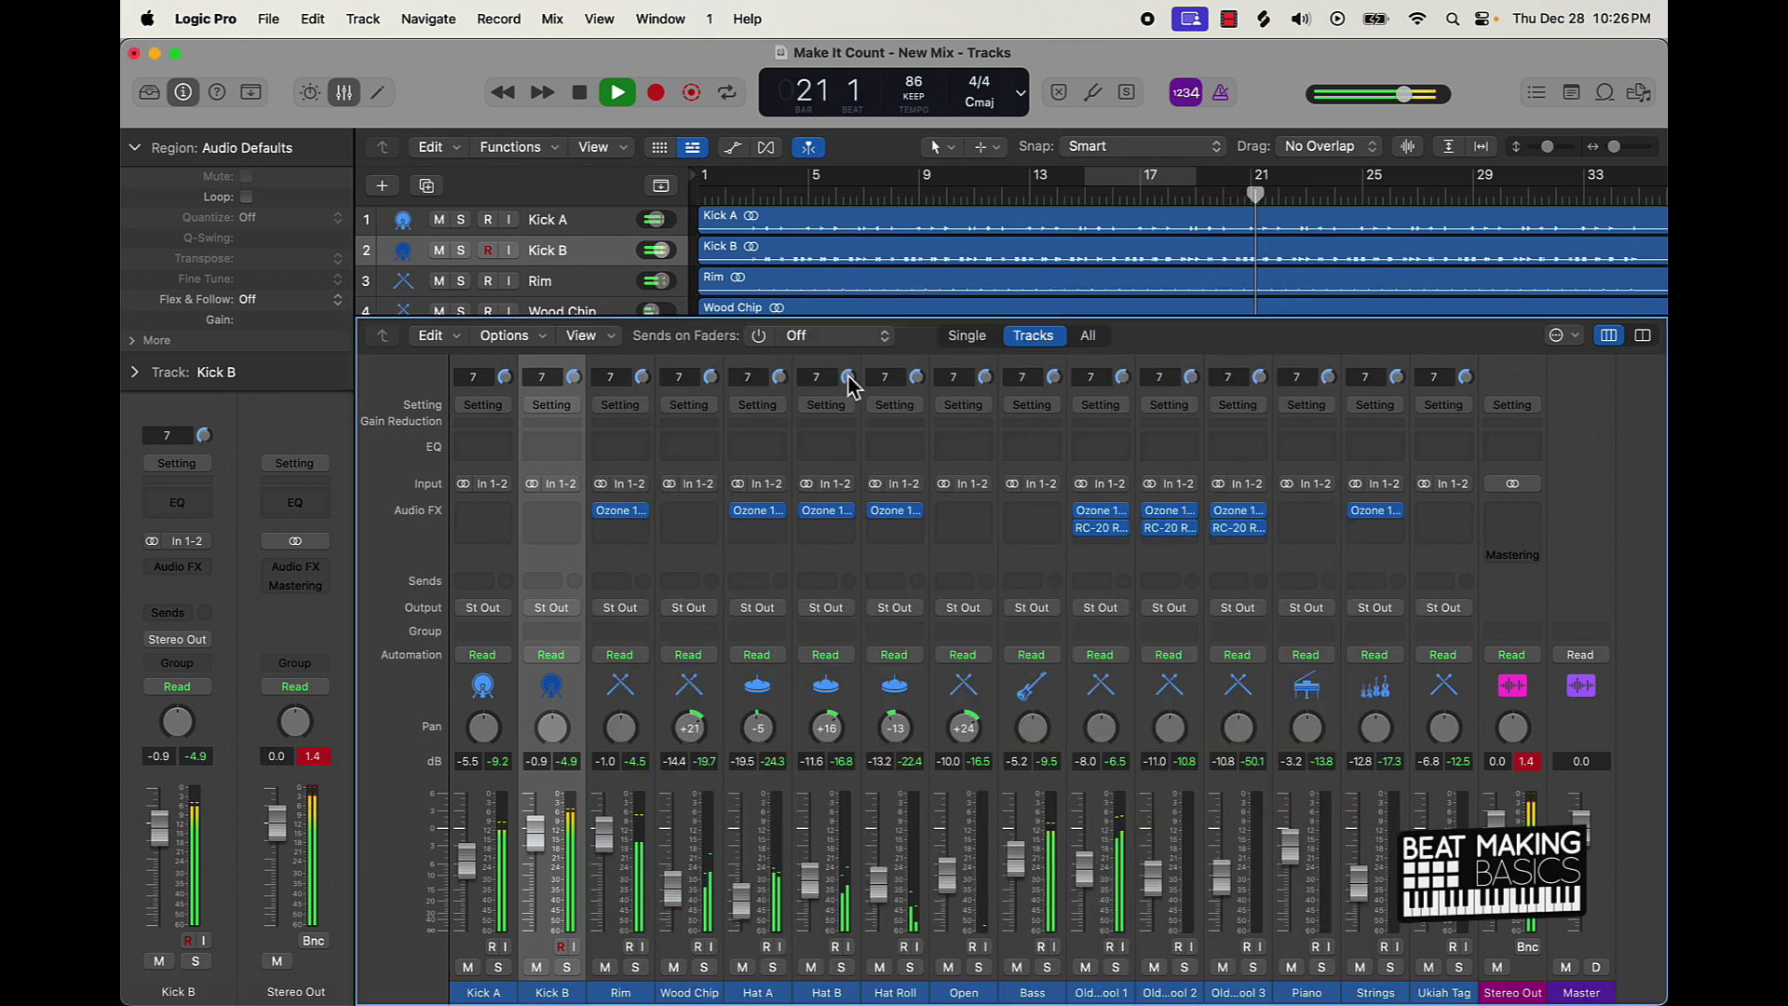
Step: Copy RC-20 from Old School 3 to the Strings track and close the plug-in
drag(1246, 543, 1394, 545)
click(1376, 532)
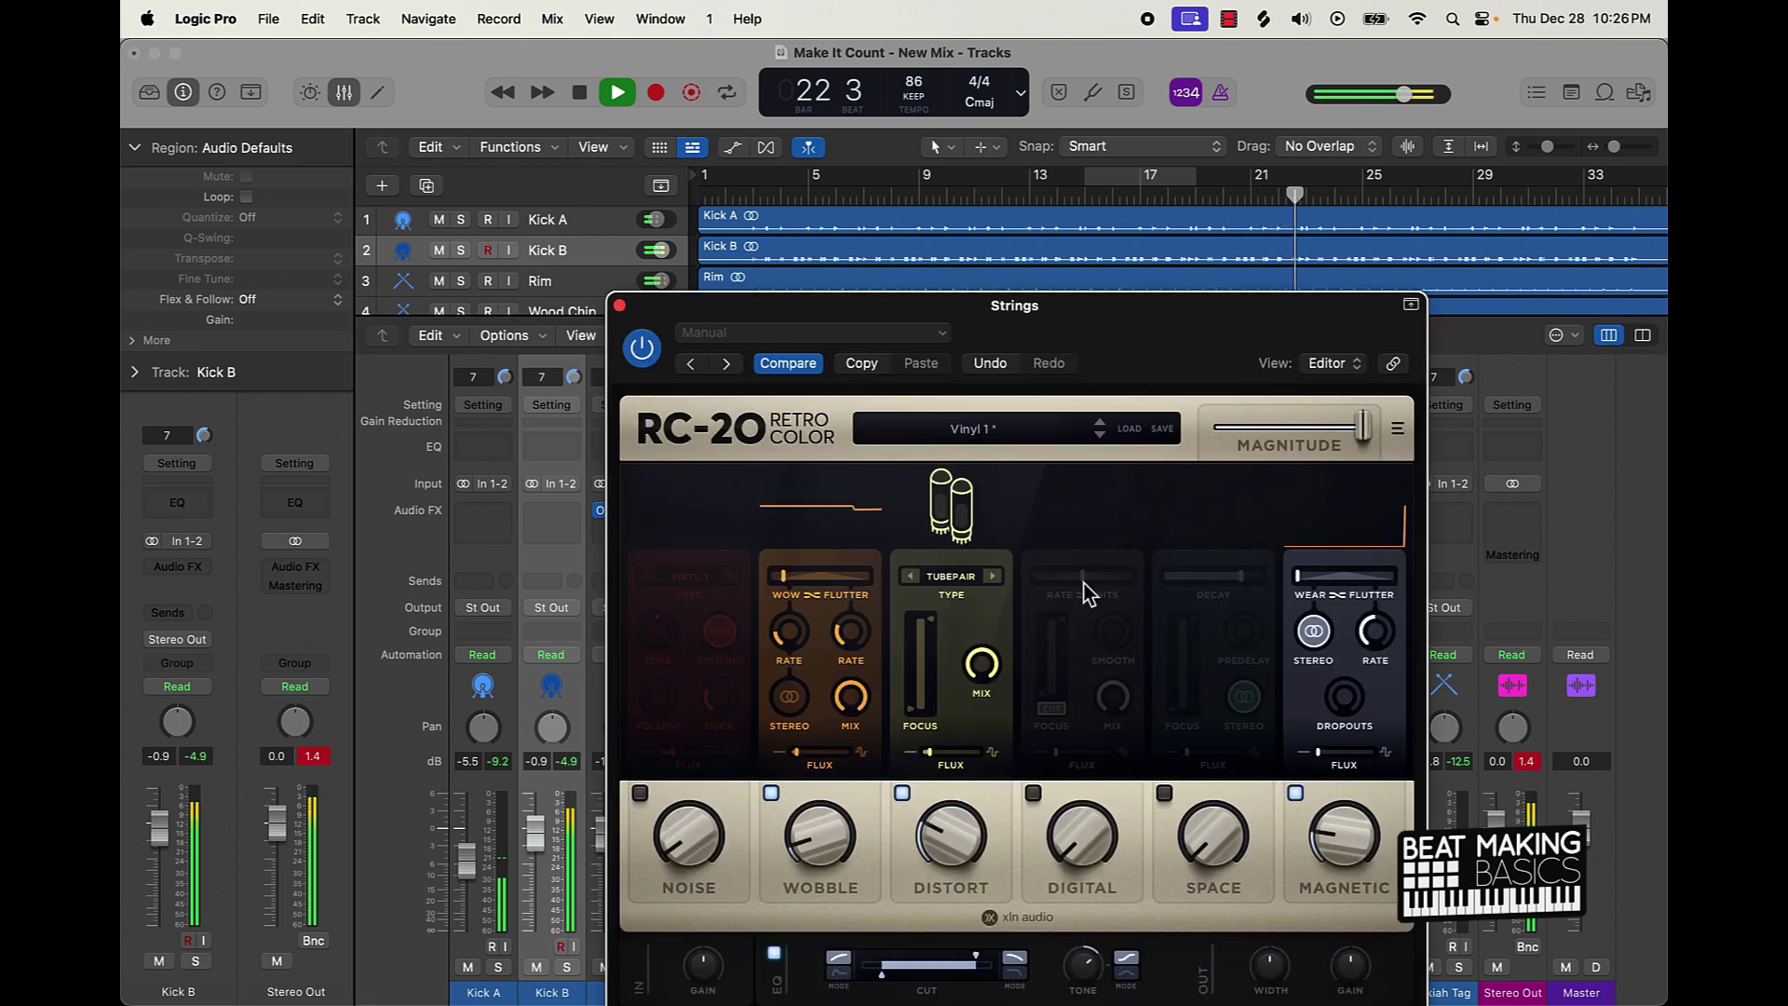
click(620, 306)
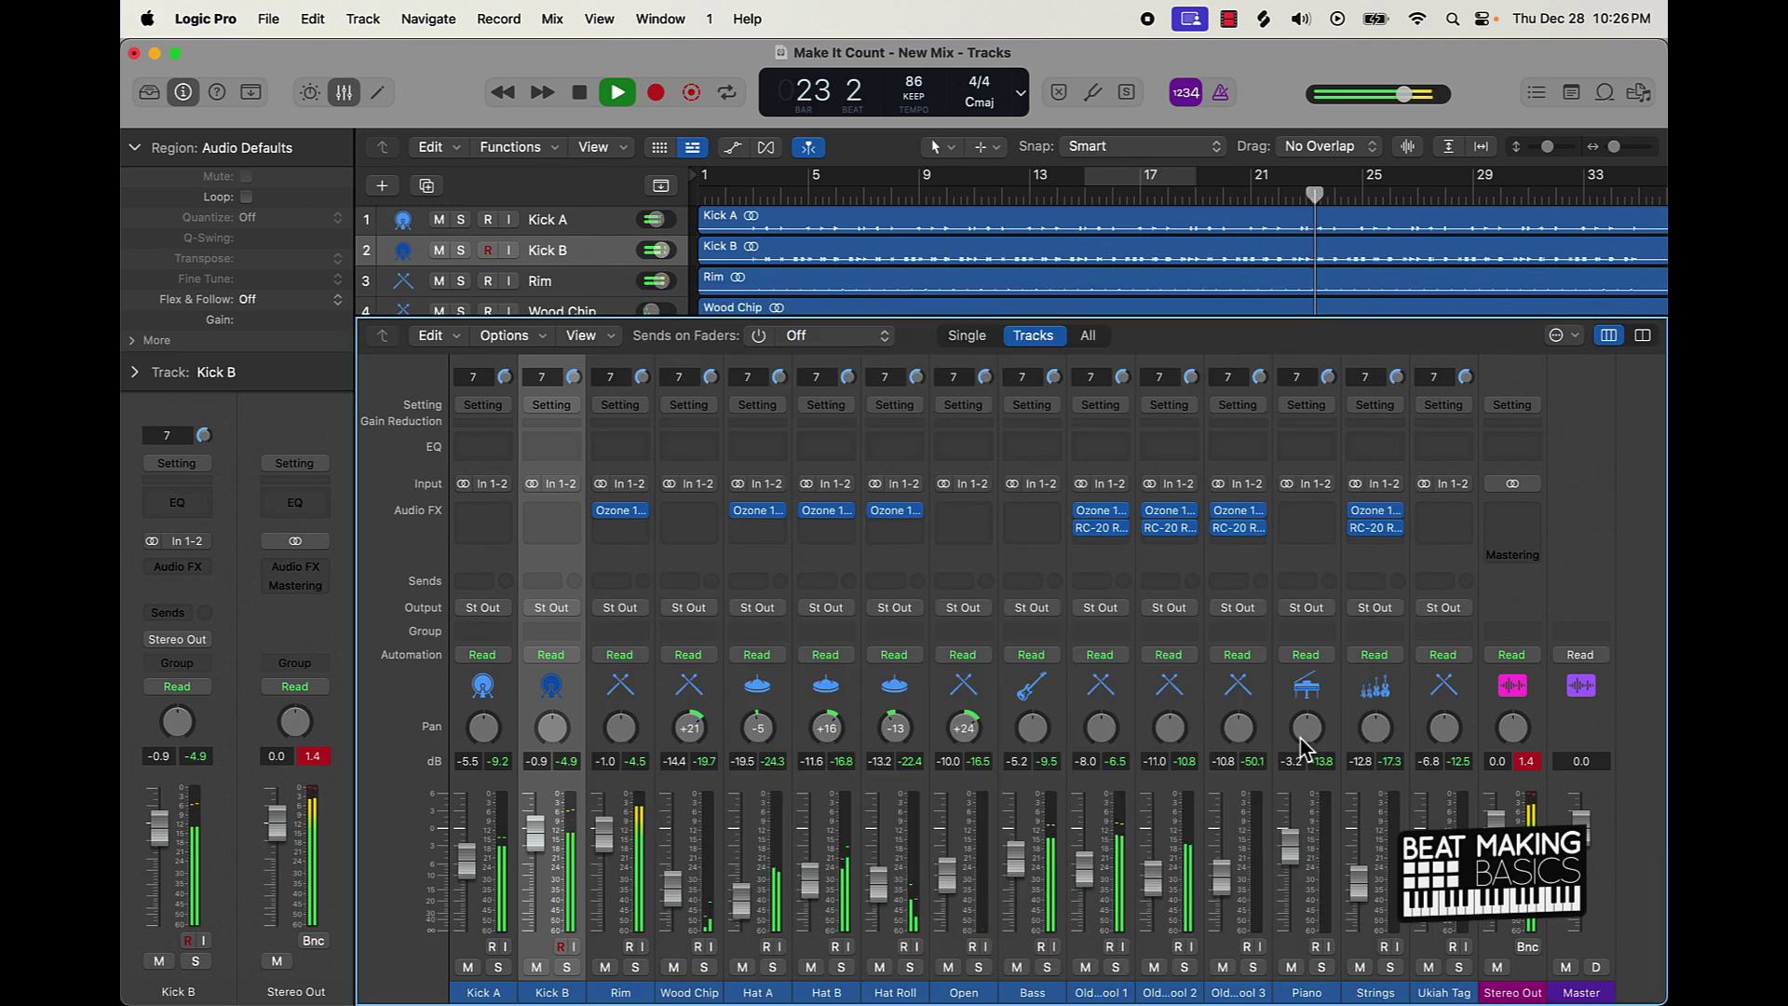
Step: Lower Kick A to −8.8 dB and pan Hat A to +12 and Hat B to −15
click(1527, 760)
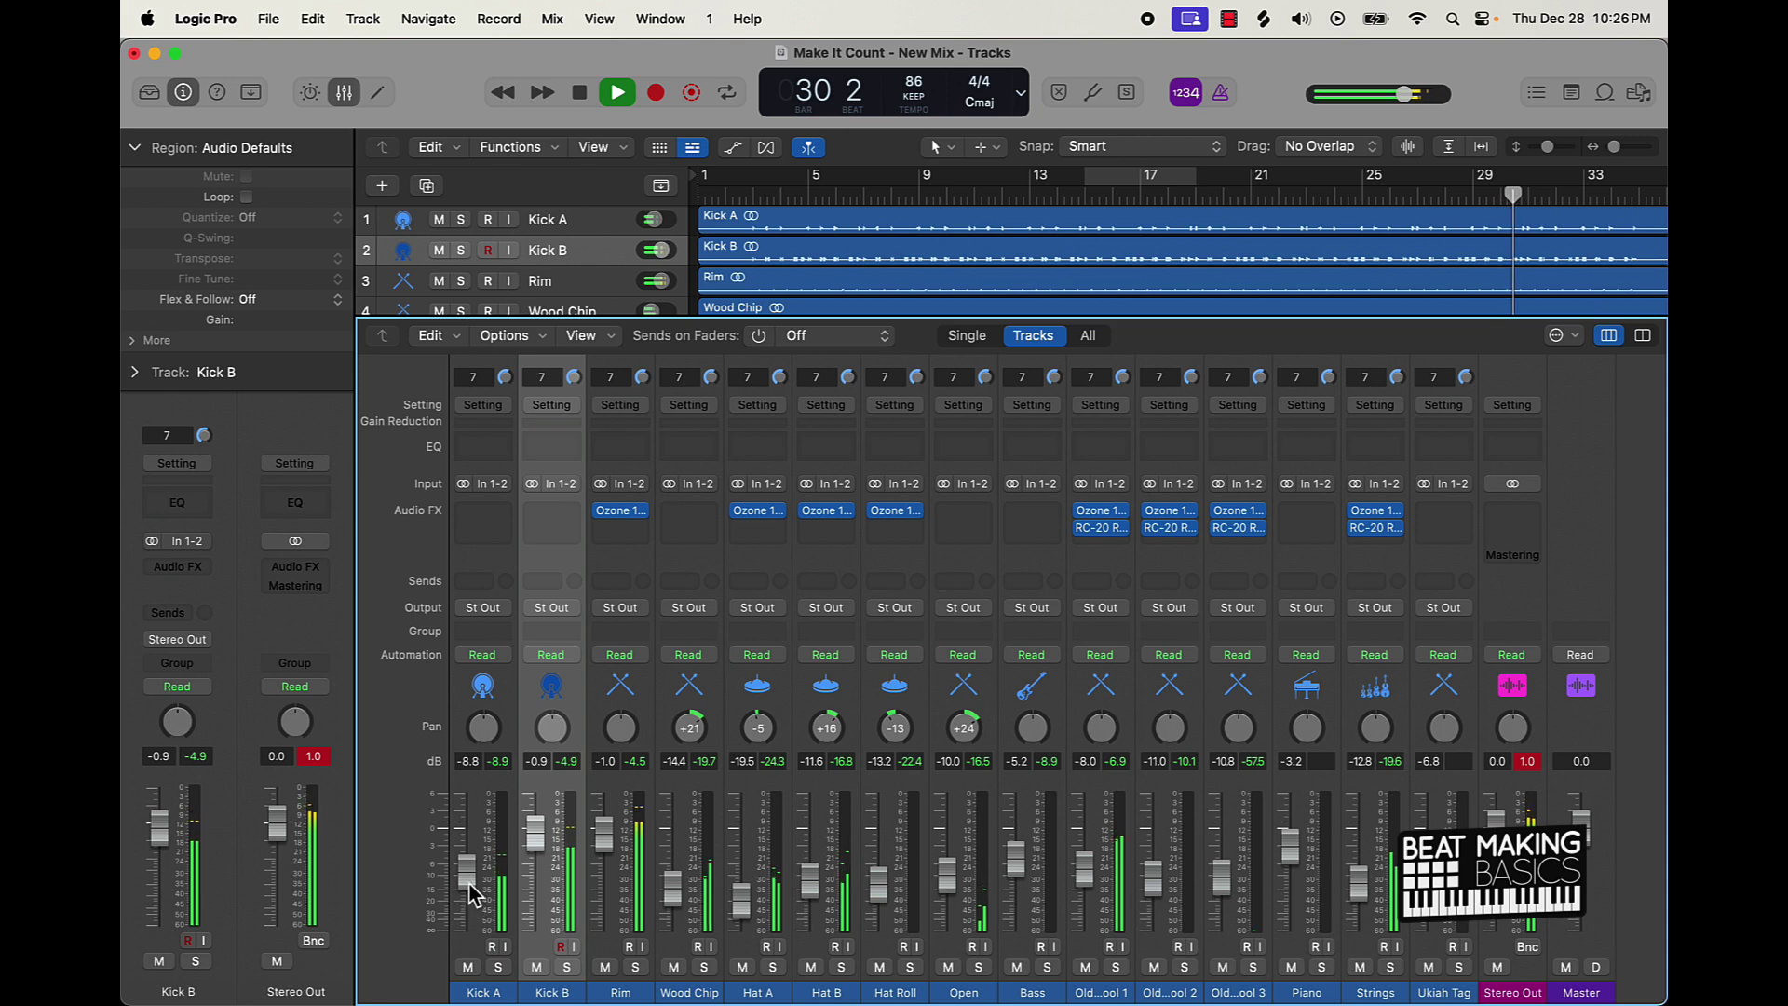
drag(762, 724, 757, 746)
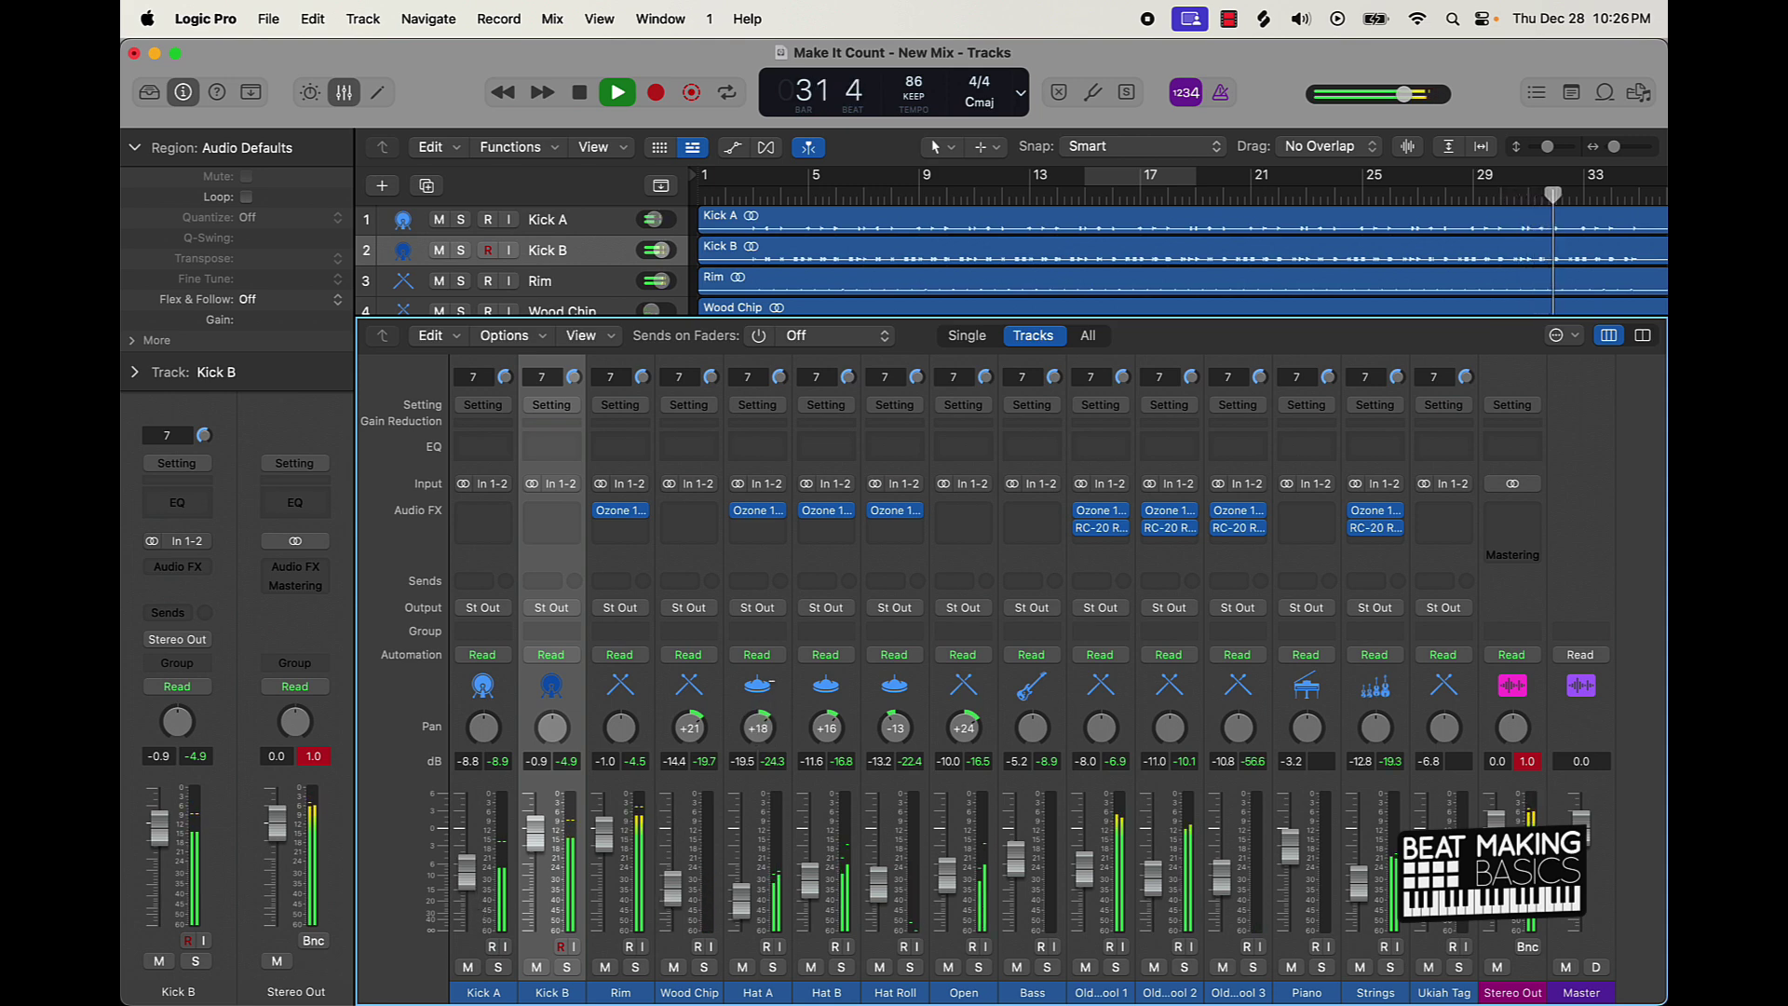
drag(826, 727, 825, 766)
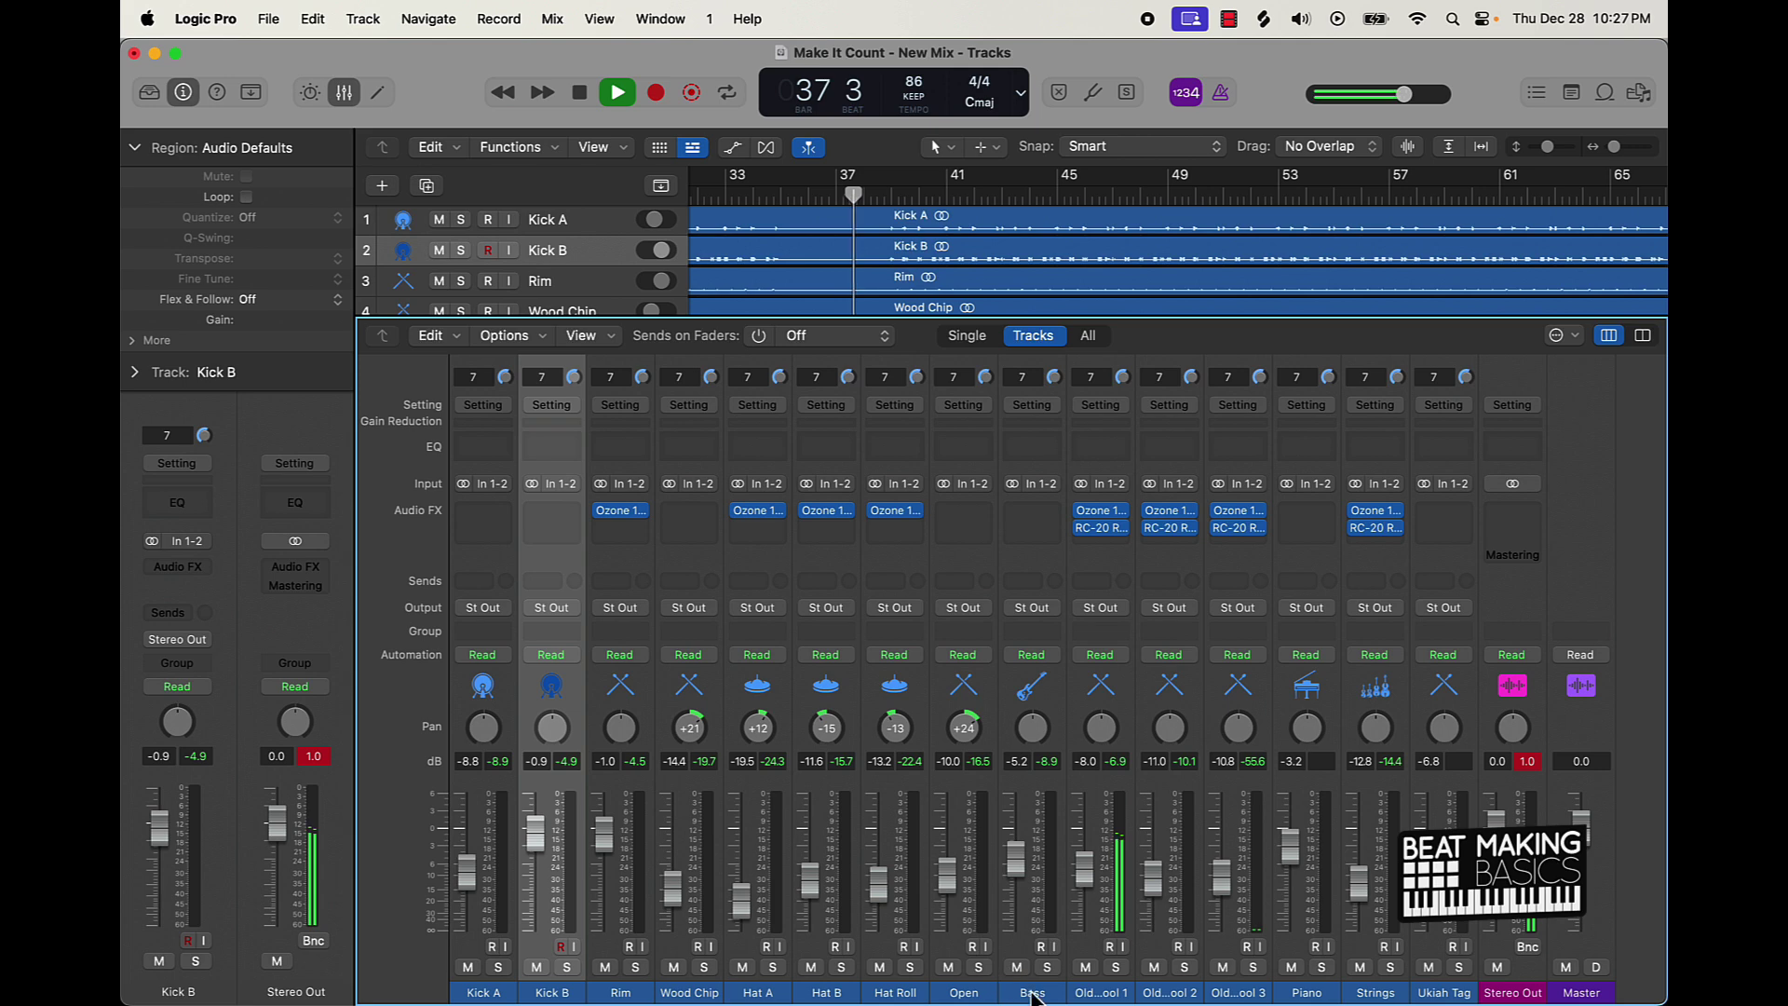
Step: Select the eight drum tracks from Kick A through Open and route their outputs to Bus 1
click(969, 993)
click(482, 608)
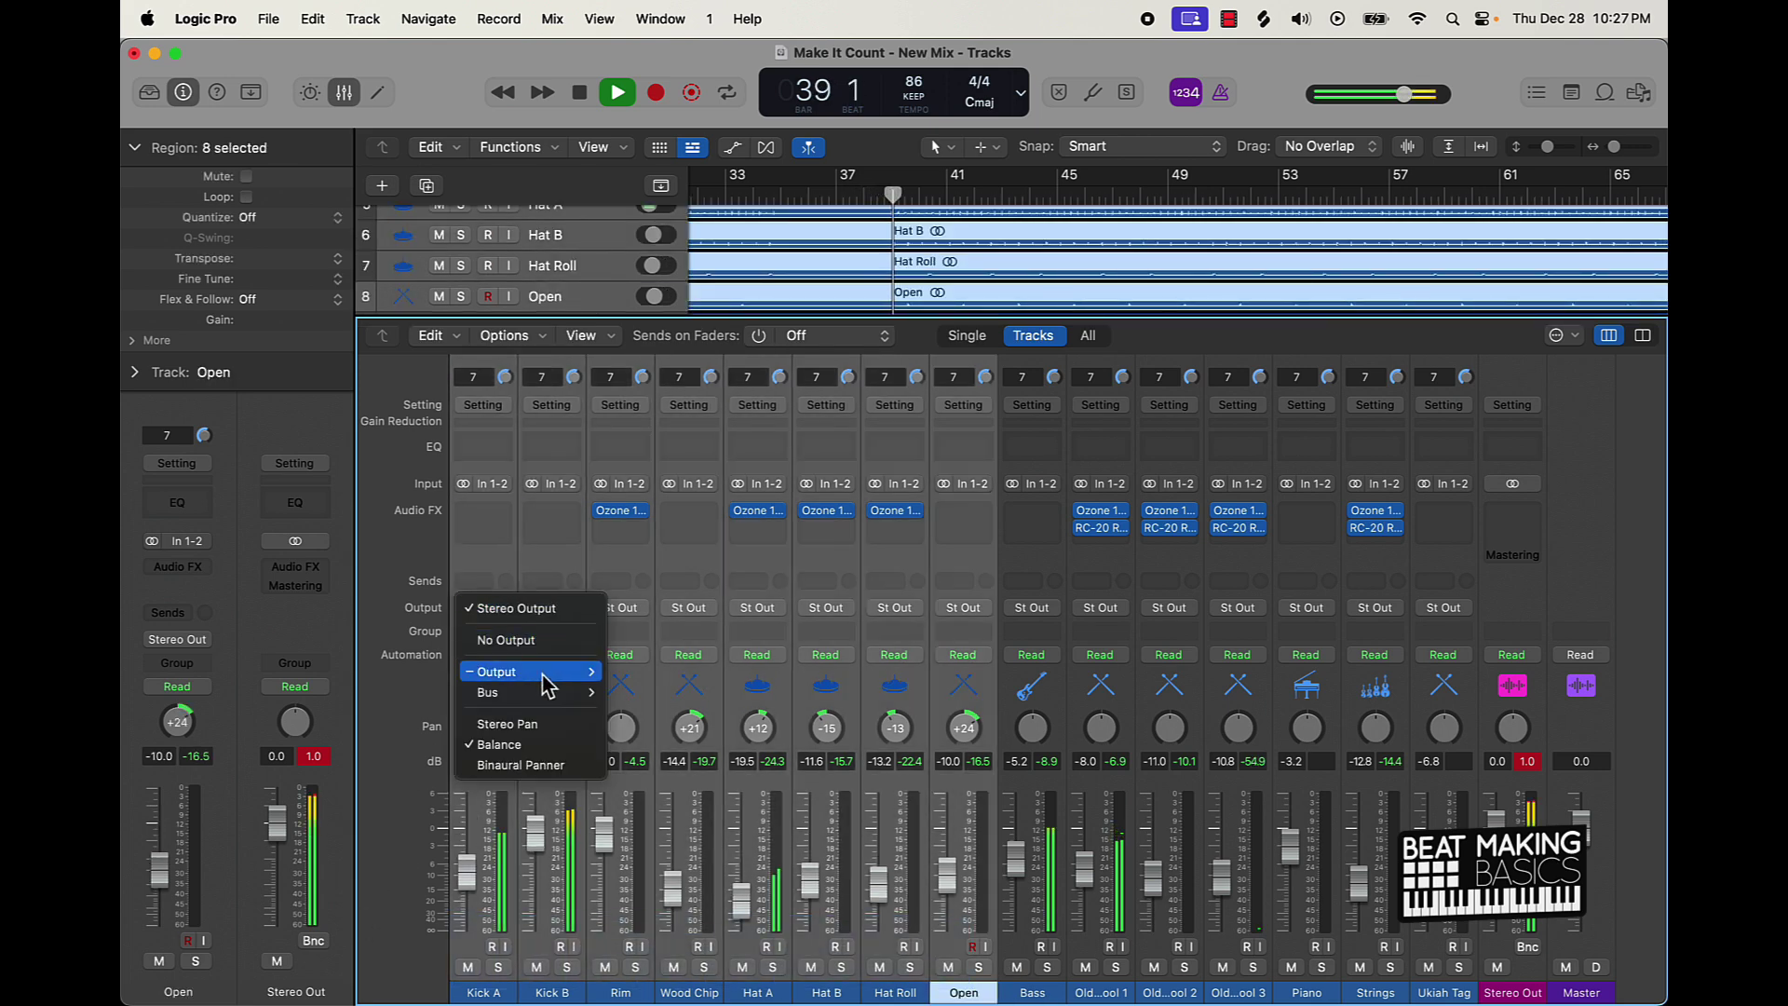
mouse_move(544, 691)
click(657, 196)
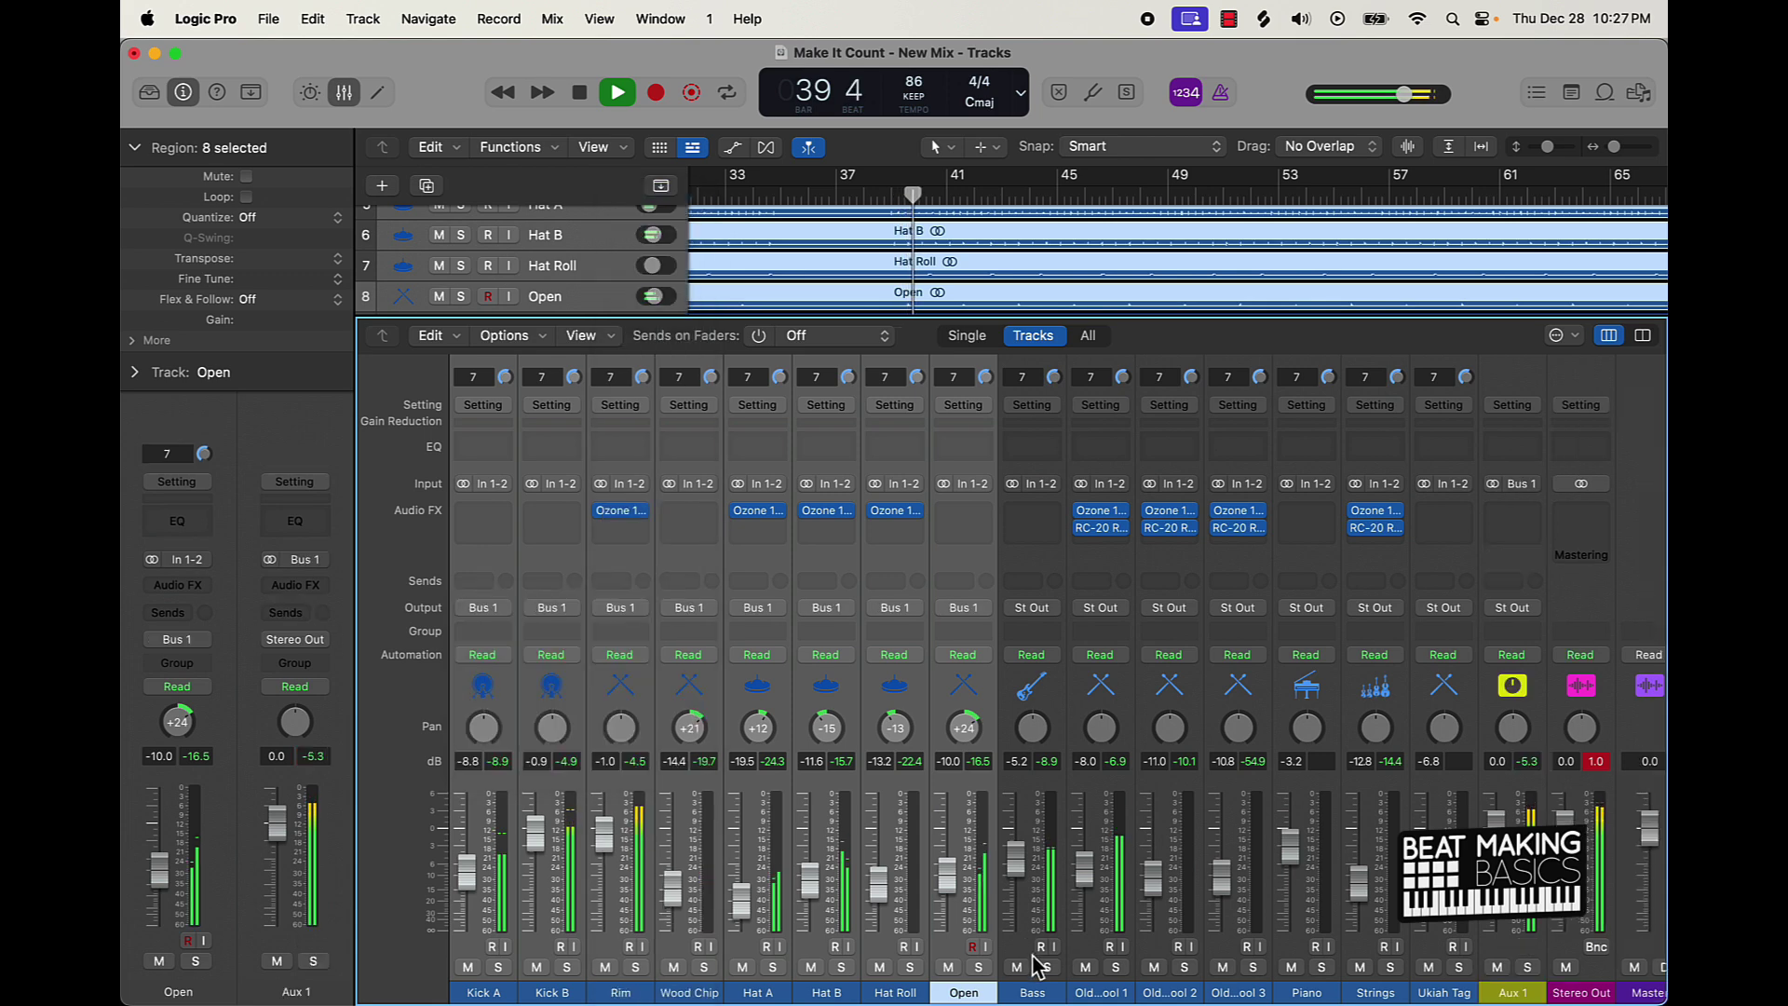
Step: Select the tracks from Bass through Strings and route their outputs to Bus 2
click(1032, 991)
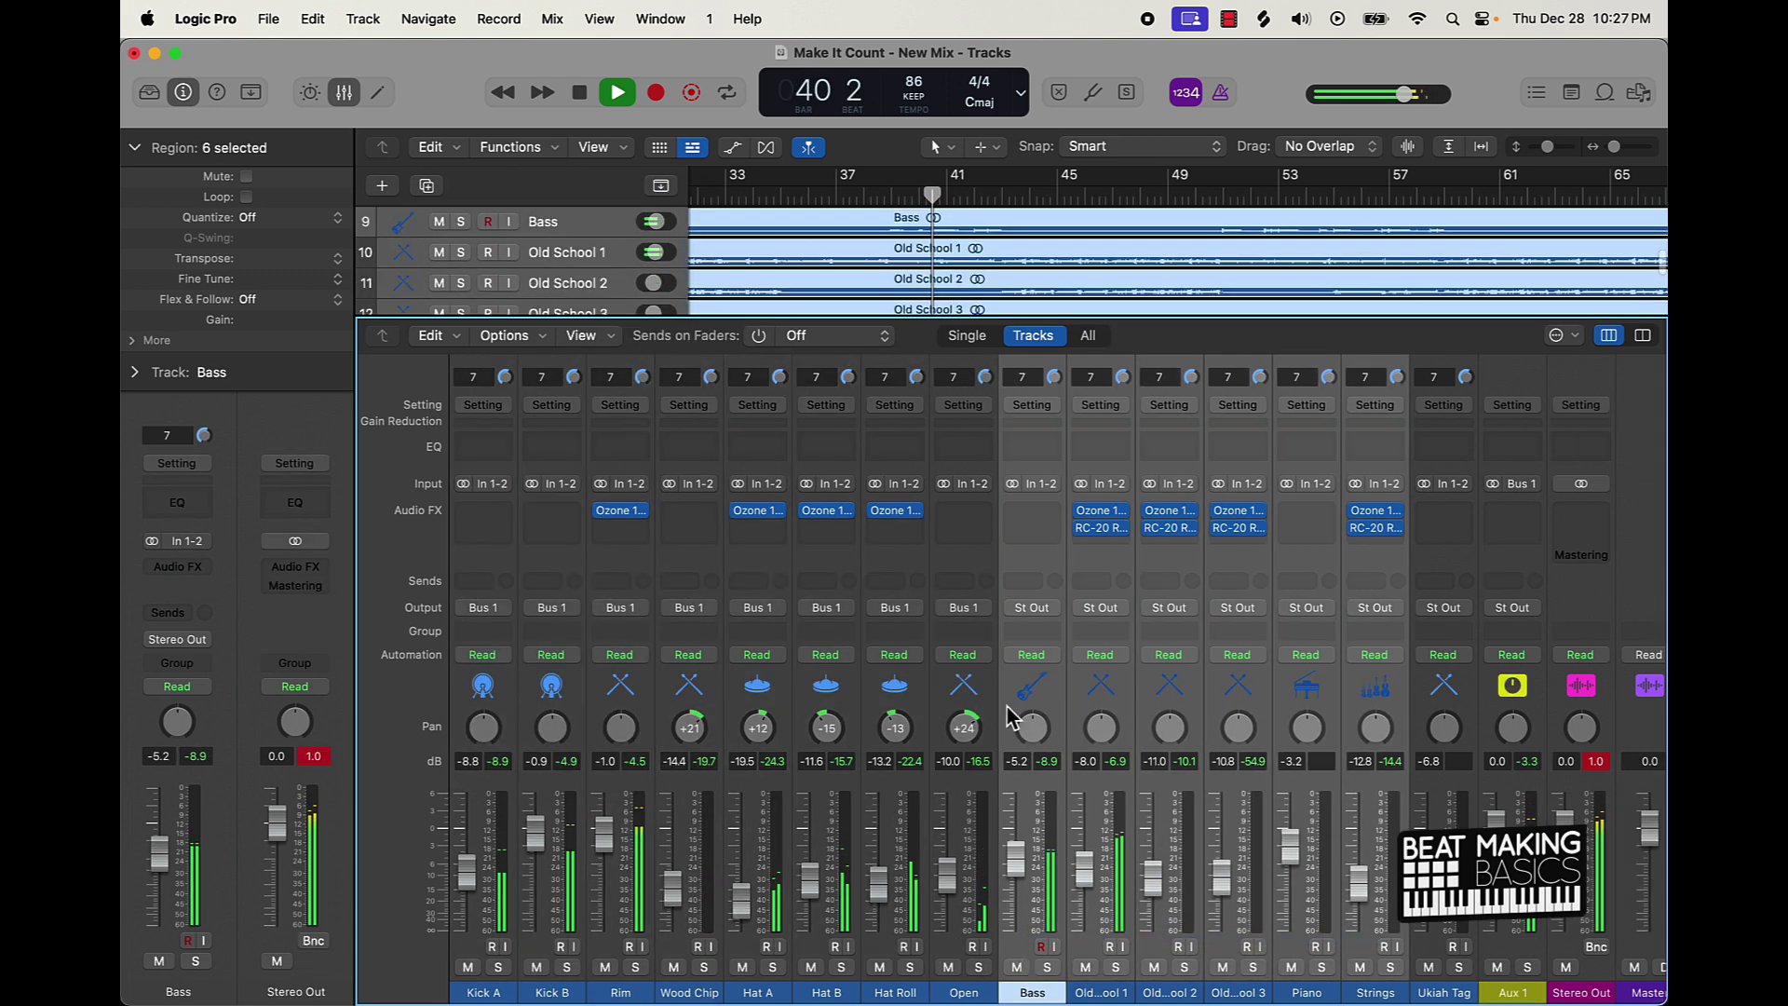
click(1034, 607)
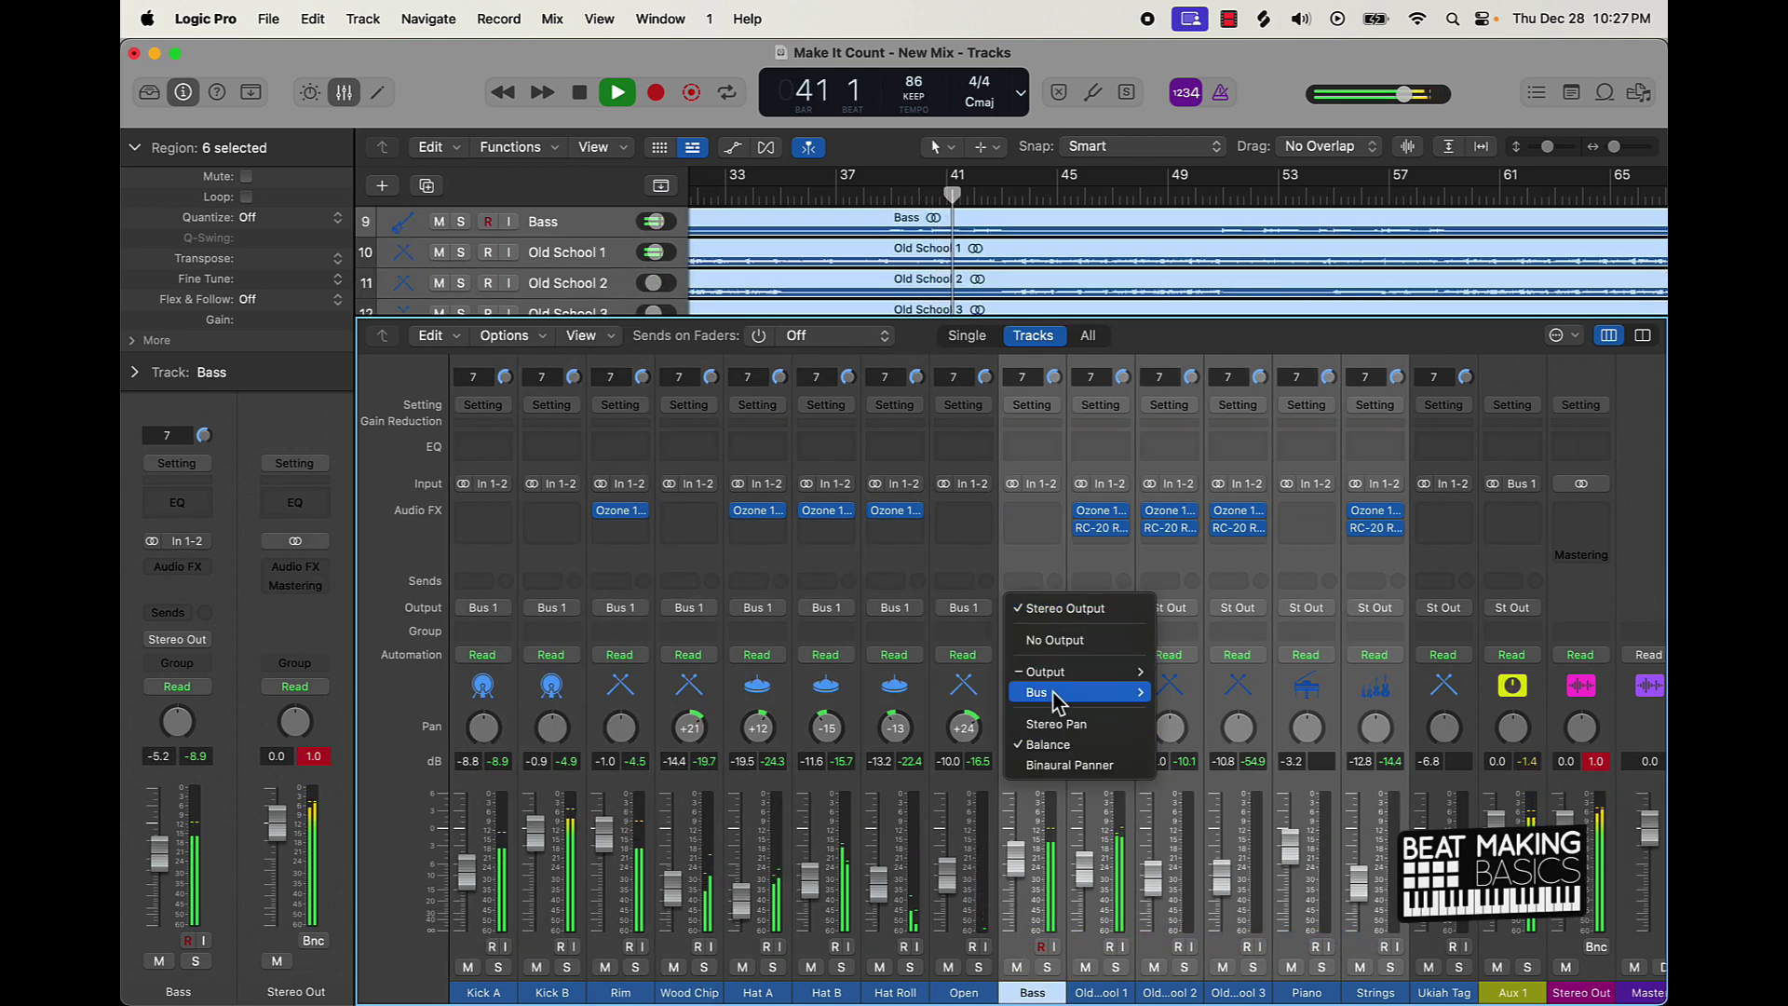
mouse_move(1057, 701)
click(1242, 239)
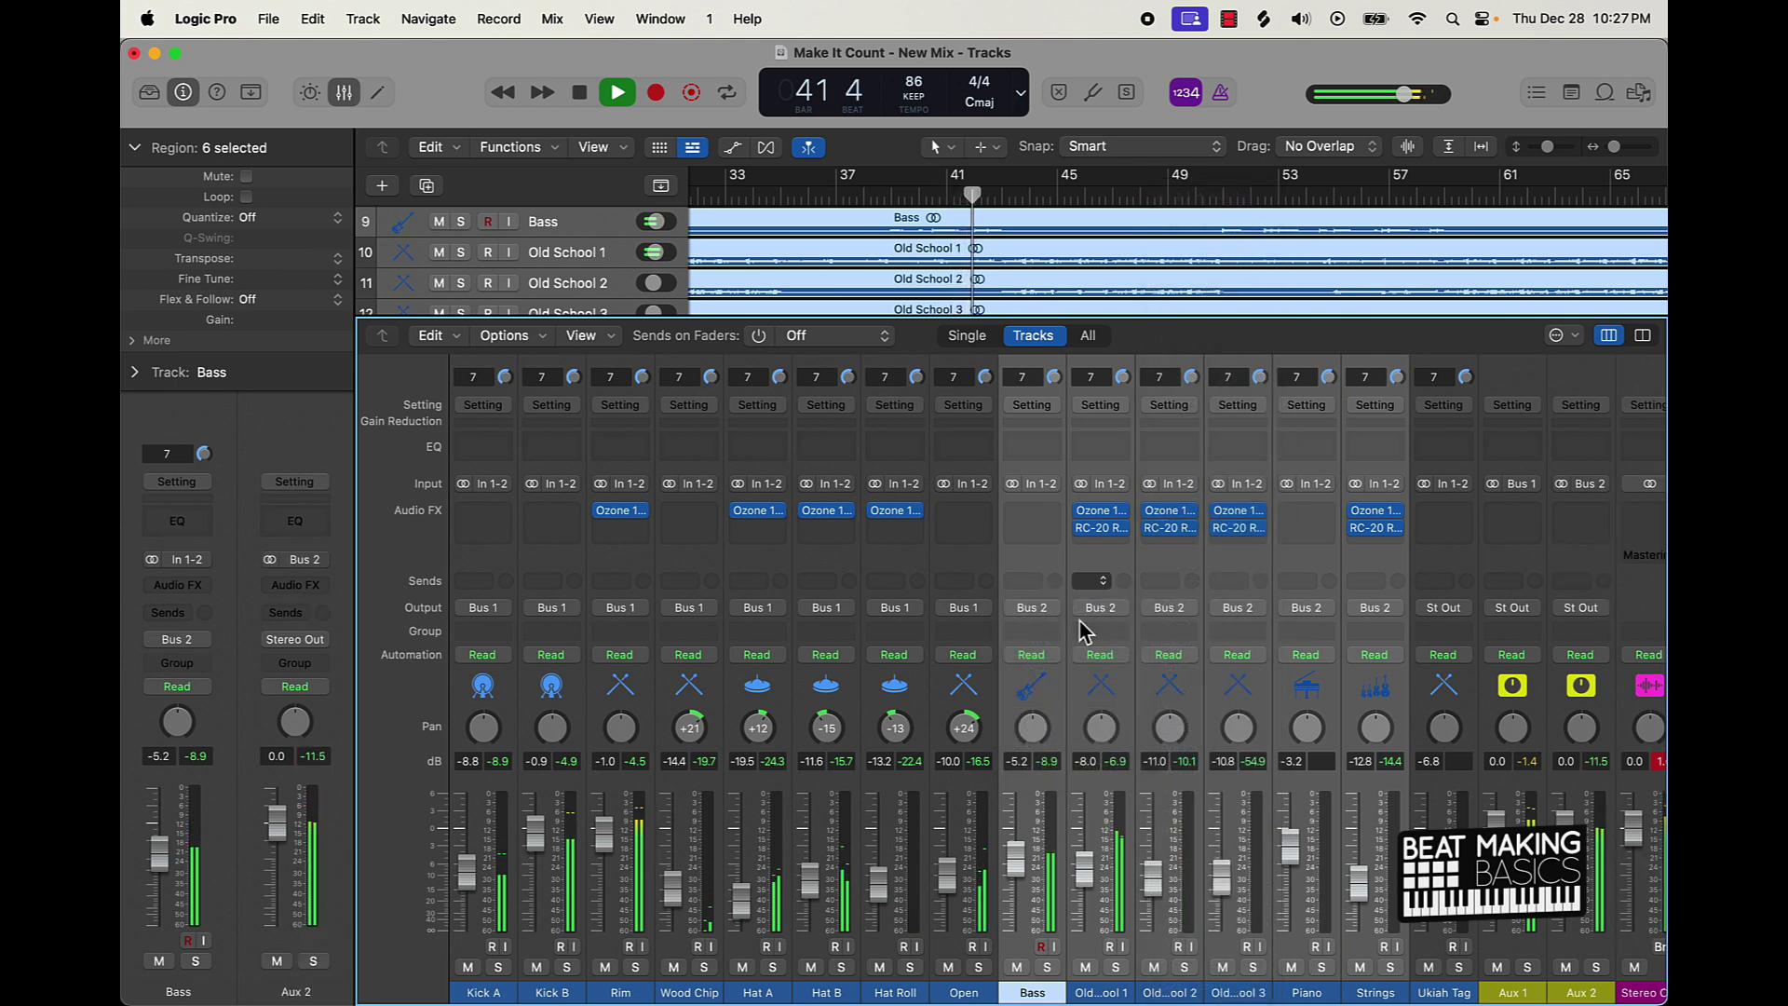
Step: Select Aux 1 and Aux 2 together and lower both faders to −5.3 dB
click(1440, 955)
drag(1507, 954, 1575, 934)
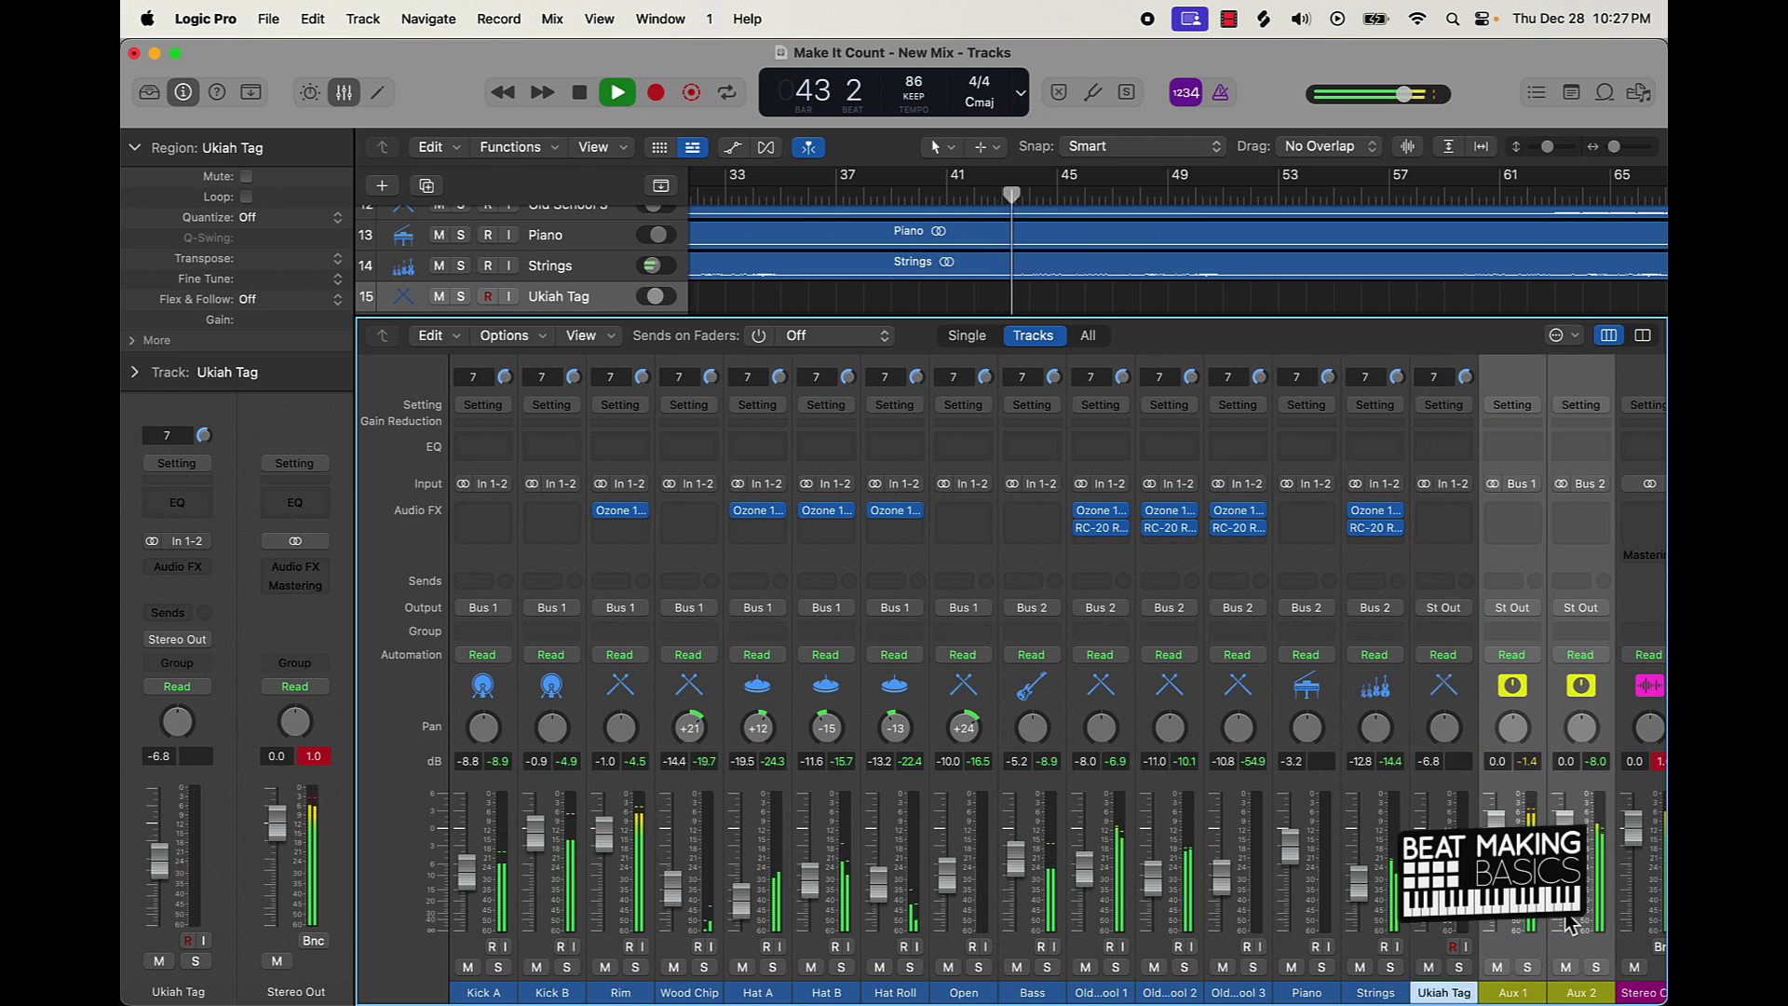
scroll(1575, 917, right, 3)
drag(1411, 835, 1411, 865)
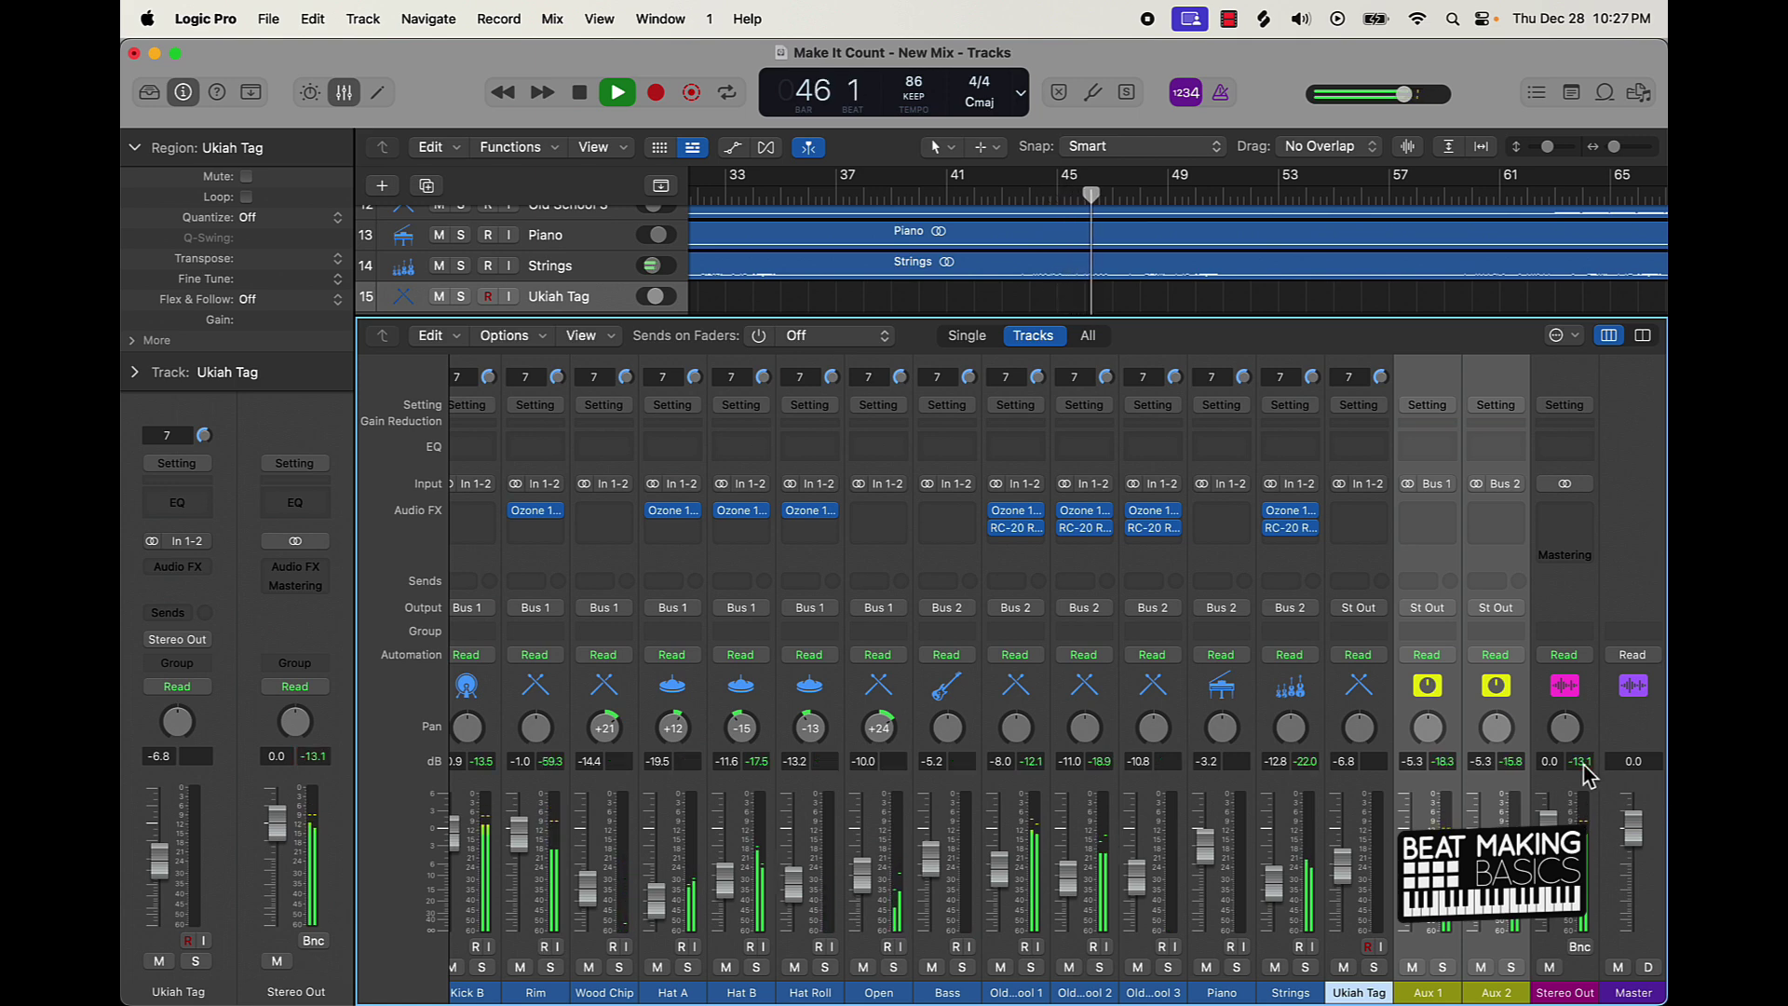
Step: Lower the Tag track's fader to −11.2 dB while playing the song from the start
drag(1343, 864, 1342, 881)
key(Return)
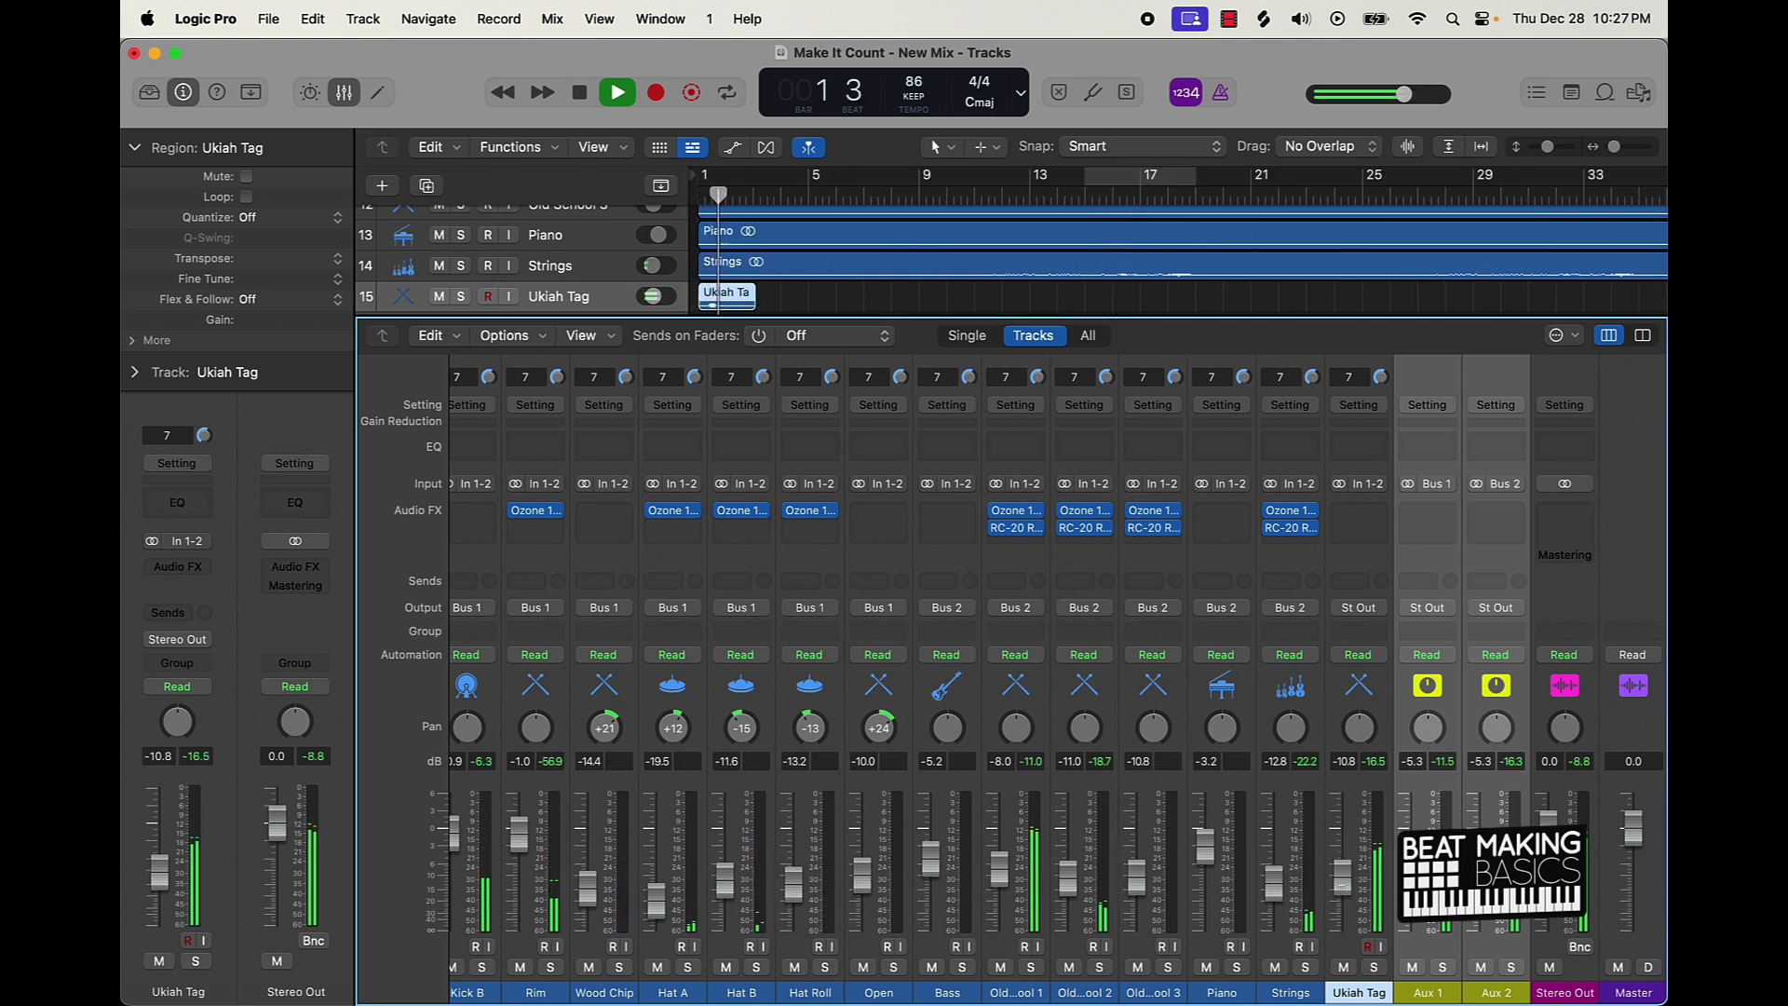
drag(1342, 886, 1342, 888)
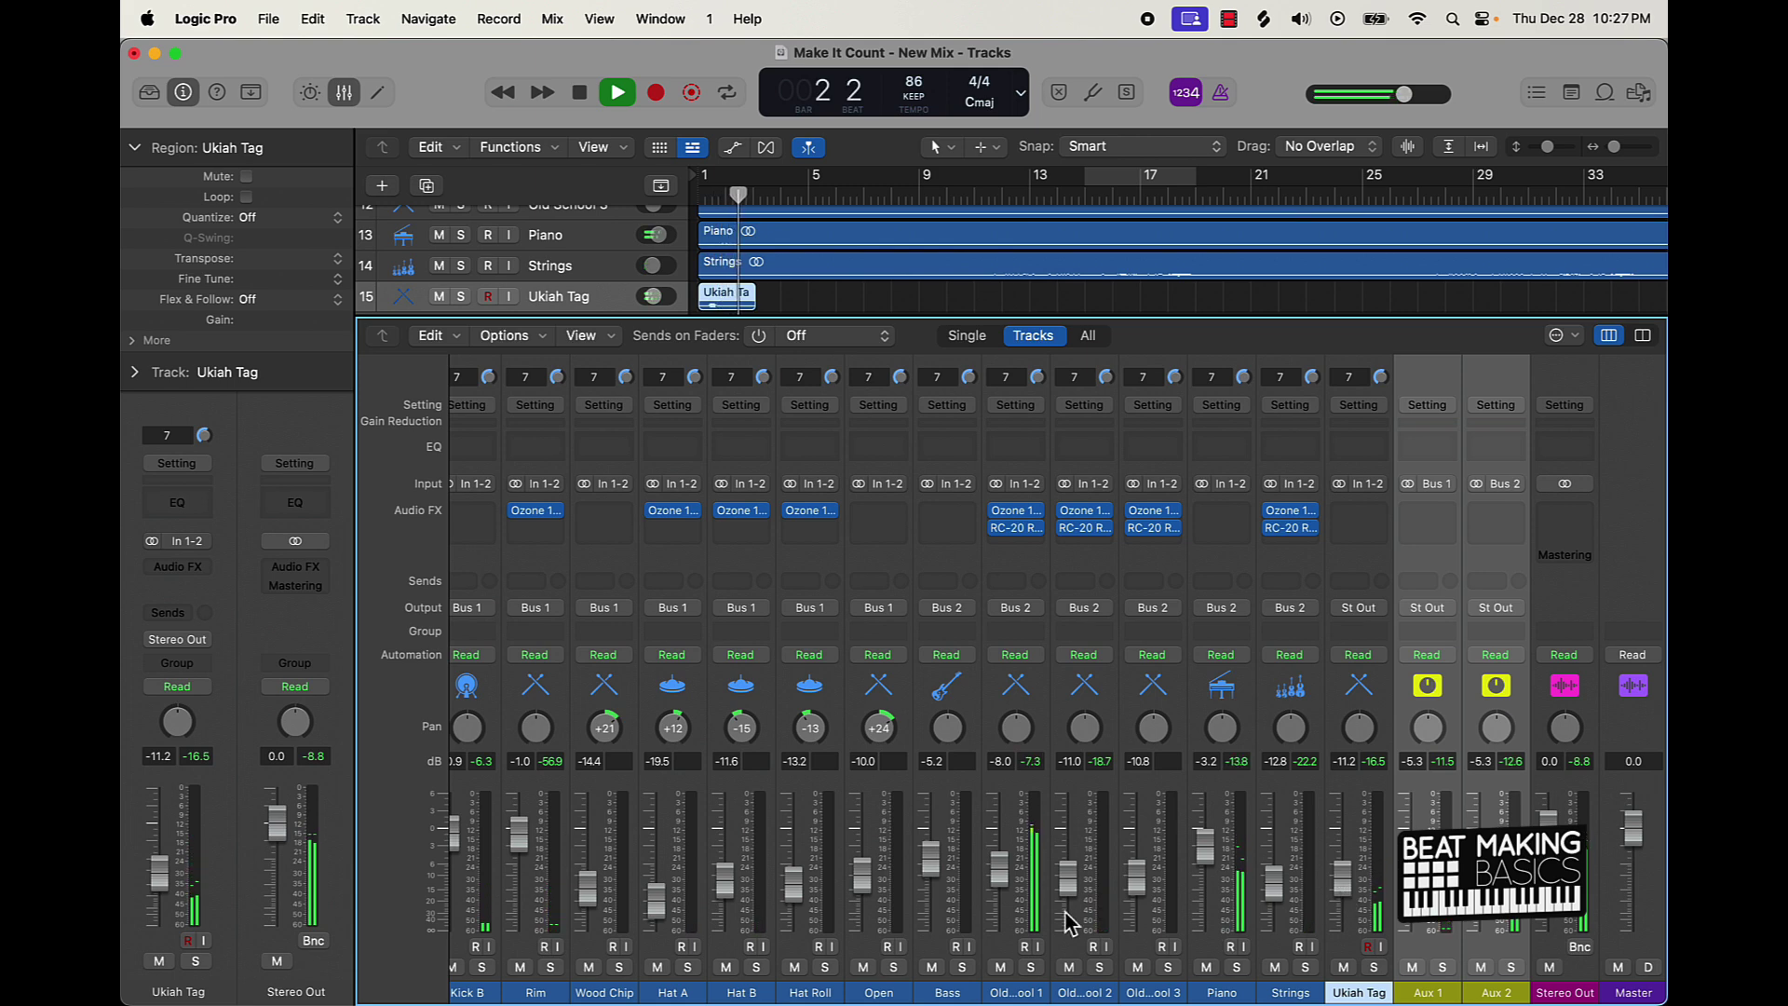
Step: Lower Kick B to −1.3 dB, Rim to −1.8 dB, Hat B to −13.8 dB and Hat Roll to −16.0 dB panned +30
scroll(647, 886, left, 2)
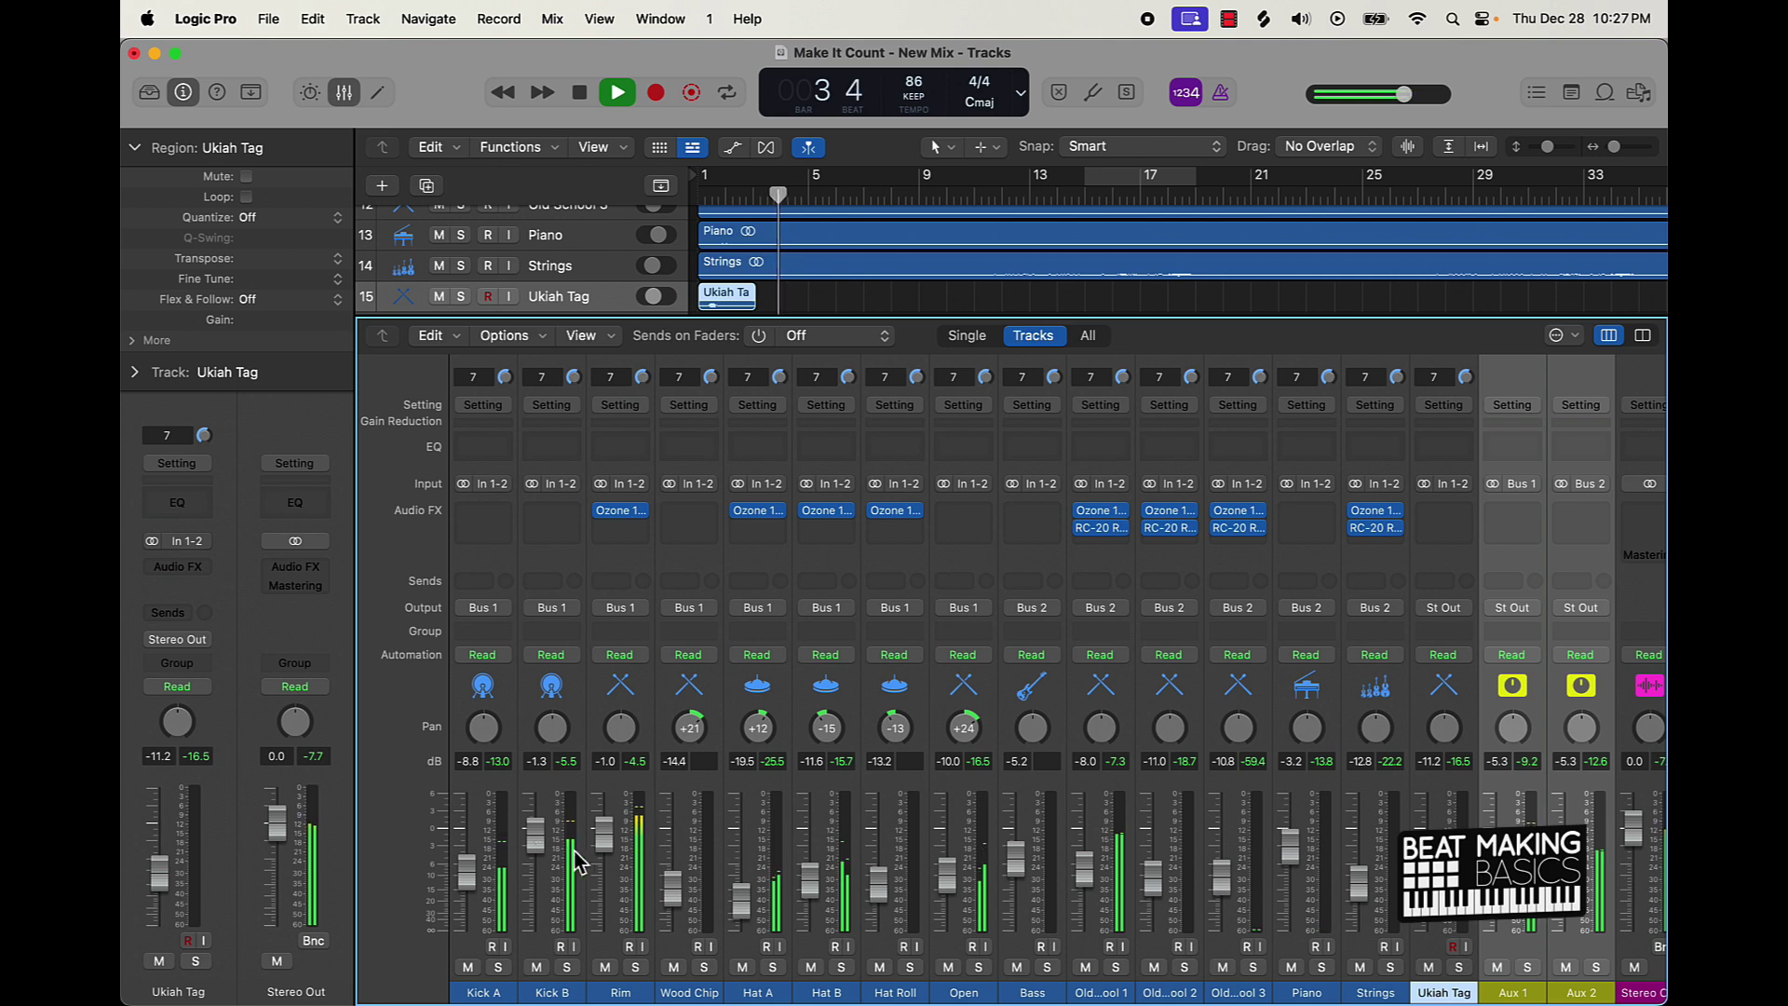
drag(603, 846, 604, 849)
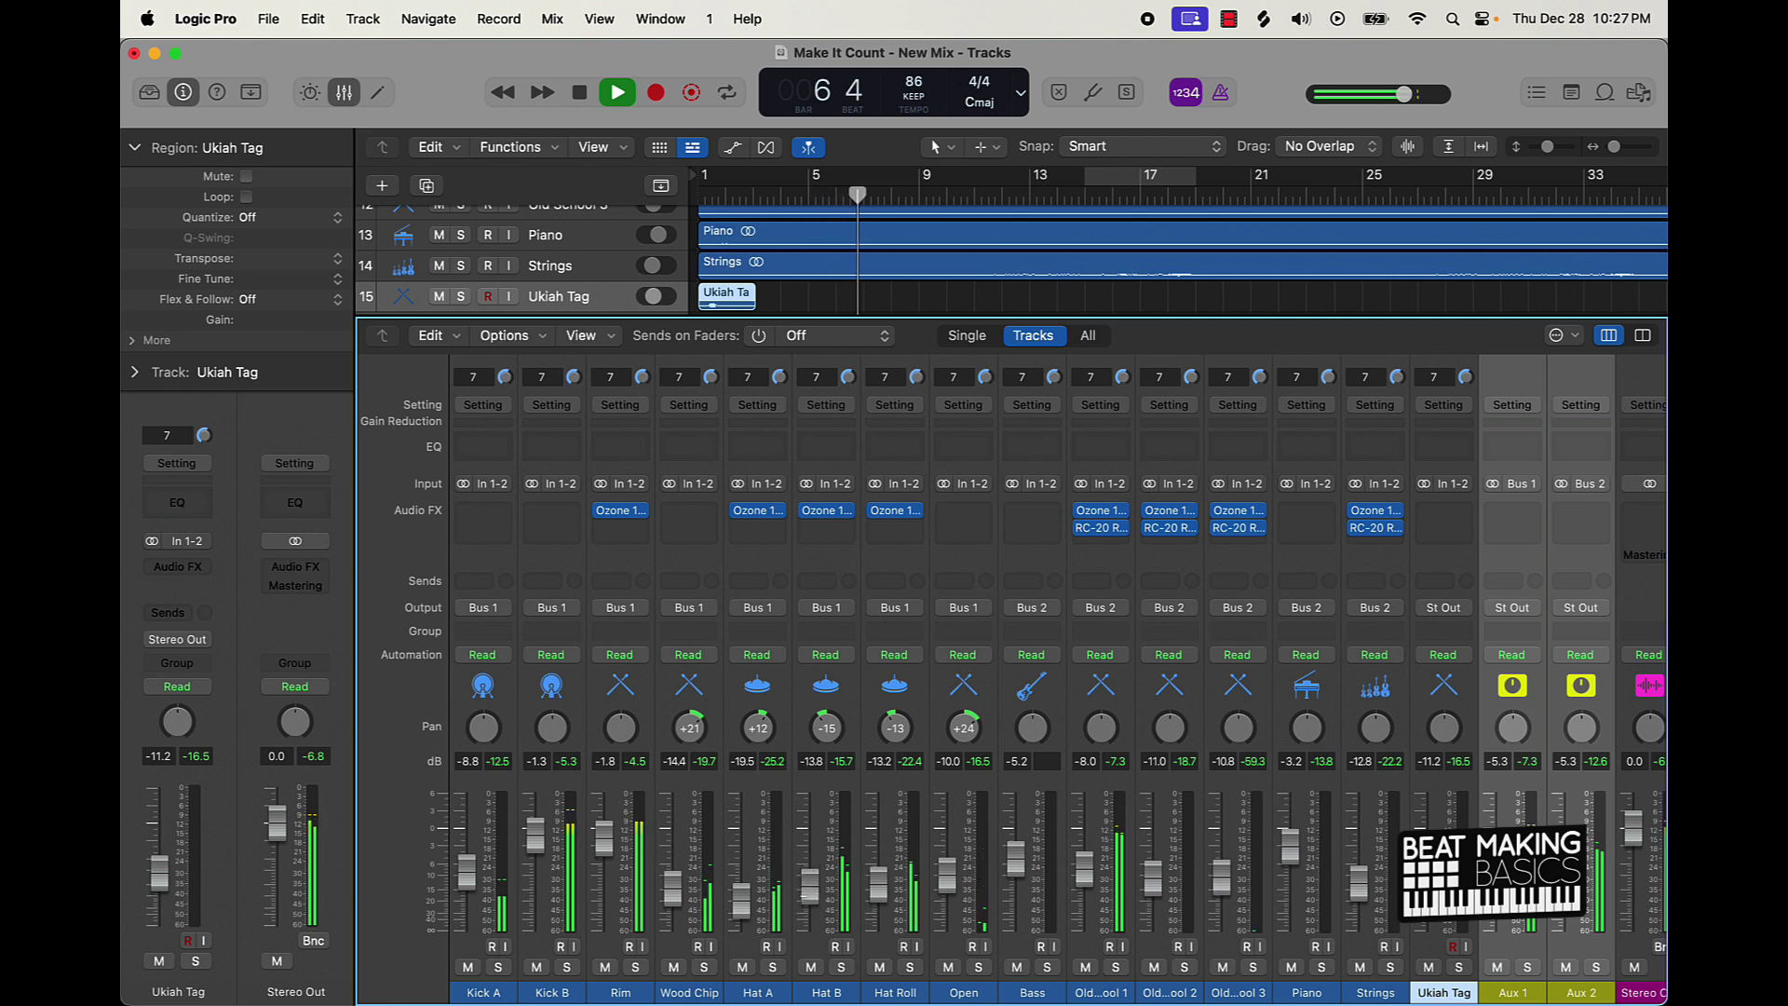
drag(878, 889, 878, 891)
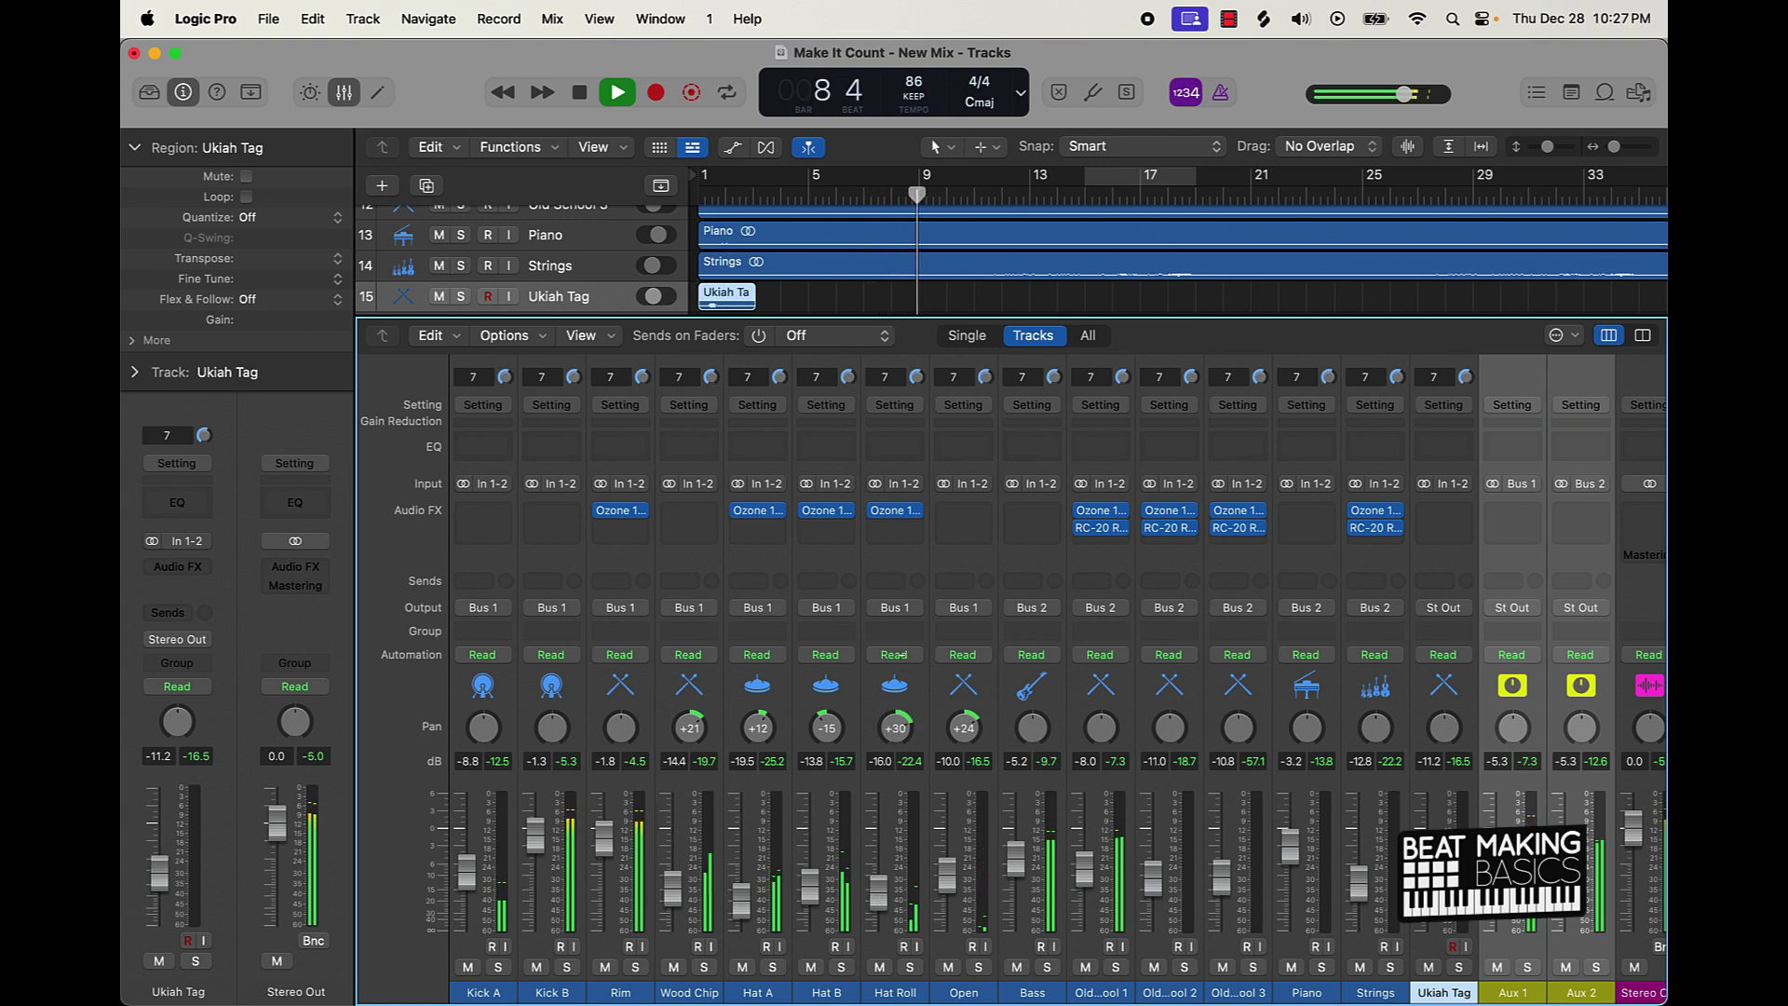
Step: Pan Wood Chip to −7 and lower its fader to −17.6 dB
drag(711, 730, 711, 754)
drag(687, 838, 687, 859)
drag(693, 731, 689, 748)
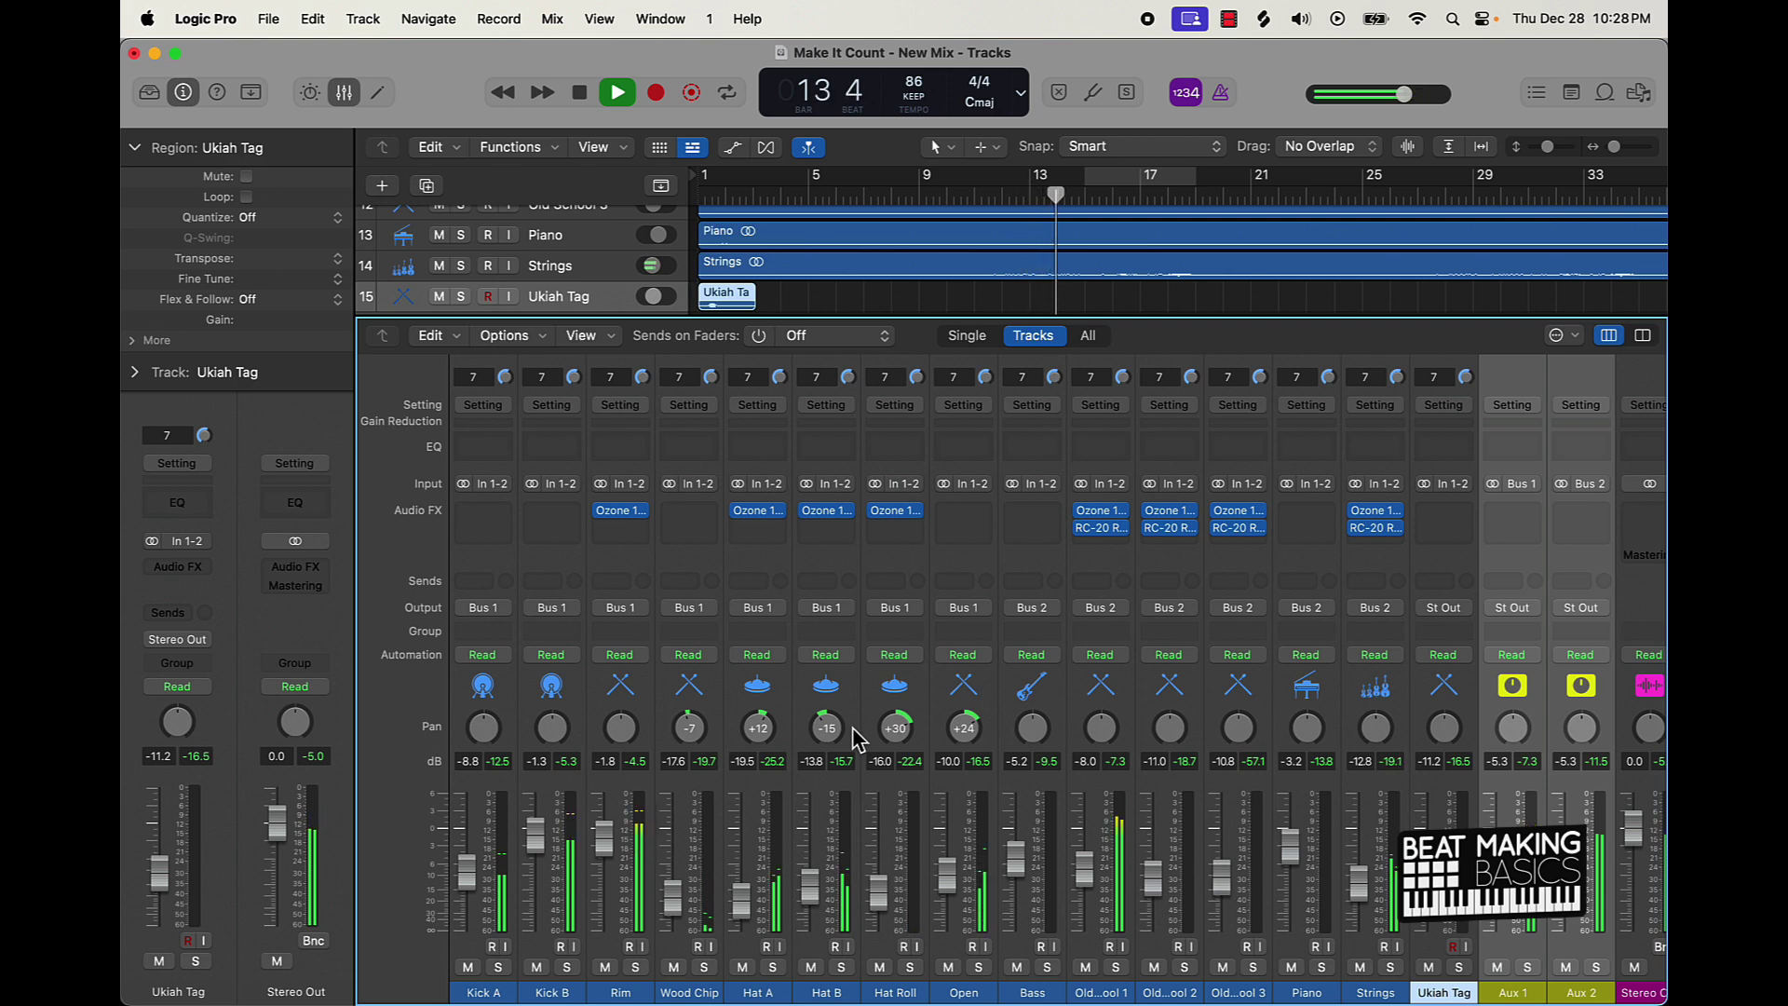
Step: Set Hat A to −19.5 dB panned +11, Hat B to −11.8 dB, and Hat Roll to −14.2 dB panned −21
drag(759, 731, 759, 740)
drag(742, 896, 743, 903)
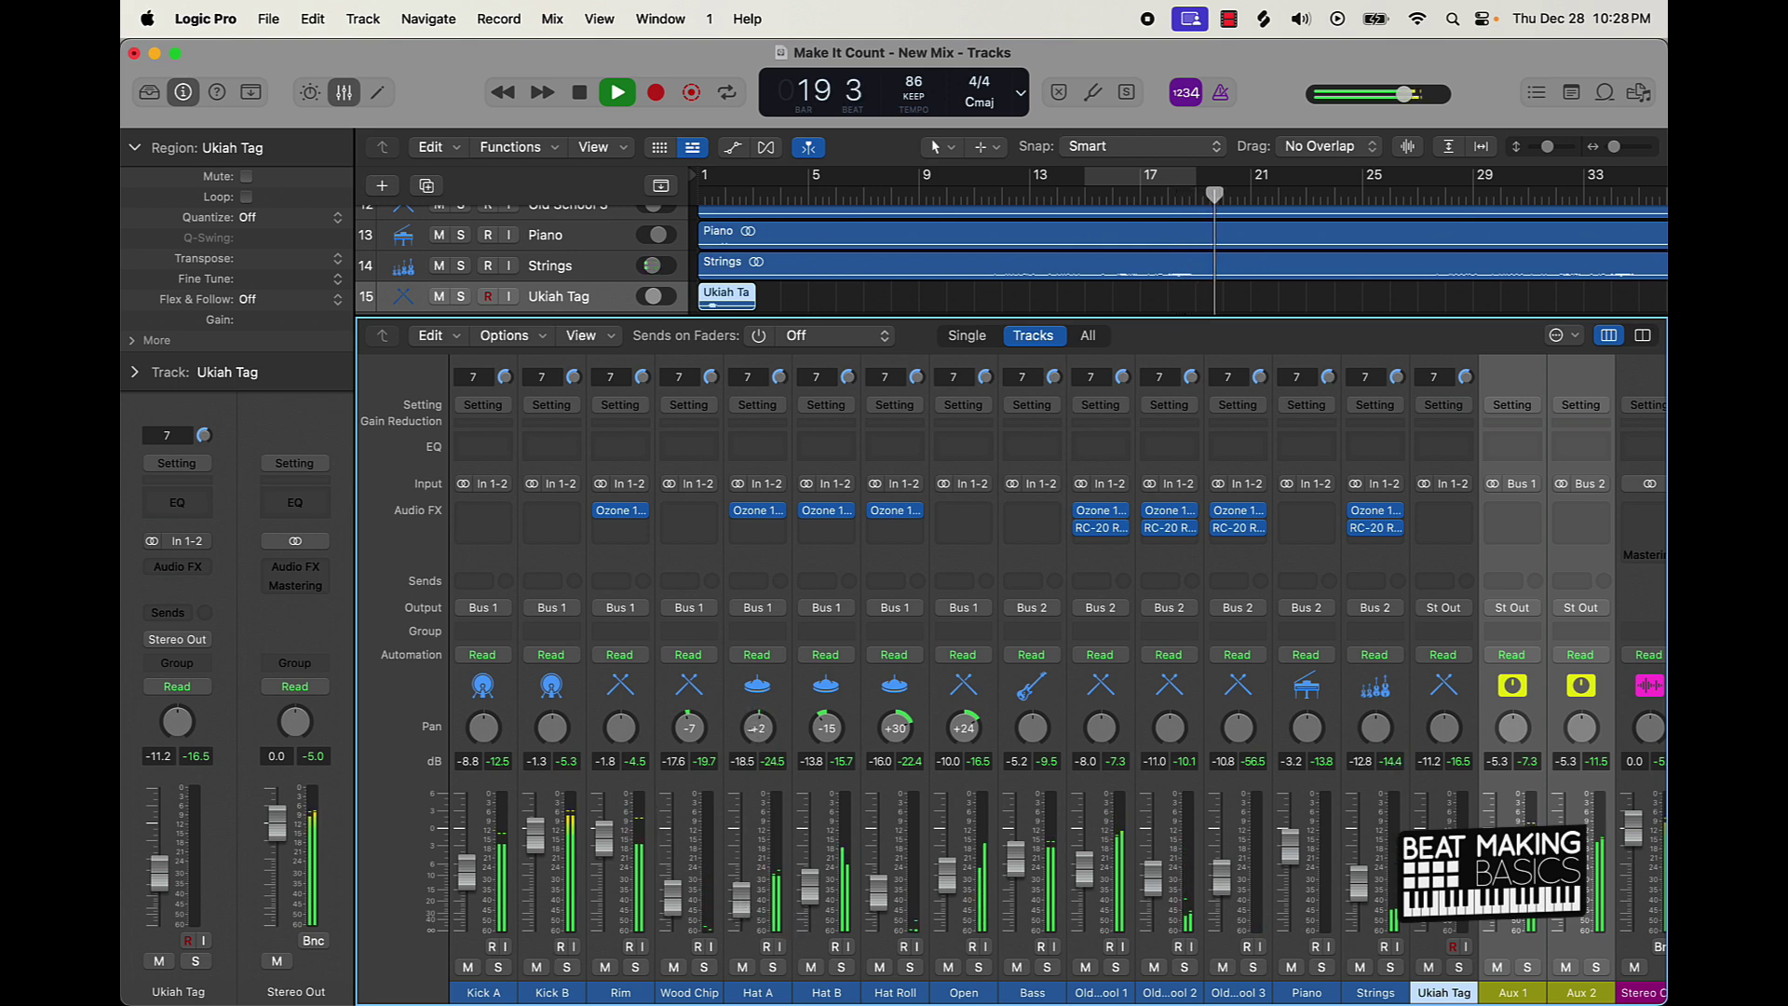
drag(757, 727, 733, 741)
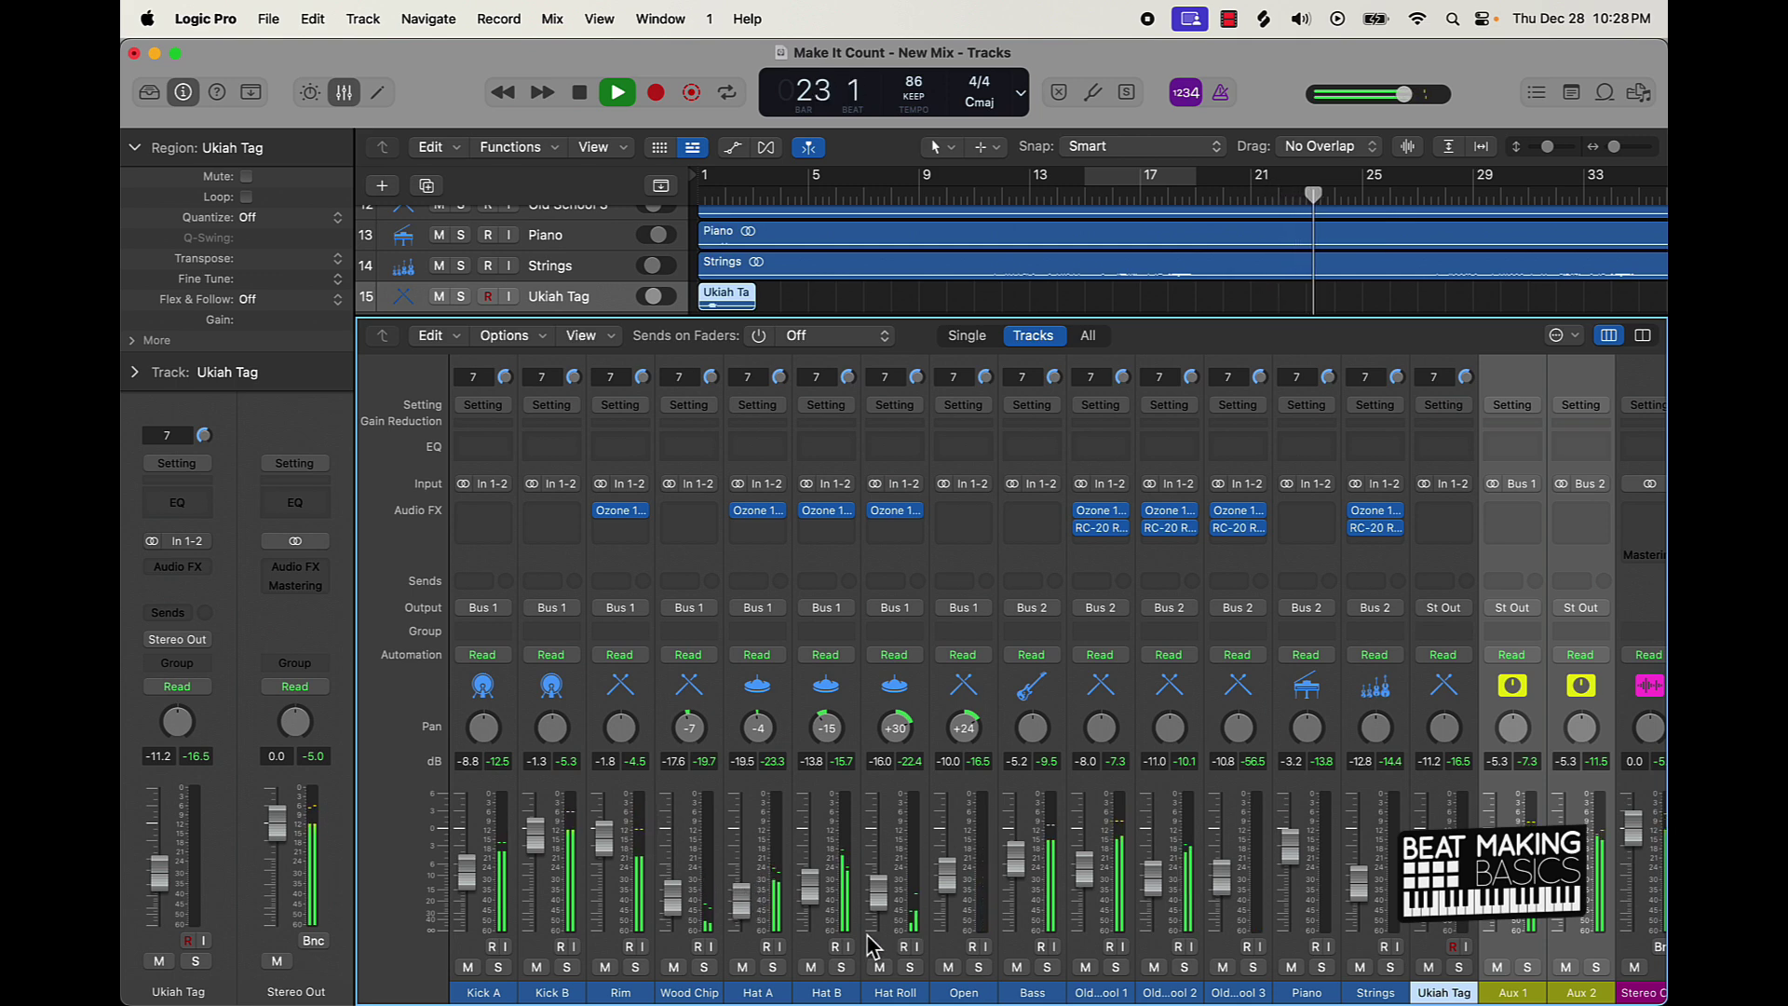
drag(815, 902, 815, 894)
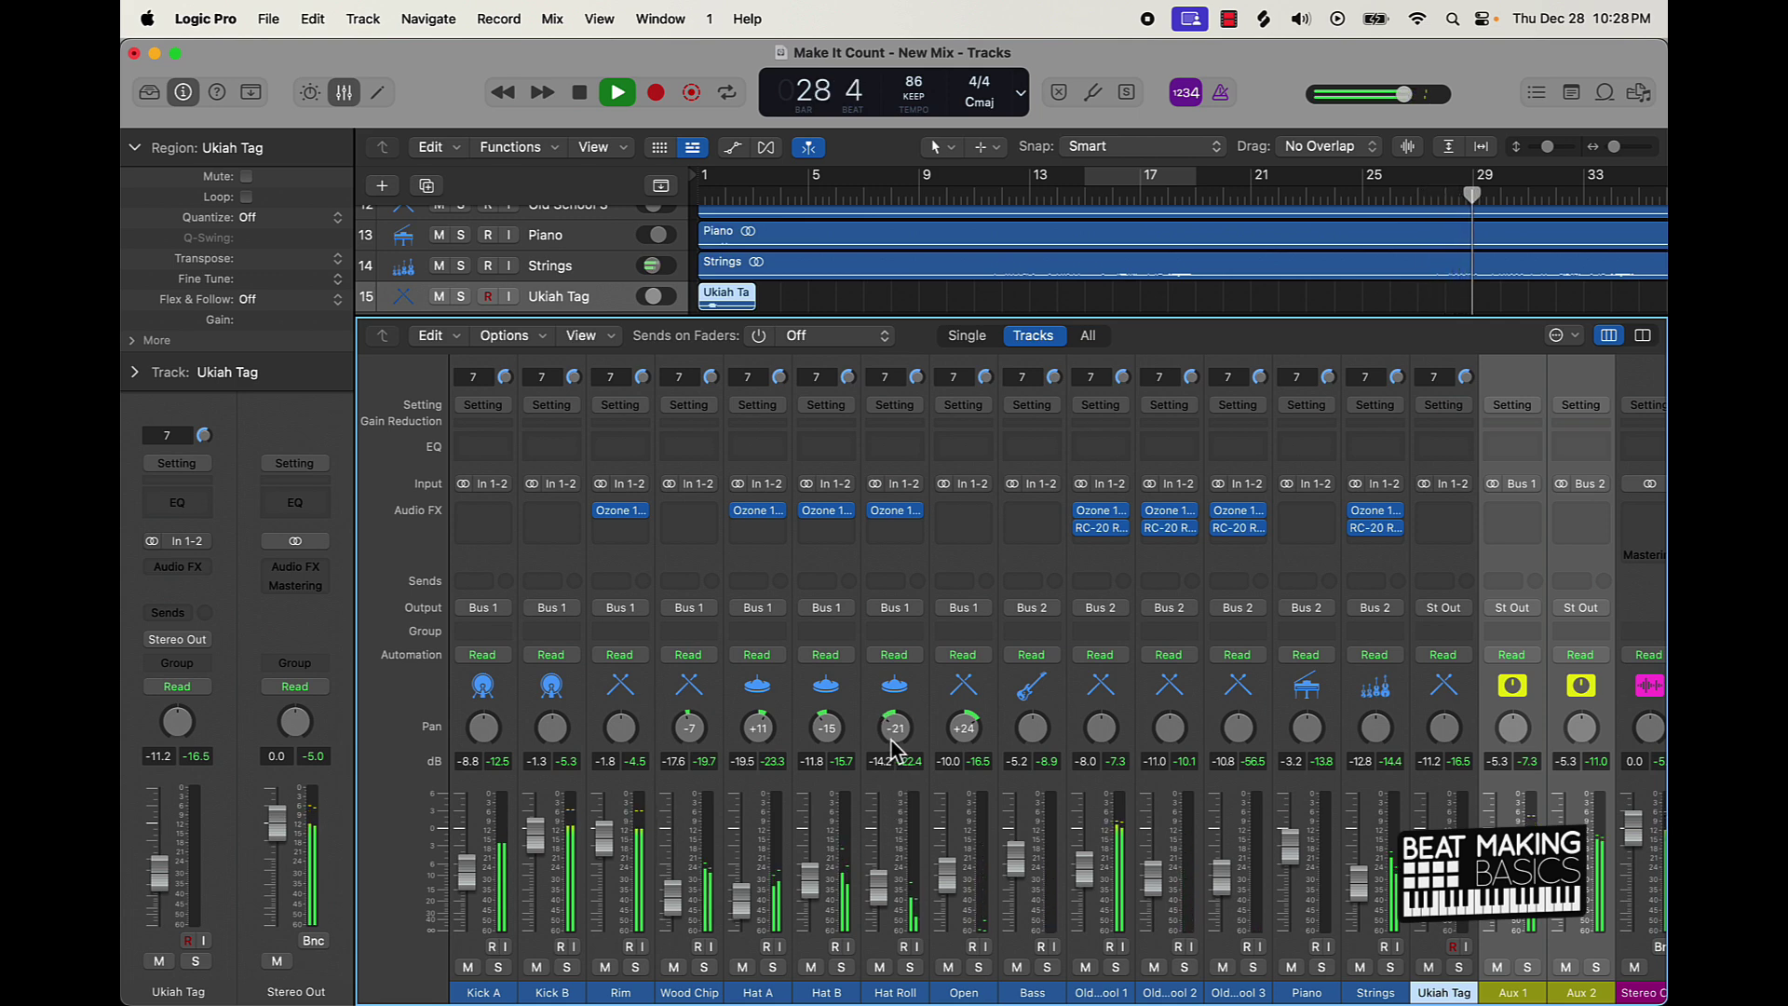
Step: Add a send to Bus 3 on the Hat Roll track
click(892, 580)
mouse_move(942, 615)
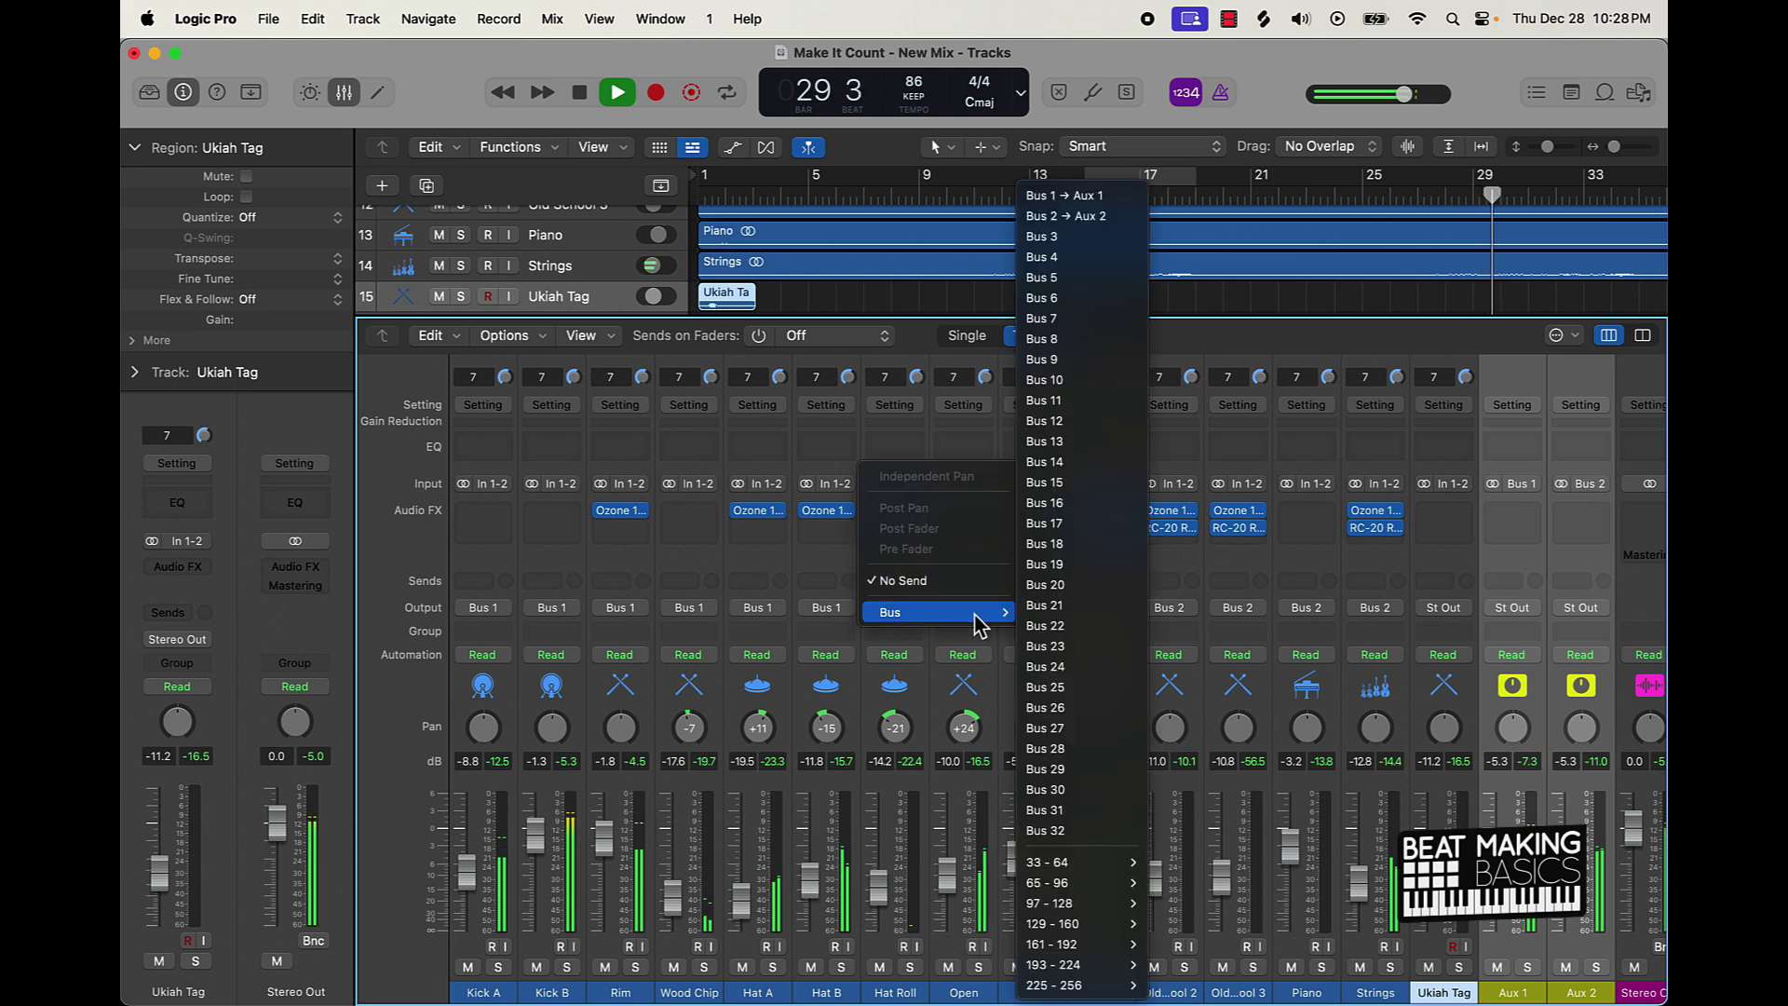
click(1043, 235)
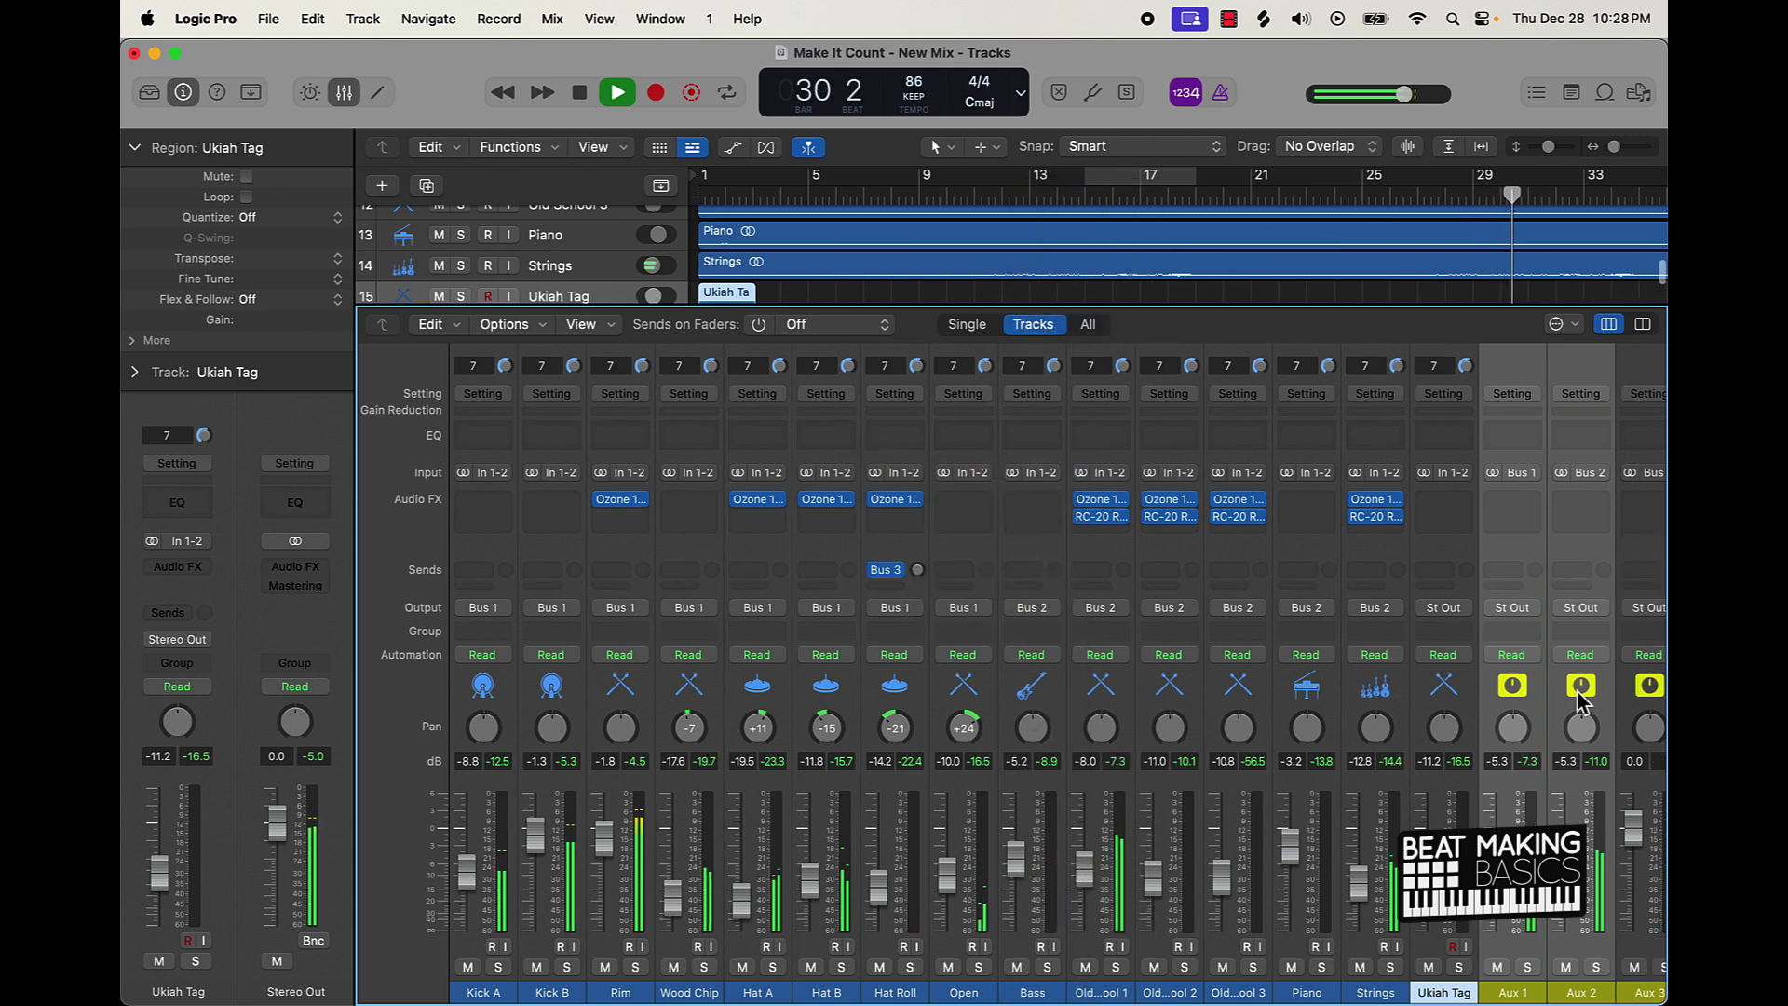
Step: Rename Aux 1 to Drums, Aux 2 to Melody and Aux 3 to Reverb
scroll(1567, 705, right, 3)
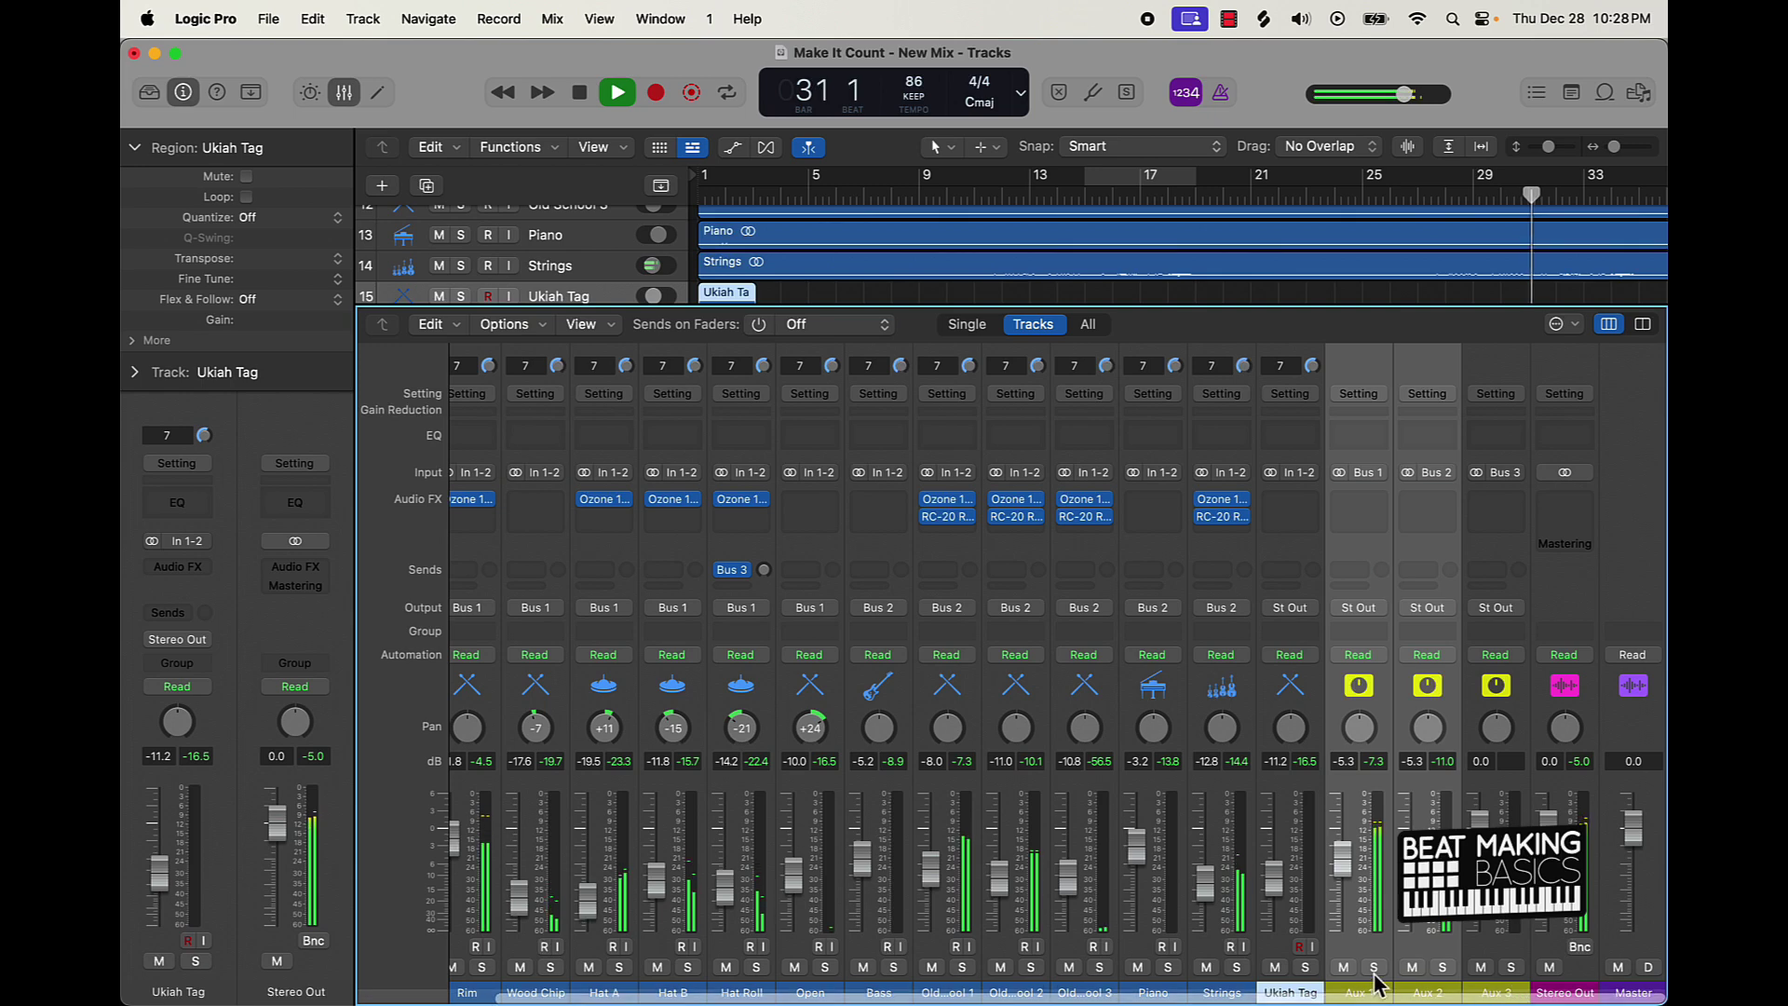
double_click(1362, 990)
text(Drums)
key(Tab)
text(M)
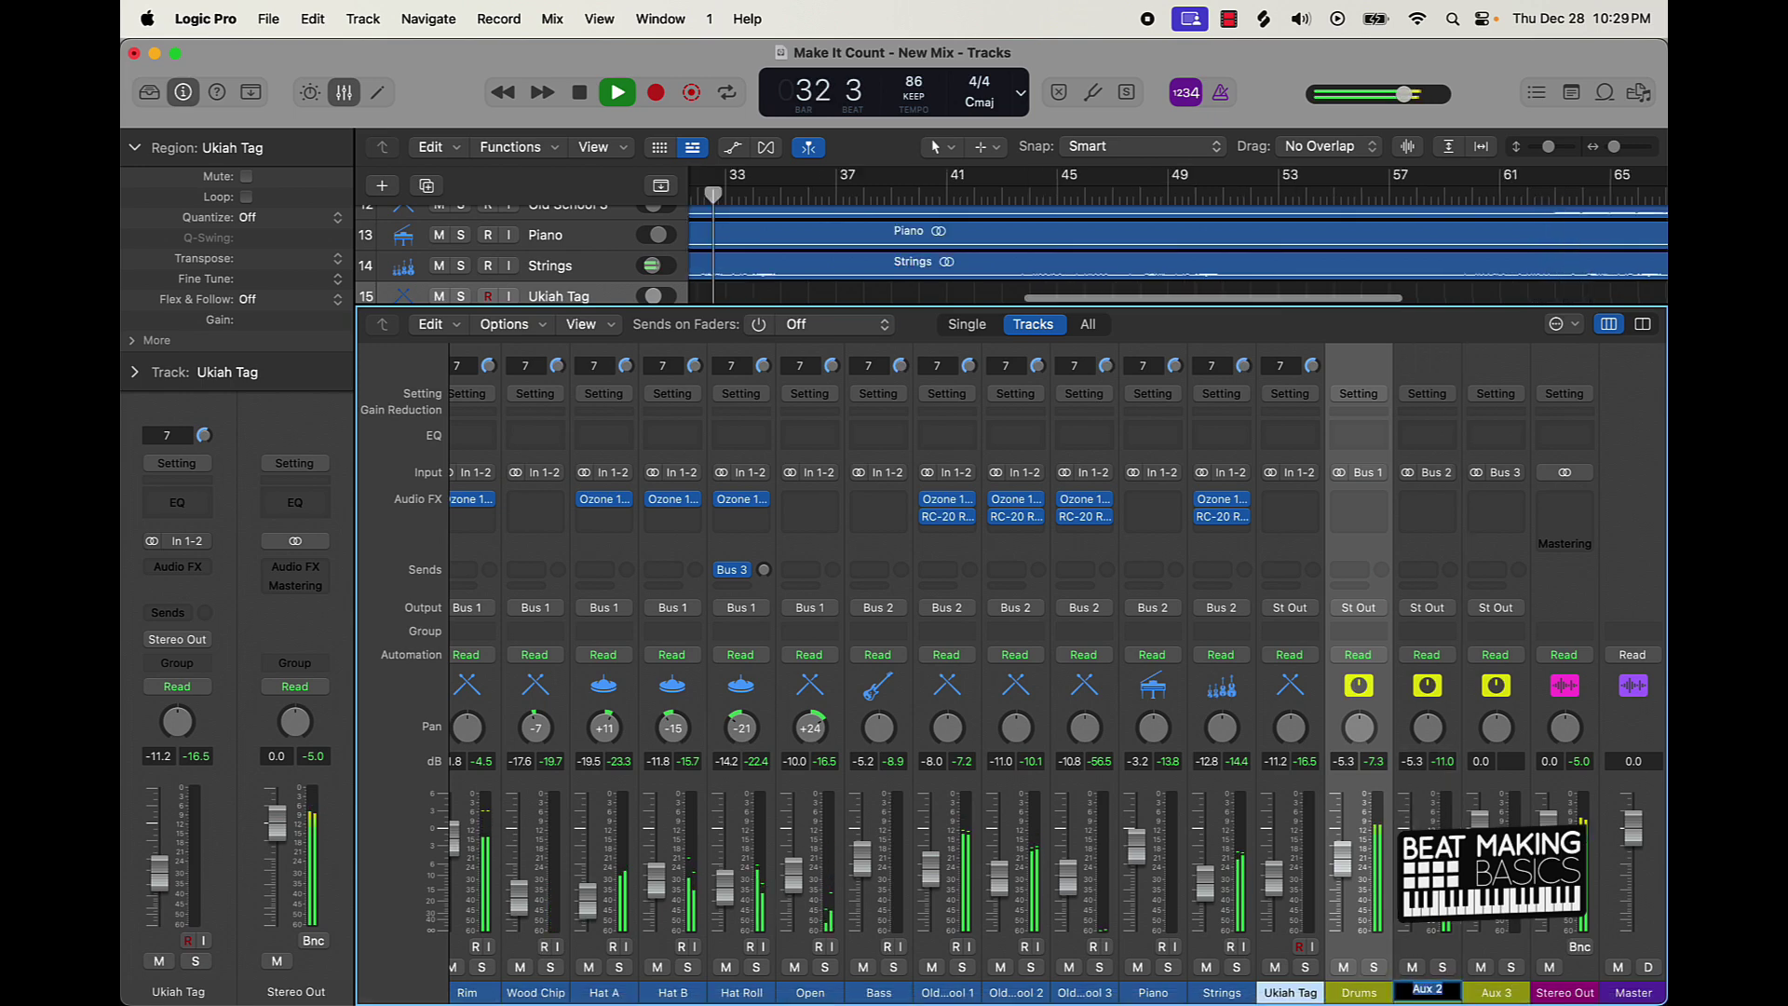
text(elod)
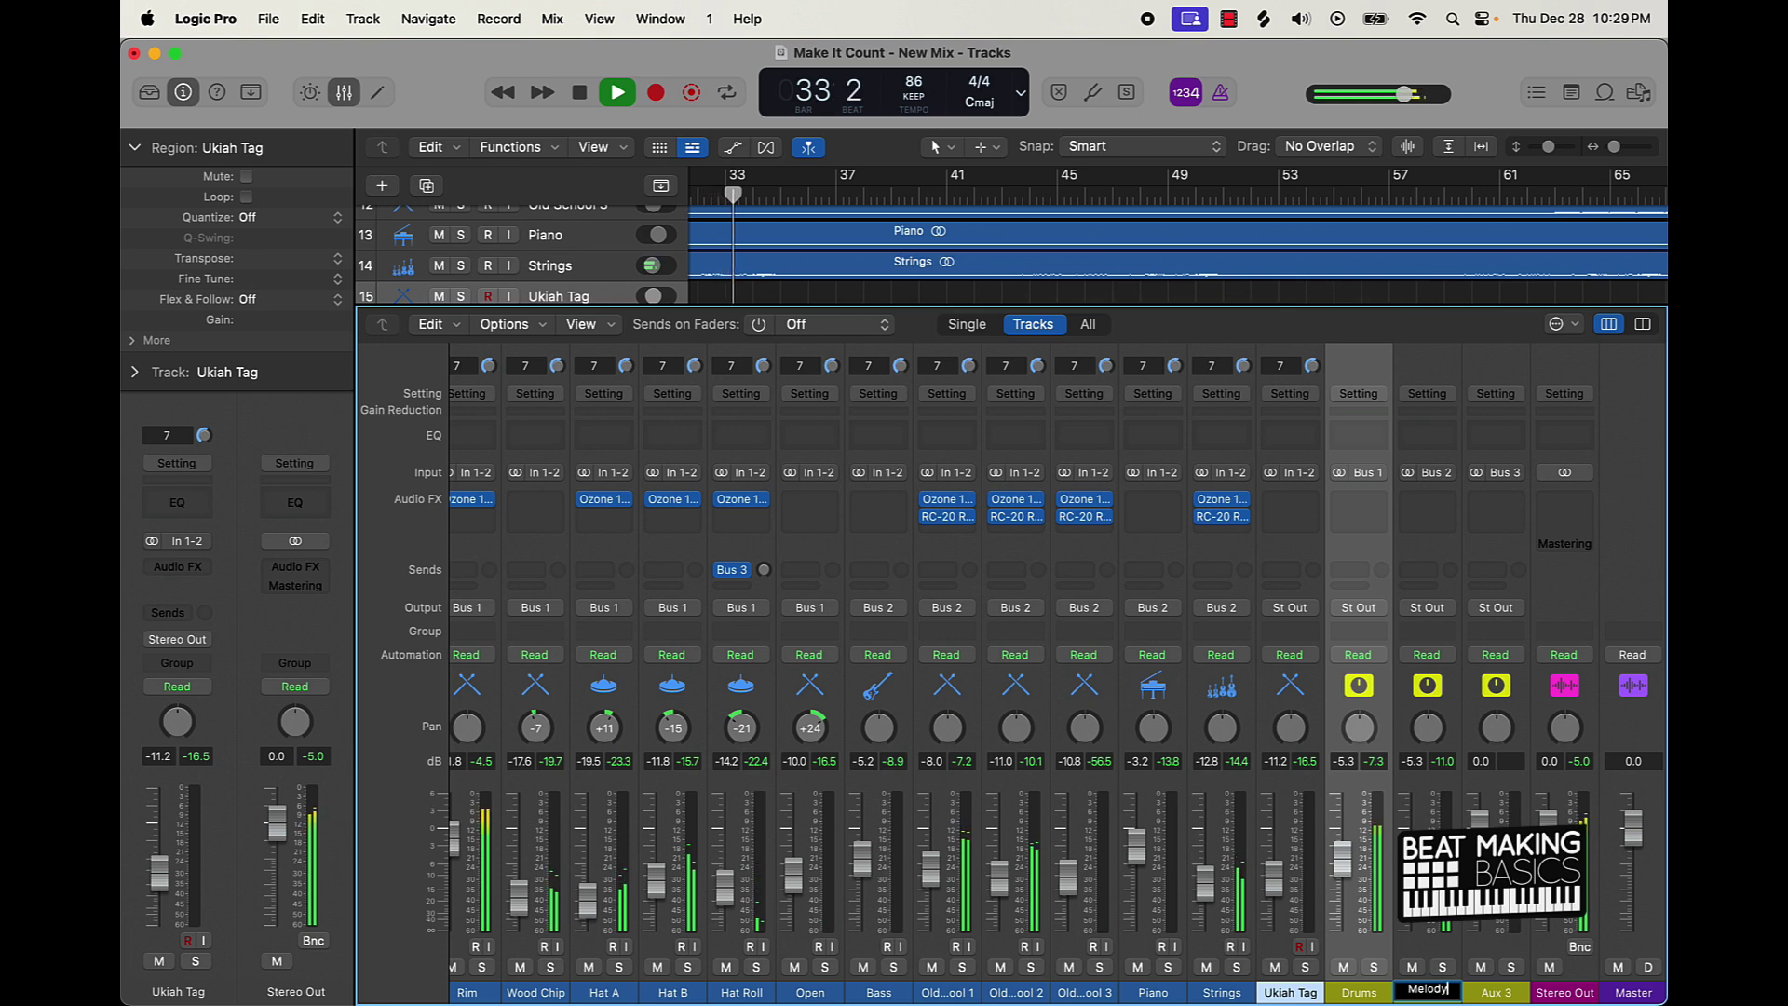
text(y)
key(Tab)
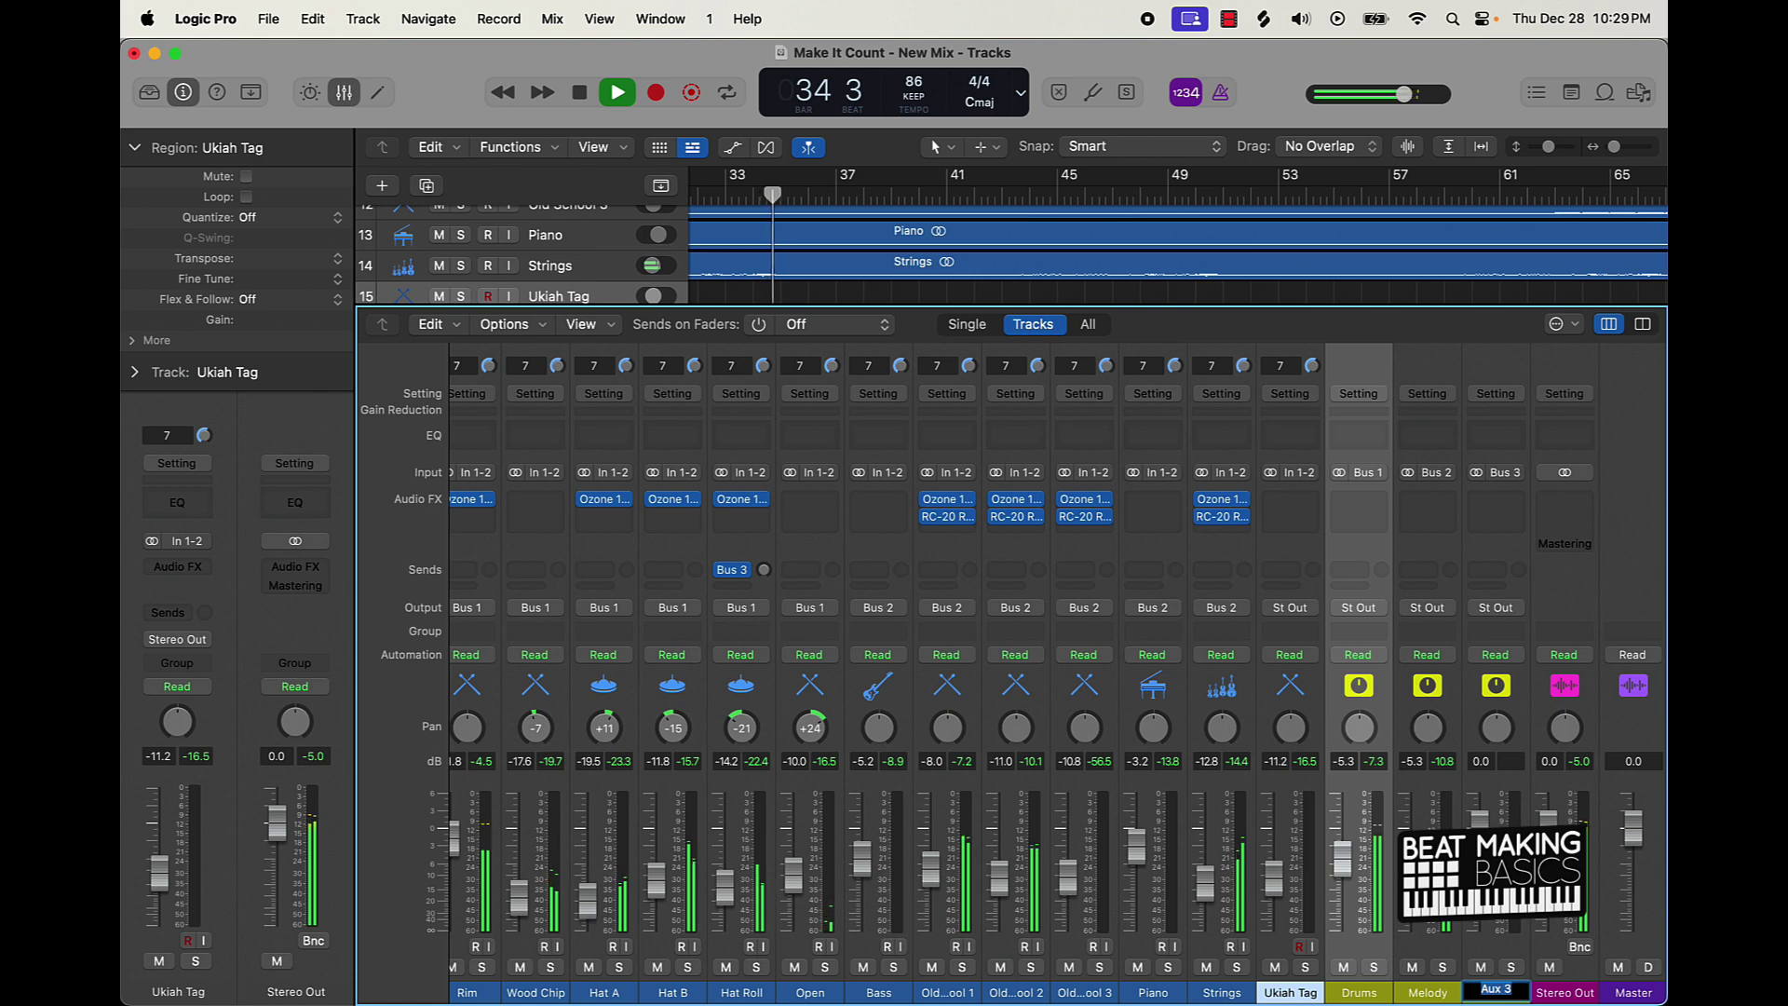
text(Rev)
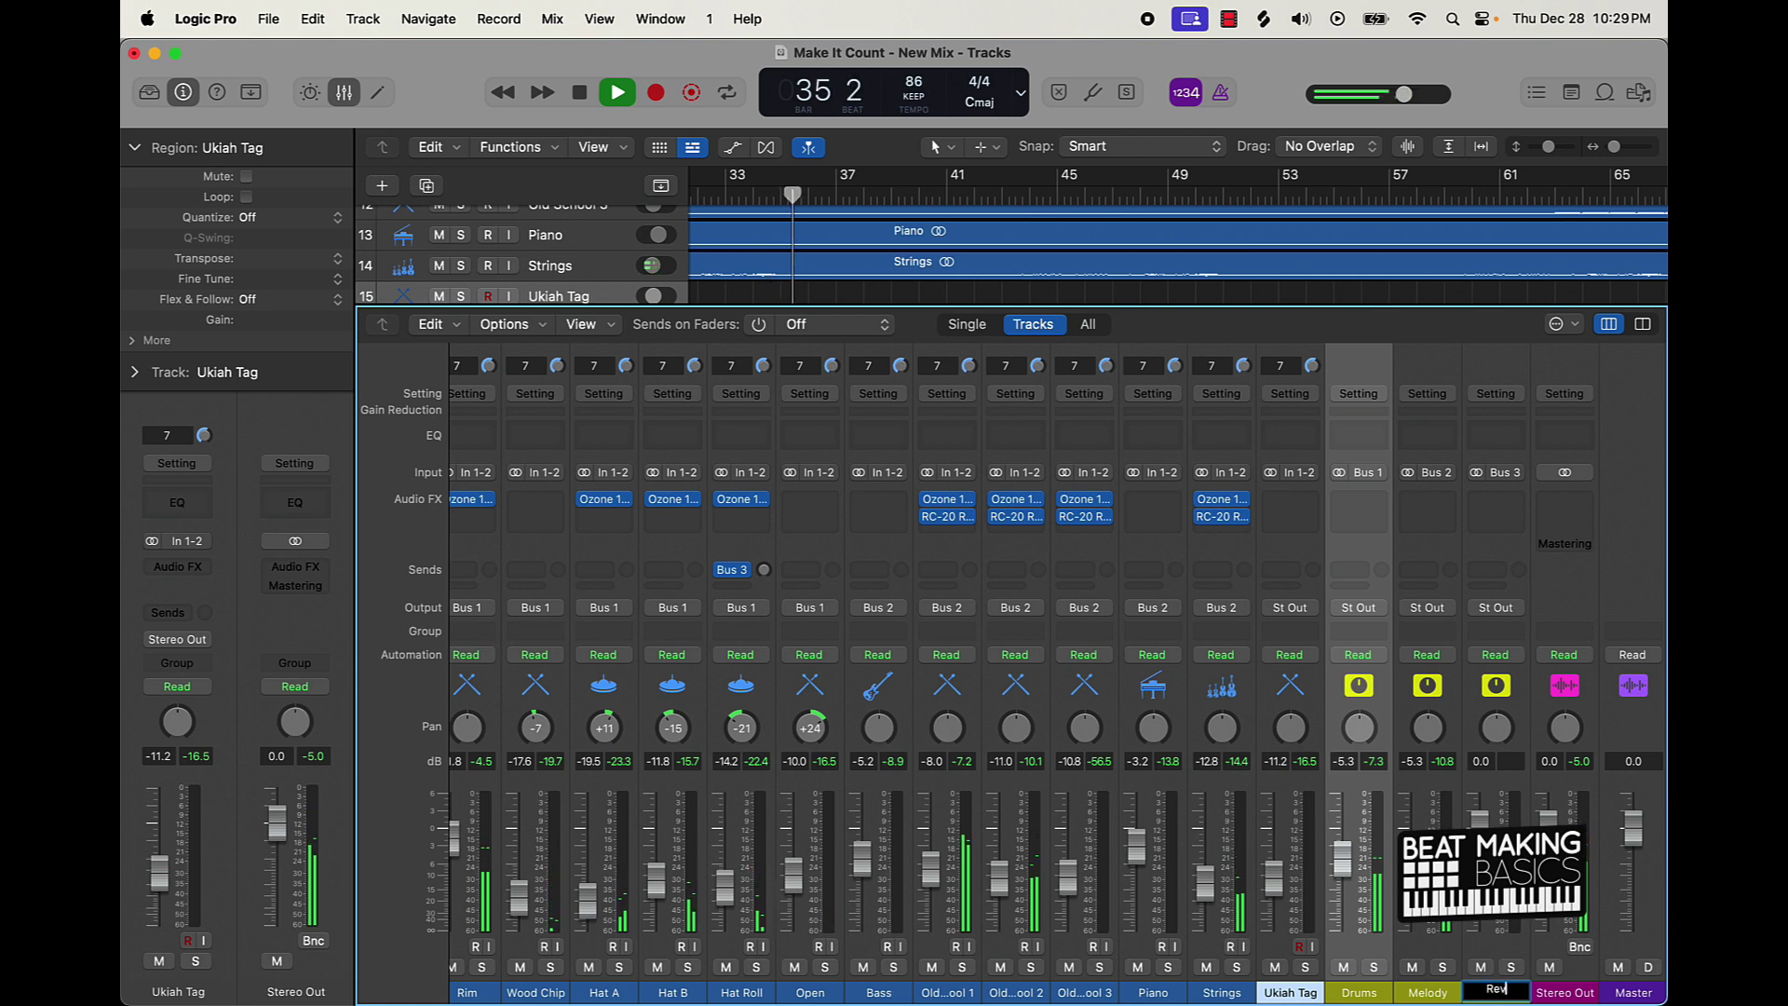
text(erb)
key(Return)
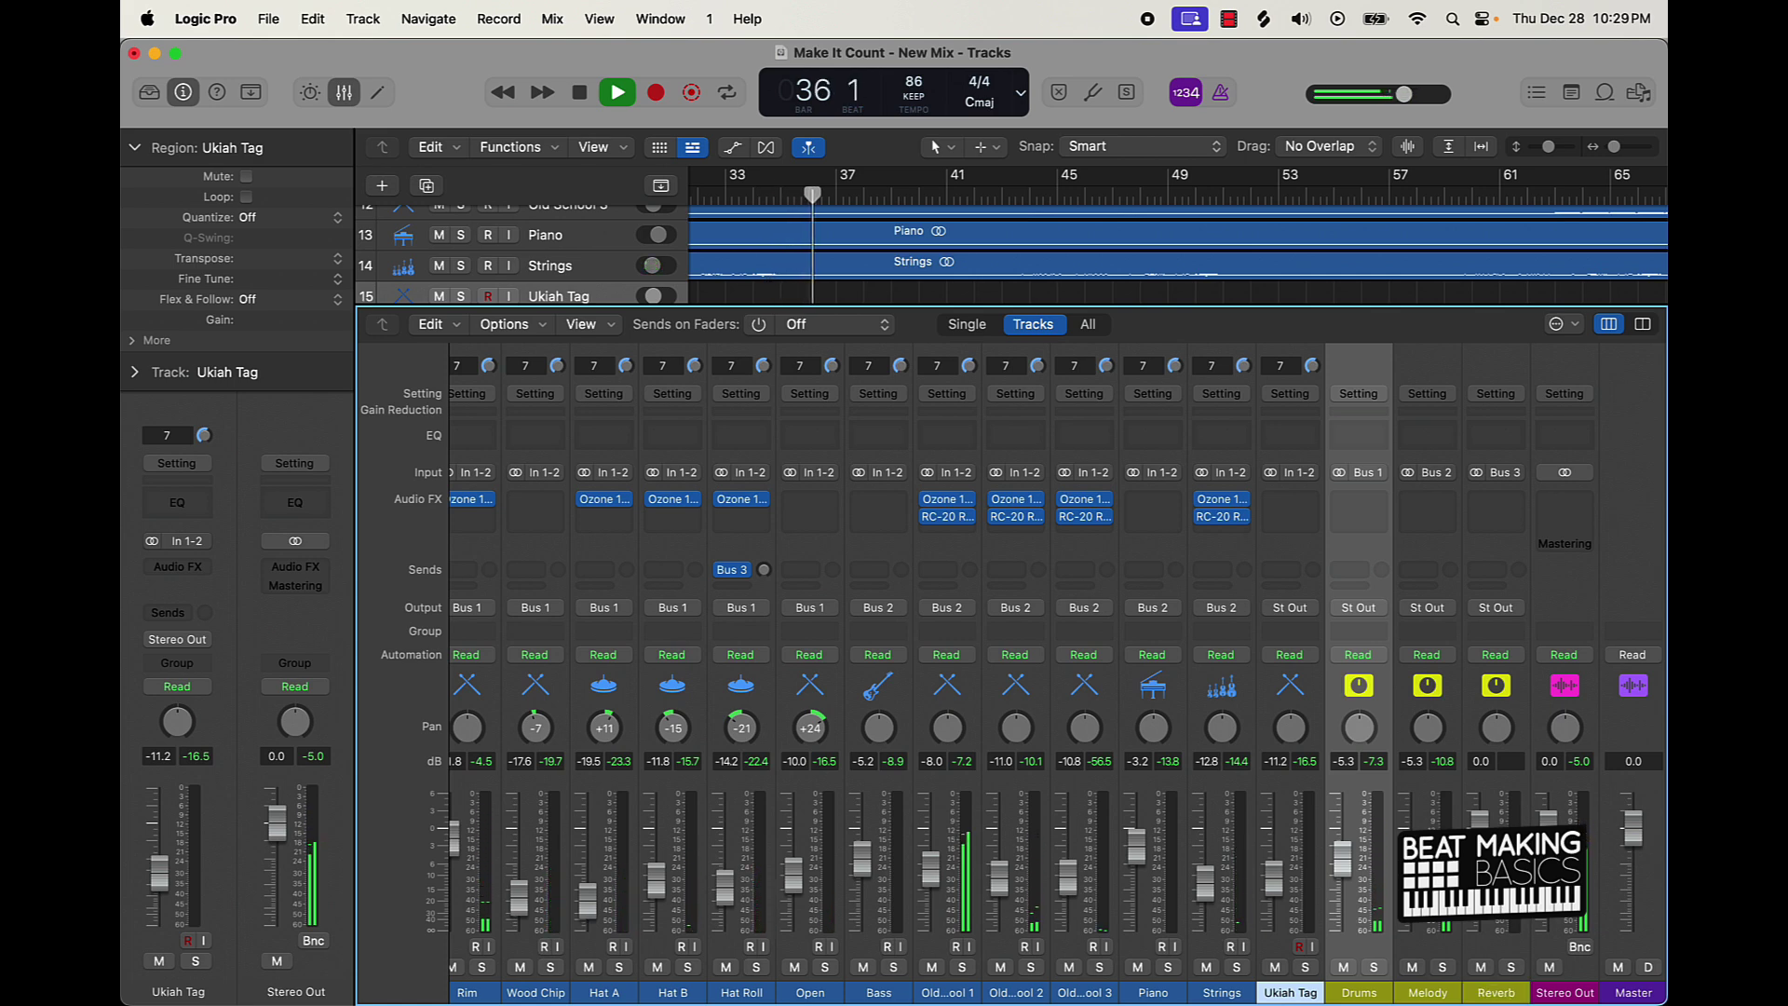
Step: Insert the ValhallaRoom plug-in from Valhalla DSP on the Reverb aux
click(1500, 519)
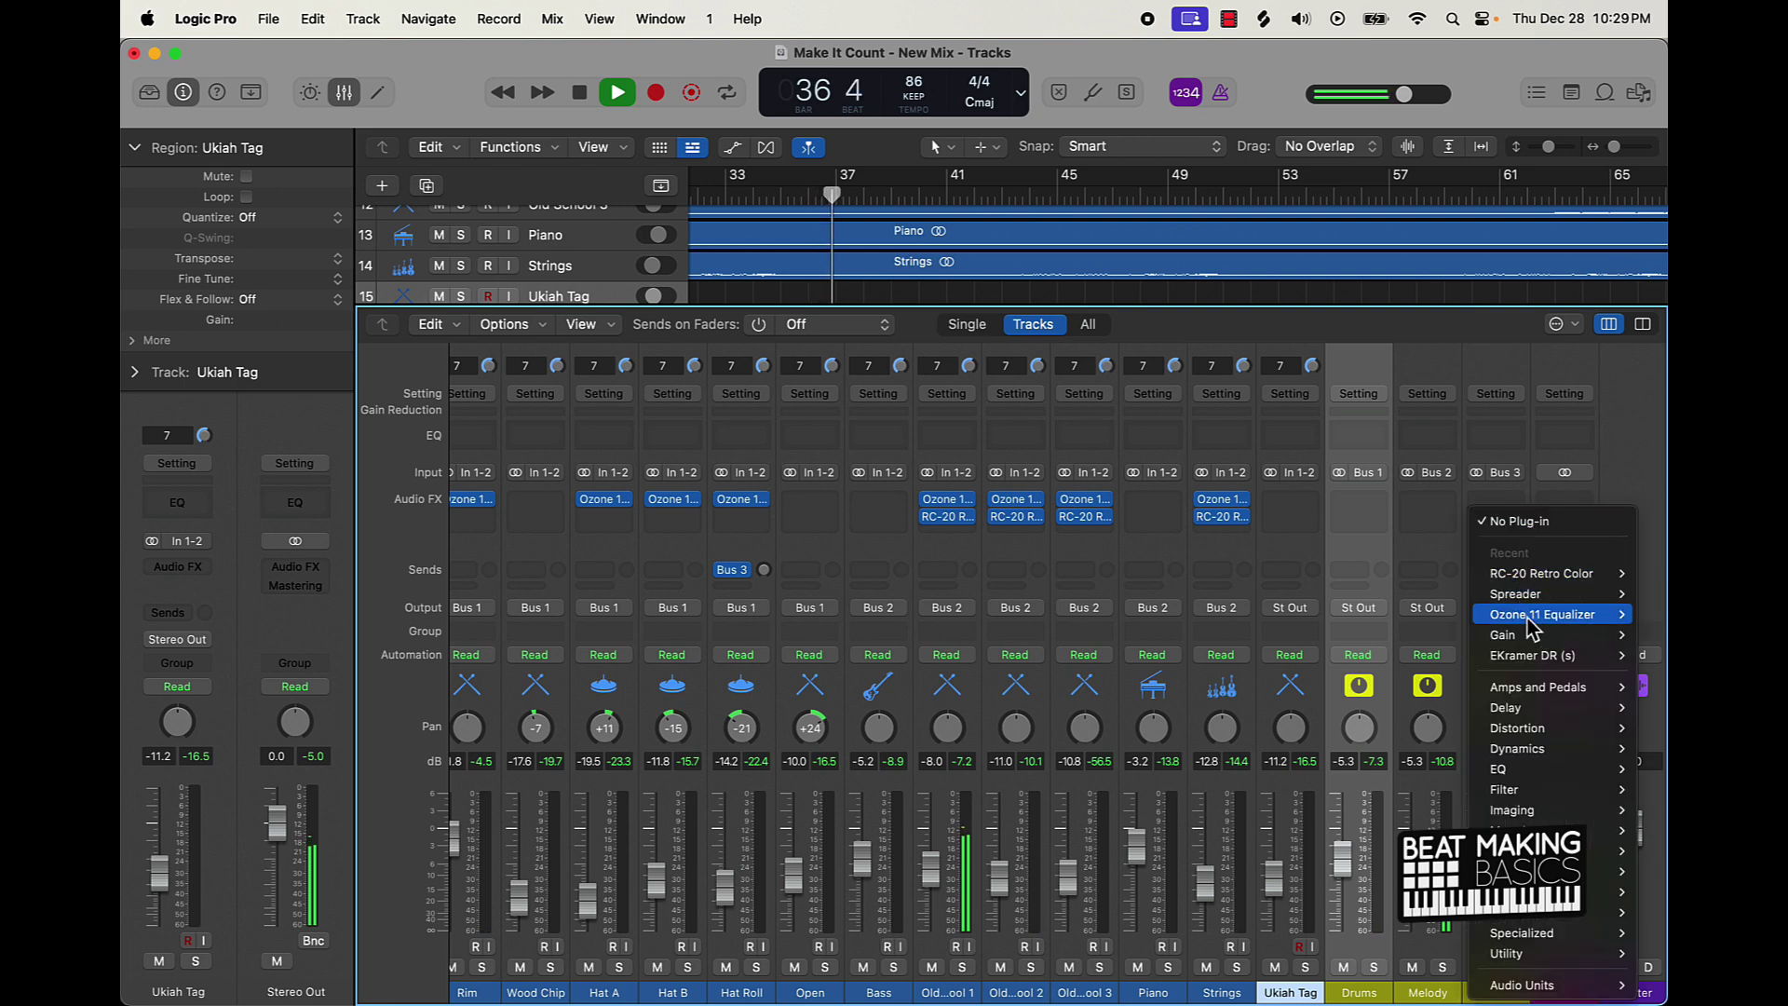
mouse_move(1531, 623)
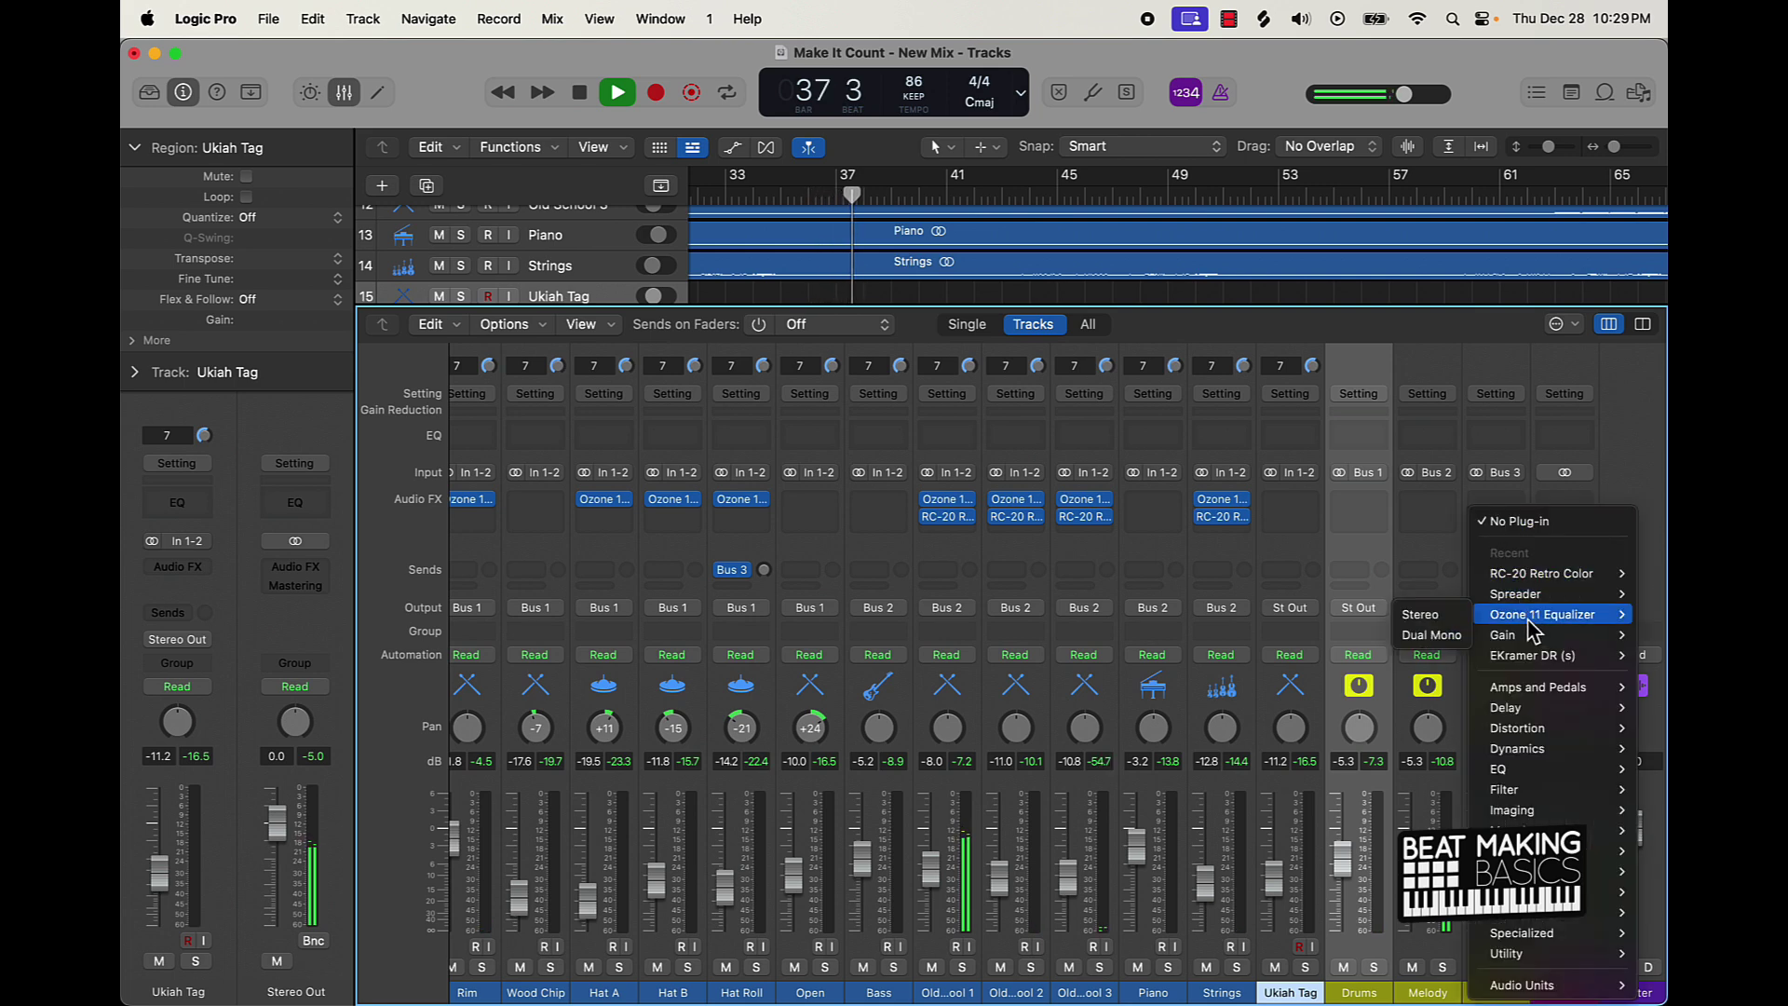
mouse_move(1528, 984)
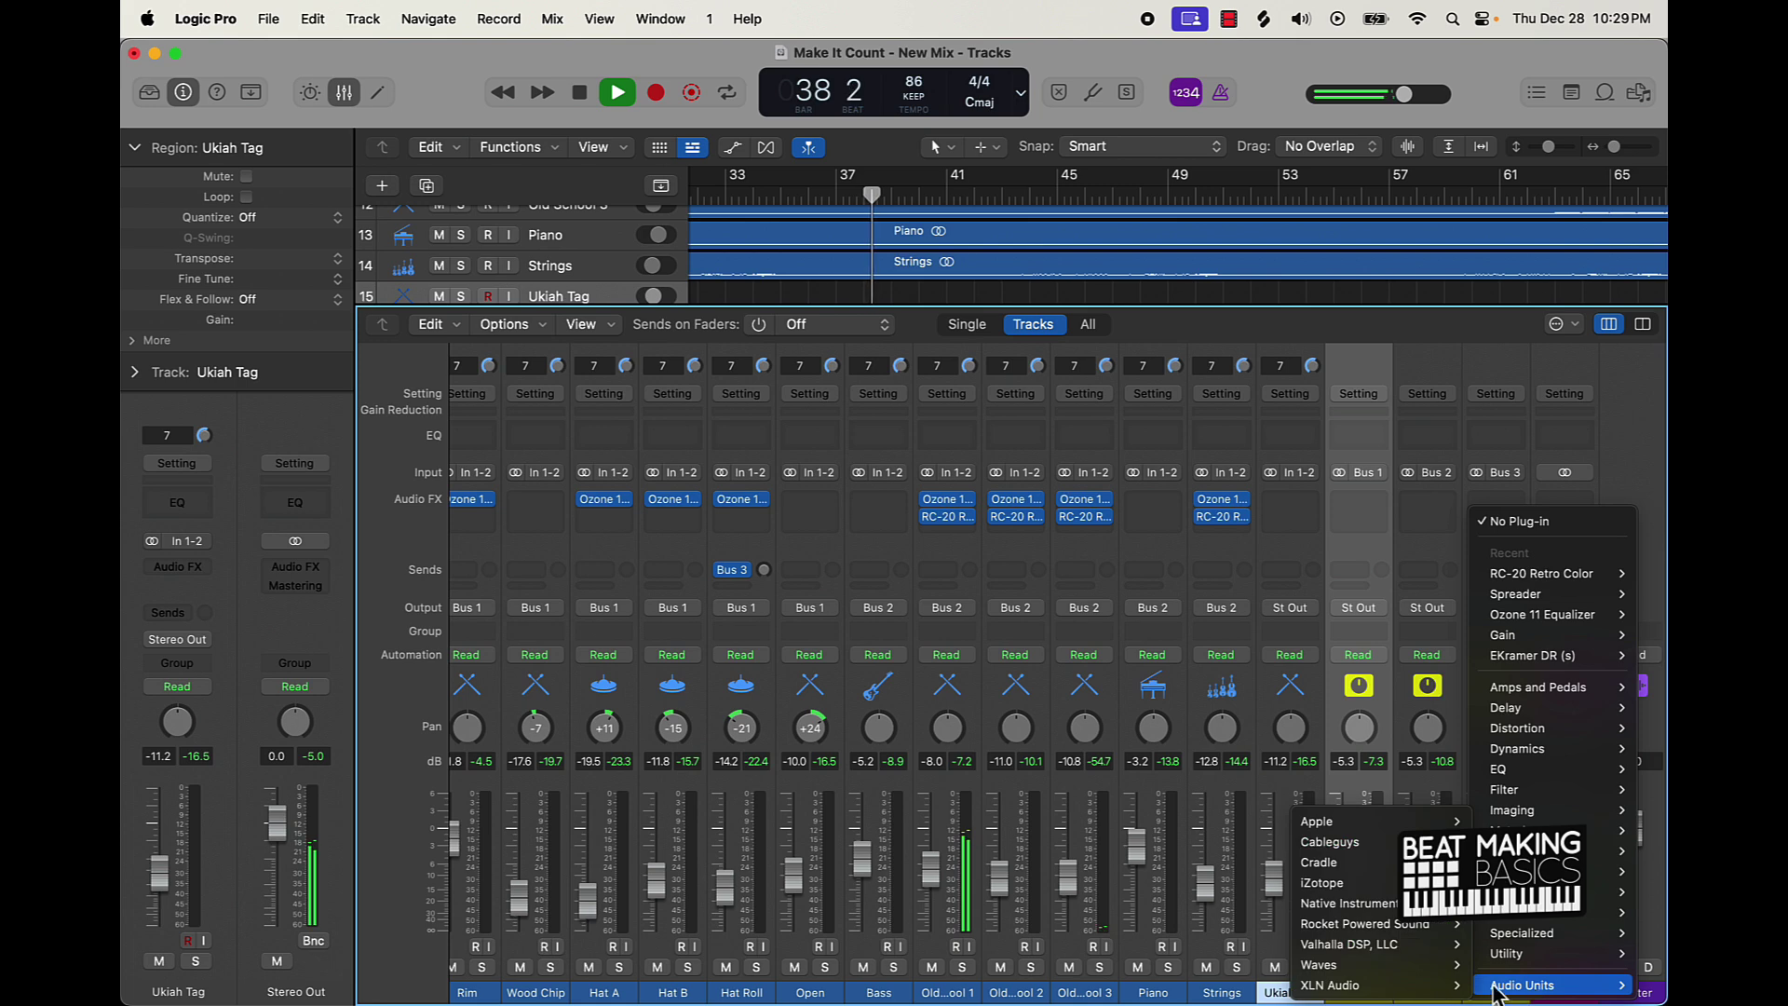
mouse_move(1385, 948)
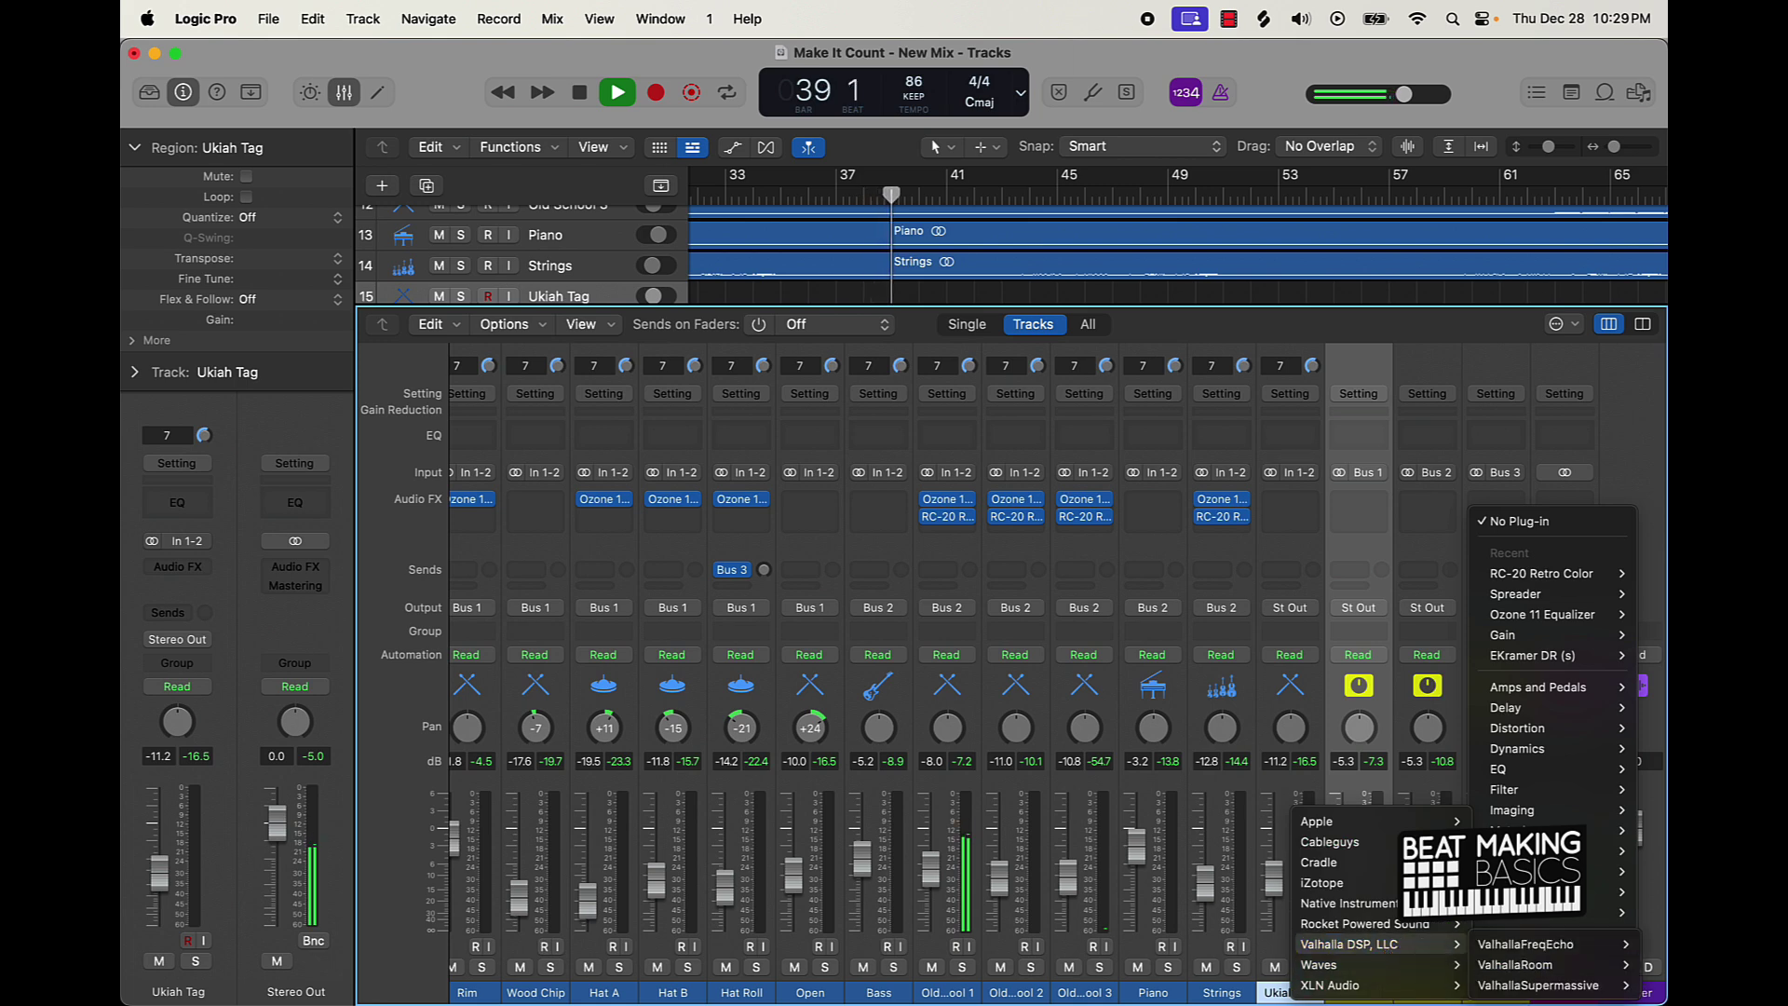
click(1518, 967)
Step: Set ValhallaRoom's mix to 98.7 %, predelay to 2.9 ms, decay to 2.84 s and high cut to 7900 Hz, and close the plug-in
drag(749, 672, 797, 645)
drag(658, 549, 679, 511)
drag(886, 602, 886, 608)
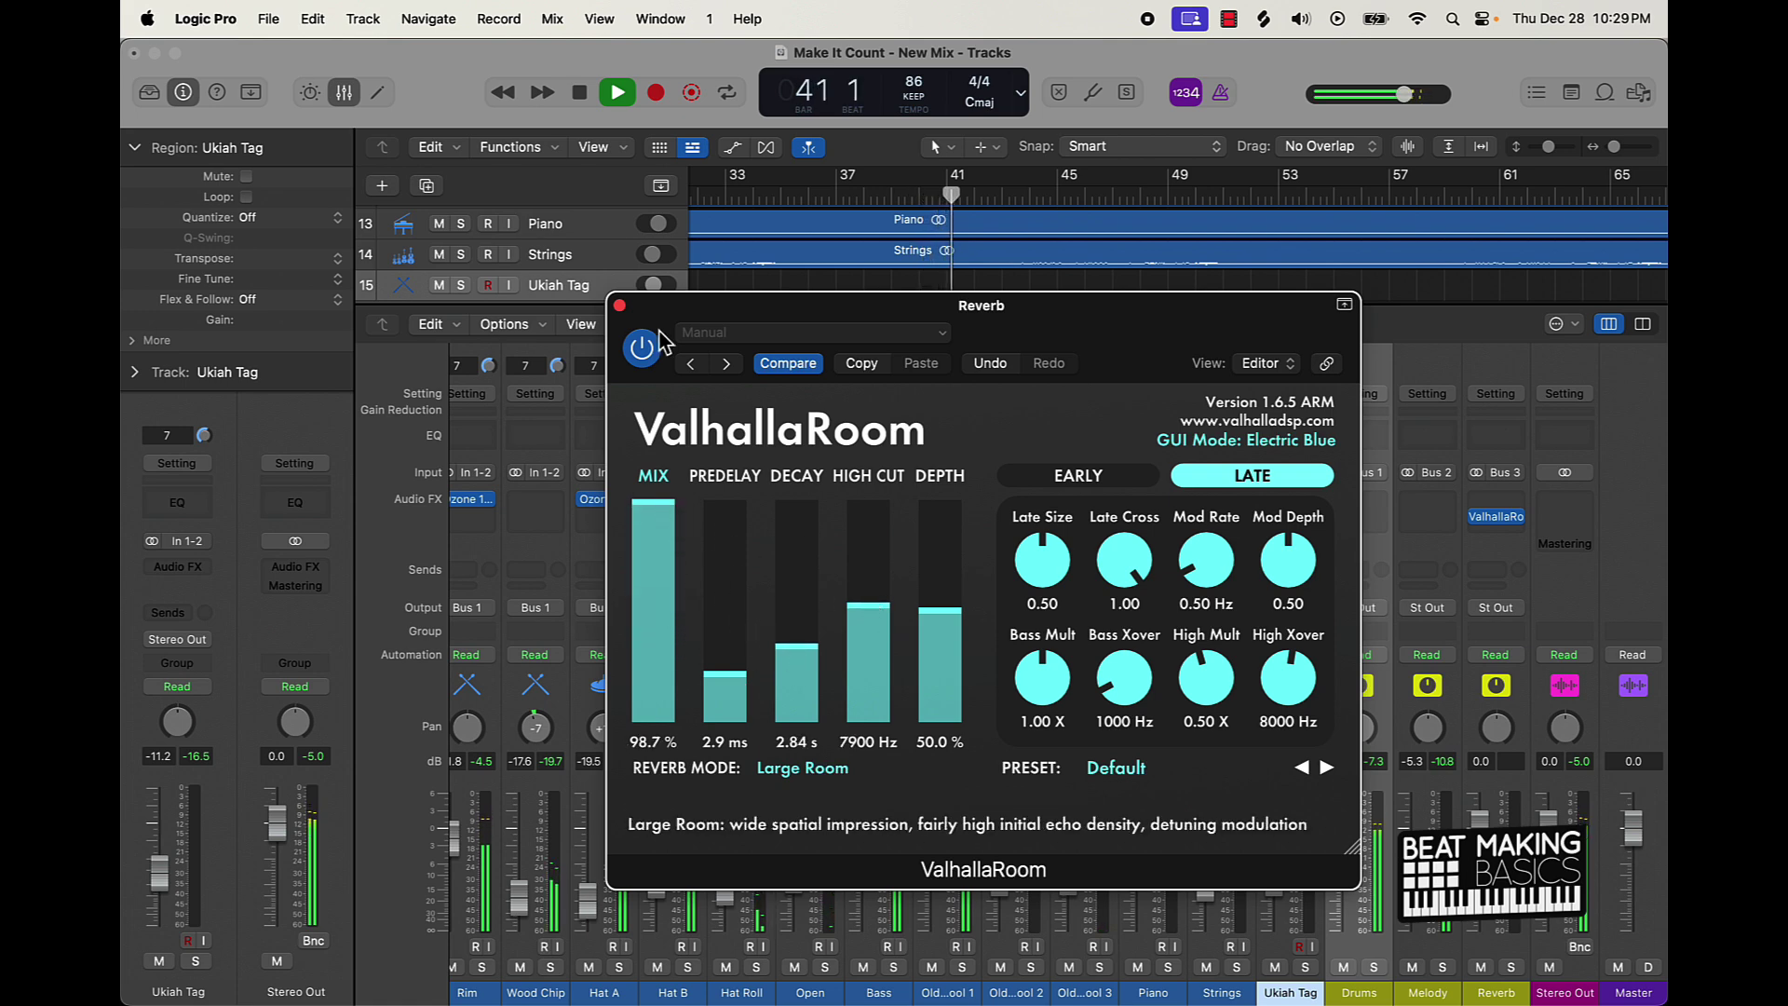
click(621, 307)
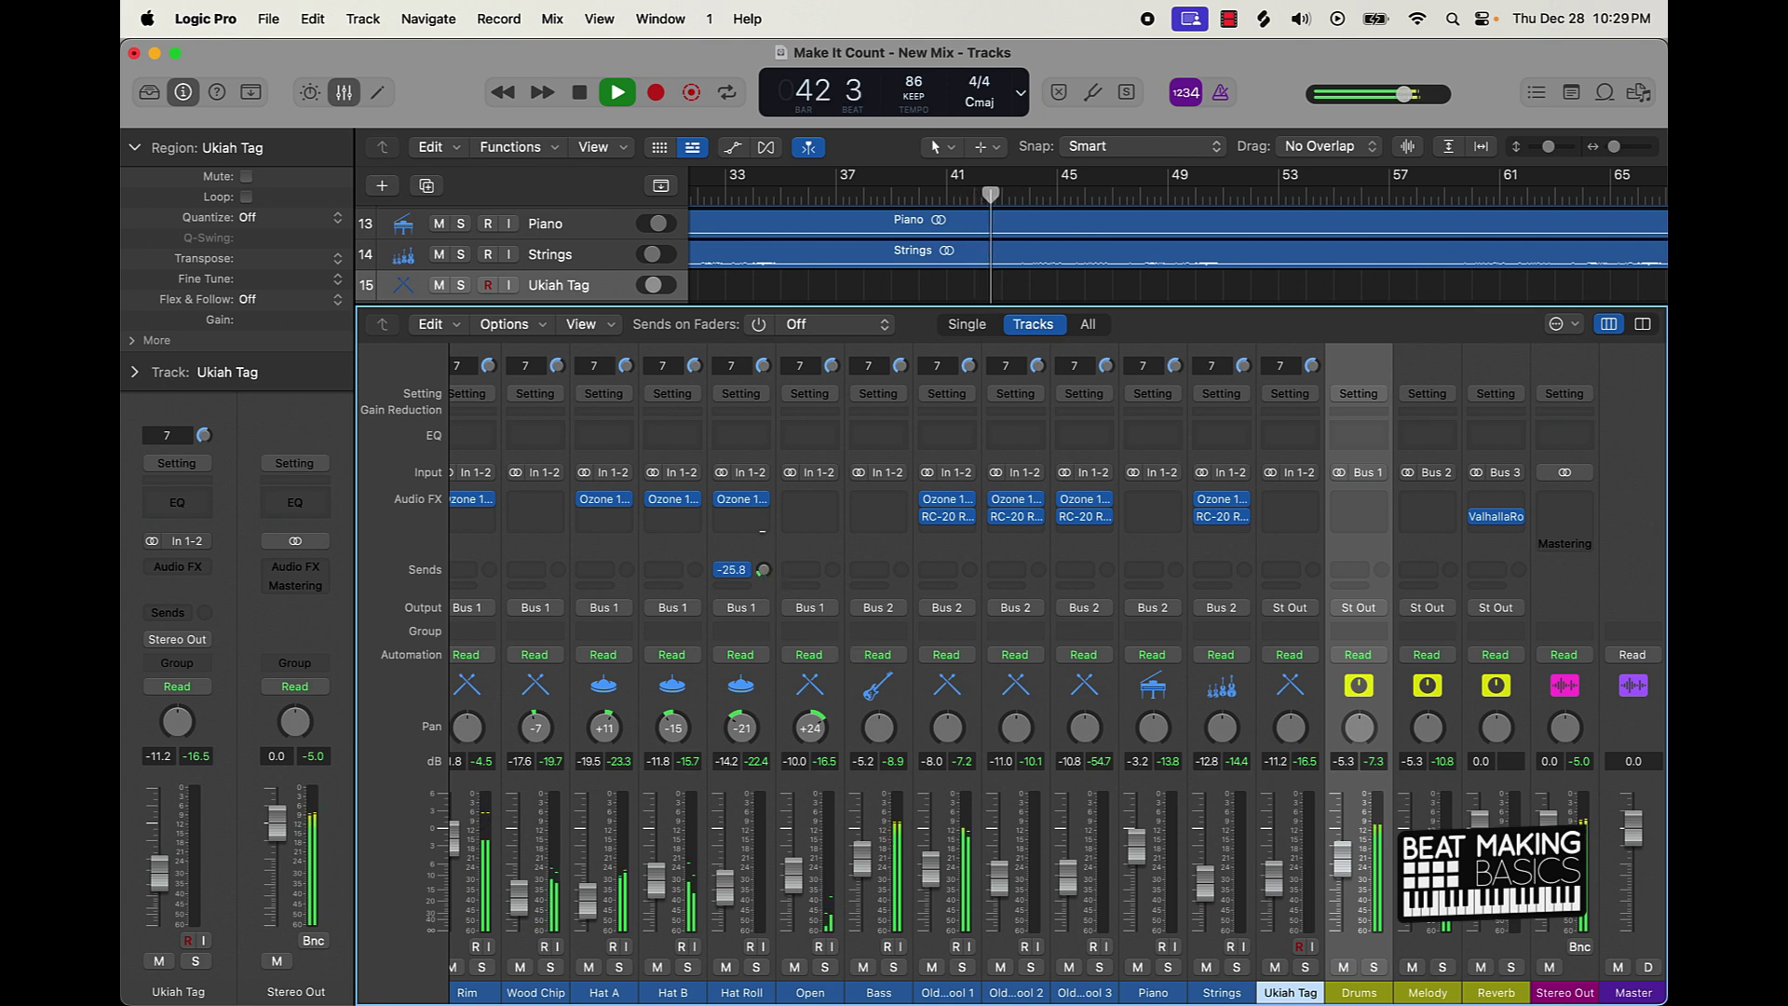
Step: Raise the Hat Roll track's send level to Bus 3
drag(762, 531, 762, 517)
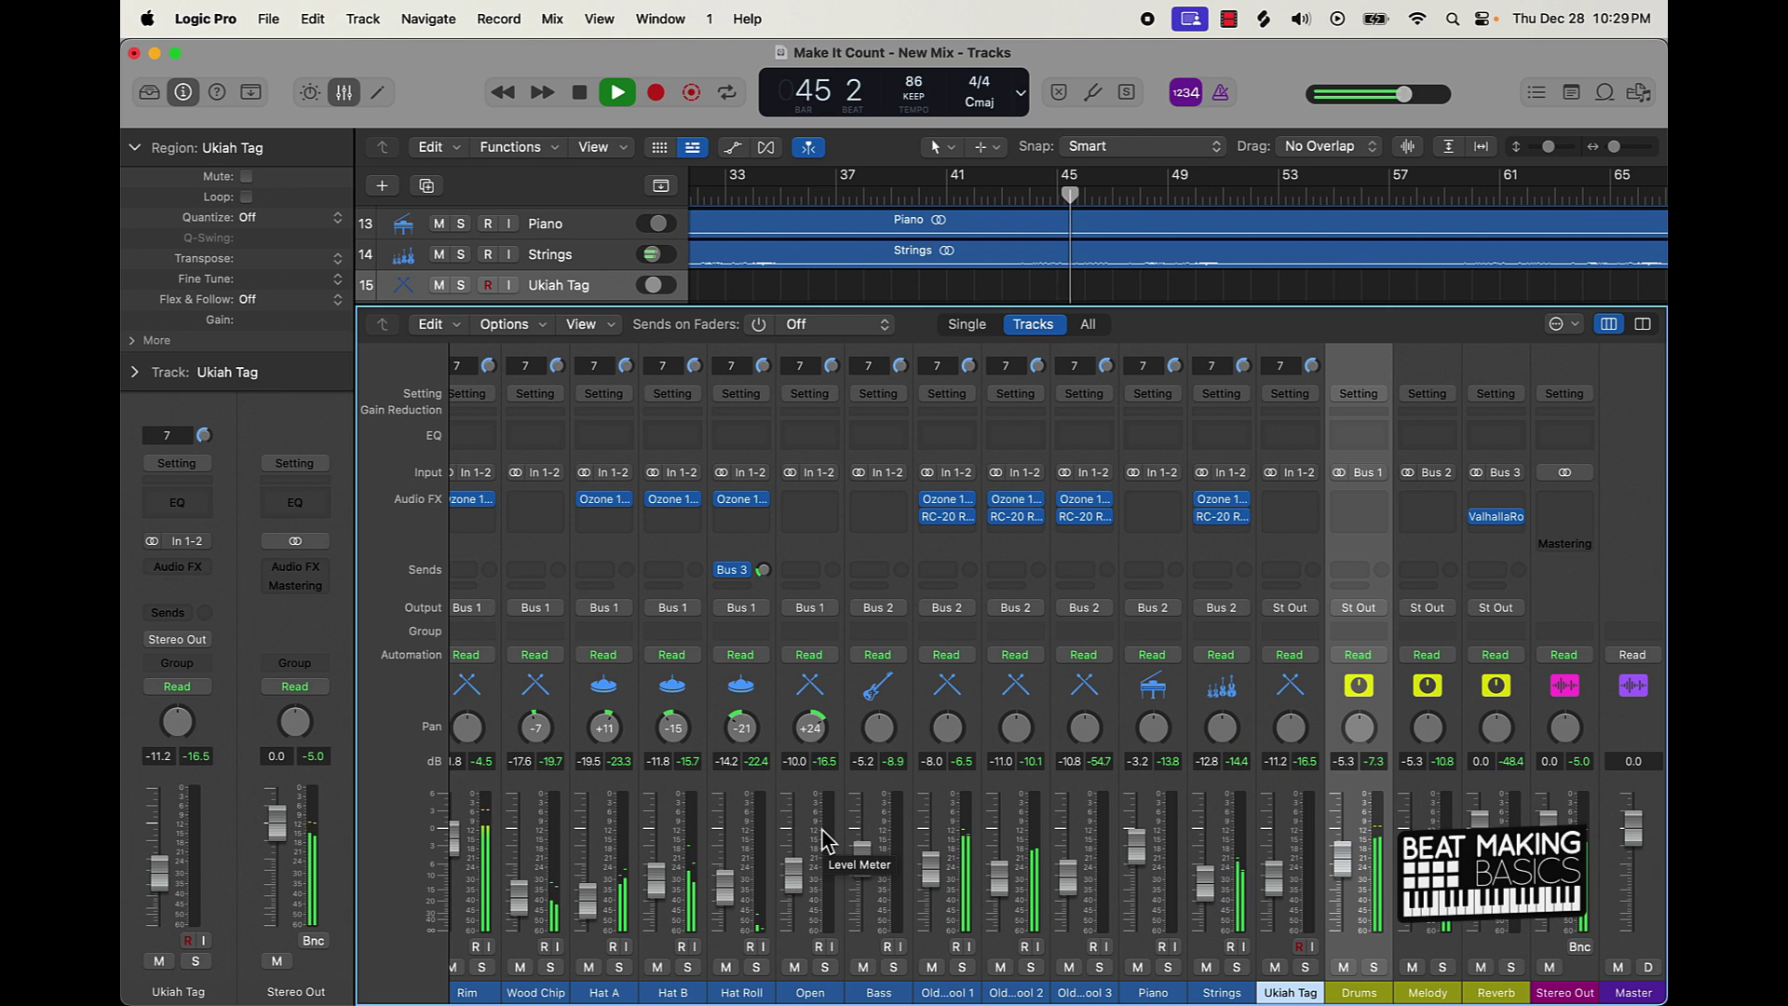
Step: Add a send to Bus 3 on the Strings track at about -12.8 dB and lower the Strings fader to -13.4 dB
click(1221, 570)
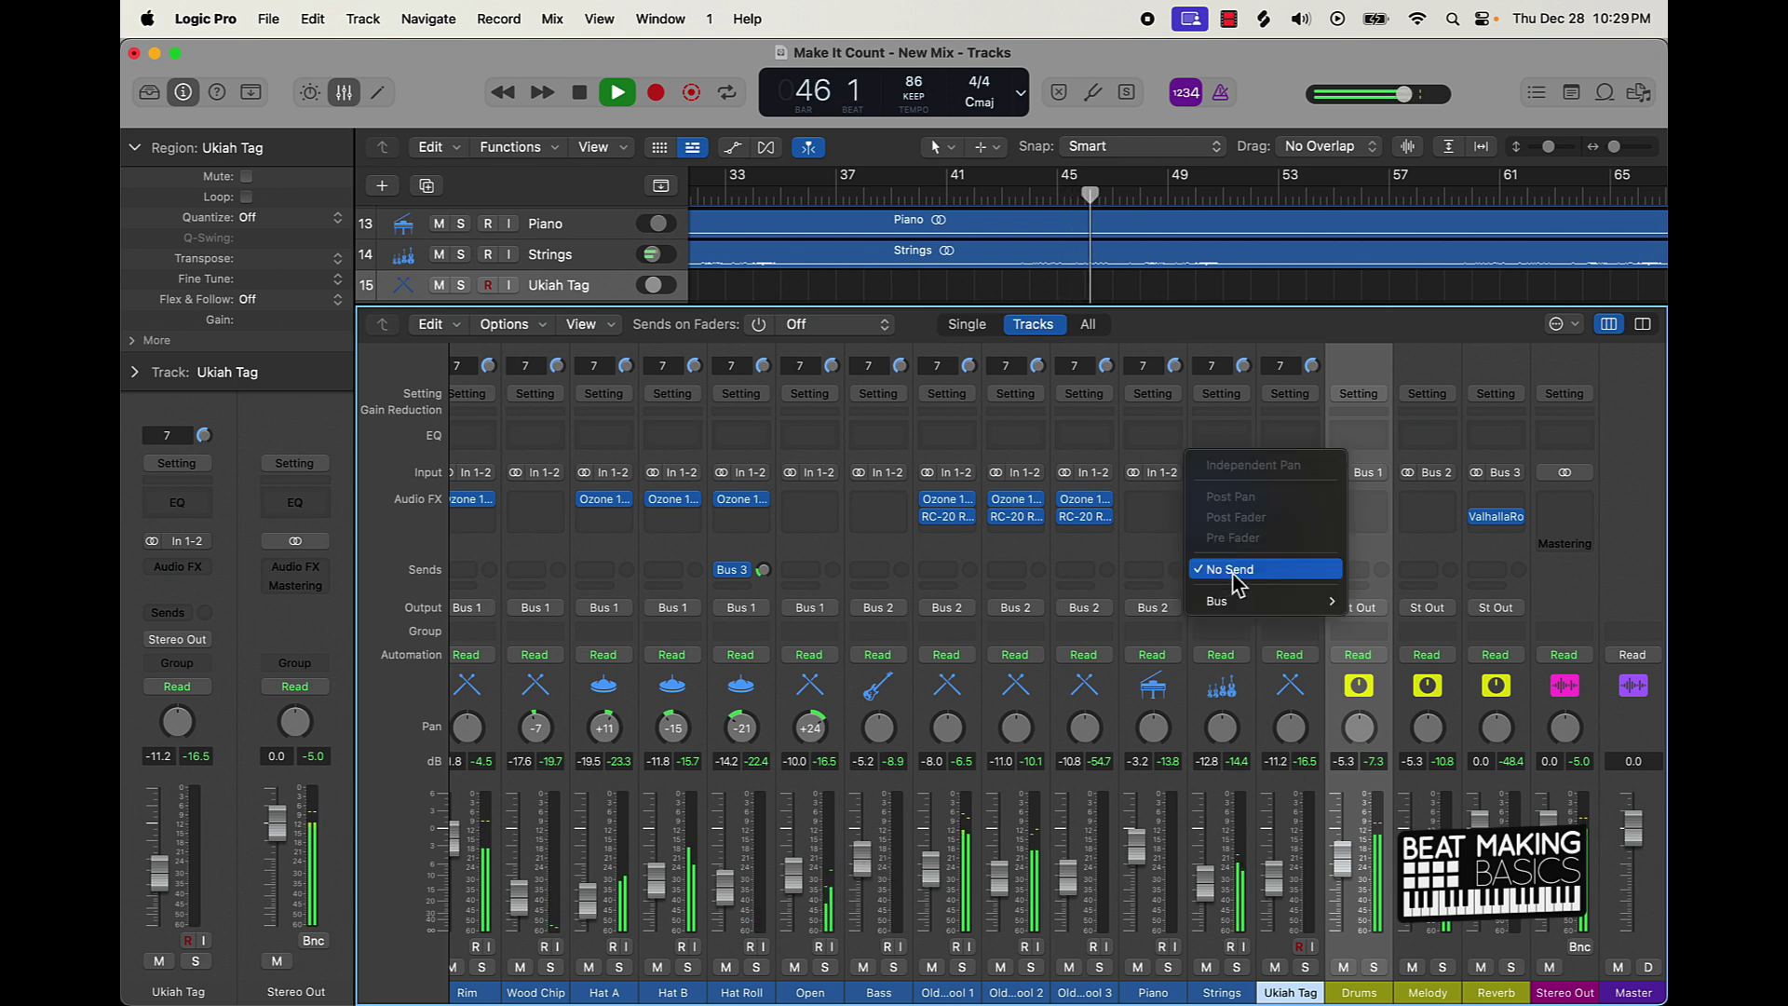
click(1238, 600)
click(1222, 570)
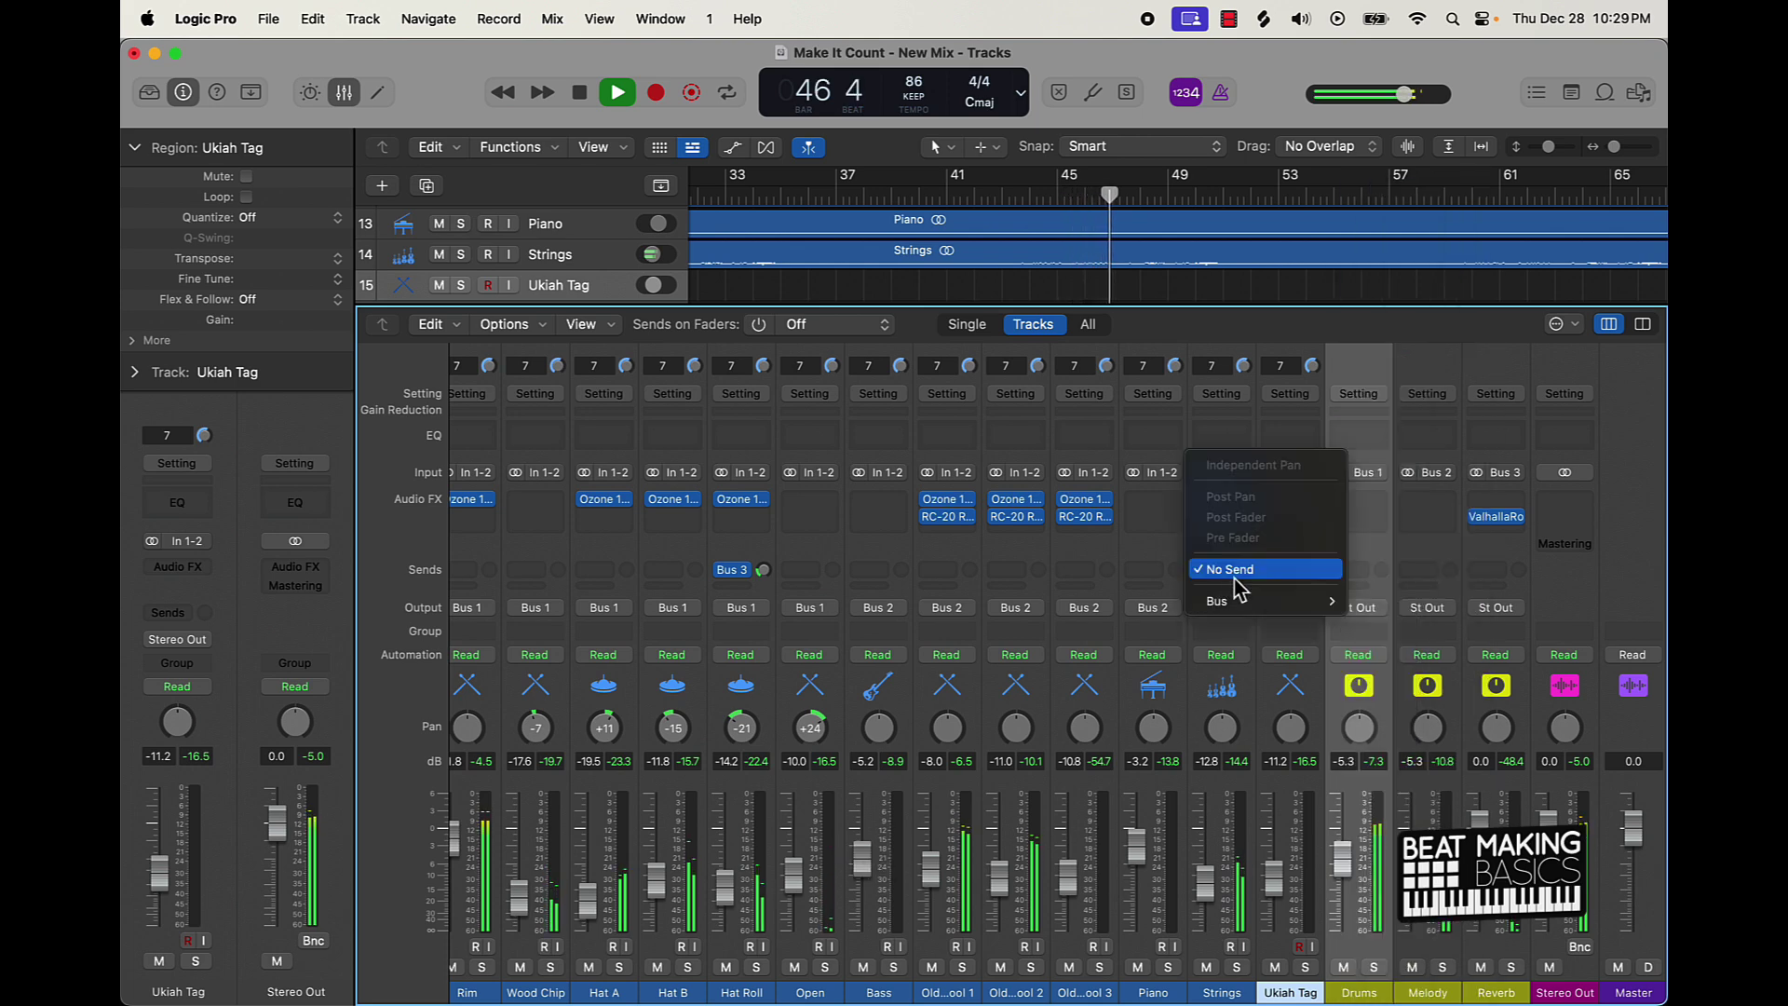
mouse_move(1287, 599)
click(1397, 237)
drag(1246, 570, 1246, 498)
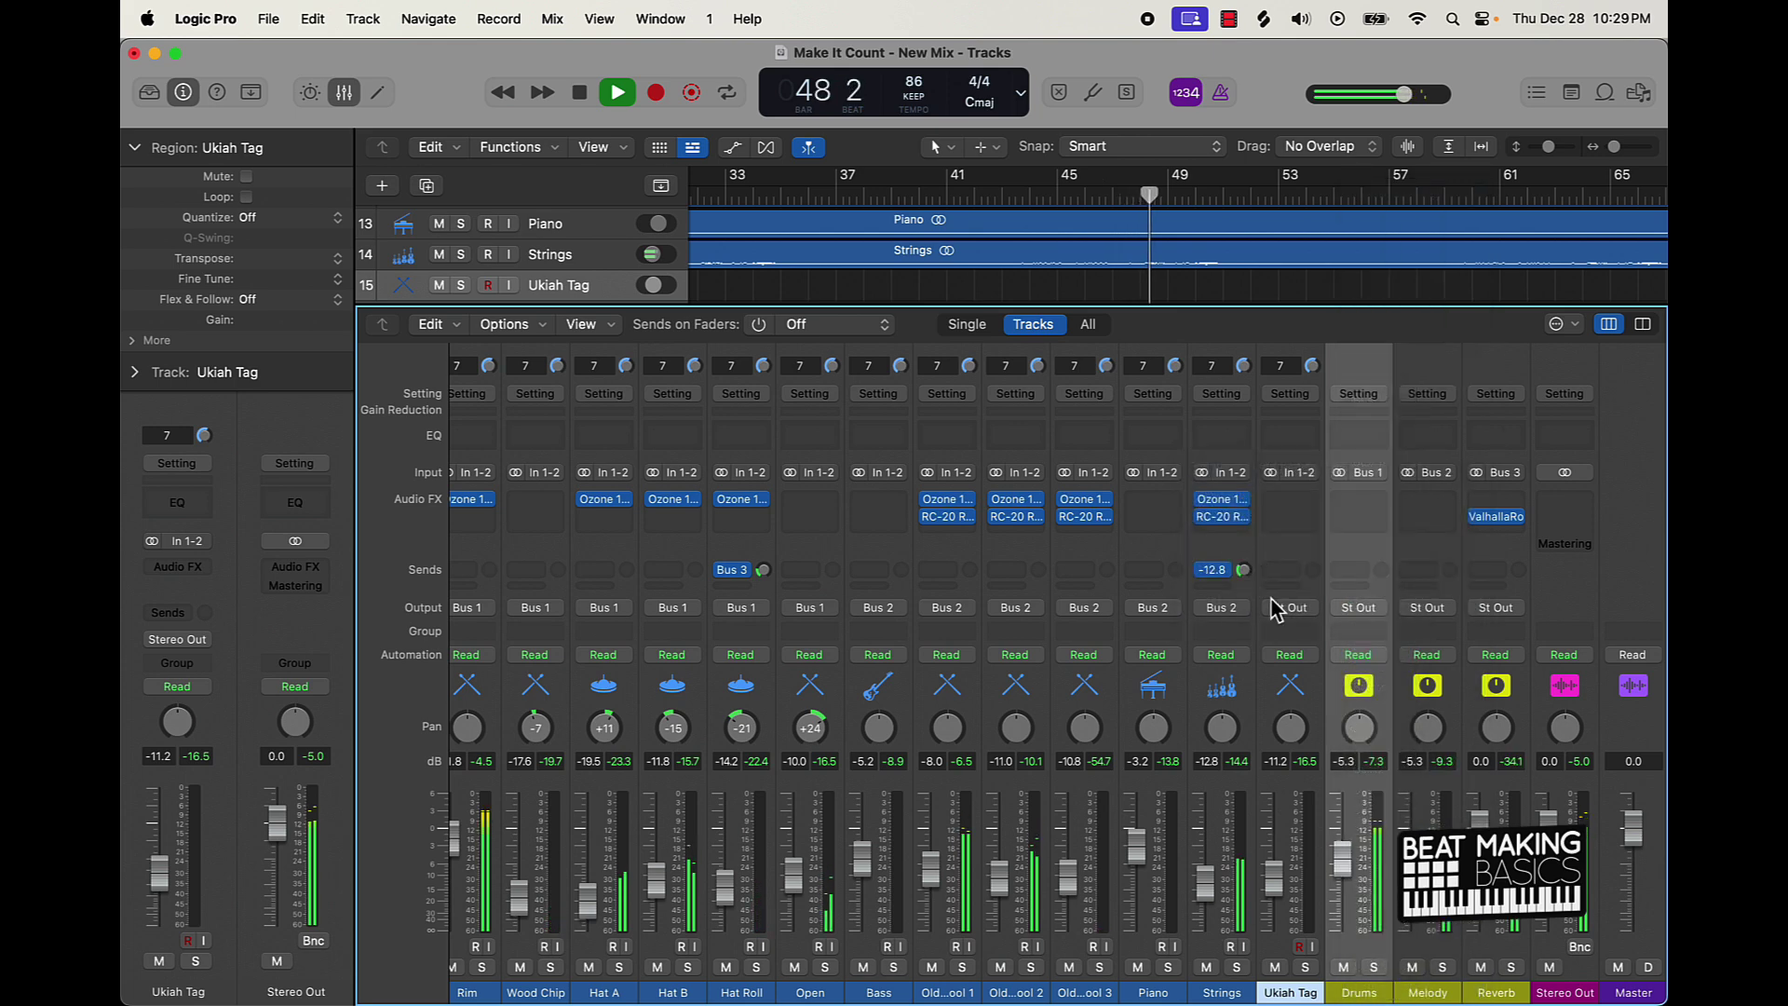
drag(1208, 886, 1208, 894)
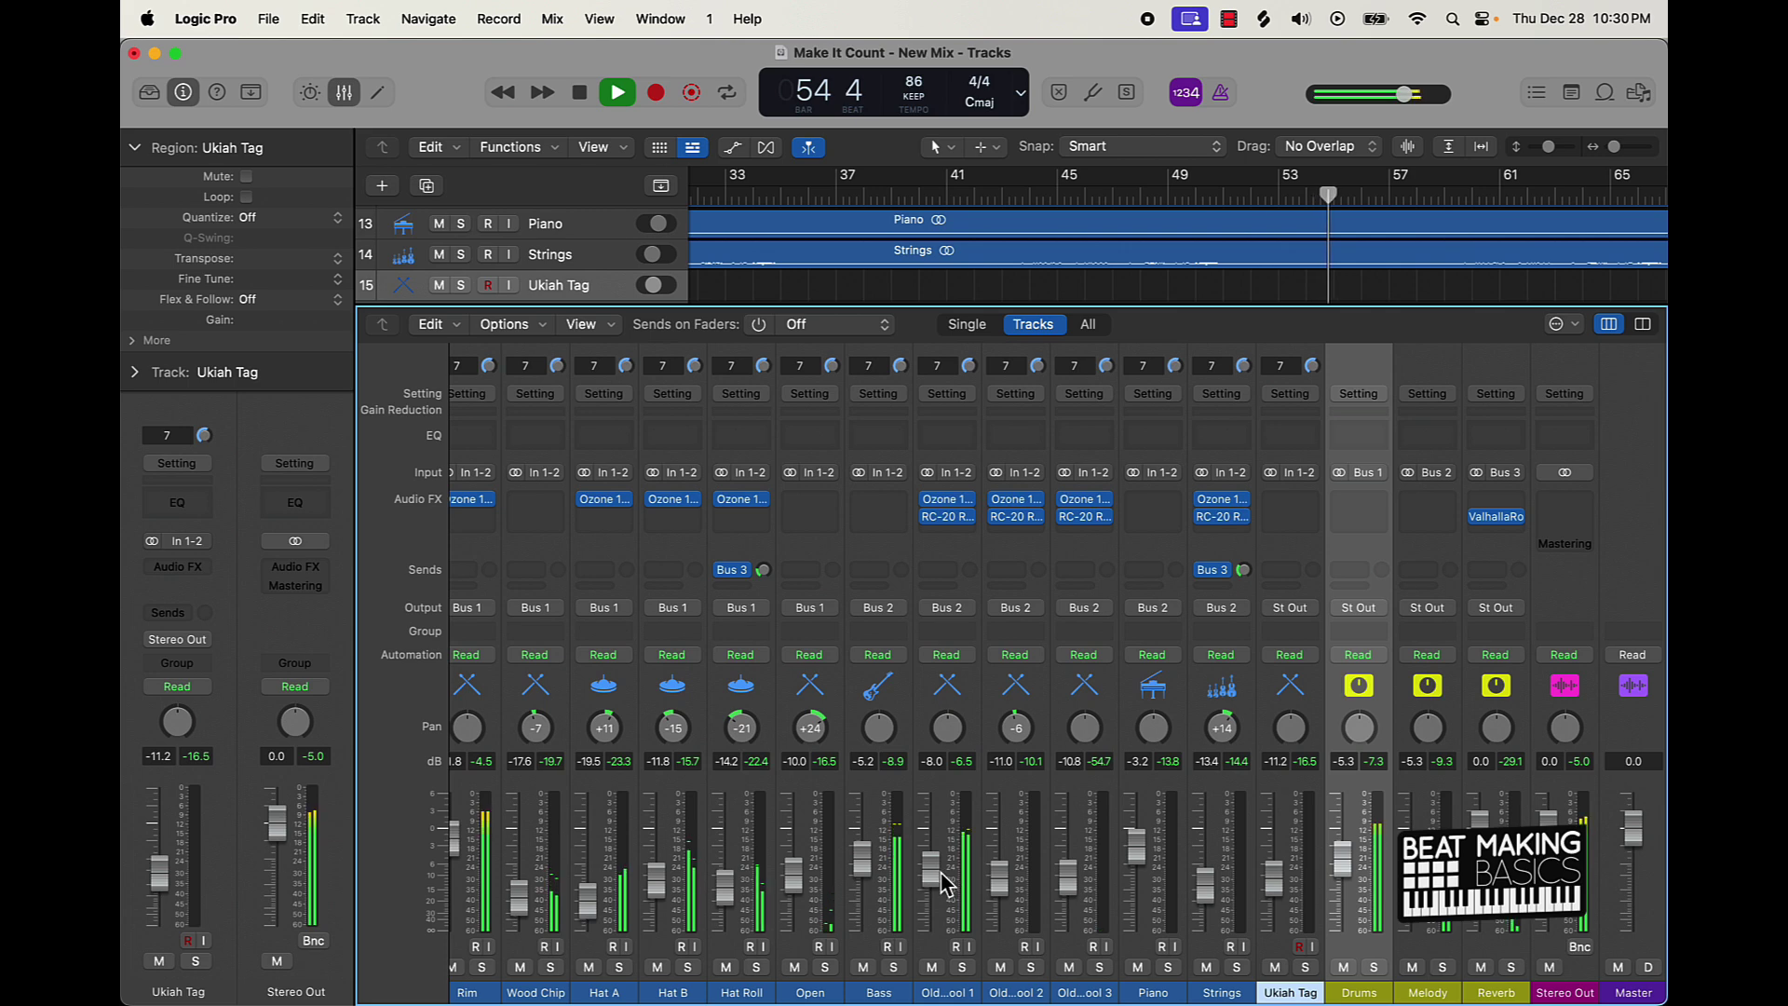
Step: Add a send to Bus 3 on the Kick B track at a low level of about -38 dB
scroll(521, 967, left, 3)
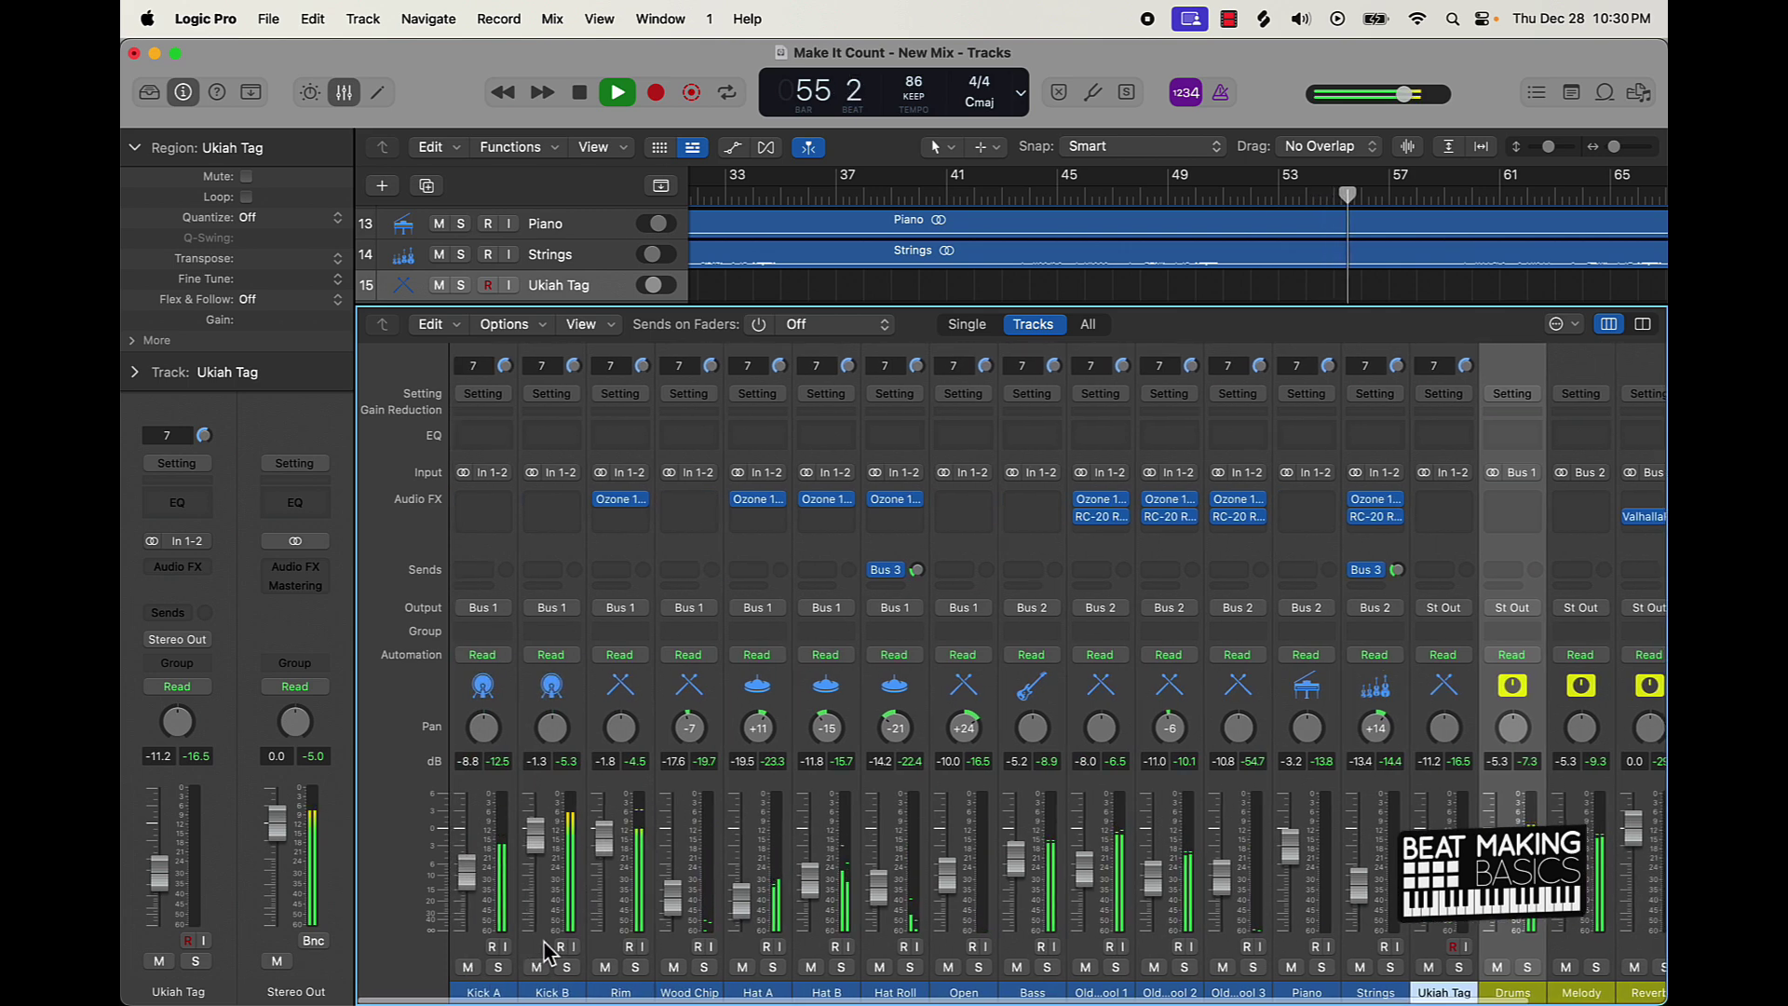
click(548, 952)
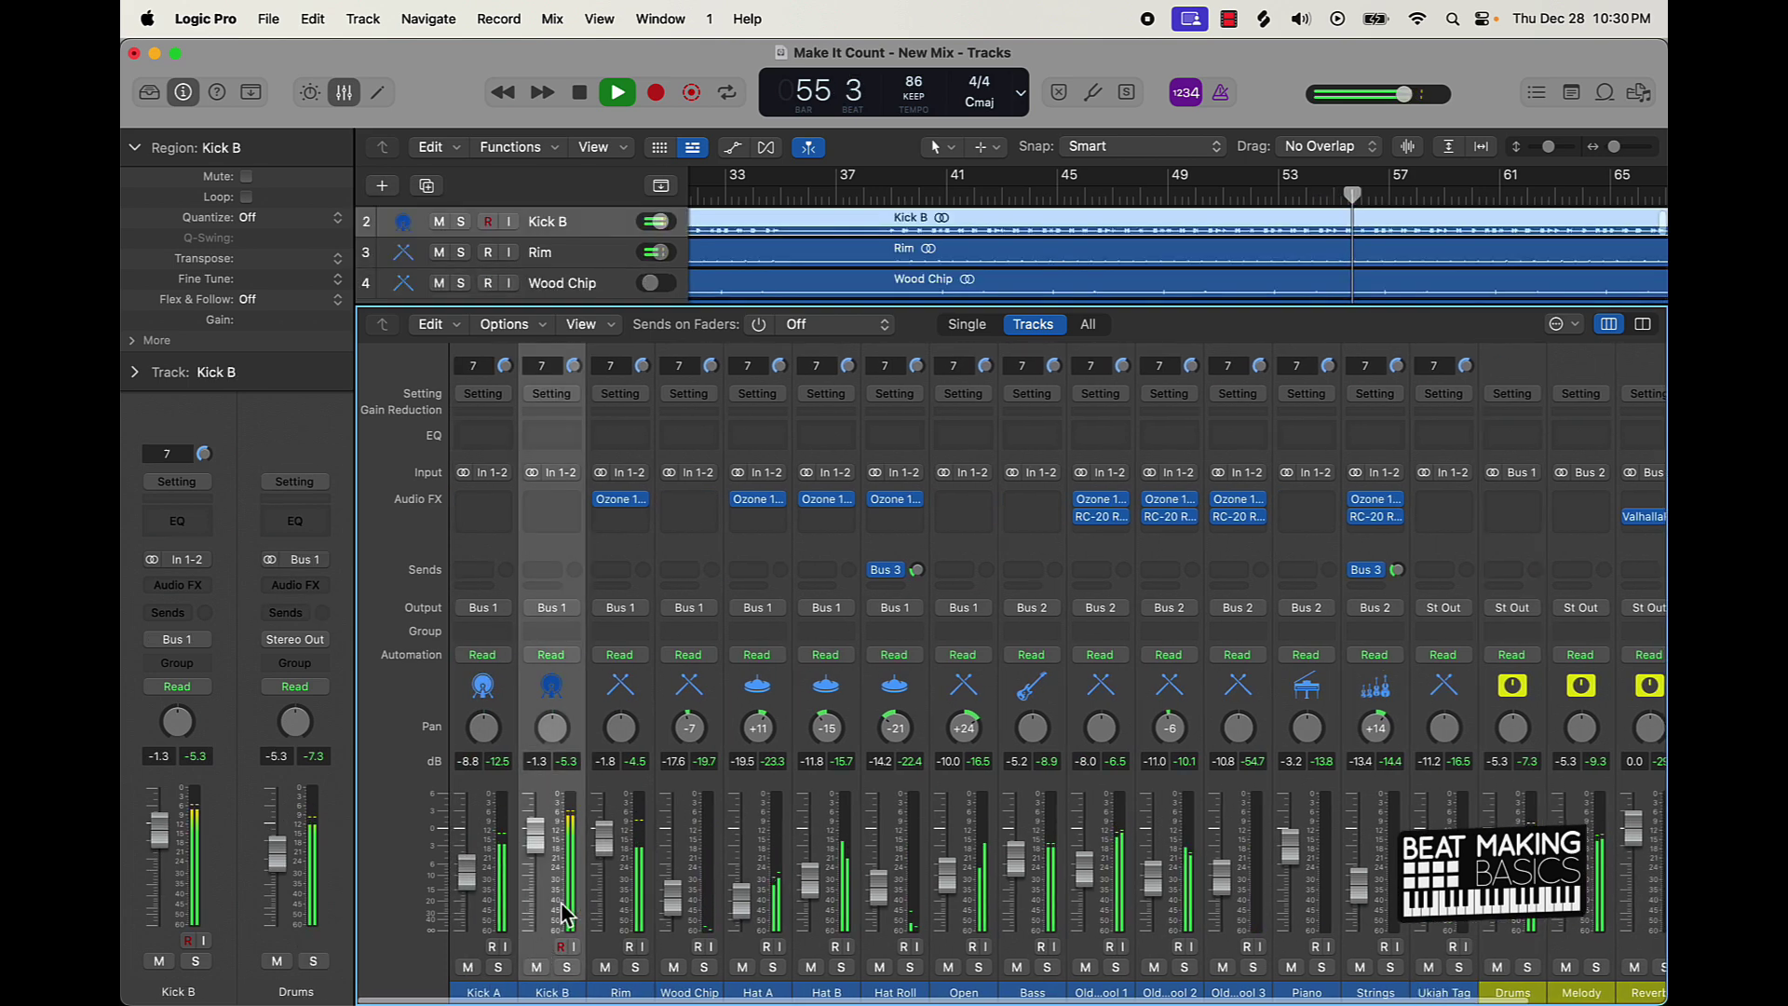
click(550, 569)
mouse_move(605, 601)
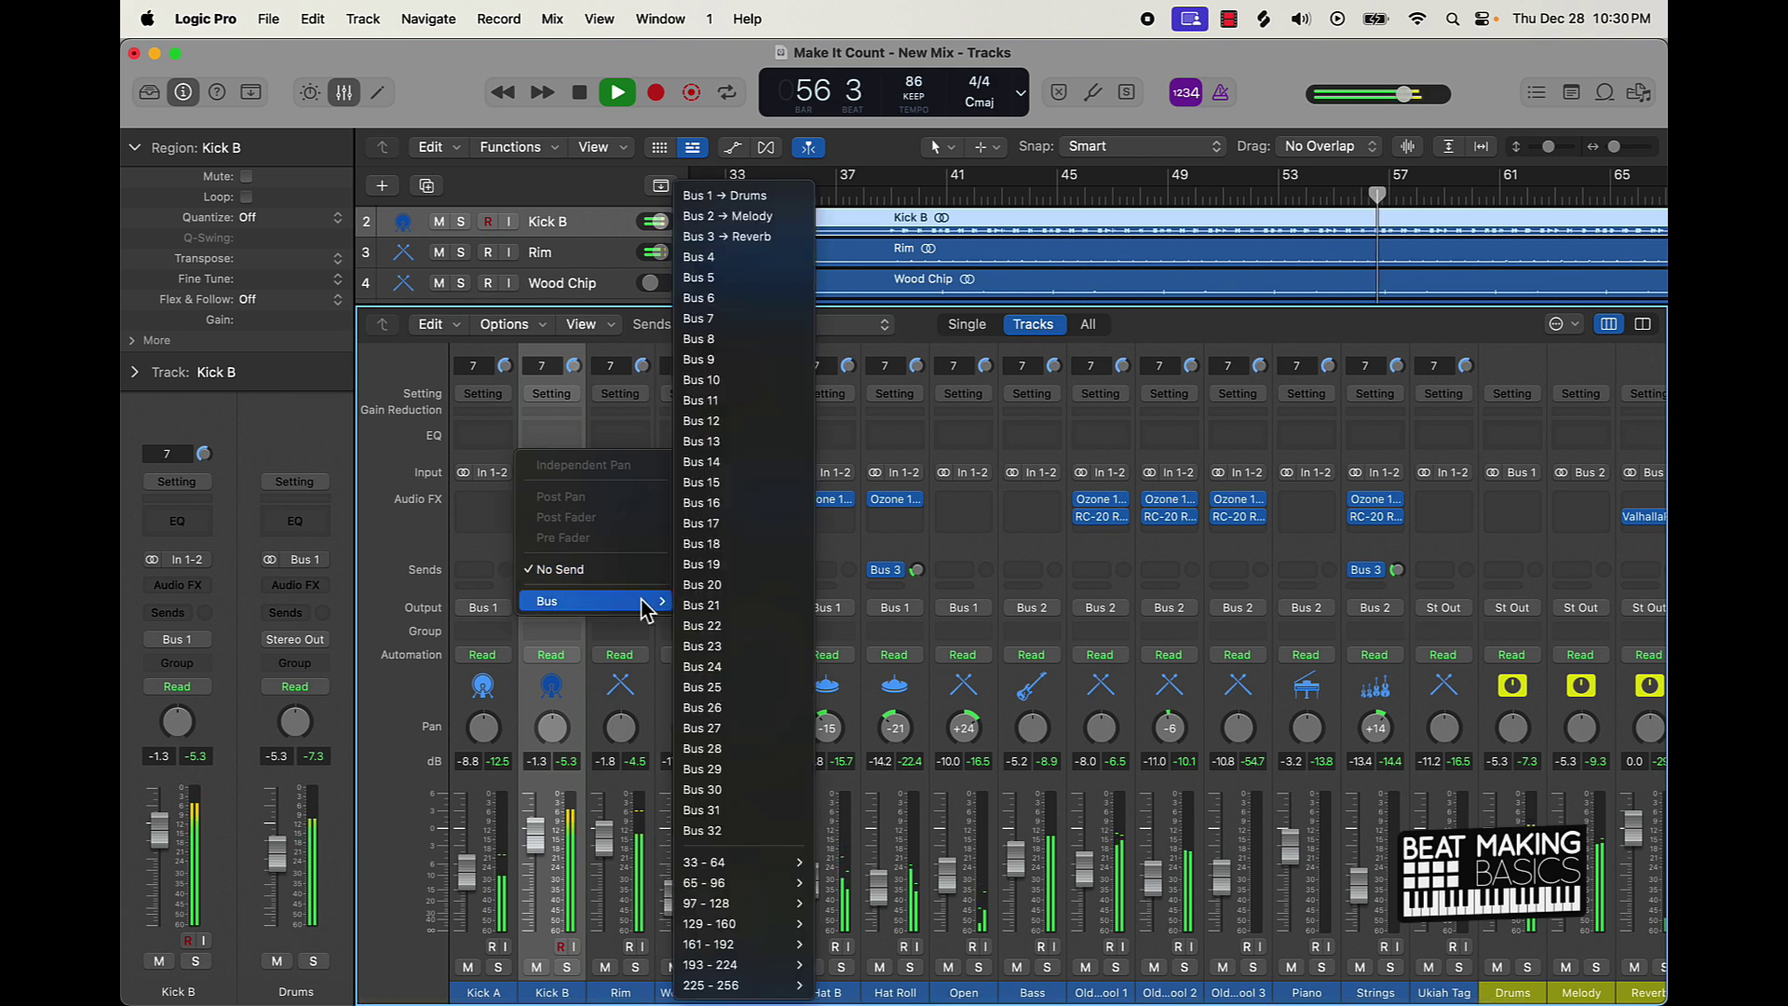
click(769, 238)
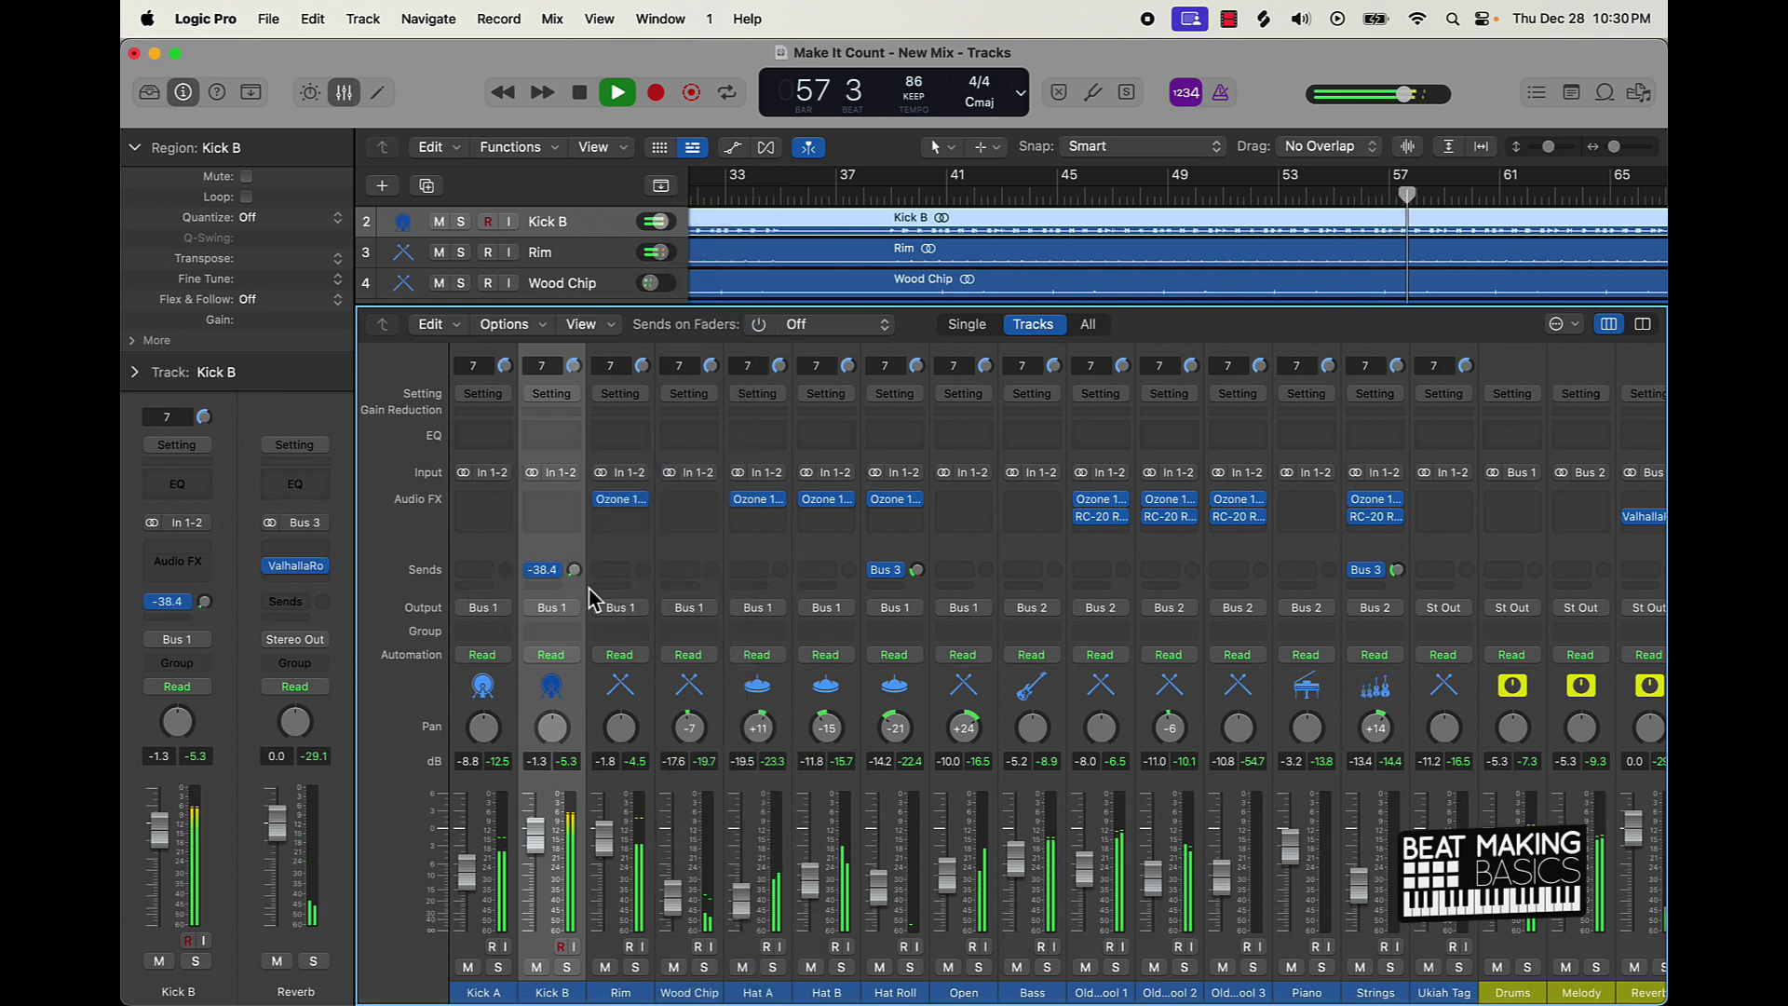
drag(575, 570, 571, 557)
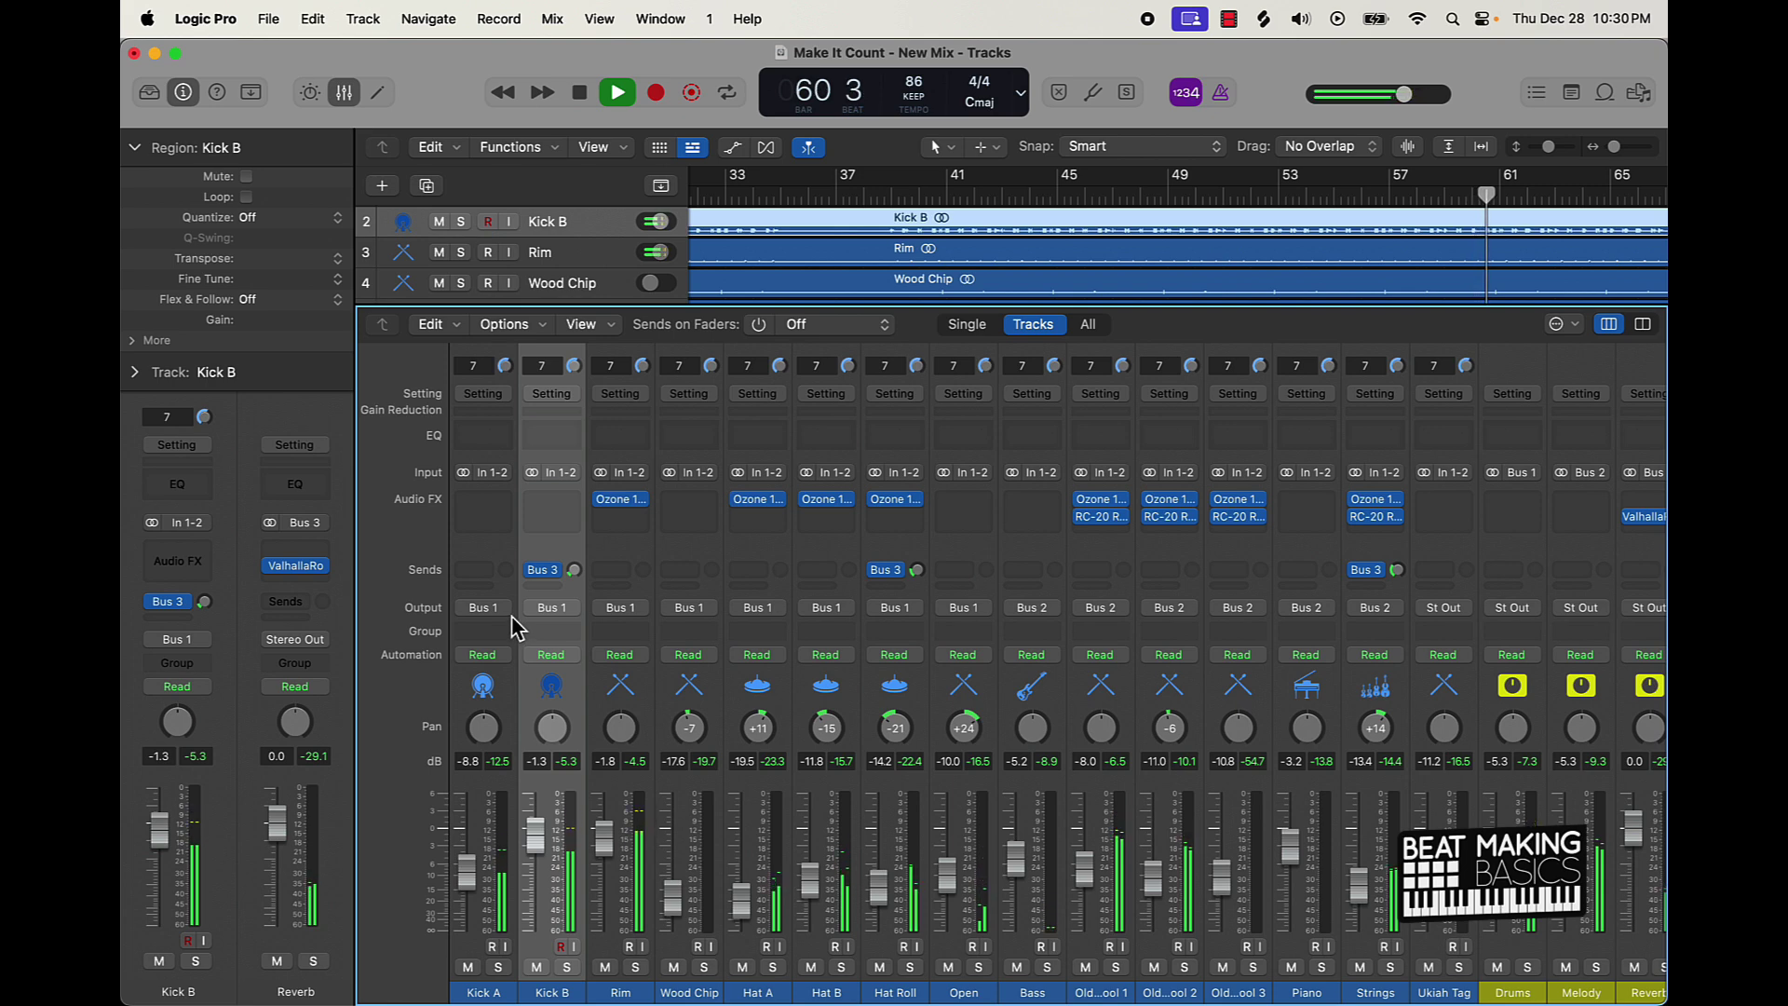
Step: Add sends to Bus 3 on the Old School 1, 2 and 3 tracks together and raise their send level
scroll(931, 735, right, 3)
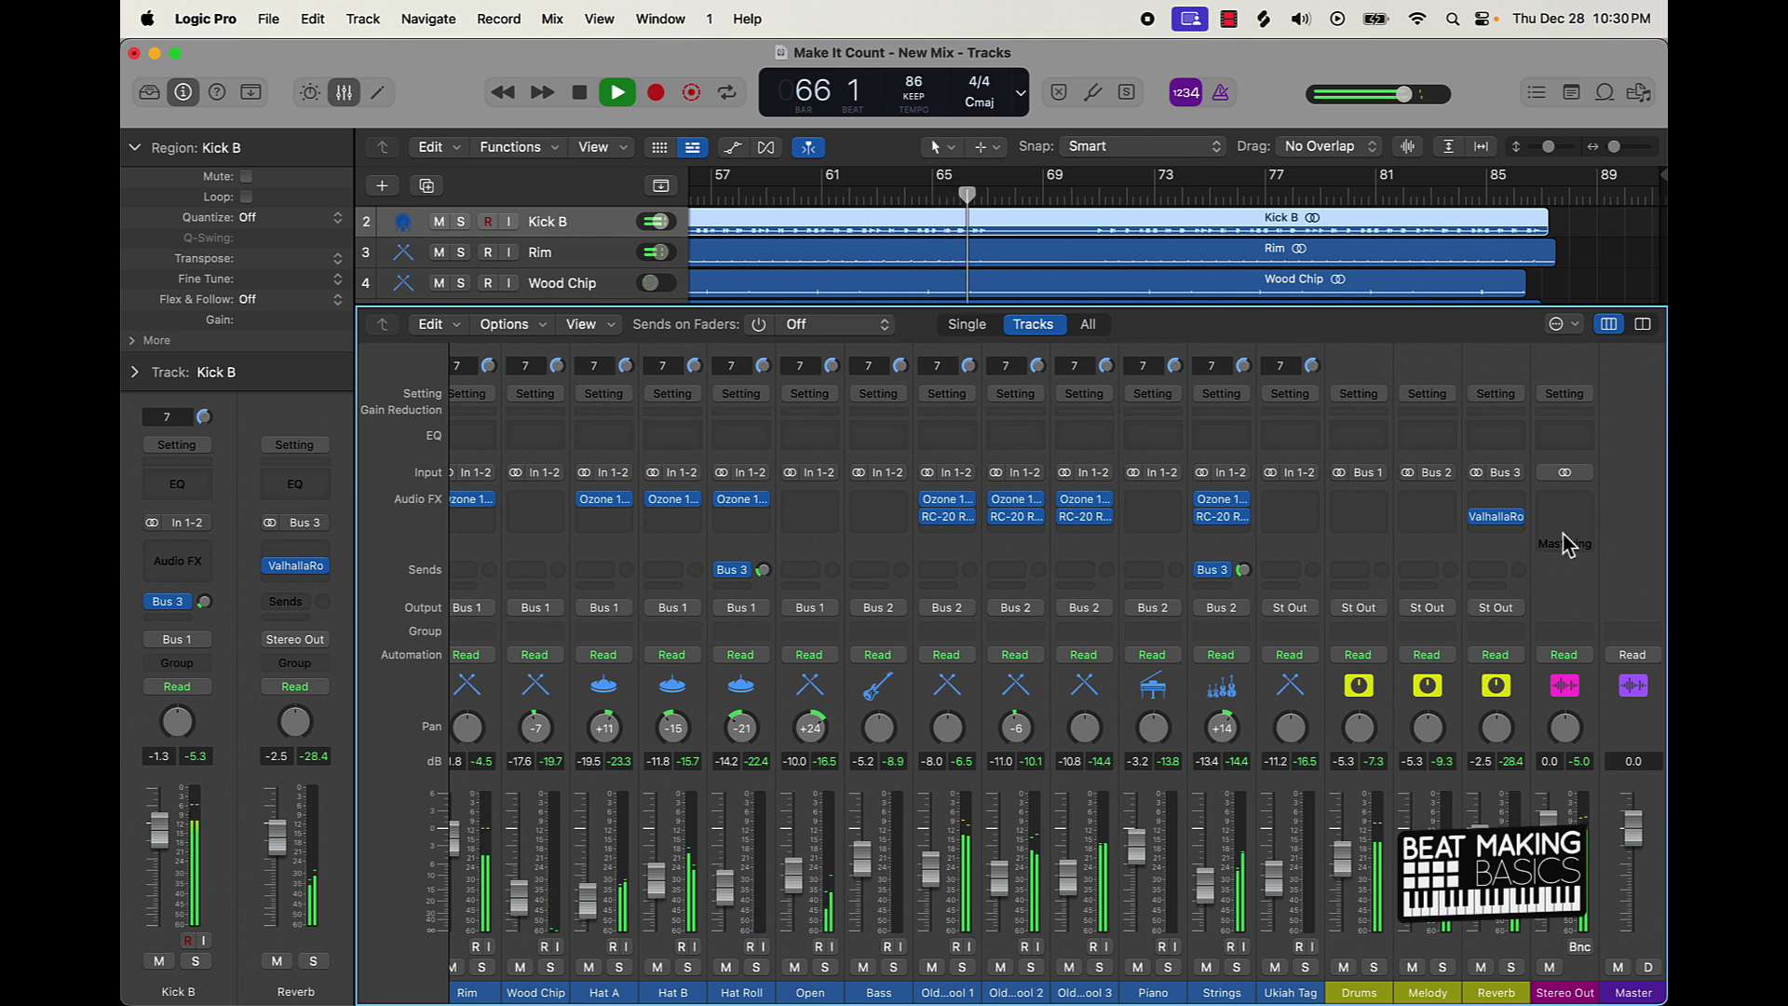
click(1583, 239)
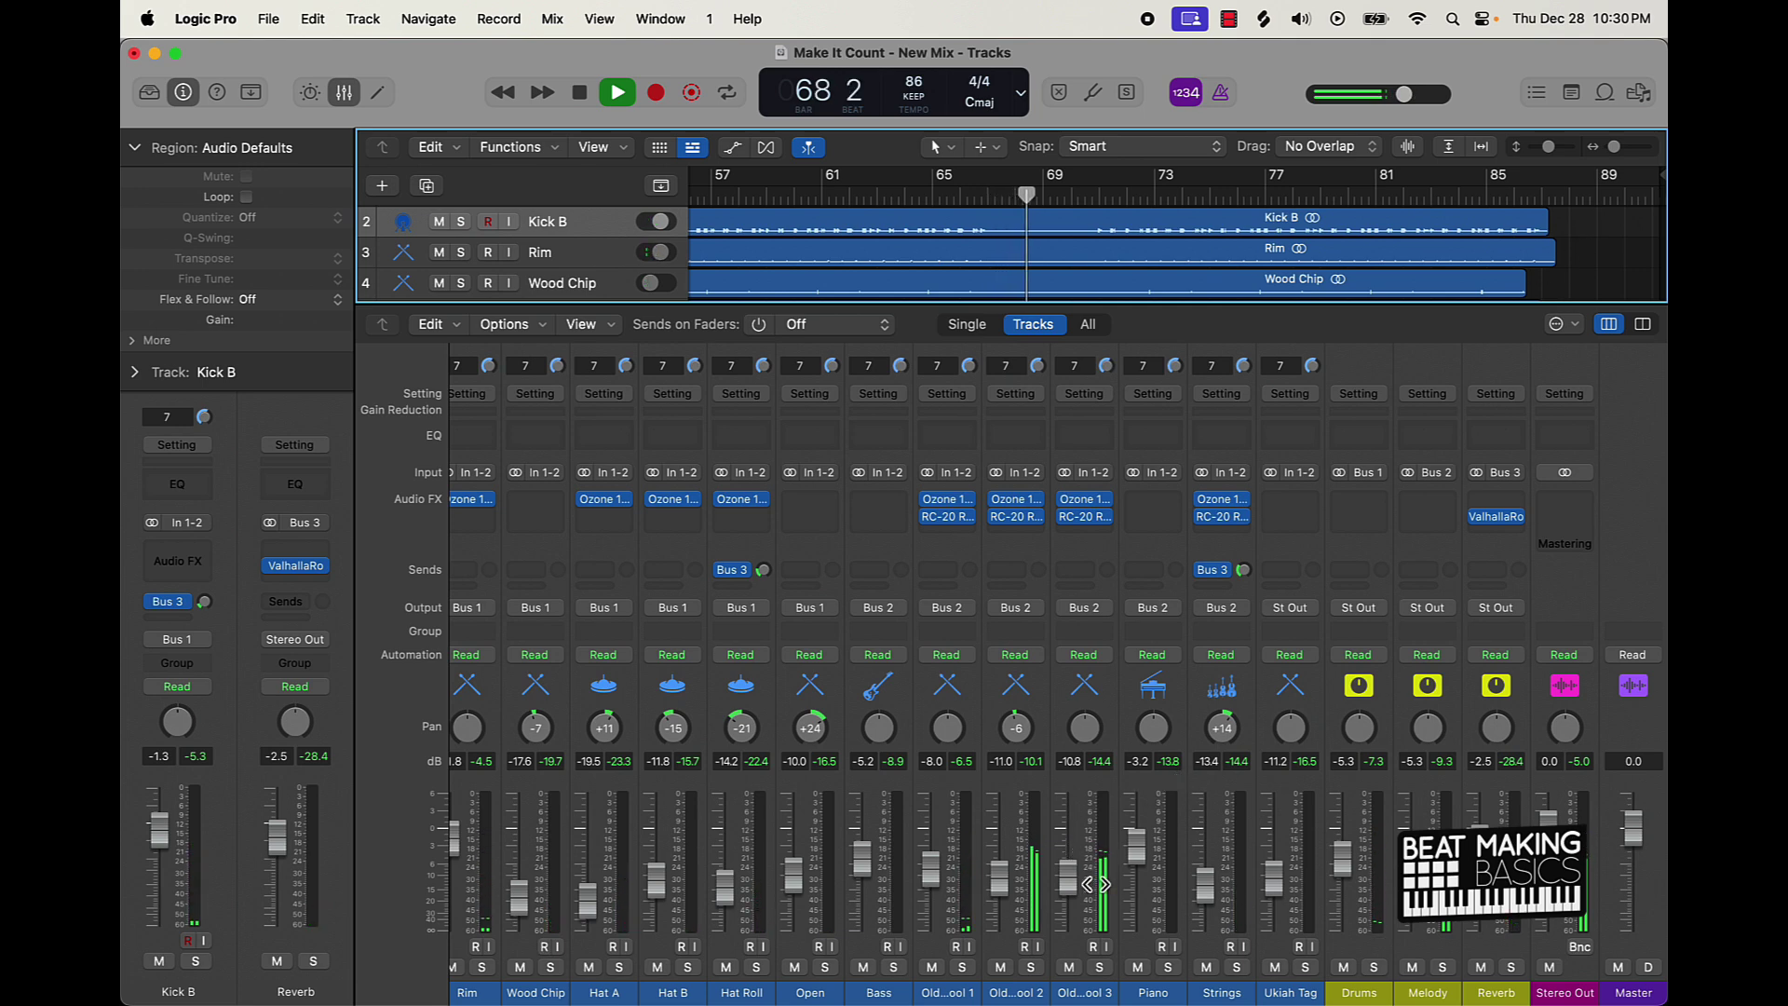
click(1067, 947)
shift+click(955, 643)
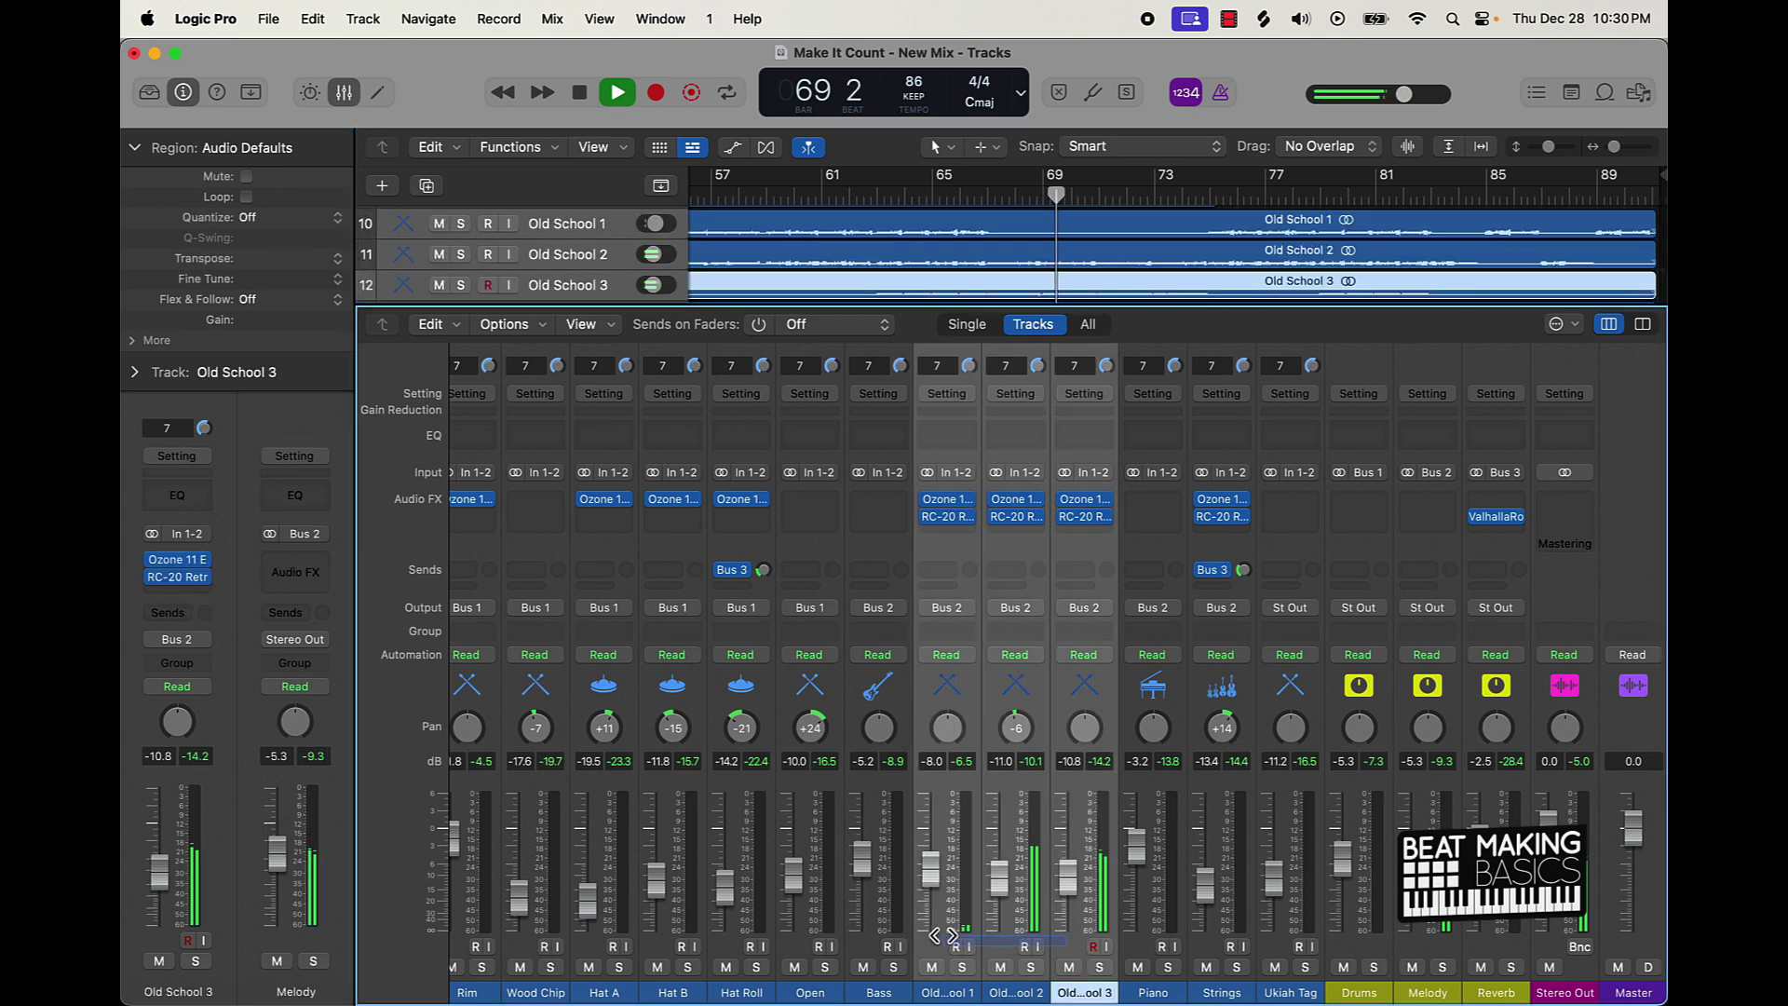
click(952, 570)
mouse_move(1015, 600)
click(1164, 236)
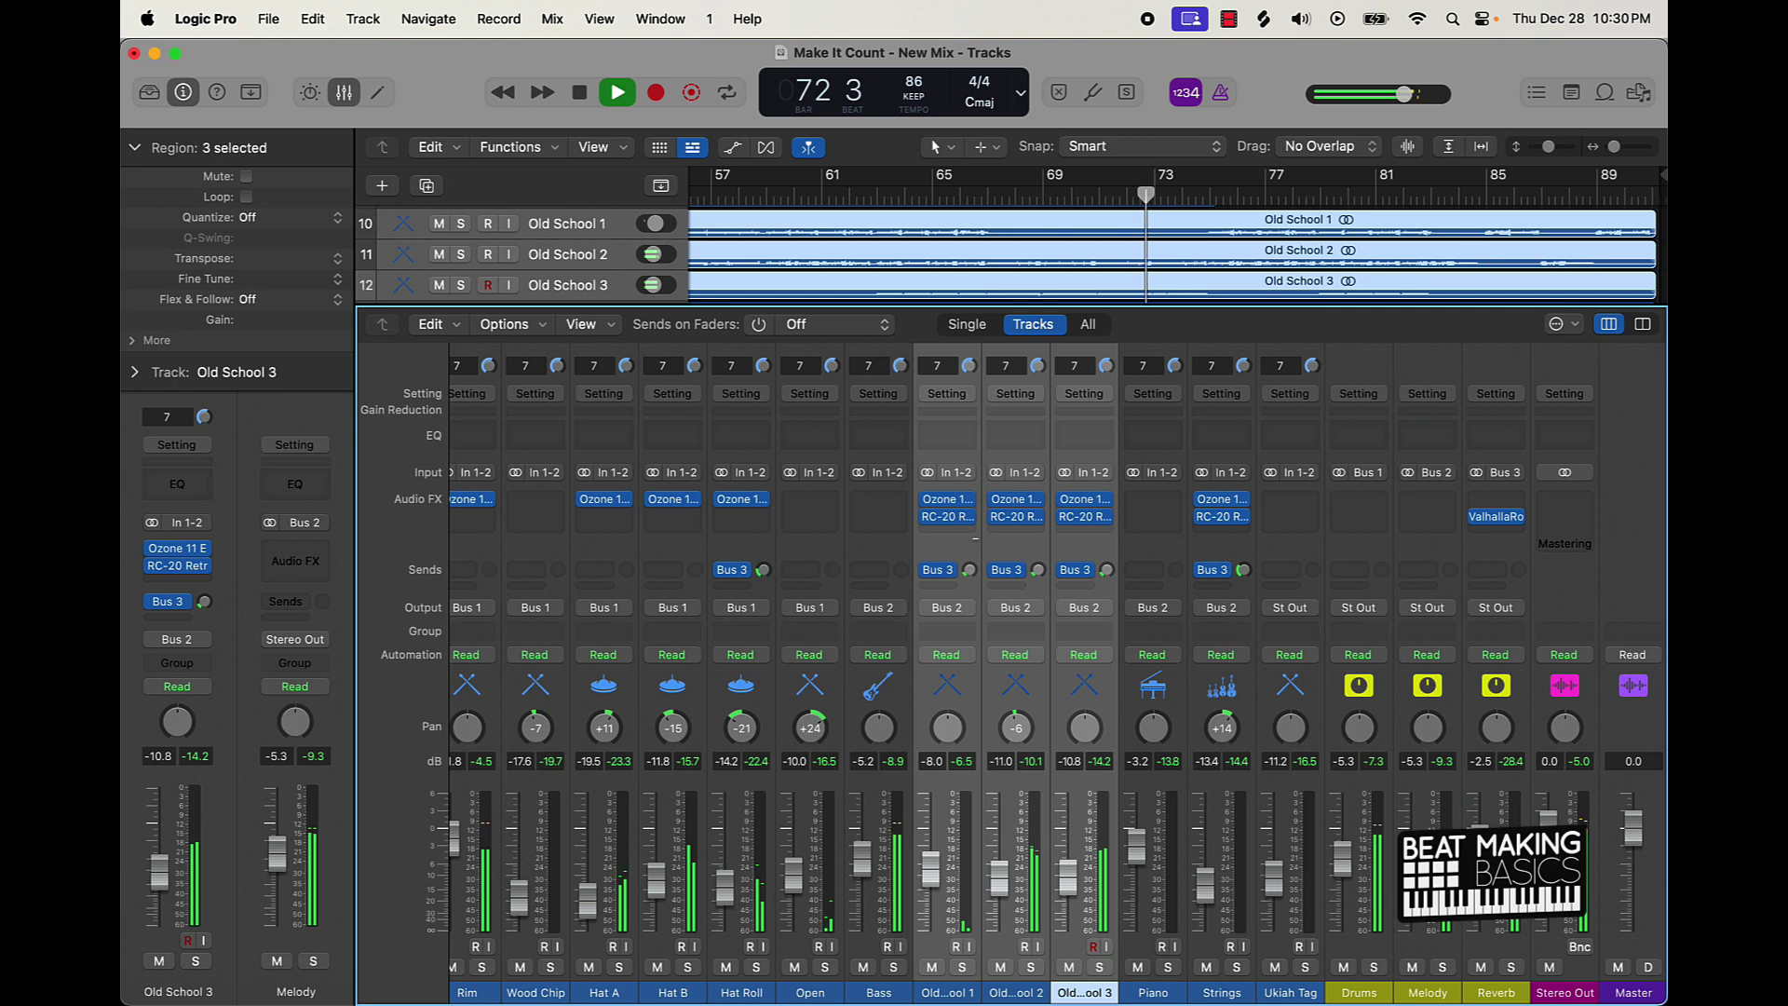
double_click(1071, 764)
click(1075, 789)
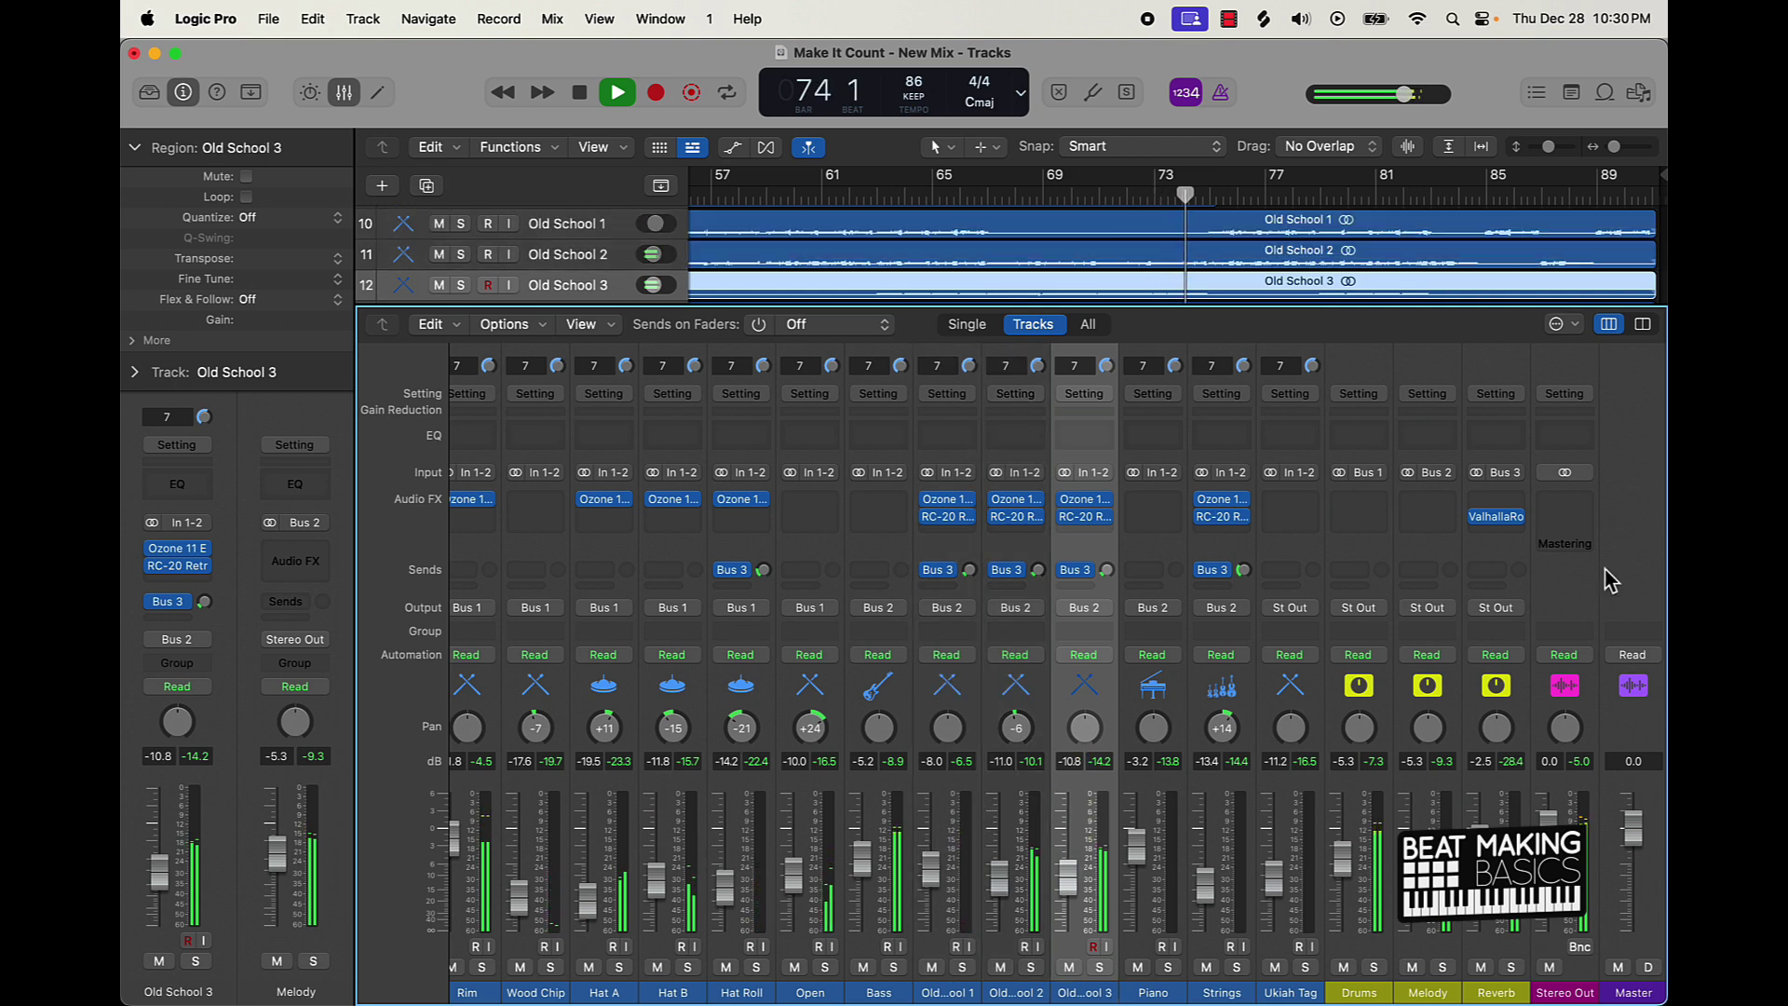
Step: Try the Spreader plug-in after ValhallaRoom on the Reverb aux, and remove it again
click(1499, 539)
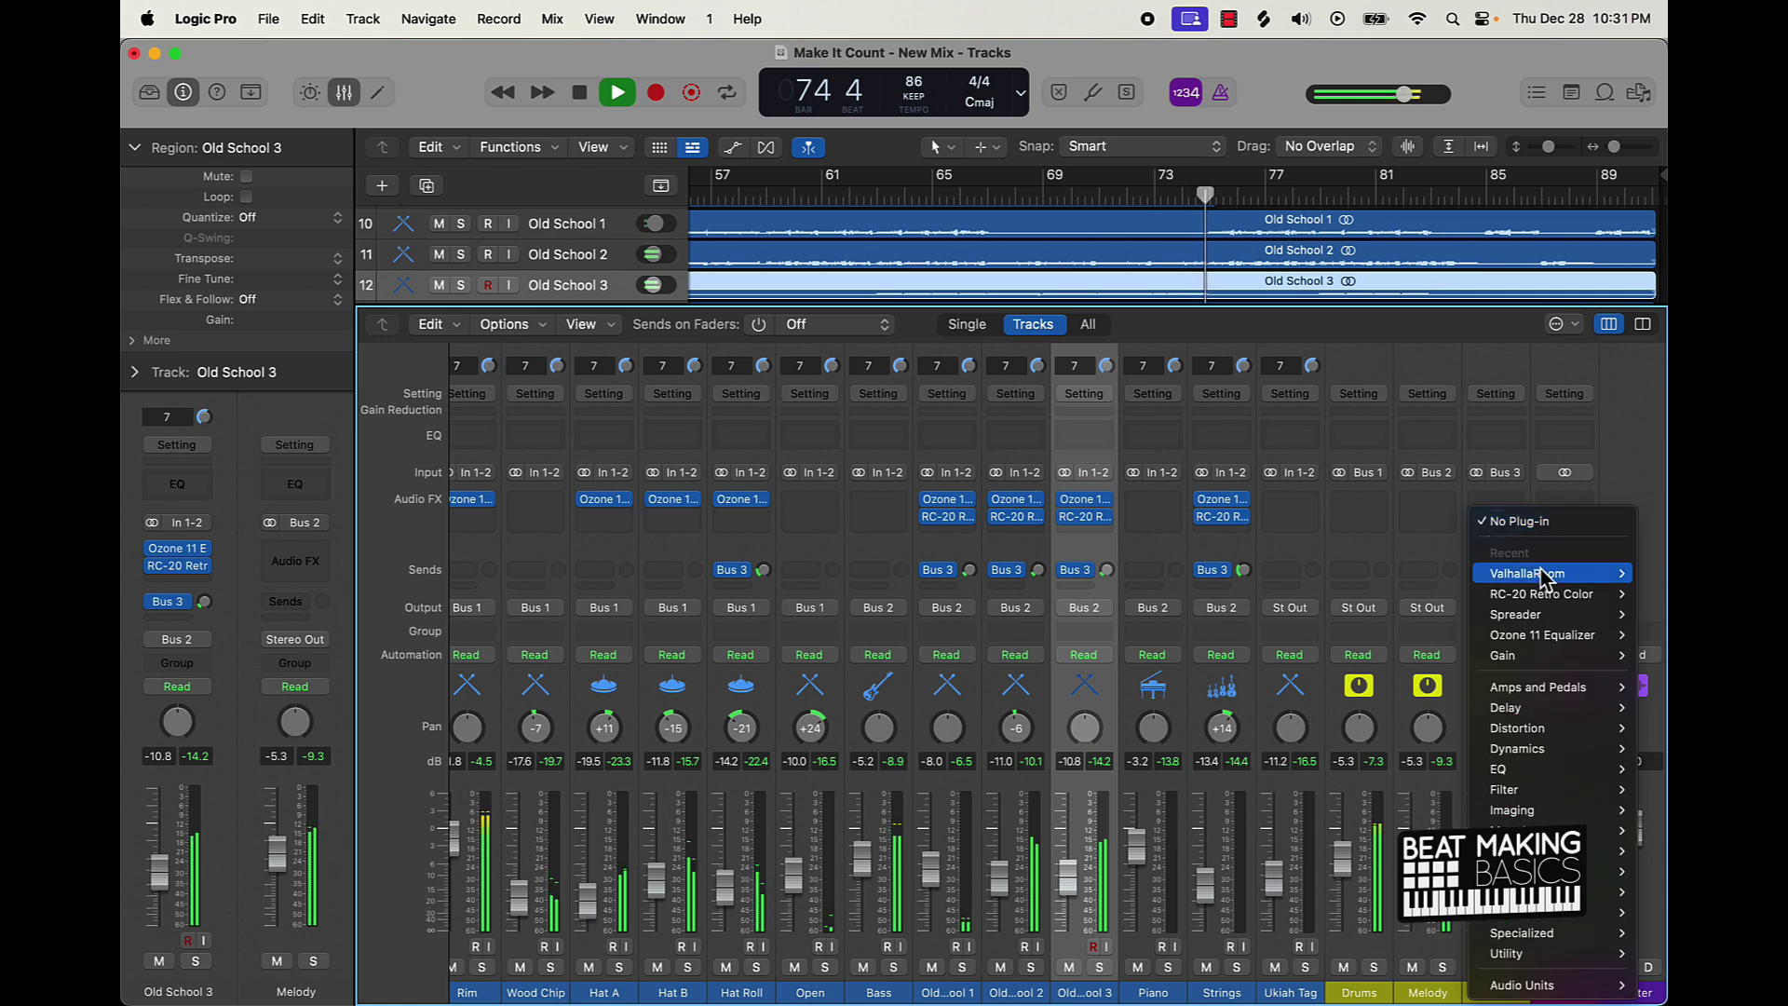
click(1527, 615)
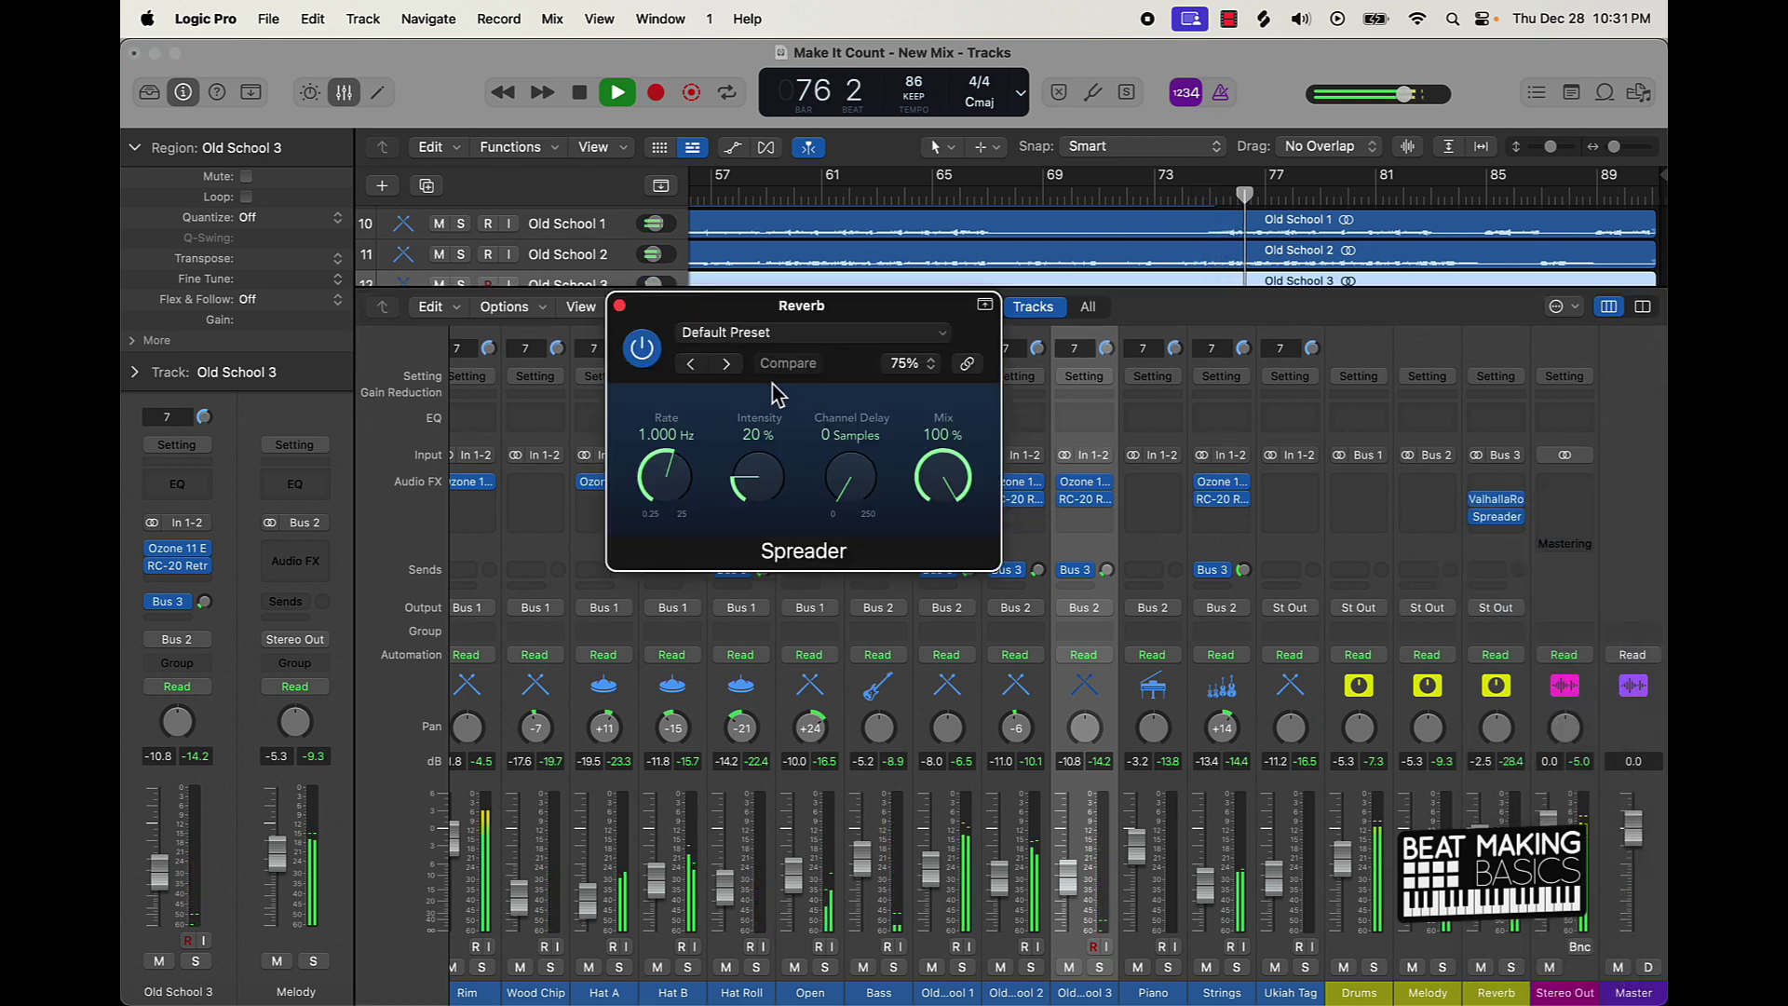
click(620, 305)
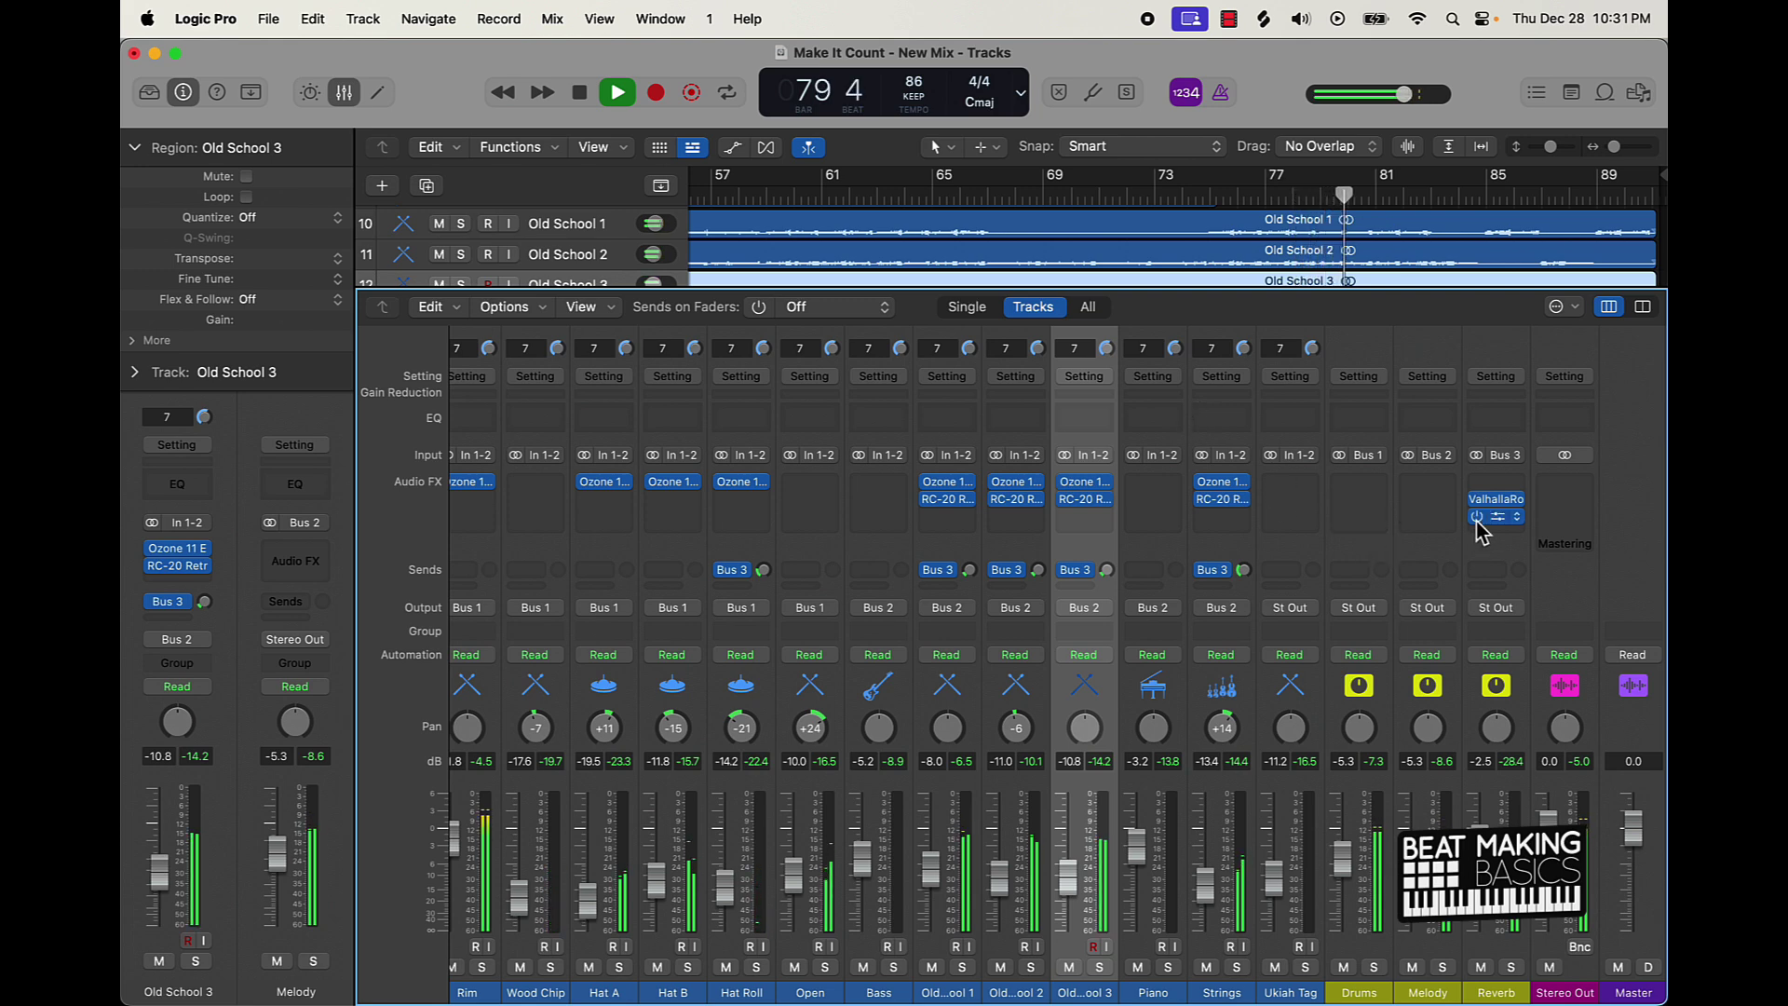
click(1518, 518)
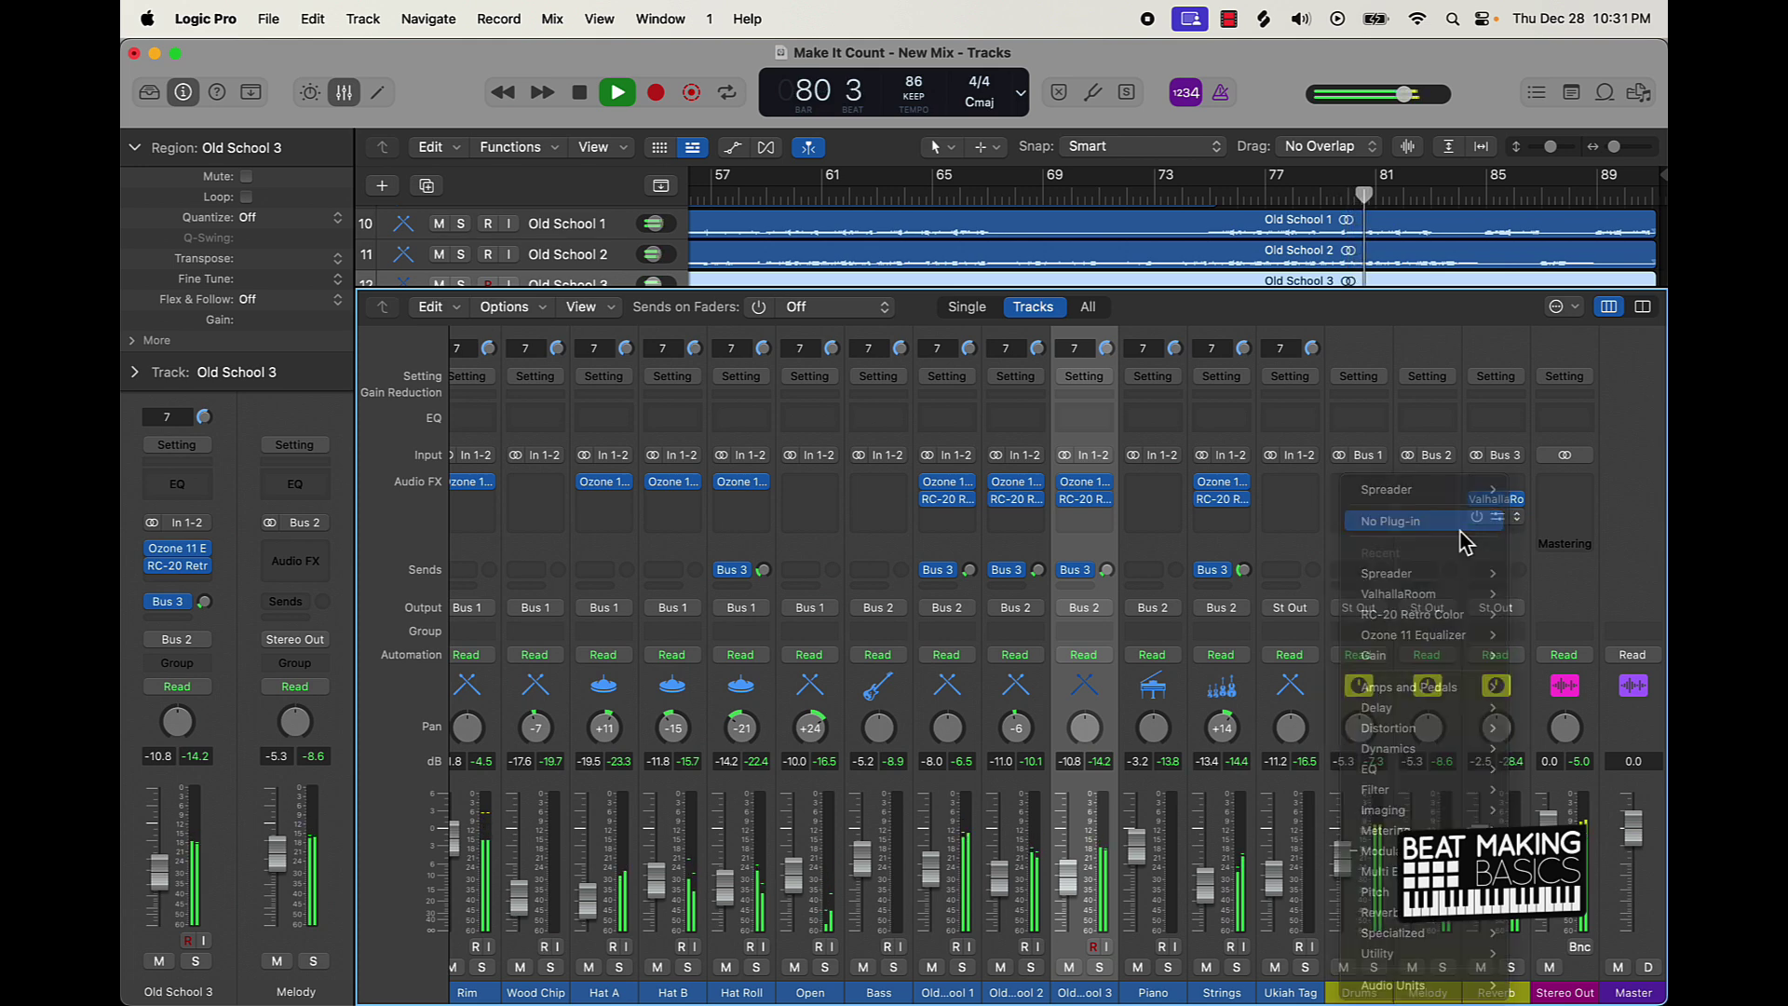
click(1458, 524)
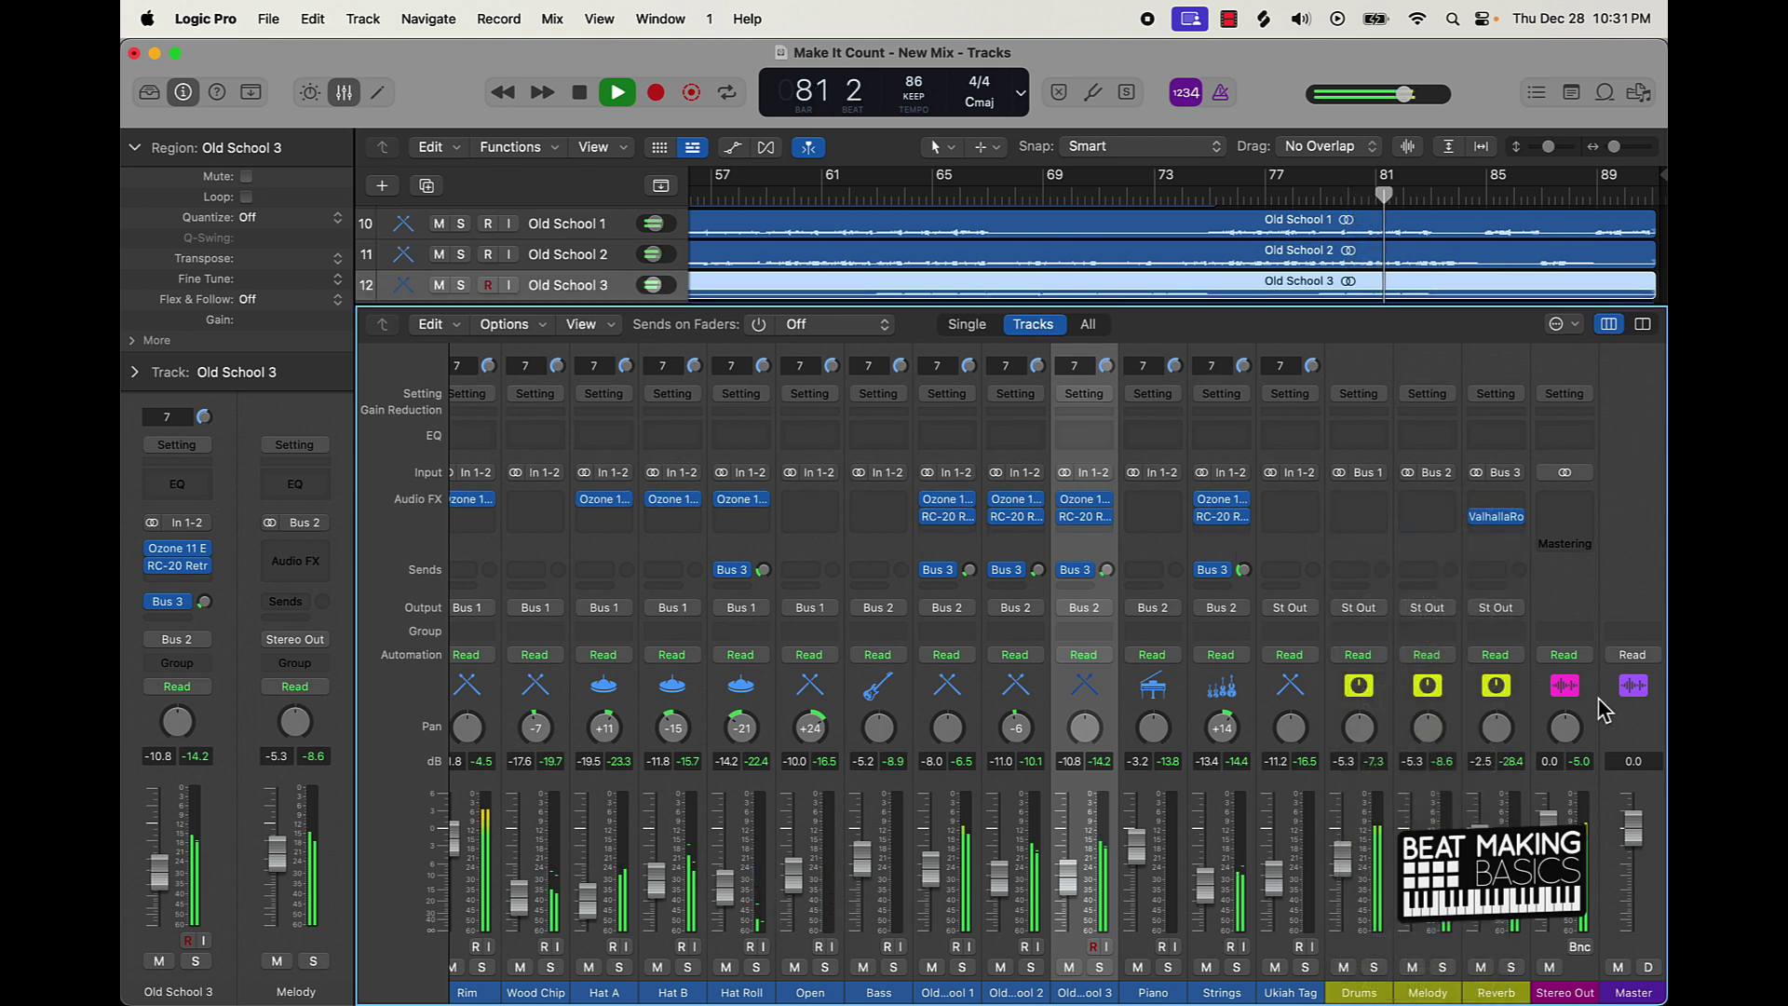
Step: Raise the Rim track's fader to -1.3 dB
scroll(773, 875, left, 3)
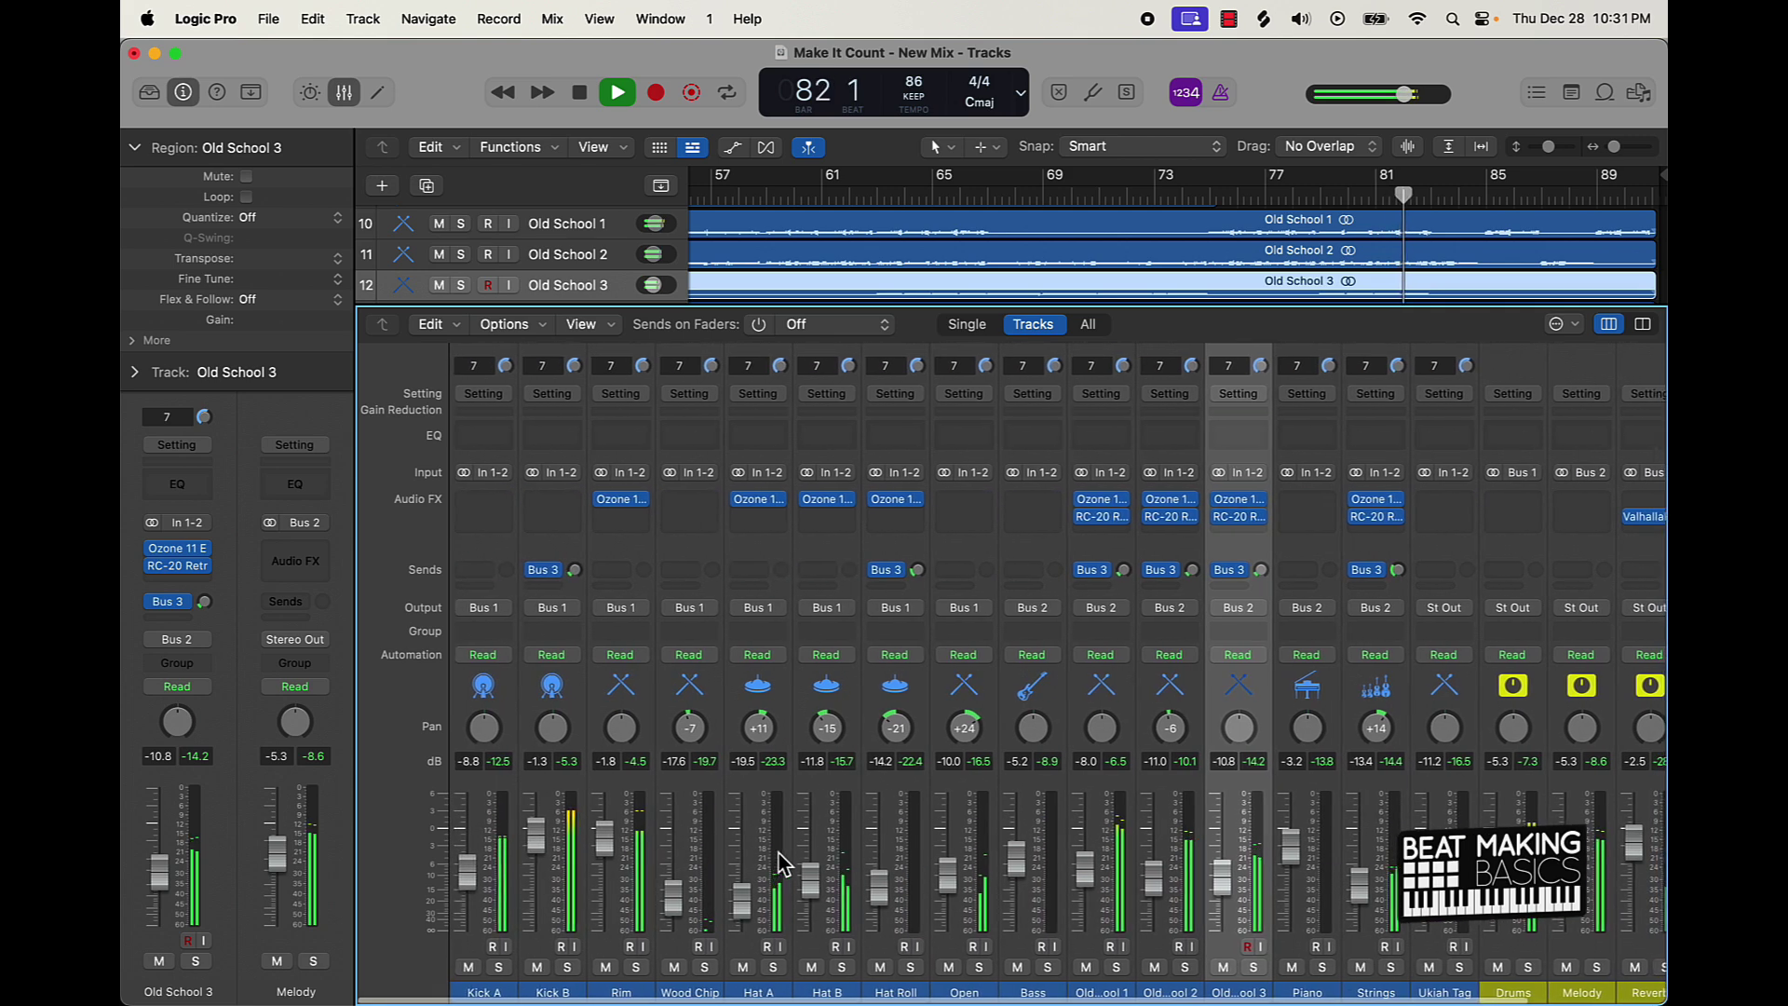
drag(611, 844, 611, 842)
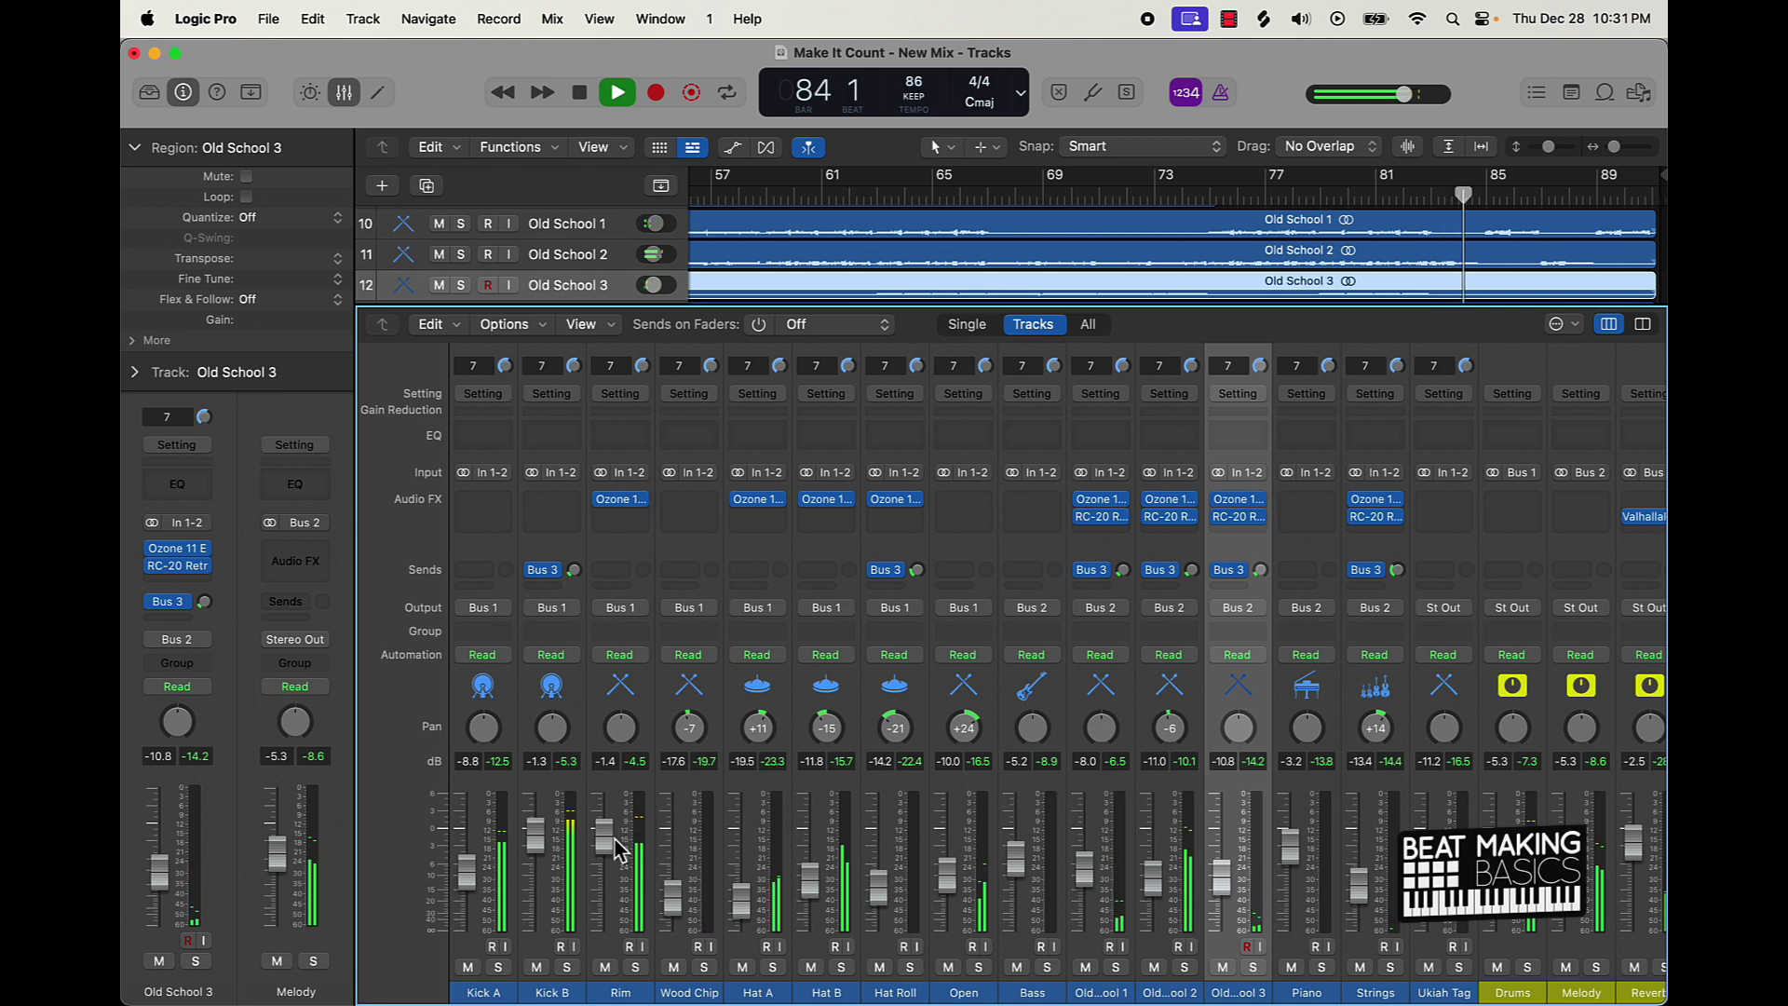
drag(610, 841, 609, 838)
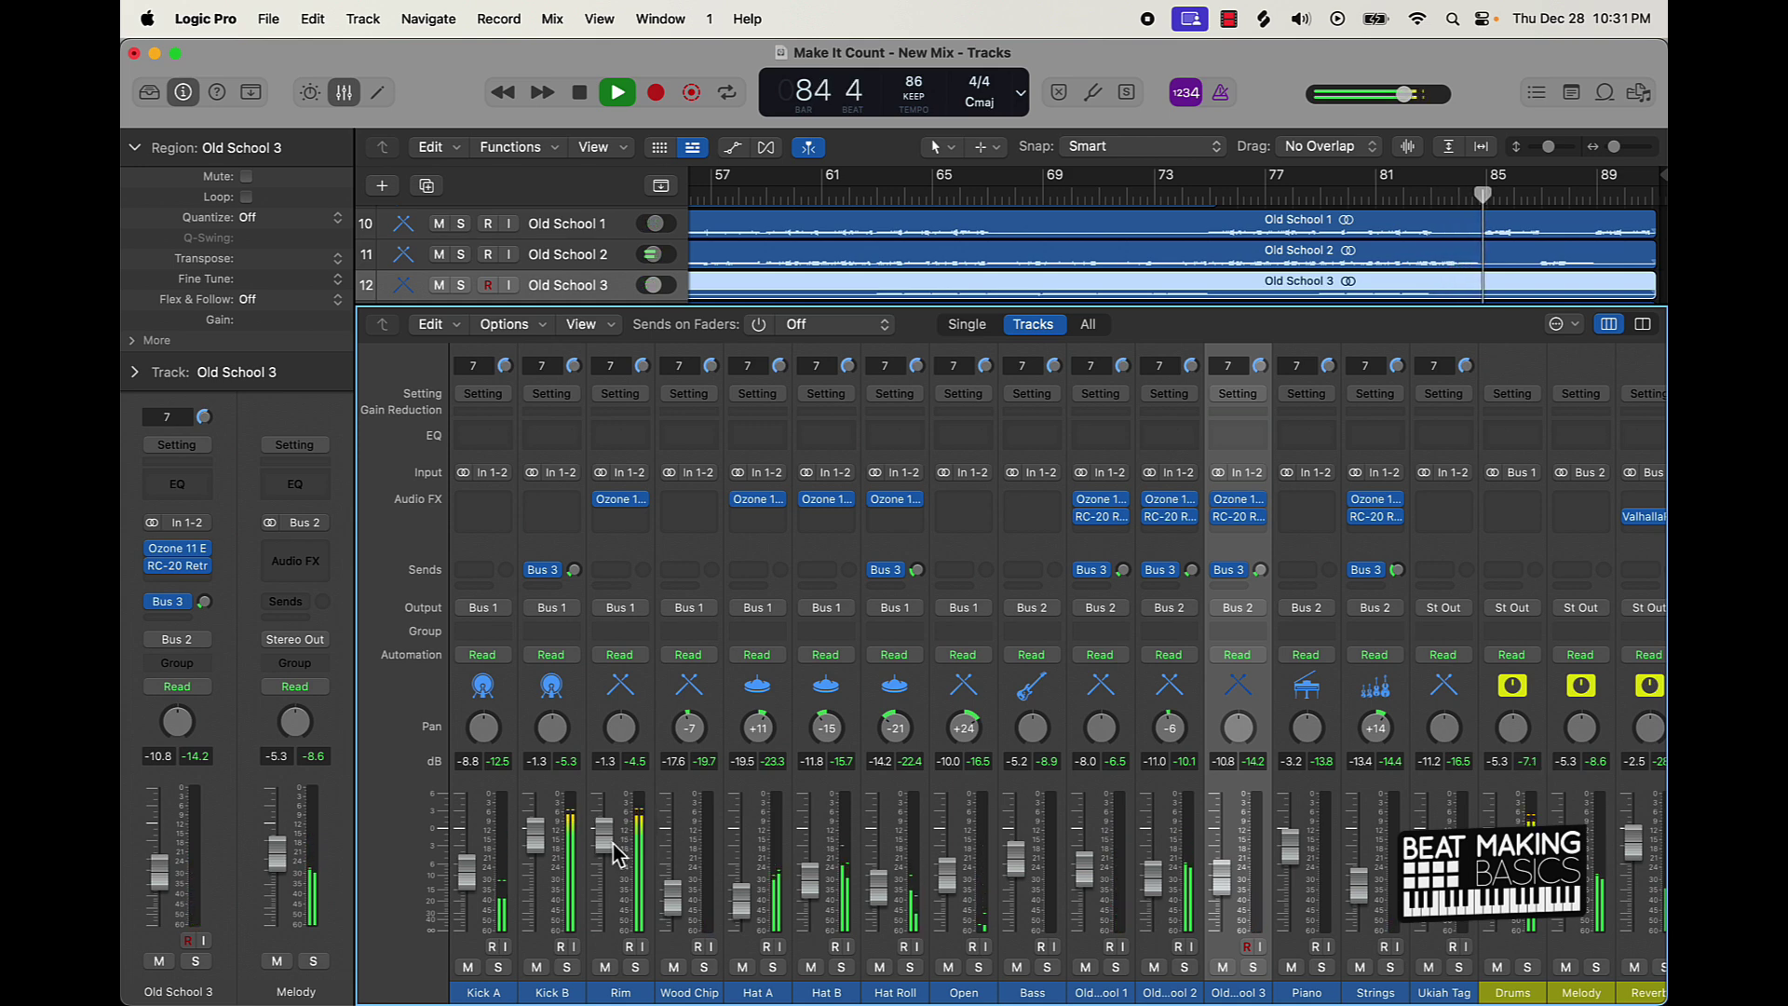
Step: Bypass the Kick B track's Bus 3 send, and add a send to Bus 3 on the Rim track with its level raised
click(540, 570)
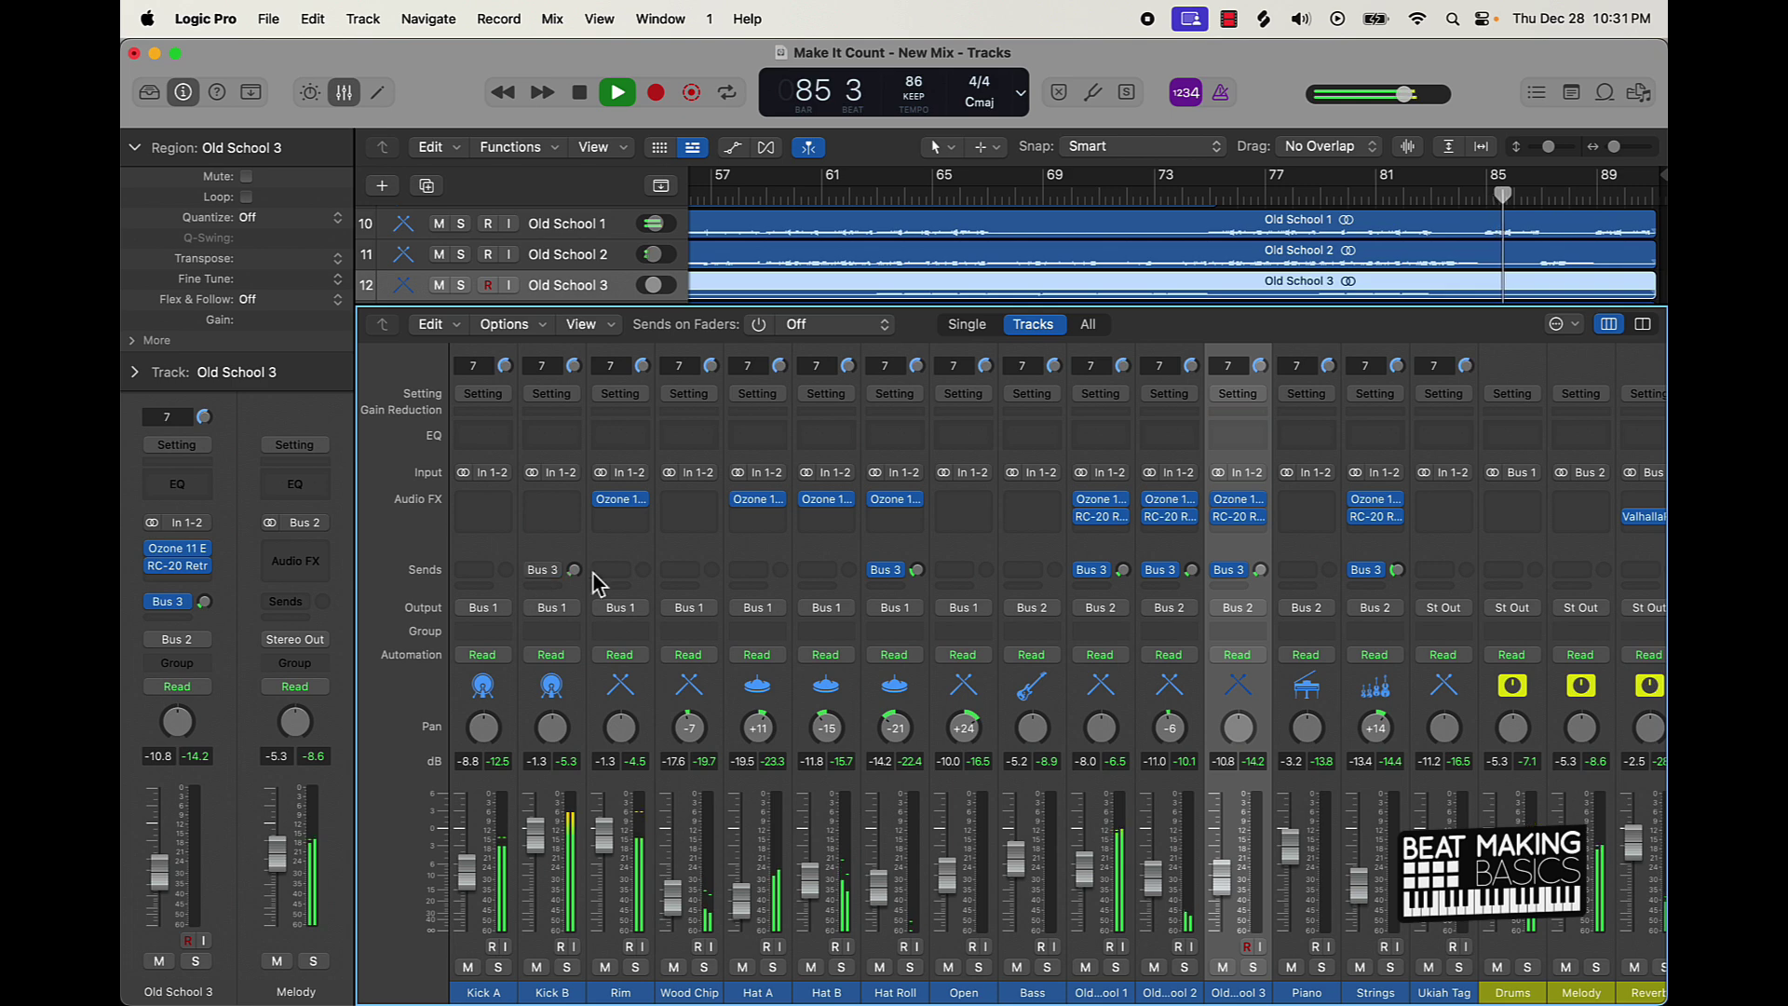
click(626, 570)
mouse_move(659, 602)
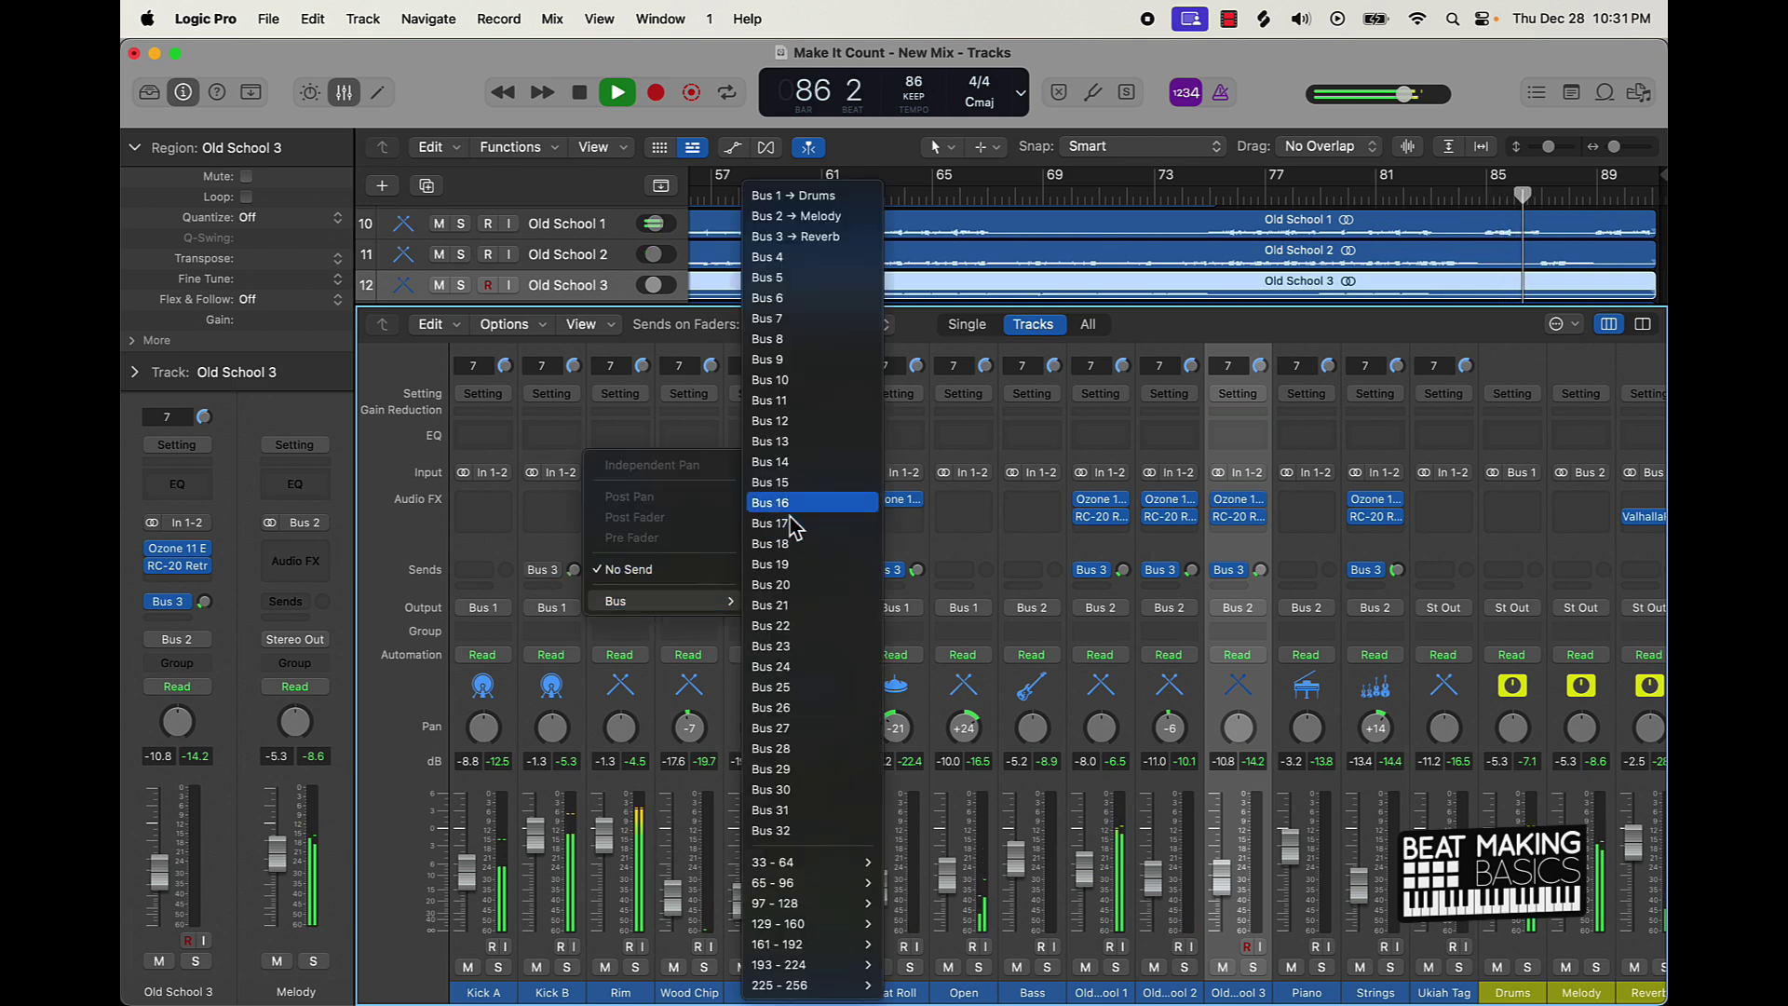
click(819, 237)
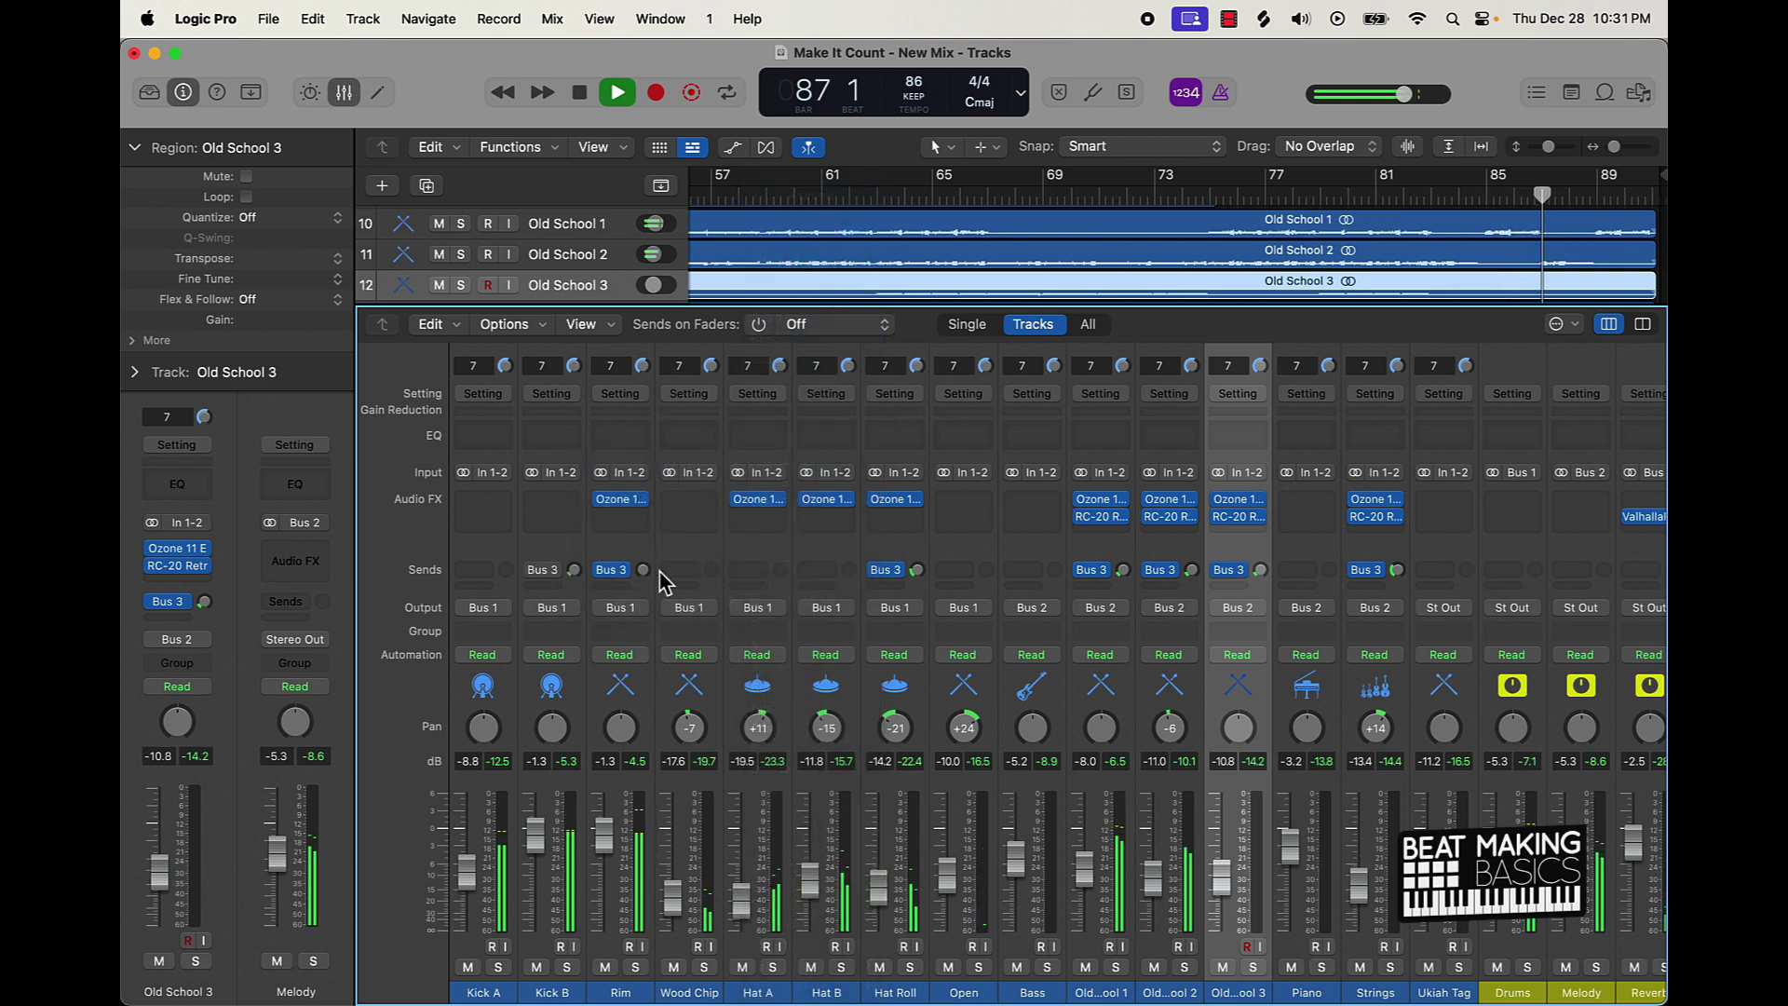
drag(643, 572, 642, 550)
Step: Rewind playback several bars, fine-tune the Rim track's Bus 3 send level and raise its fader to -0.8 dB
key(comma)
key(comma)
key(comma)
key(comma)
key(comma)
key(comma)
key(comma)
key(comma)
key(comma)
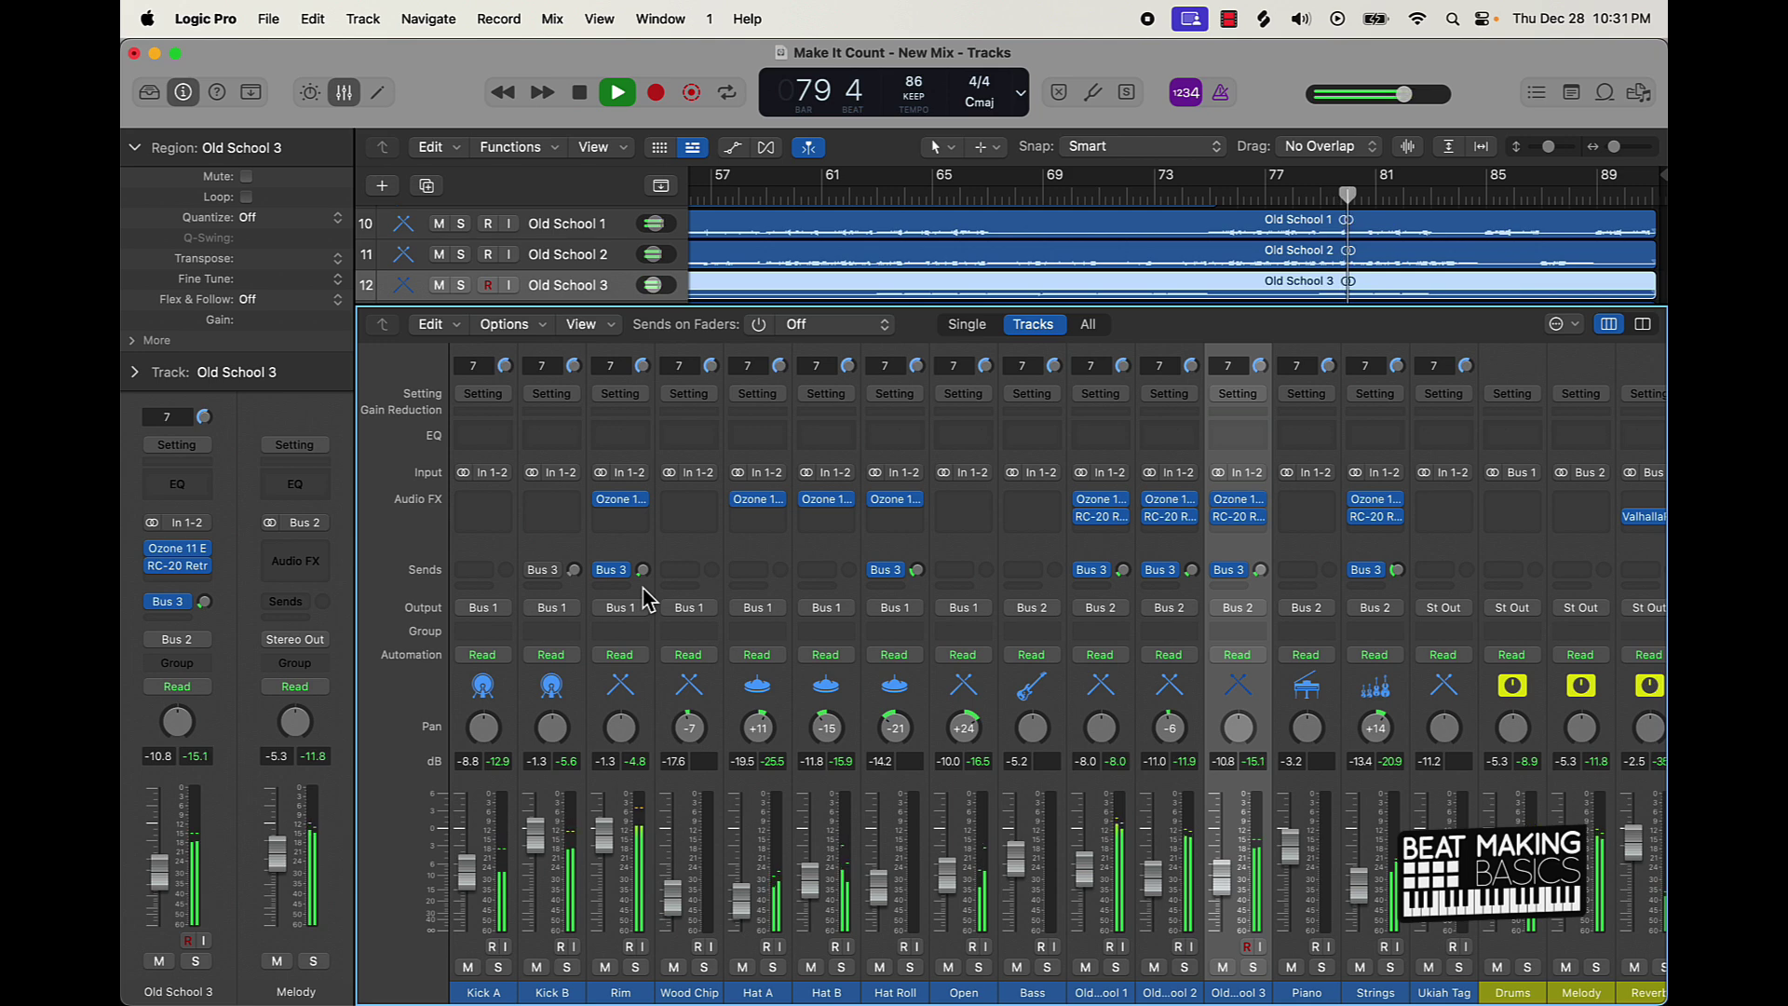
drag(642, 571, 640, 565)
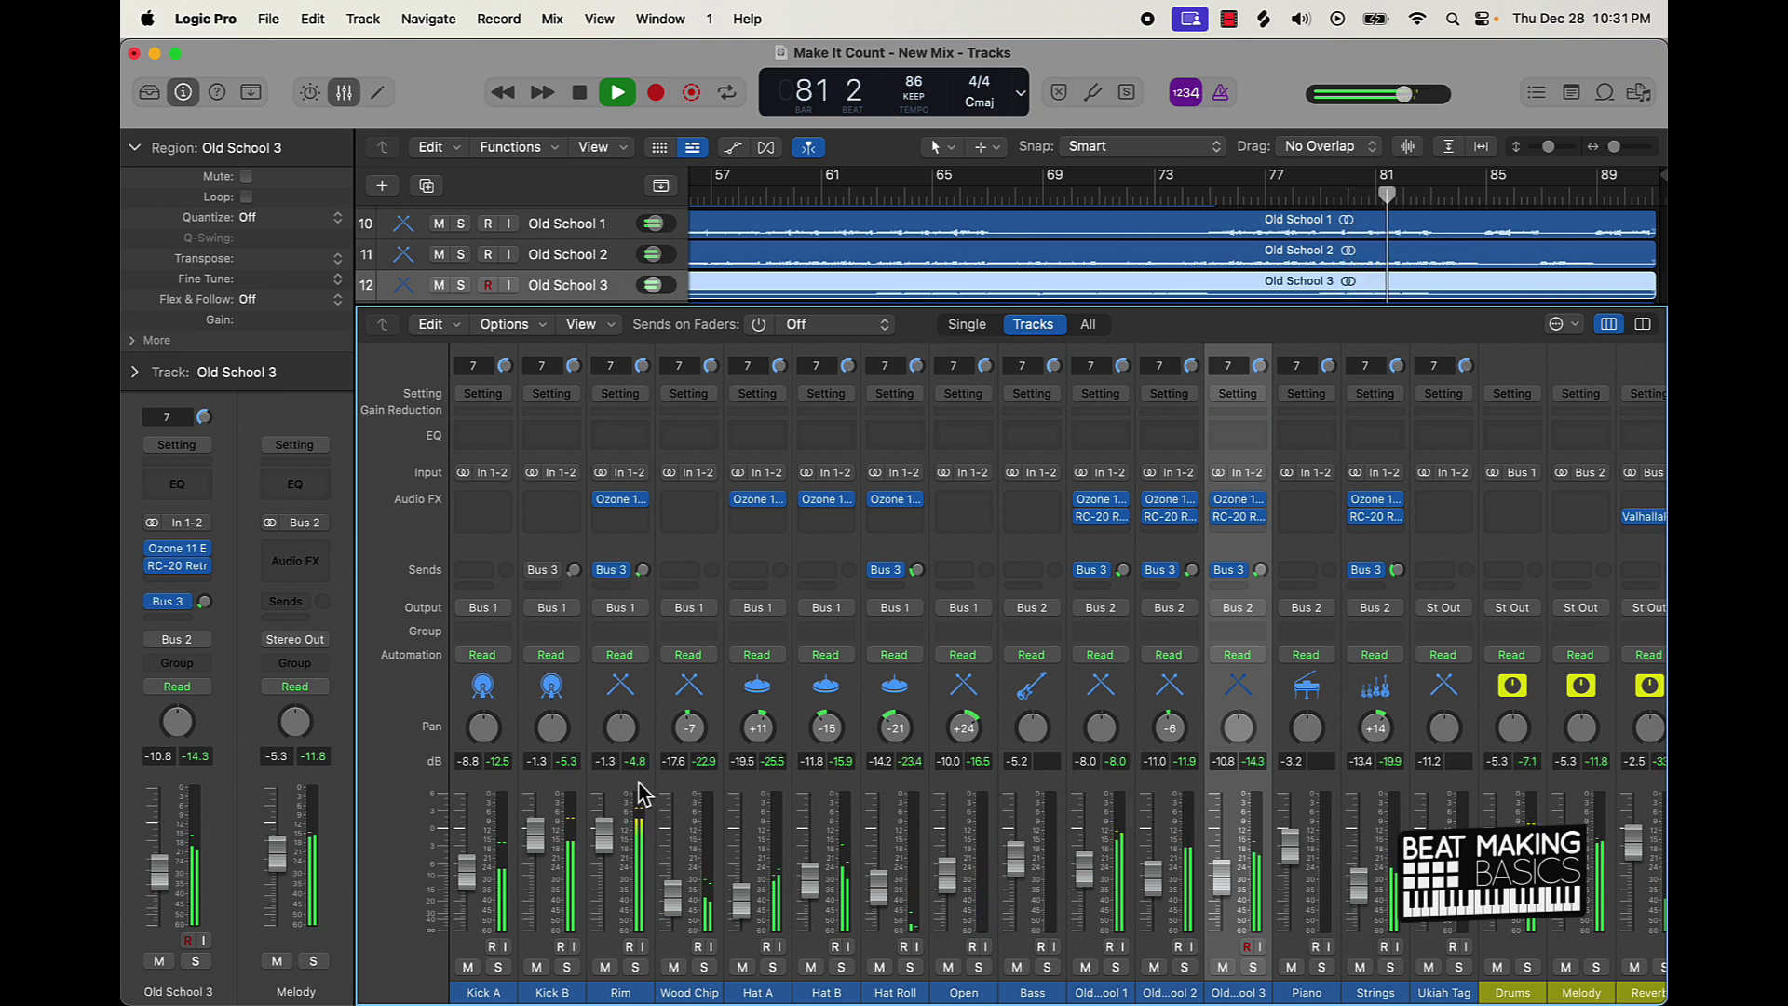
drag(609, 834, 620, 827)
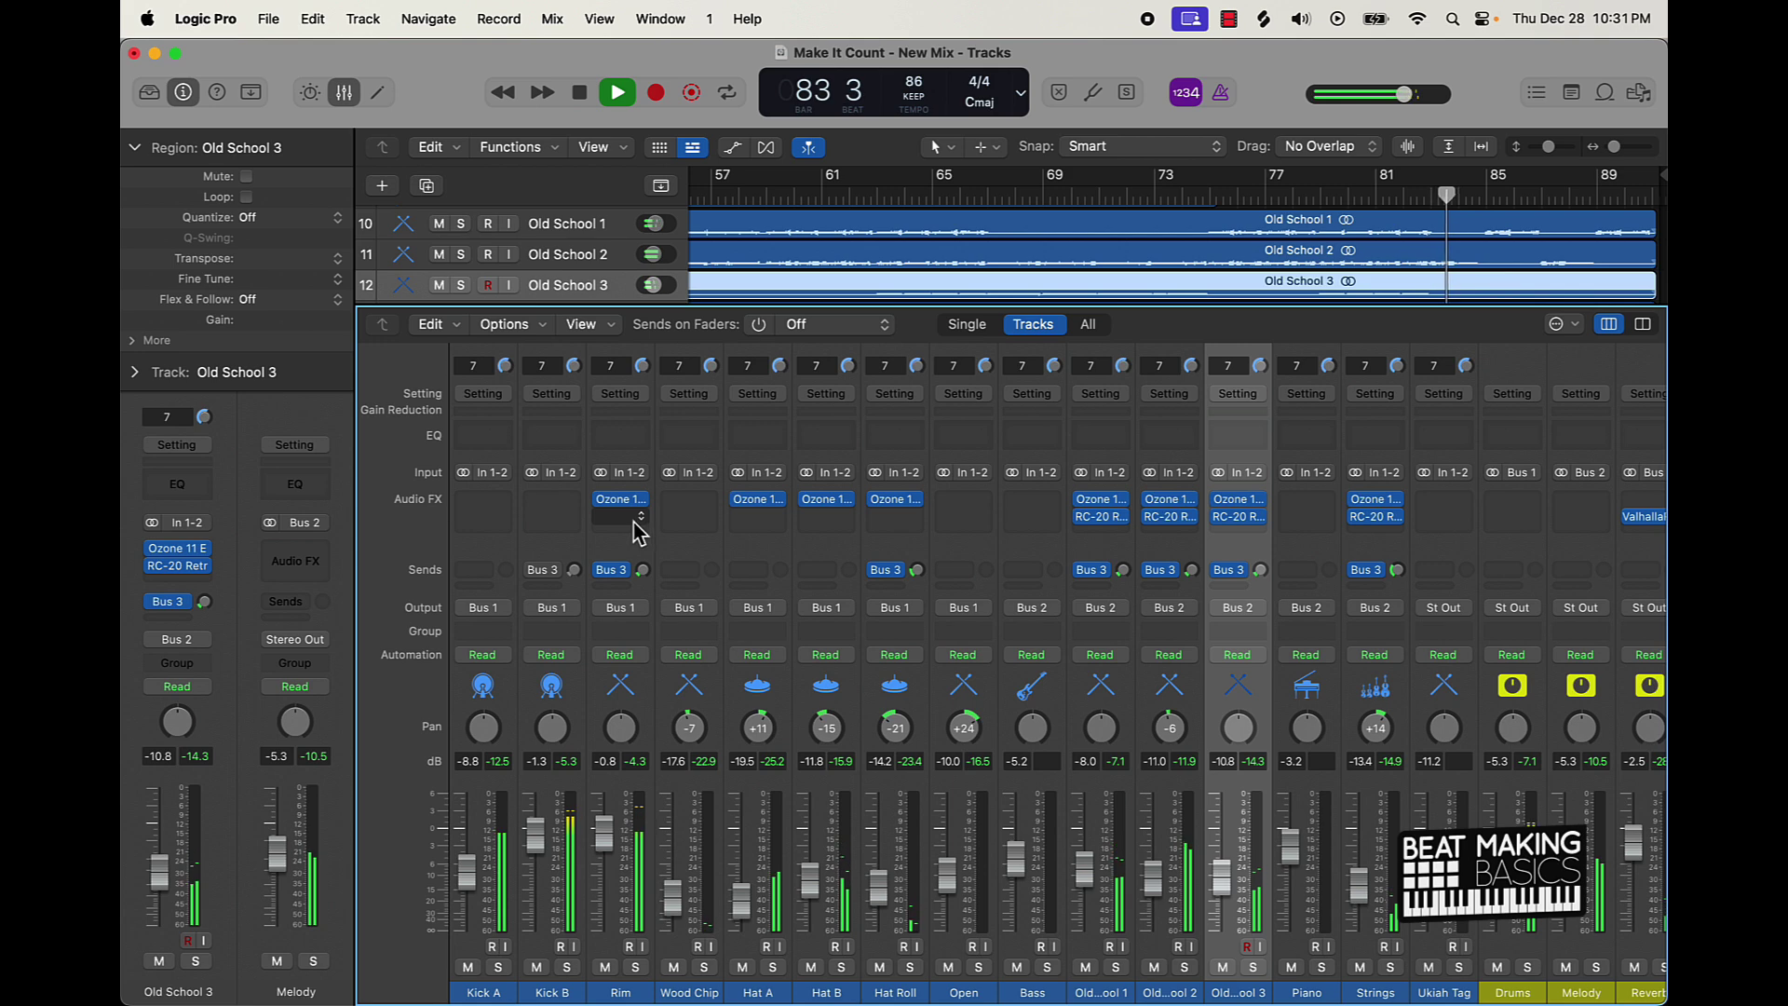
Step: Play from the beginning, set the high-pass frequency in the Rim track's Ozone 11 Equalizer to 177 Hz, and close the plug-in
key(Return)
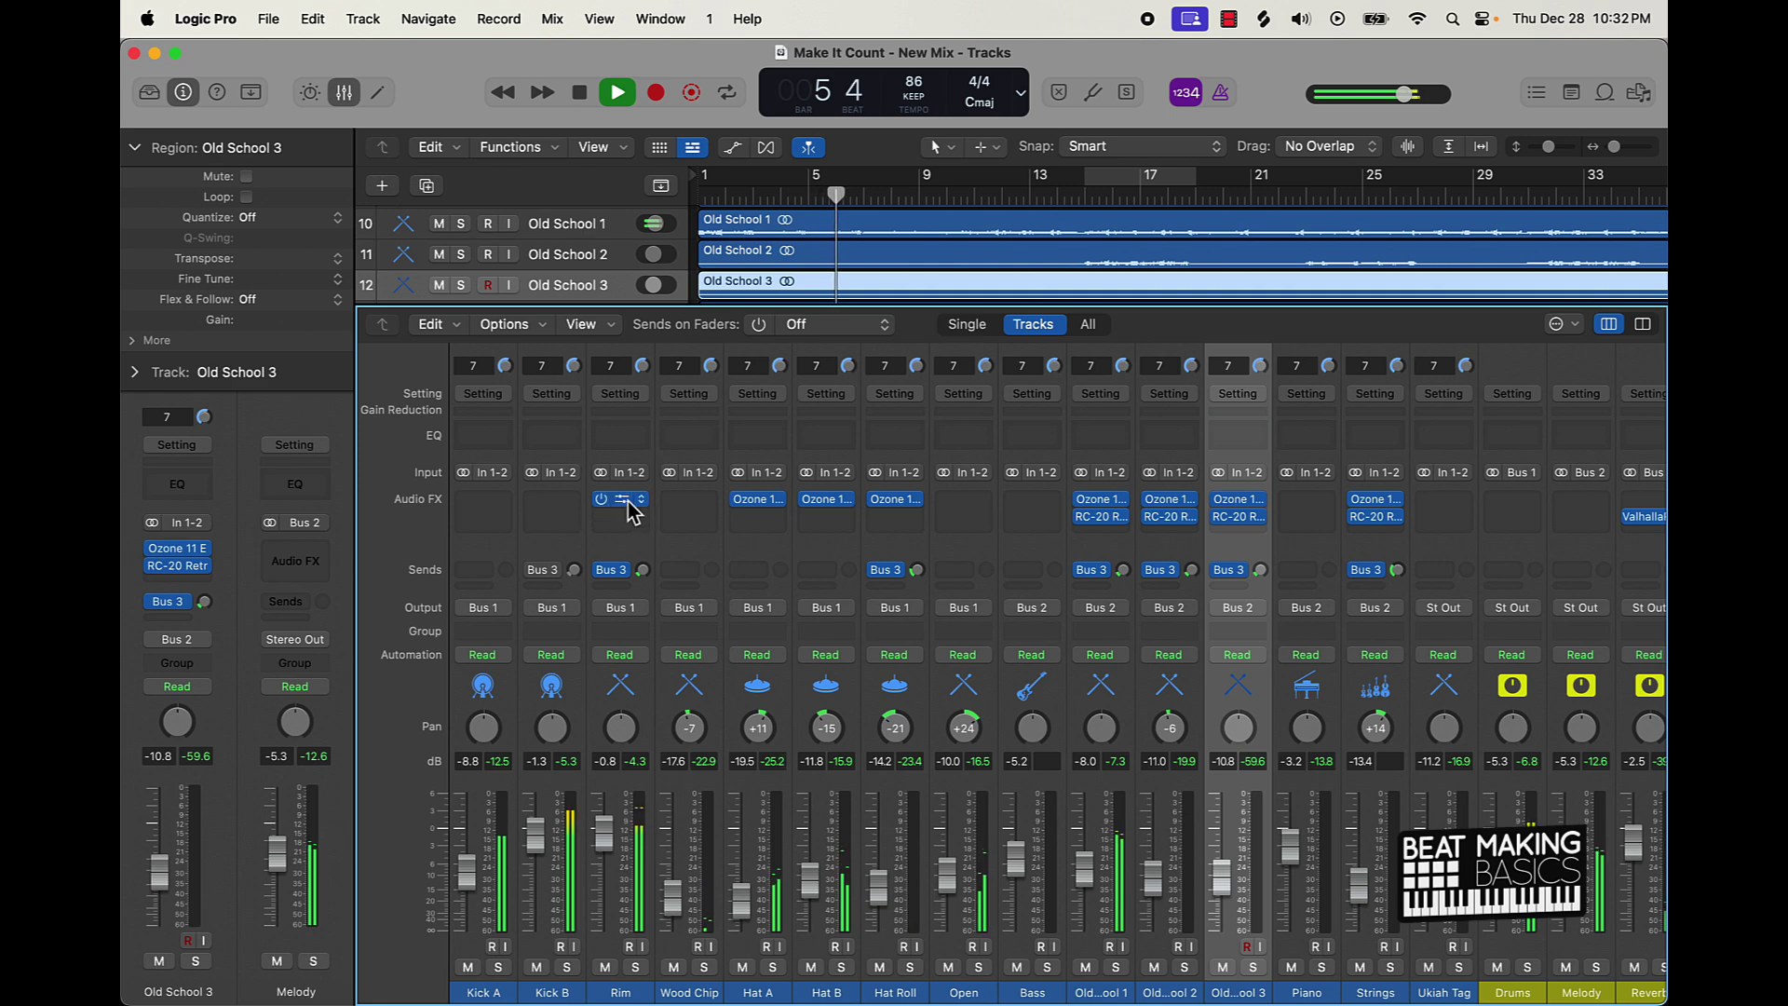
click(622, 503)
drag(872, 615, 909, 613)
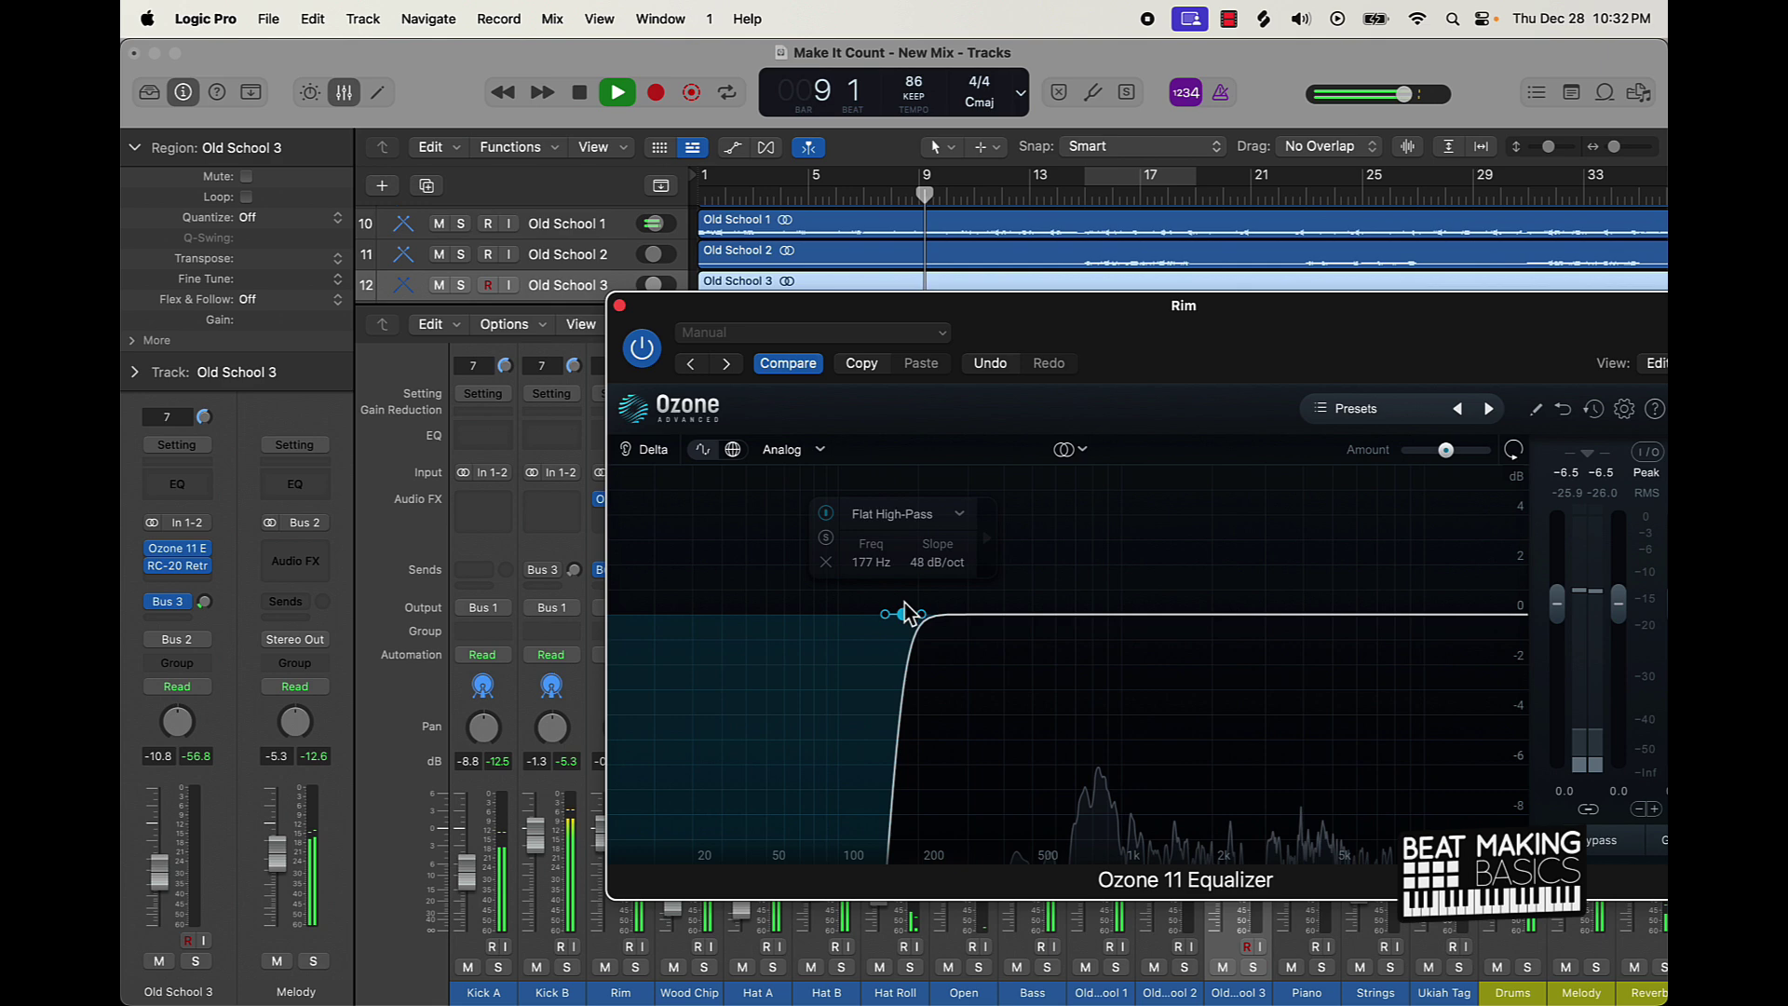
click(619, 305)
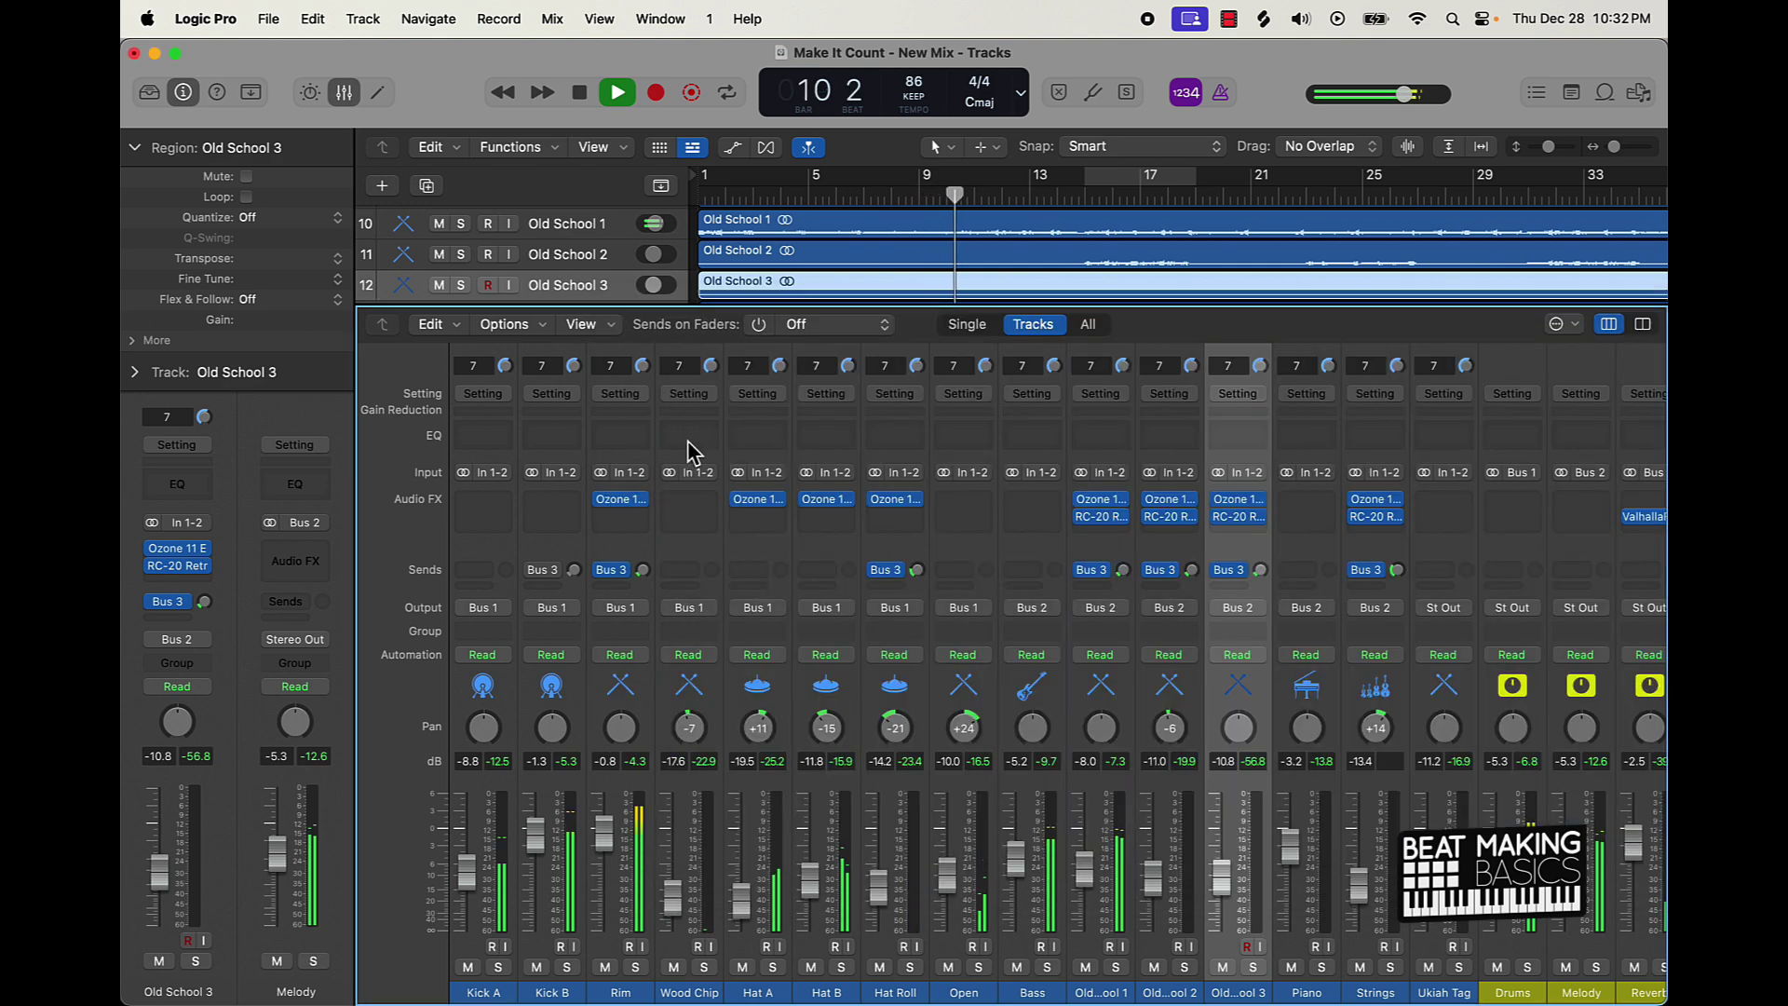
Step: Hide the mixer and zoom the Tracks area to fit the whole arrangement
click(691, 244)
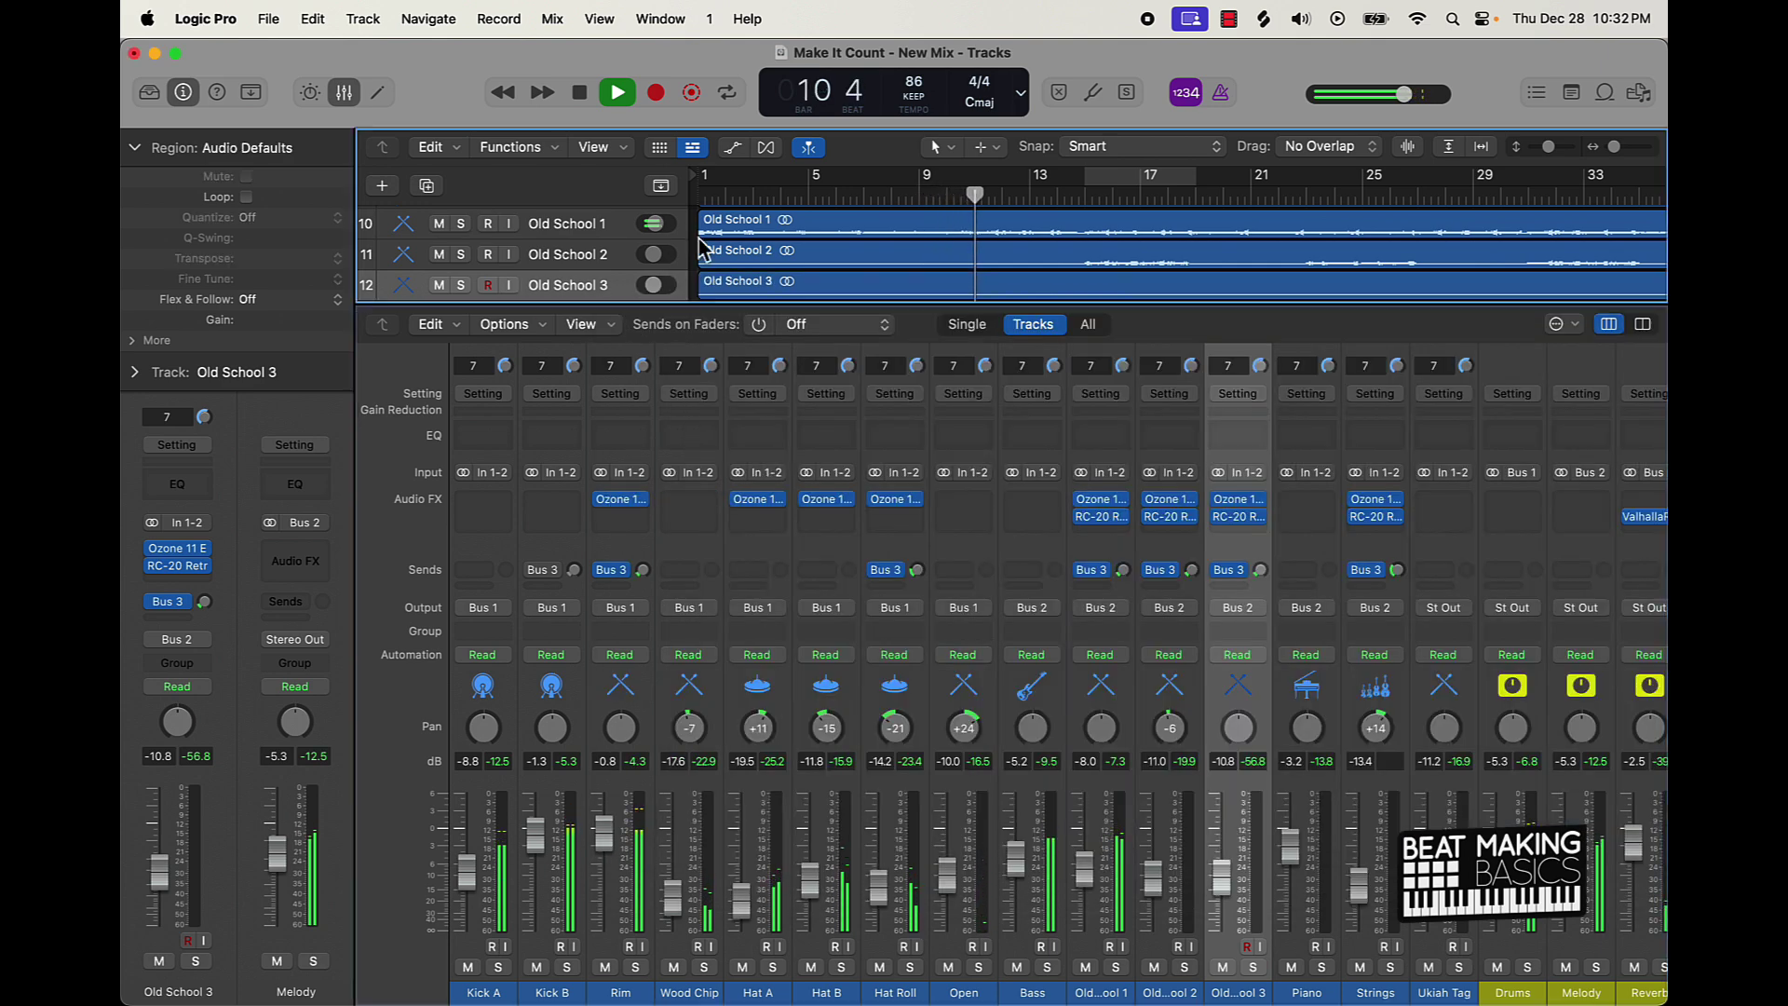
click(345, 94)
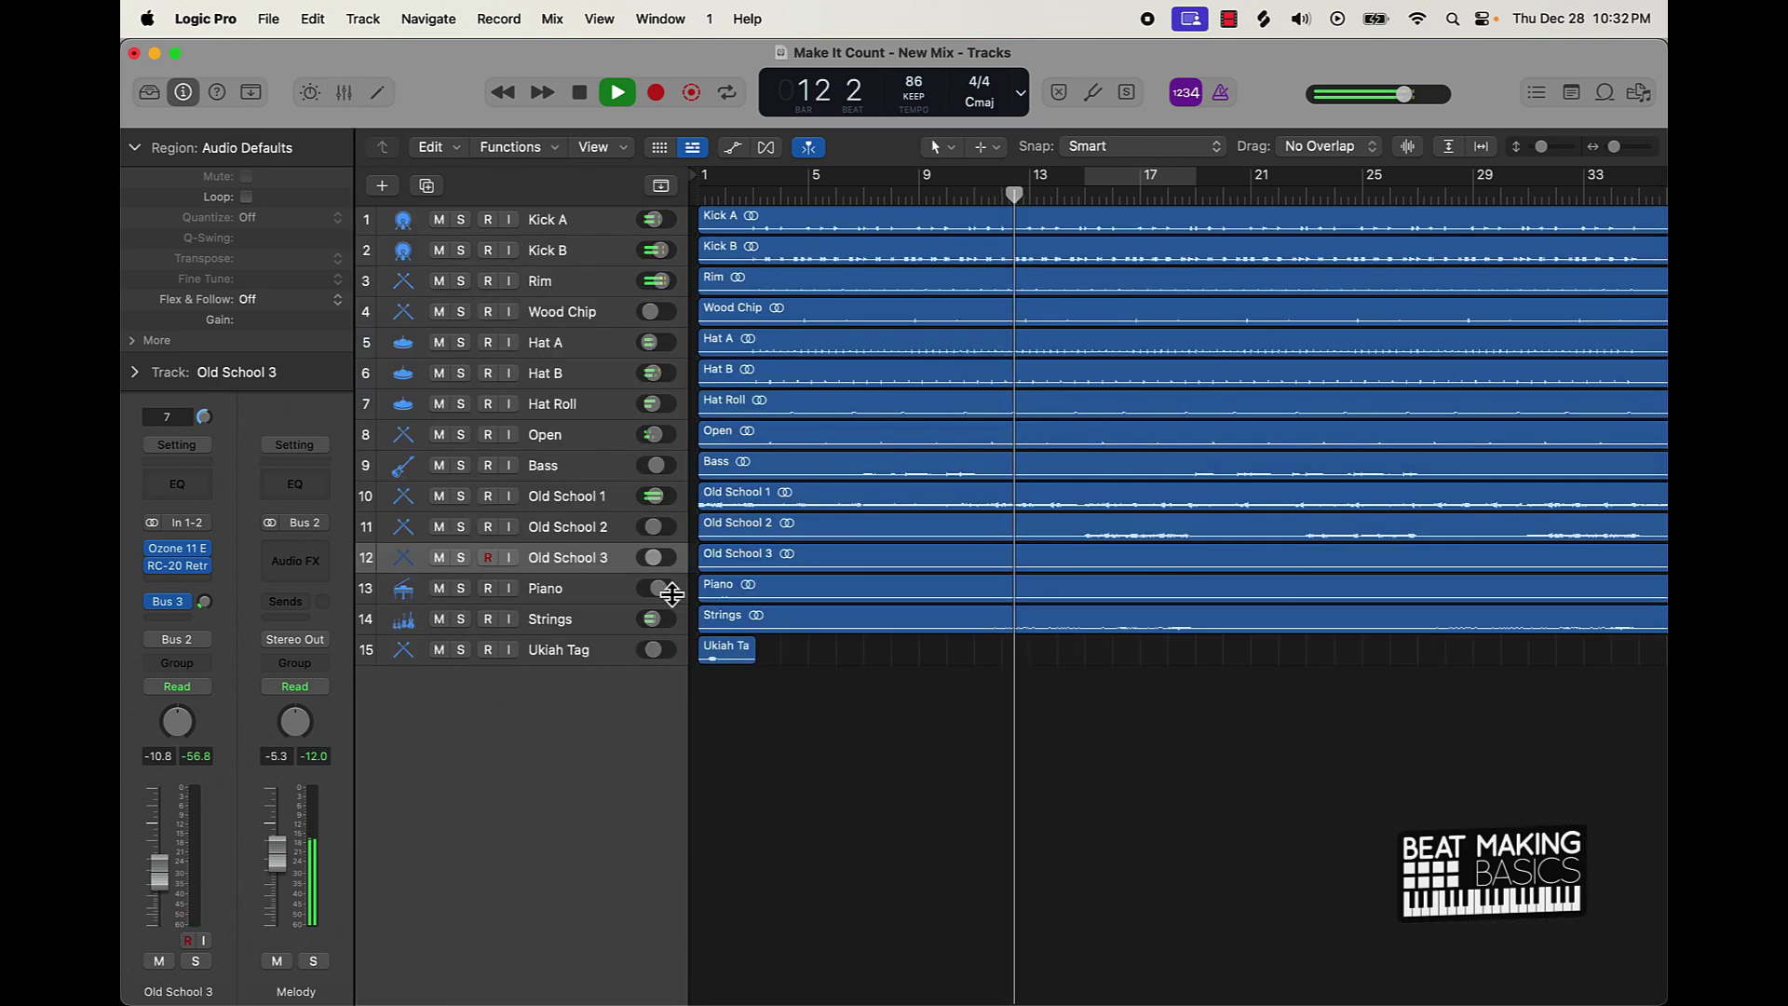
key(z)
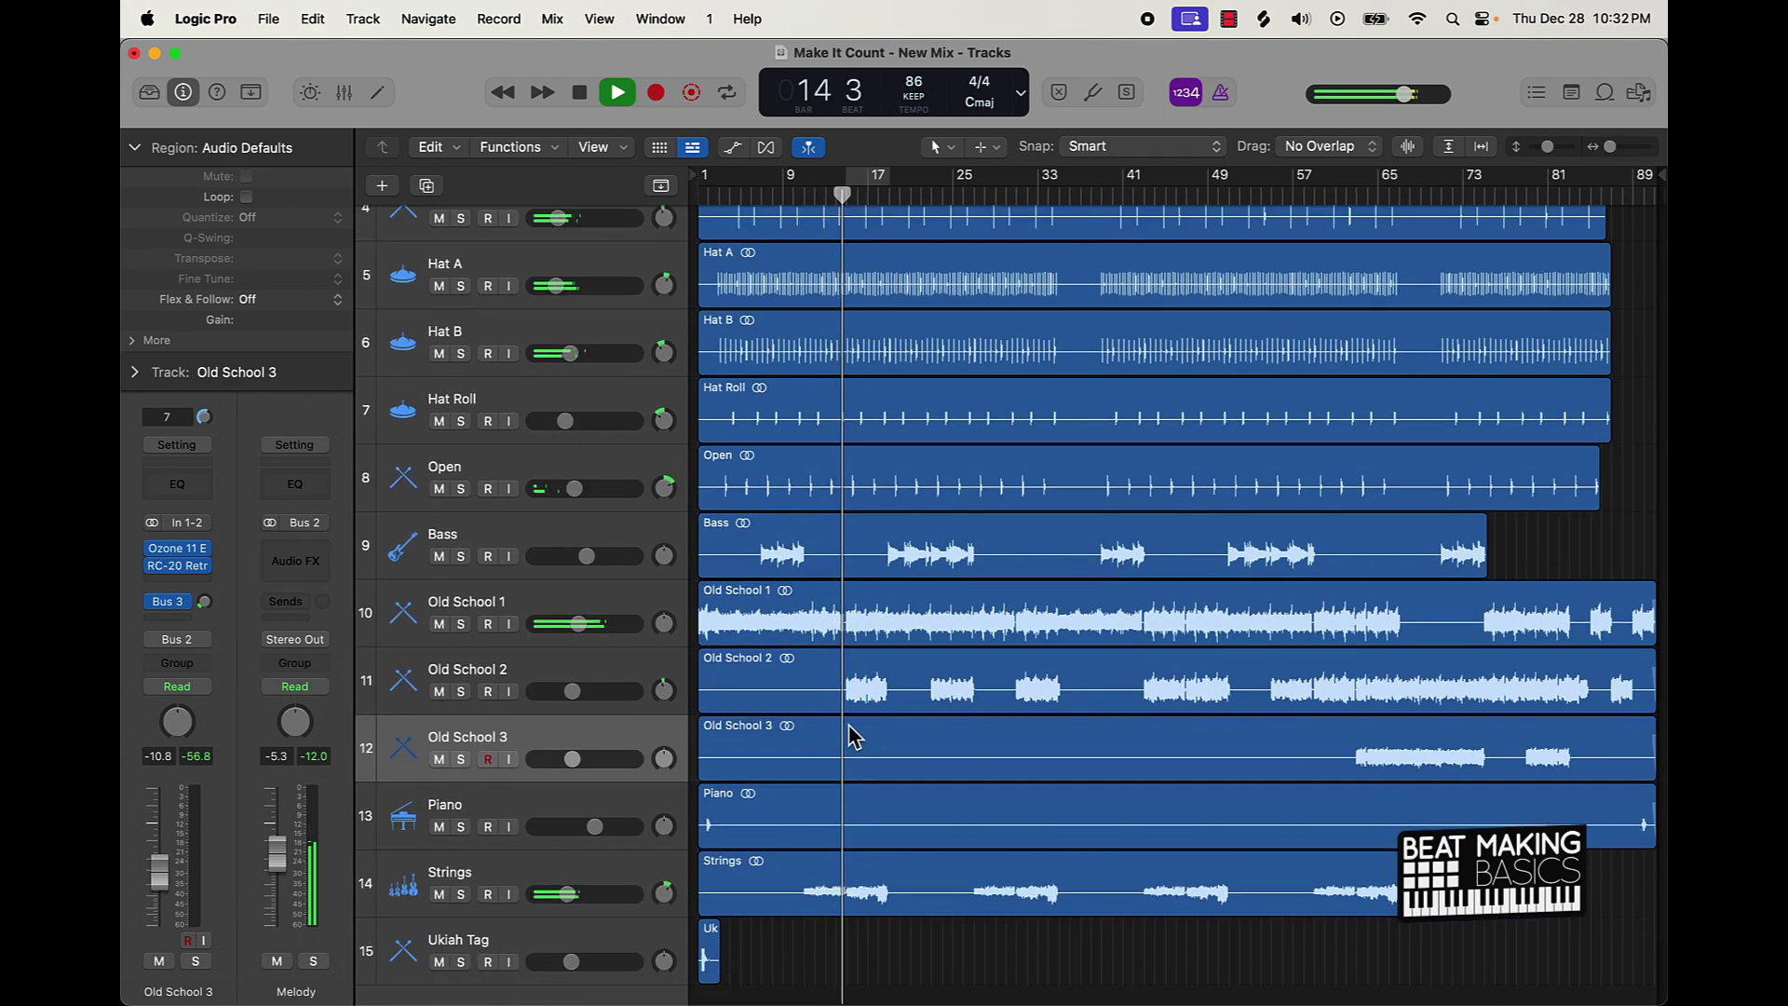
Step: Stop playback, show the mixer again and play the beat from the beginning
key(space)
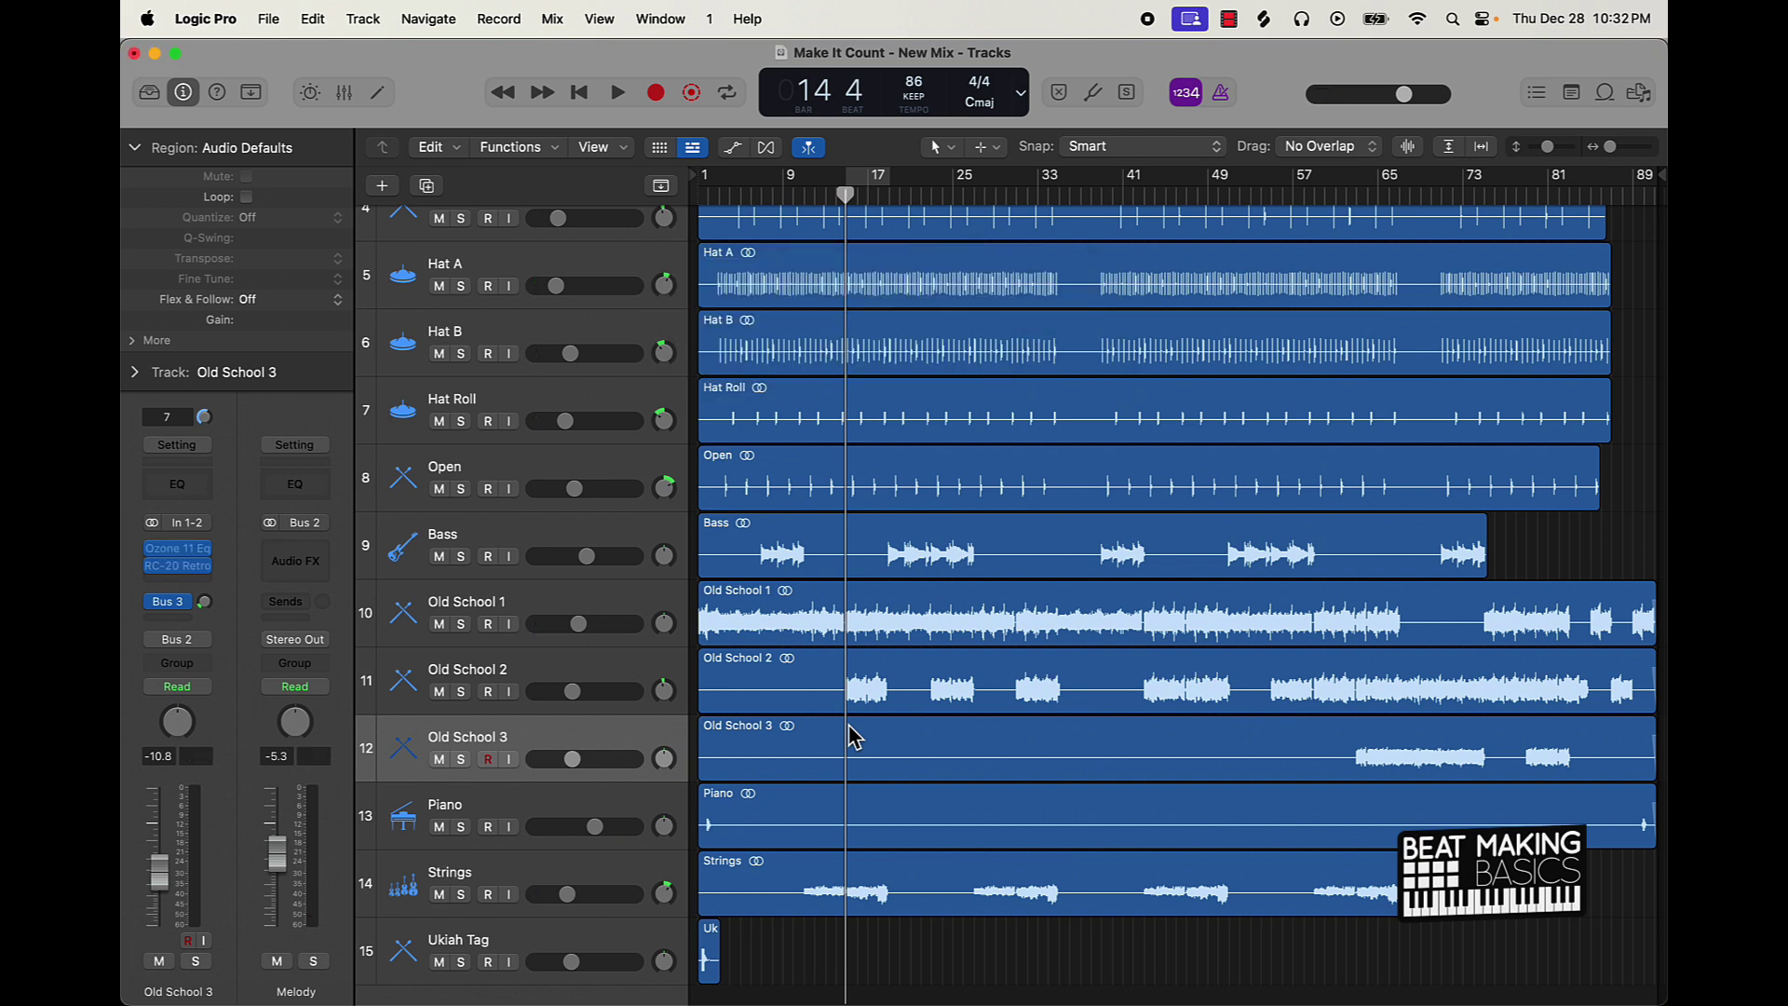
click(343, 93)
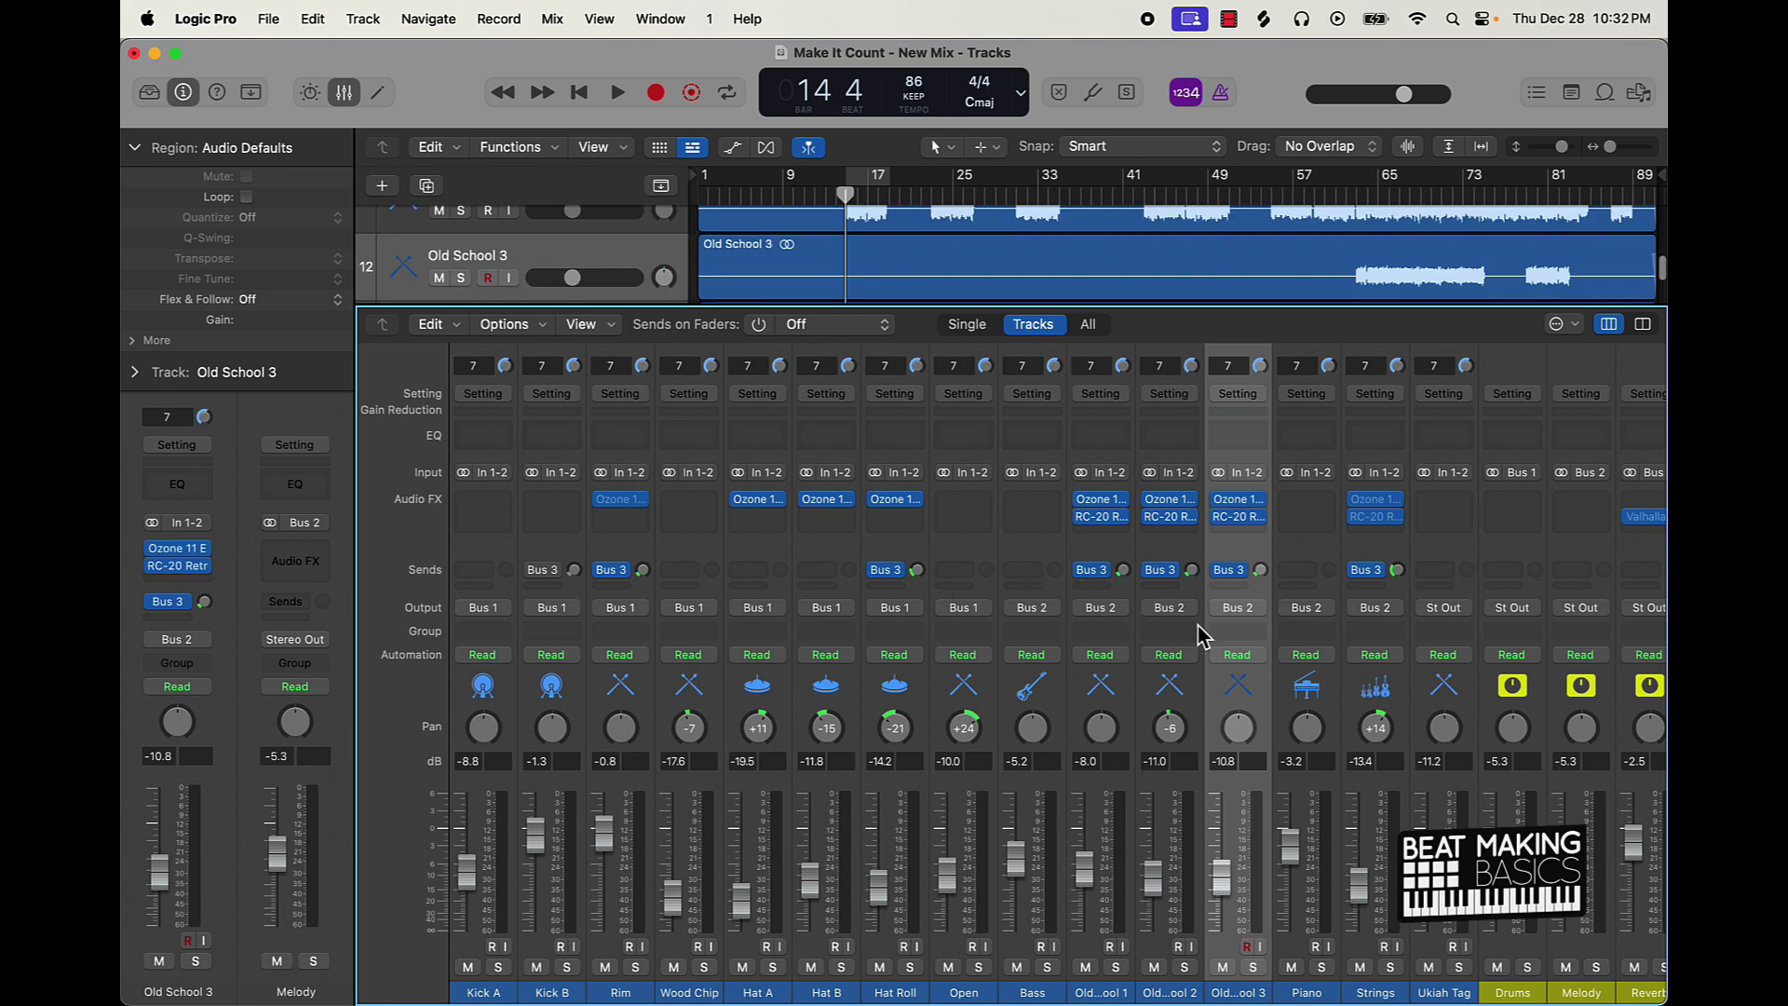
scroll(1249, 708, right, 3)
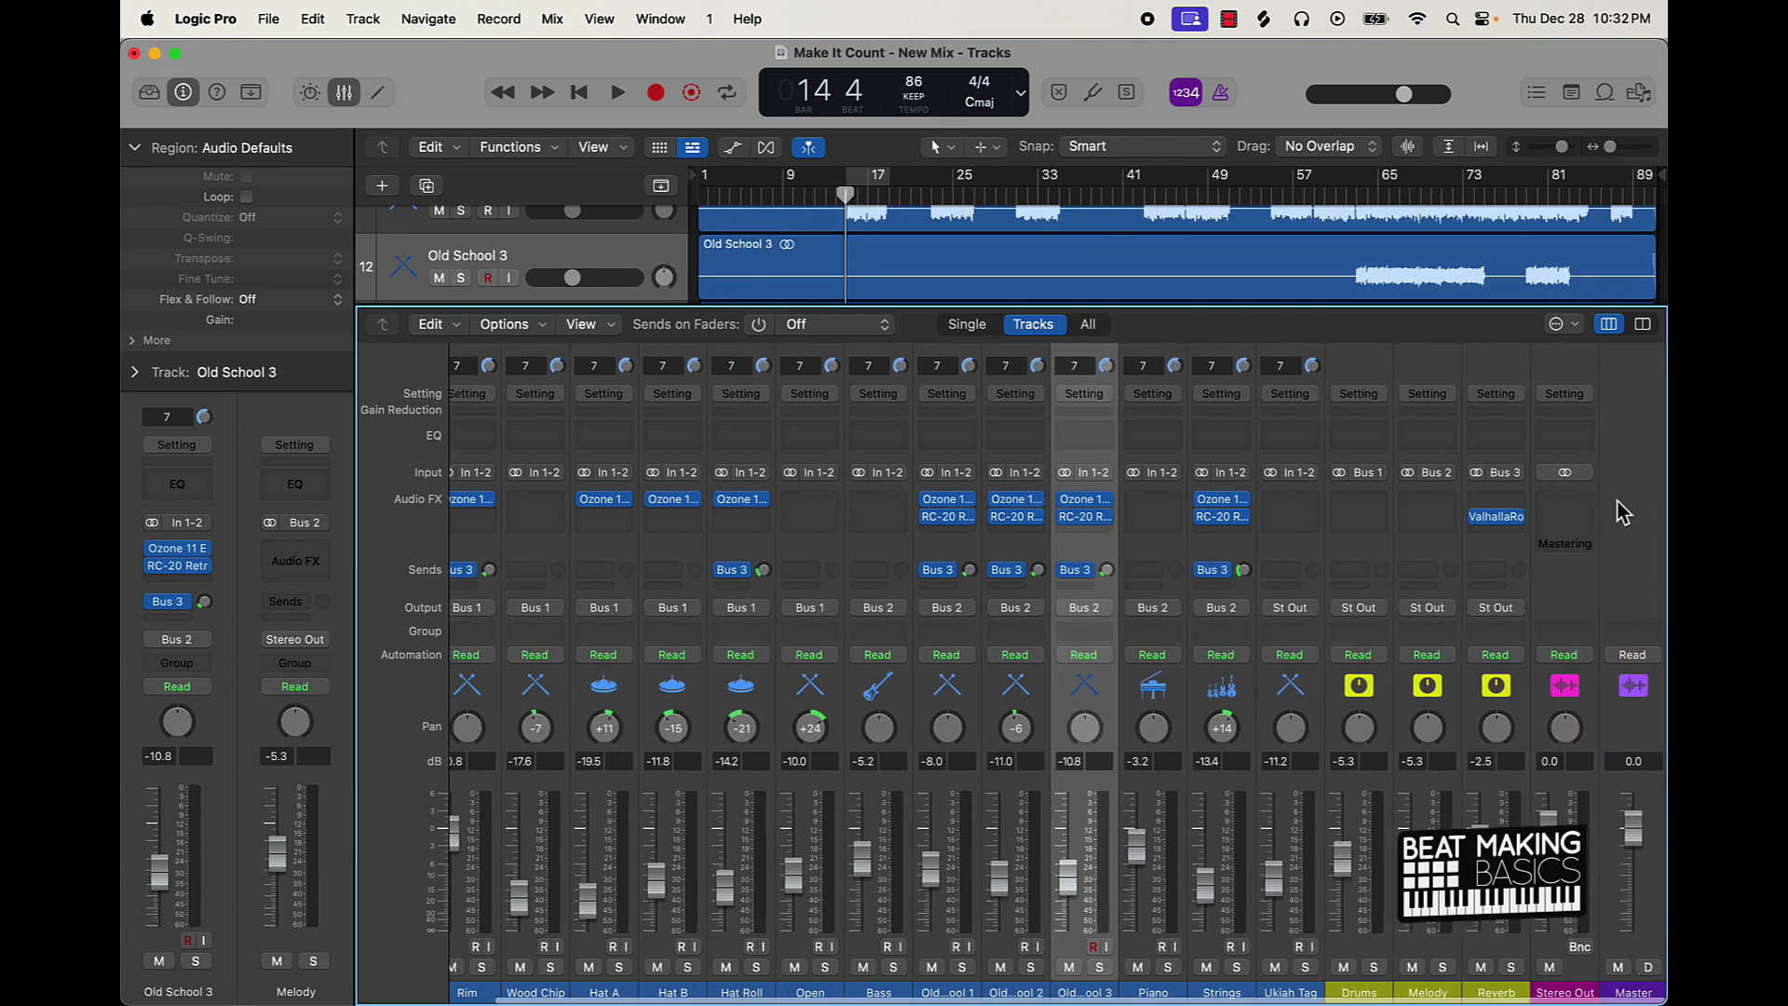
click(1580, 508)
key(Escape)
key(Return)
key(space)
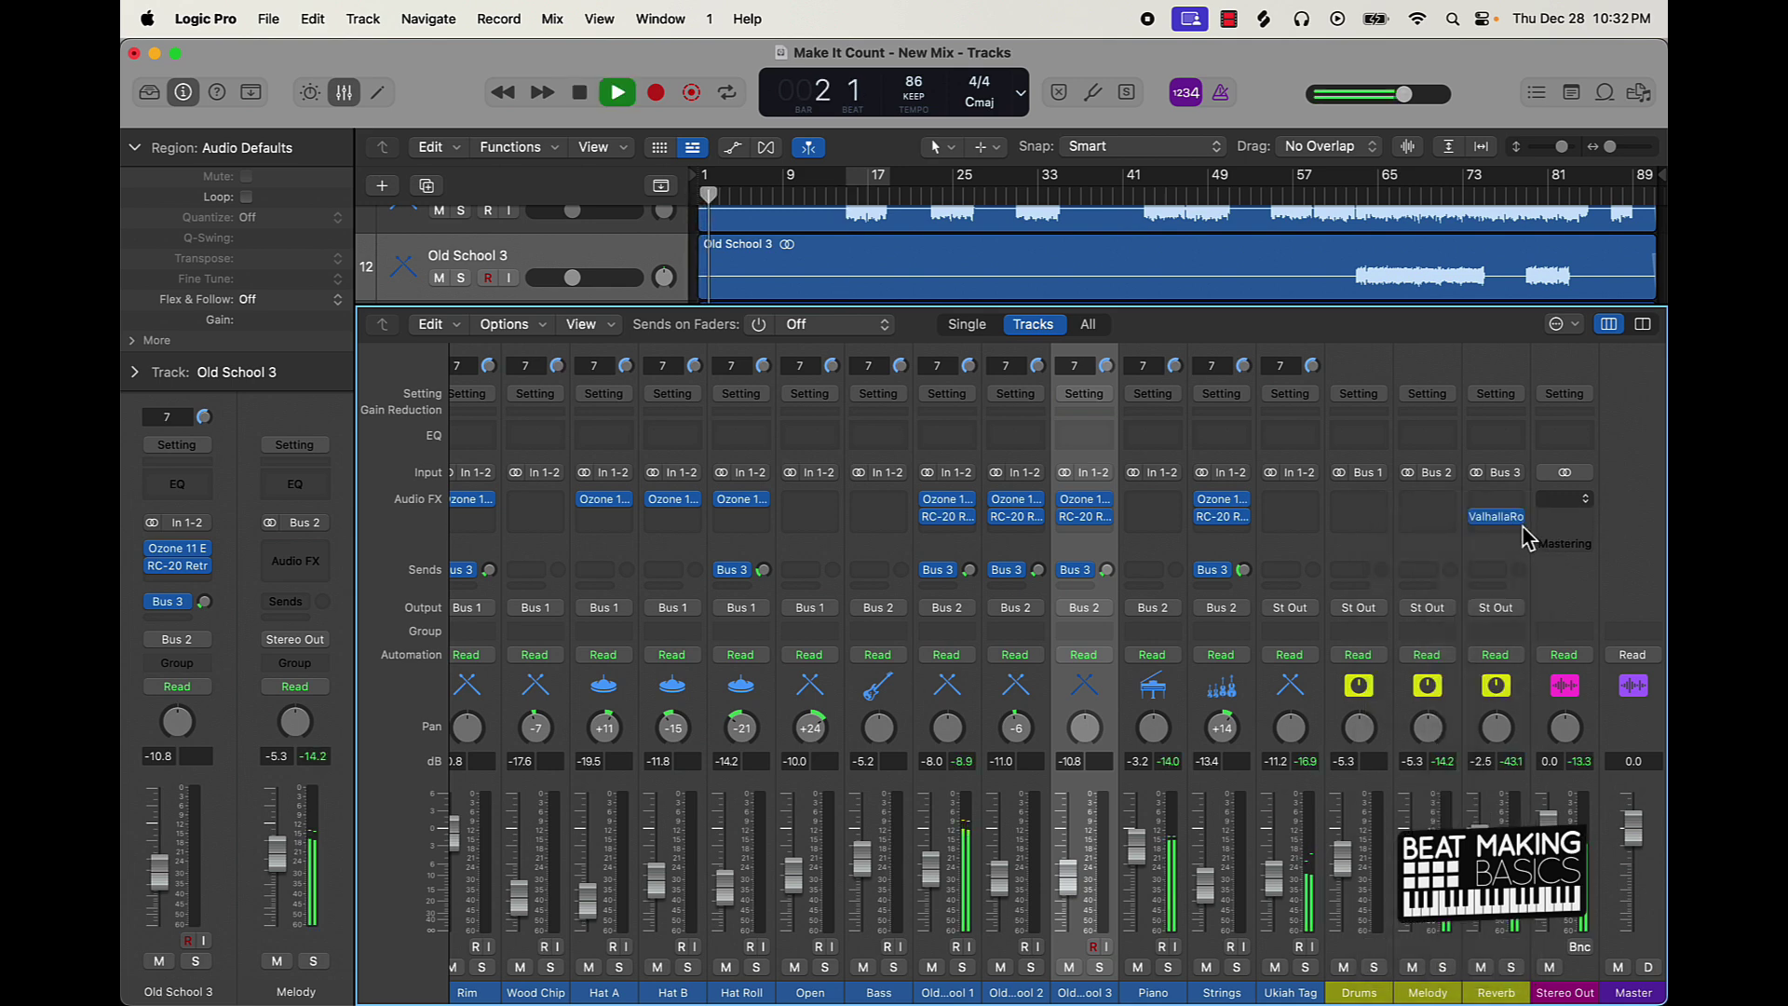
key(XF86AudioRaiseVolume)
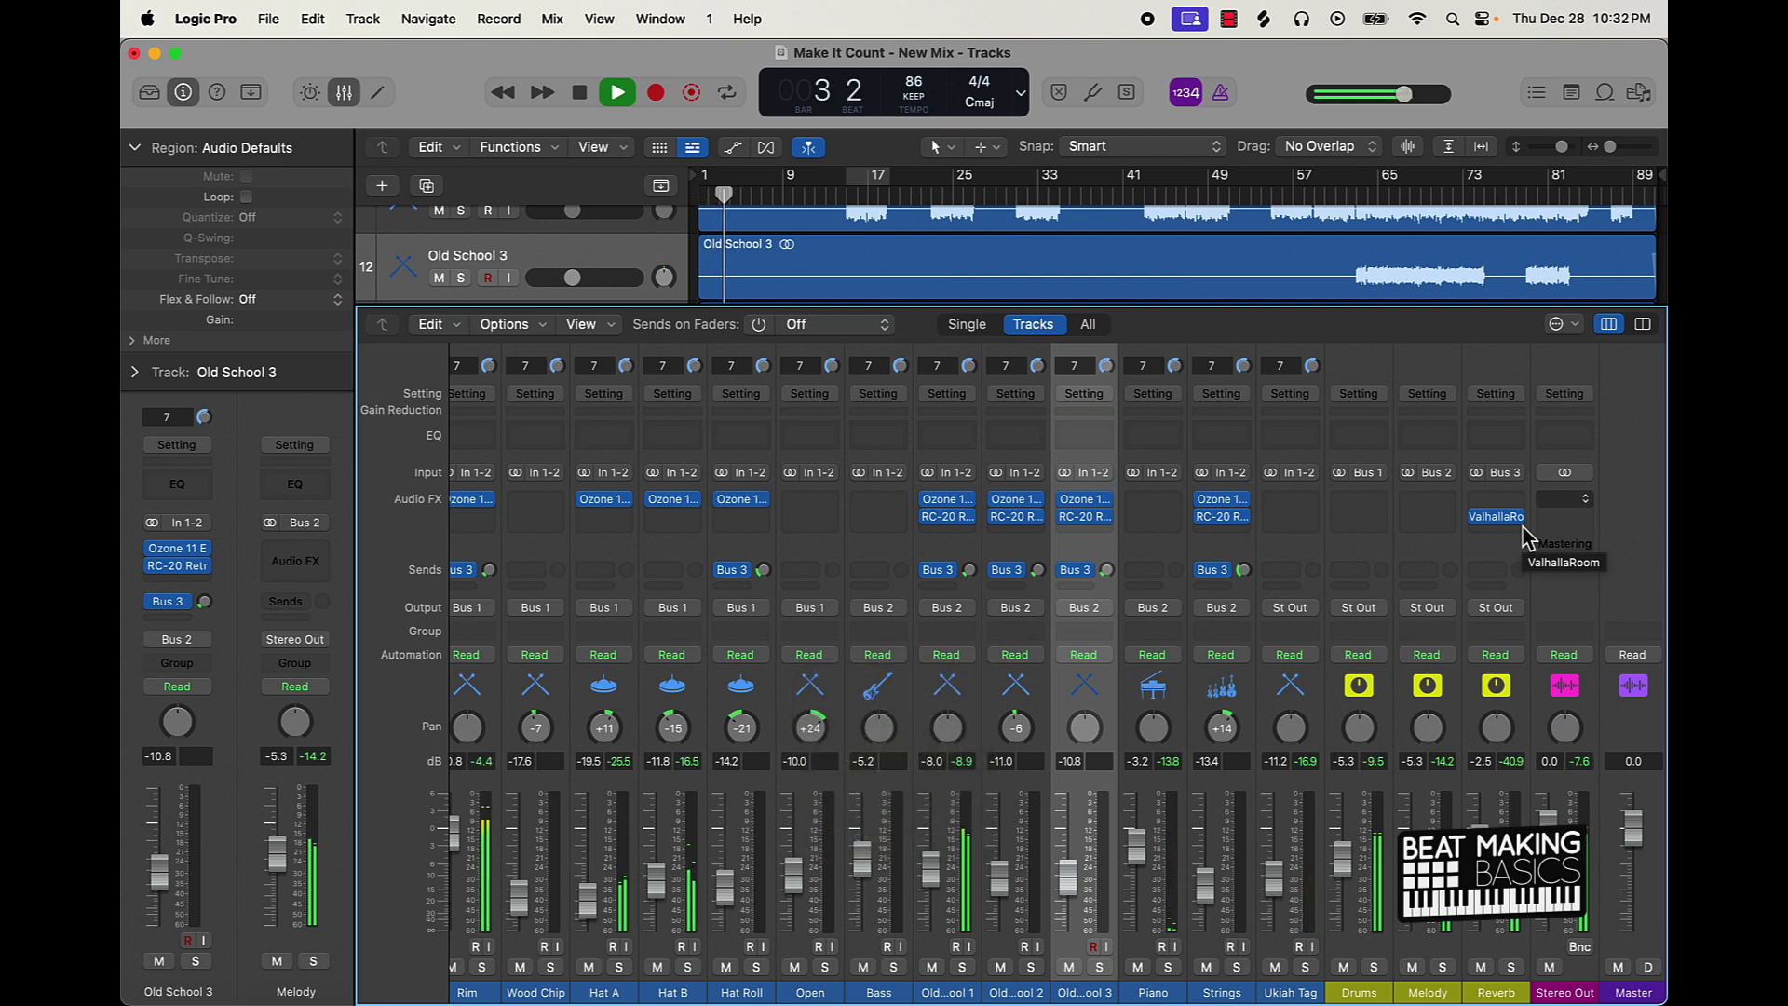
Step: Raise the track faders of Kick A to -3.8 dB, Kick B to 0.0 dB and Rim to -0.5 dB
scroll(1127, 759, left, 3)
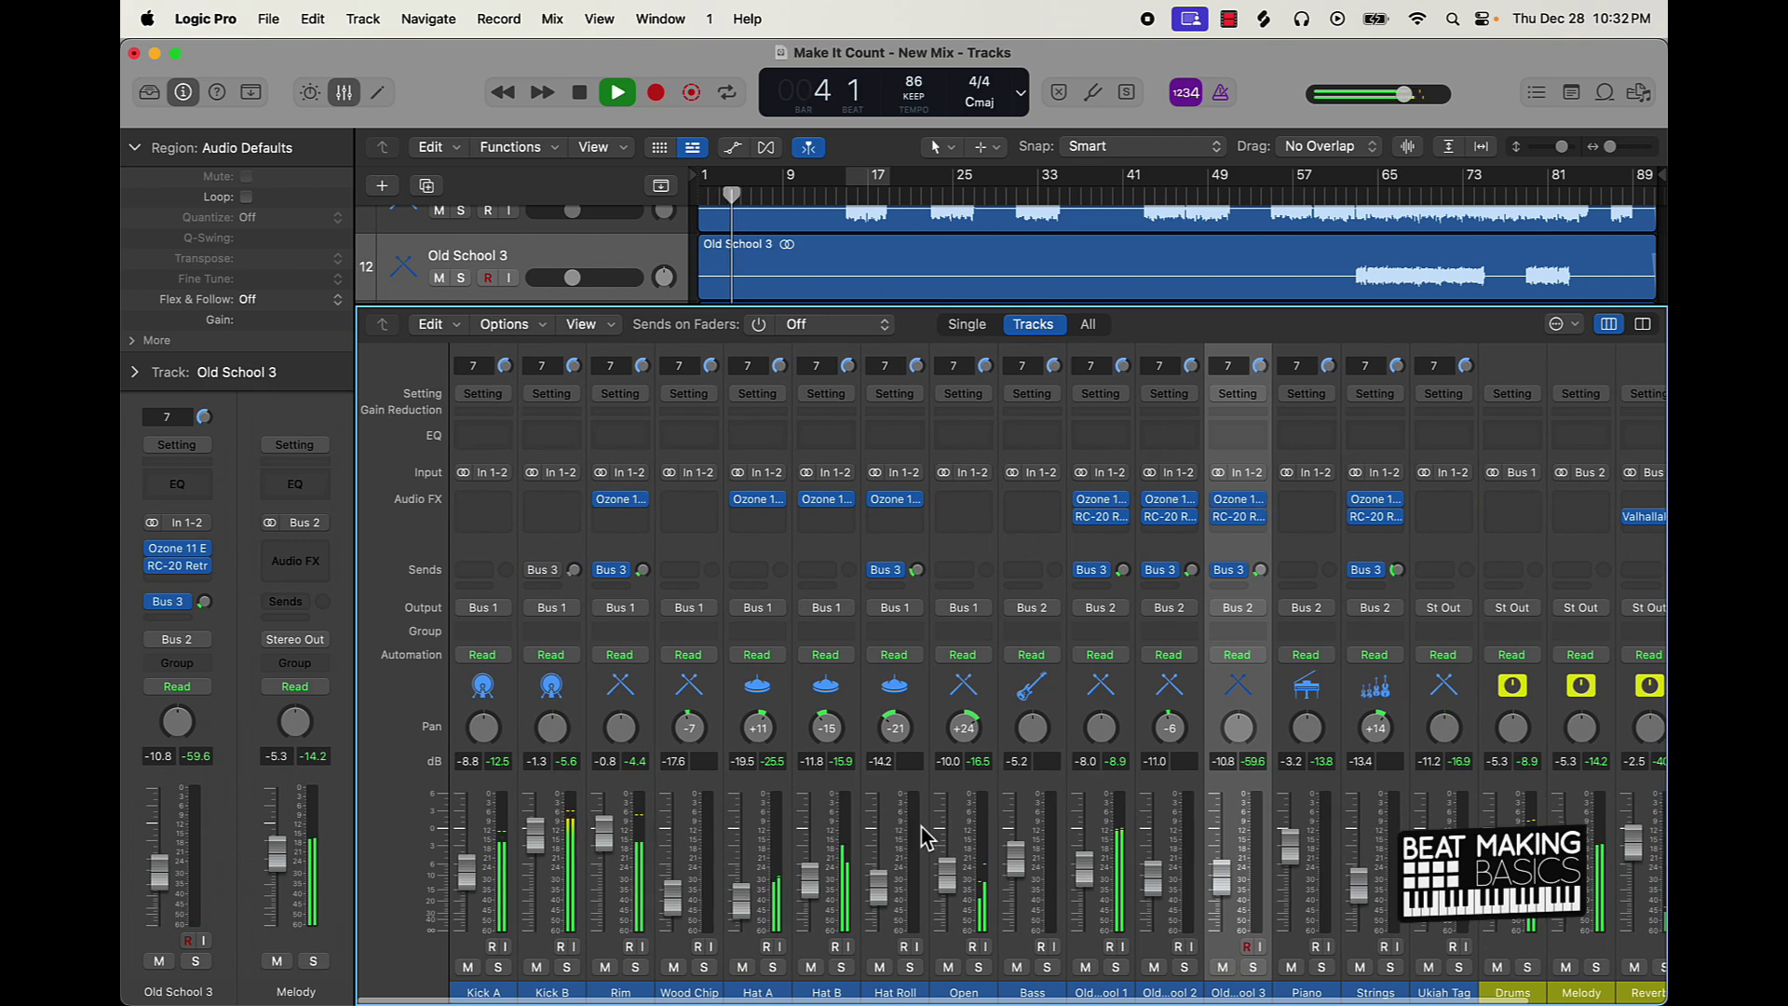
drag(469, 873, 484, 849)
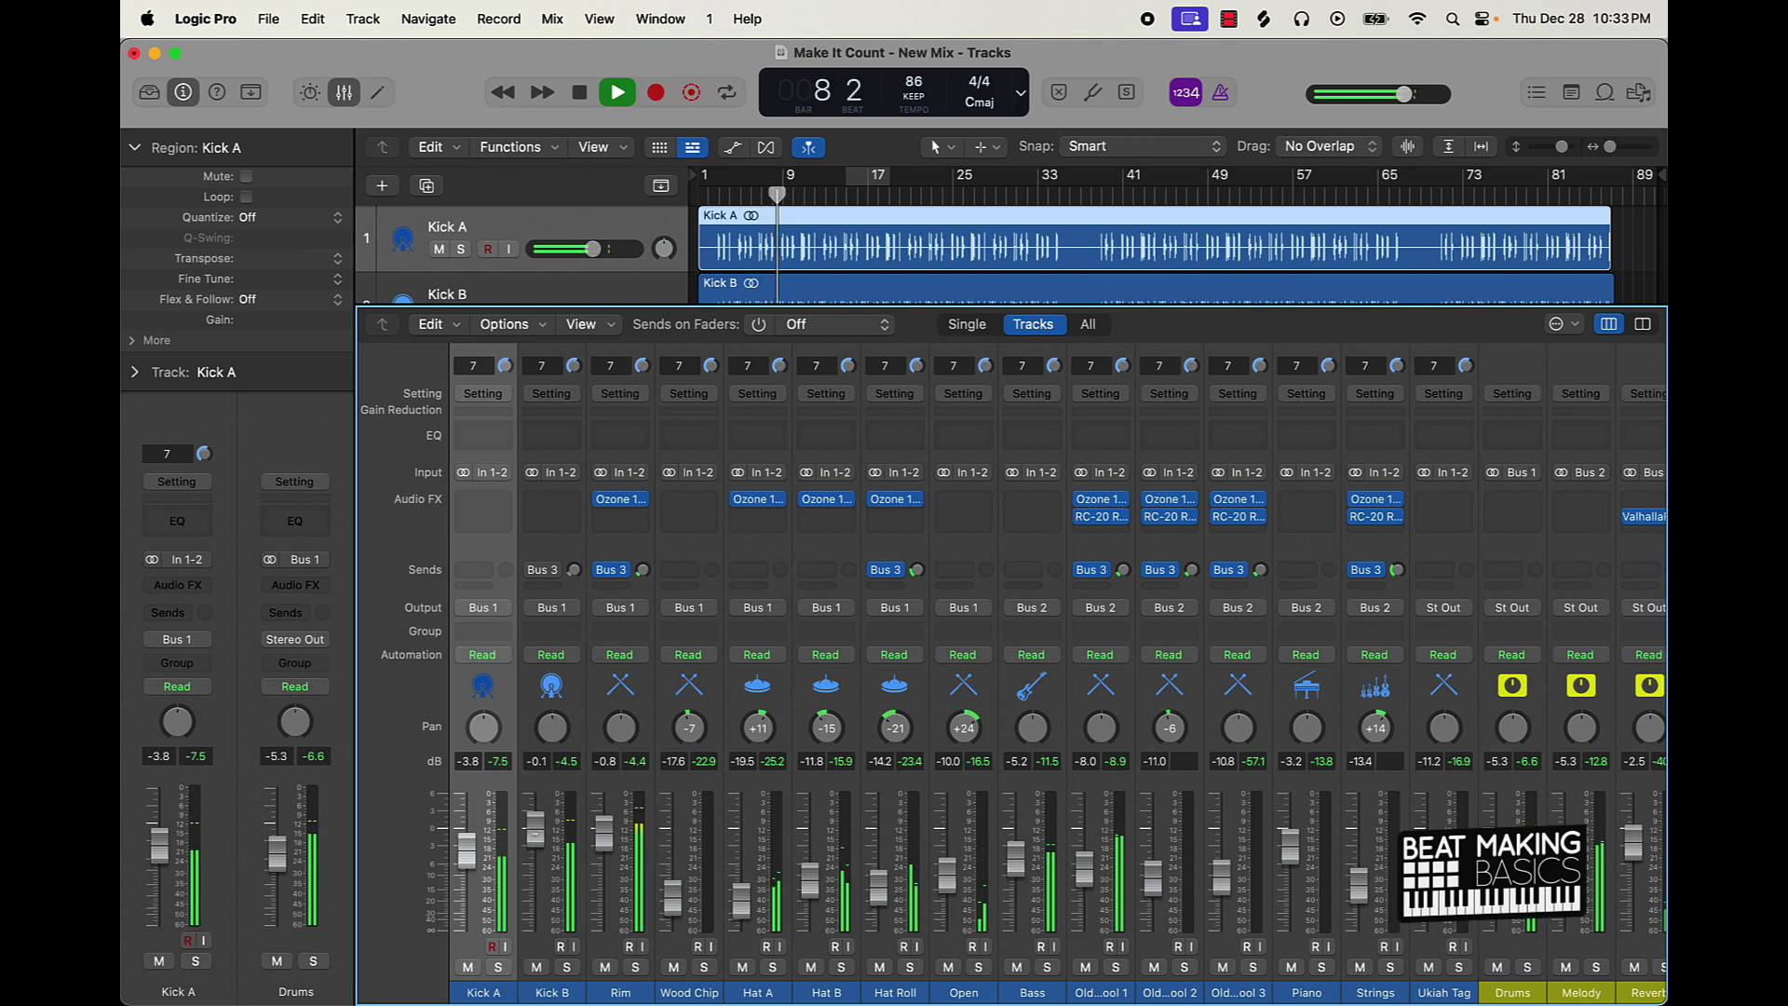
drag(536, 836, 536, 833)
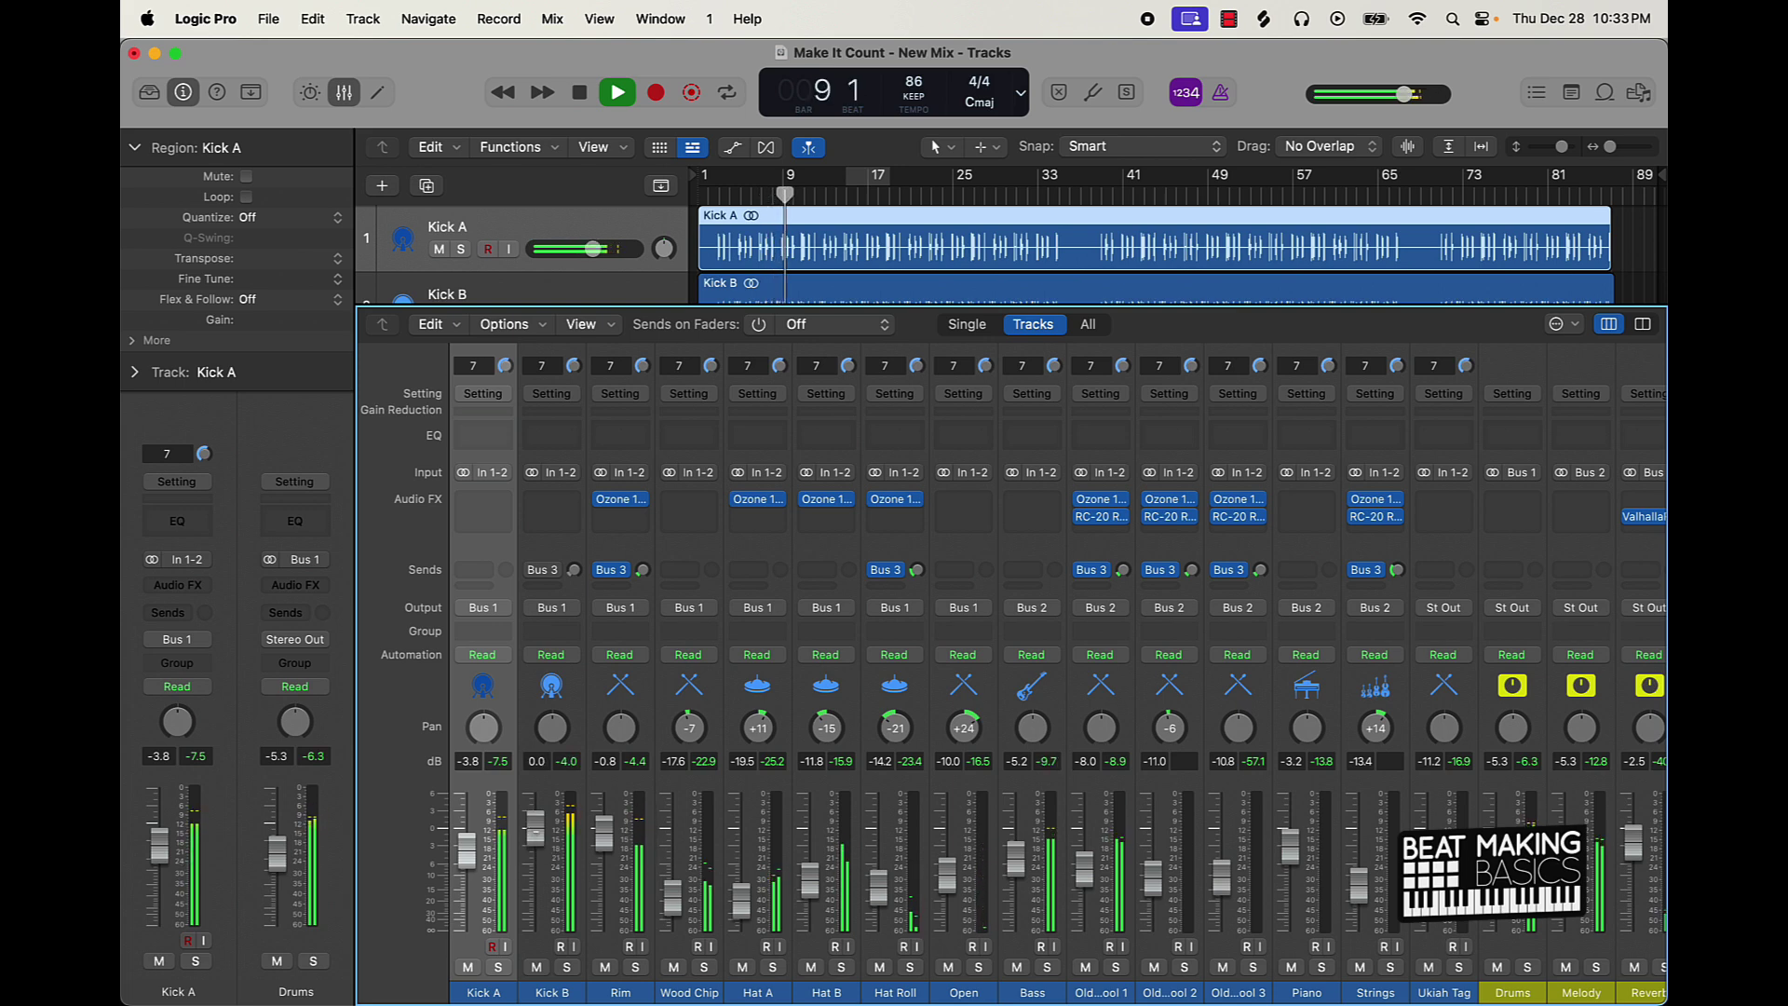
drag(608, 852, 607, 846)
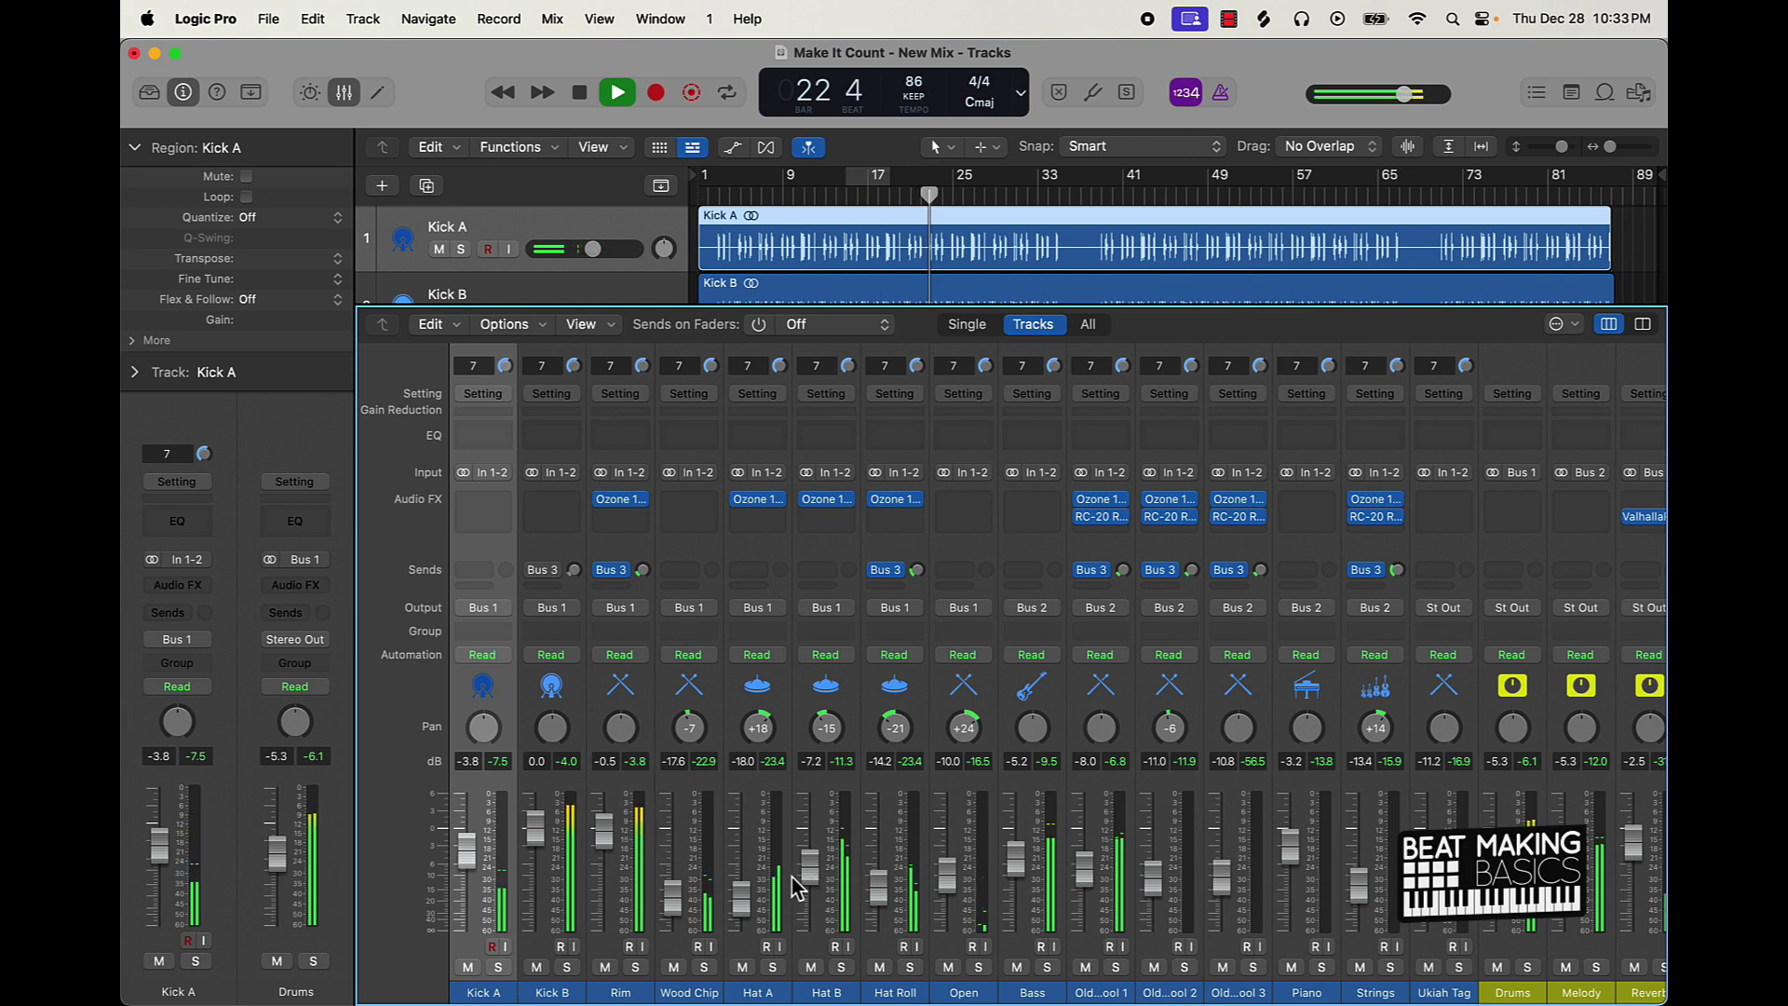
Step: Pan the Hat Roll track to +15, raise its Bus 3 send level and set its fader to -11.4 dB
drag(879, 885, 894, 780)
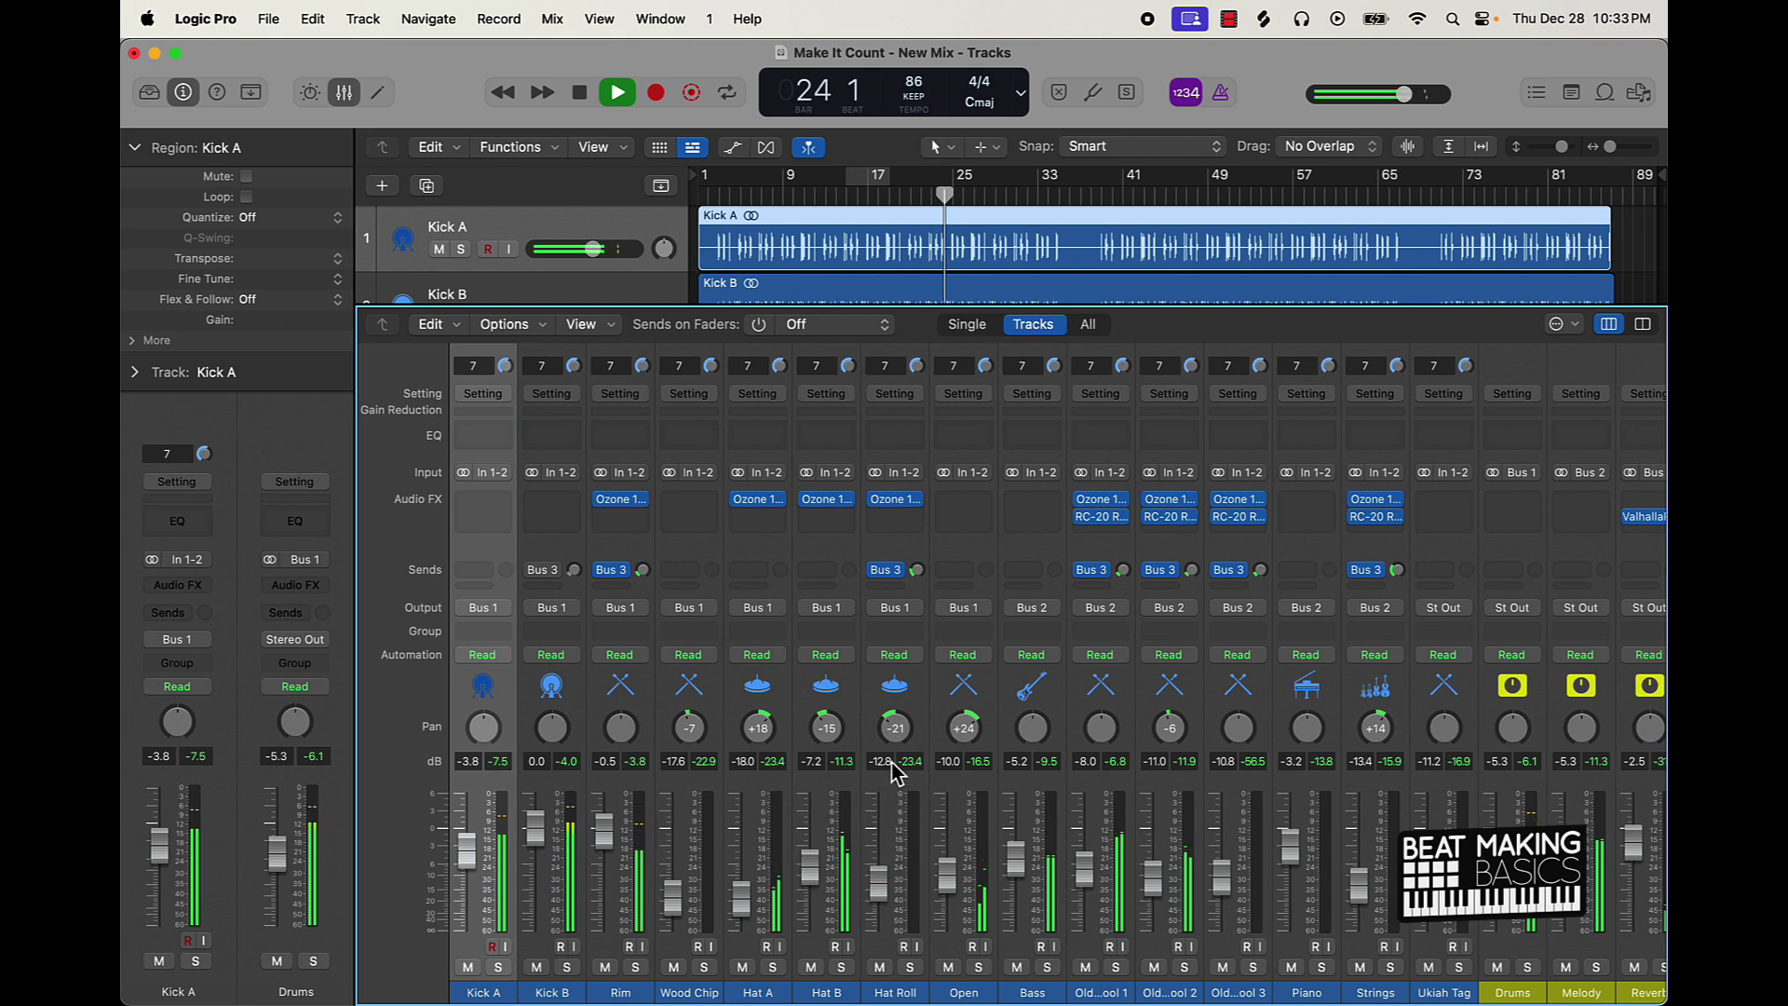
drag(895, 706, 895, 703)
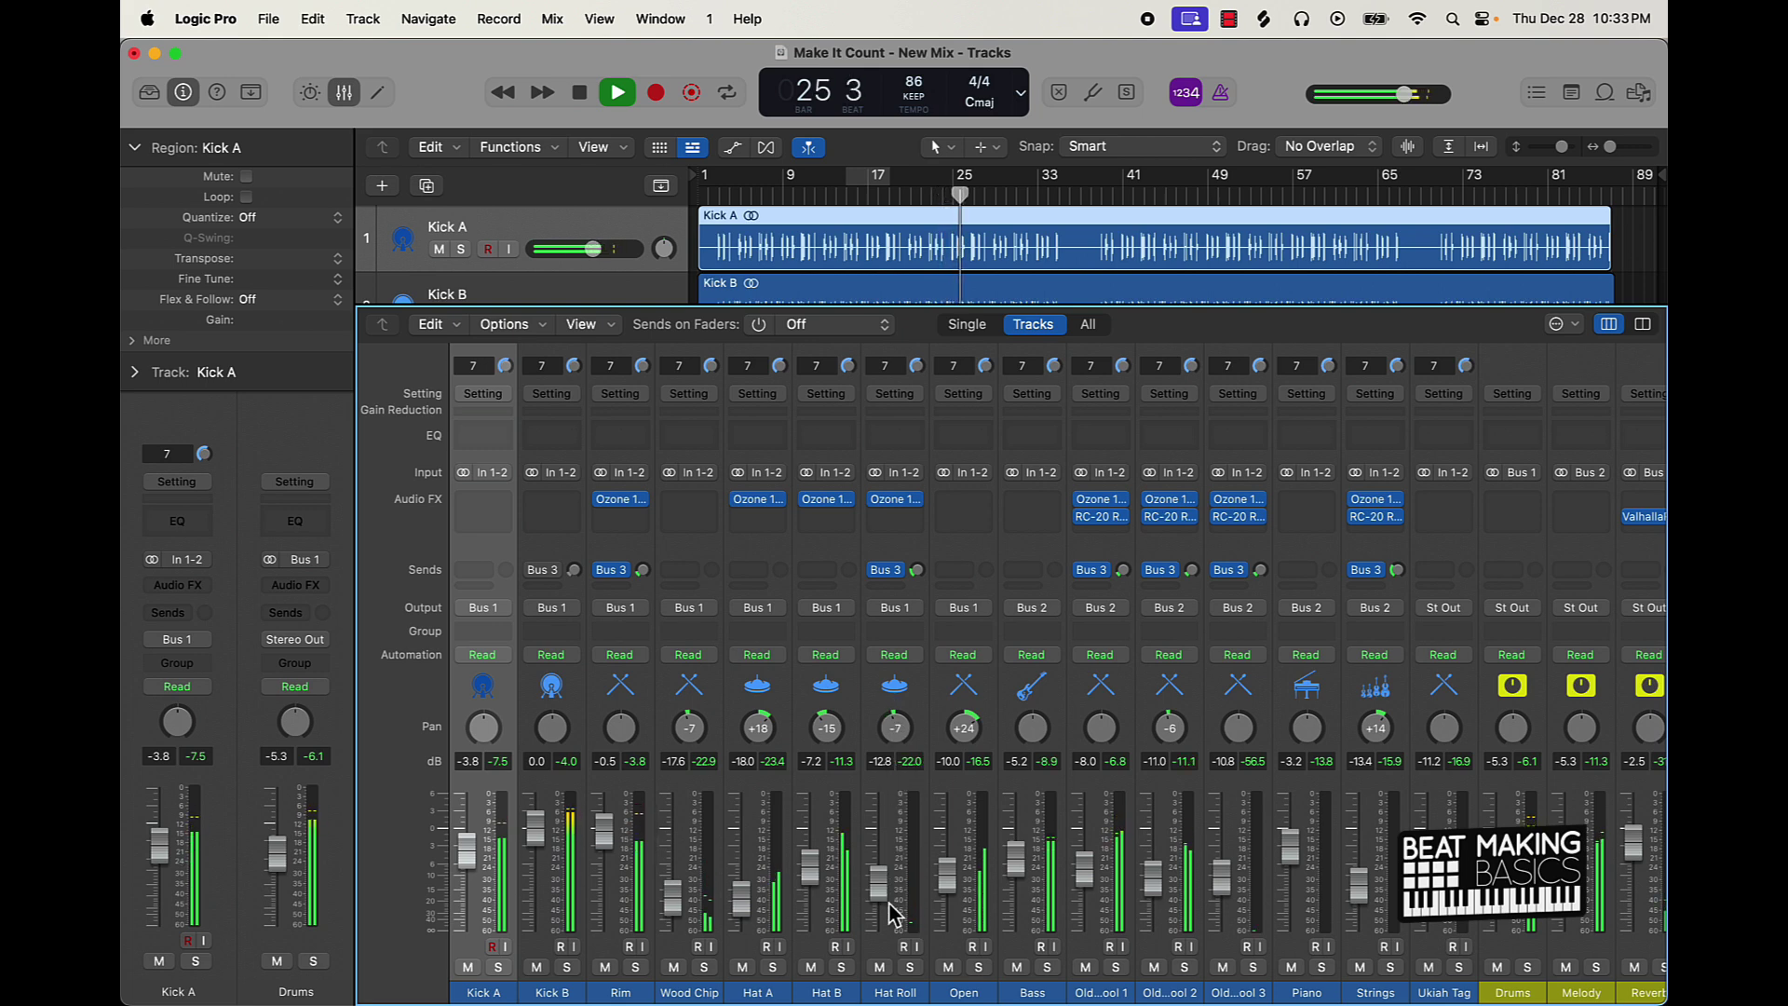
drag(879, 883, 879, 878)
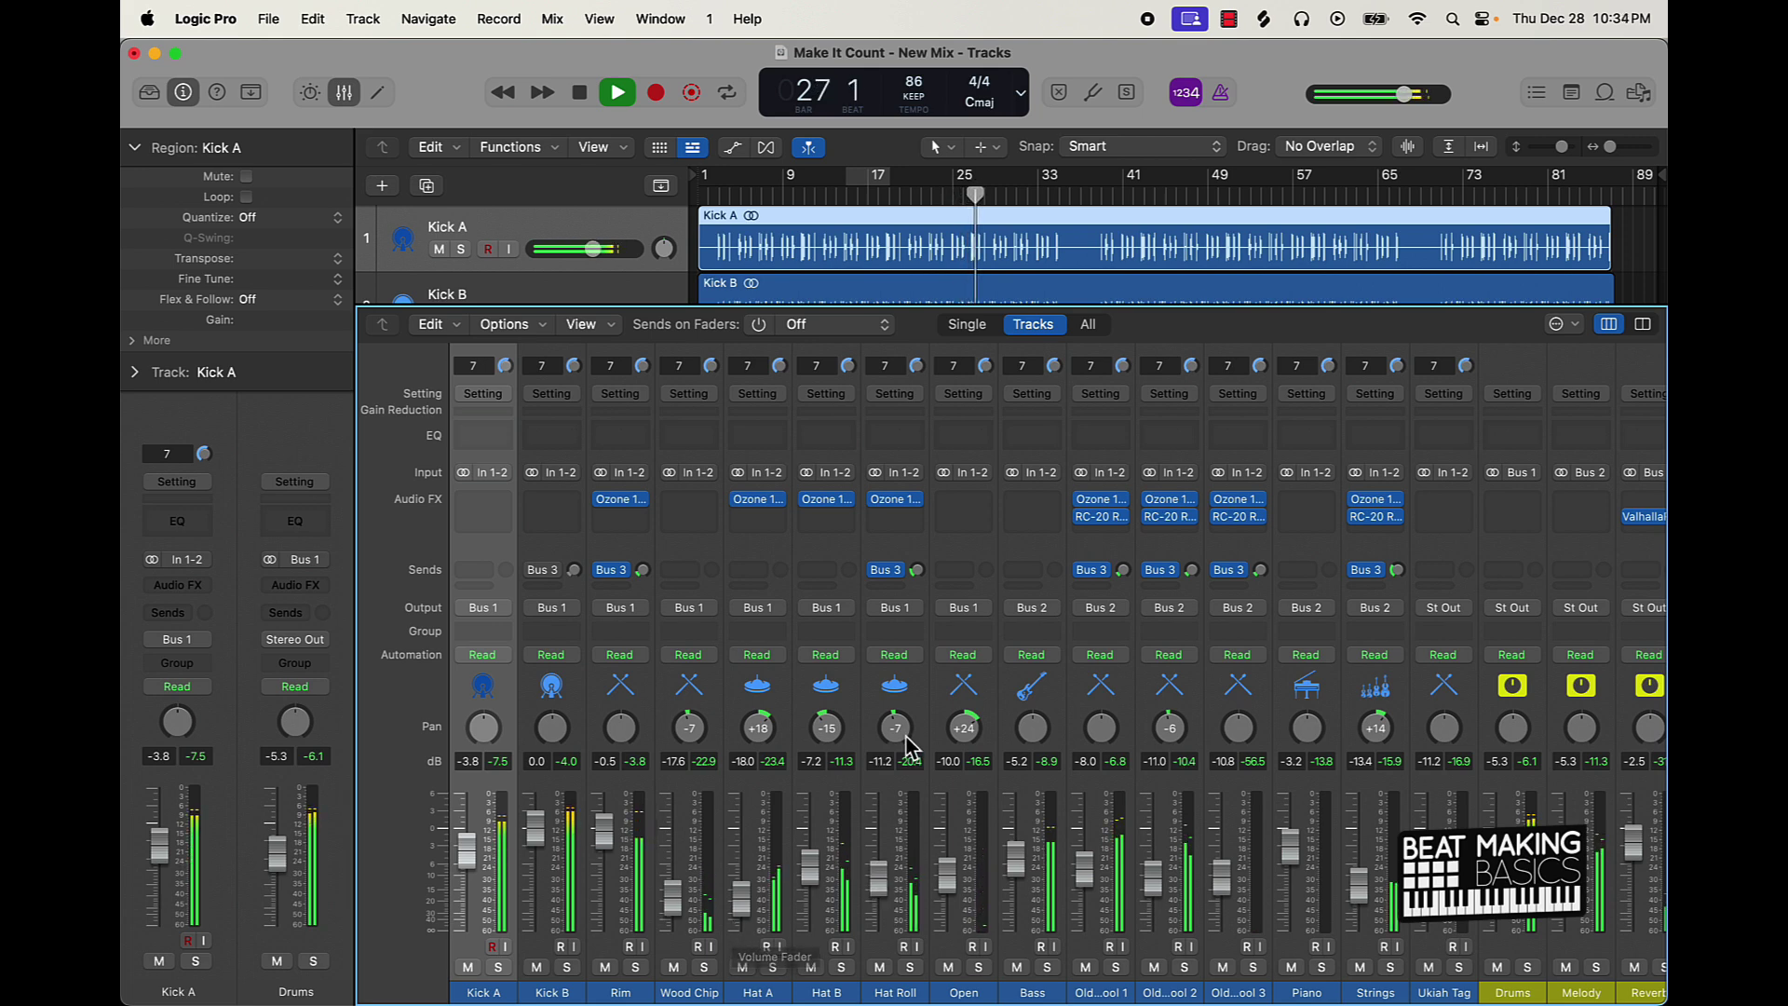
drag(898, 725, 898, 706)
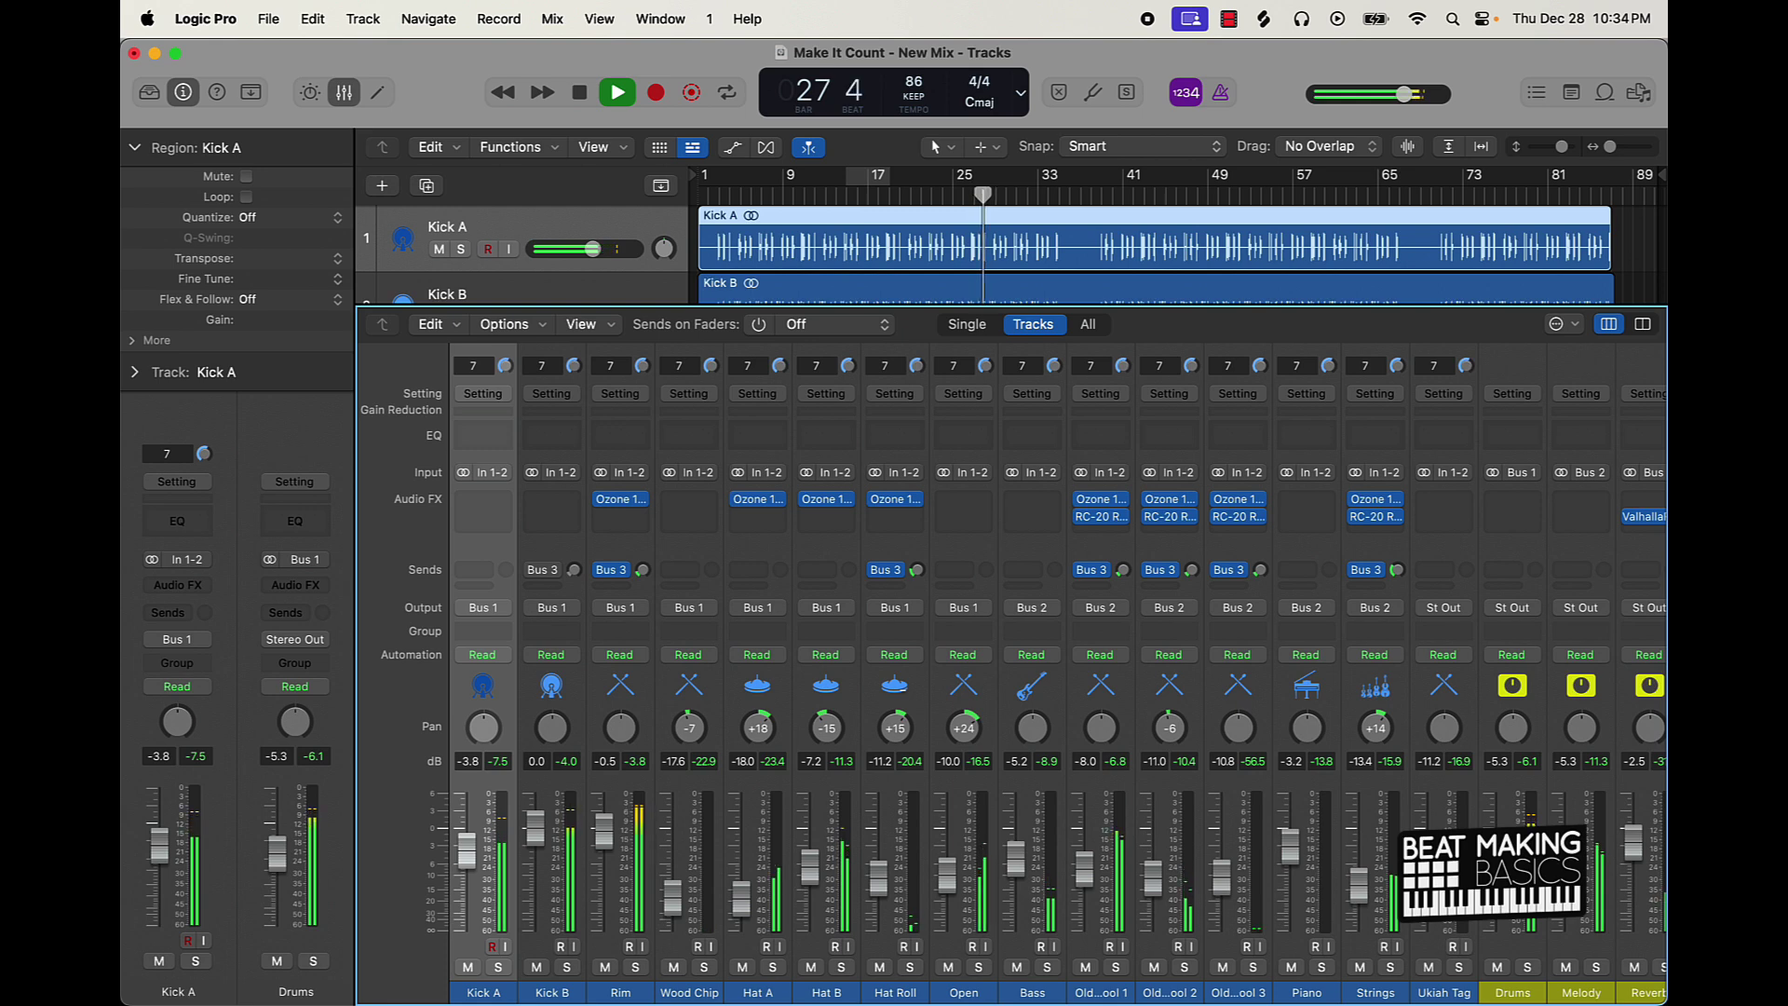
drag(878, 875, 879, 880)
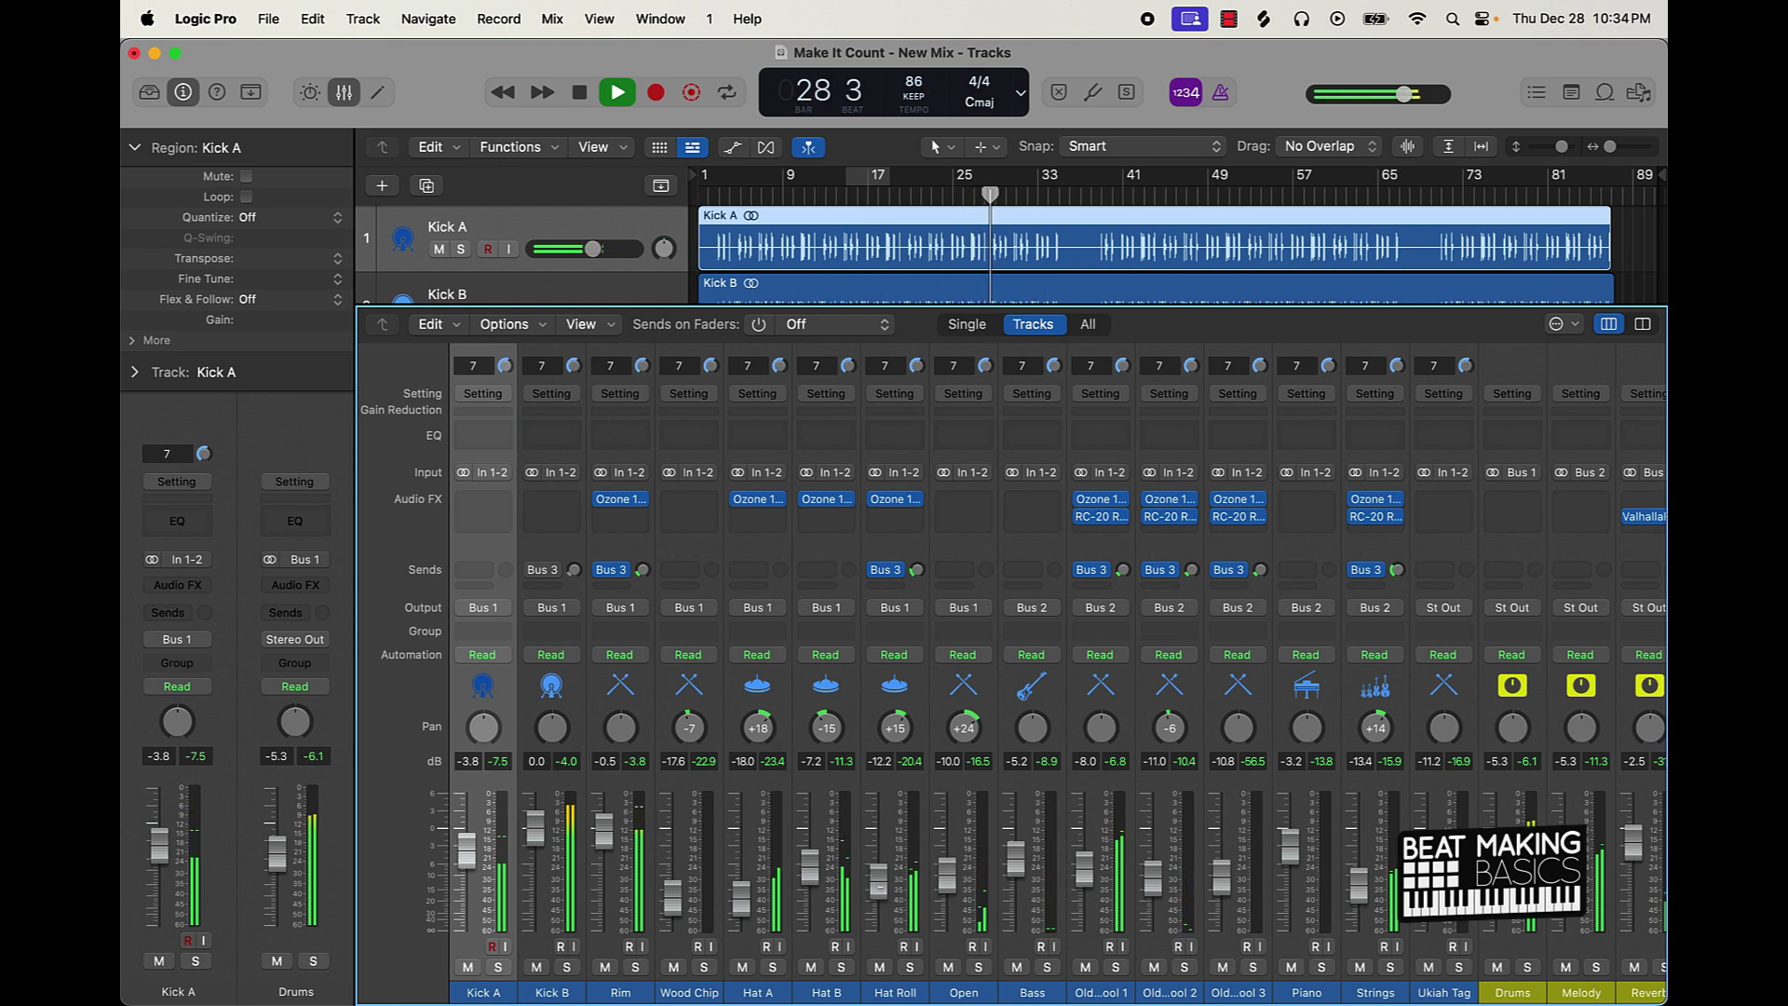
scroll(880, 685, right, 1)
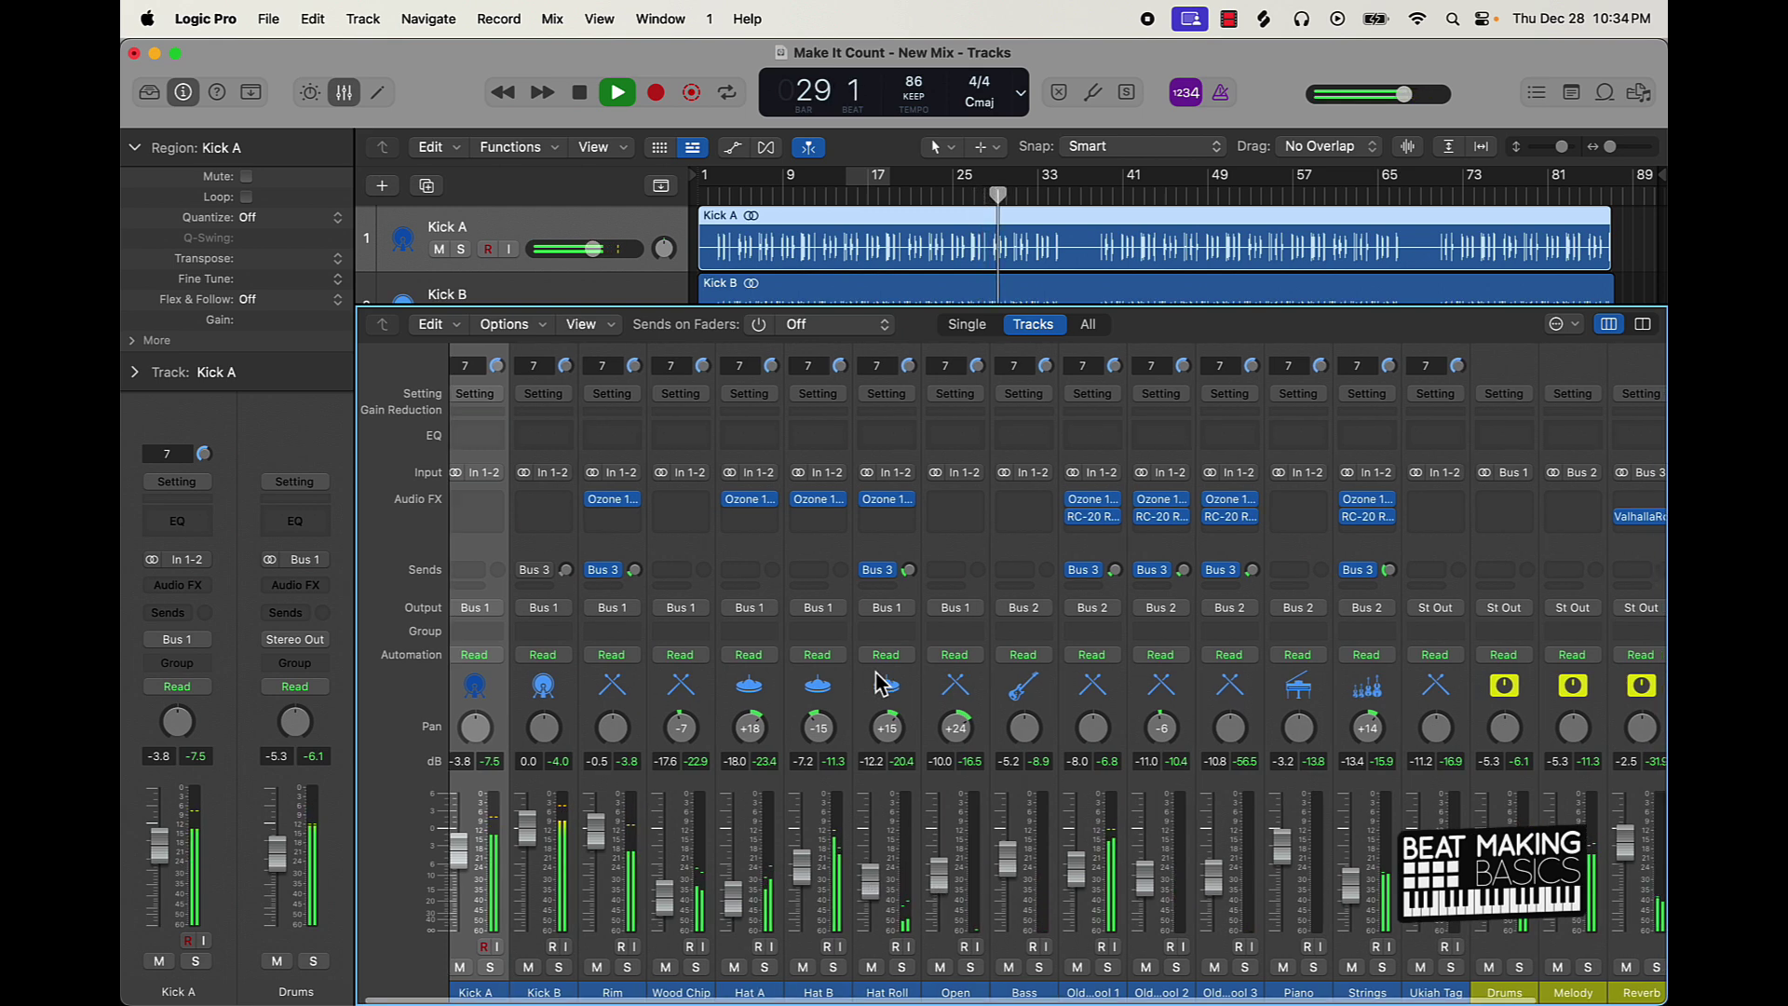
drag(901, 569, 901, 562)
drag(871, 915, 871, 908)
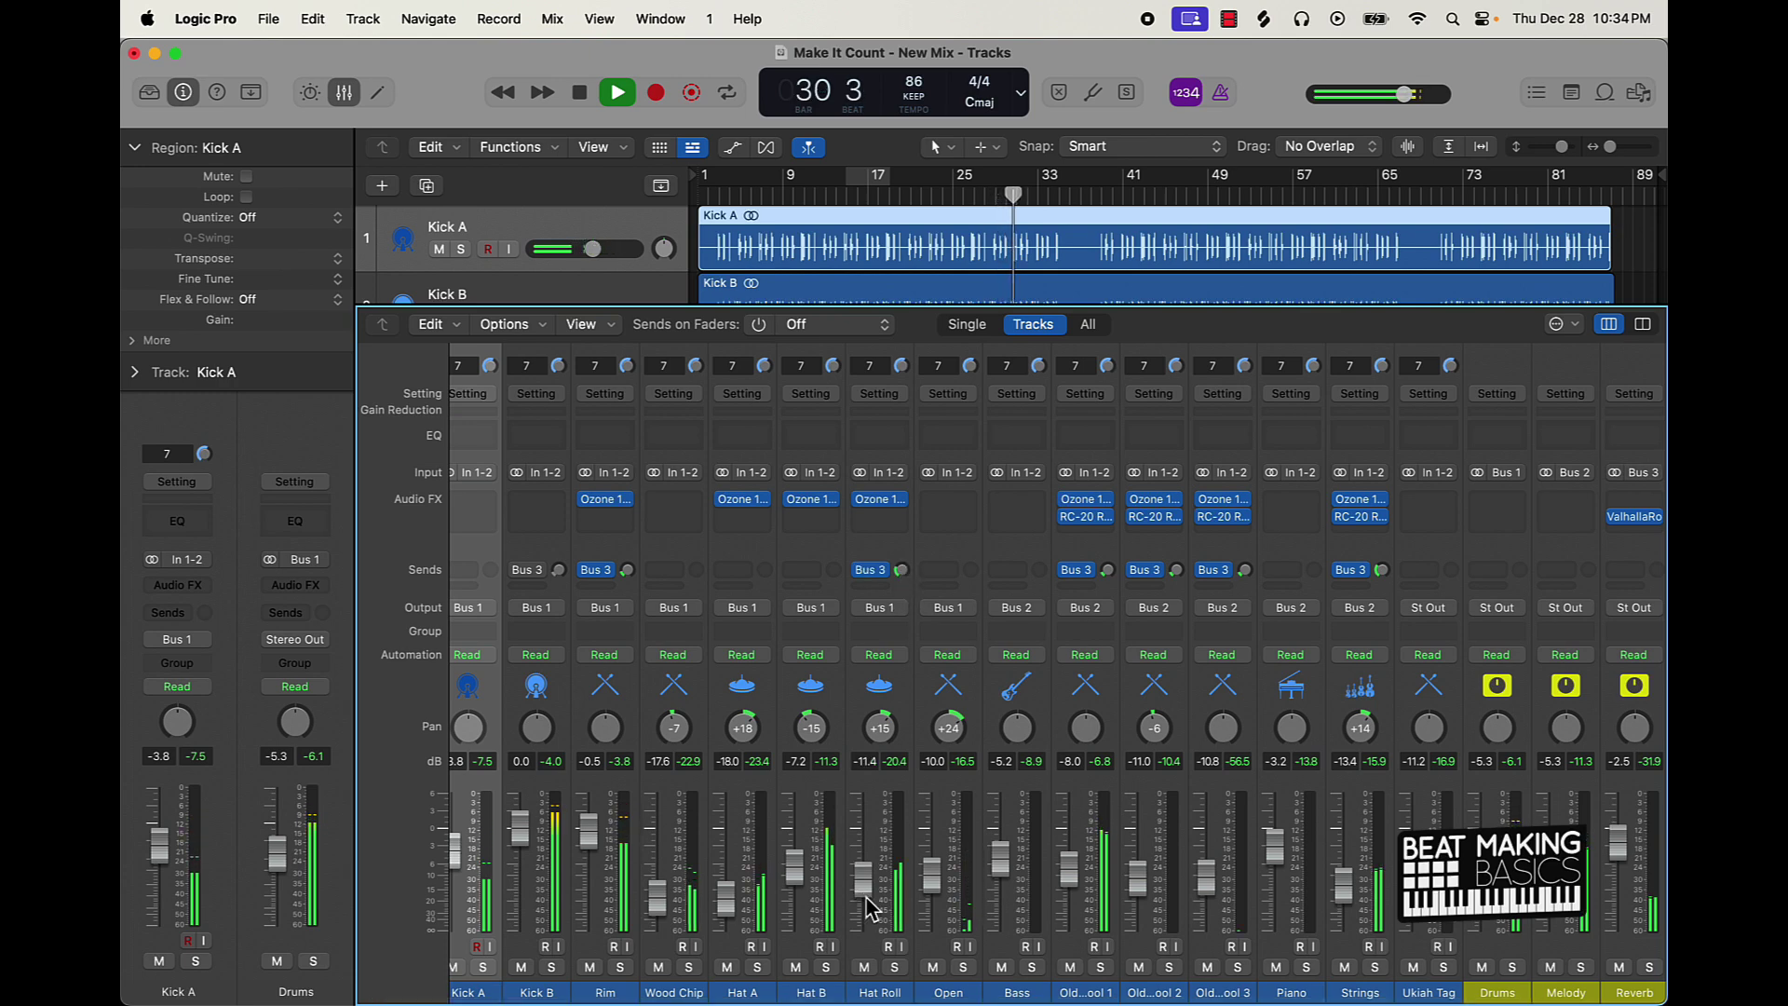
Step: Insert Ozone 11 Equalizer on the Open track, add a Flat High-Pass filter at 228 Hz, and close the plug-in
click(962, 508)
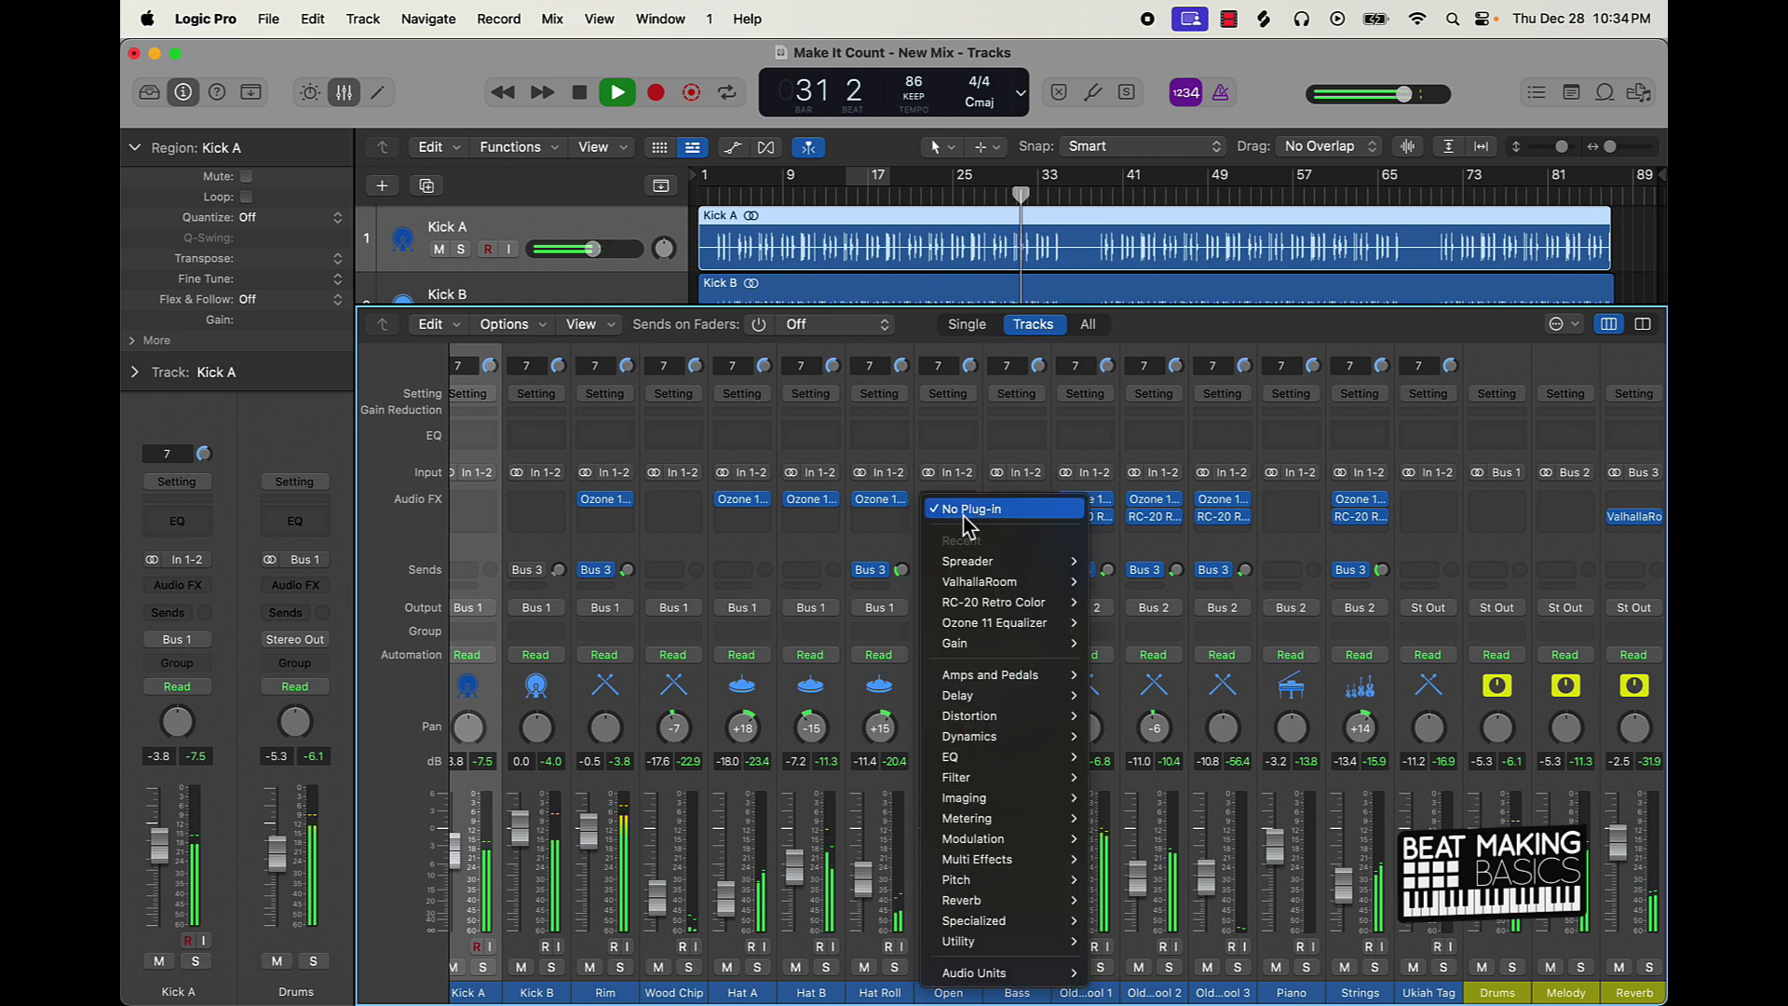
click(999, 621)
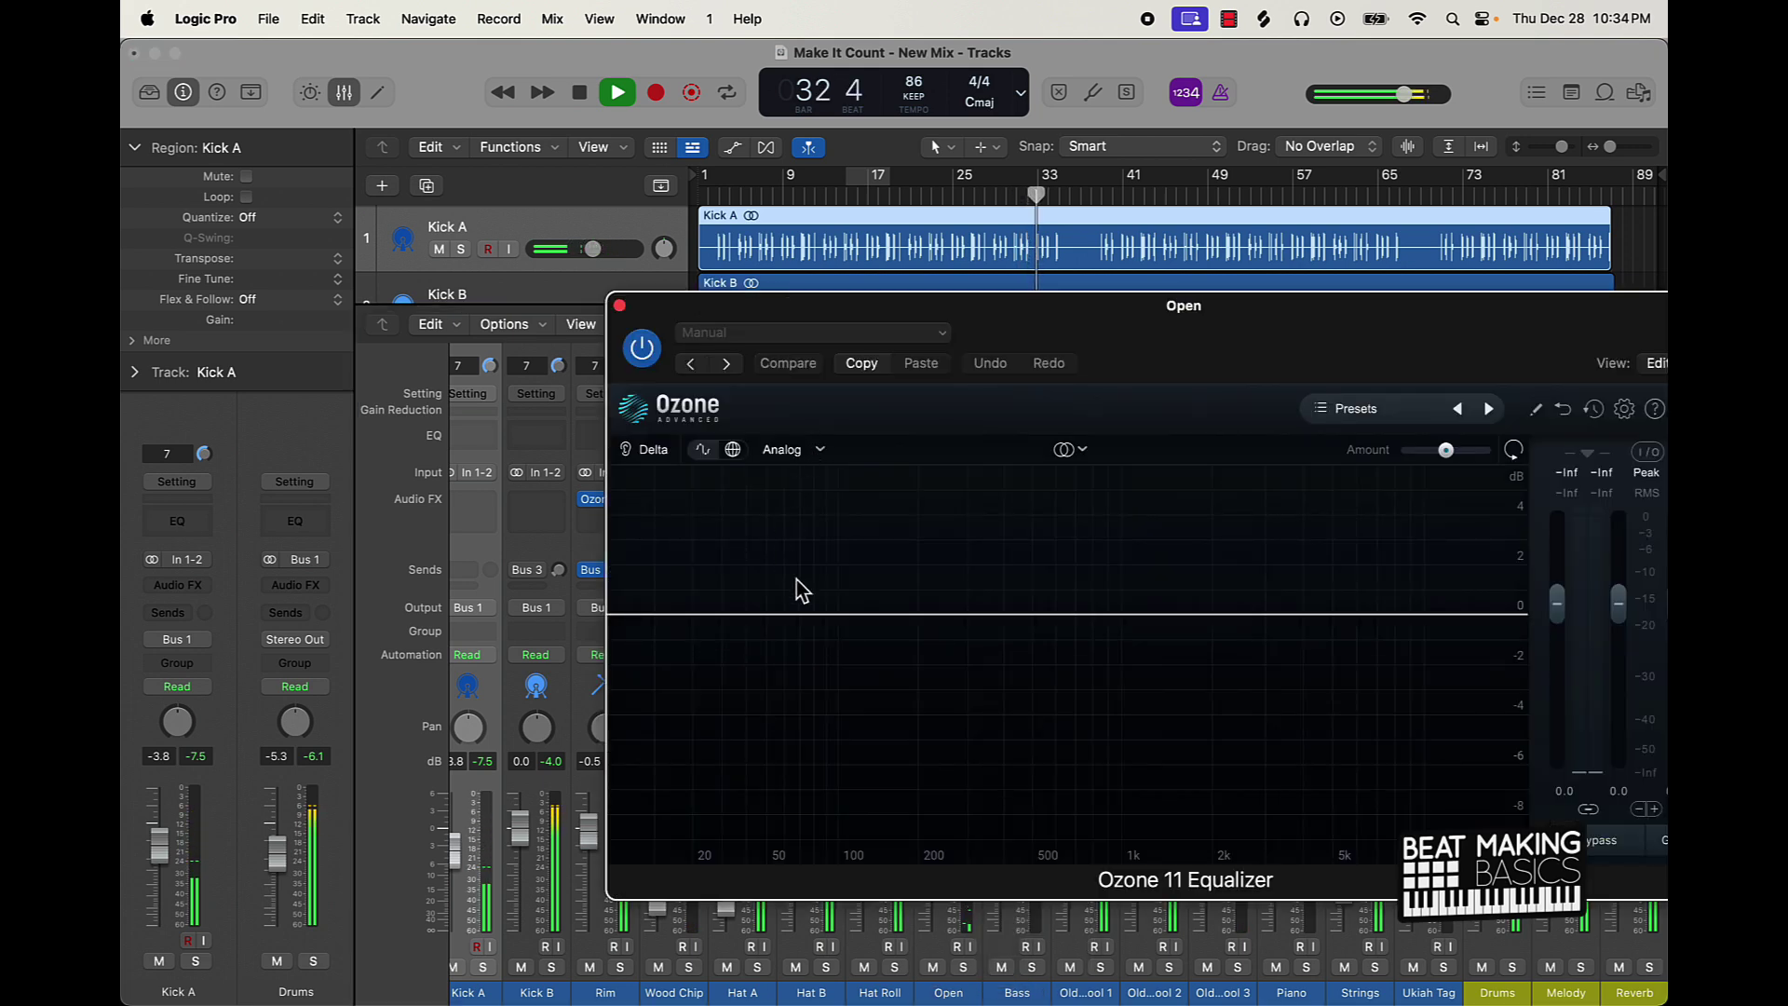
click(934, 613)
click(922, 518)
mouse_move(943, 631)
click(1048, 632)
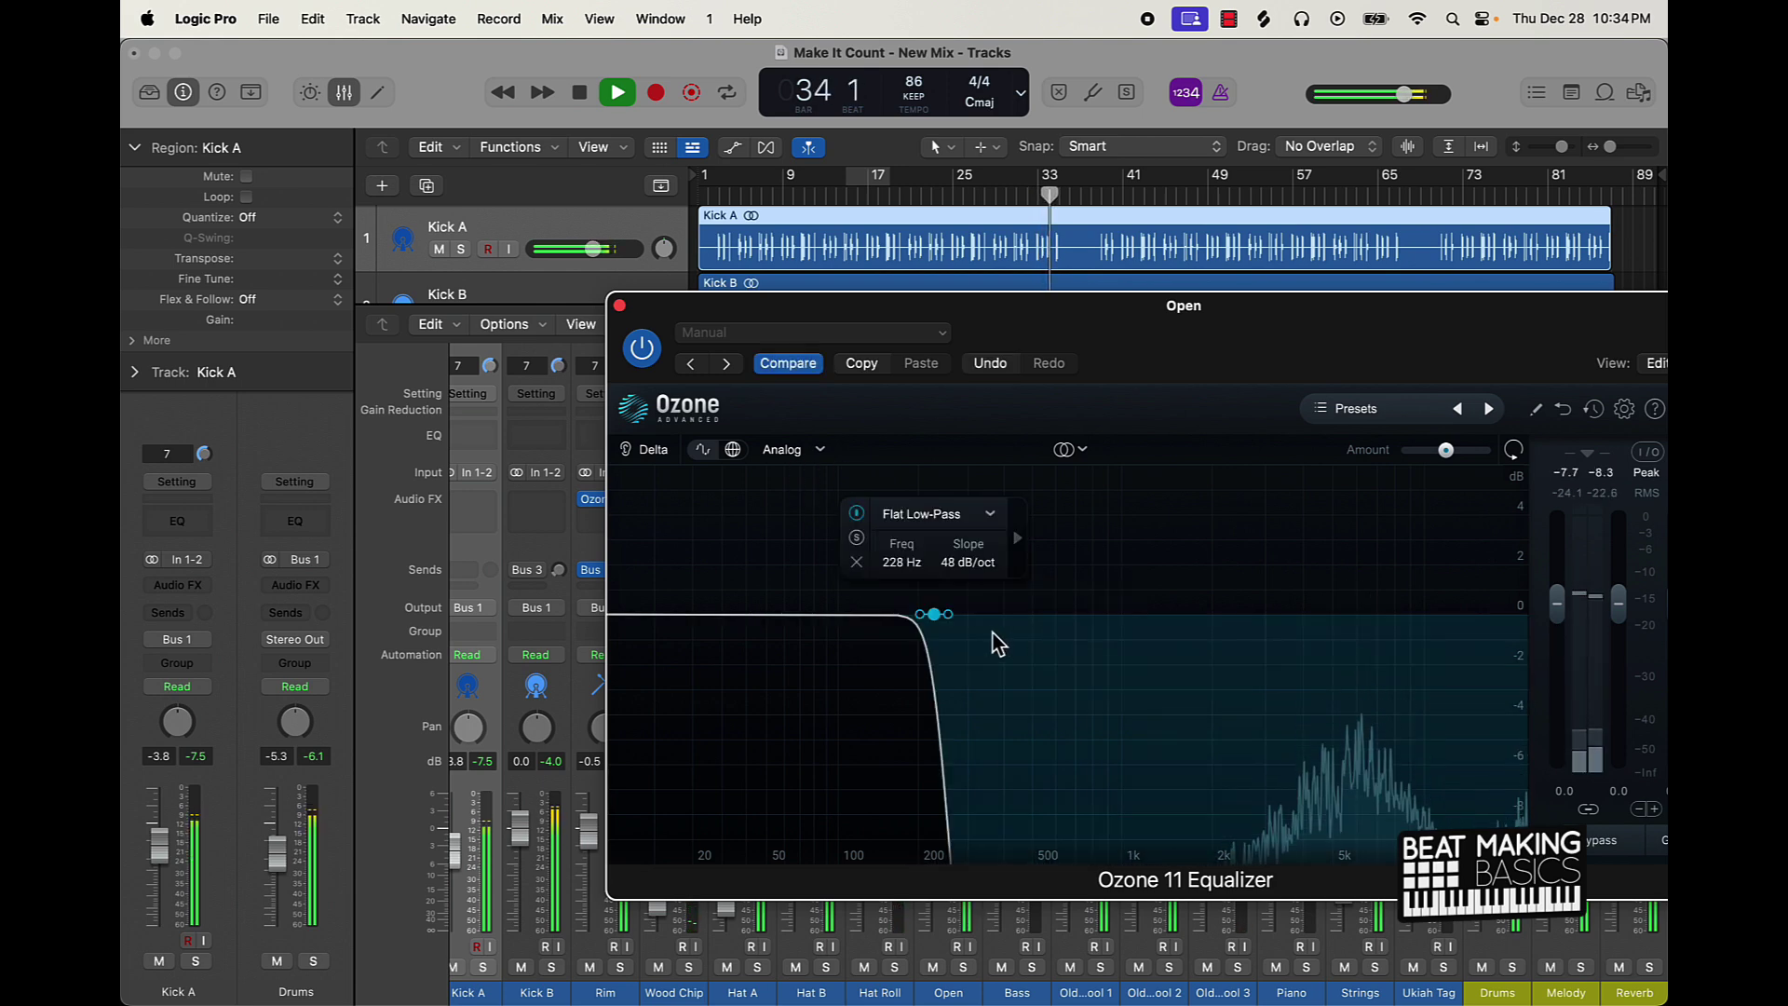
click(939, 514)
mouse_move(950, 665)
click(1049, 667)
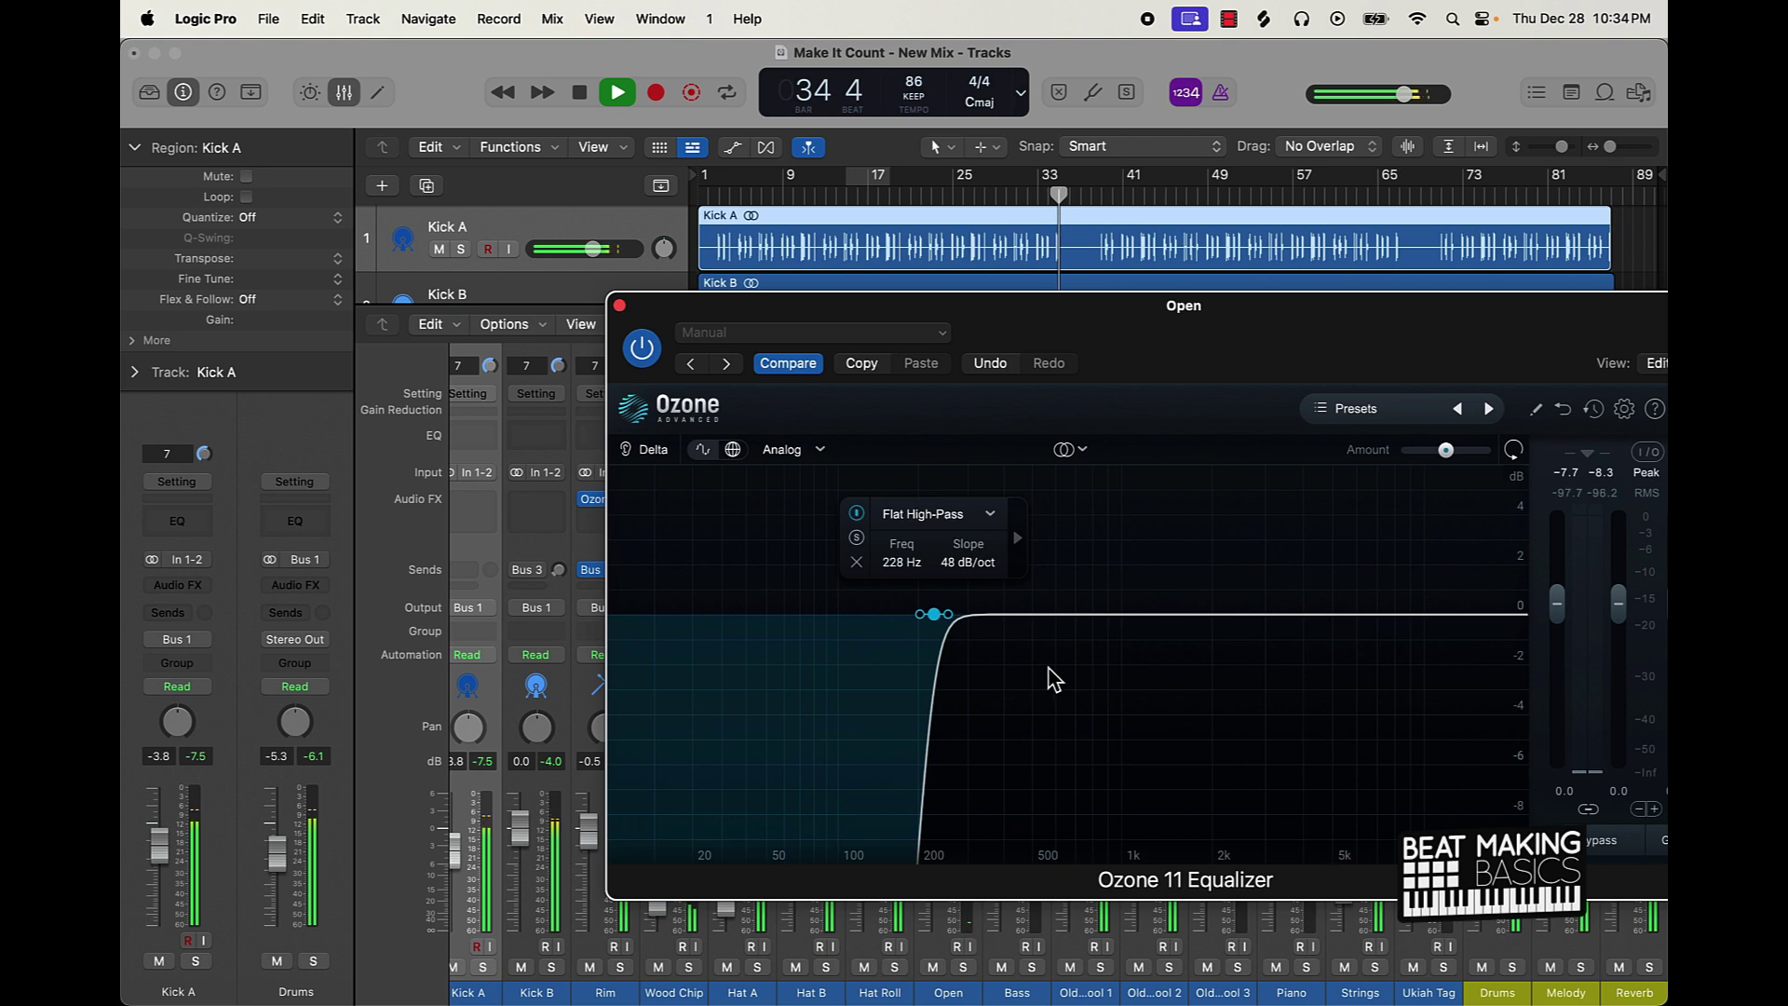
click(619, 305)
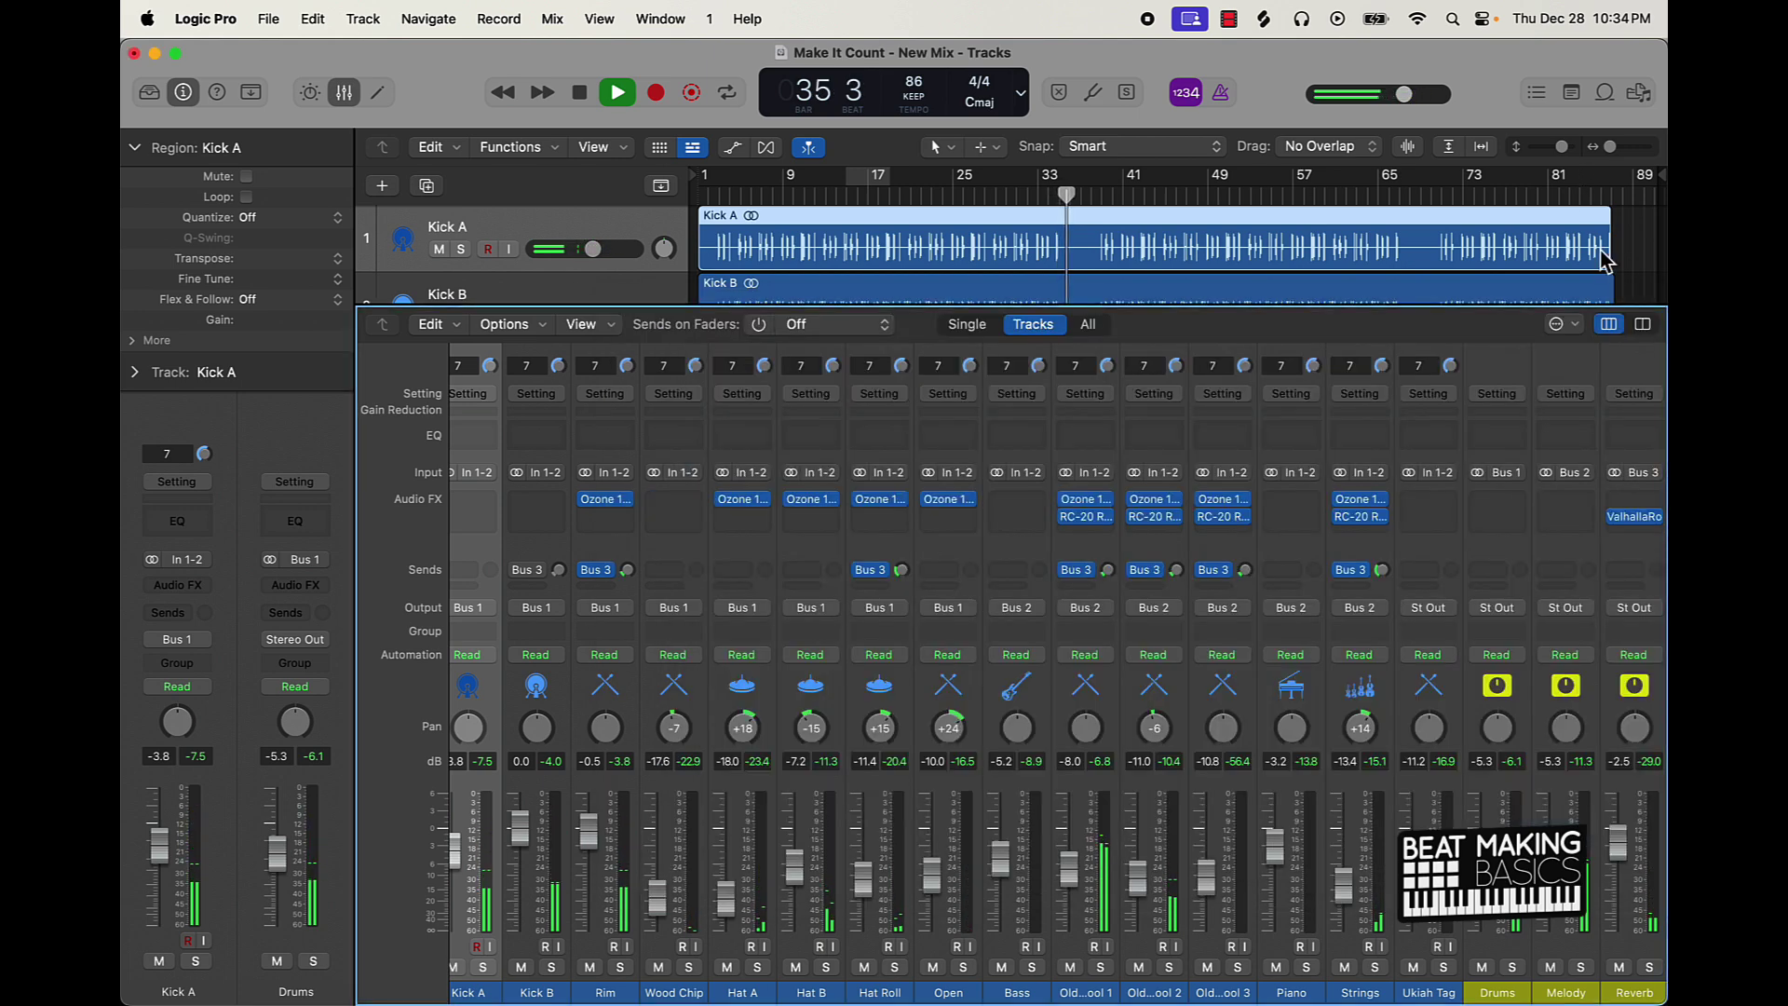
click(1647, 262)
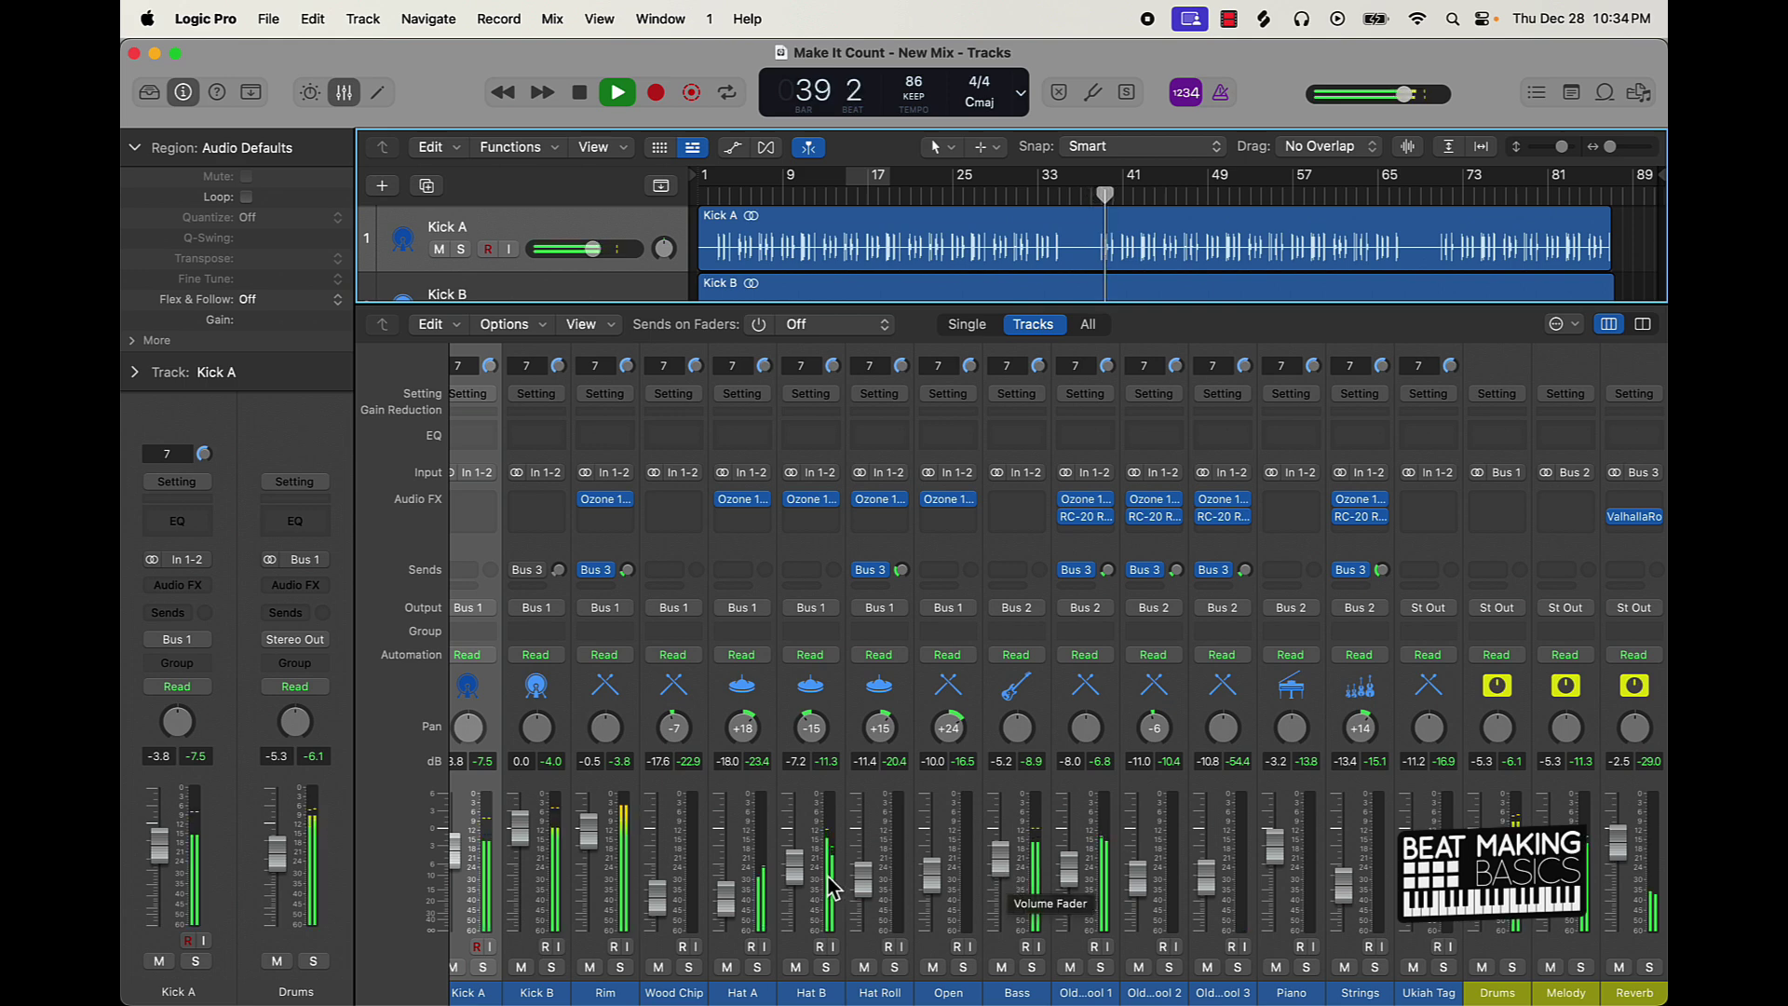
Step: Insert the Waves Smack Attack plug-in on the Kick B track
click(543, 521)
mouse_move(610, 987)
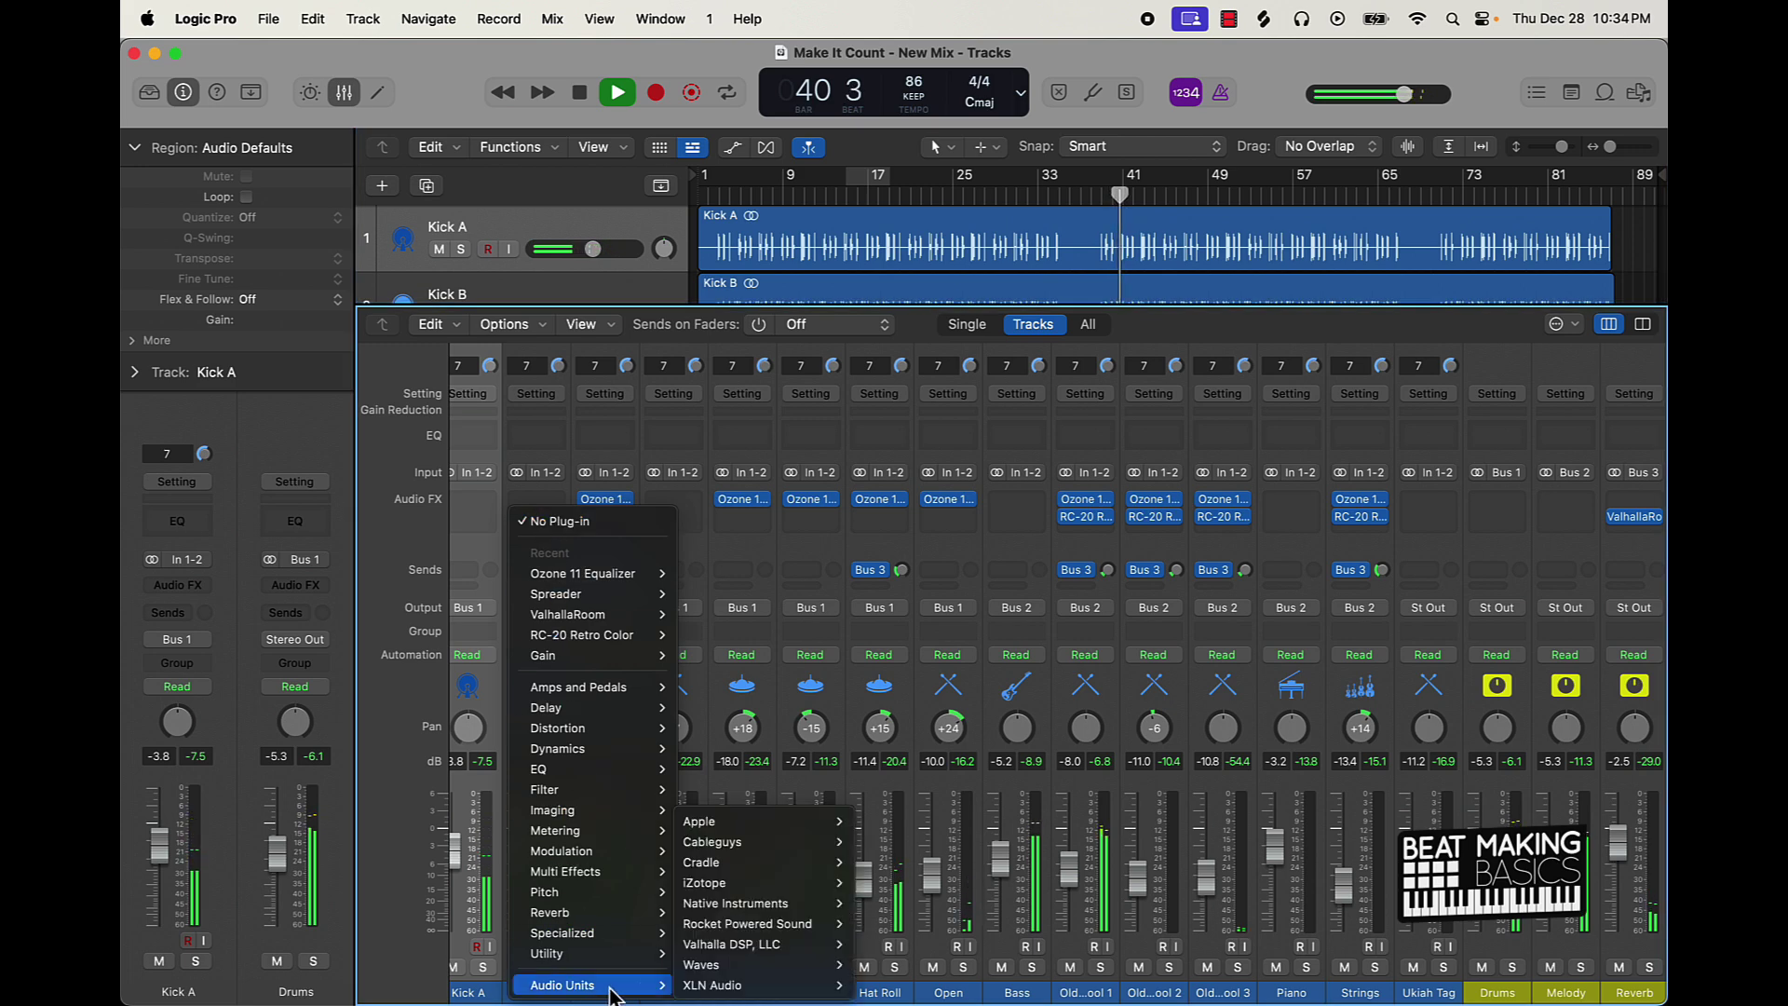
mouse_move(754, 969)
scroll(917, 941, down, 15)
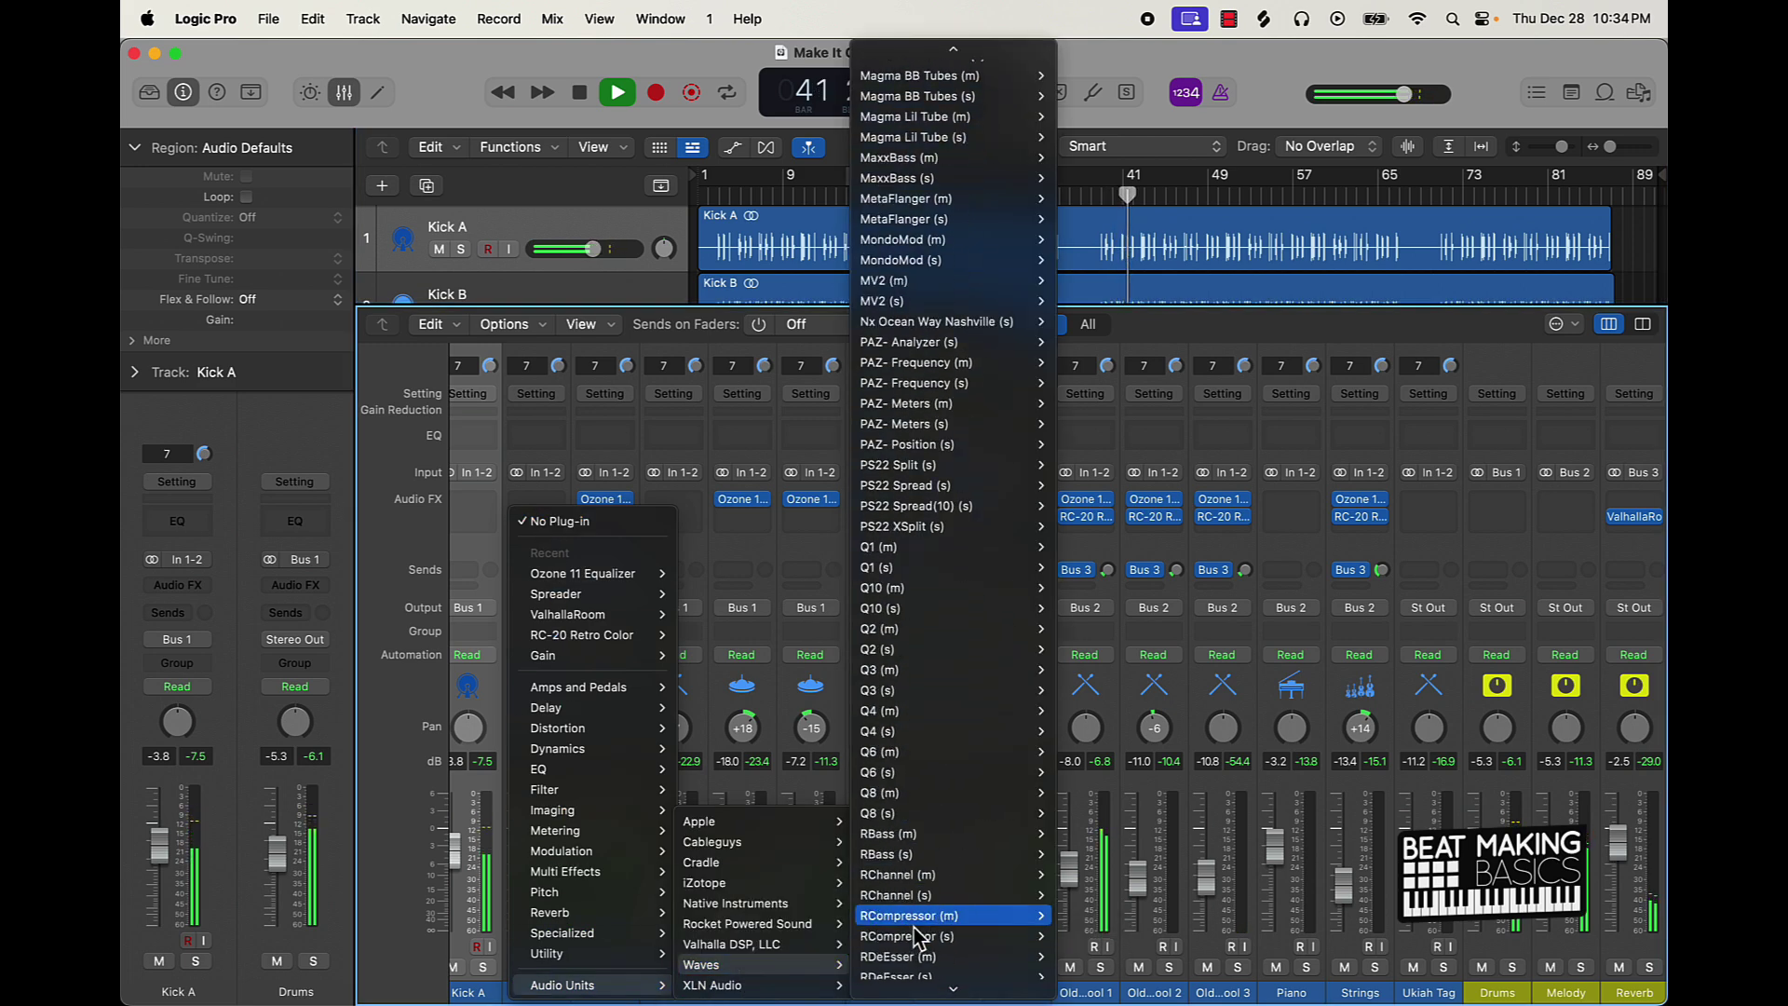
scroll(913, 928, down, 10)
click(906, 855)
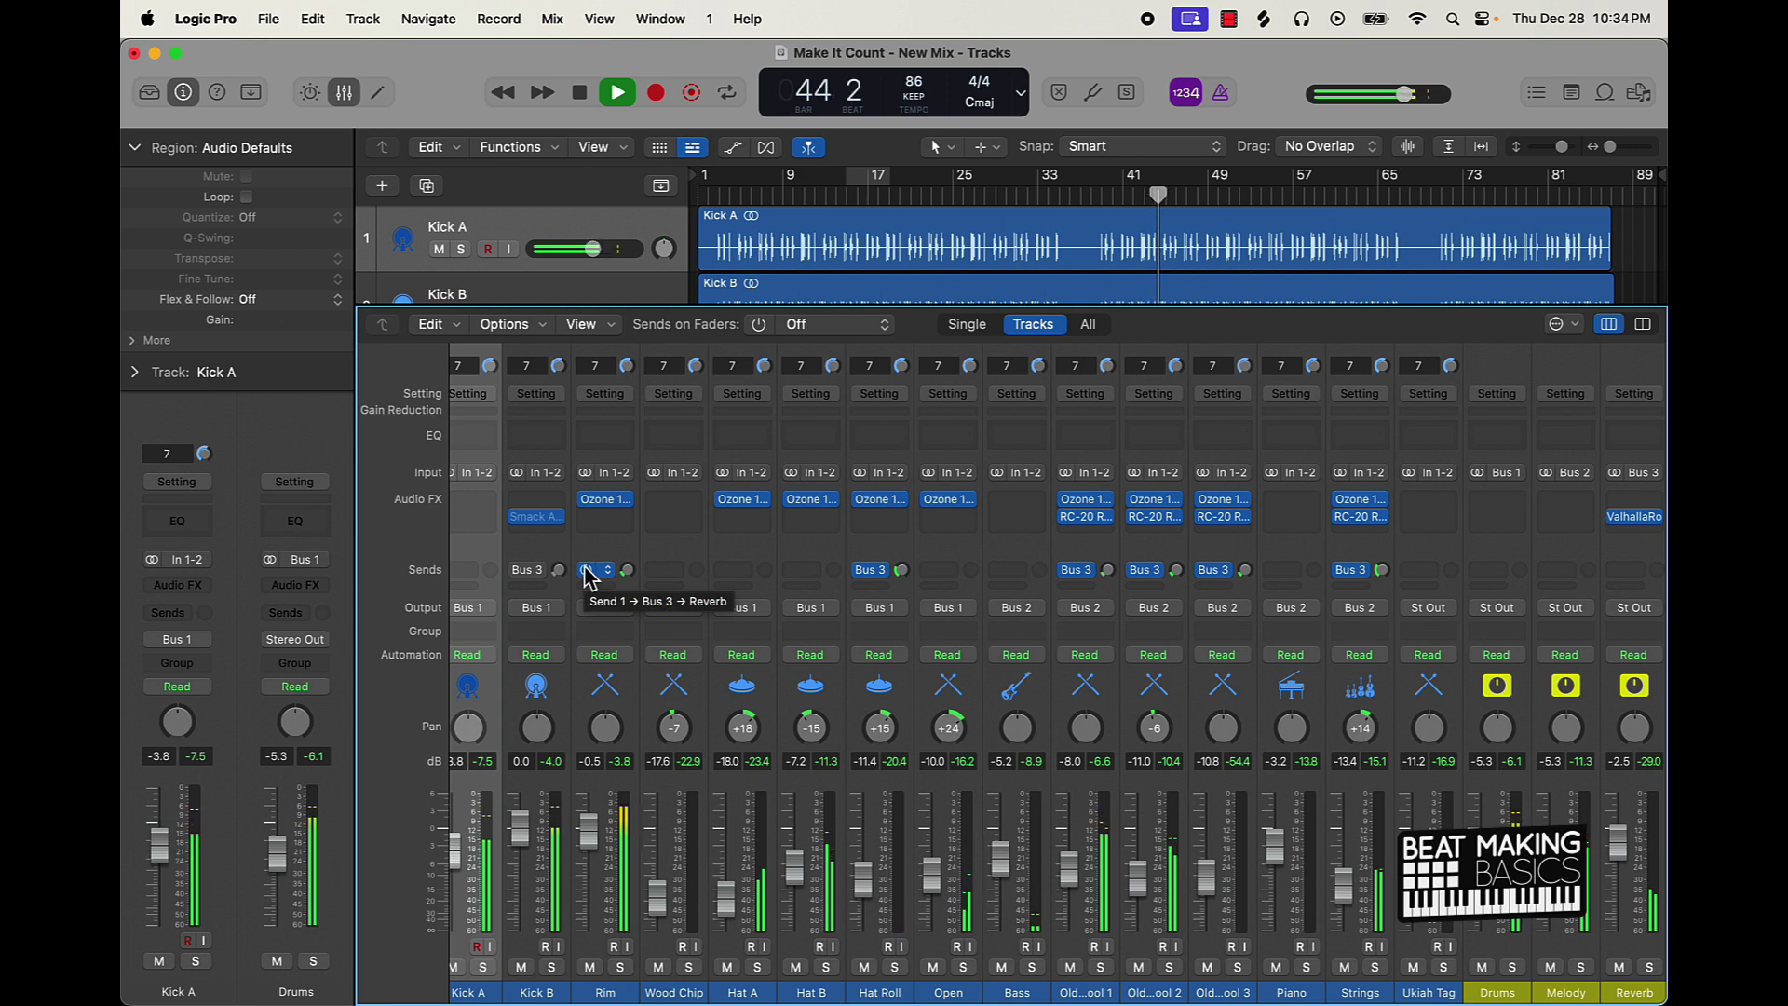
Step: Set Kick B's Smack Attack to Attack 15 and Sustain -4, and close the plug-in
click(536, 518)
drag(756, 667, 759, 652)
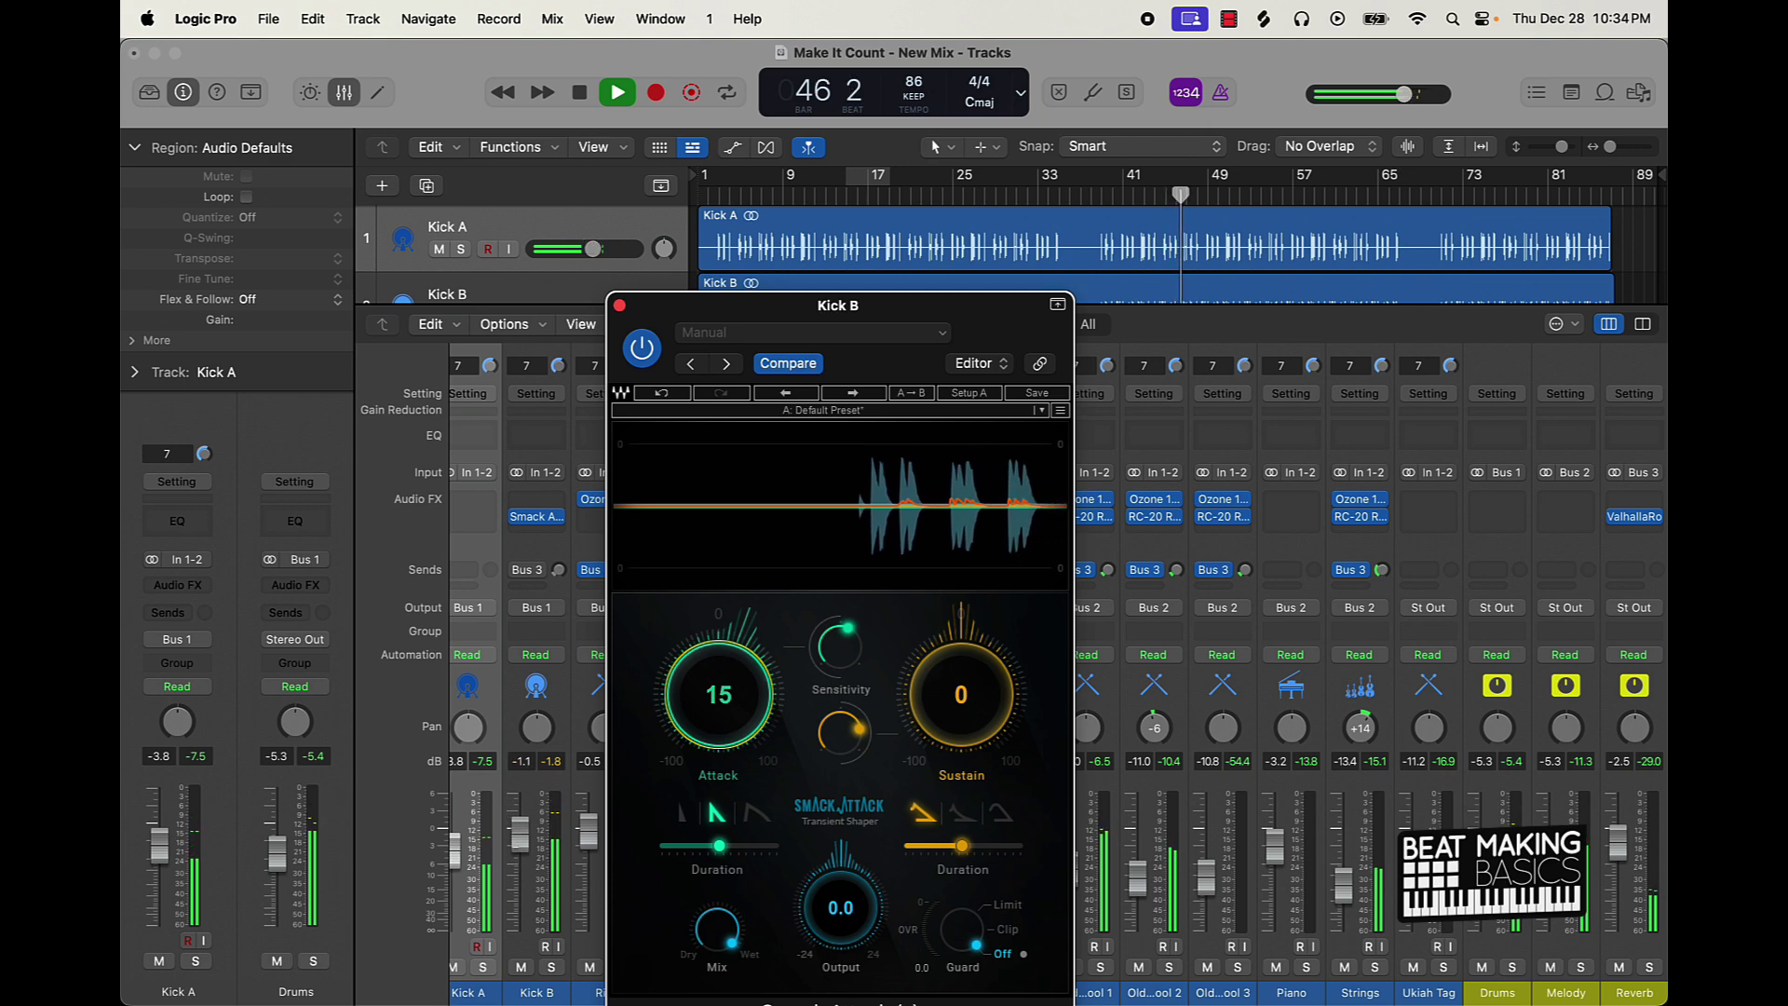
drag(946, 703, 944, 731)
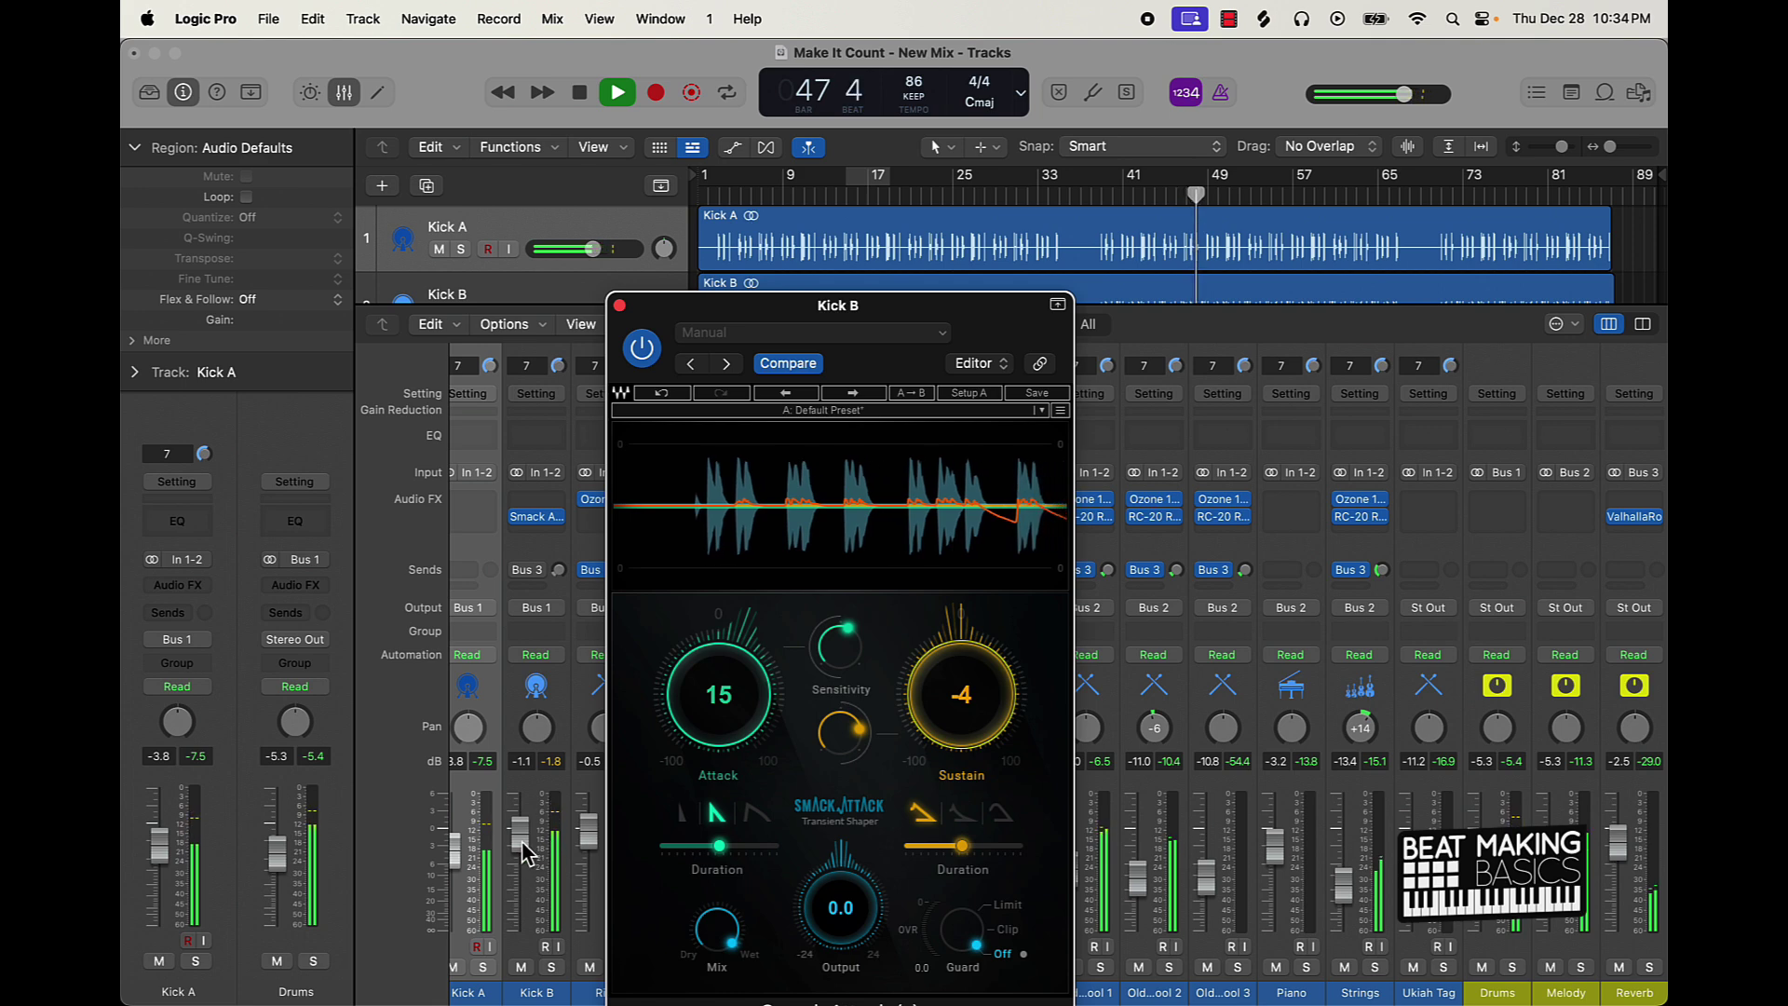
click(619, 305)
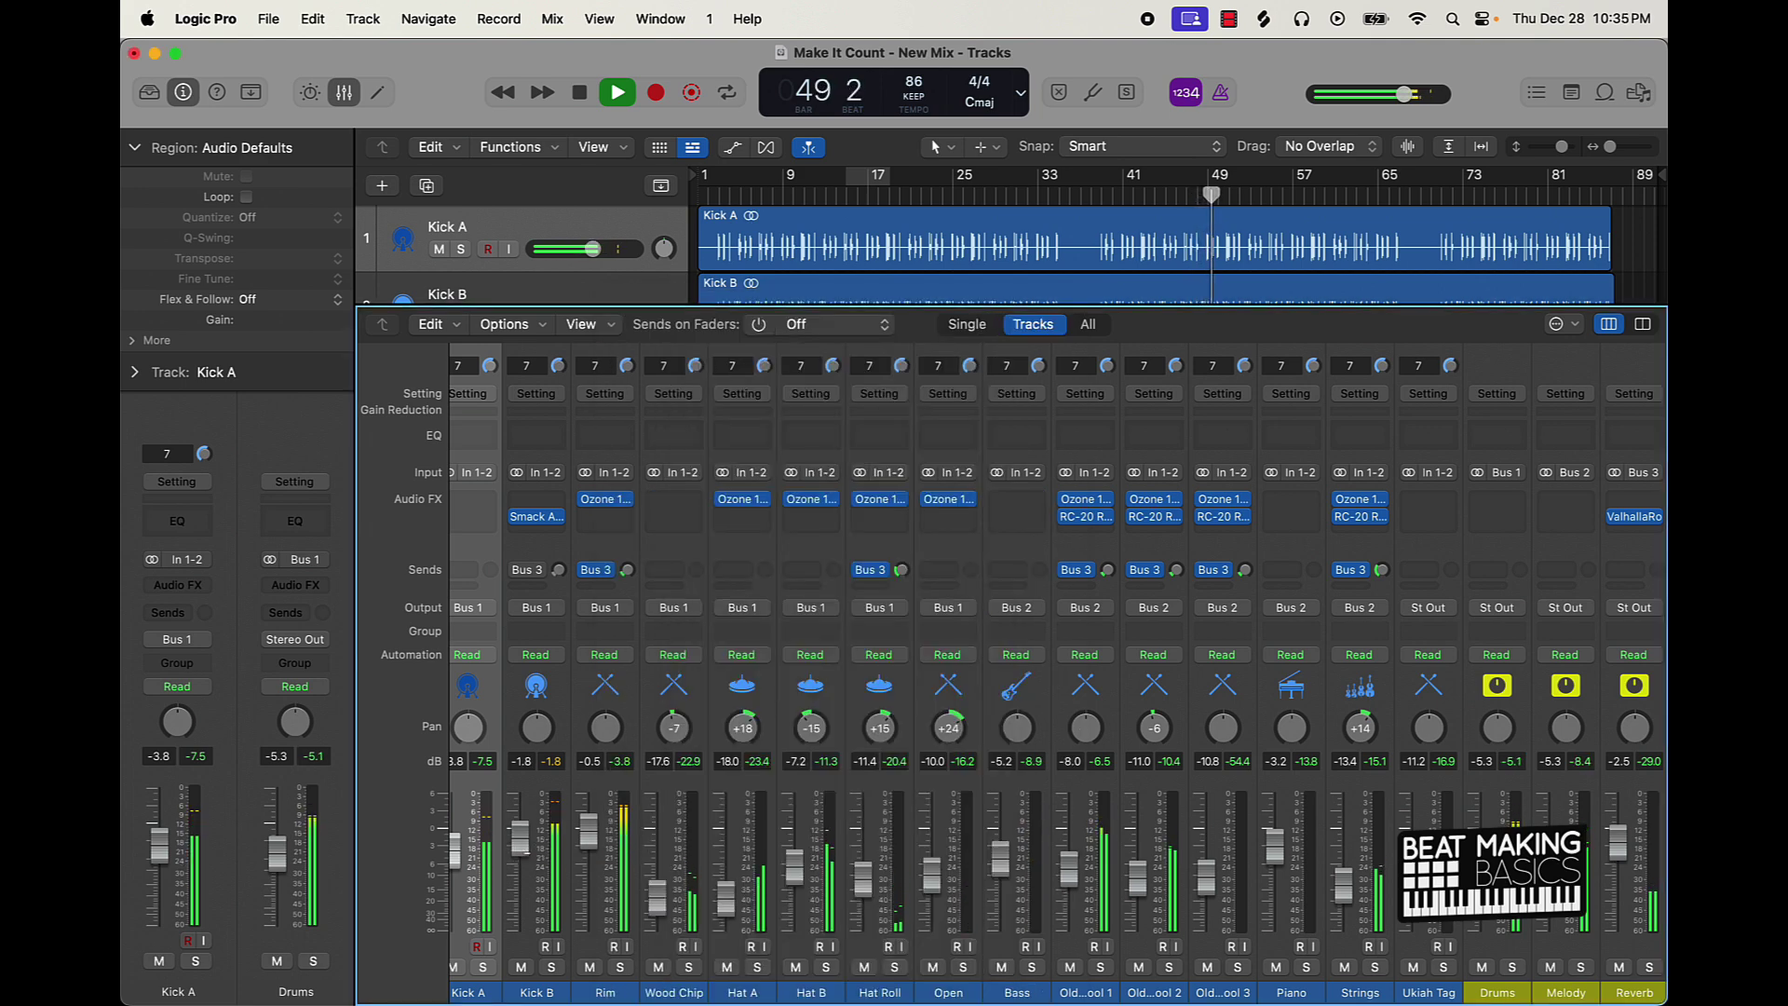
Step: Add Smack Attack to the Rim track with Attack at 7, close it, and lower the Rim fader to -0.9 dB
click(617, 517)
click(643, 572)
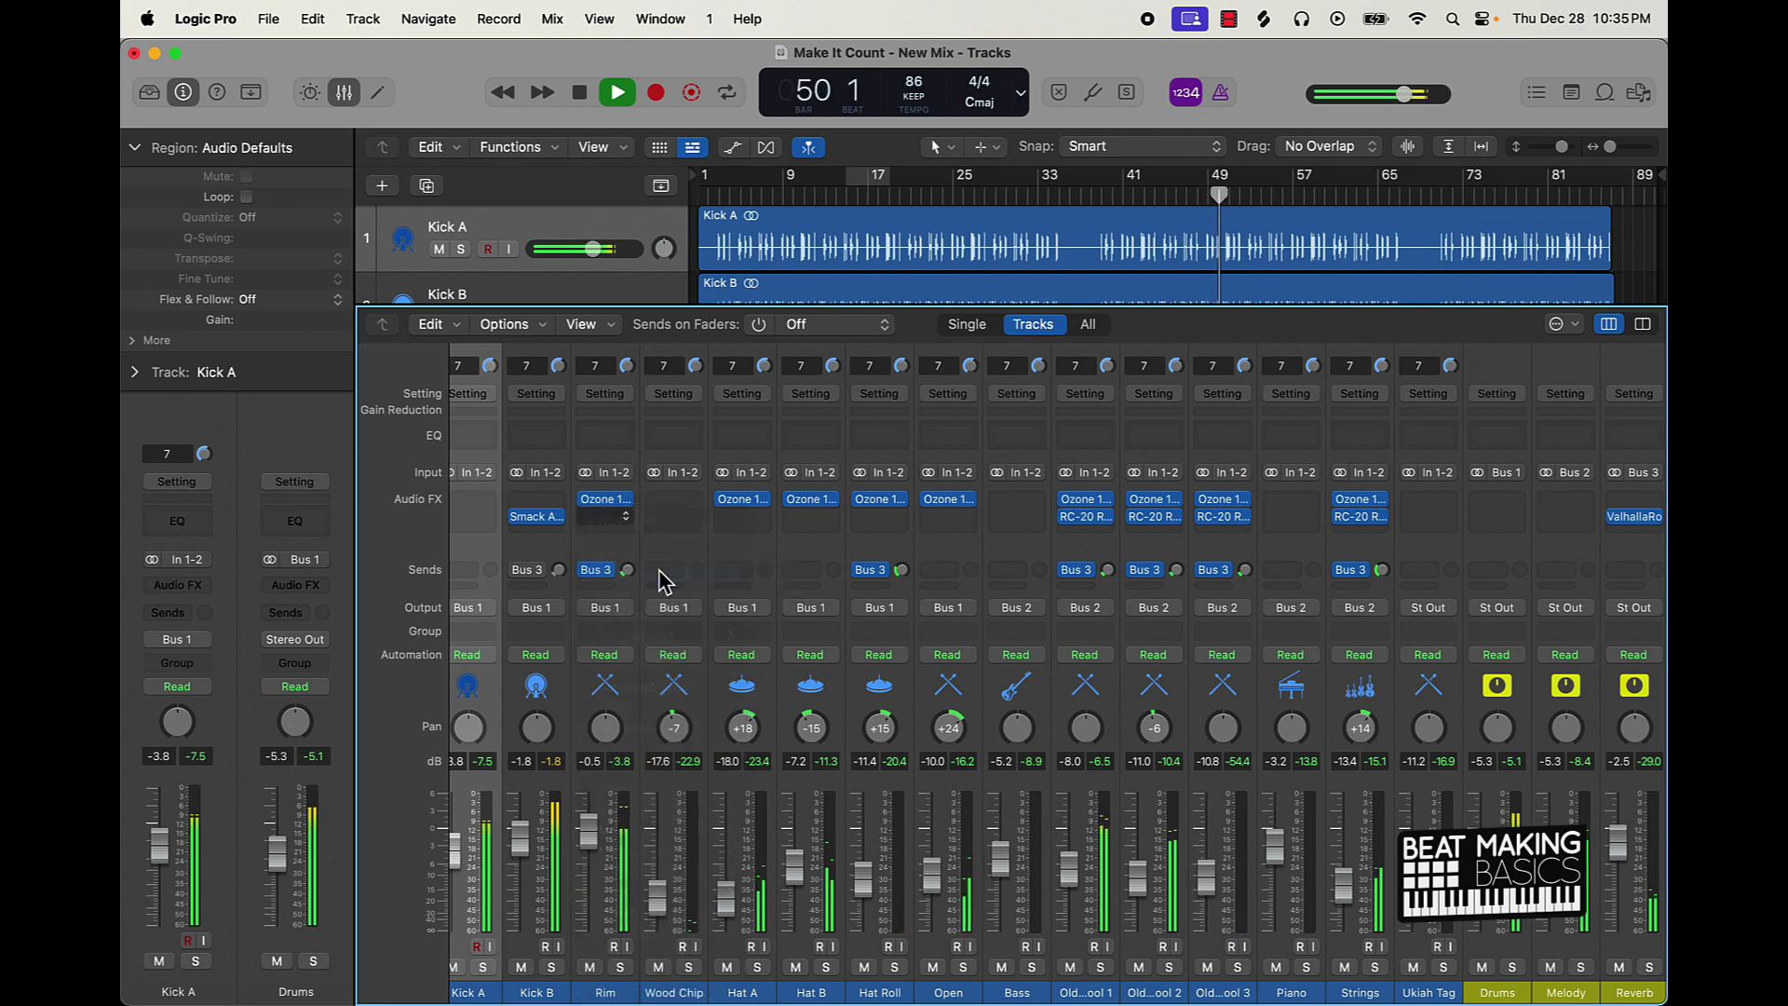
drag(759, 718, 756, 688)
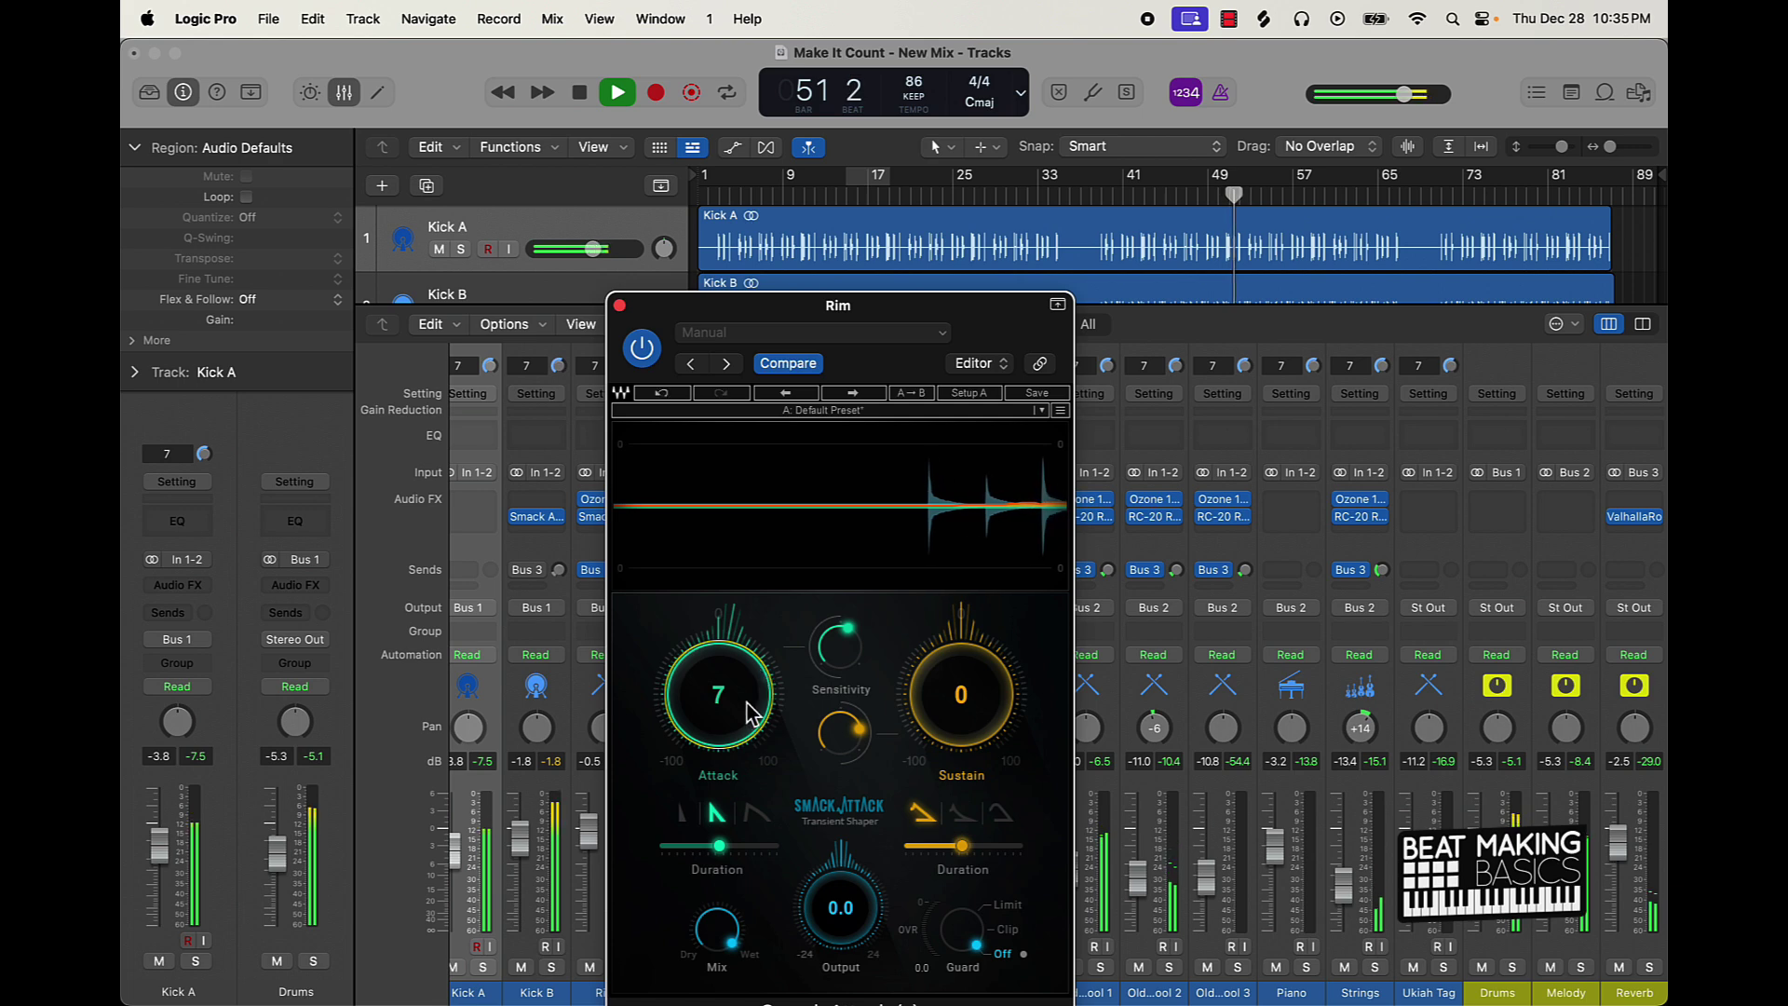
click(620, 305)
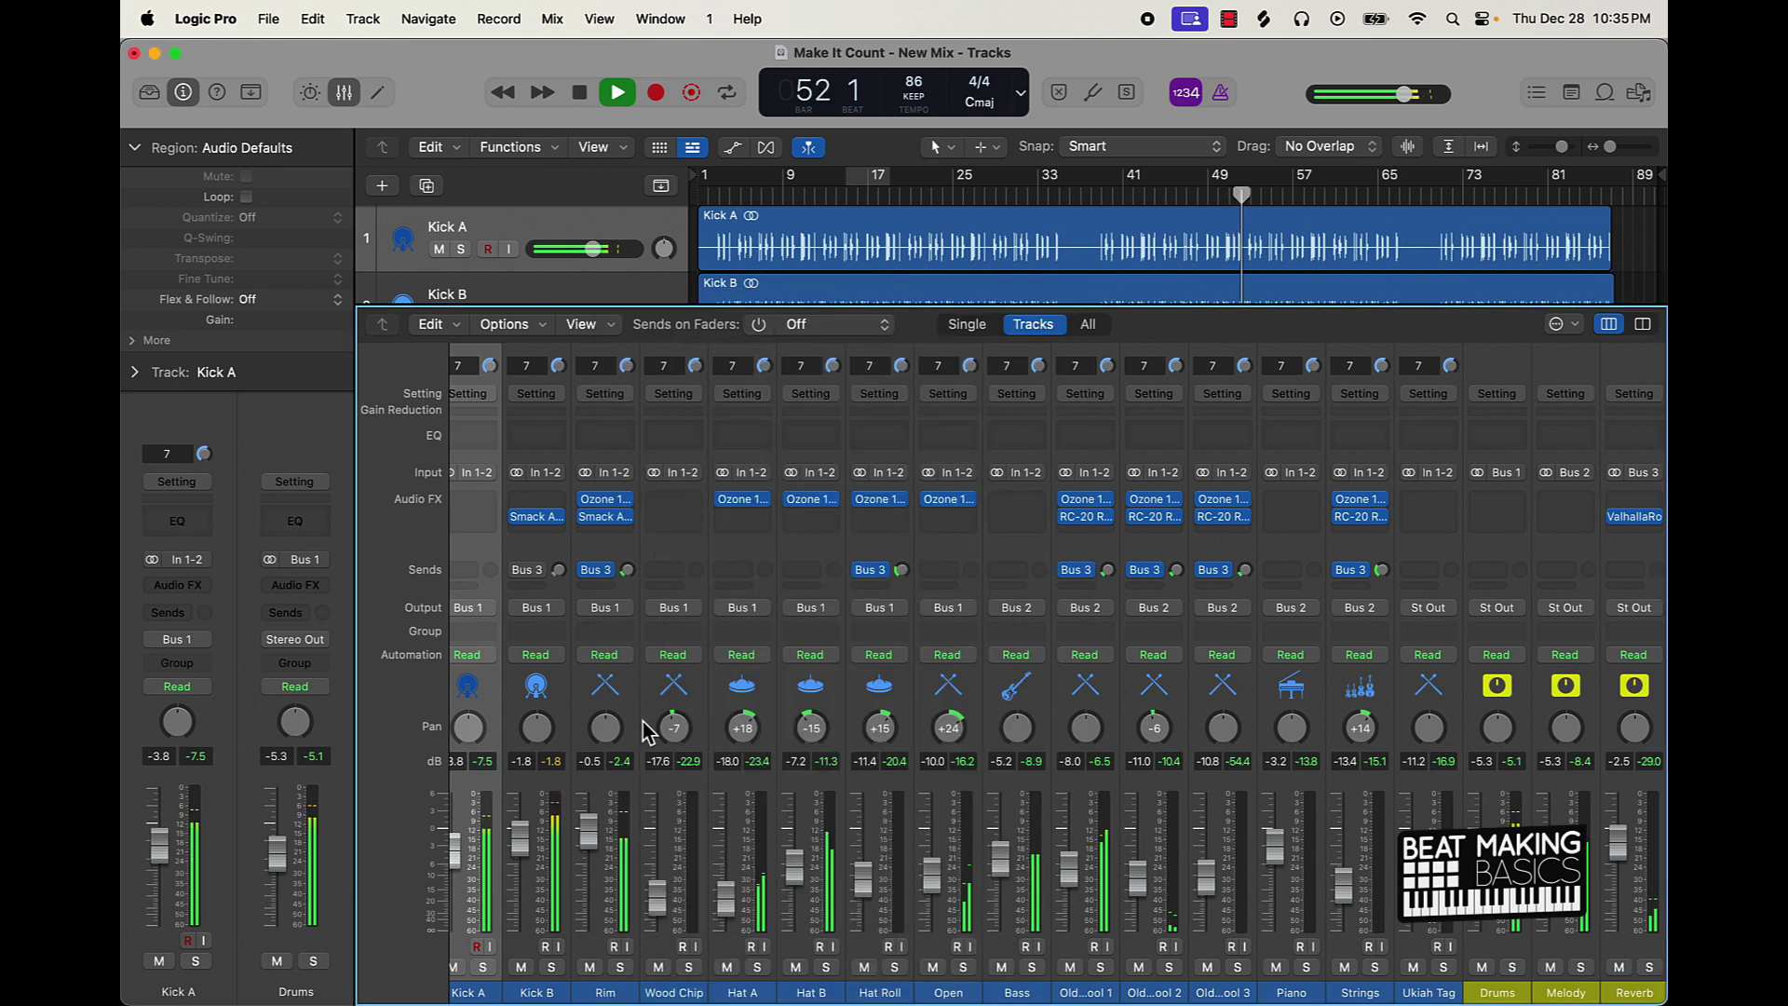
drag(591, 834, 590, 838)
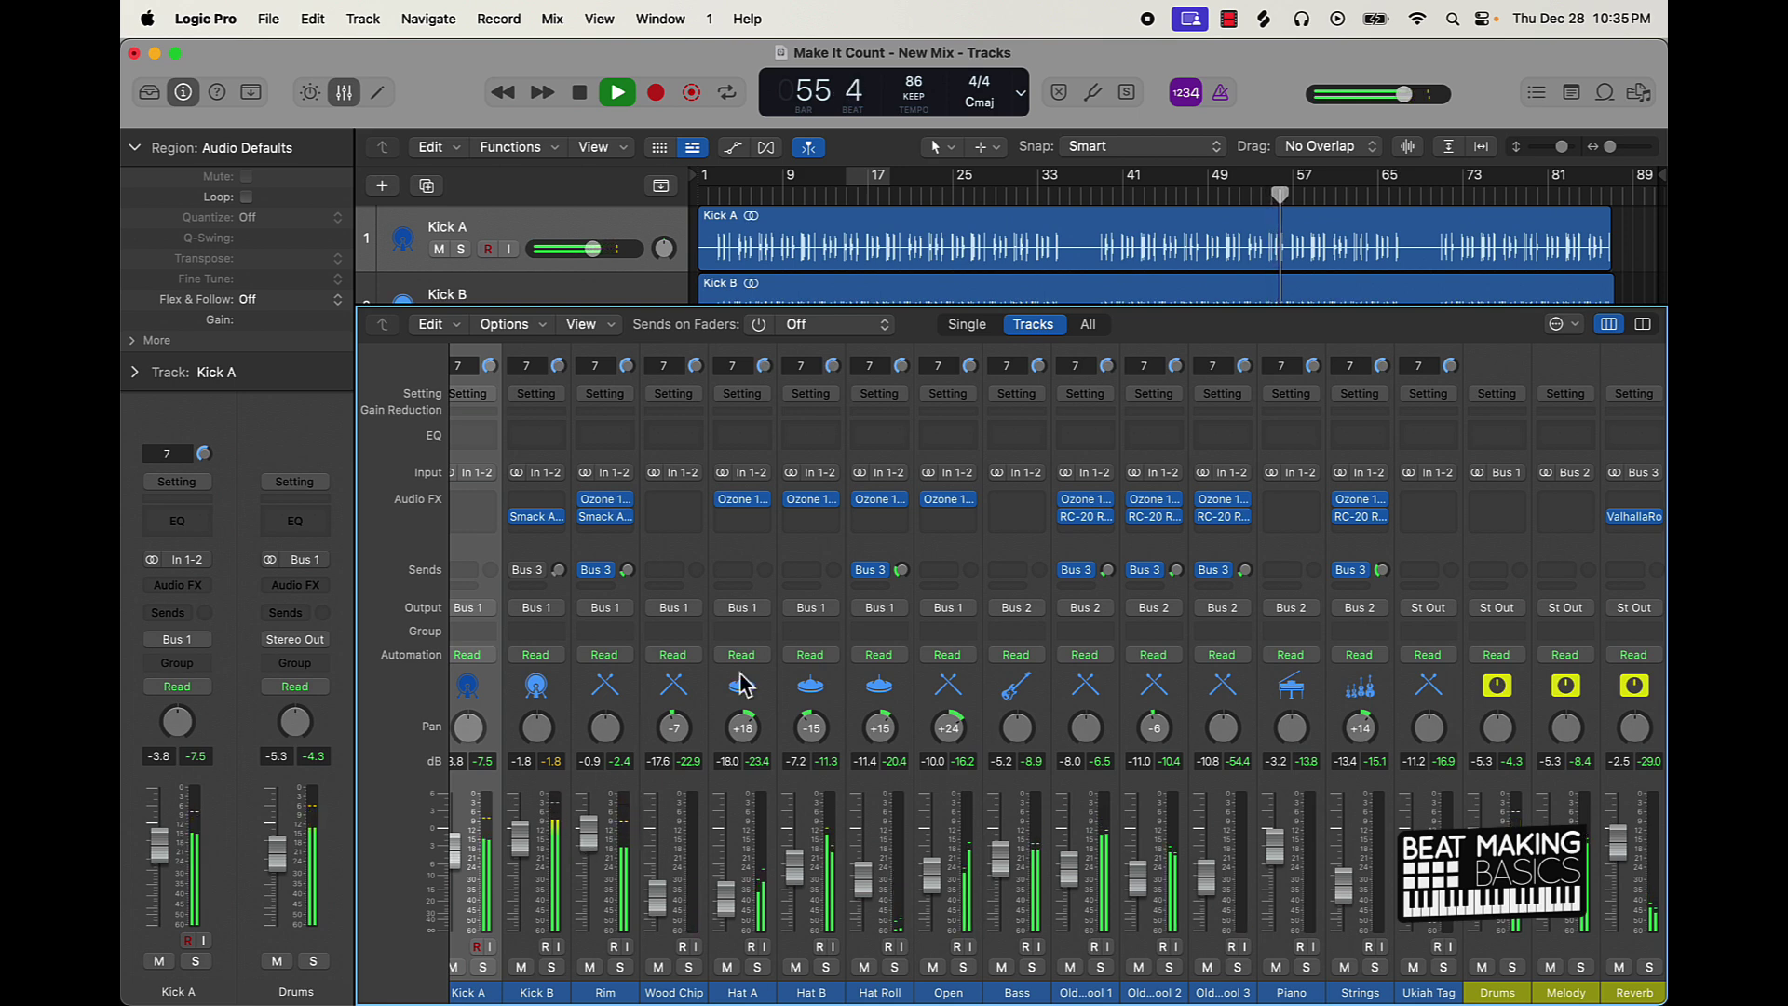
Step: Insert the Waves Nx Ocean Way Nashville (s) plug-in on Stereo Out and close the WavesHeadTracker window
scroll(1385, 545, right, 3)
click(1548, 494)
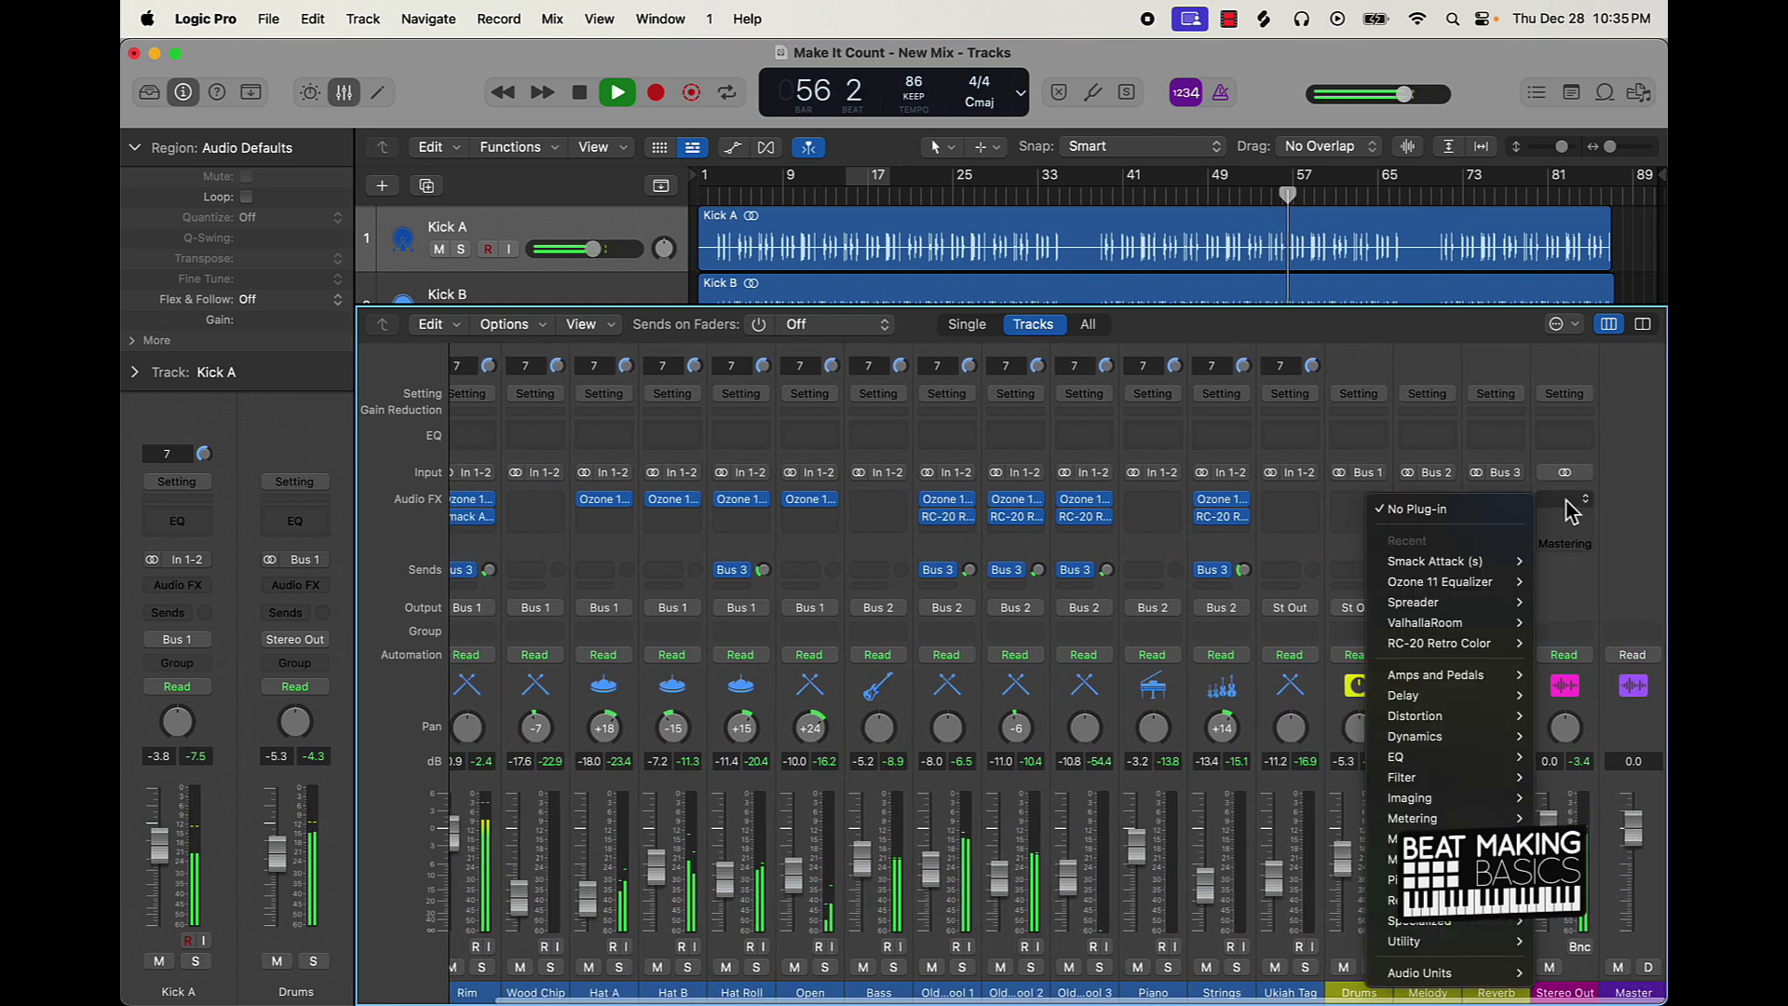
mouse_move(1455, 978)
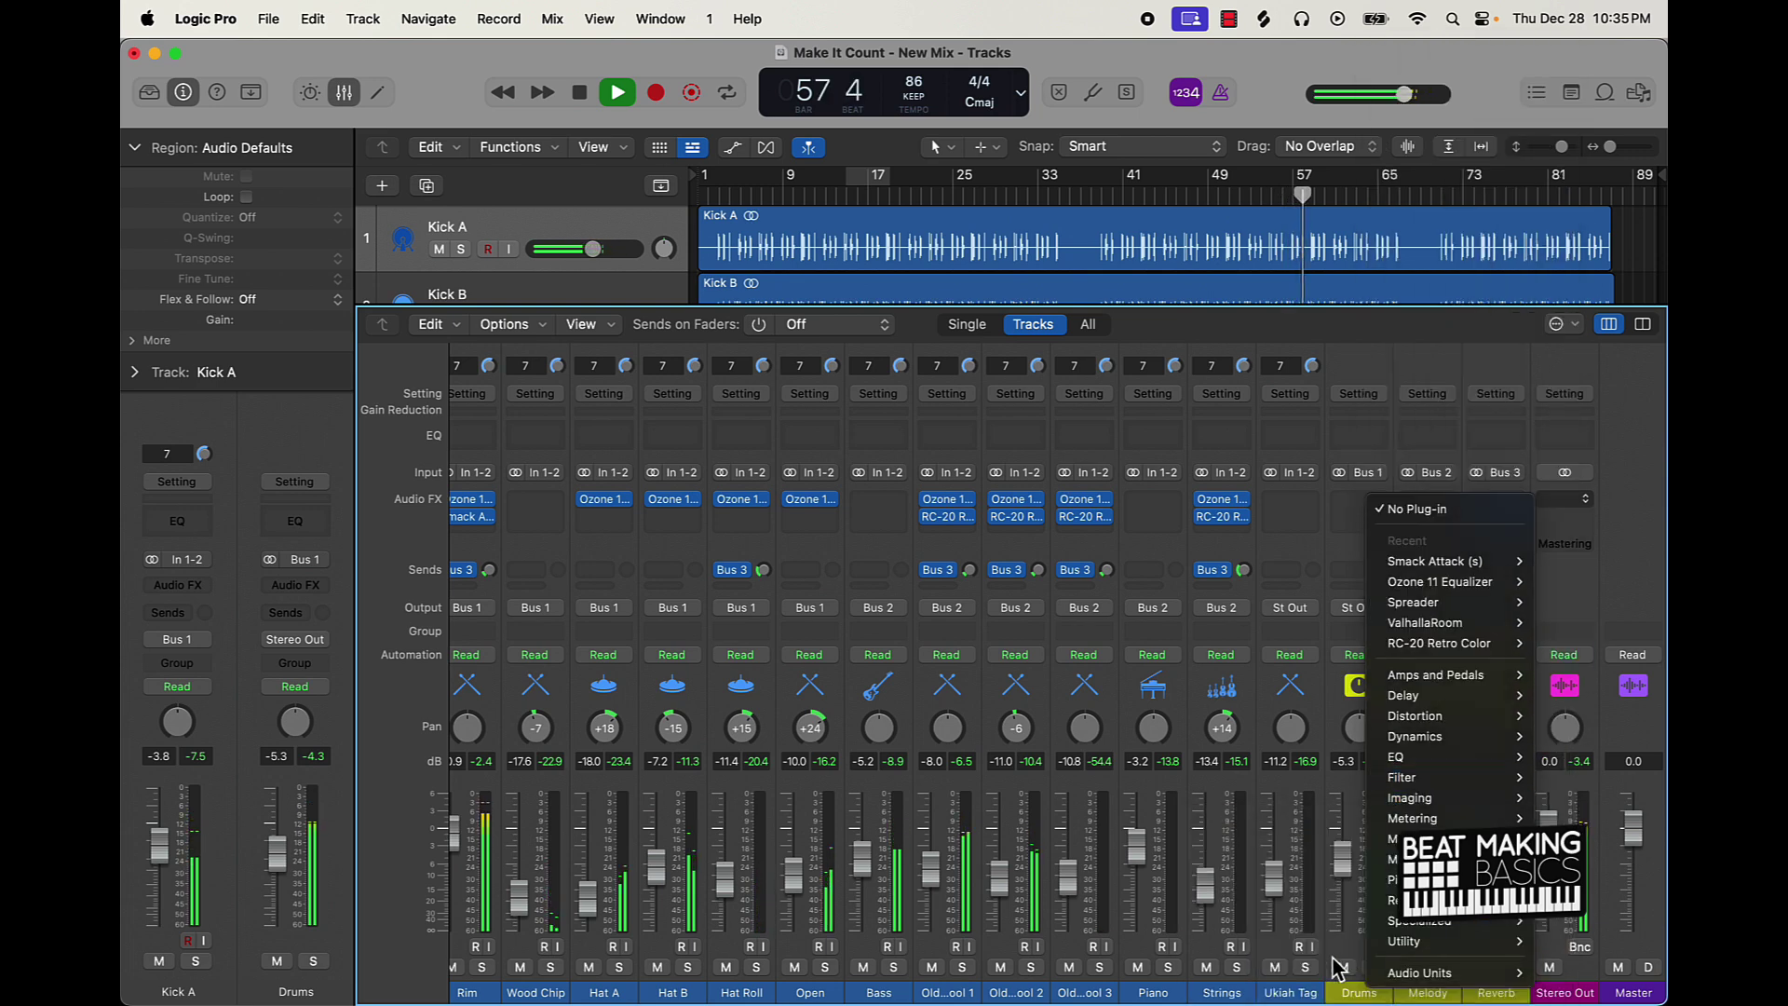
mouse_move(1257, 974)
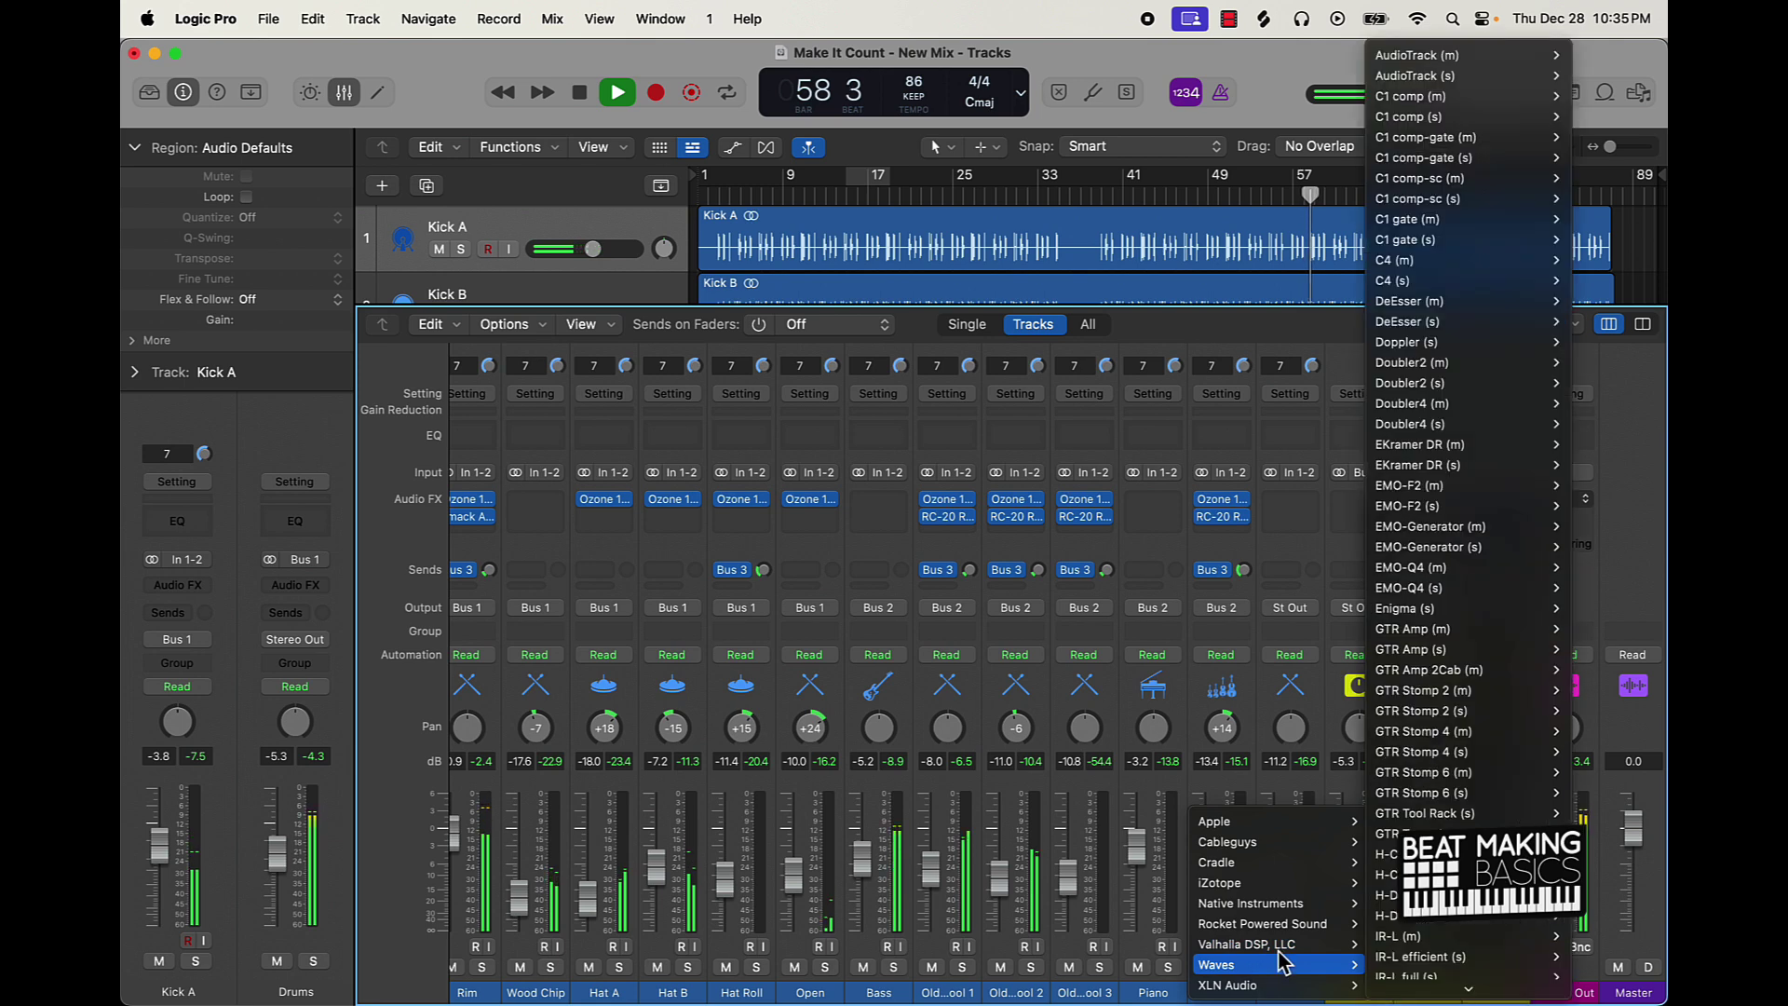
scroll(1388, 854, down, 15)
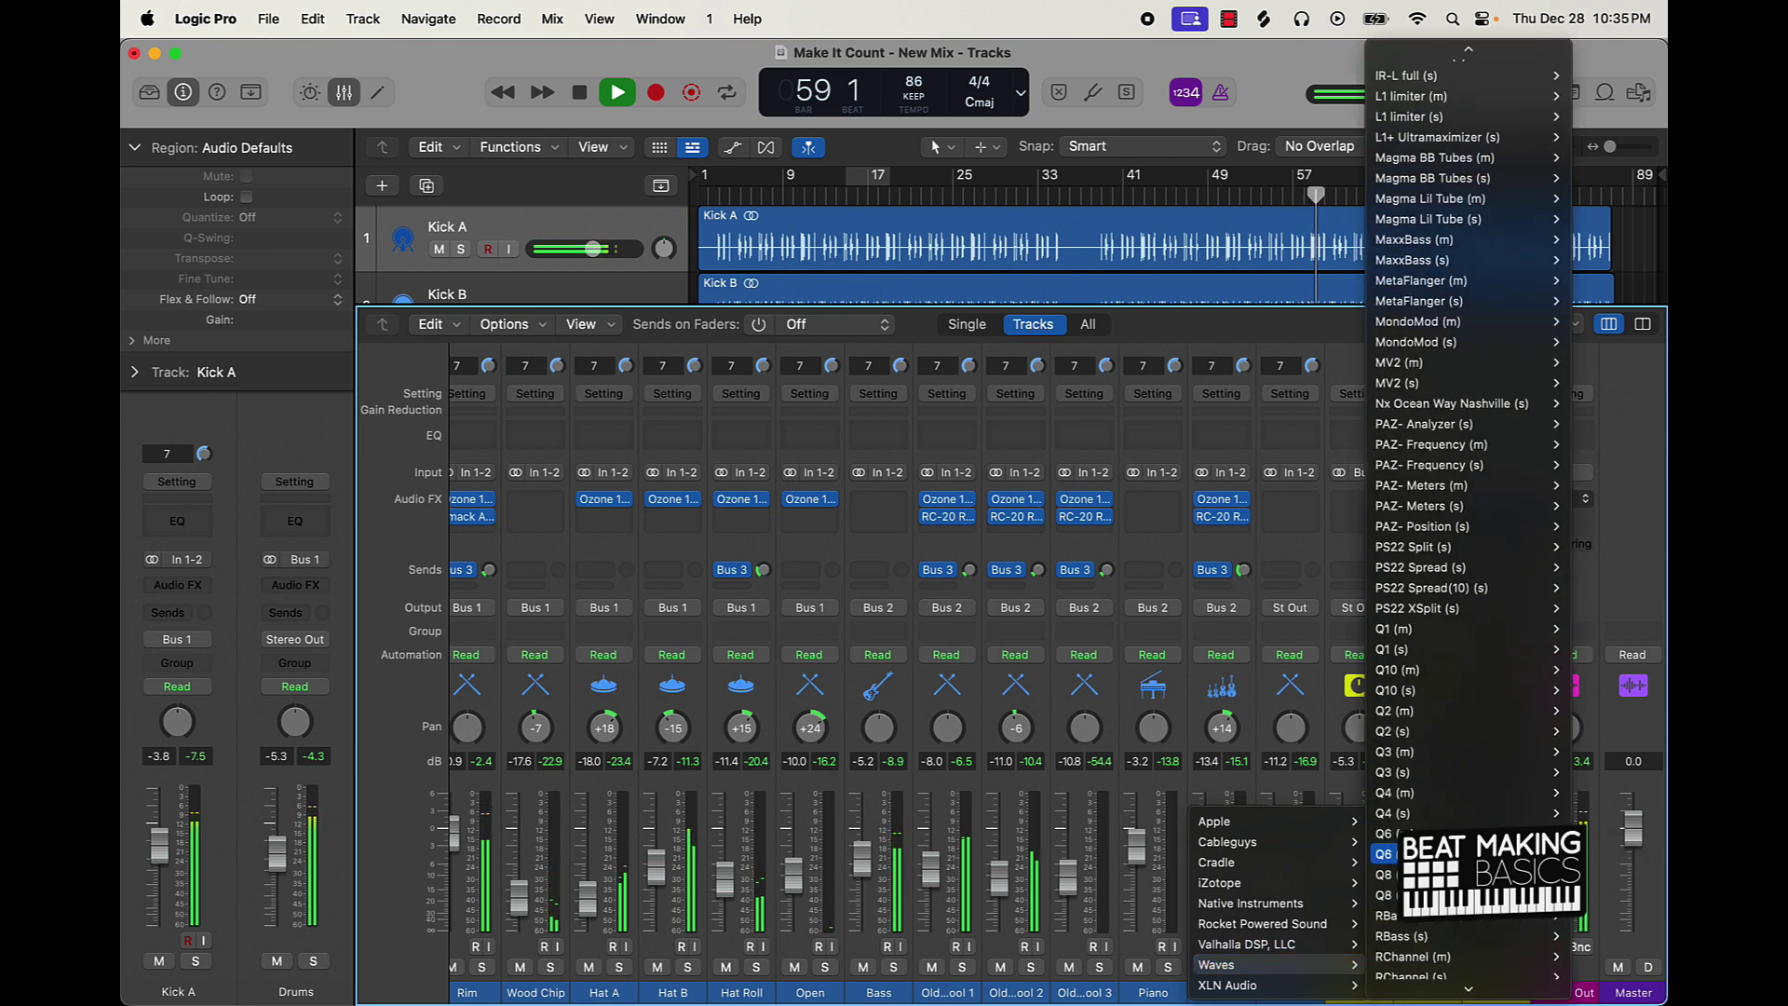
click(1453, 403)
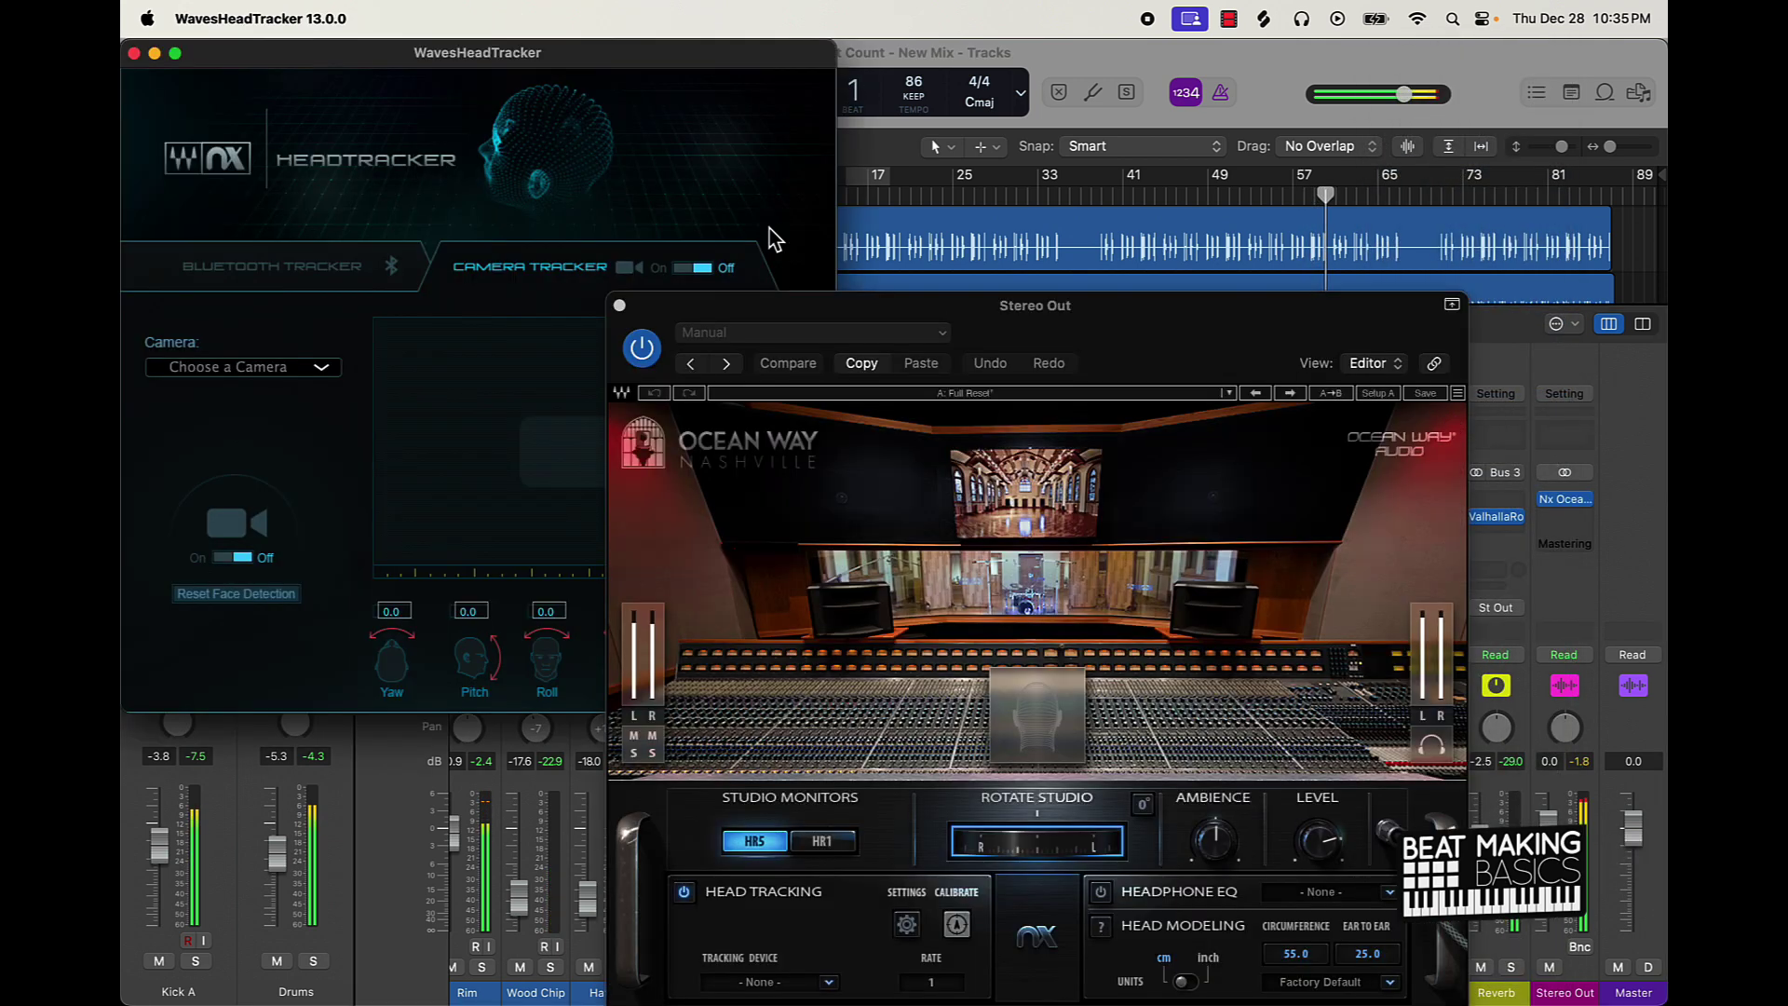
drag(767, 304, 613, 121)
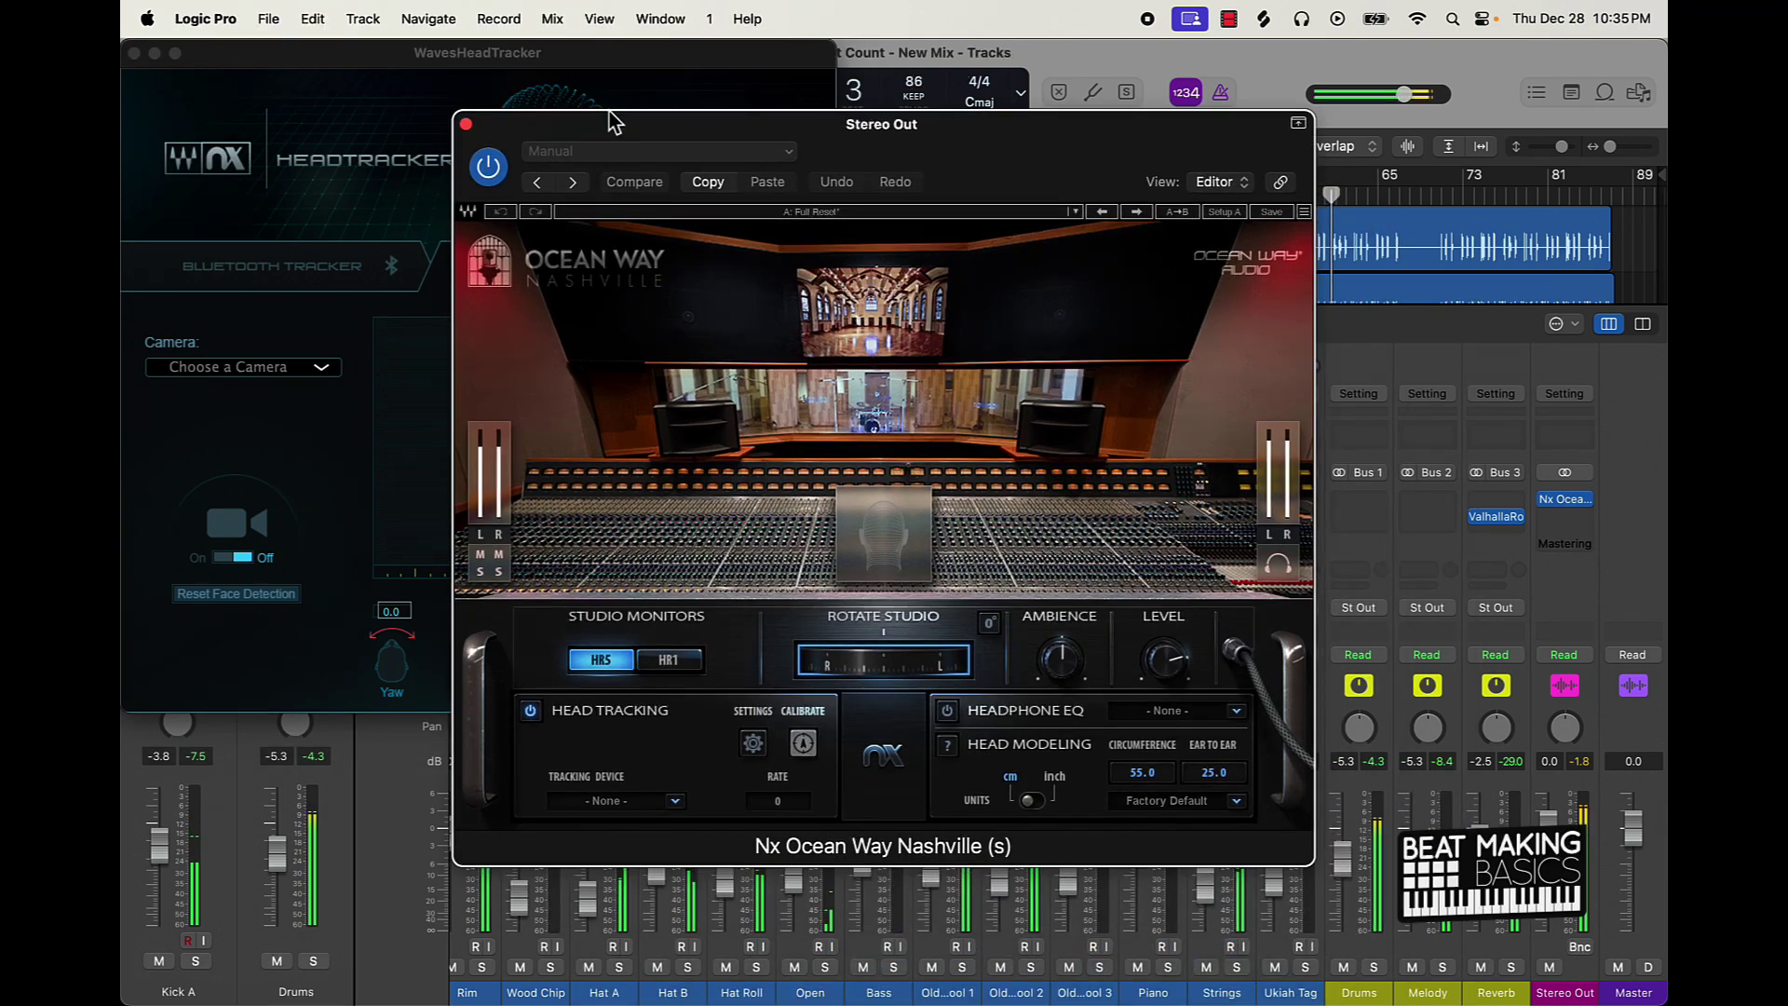
click(135, 54)
drag(718, 131, 1248, 37)
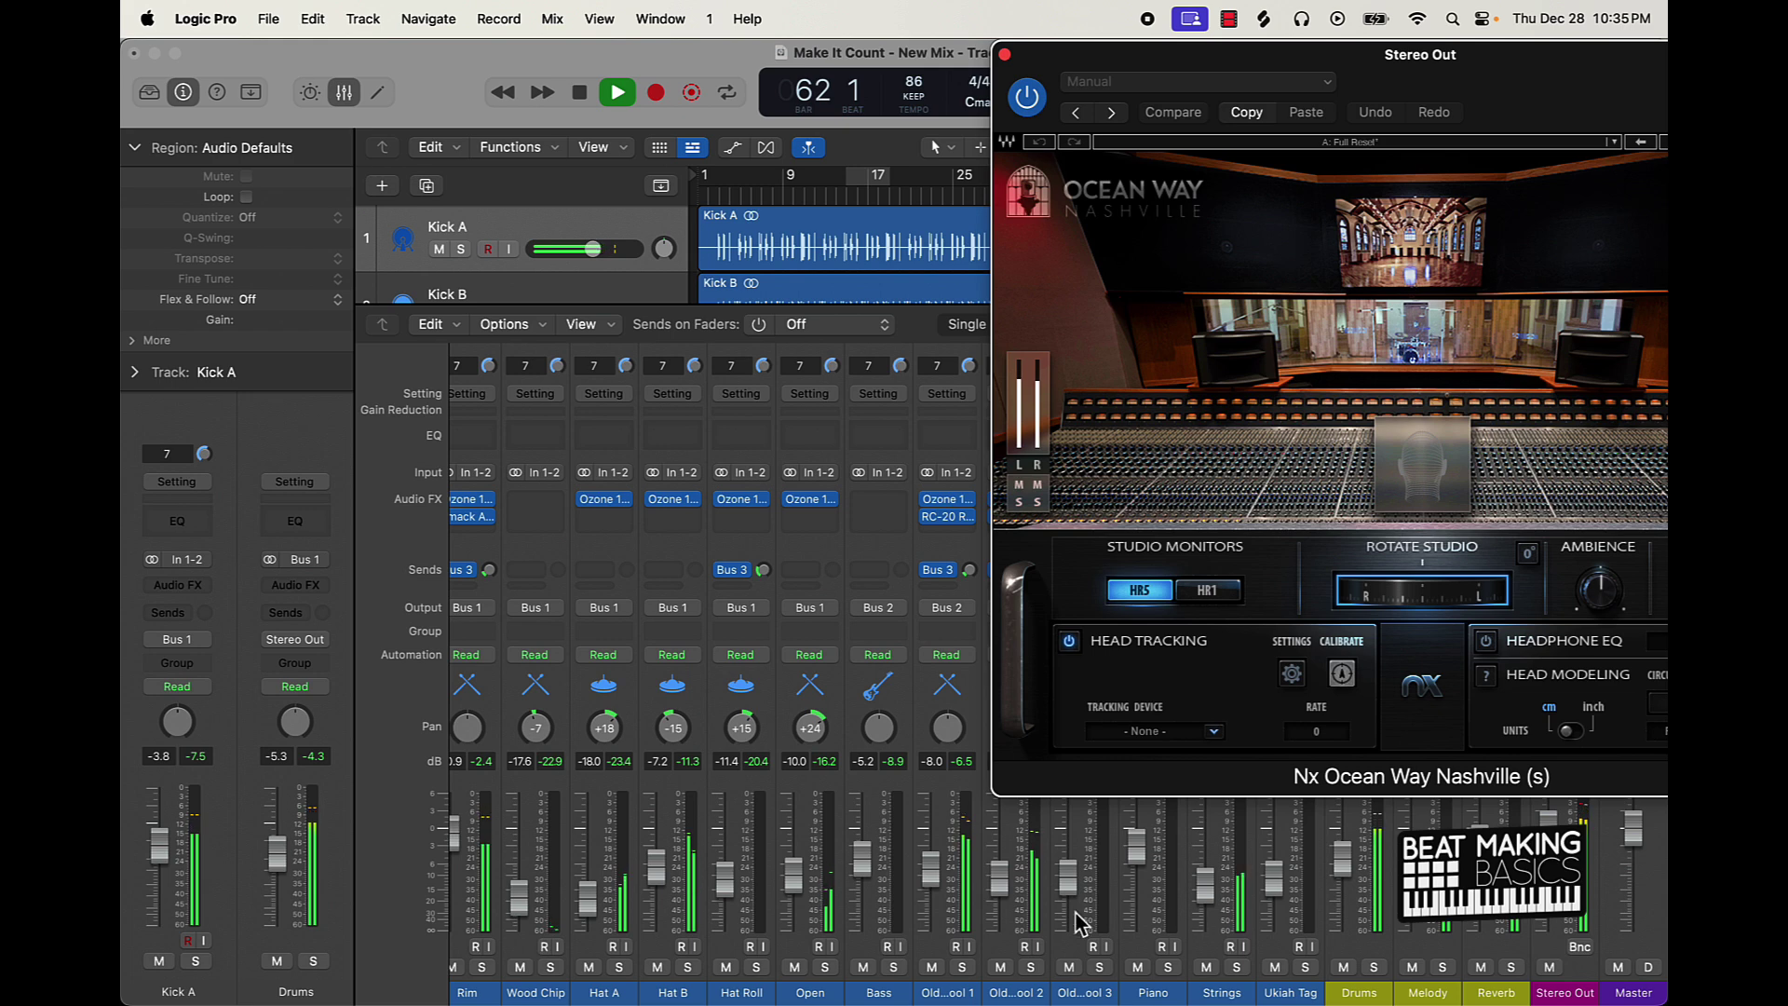
Step: Raise the faders of Old School 1 to -7.2 dB, Old School 3 to -8.0 dB and the Melody bus to -4.7 dB
click(1120, 902)
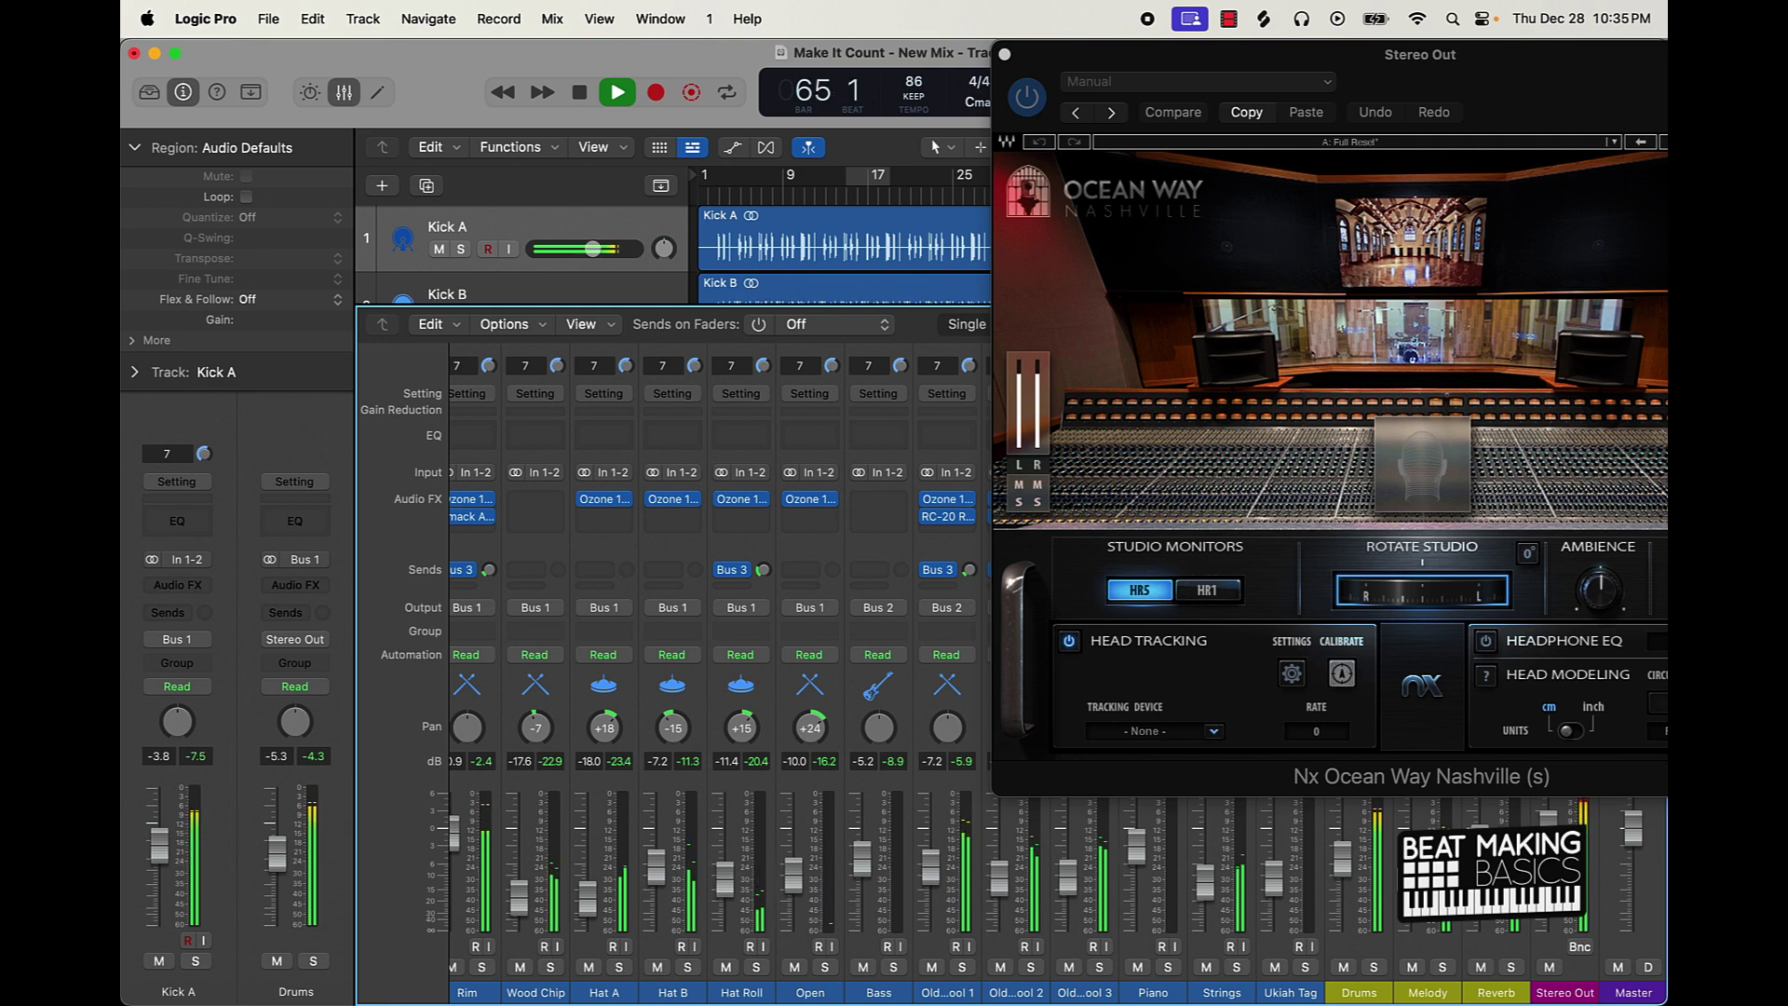
drag(1534, 73, 1018, 72)
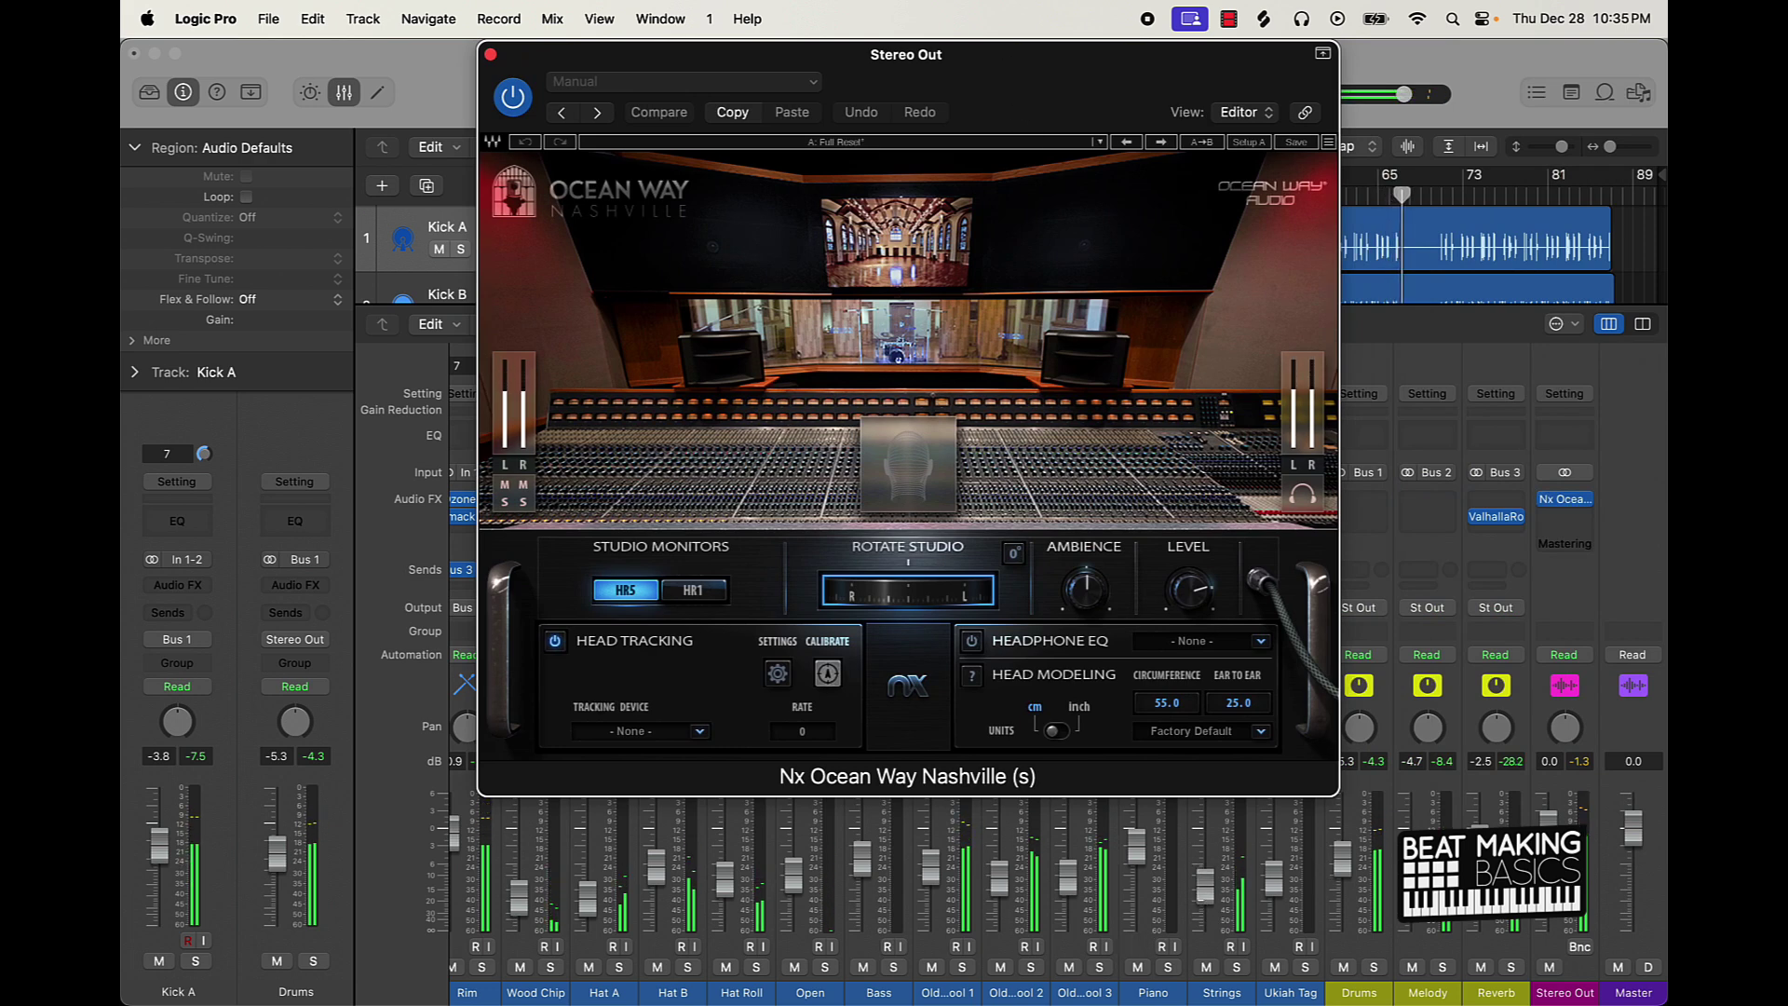
click(1053, 917)
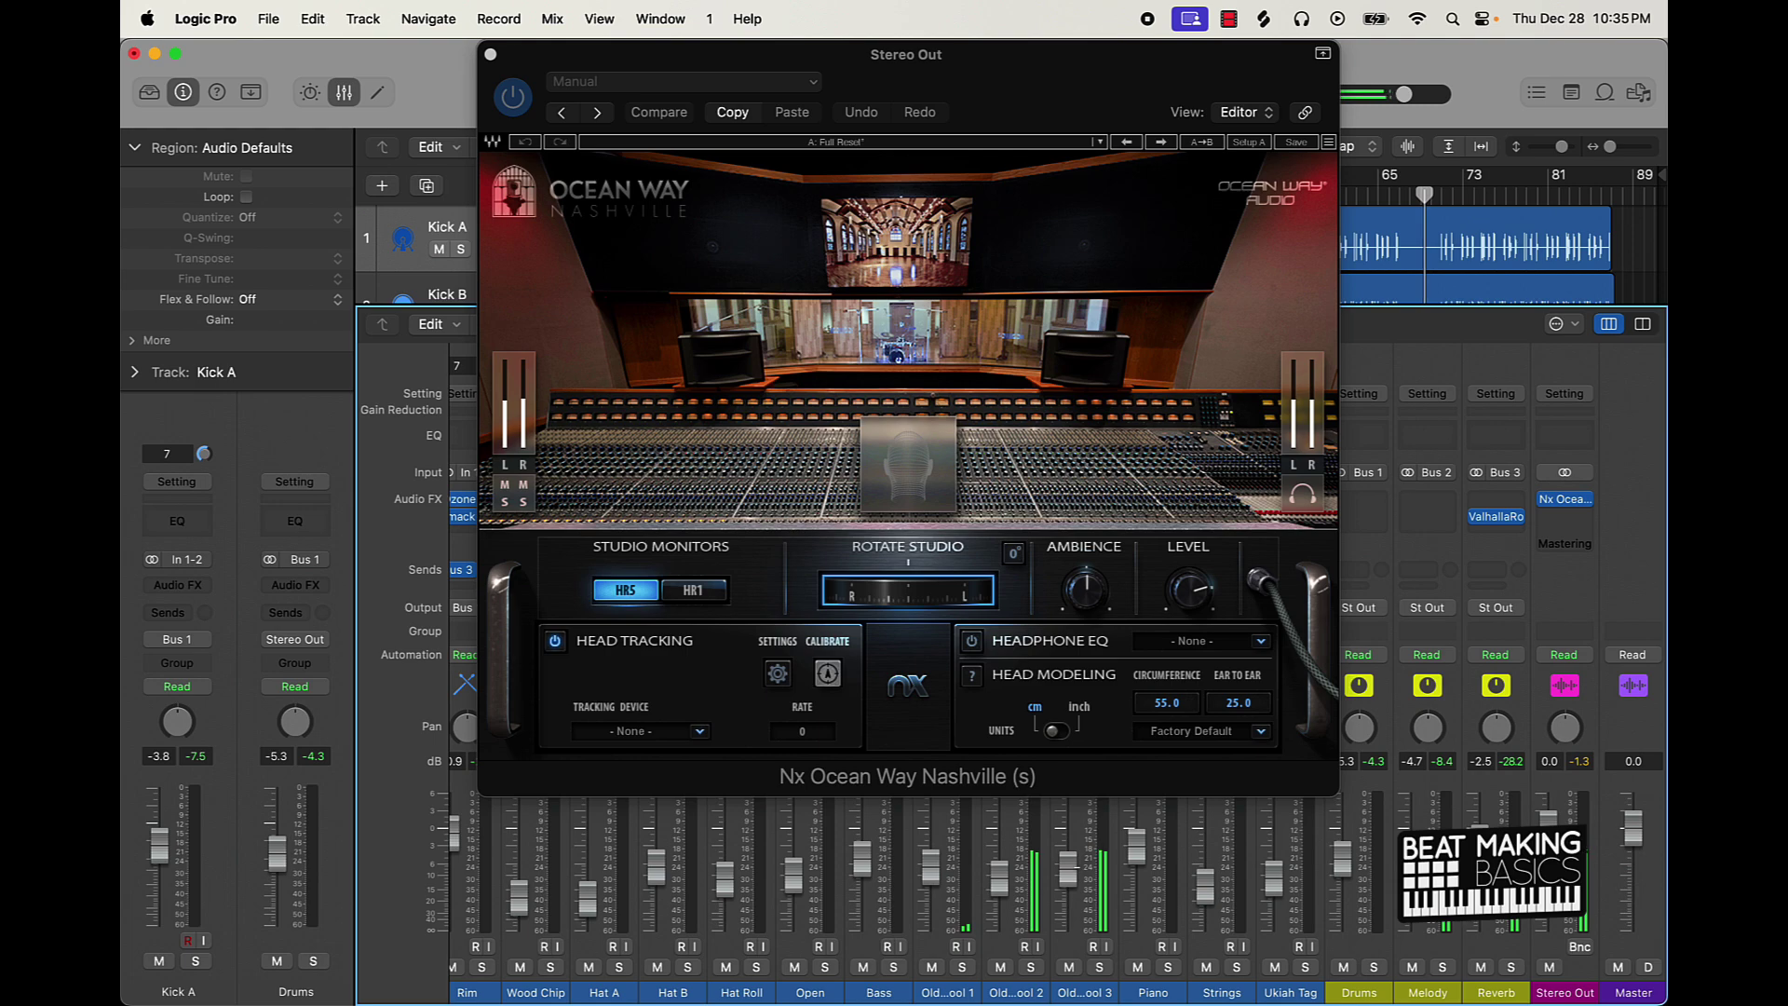
scroll(1076, 879, left, 2)
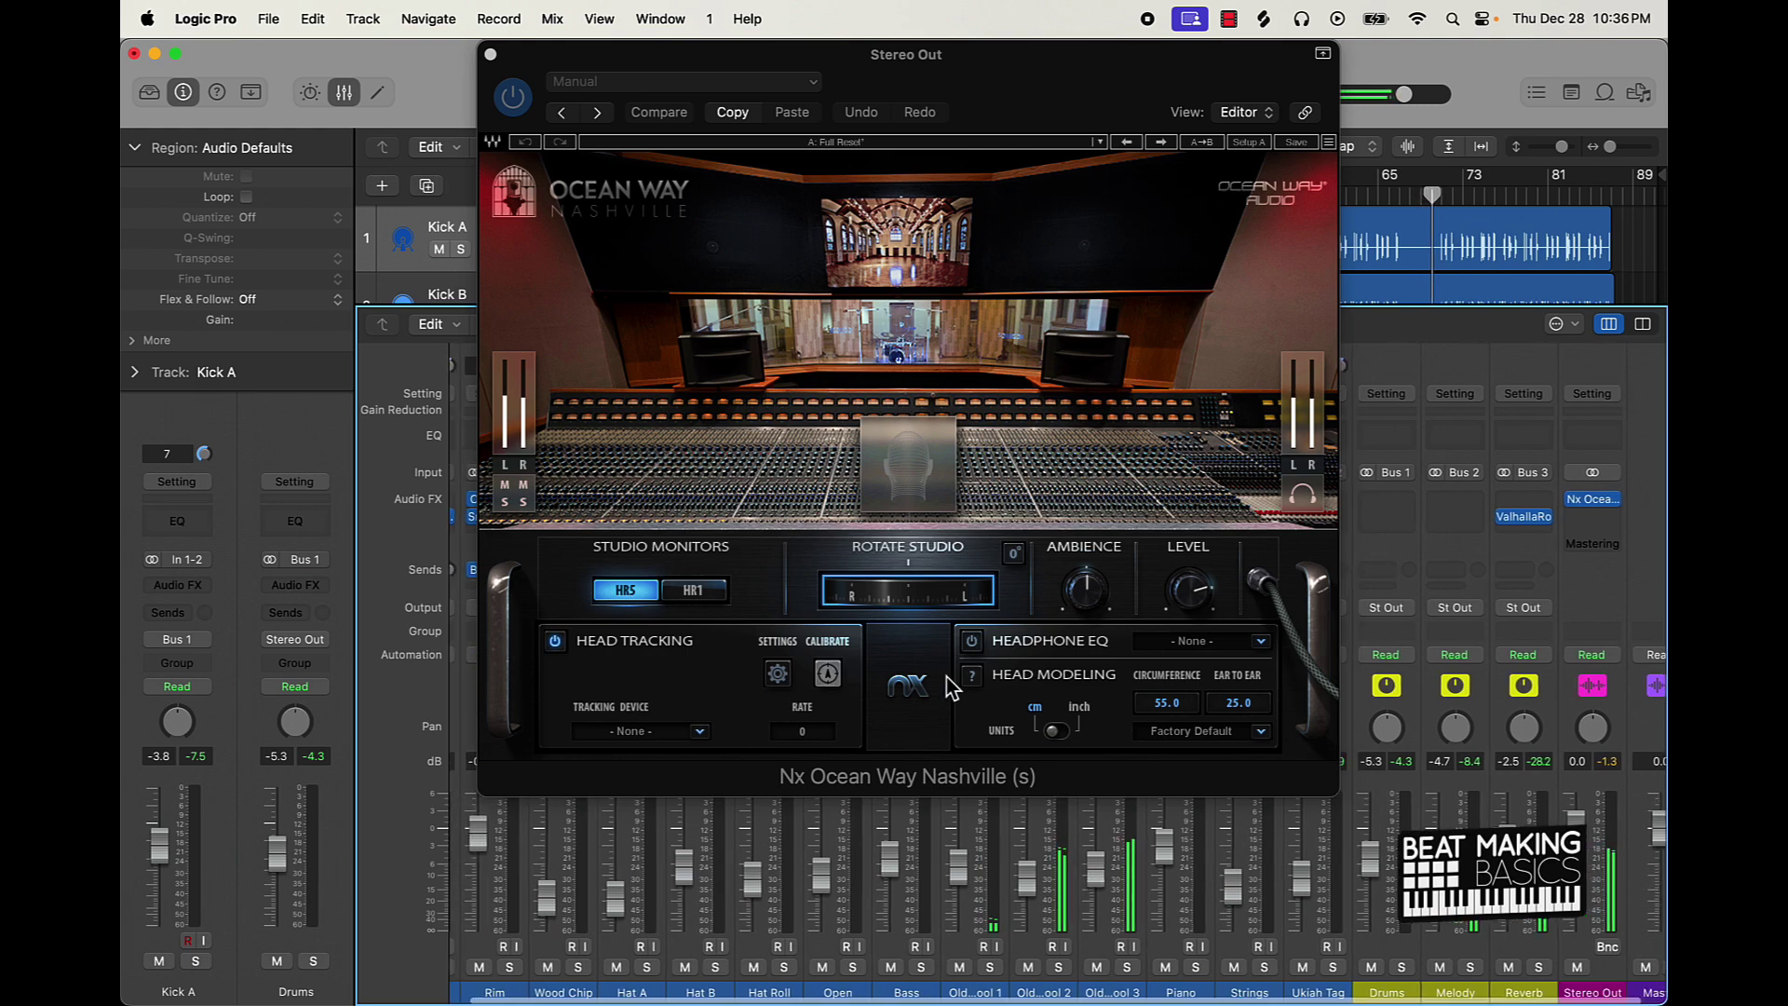
Step: Try an 11° studio rotation in Nx Ocean Way Nashville, reset it, and remove the plug-in from Stereo Out
mouse_move(910, 596)
mouse_down()
mouse_move(811, 610)
mouse_move(1006, 601)
mouse_move(932, 615)
mouse_up()
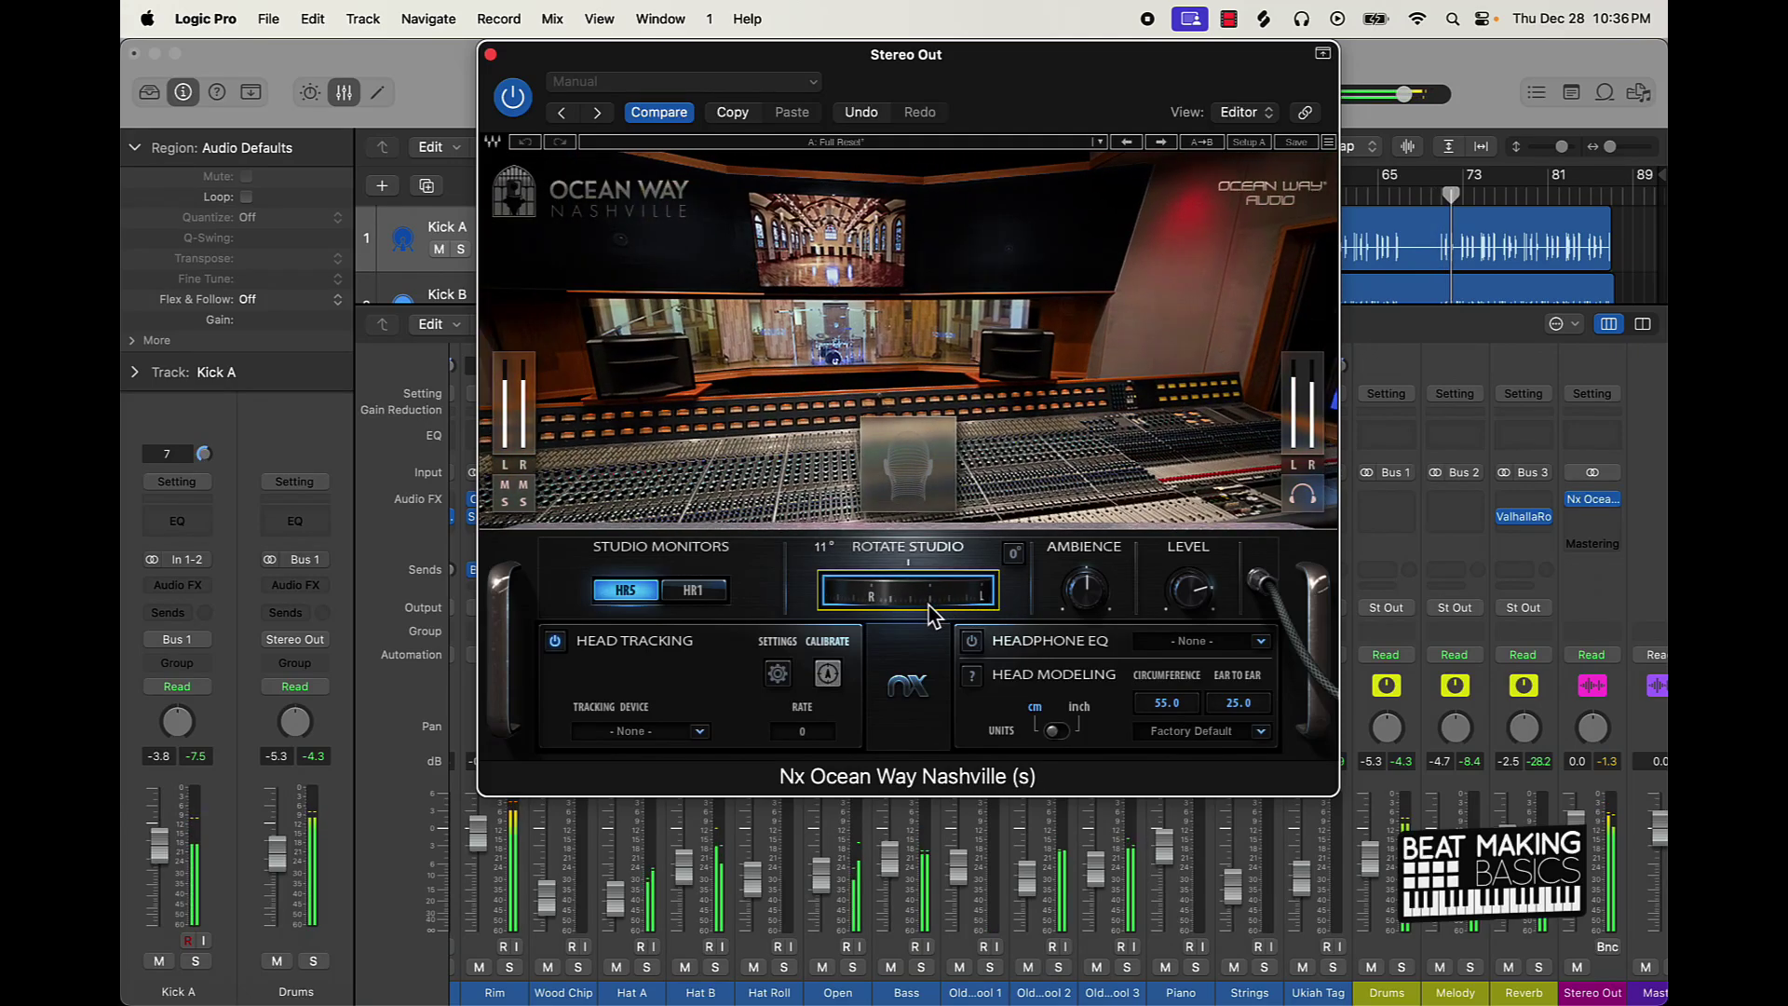
click(1018, 557)
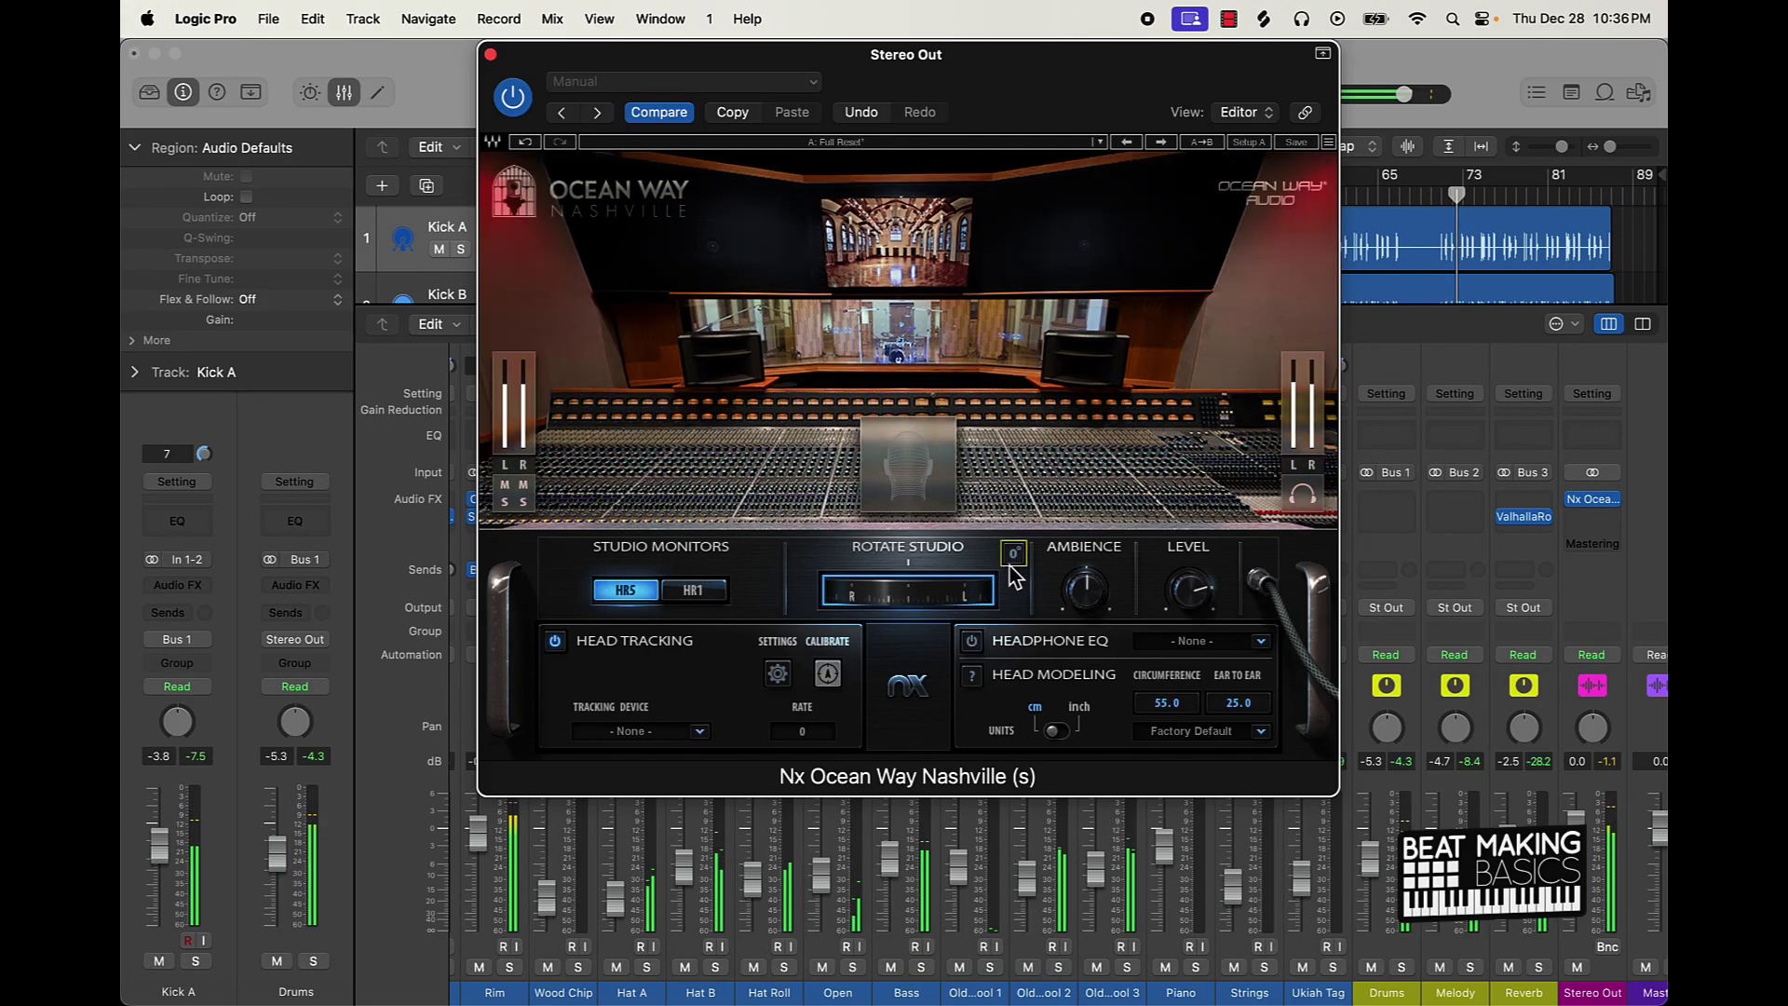
click(491, 55)
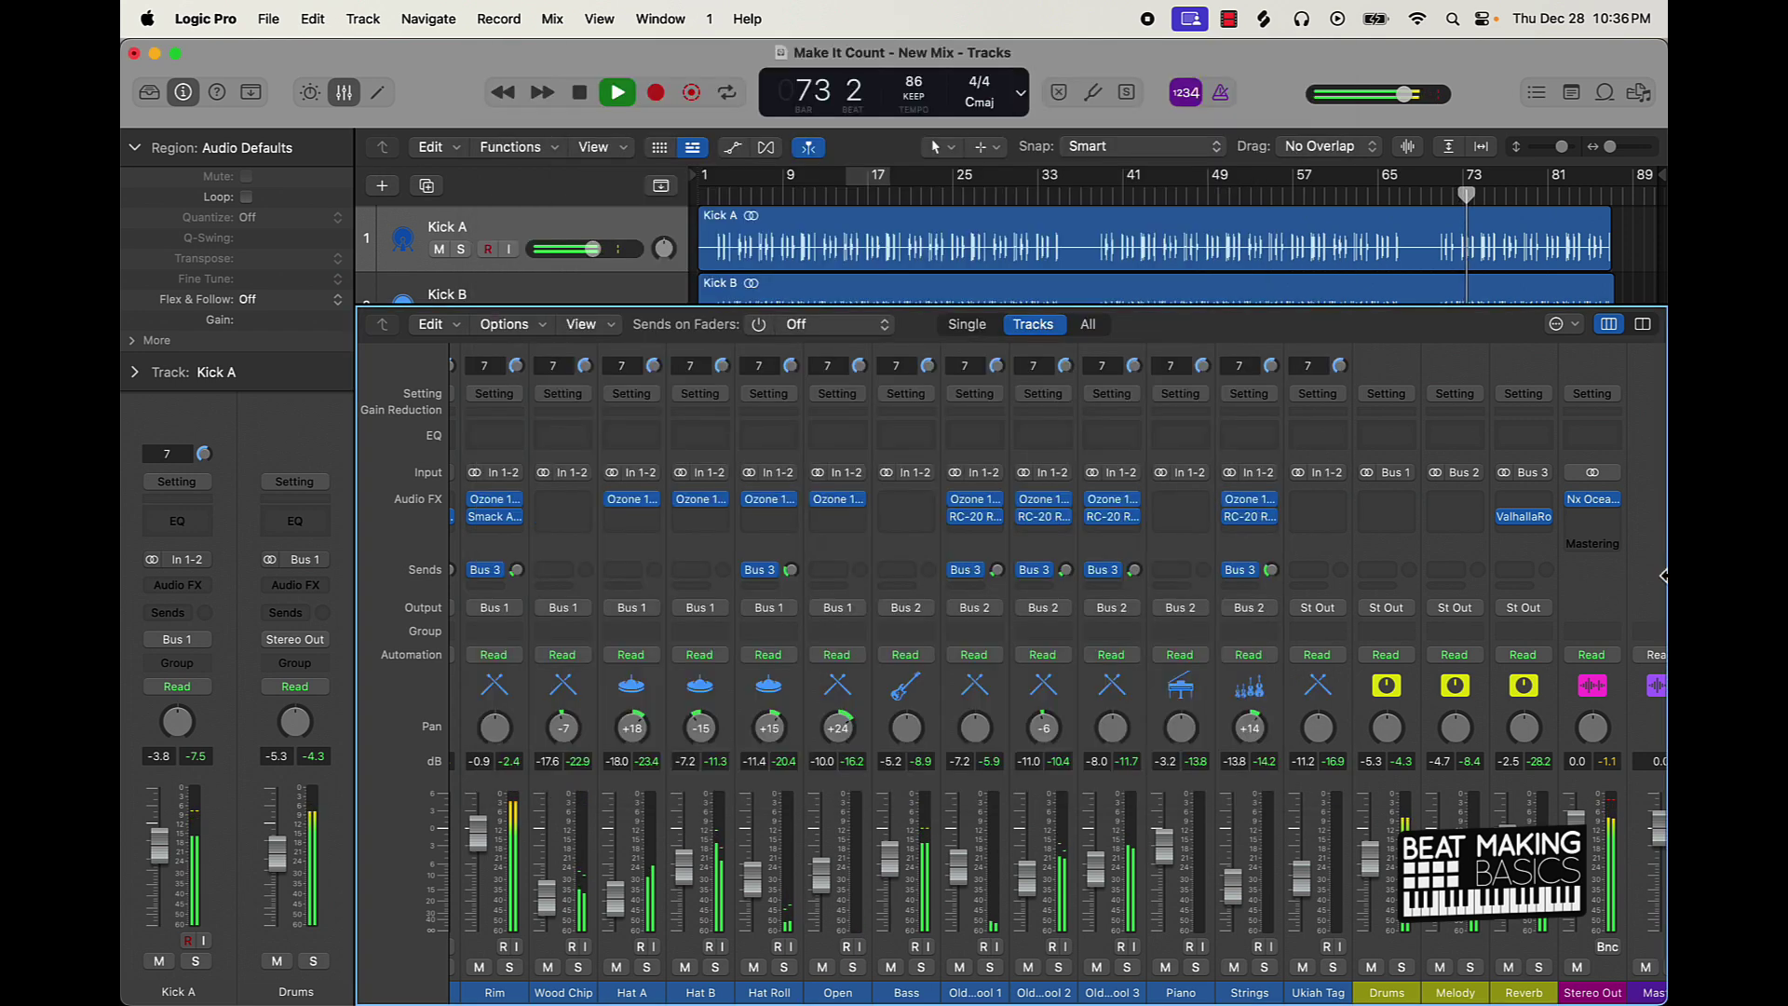
click(1618, 503)
click(1549, 519)
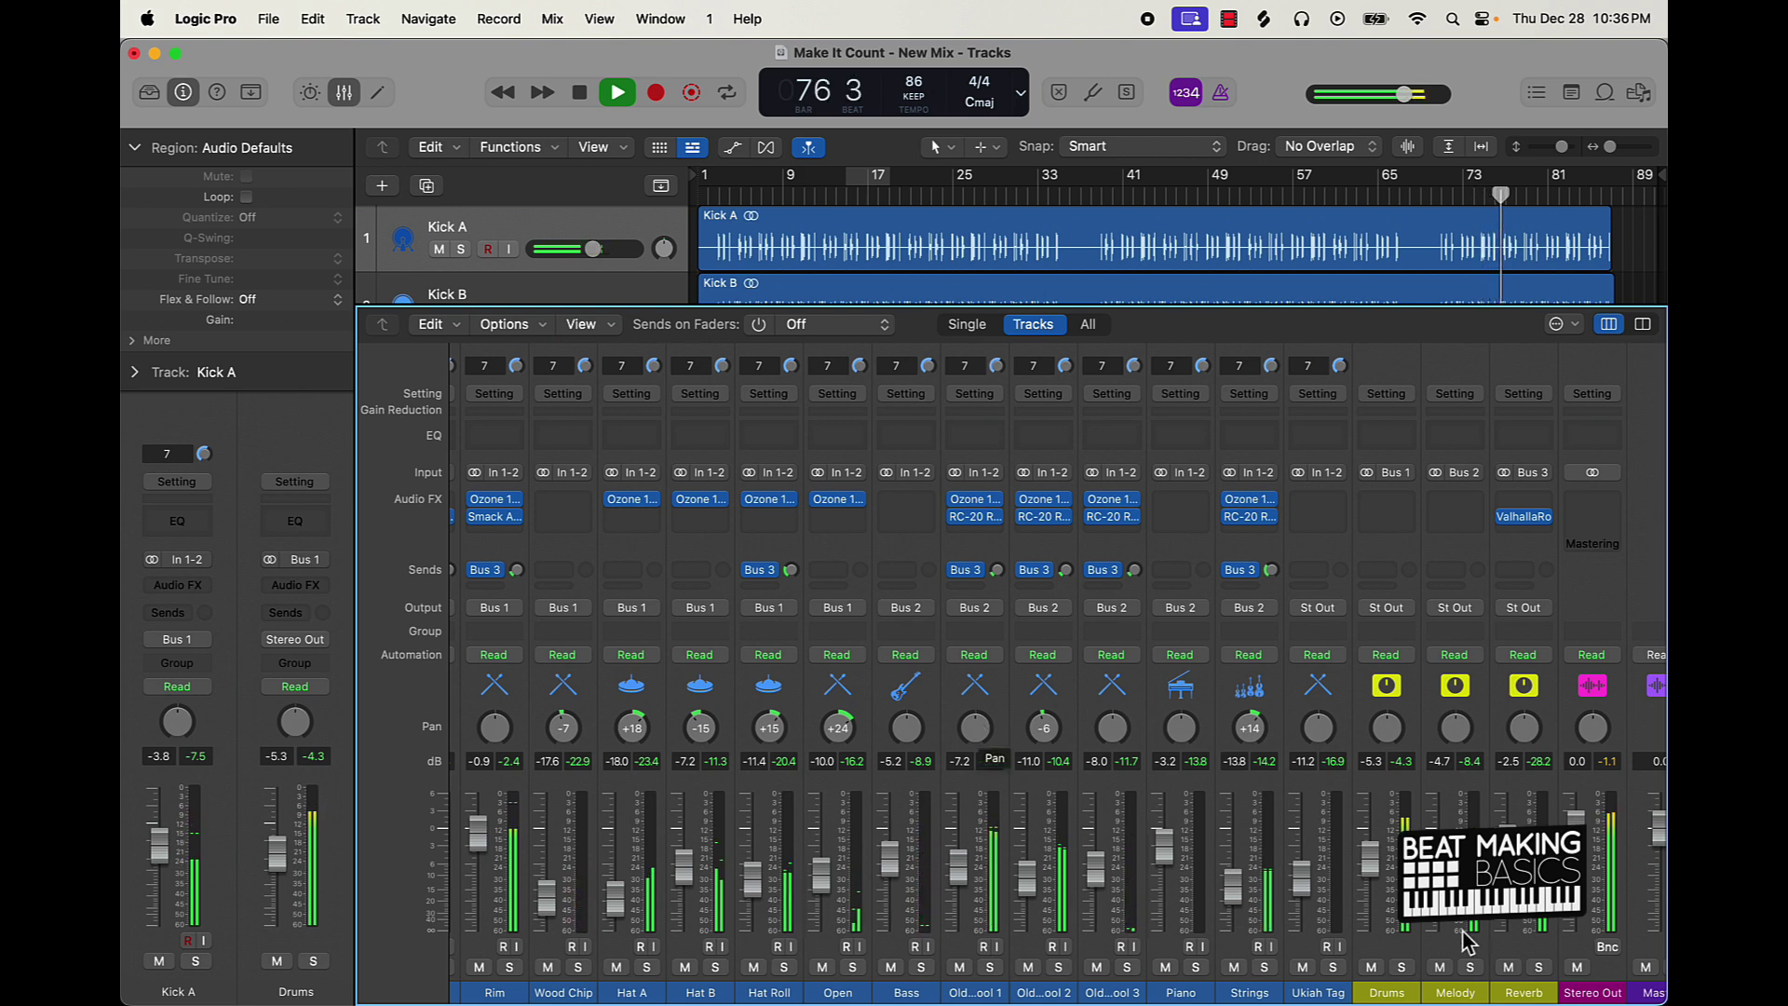
Step: Lower the Ukiah Tag, Drums, Melody and Reverb faders together to -11.9, -6.0, -5.4 and -3.2 dB respectively
drag(1525, 946, 1313, 941)
drag(1302, 878, 1302, 881)
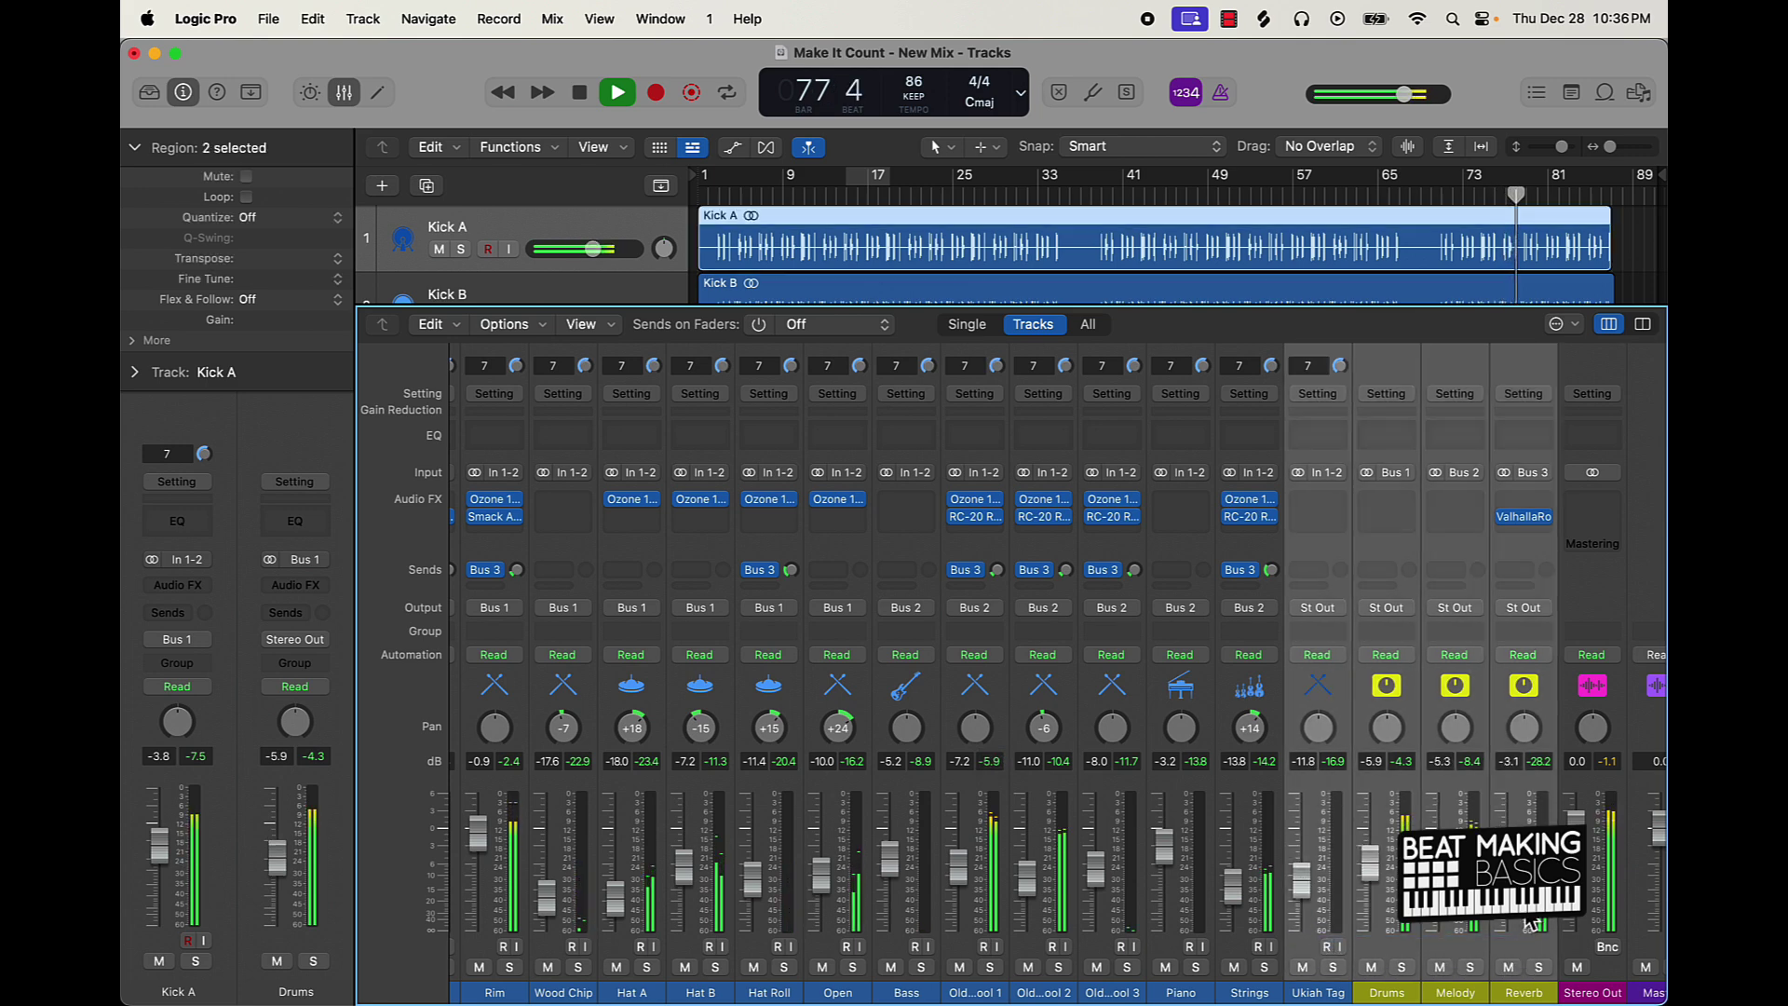
scroll(1530, 922, right, 2)
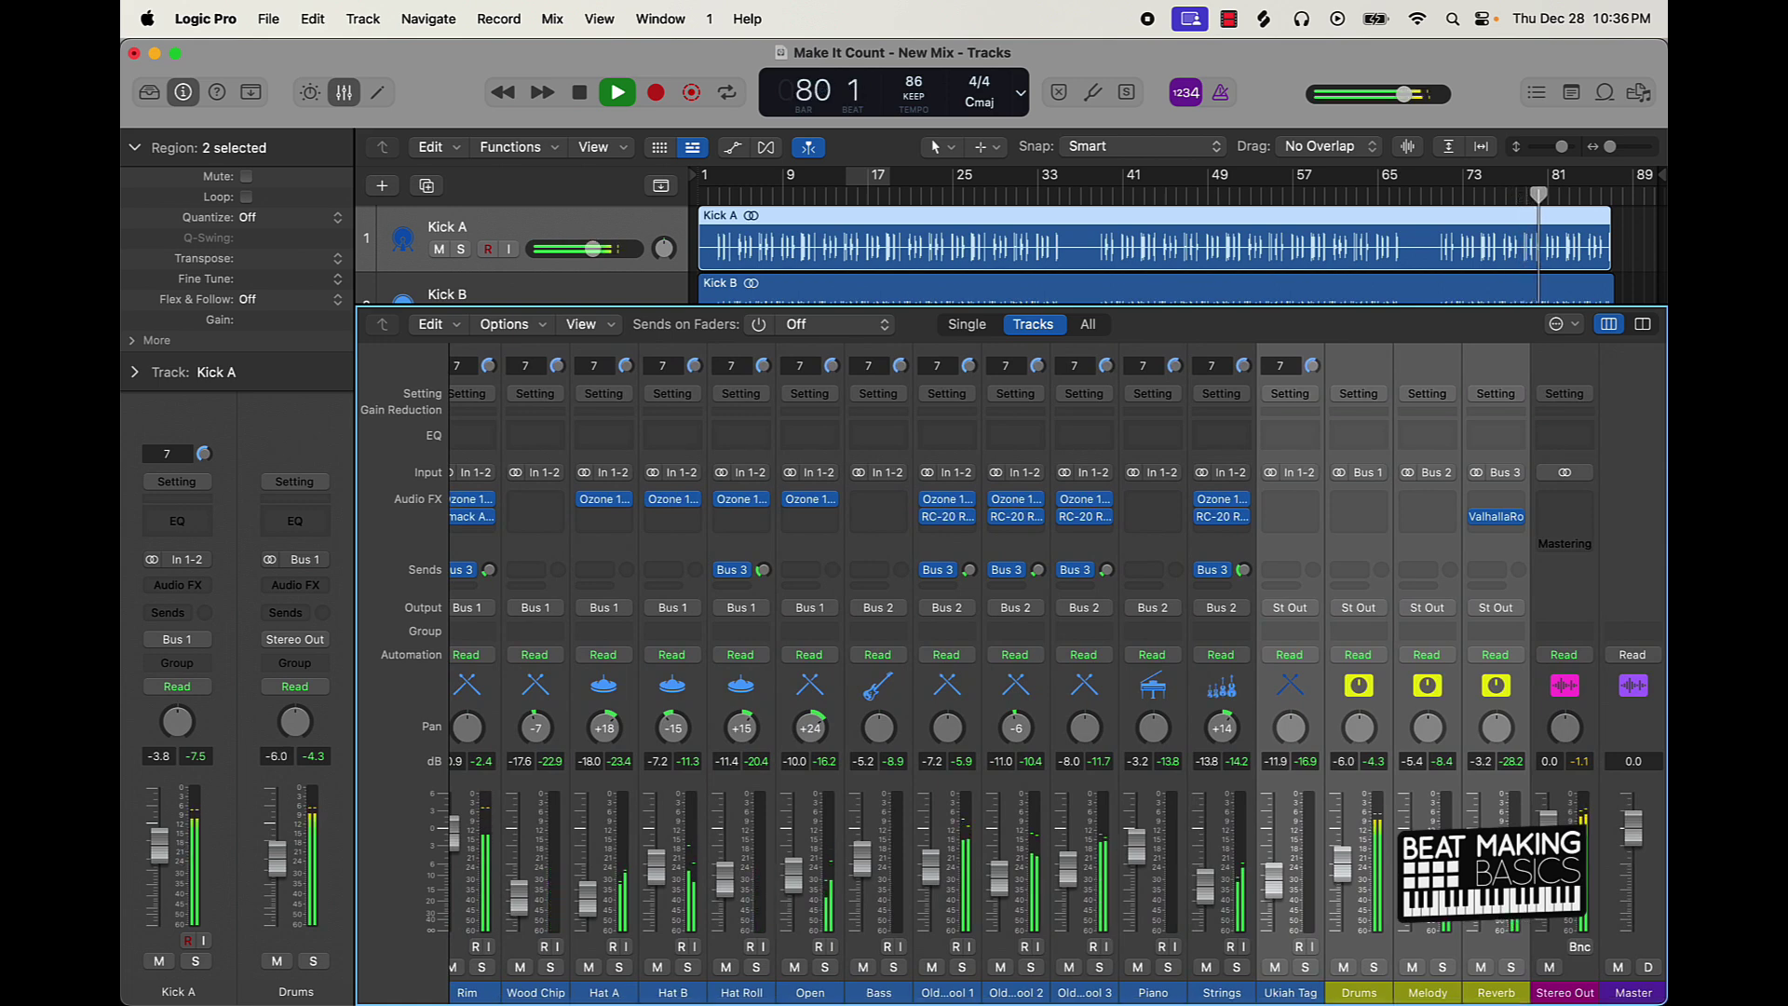
click(1657, 268)
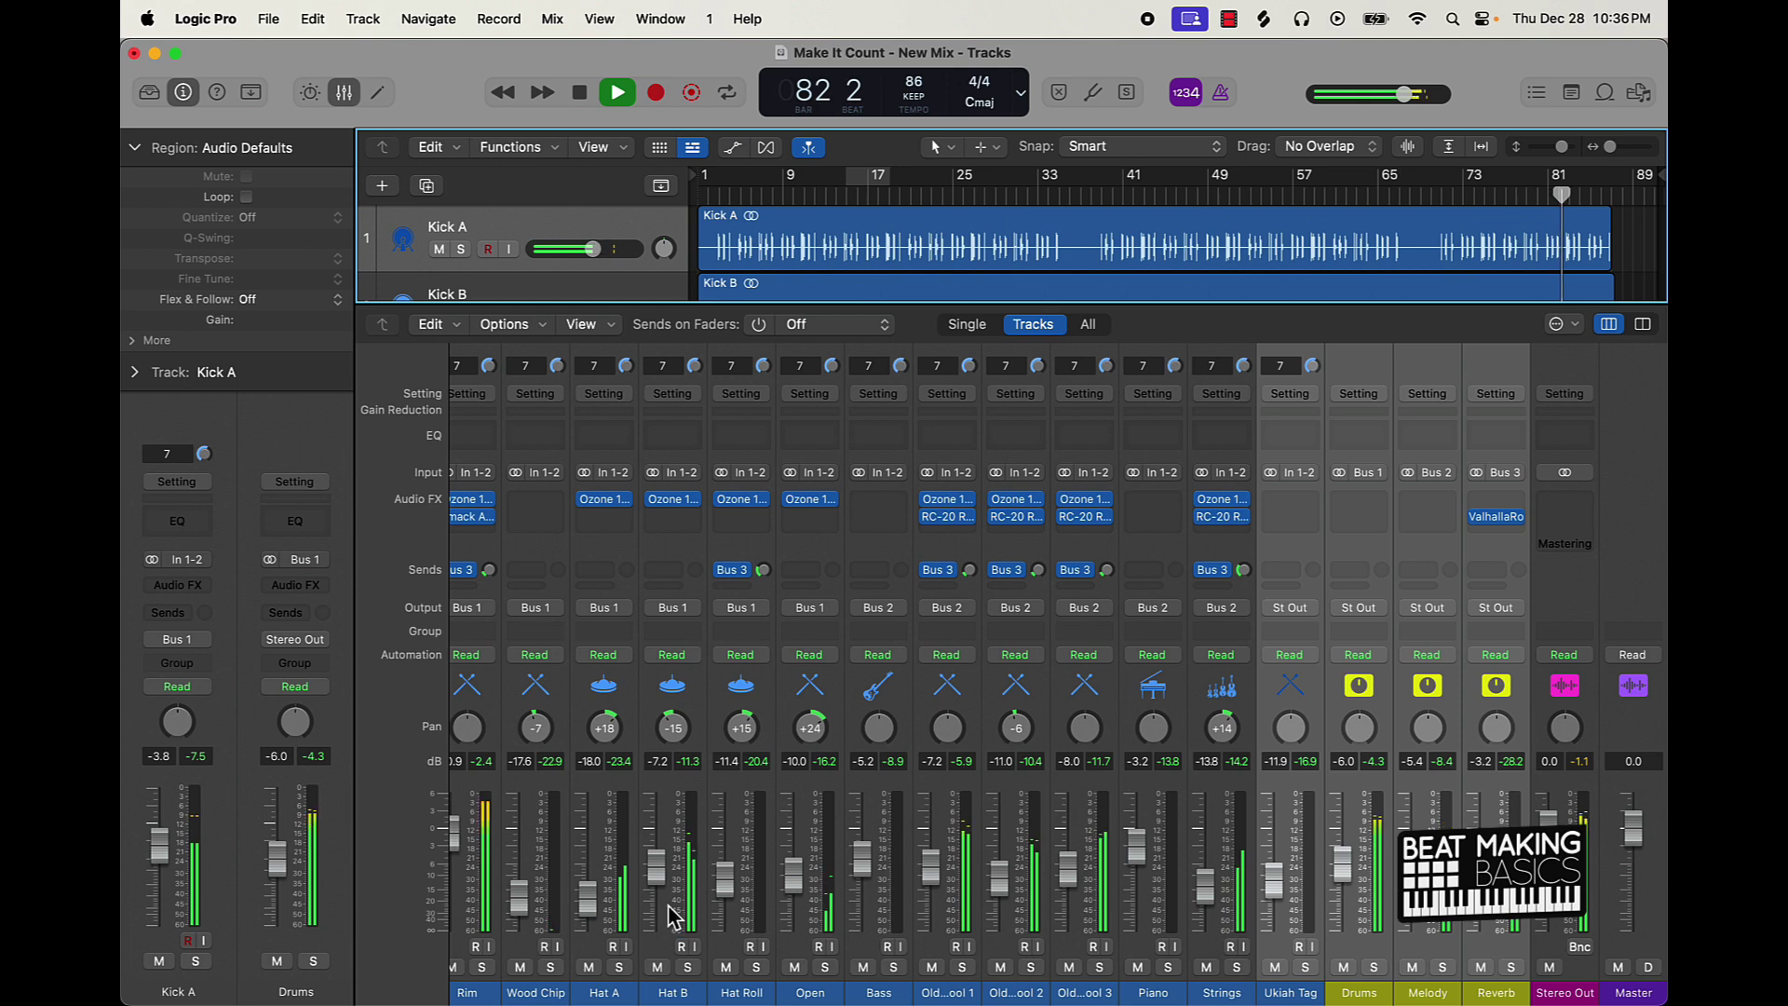
Step: Pan Hat B to -22 and raise the Hat Roll fader to -10.4 dB
drag(671, 727, 672, 738)
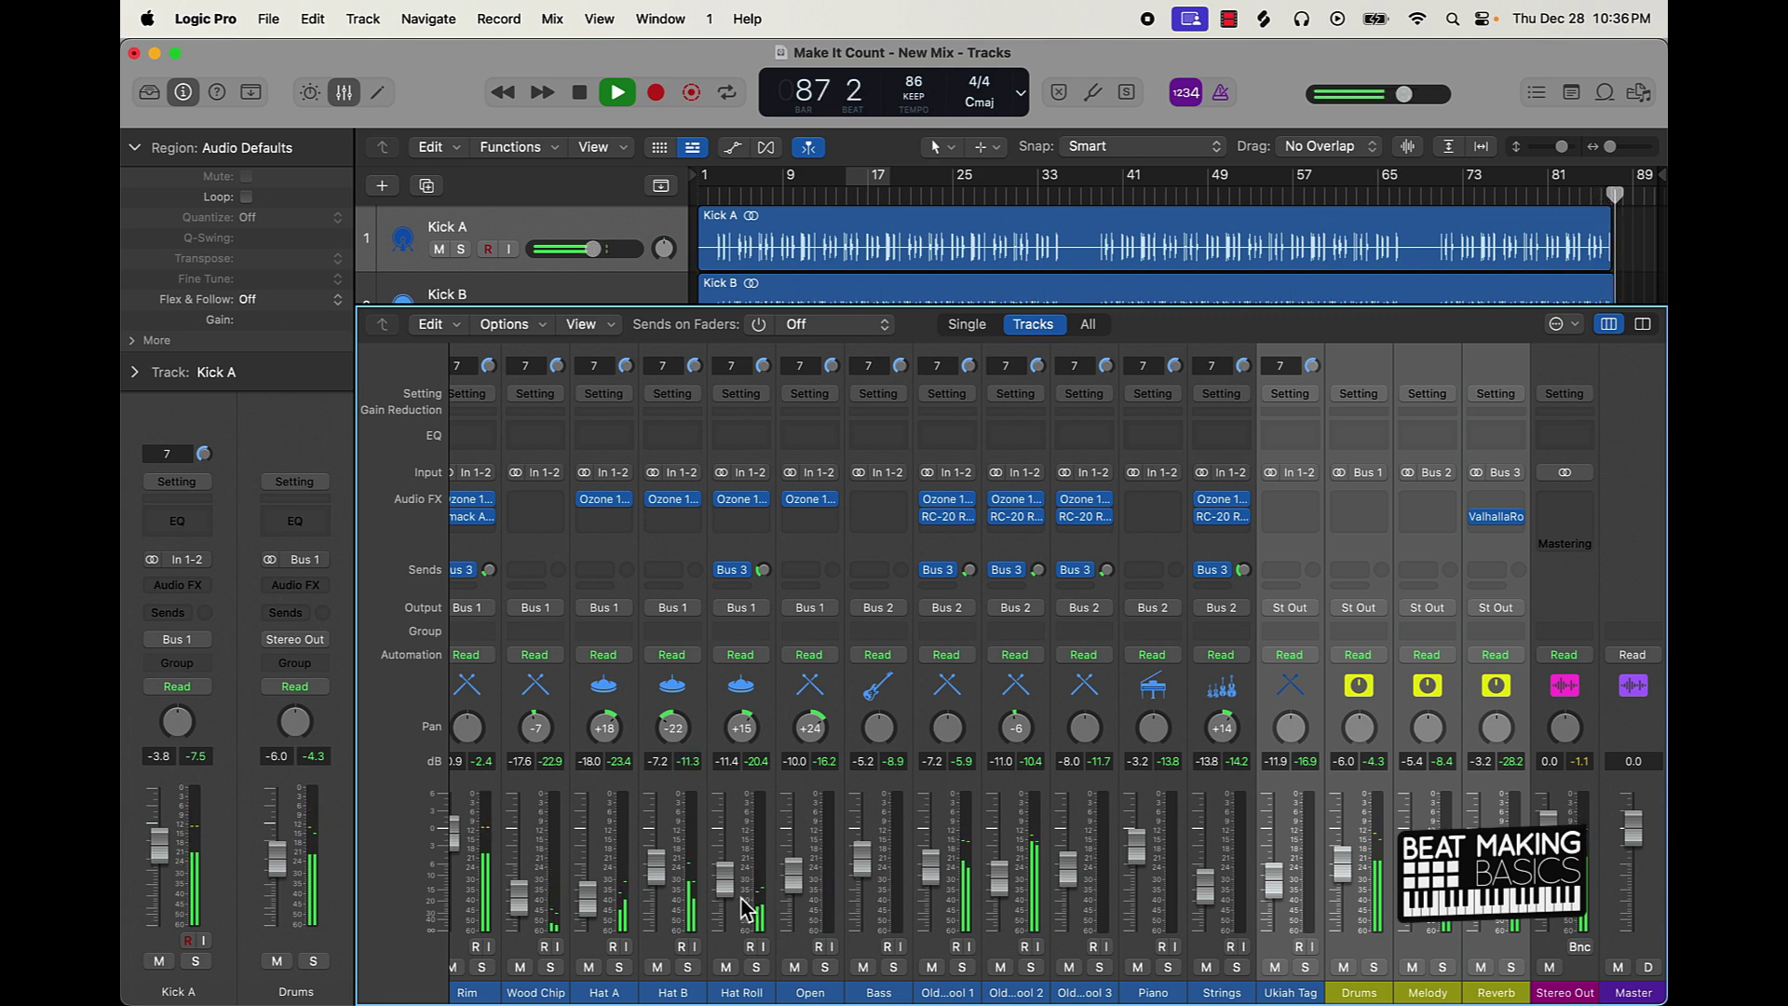
drag(735, 892, 735, 888)
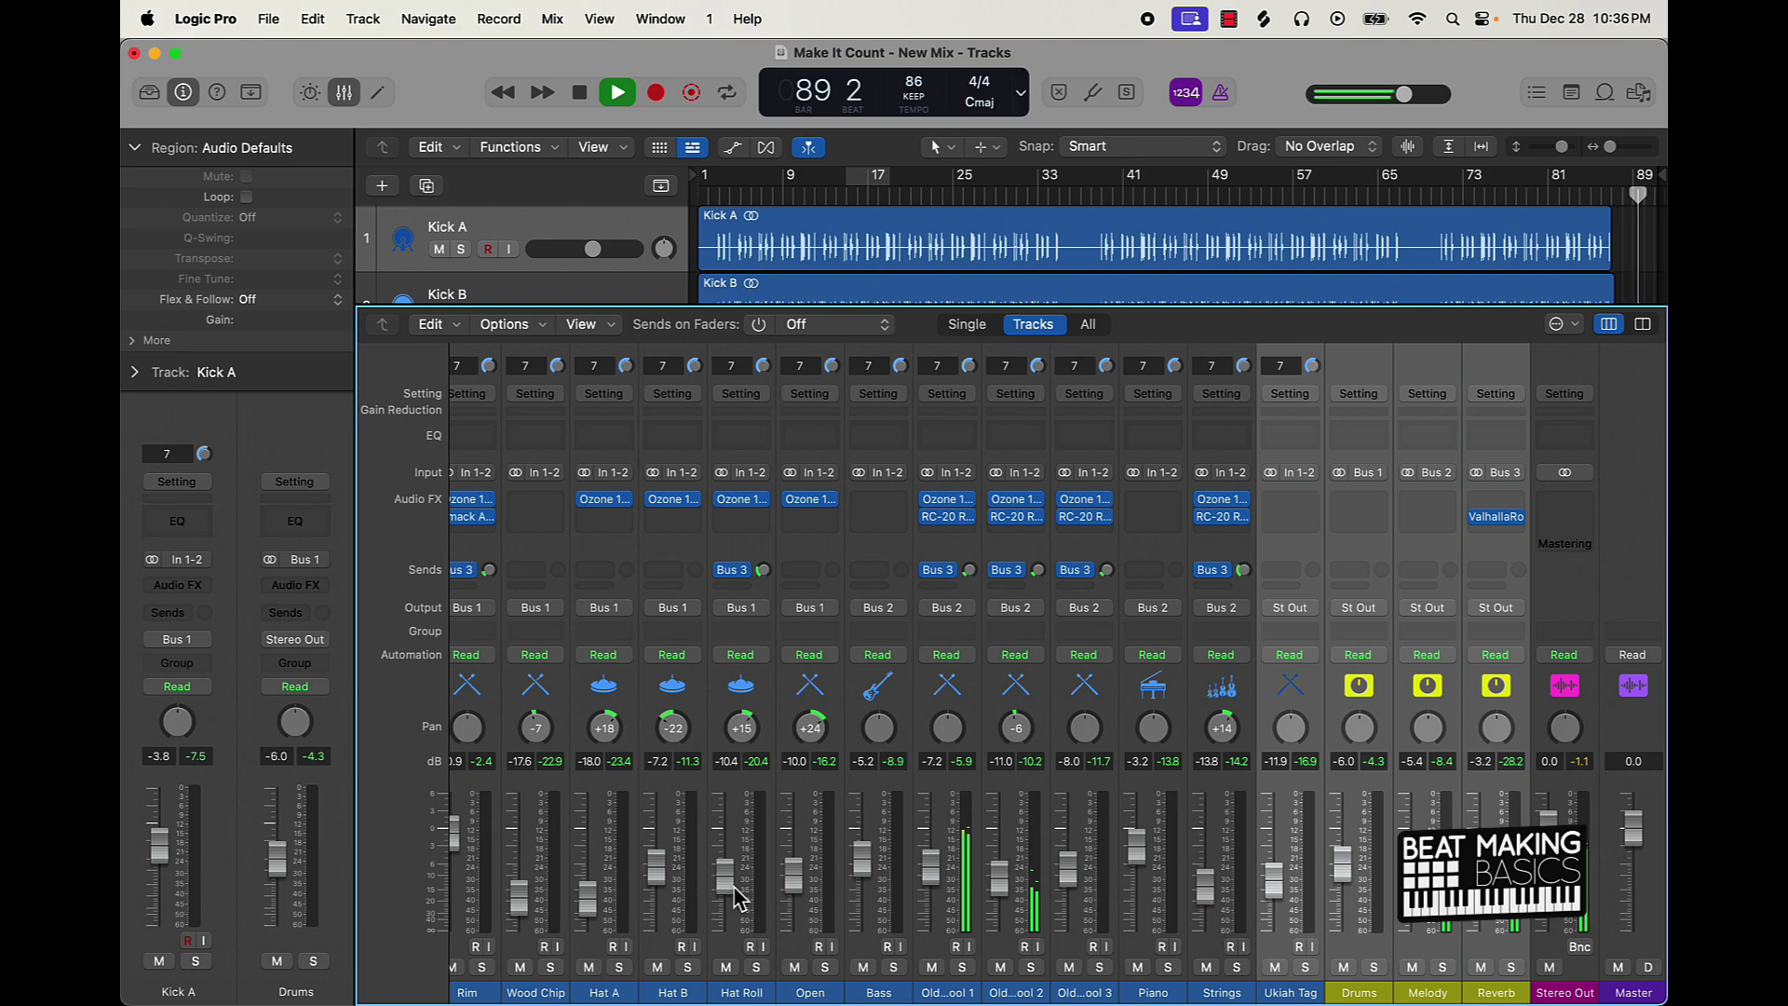
Step: Hide the mixer and split the Old School 1, Old School 2, Old School 3 and Piano regions at bar 89
click(353, 95)
scroll(1398, 764, down, 5)
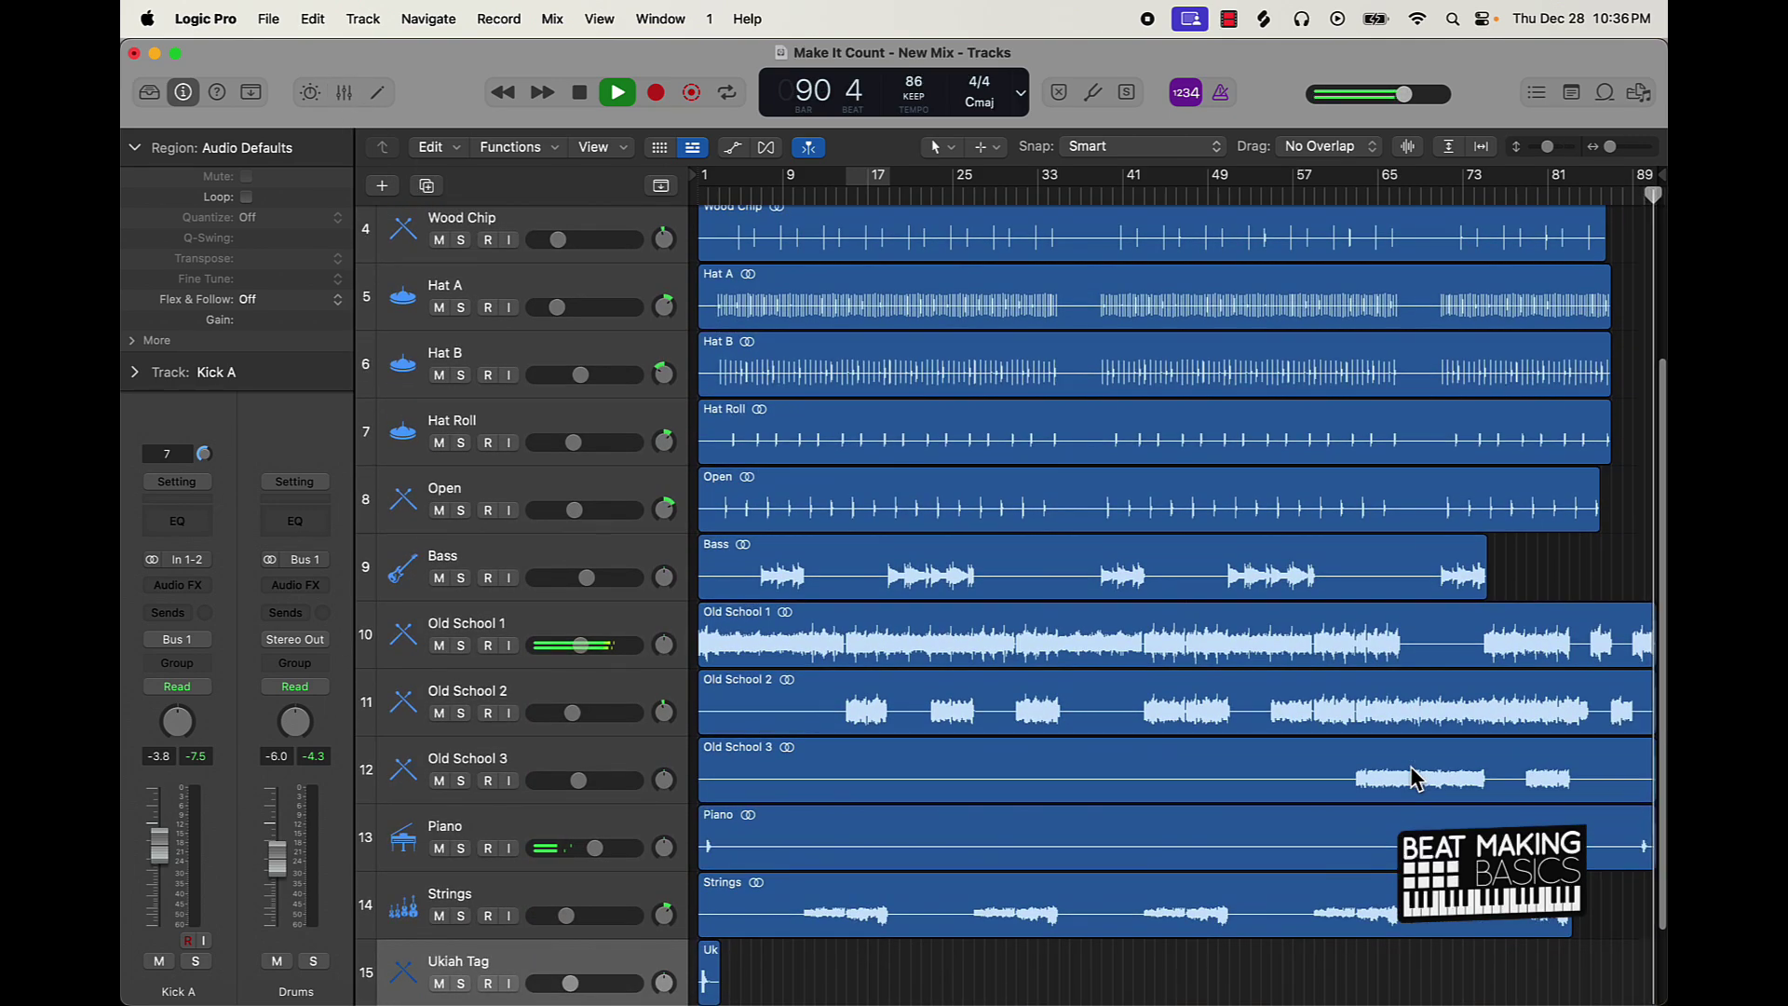
scroll(1412, 778, up, 10)
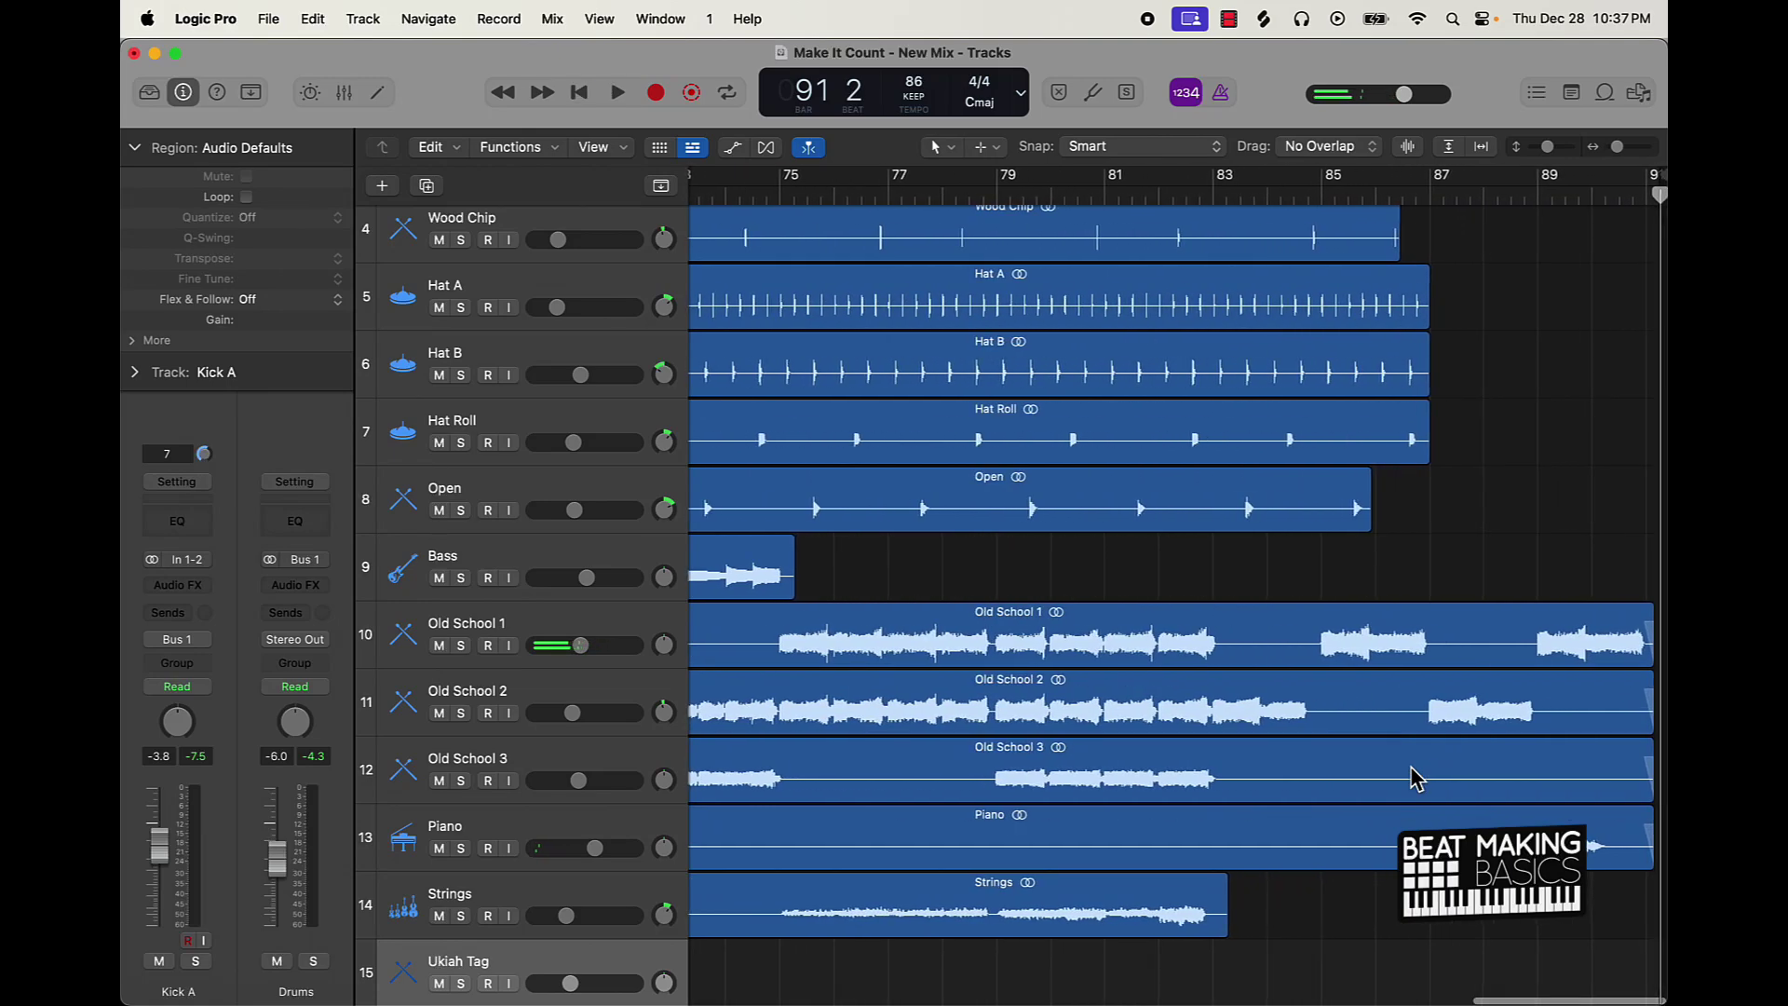
drag(1552, 198, 1541, 207)
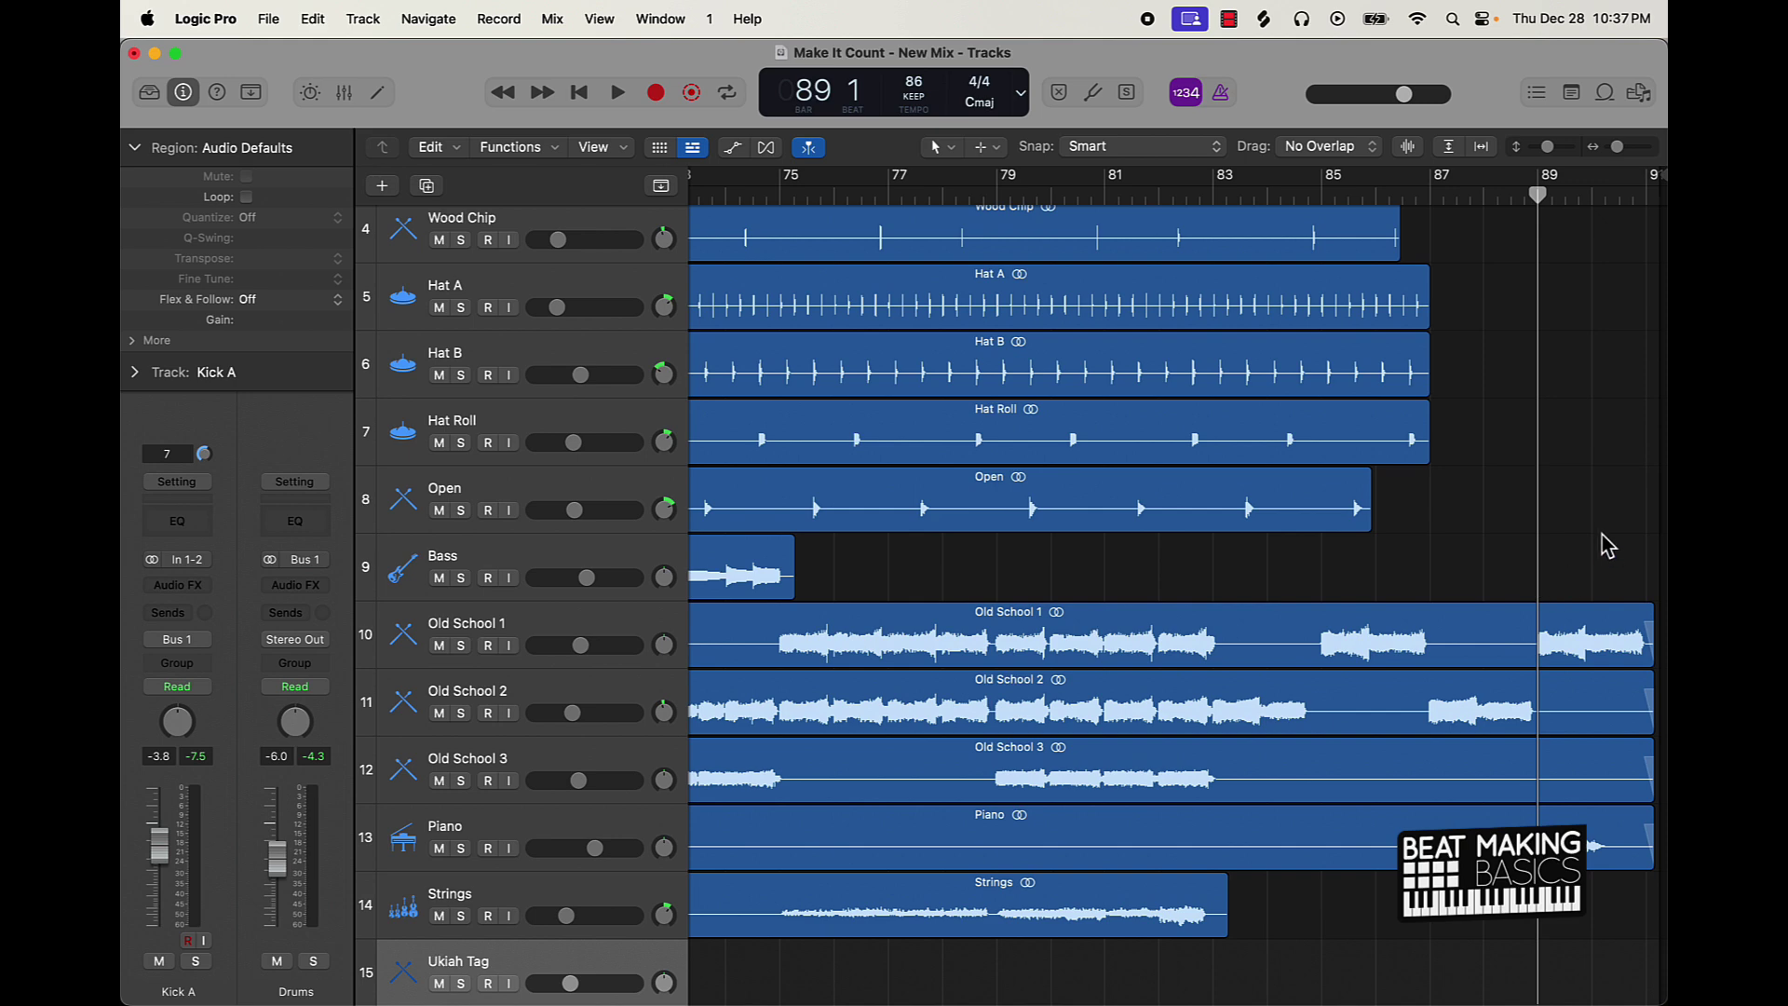
drag(1609, 554, 1595, 862)
key(super+t)
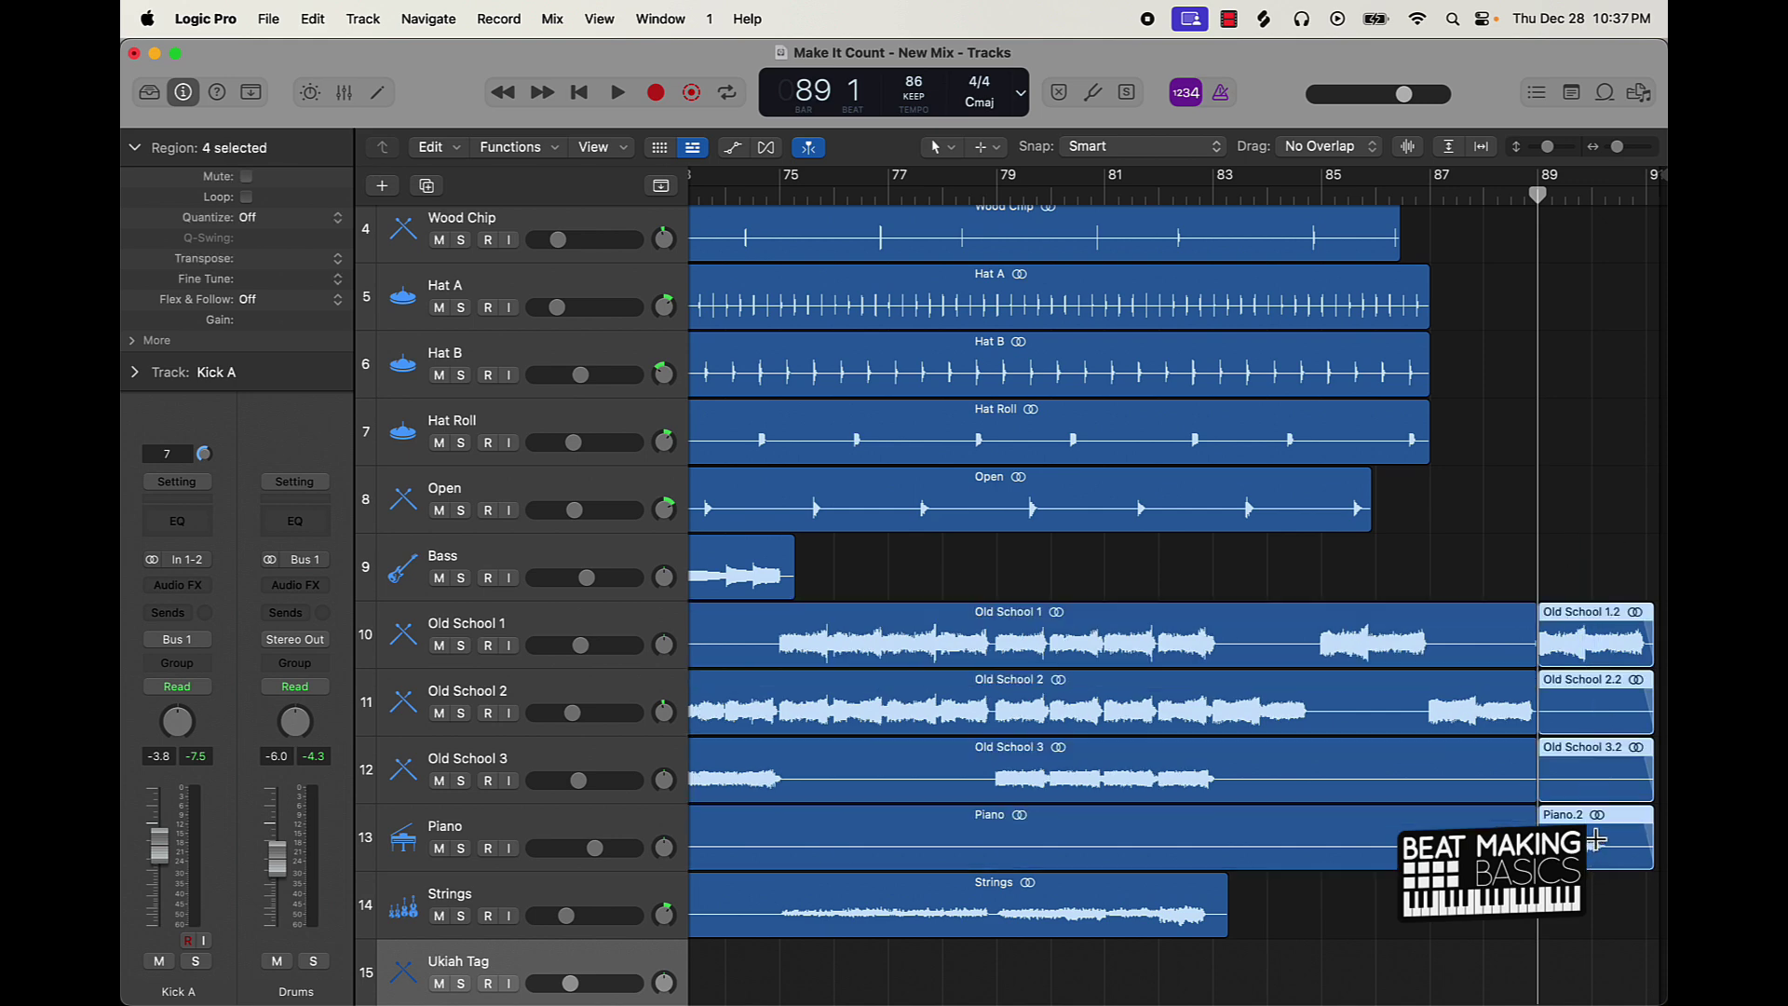
Step: Play the ending from bar 85, stop, and move the four split-off end regions earlier to start at bar 87
click(1323, 203)
key(space)
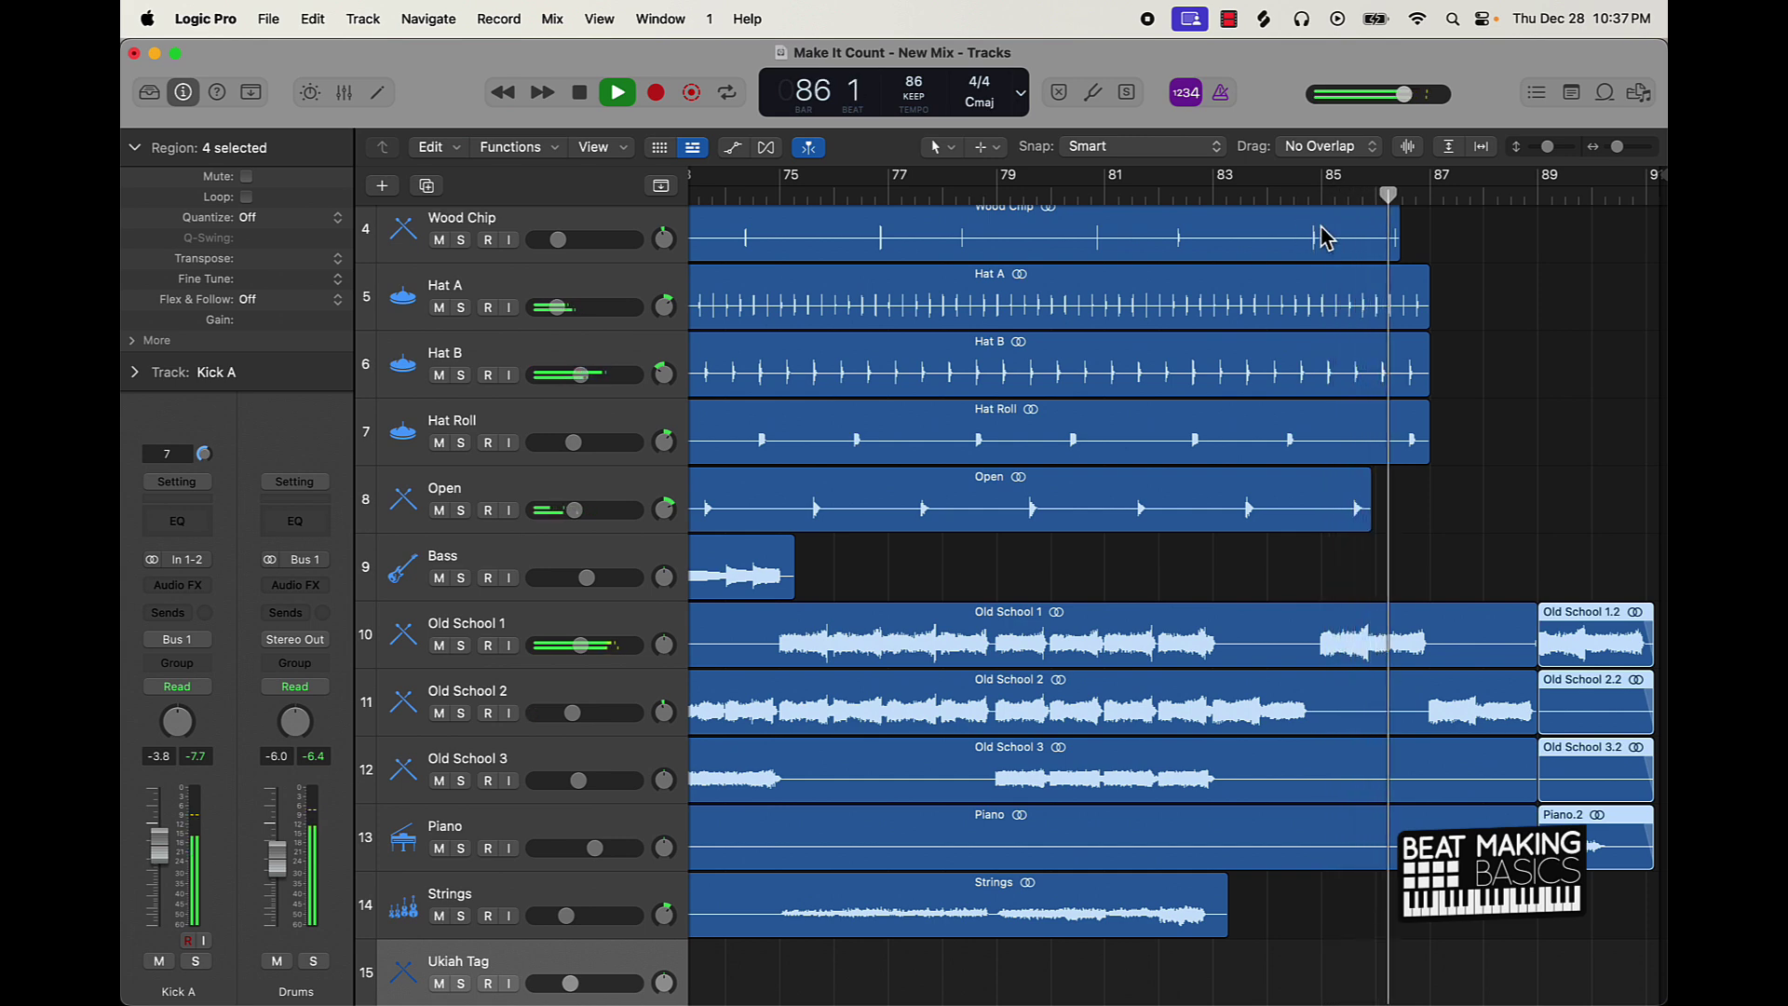
key(space)
drag(1499, 585, 1427, 838)
drag(1550, 541, 1483, 862)
ctrl+alt+click(1488, 587)
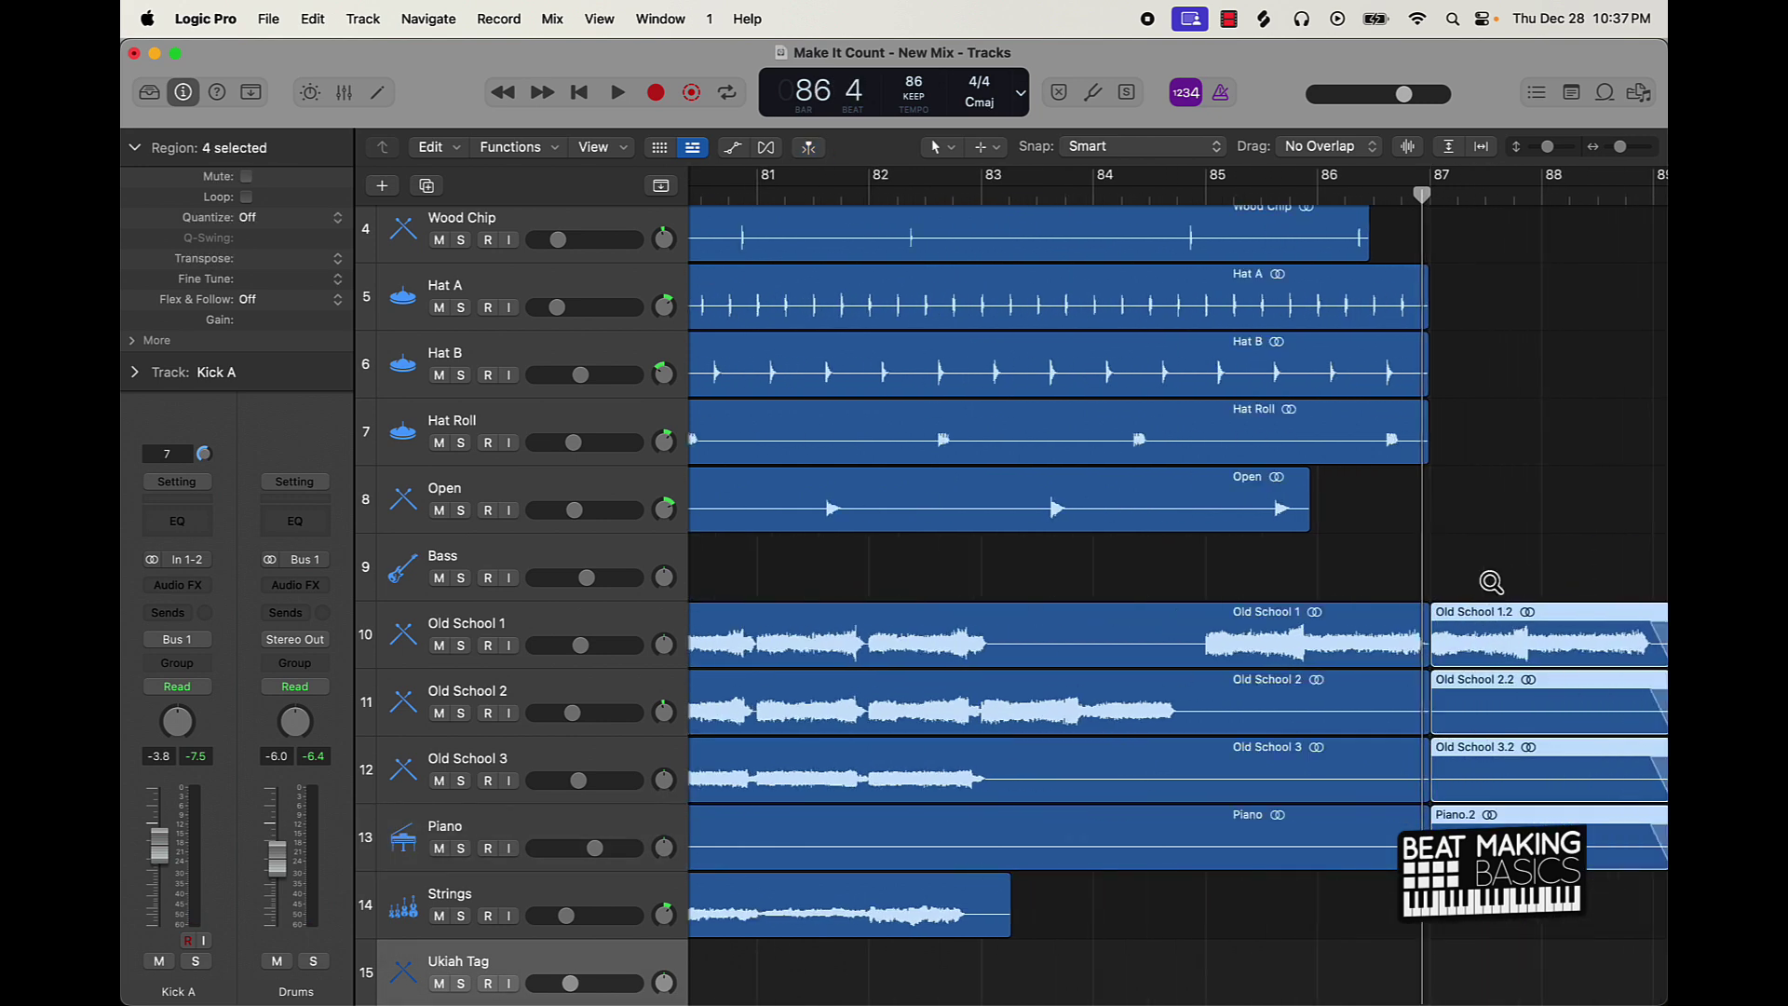
ctrl+alt+click(1490, 582)
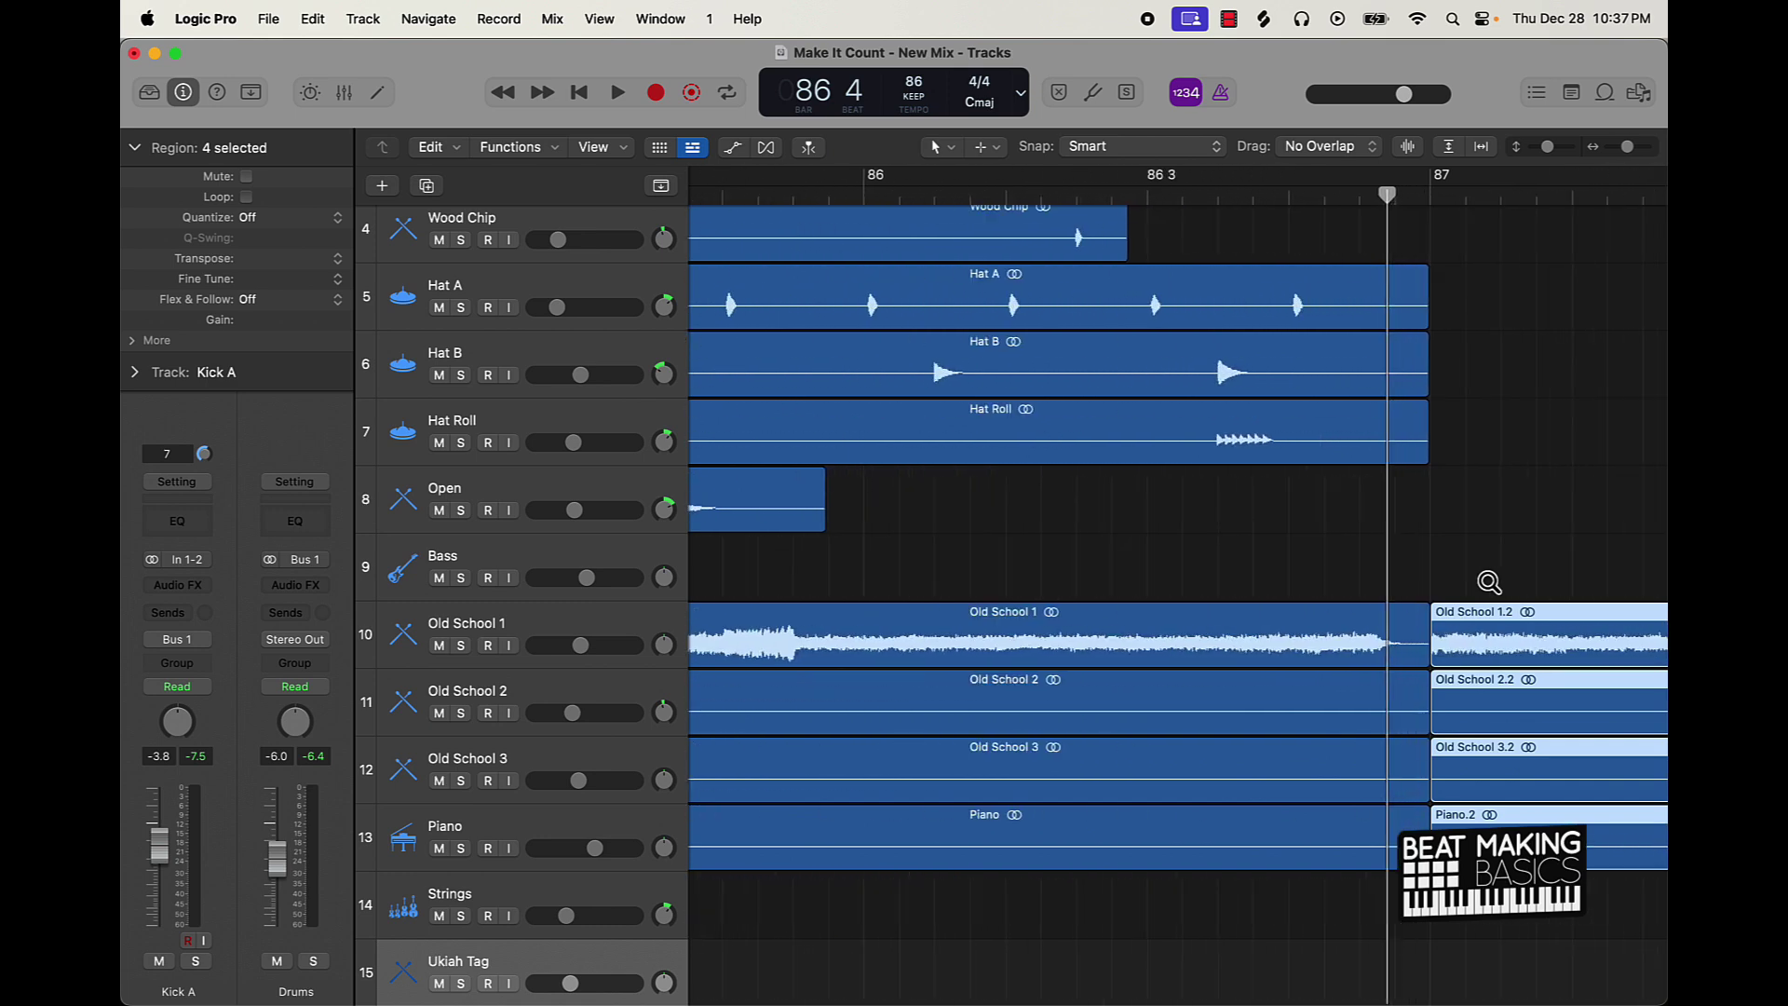
scroll(1490, 582, down, 4)
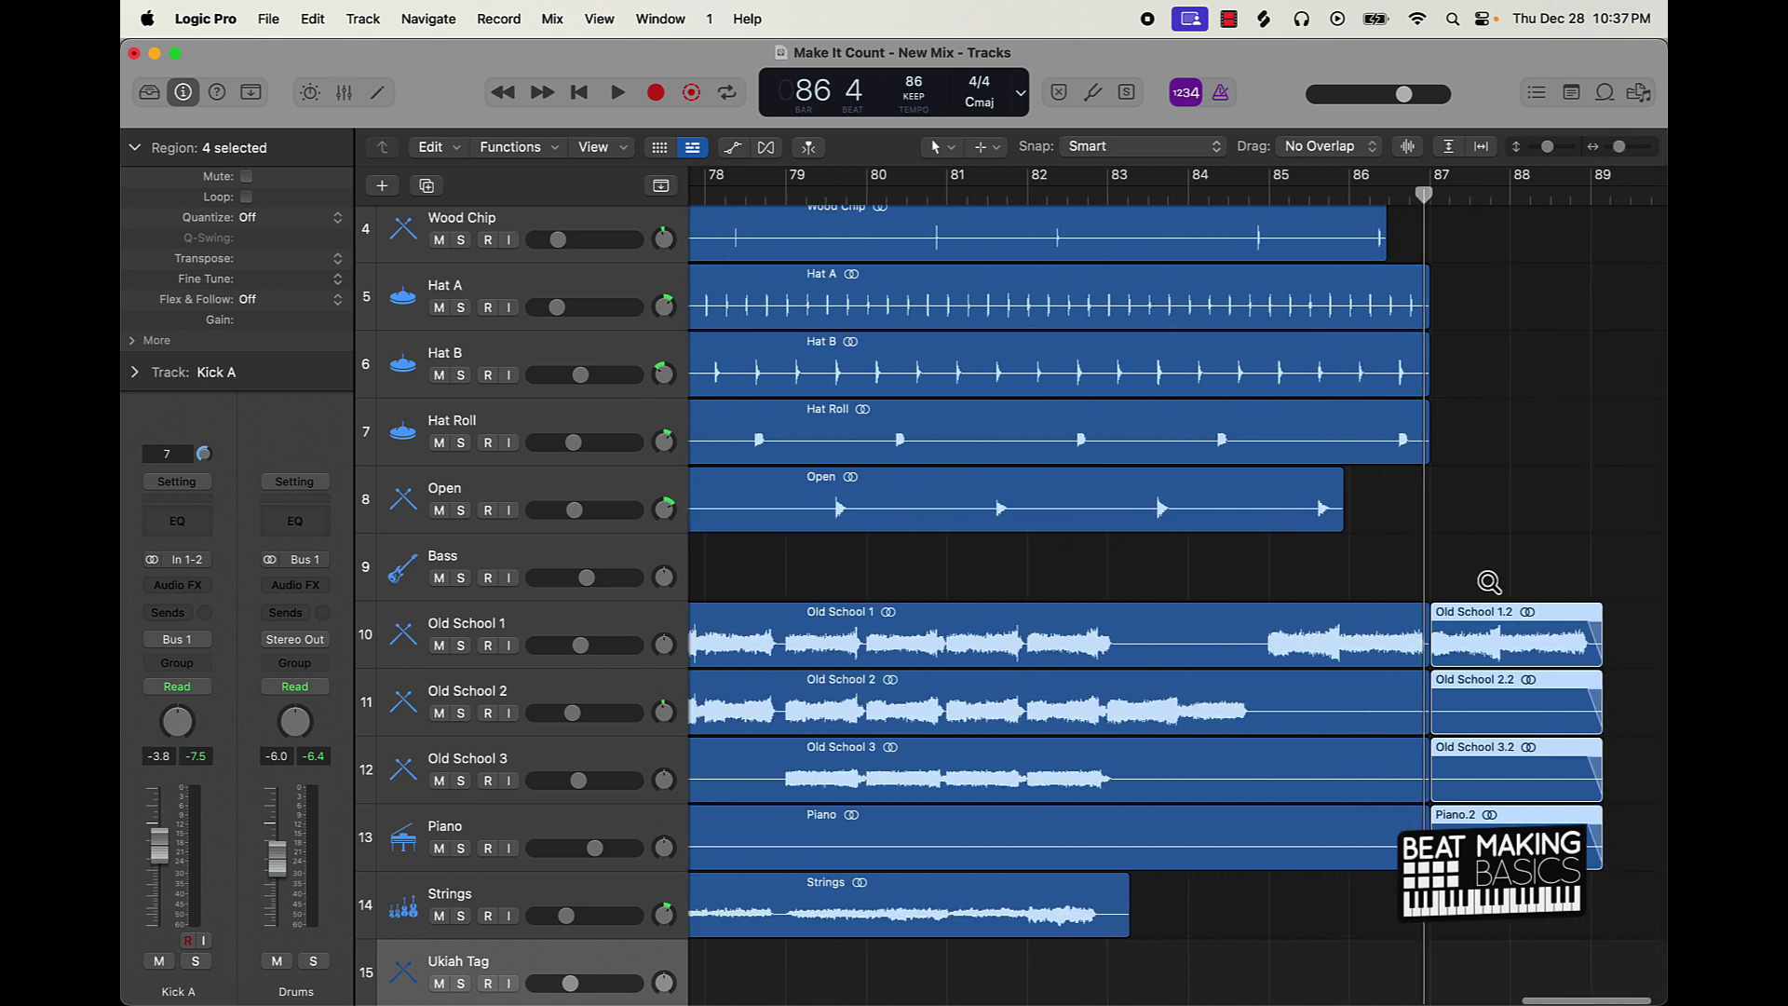
Step: Move the end-of-project marker back to about bar 89, at the end of the shifted regions
scroll(1549, 436, right, 2)
scroll(1549, 436, left, 1)
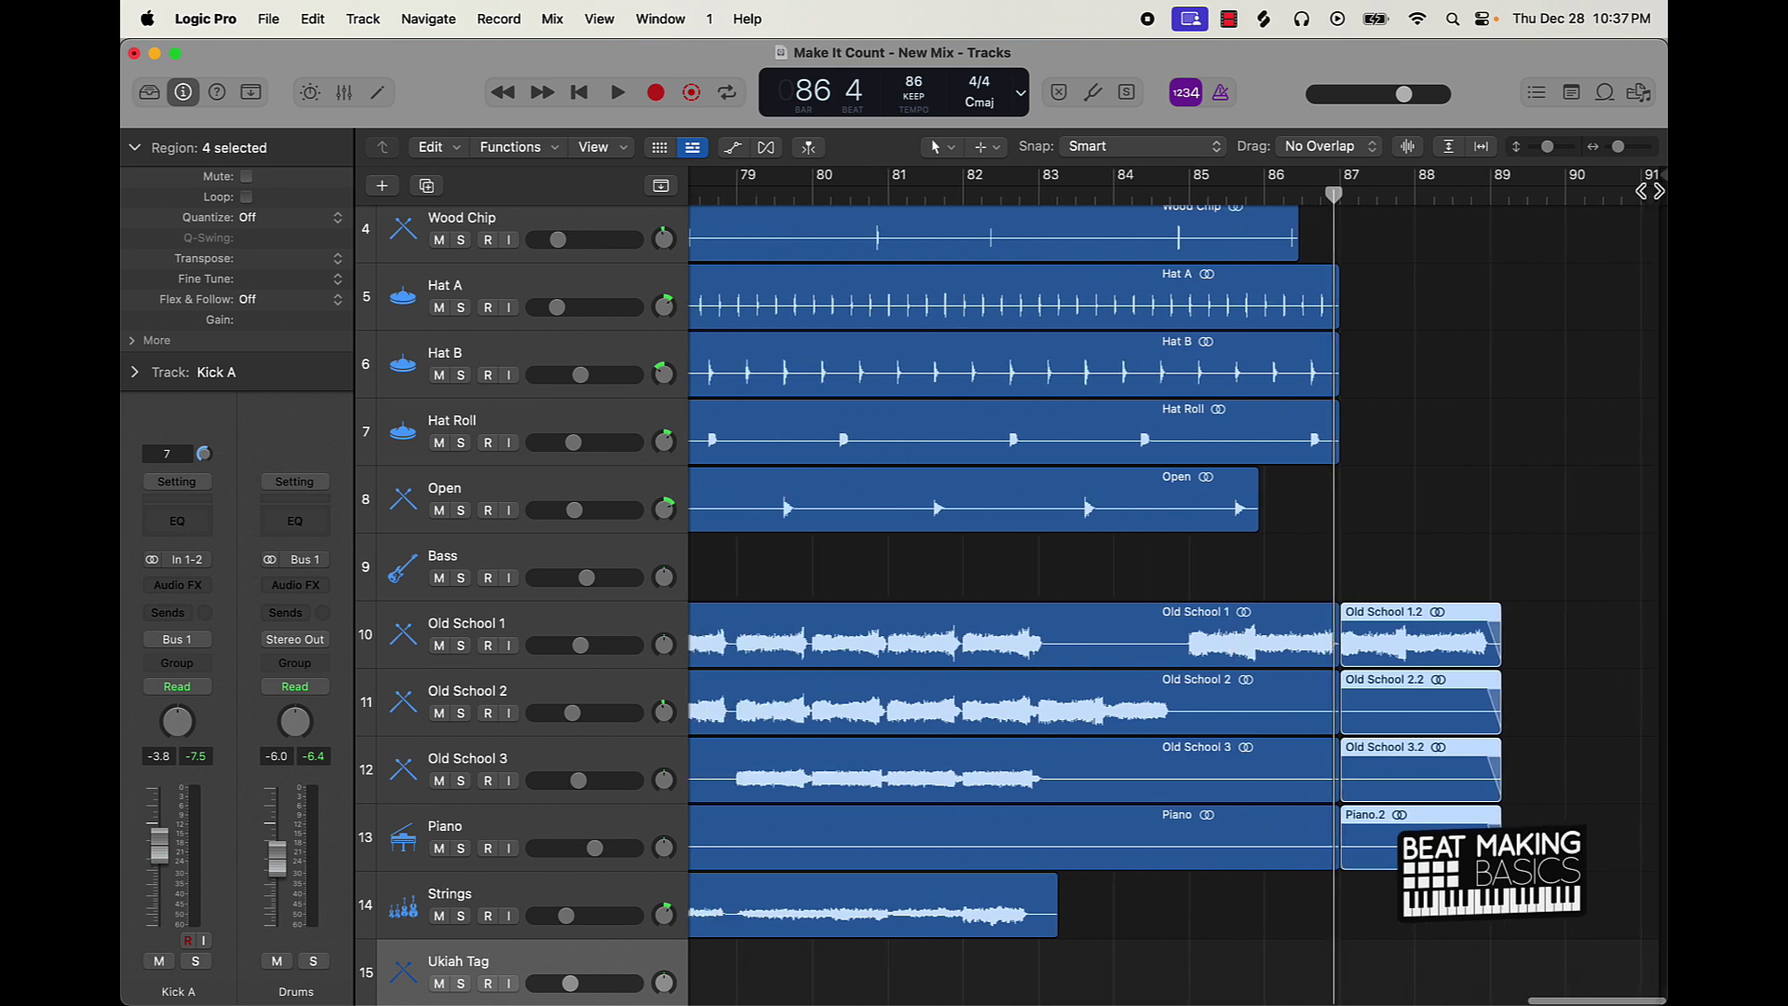
drag(1663, 190, 1509, 283)
click(1560, 405)
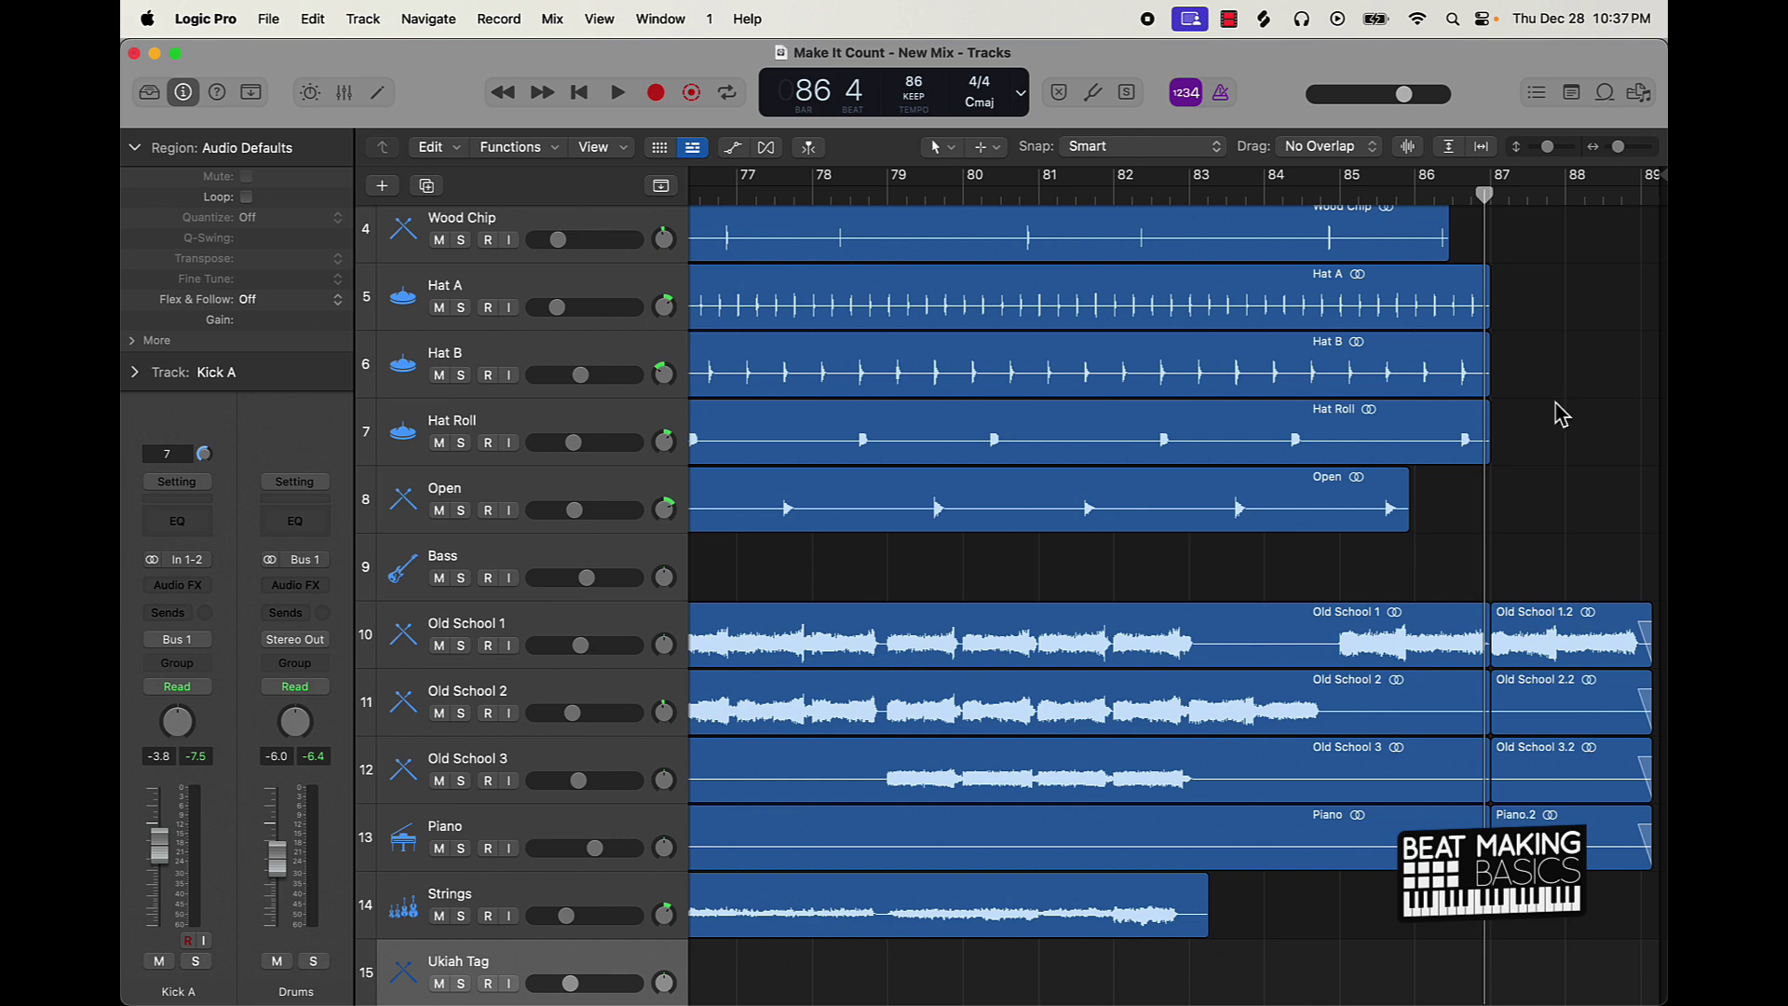
Step: Play the edited ending from around bar 86 and raise the Piano track's volume to -1.2 dB
key(Return)
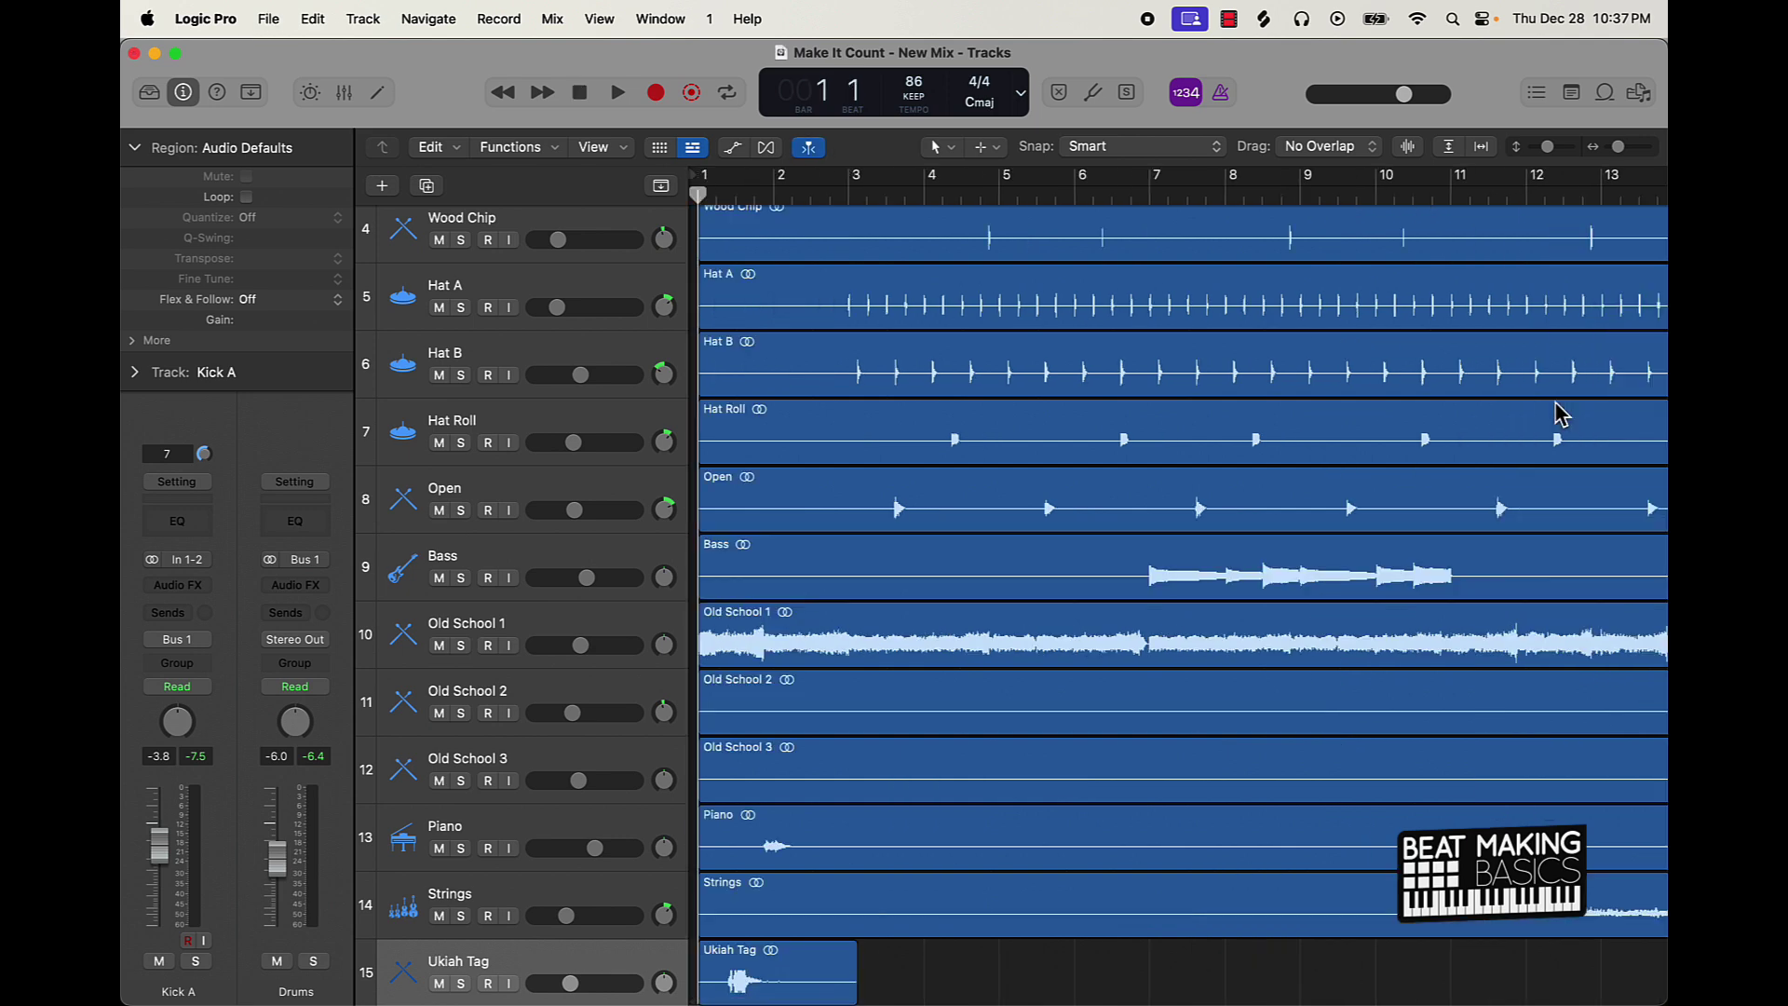
scroll(1562, 415, up, 5)
scroll(1562, 414, down, 10)
scroll(1562, 414, right, 1)
scroll(1562, 415, left, 1)
click(1623, 194)
key(space)
scroll(1613, 339, down, 1)
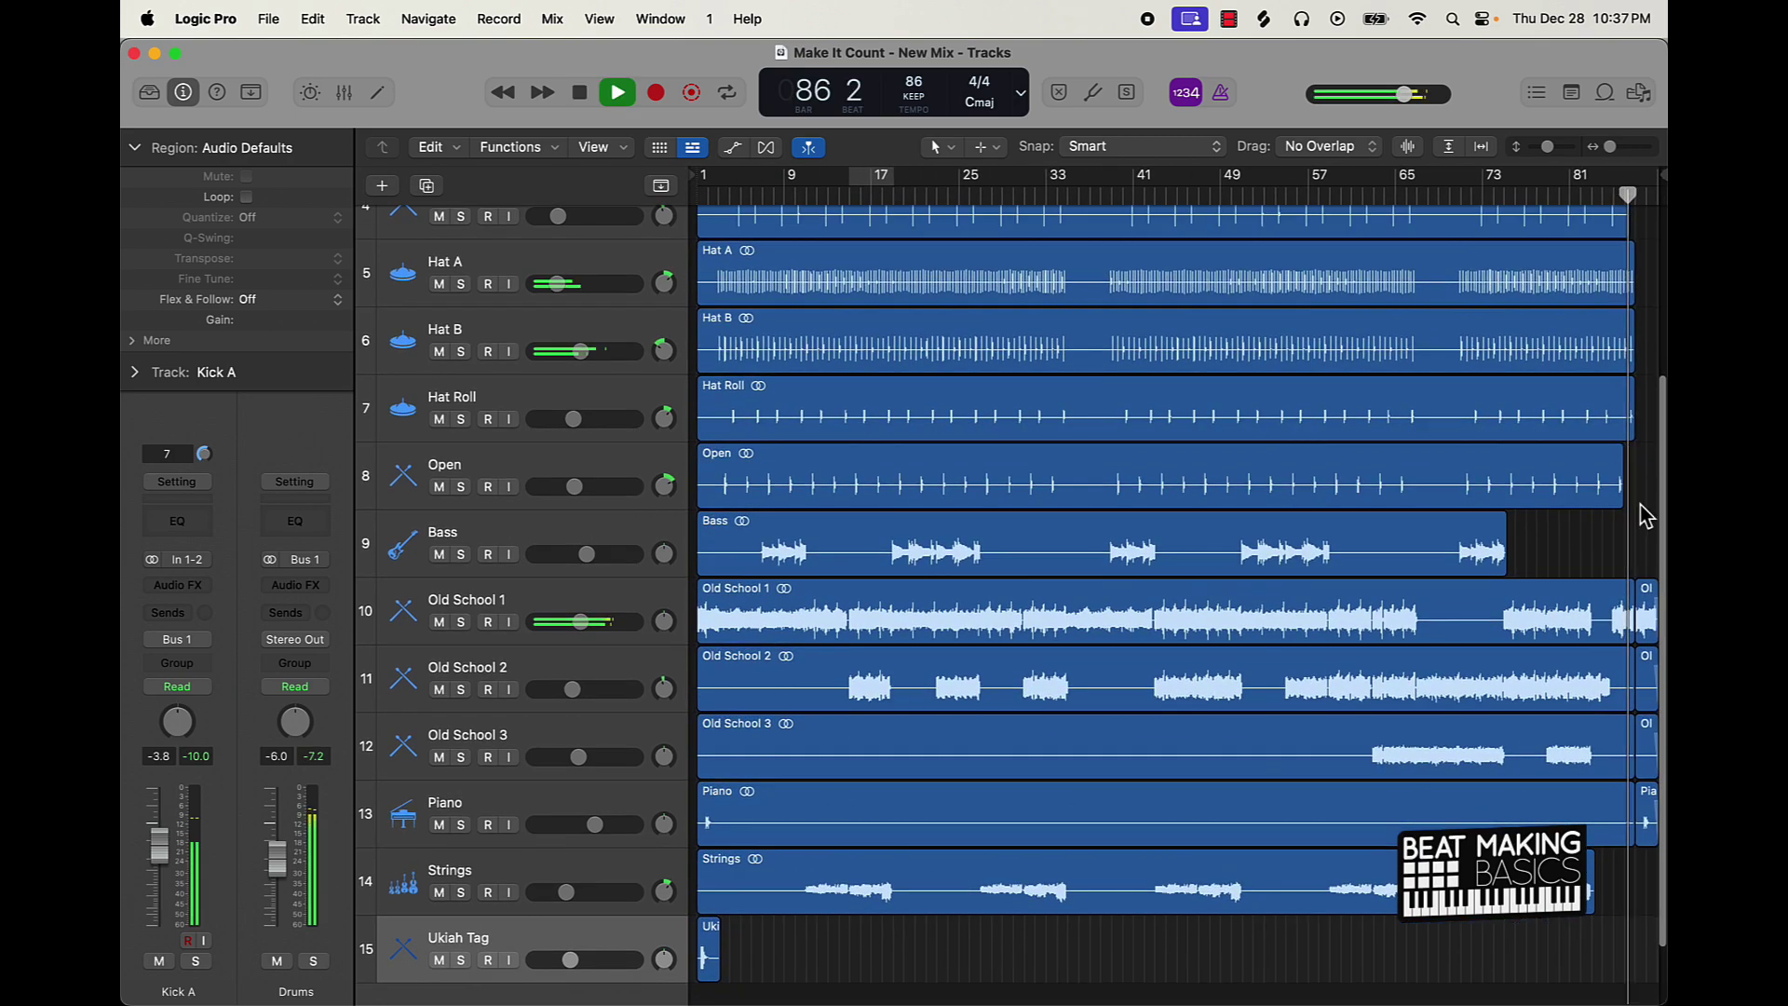
scroll(1640, 508, up, 5)
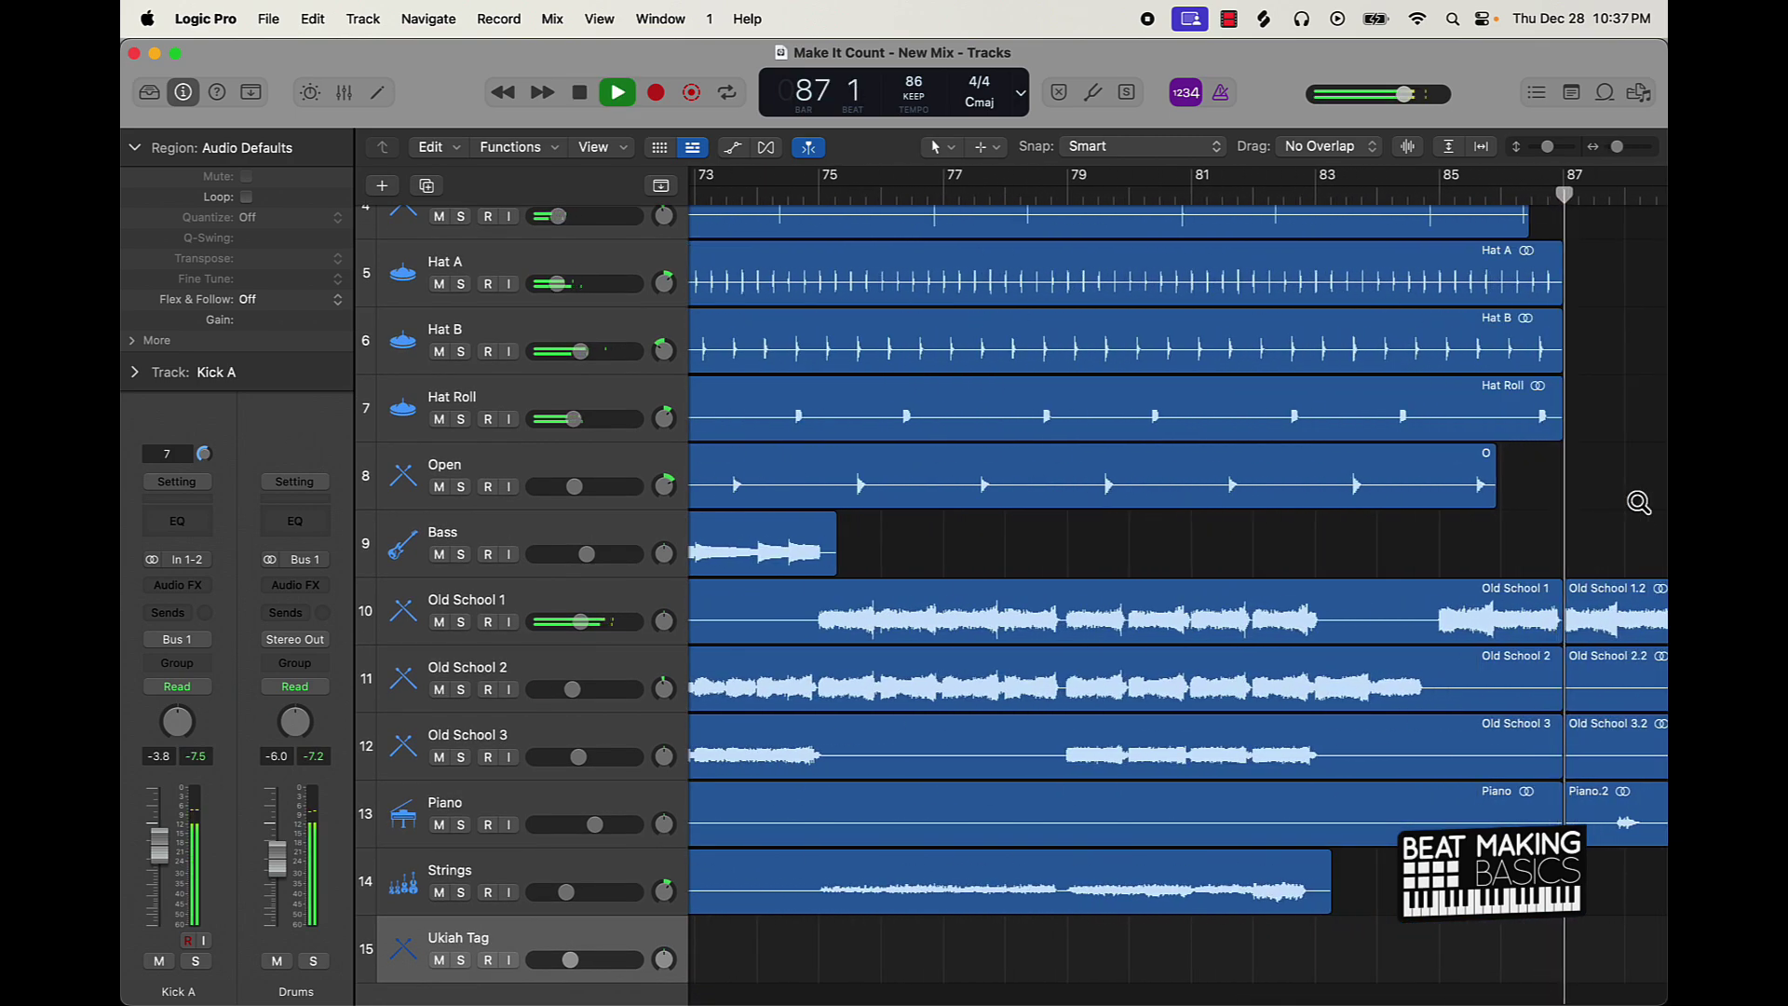
scroll(1640, 503, right, 1)
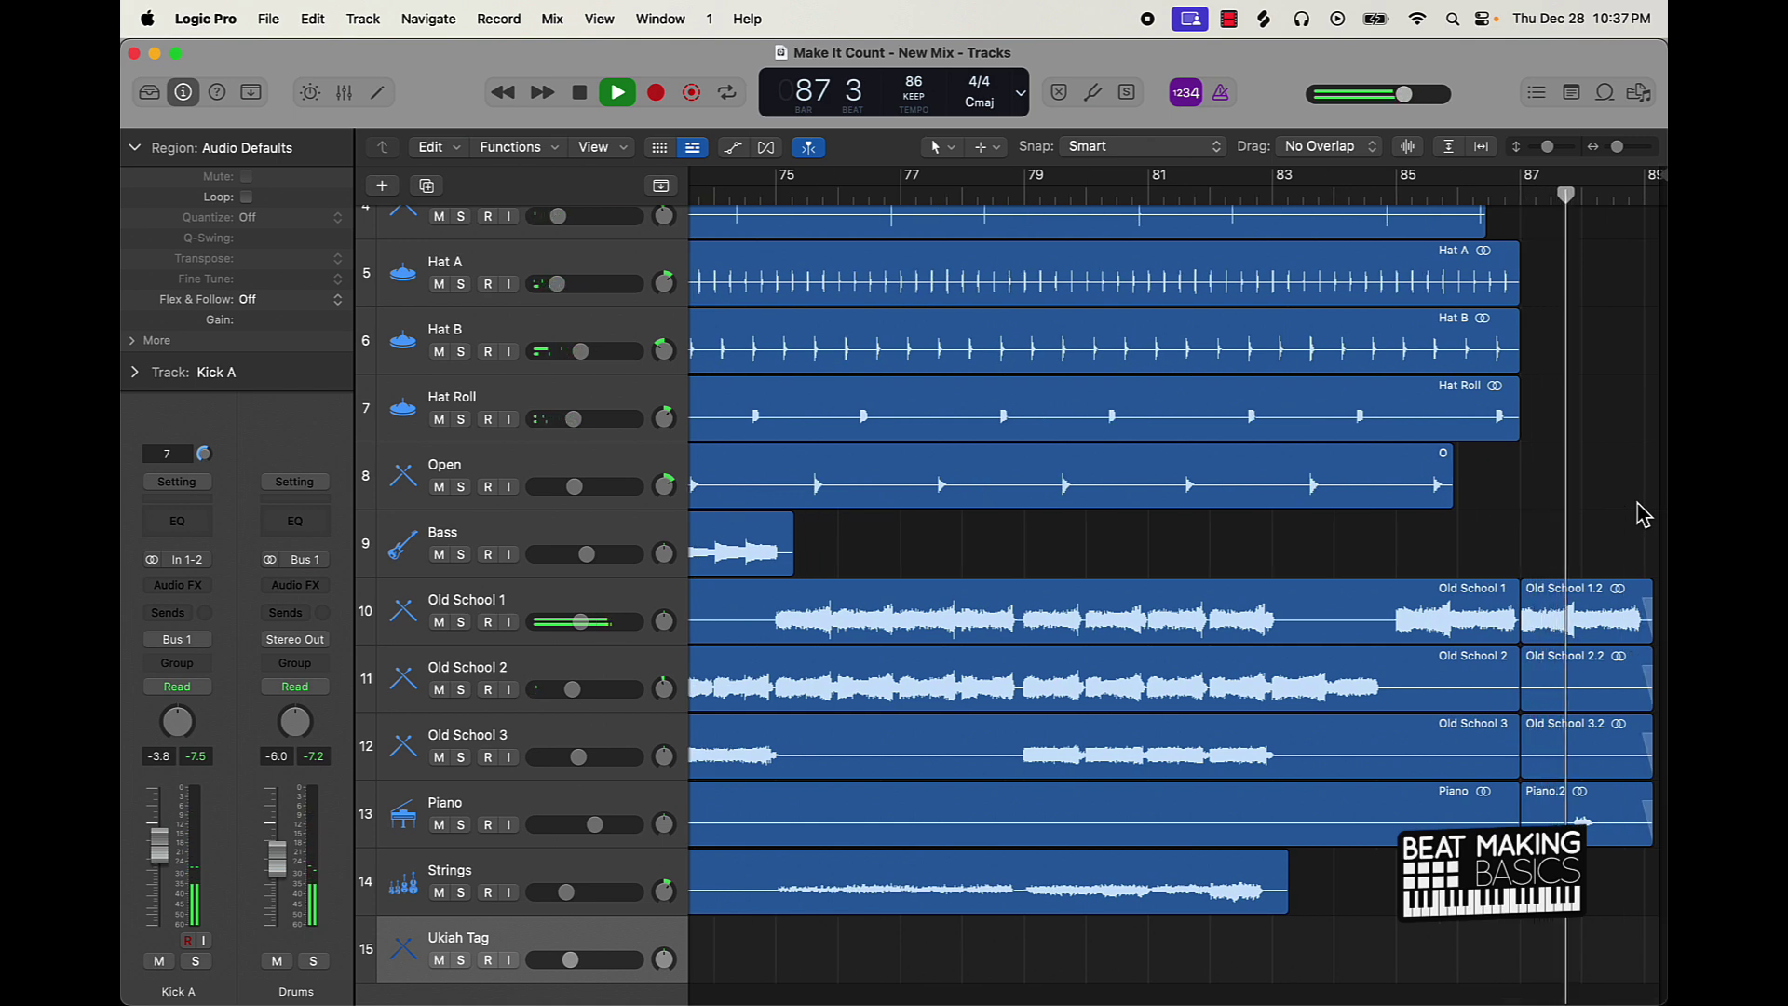
drag(597, 825, 642, 824)
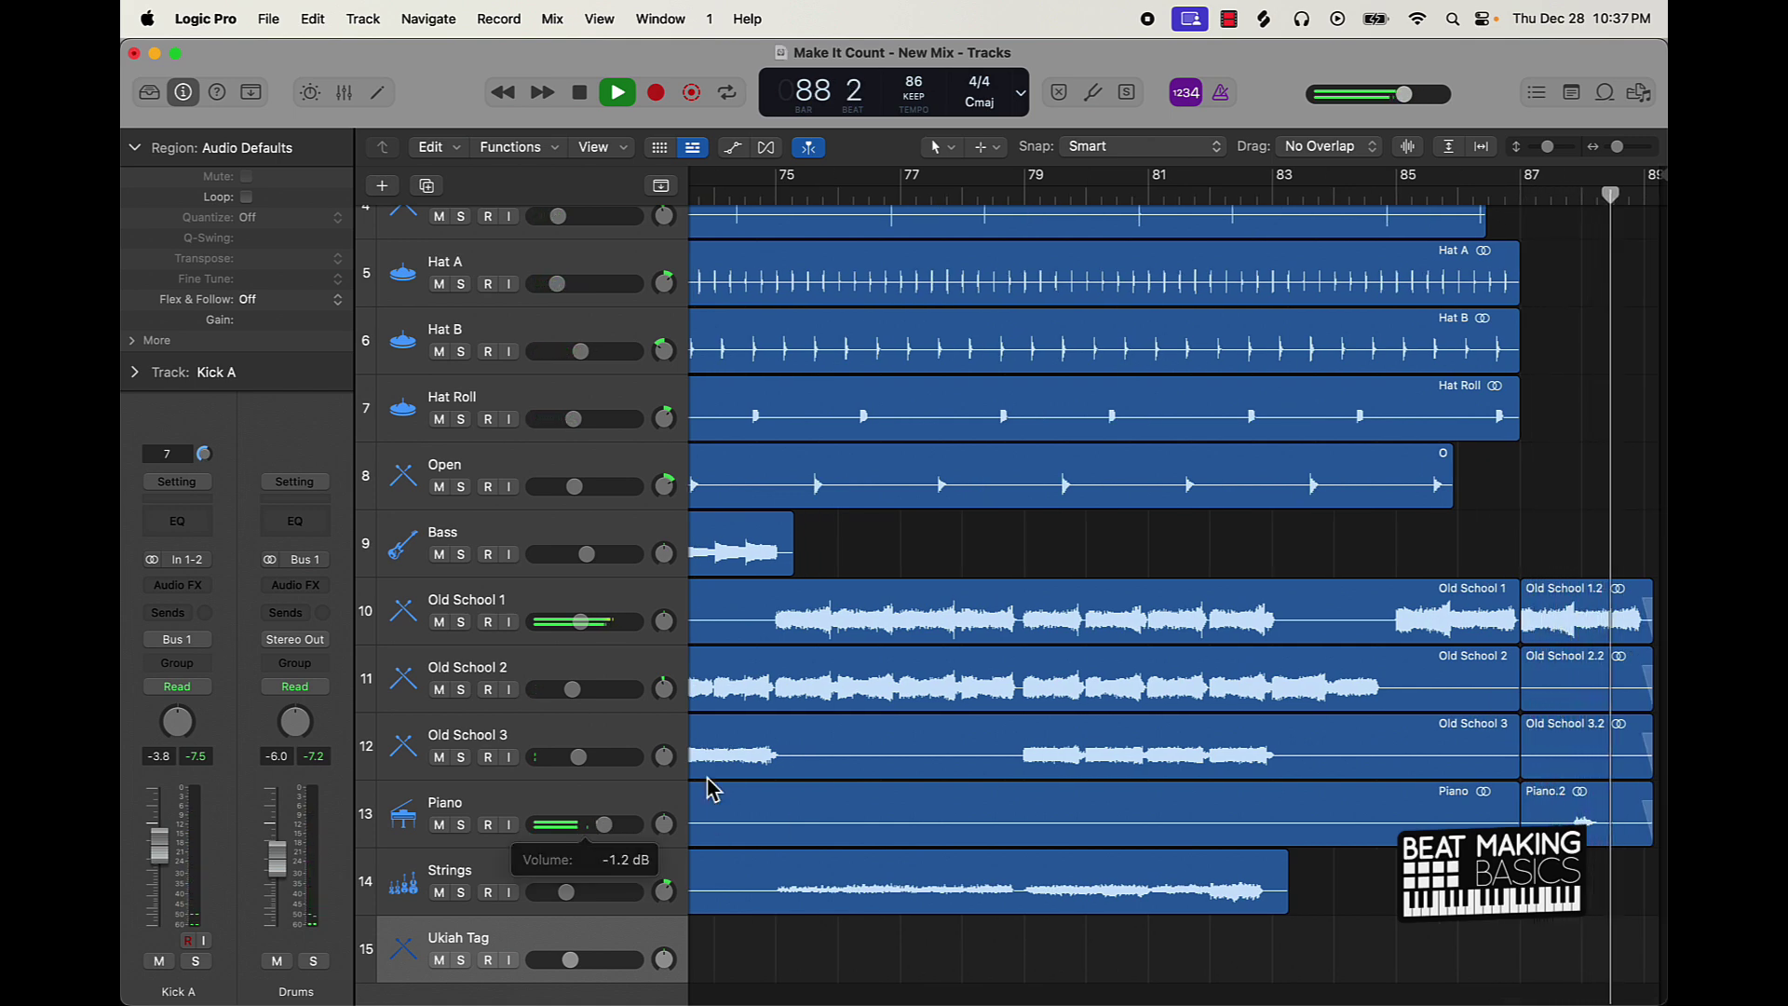
Step: Replay the ending from around bar 87 and insert the Ozone 11 Equalizer on the Piano track
click(1559, 194)
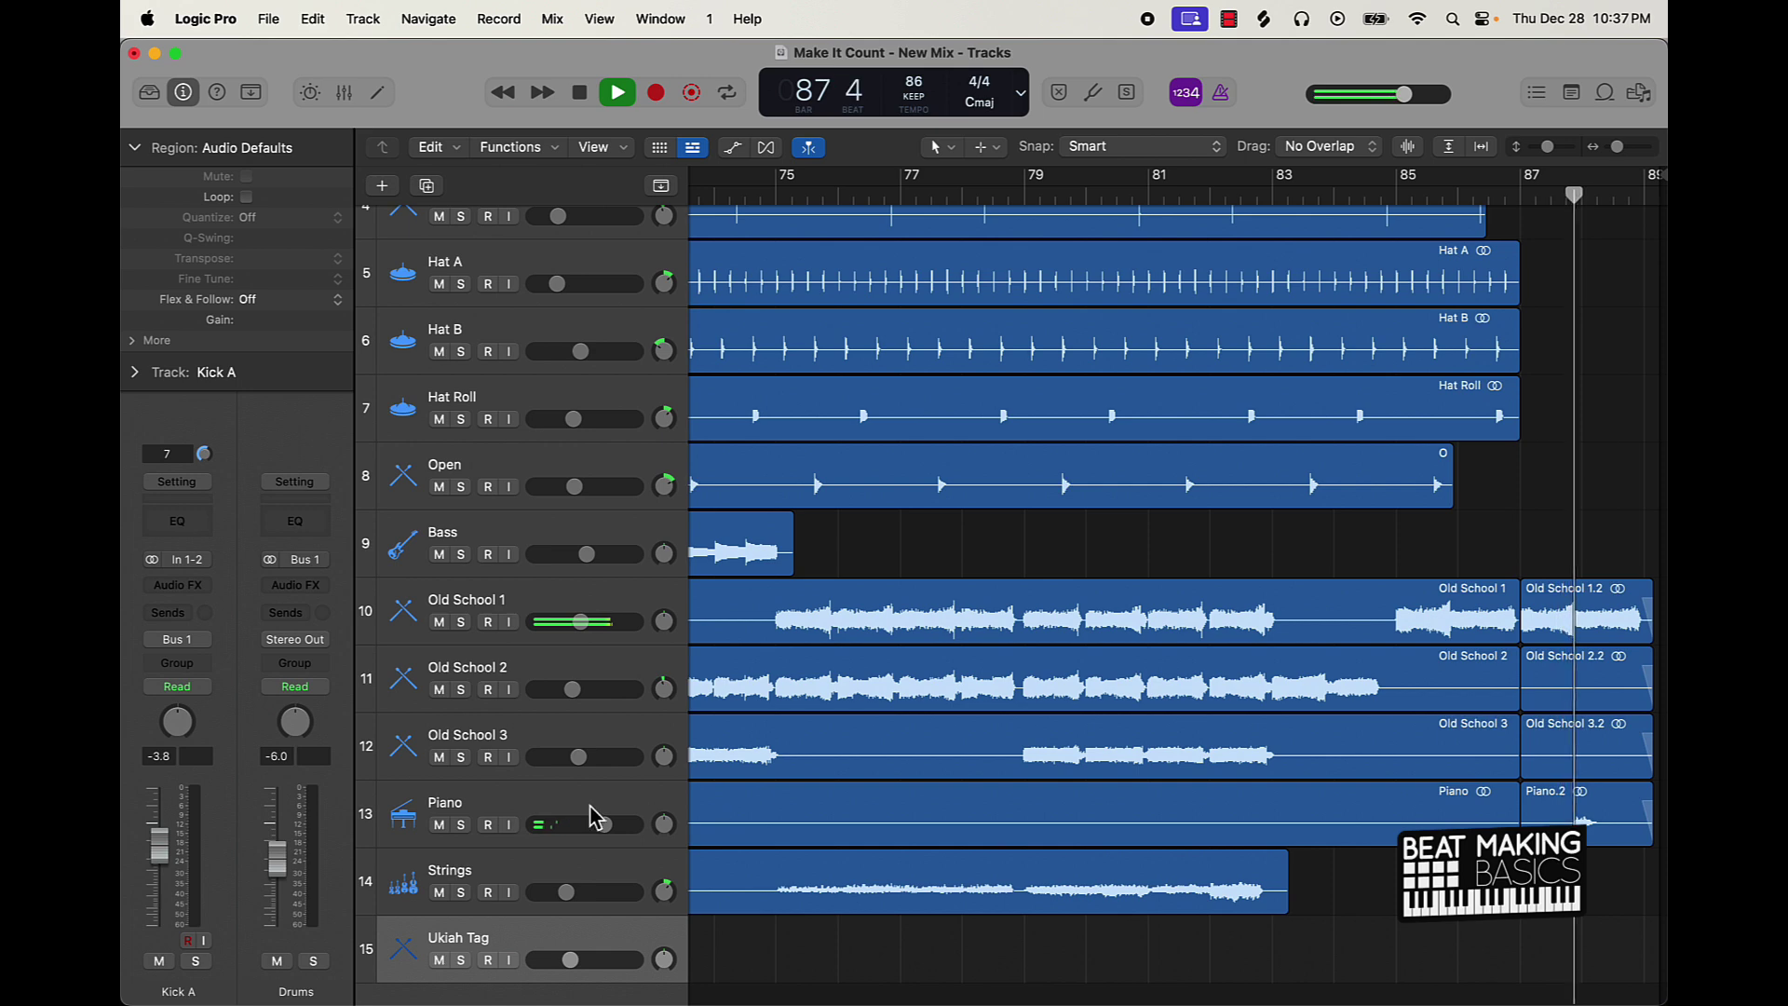
click(619, 808)
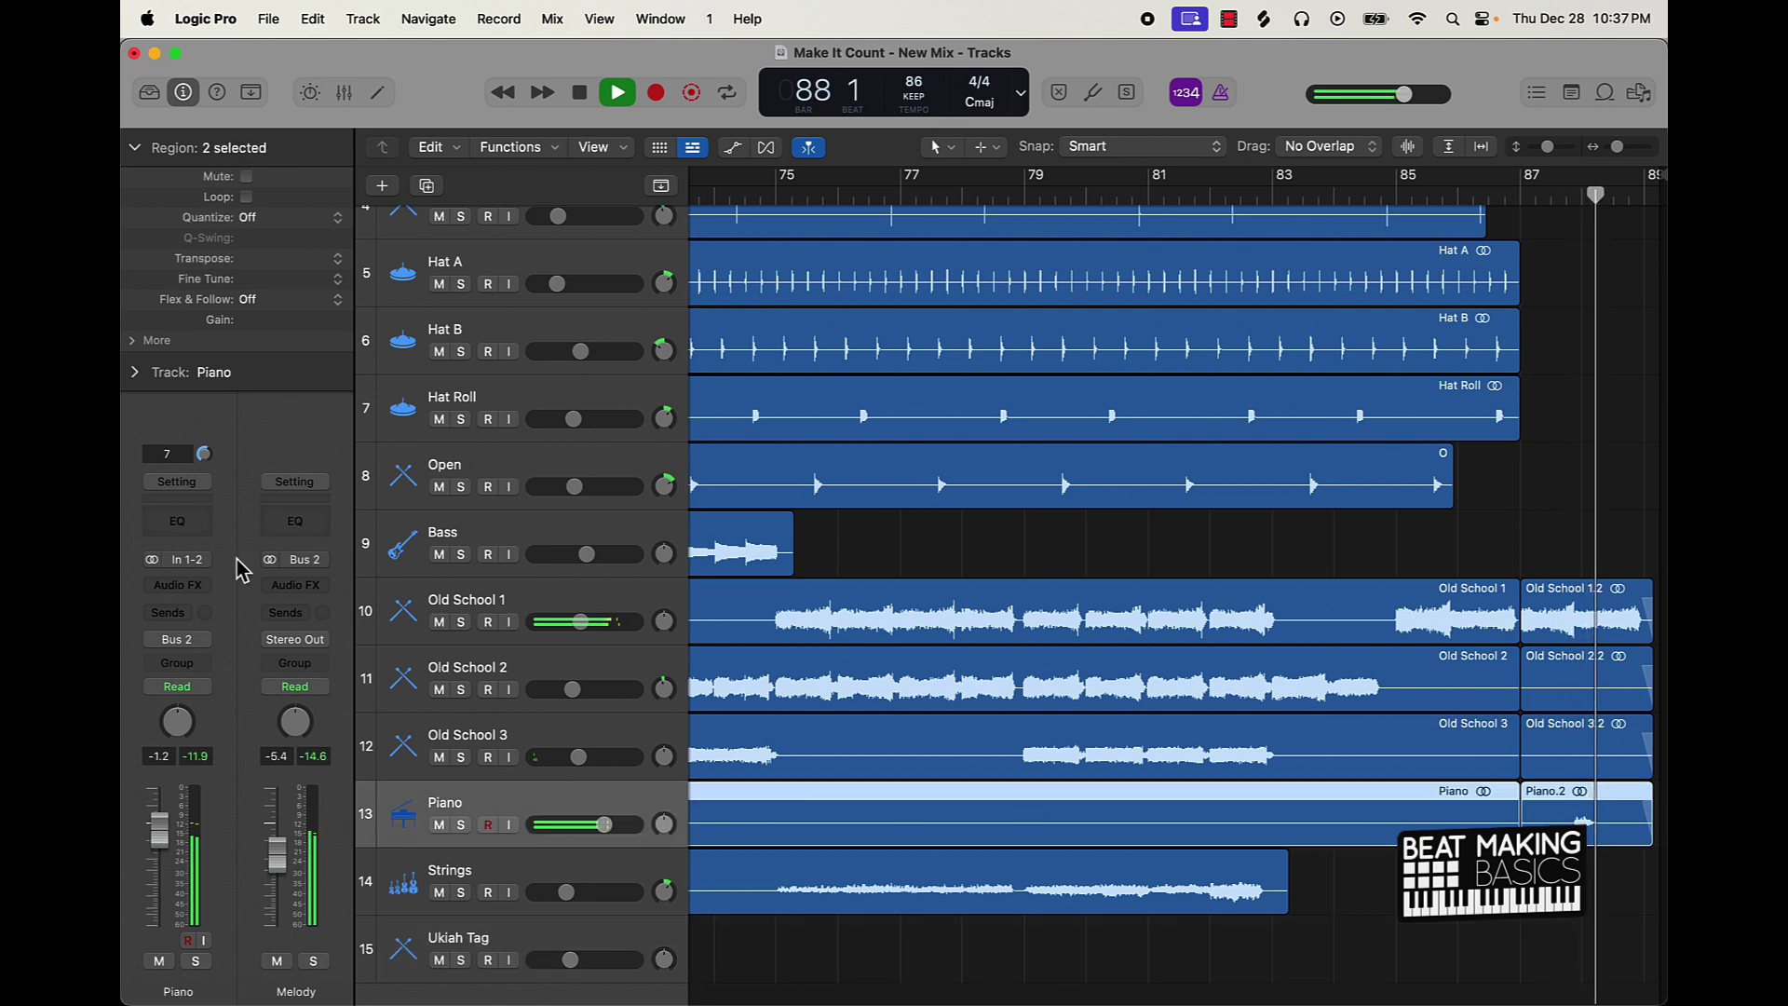
click(193, 590)
click(736, 537)
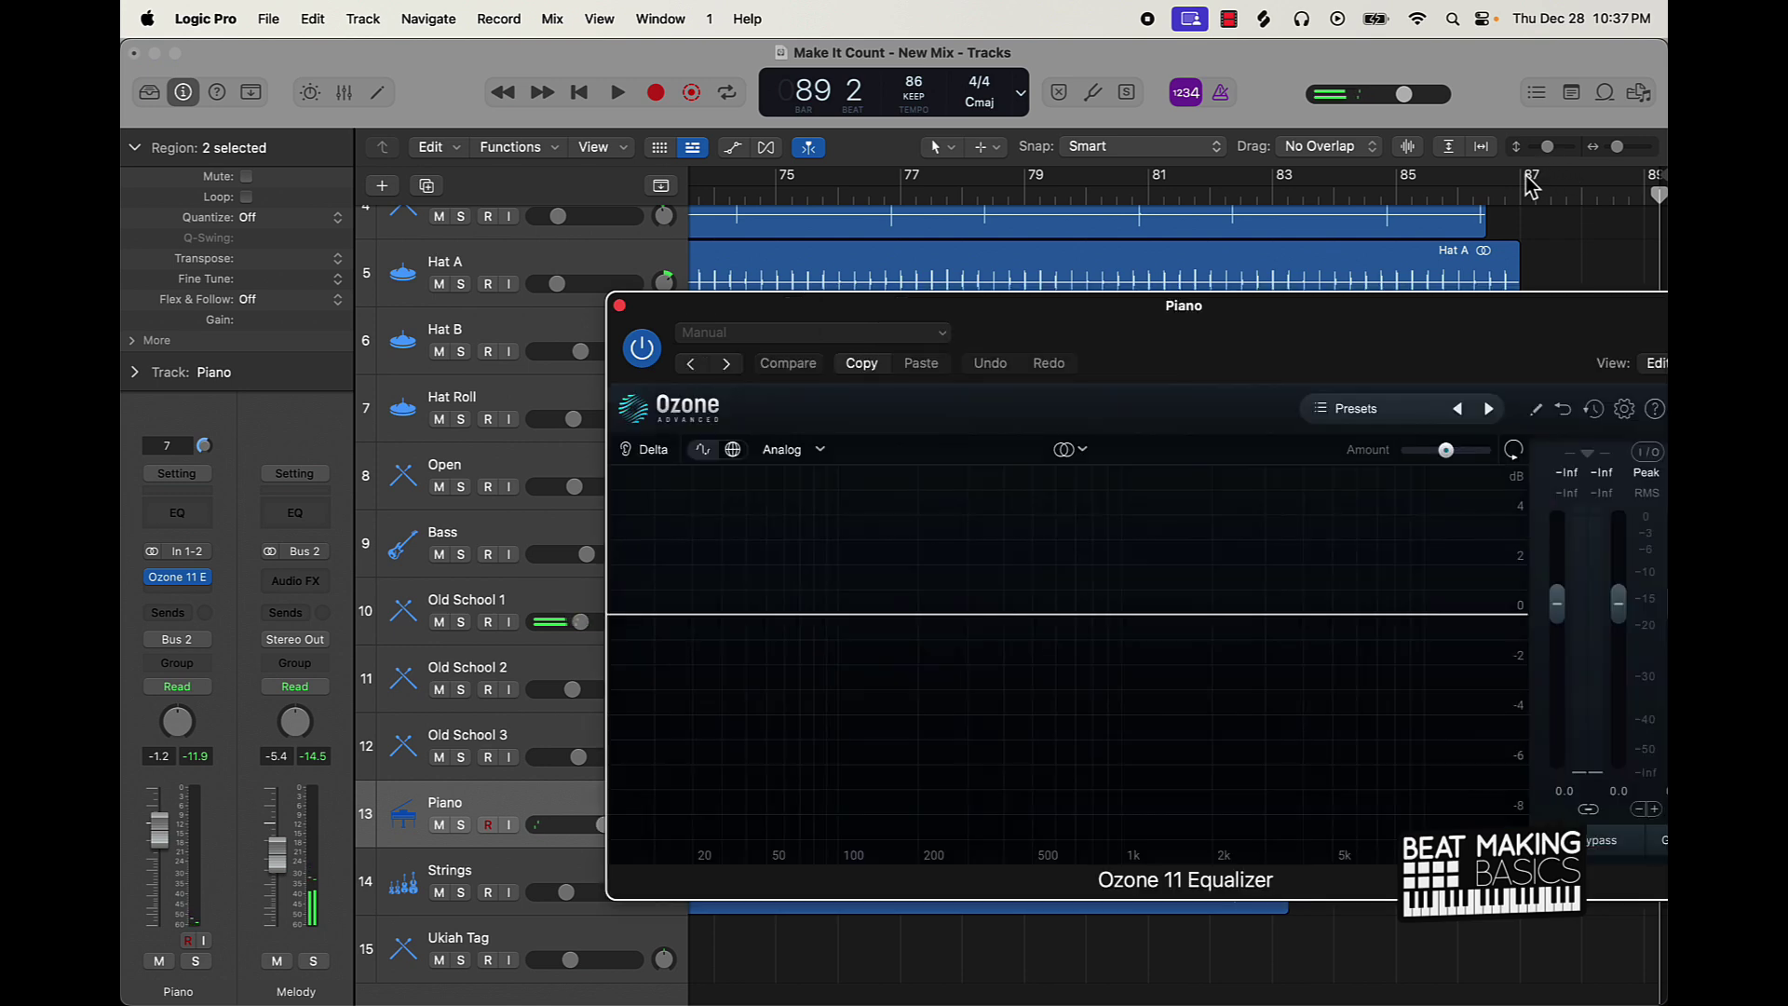
Step: Set a cycle range from bar 87 to bar 89 and loop the ending
drag(1537, 186, 1655, 183)
key(space)
key(space)
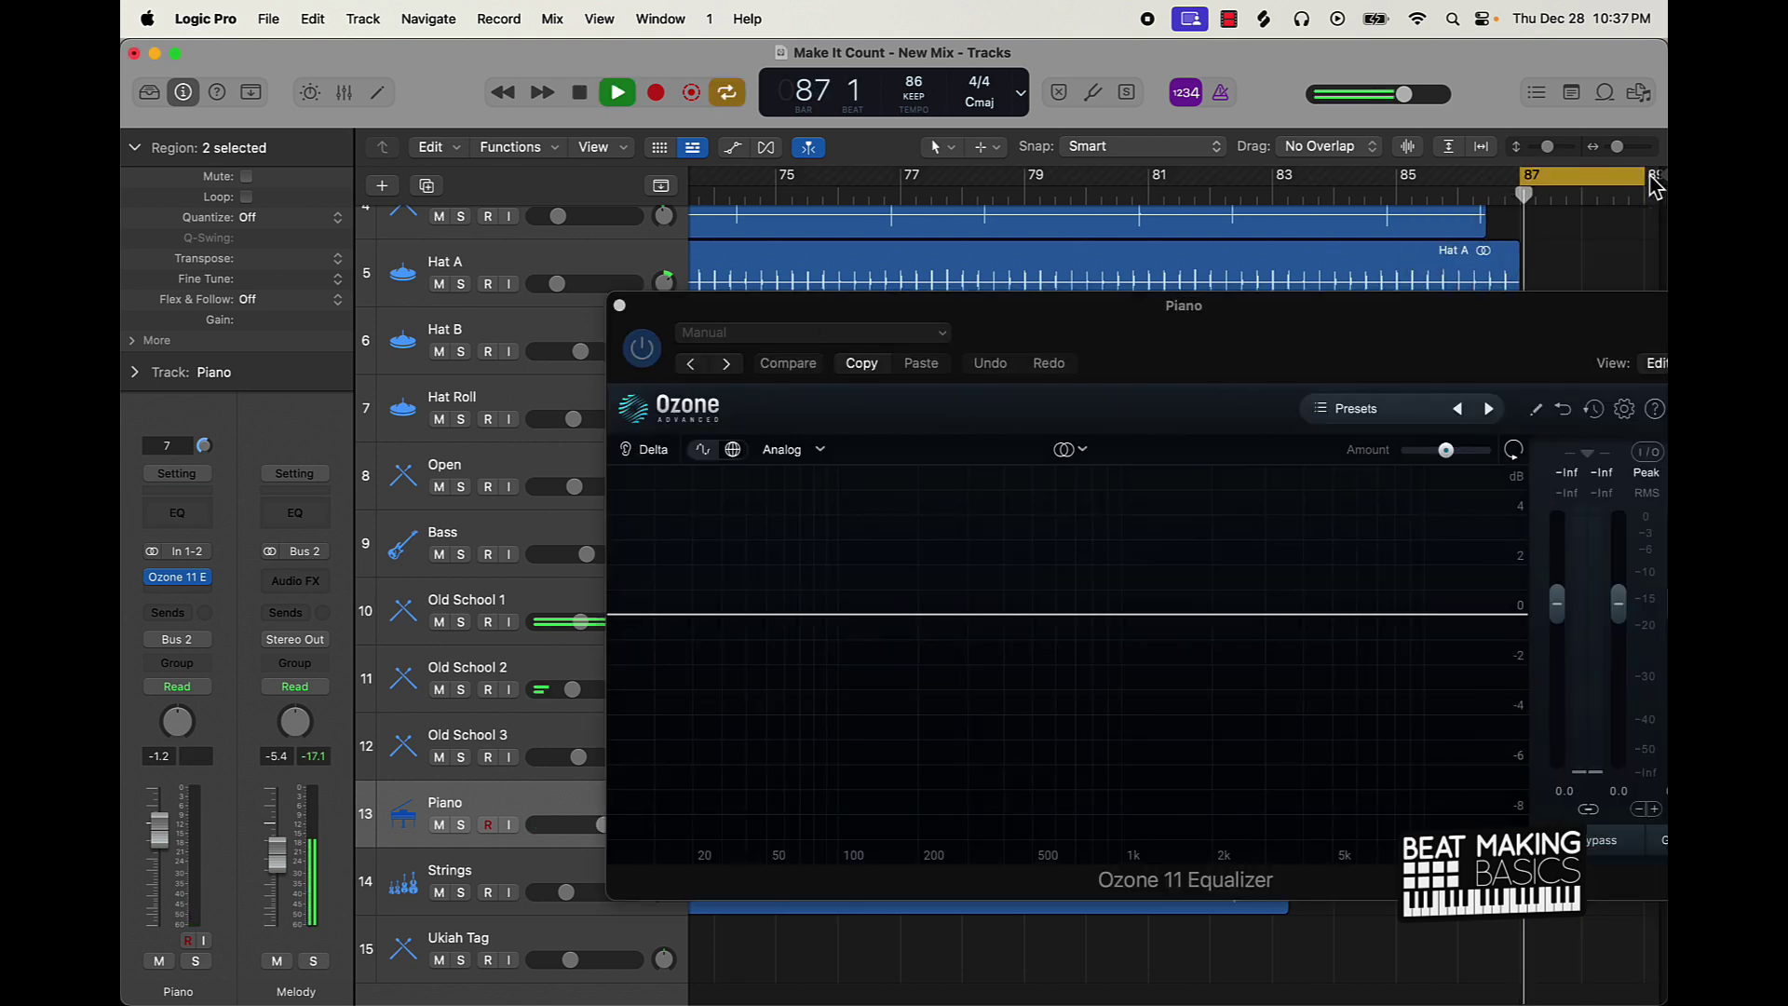
Step: Add a low-frequency band to the Piano equalizer, make it a Flat High-Pass filter, and raise its cutoff
click(769, 616)
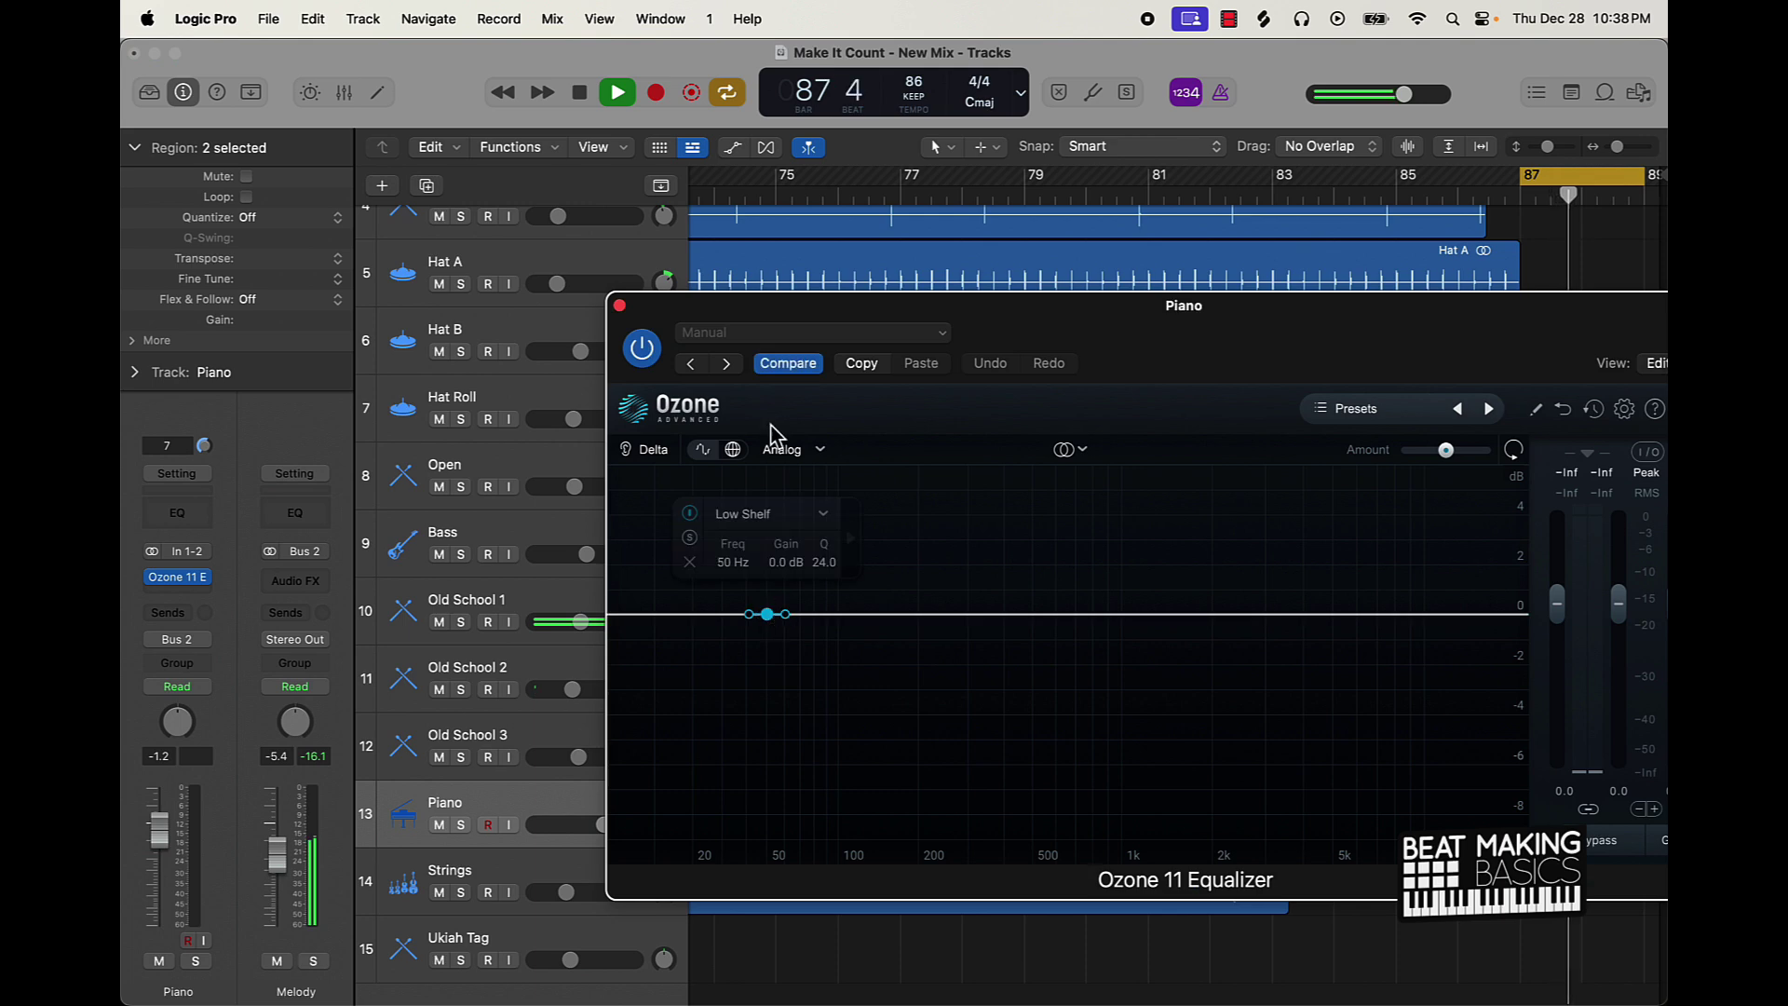
click(745, 514)
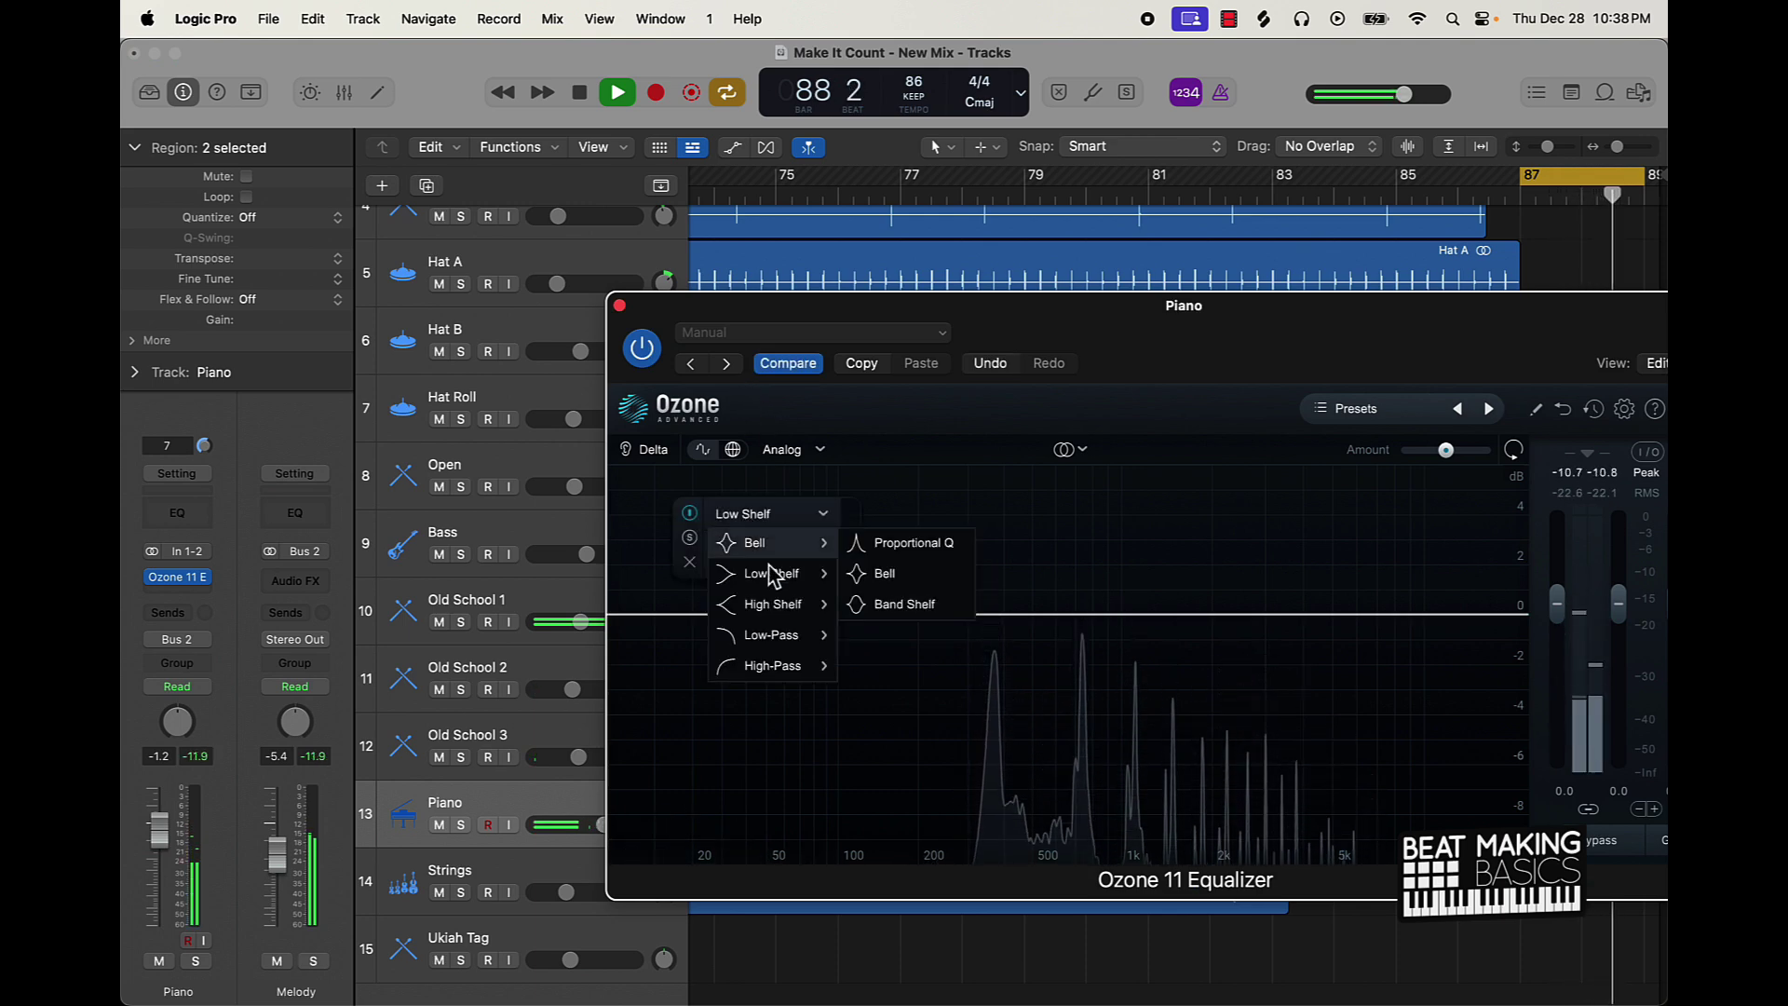
mouse_move(791, 670)
click(875, 660)
drag(766, 614, 825, 615)
Step: Add a boost of about 2 dB near 2 kHz, set the high-pass cutoff to 230 Hz, and close the Piano equalizer
click(1045, 615)
drag(1045, 615, 1236, 556)
drag(825, 615, 935, 615)
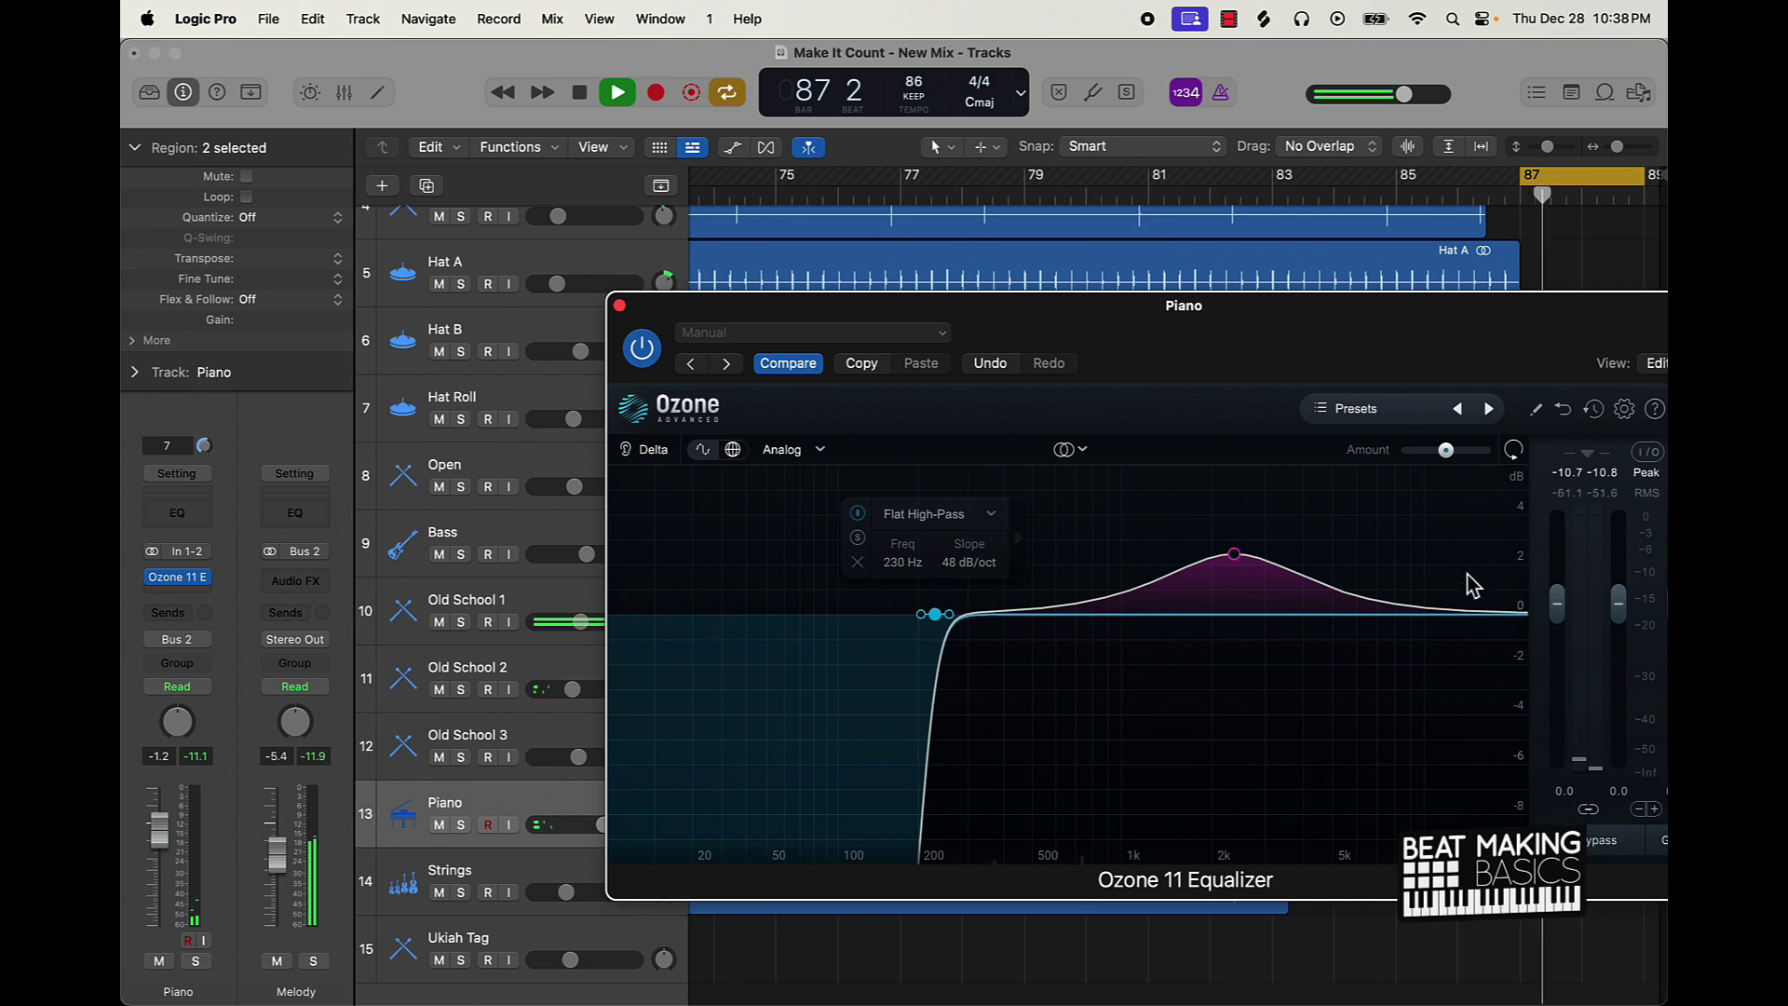
click(620, 304)
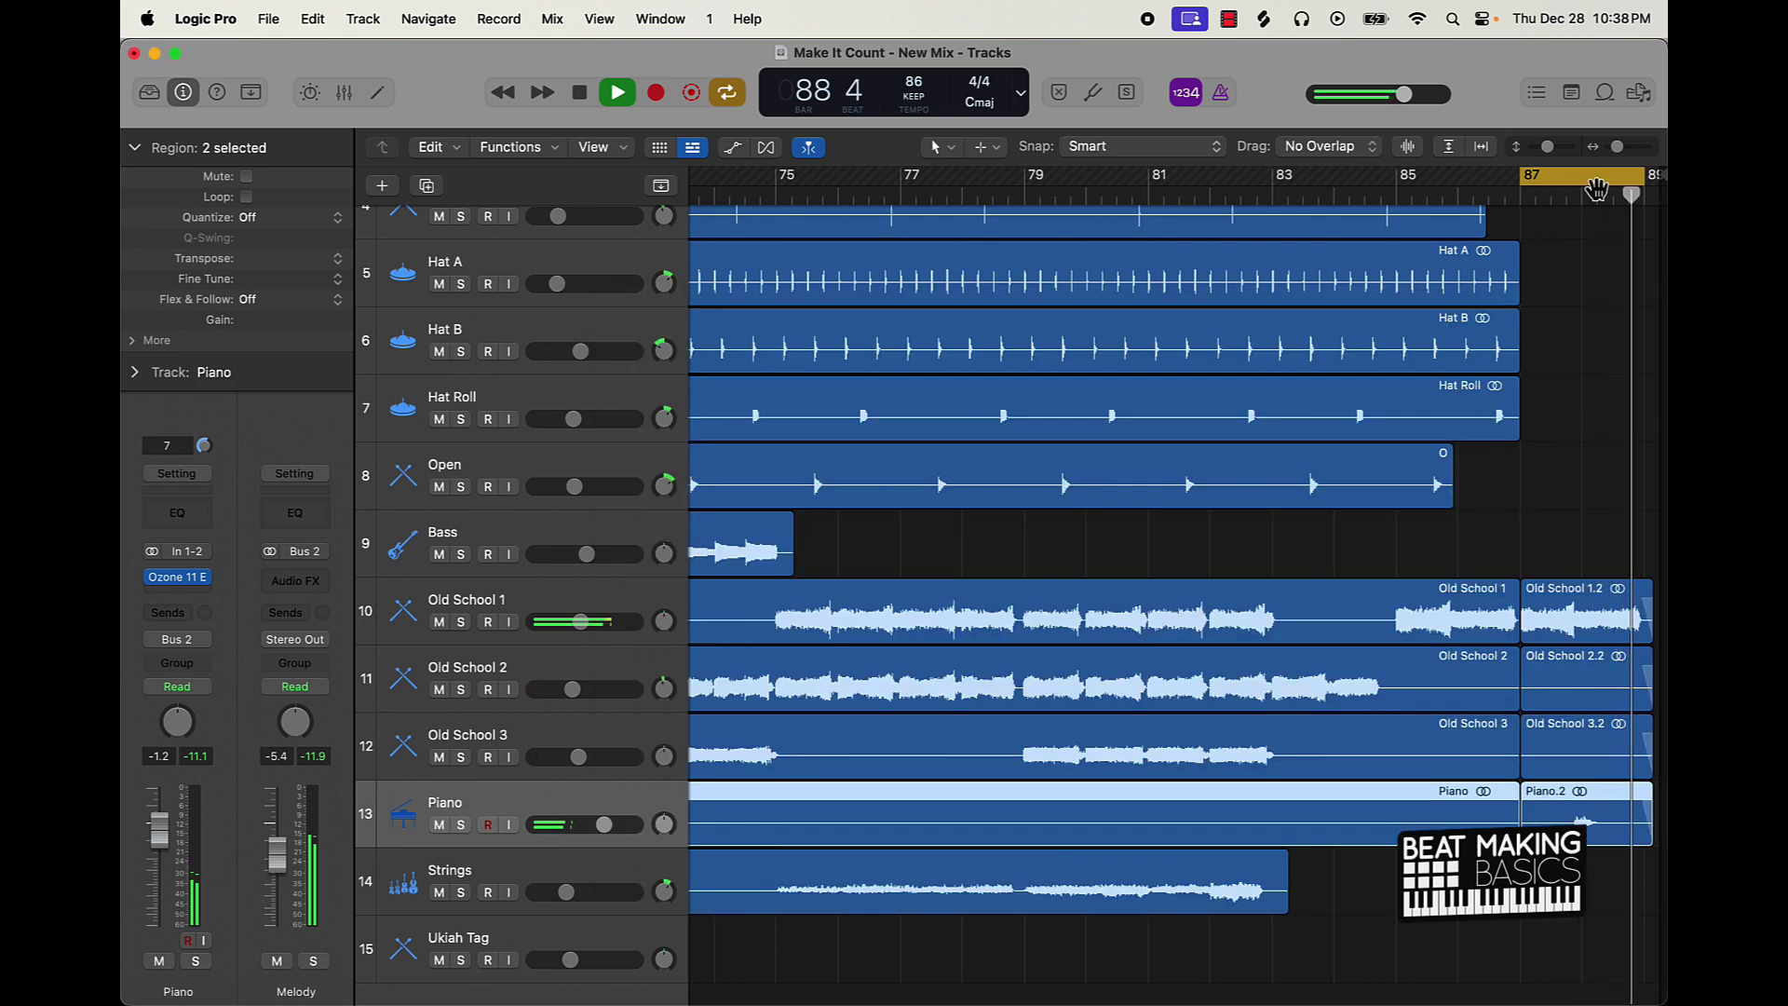